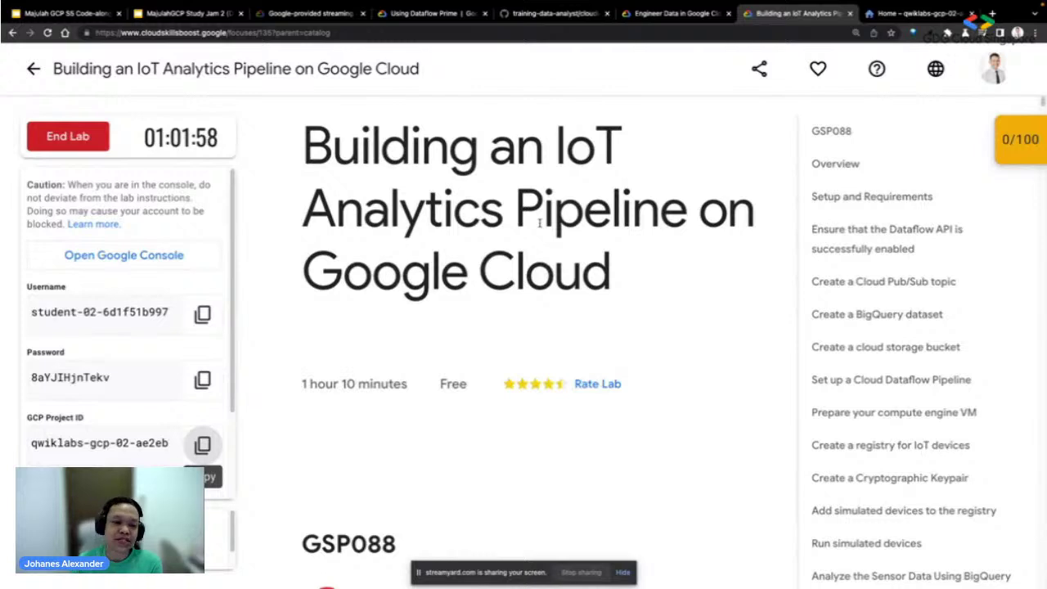
- Read the lab's Overview section on the Internet of Things, Cloud IoT Core and its two main components
{"action": "scroll", "coordinate": [532, 270], "scroll_direction": "down", "scroll_amount": 3}
{"action": "scroll", "coordinate": [519, 274], "scroll_direction": "down", "scroll_amount": 3}
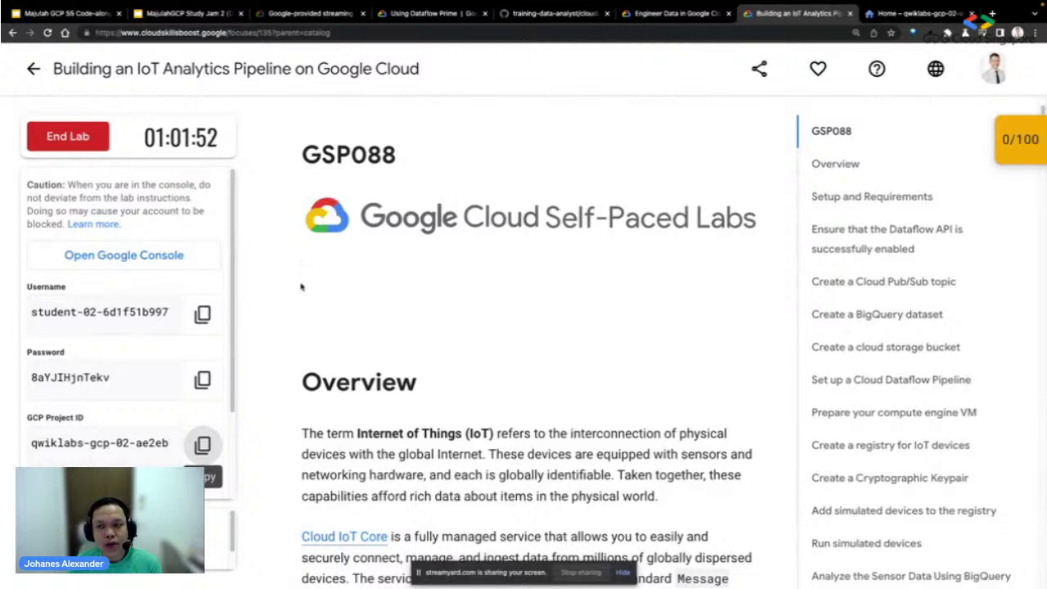
{"action": "scroll", "coordinate": [323, 314], "scroll_direction": "down", "scroll_amount": 1}
{"action": "scroll", "coordinate": [323, 314], "scroll_direction": "down", "scroll_amount": 3}
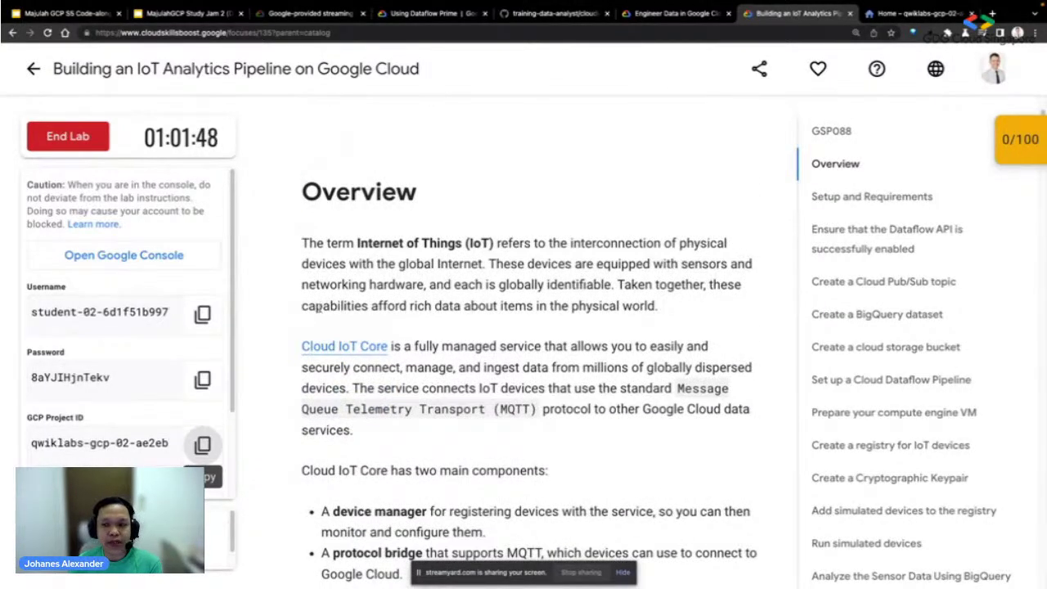
{"action": "scroll", "coordinate": [319, 309], "scroll_direction": "down", "scroll_amount": 1}
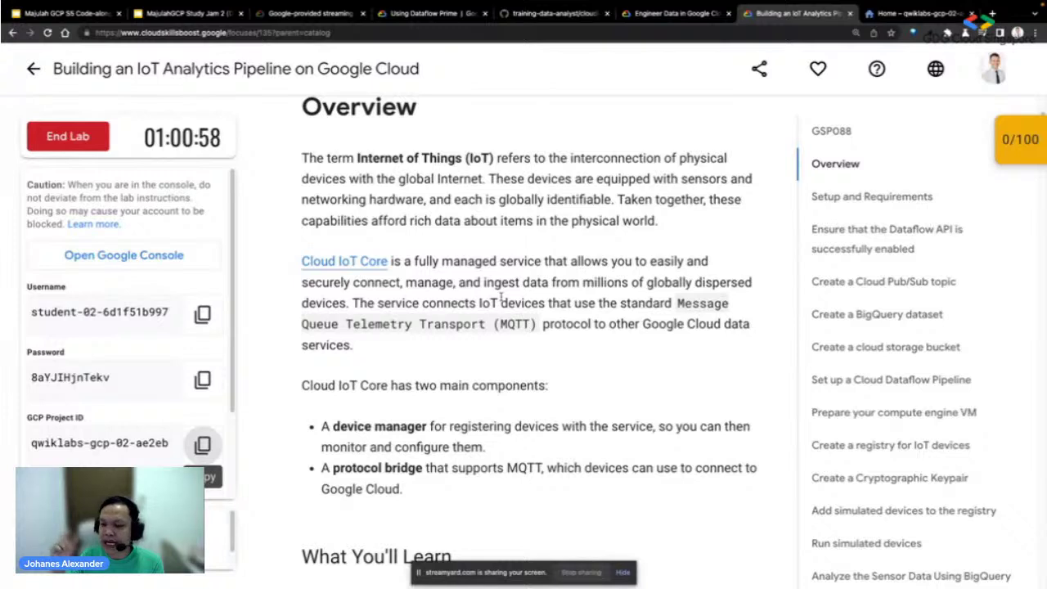
{"action": "scroll", "coordinate": [579, 317], "scroll_direction": "down", "scroll_amount": 1}
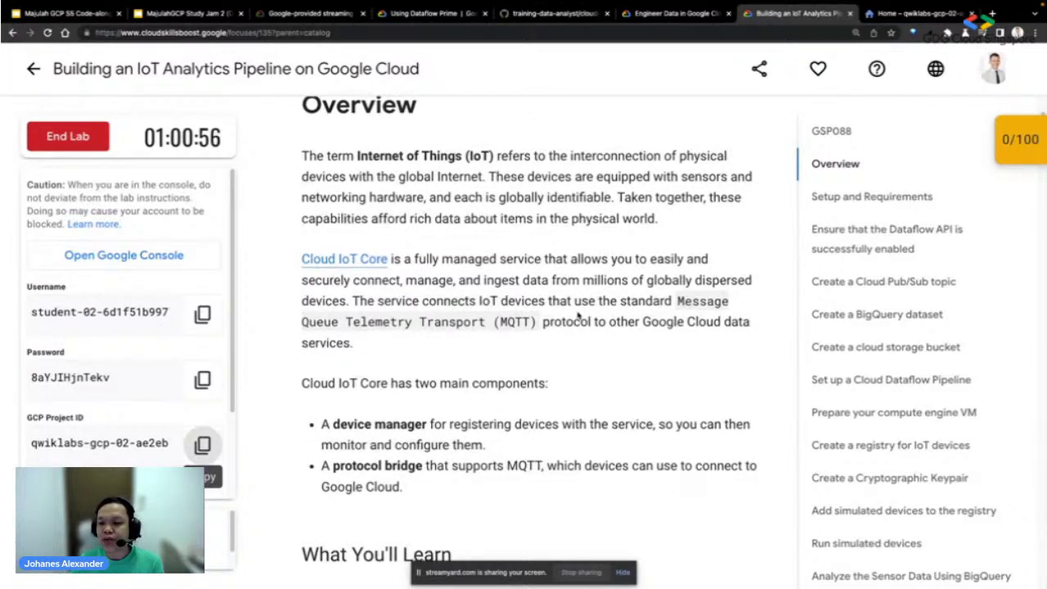
{"action": "scroll", "coordinate": [632, 321], "scroll_direction": "down", "scroll_amount": 1}
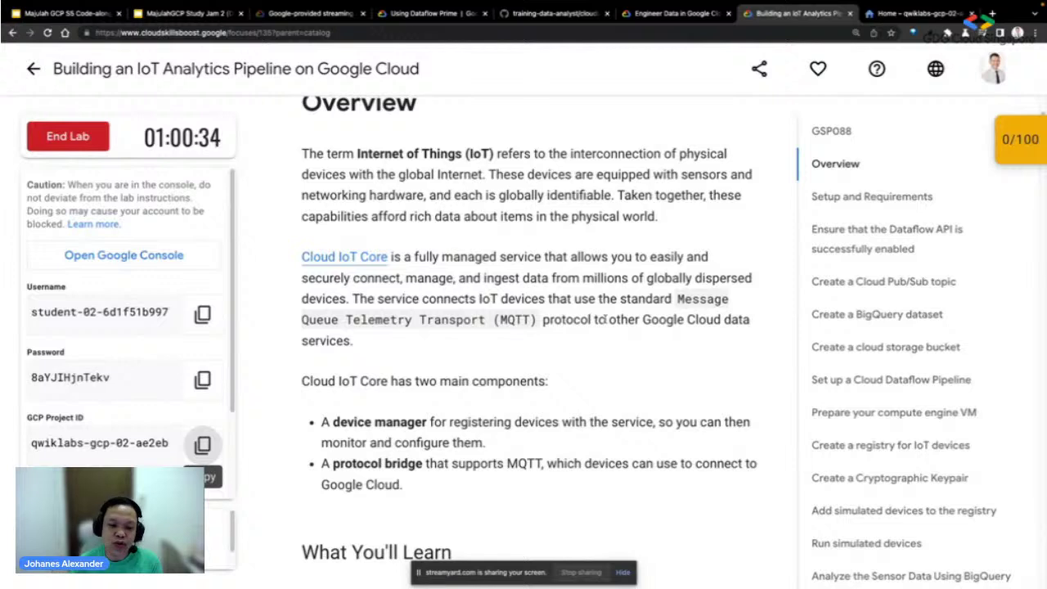
{"action": "scroll", "coordinate": [606, 320], "scroll_direction": "down", "scroll_amount": 1}
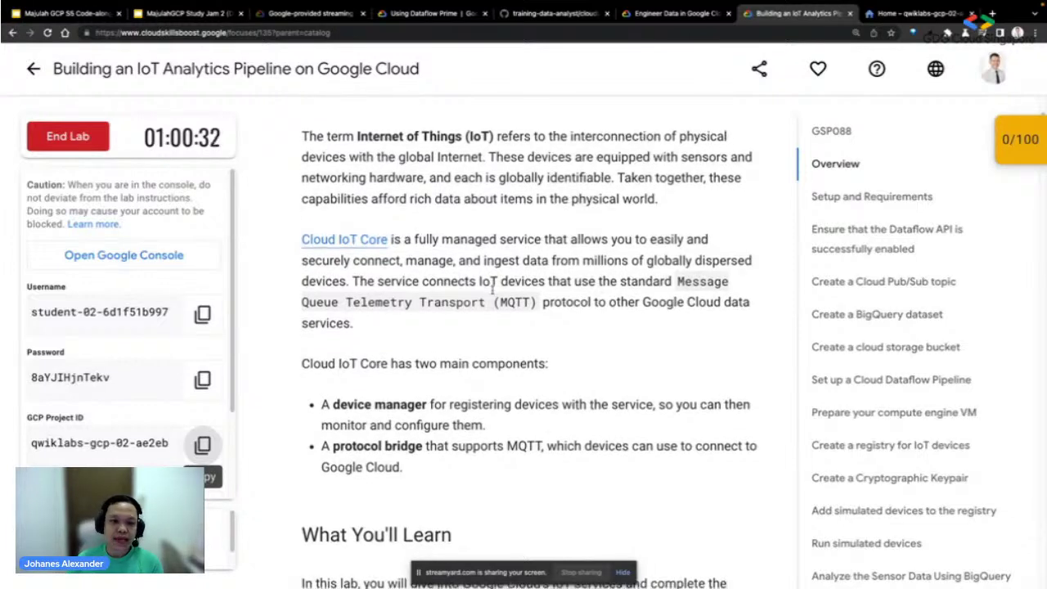
{"action": "scroll", "coordinate": [508, 295], "scroll_direction": "down", "scroll_amount": 1}
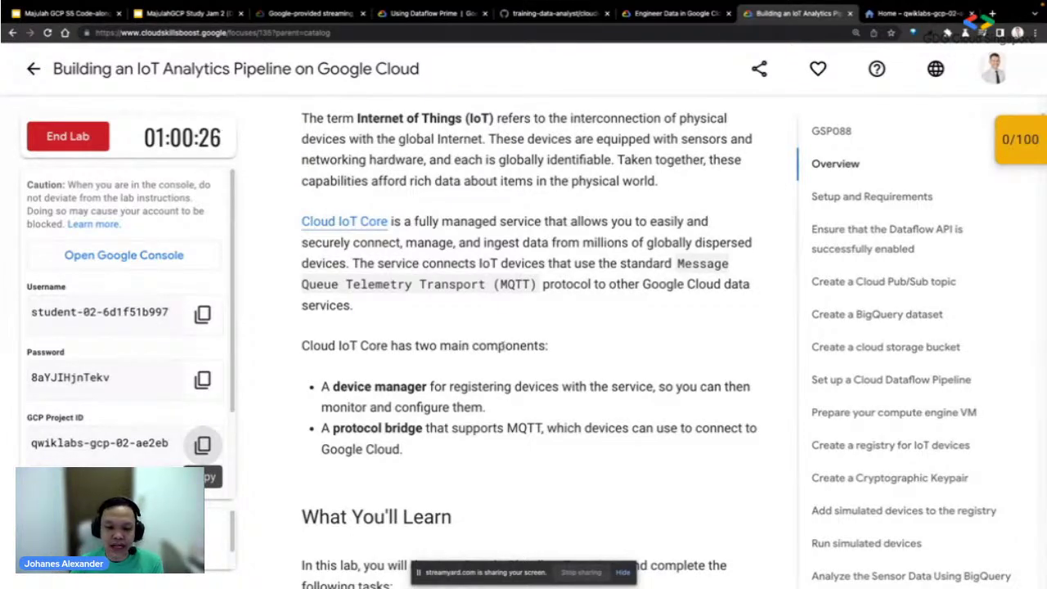
- Review the What You'll Learn section covering the lab's Cloud IoT Core, Pub/Sub, Dataflow and BigQuery tasks
{"action": "scroll", "coordinate": [502, 327], "scroll_direction": "down", "scroll_amount": 3}
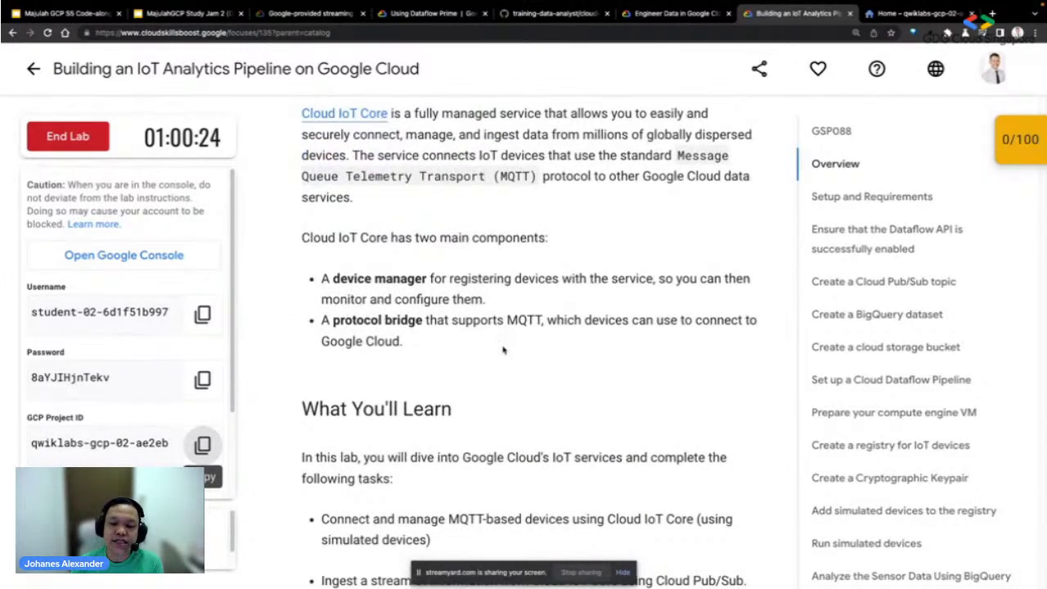
{"action": "scroll", "coordinate": [488, 353], "scroll_direction": "down", "scroll_amount": 1}
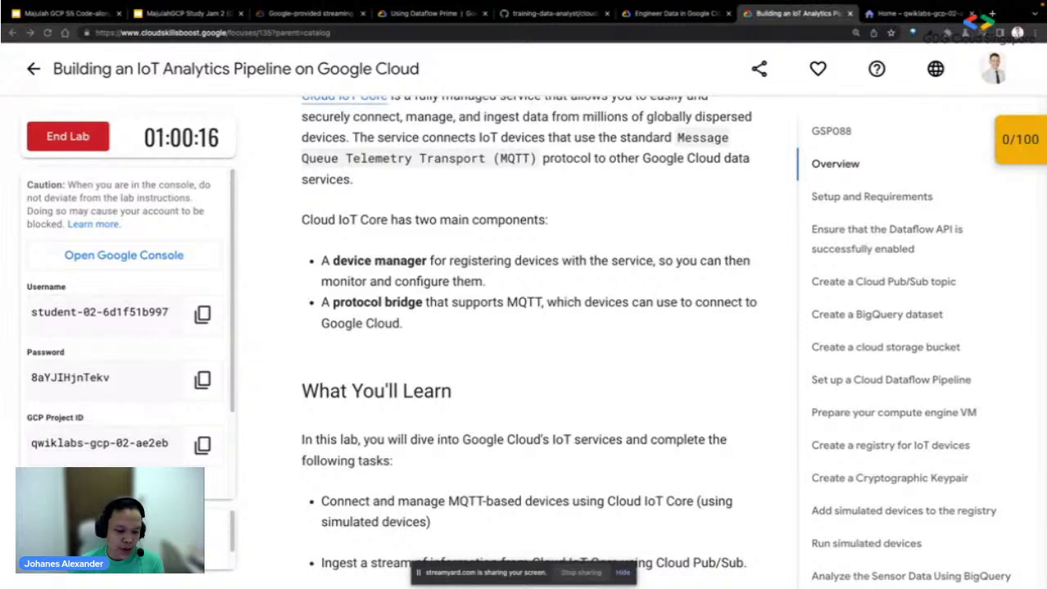
{"action": "scroll", "coordinate": [618, 389], "scroll_direction": "down", "scroll_amount": 3}
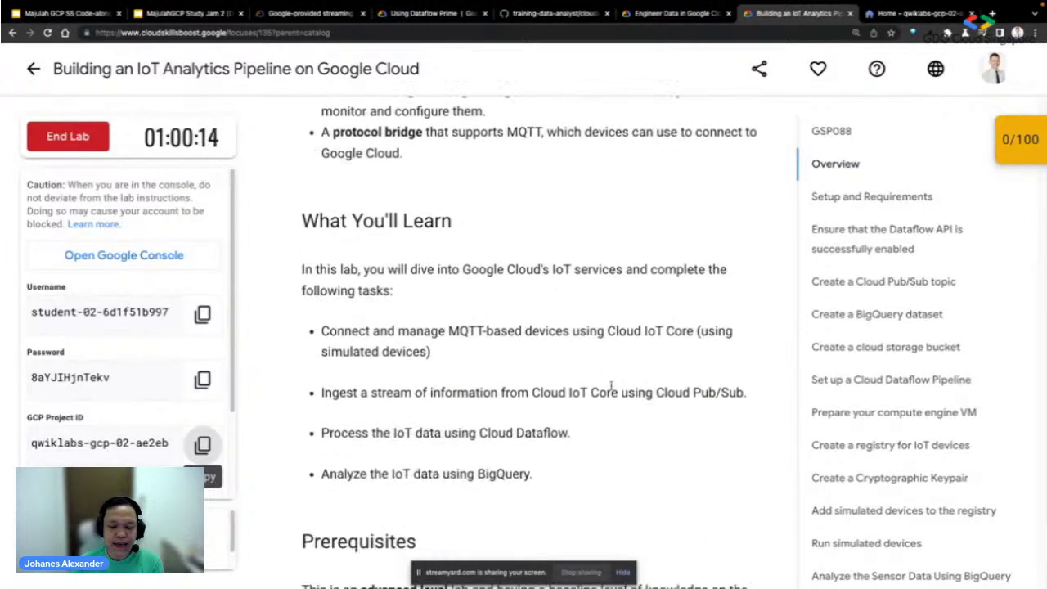
{"action": "scroll", "coordinate": [615, 383], "scroll_direction": "down", "scroll_amount": 2}
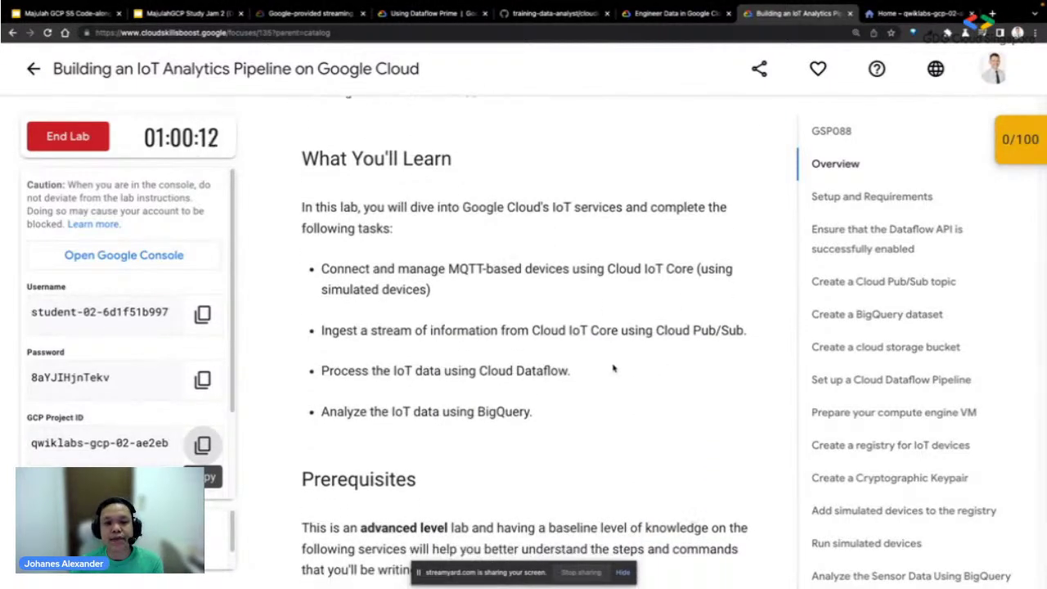
{"action": "scroll", "coordinate": [614, 368], "scroll_direction": "down", "scroll_amount": 2}
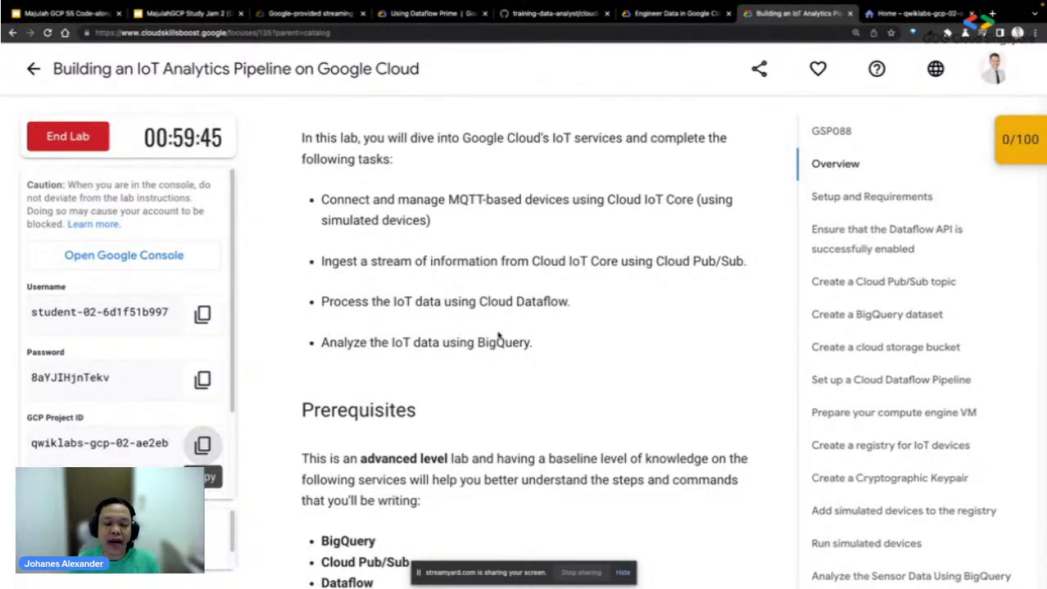
{"action": "scroll", "coordinate": [499, 335], "scroll_direction": "down", "scroll_amount": 1}
{"action": "scroll", "coordinate": [499, 336], "scroll_direction": "down", "scroll_amount": 3}
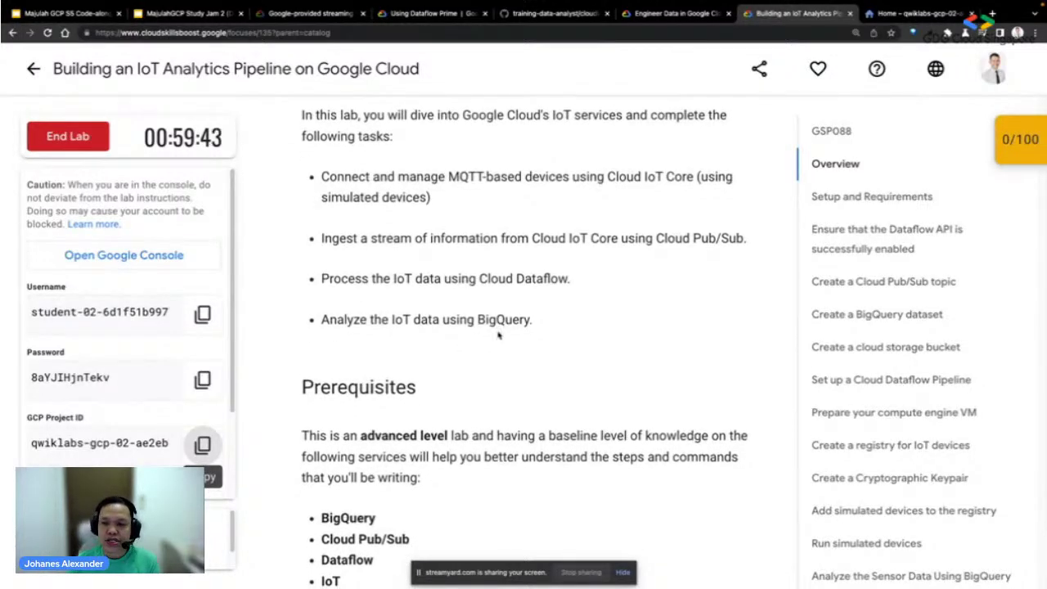
- Examine the lab's Prerequisites section, including the required services and the recommended preparatory Qwiklabs
{"action": "scroll", "coordinate": [498, 335], "scroll_direction": "down", "scroll_amount": 3}
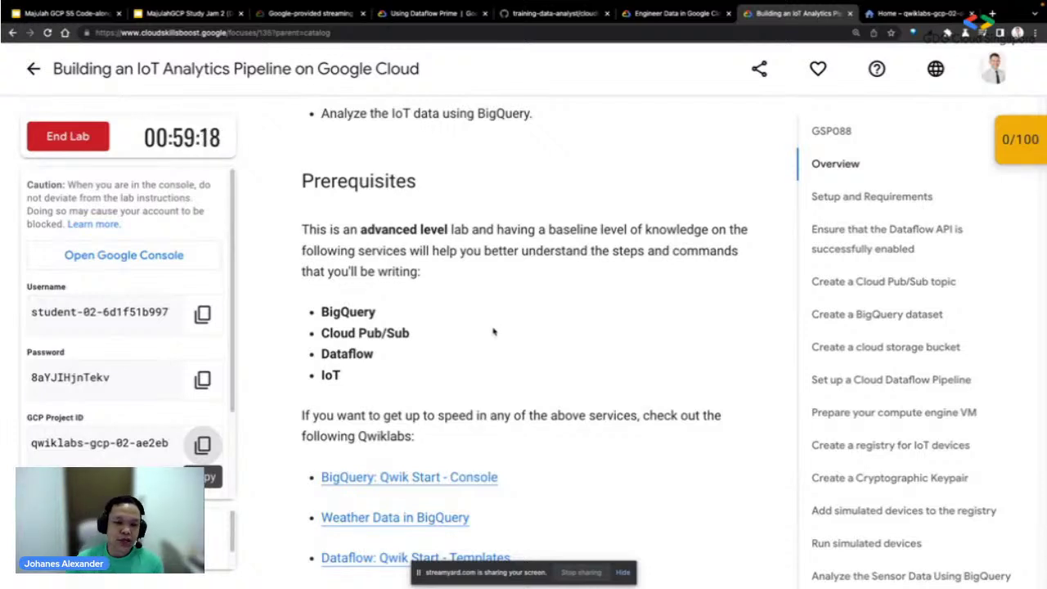
{"action": "scroll", "coordinate": [495, 333], "scroll_direction": "down", "scroll_amount": 1}
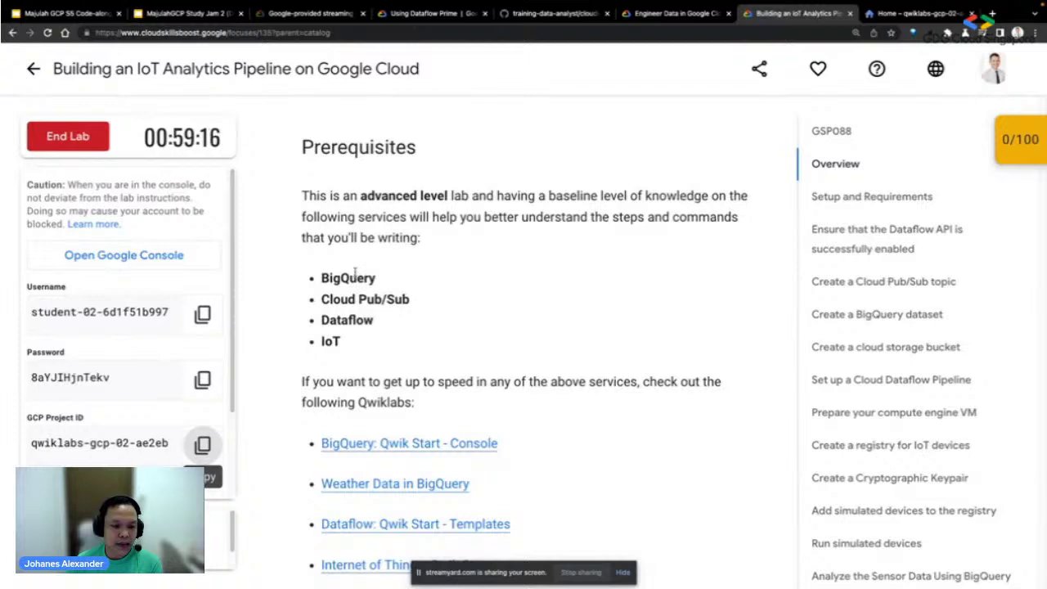
{"action": "scroll", "coordinate": [358, 280], "scroll_direction": "down", "scroll_amount": 1}
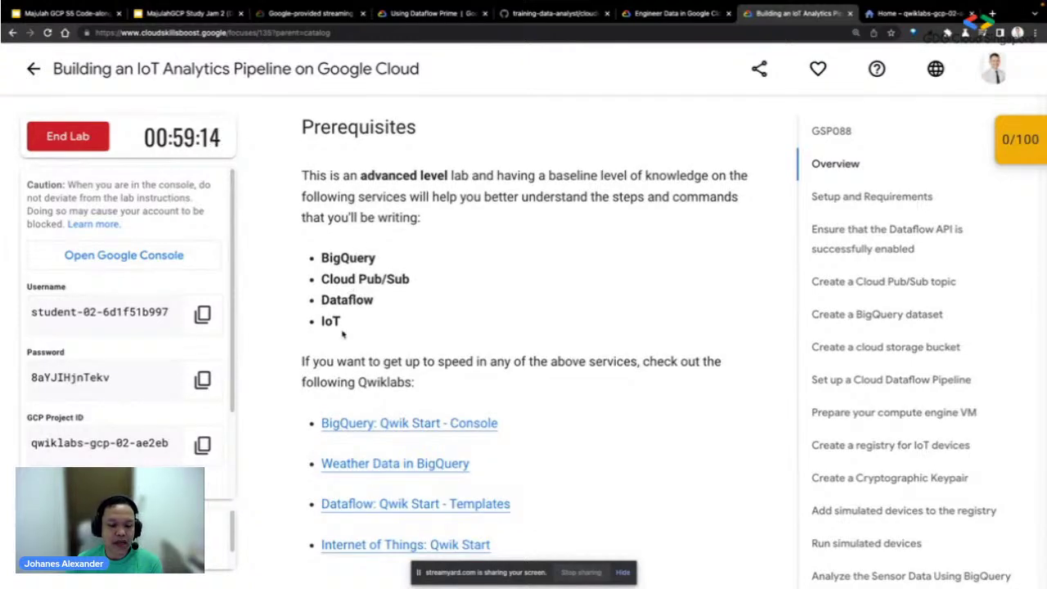
{"action": "scroll", "coordinate": [344, 334], "scroll_direction": "down", "scroll_amount": 3}
{"action": "scroll", "coordinate": [353, 303], "scroll_direction": "up", "scroll_amount": 2}
{"action": "scroll", "coordinate": [355, 304], "scroll_direction": "up", "scroll_amount": 3}
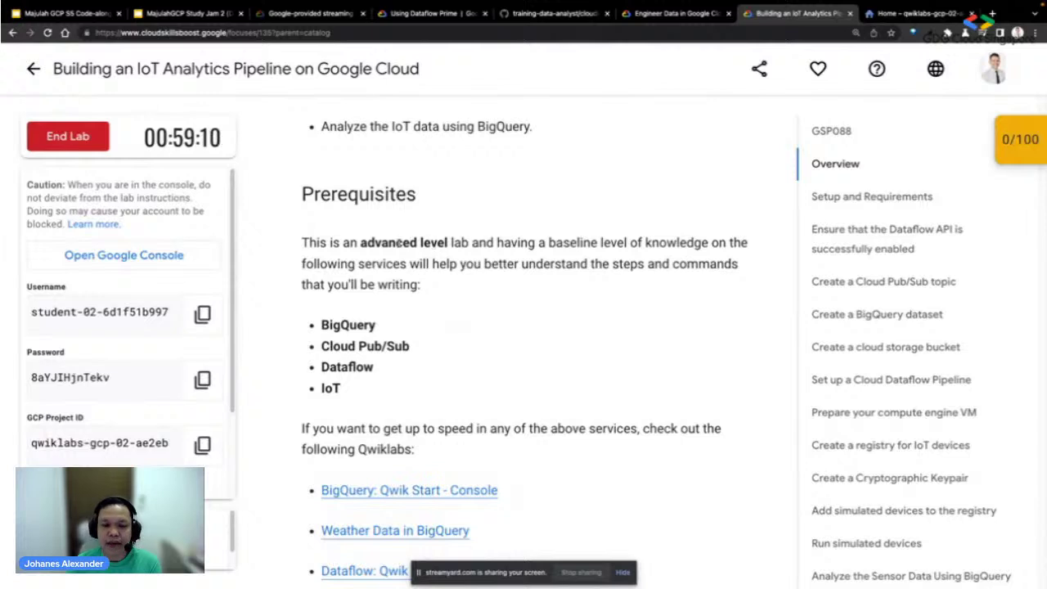
{"action": "scroll", "coordinate": [466, 269], "scroll_direction": "down", "scroll_amount": 1}
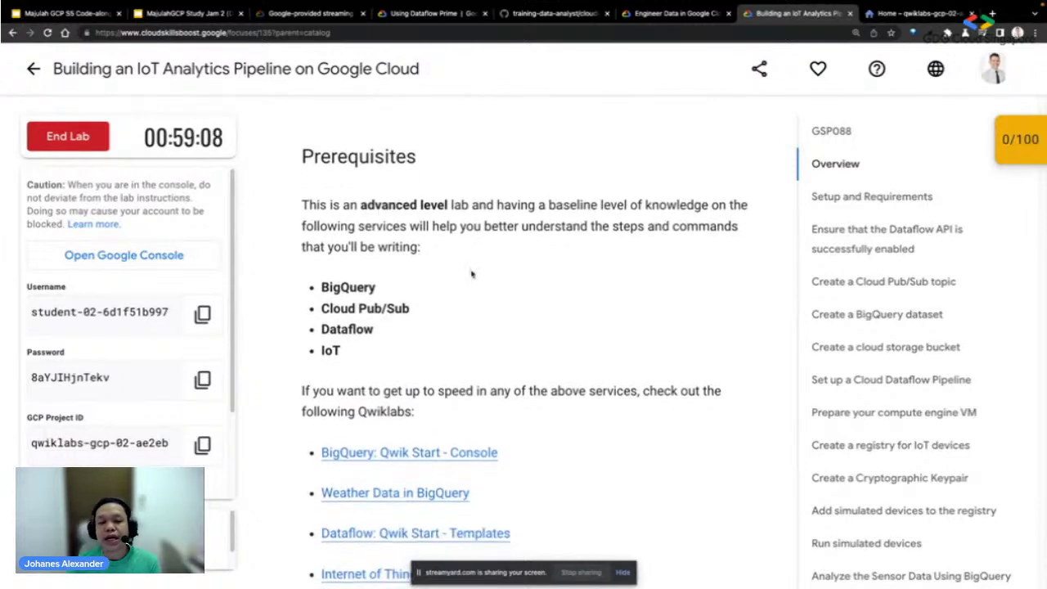
{"action": "scroll", "coordinate": [434, 393], "scroll_direction": "down", "scroll_amount": 2}
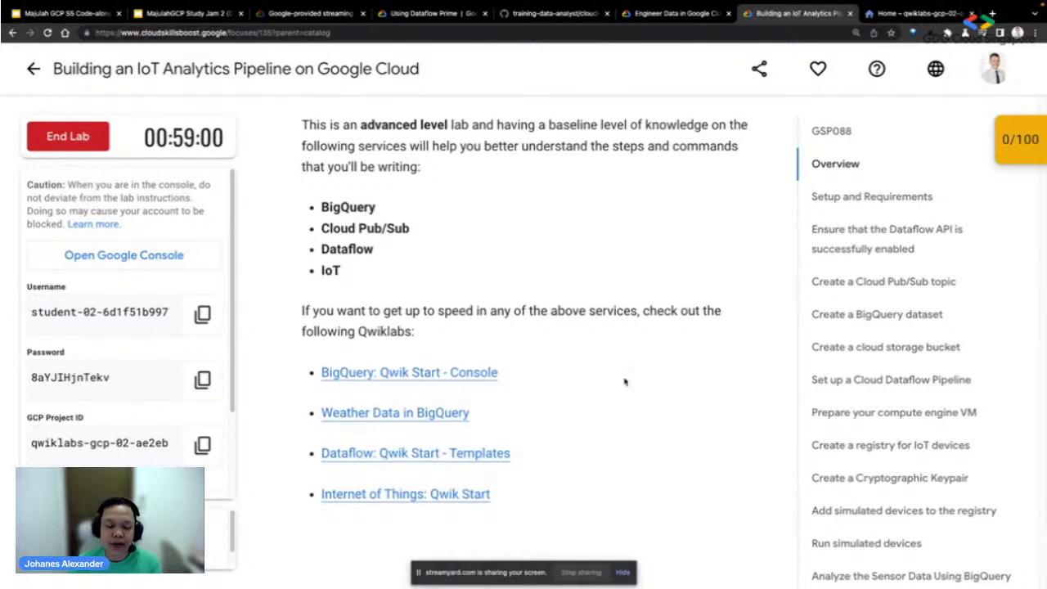
{"action": "scroll", "coordinate": [524, 360], "scroll_direction": "down", "scroll_amount": 1}
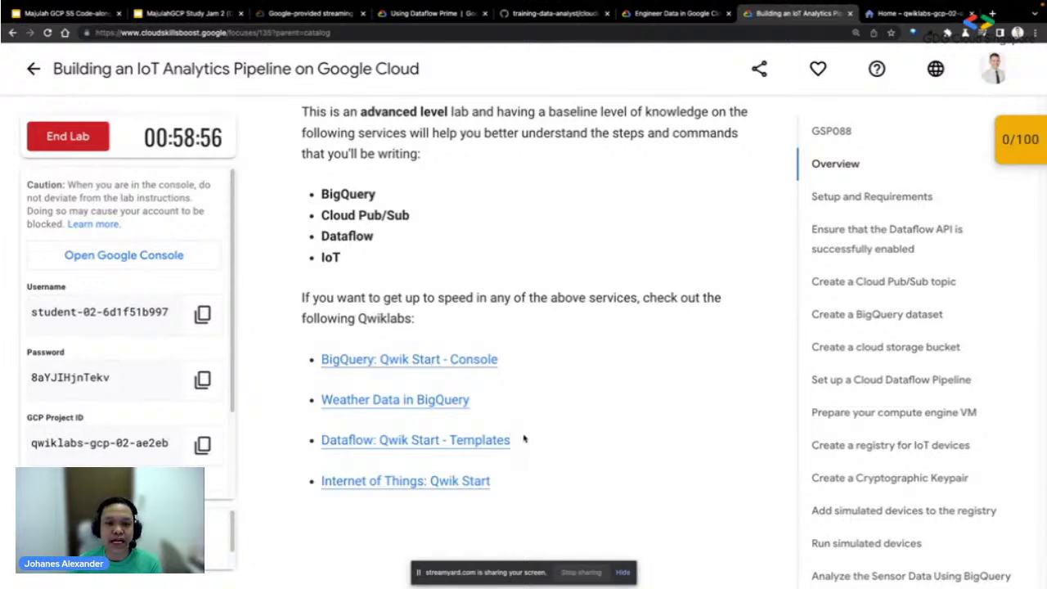
- Read the Setup and Requirements notes, check the lab project's Google Cloud dashboard, and return to the lab instructions
{"action": "scroll", "coordinate": [525, 439], "scroll_direction": "down", "scroll_amount": 5}
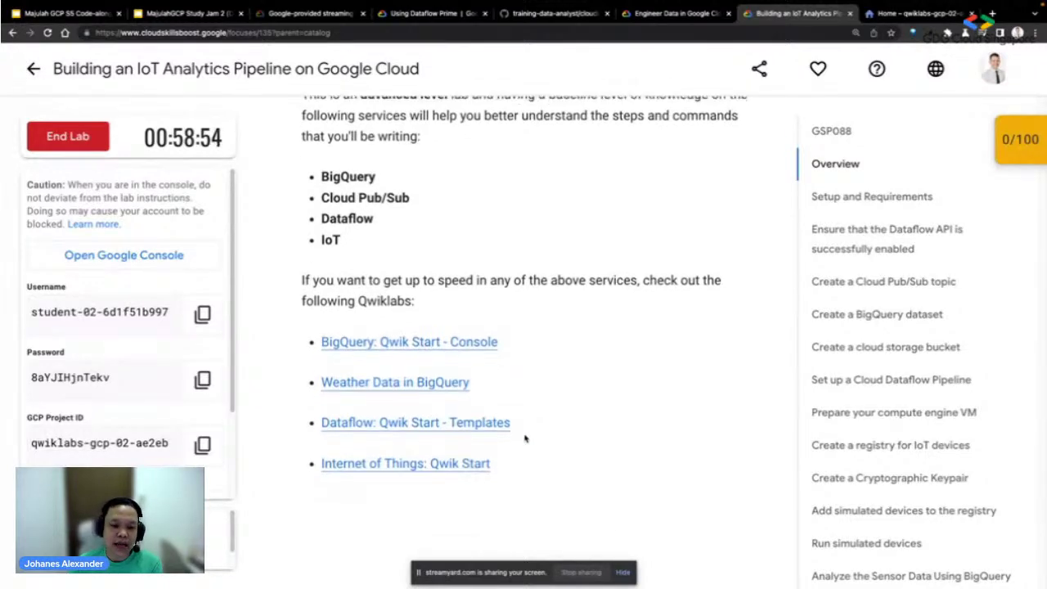
{"action": "scroll", "coordinate": [520, 437], "scroll_direction": "down", "scroll_amount": 2}
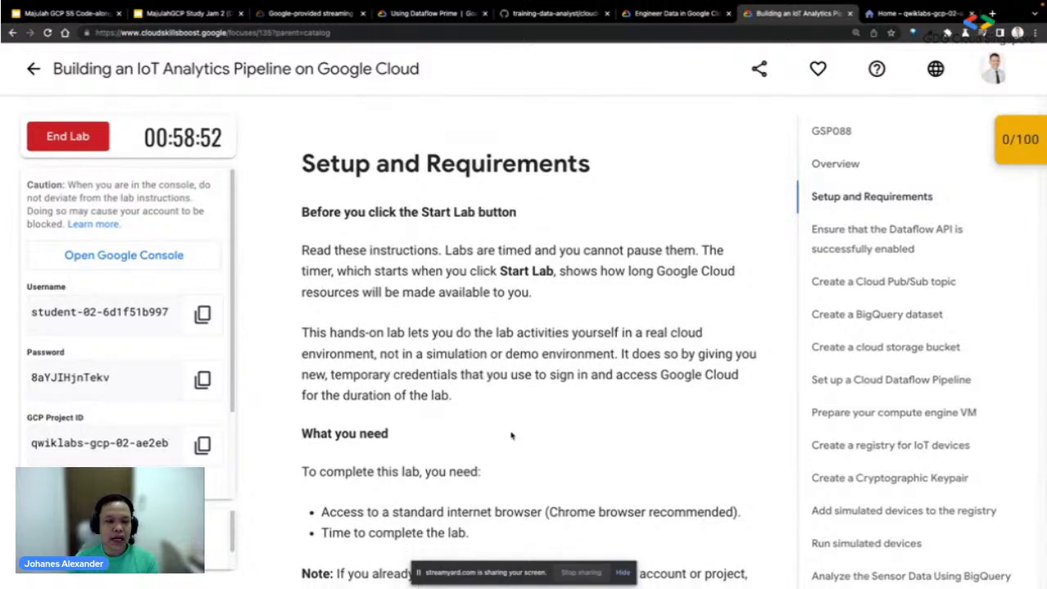
{"action": "scroll", "coordinate": [509, 426], "scroll_direction": "down", "scroll_amount": 1}
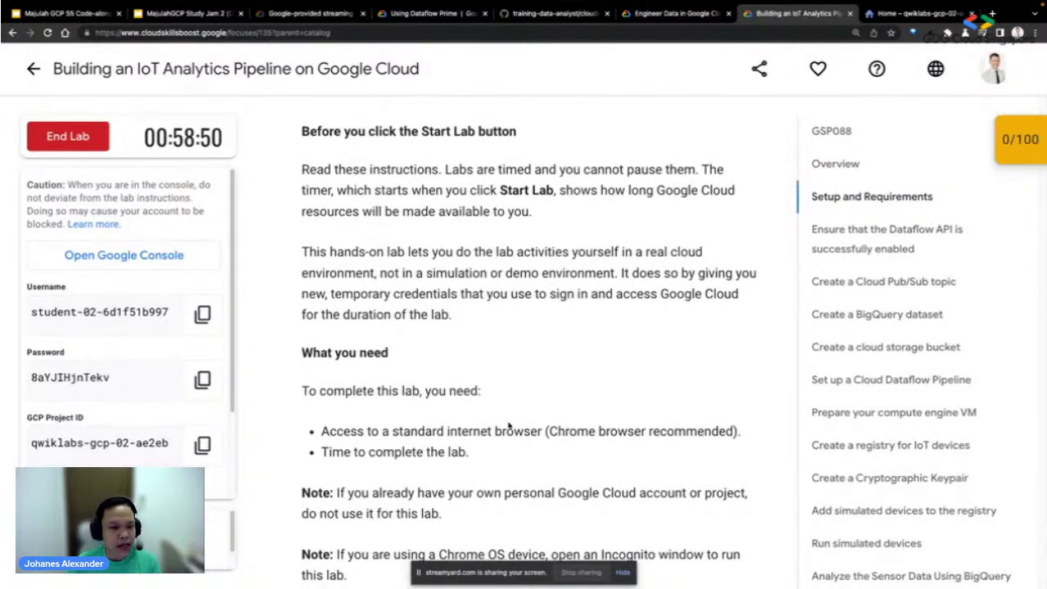
{"action": "scroll", "coordinate": [508, 424], "scroll_direction": "down", "scroll_amount": 1}
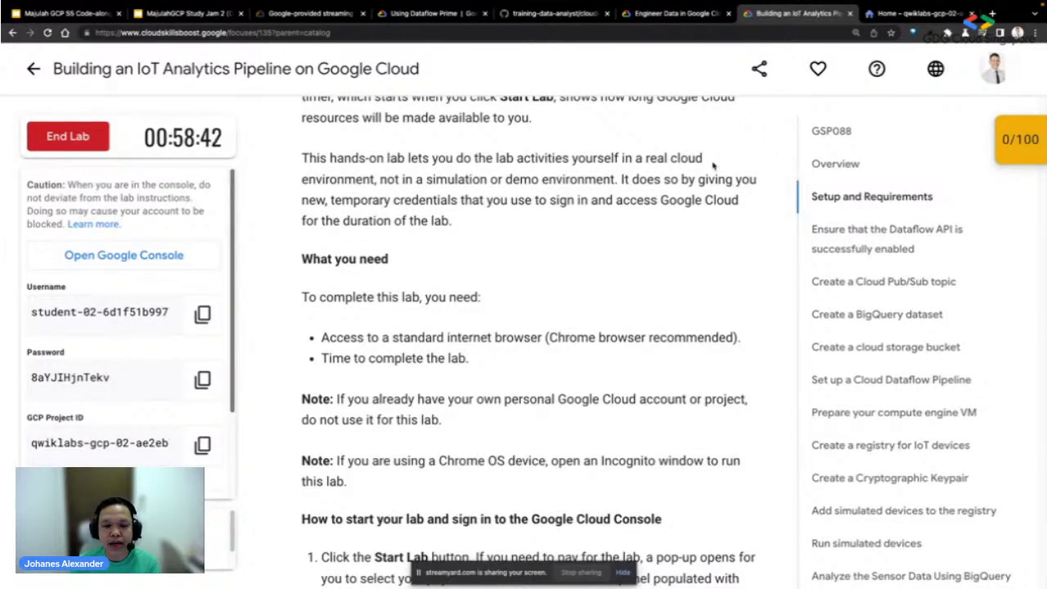
{"action": "left_click", "coordinate": [904, 13]}
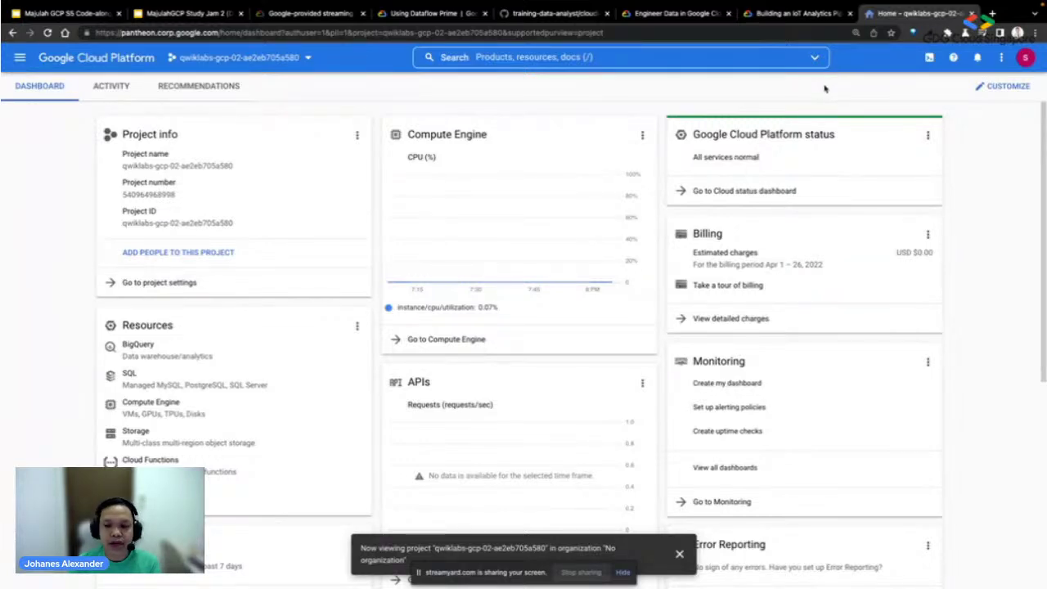
{"action": "left_click", "coordinate": [803, 12]}
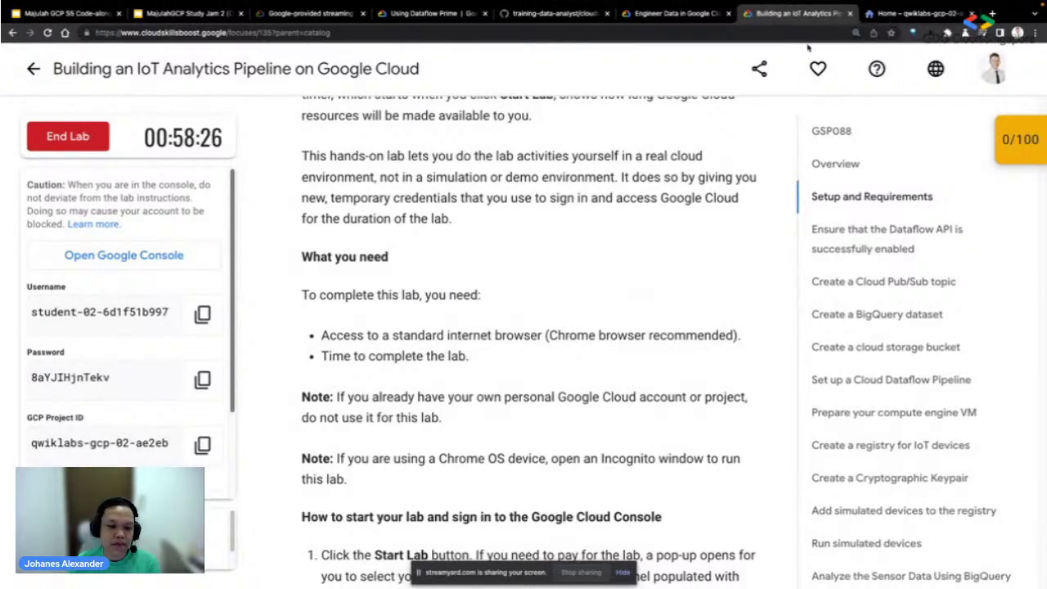
- Review the instructions for signing in to the Google Cloud Console and highlight the lab's temporary username
{"action": "scroll", "coordinate": [578, 305], "scroll_direction": "down", "scroll_amount": 5}
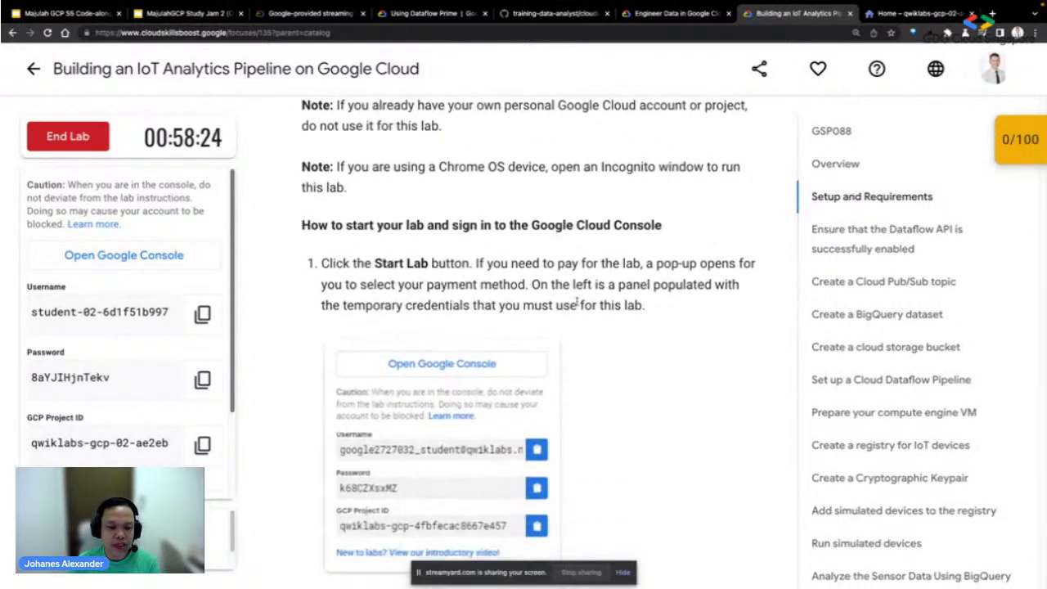
{"action": "scroll", "coordinate": [583, 303], "scroll_direction": "down", "scroll_amount": 4}
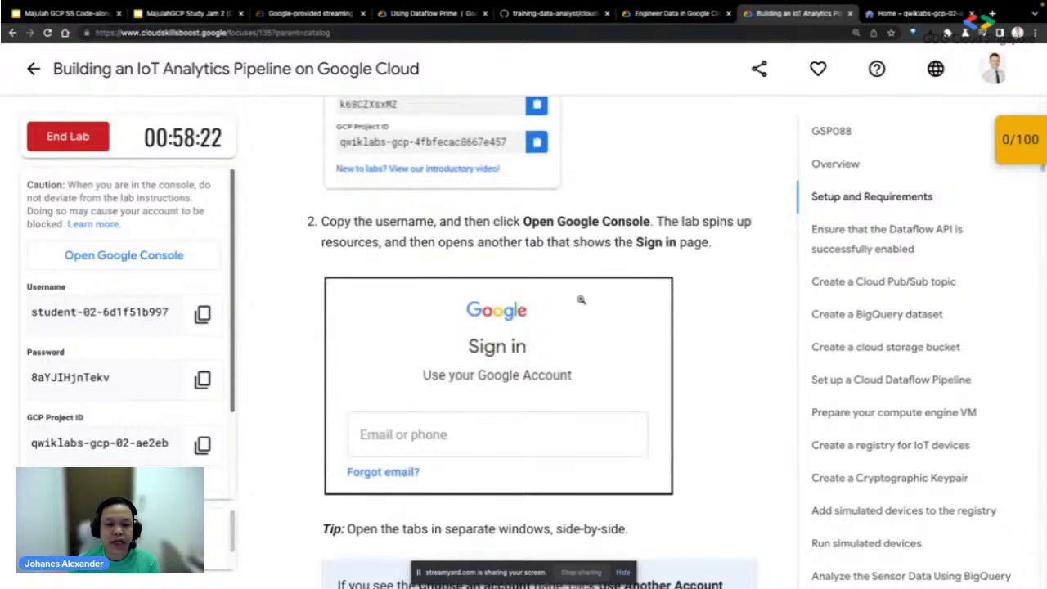
{"action": "scroll", "coordinate": [581, 300], "scroll_direction": "down", "scroll_amount": 4}
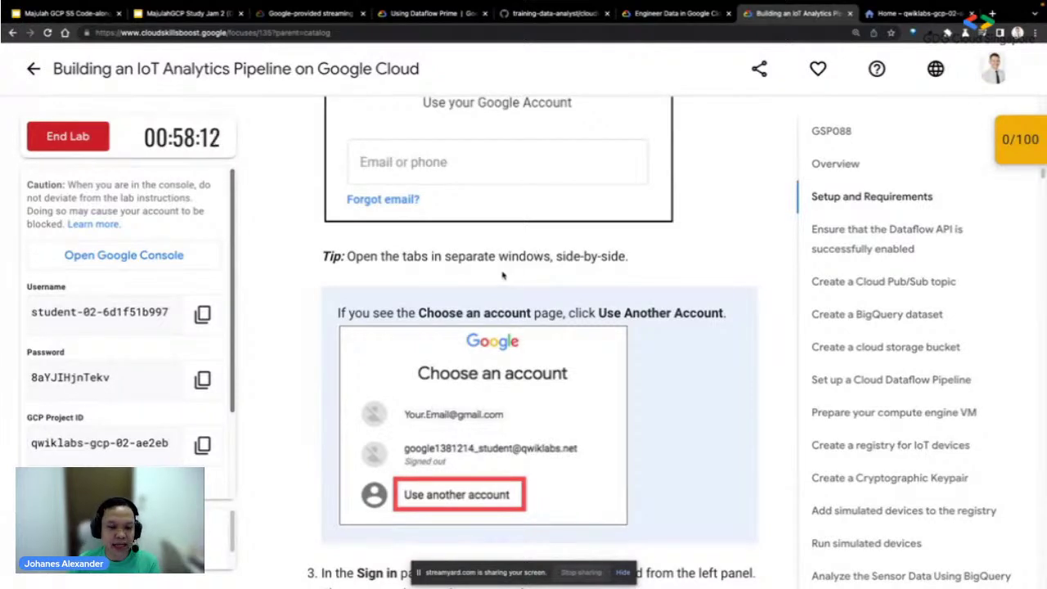
{"action": "scroll", "coordinate": [501, 274], "scroll_direction": "down", "scroll_amount": 2}
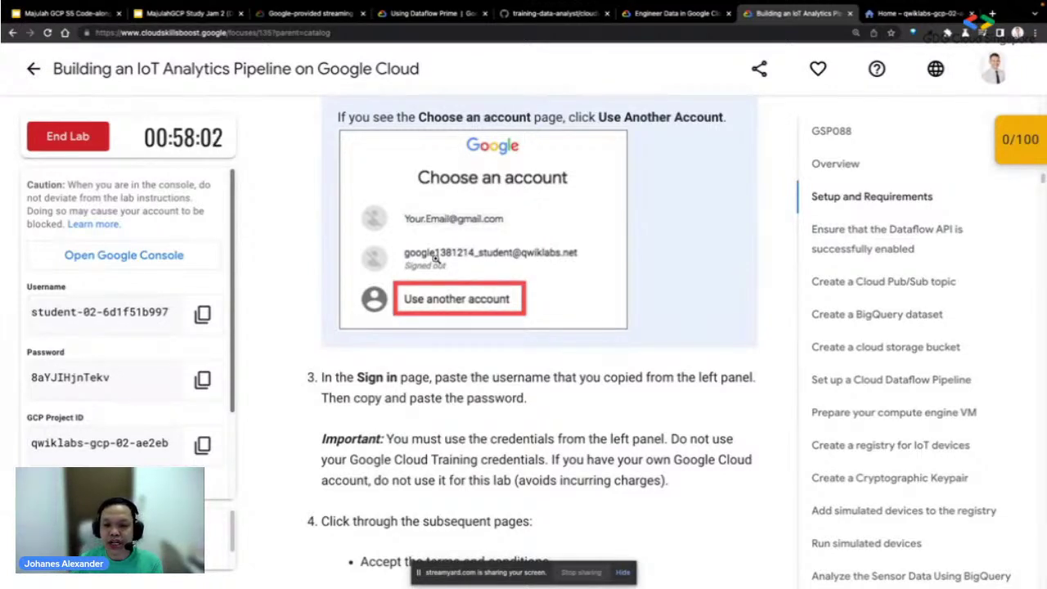
{"action": "triple_click", "coordinate": [125, 313]}
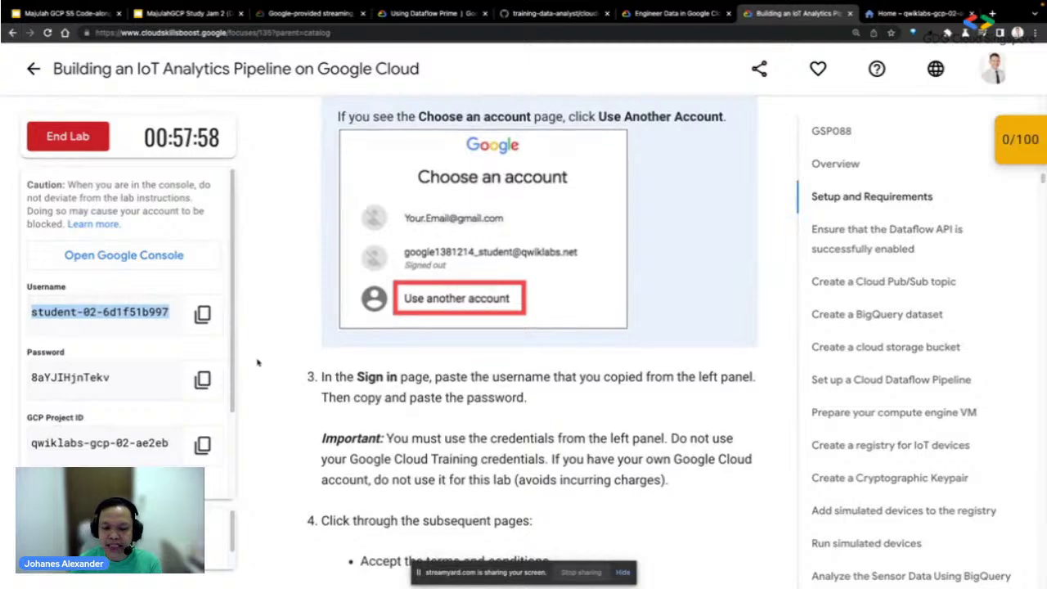
- Read the first Enable APIs instruction in the lab guide and switch to the lab project's Google Cloud dashboard
{"action": "scroll", "coordinate": [255, 362], "scroll_direction": "down", "scroll_amount": 5}
{"action": "scroll", "coordinate": [257, 363], "scroll_direction": "down", "scroll_amount": 5}
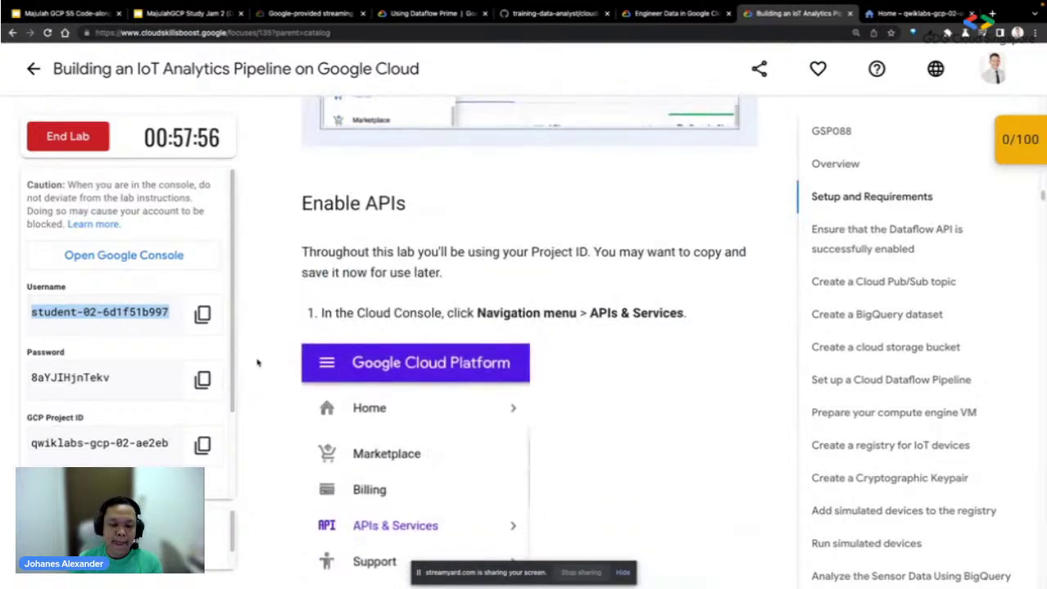
{"action": "scroll", "coordinate": [257, 362], "scroll_direction": "up", "scroll_amount": 1}
{"action": "scroll", "coordinate": [257, 363], "scroll_direction": "up", "scroll_amount": 2}
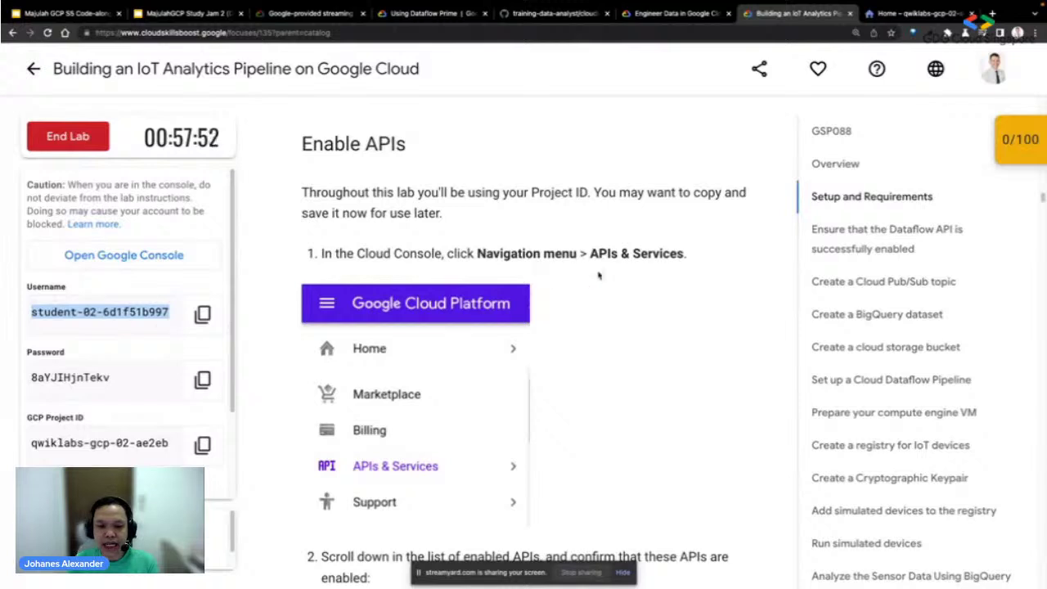
{"action": "scroll", "coordinate": [600, 276], "scroll_direction": "down", "scroll_amount": 1}
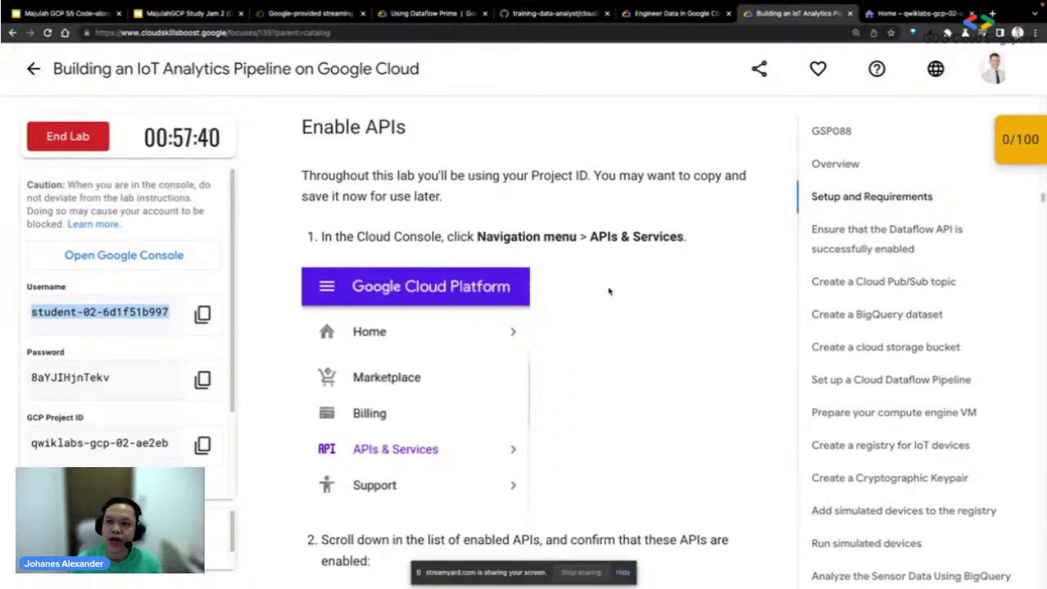
{"action": "left_click", "coordinate": [898, 13]}
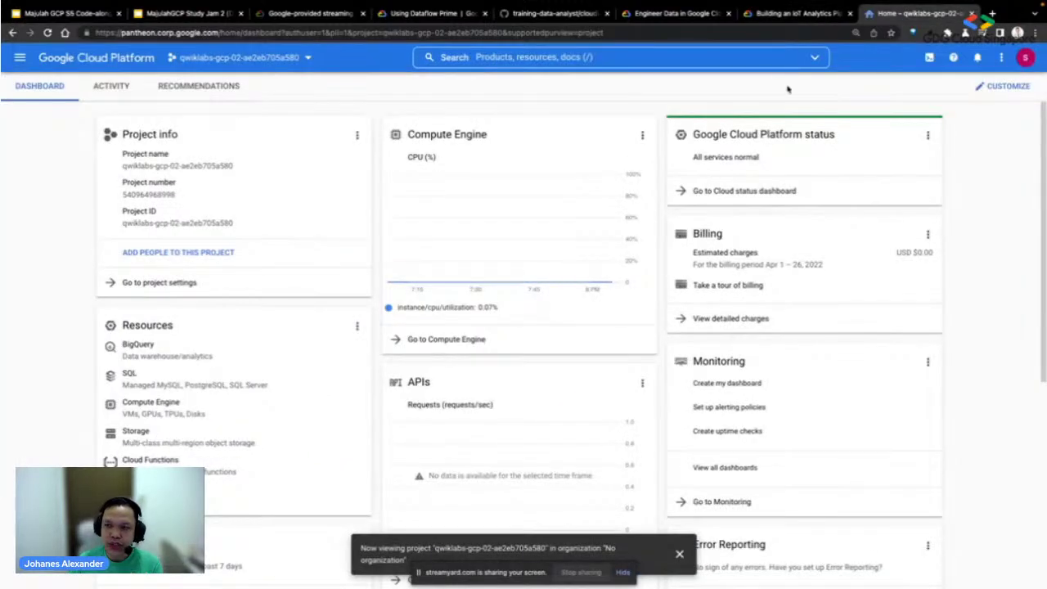
- Return to the lab guide and read the Enable APIs instructions, including the list of APIs that must be enabled
{"action": "left_click", "coordinate": [795, 14]}
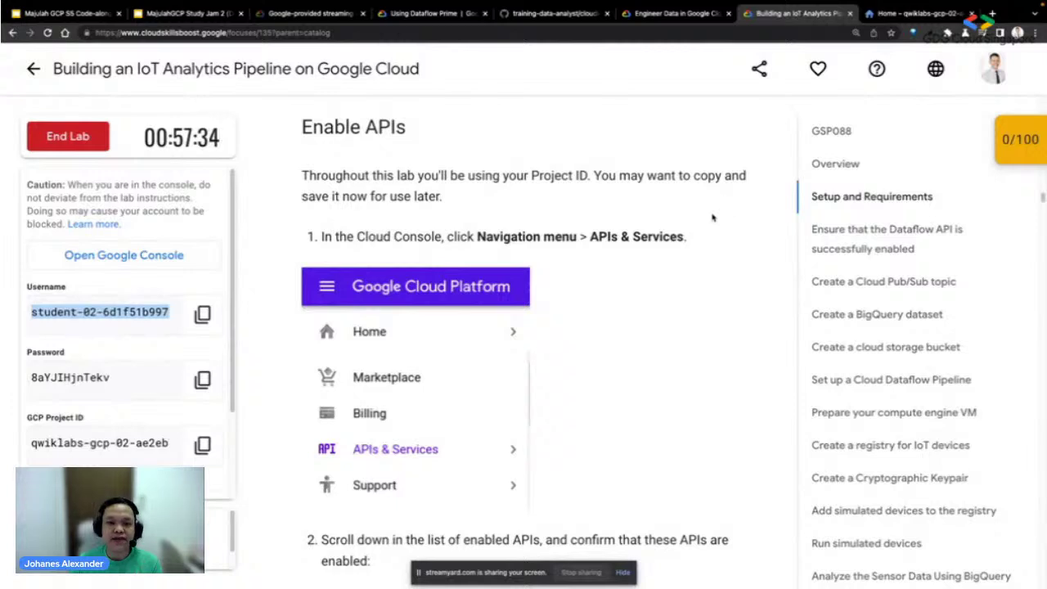
{"action": "scroll", "coordinate": [714, 216], "scroll_direction": "down", "scroll_amount": 1}
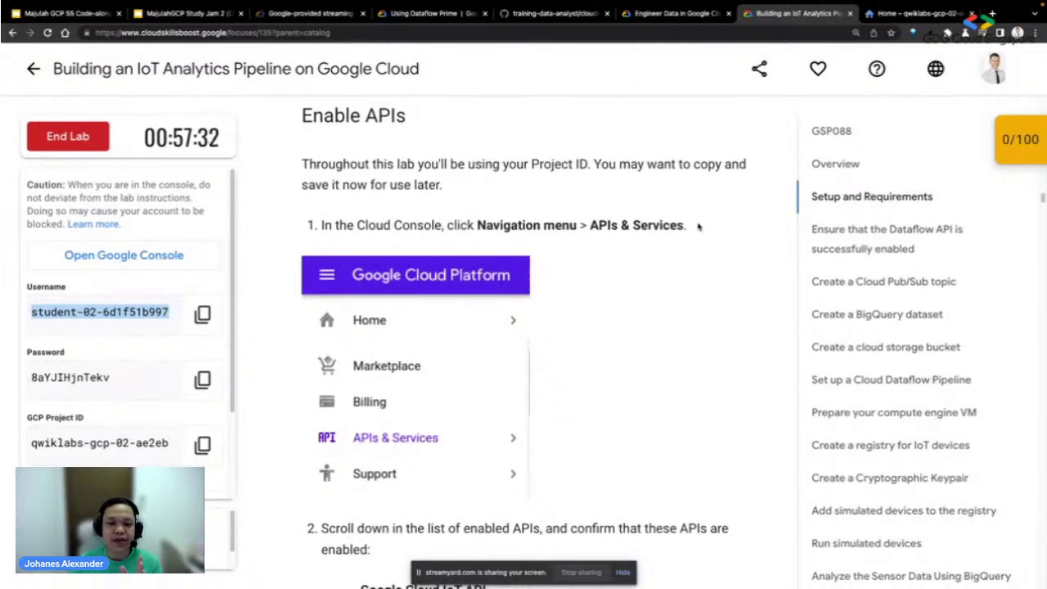
{"action": "scroll", "coordinate": [698, 226], "scroll_direction": "down", "scroll_amount": 1}
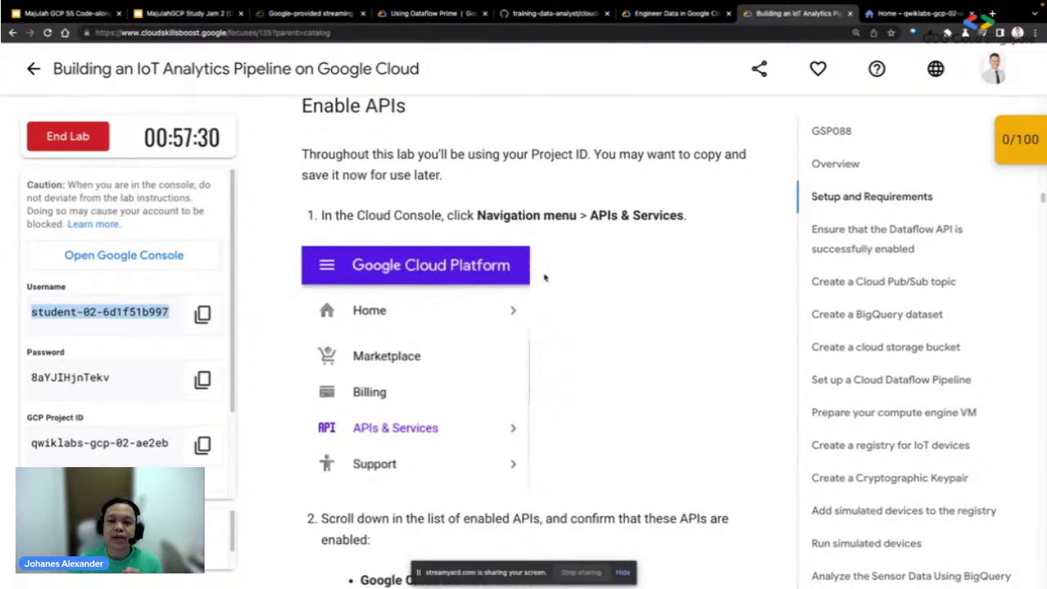
{"action": "scroll", "coordinate": [595, 289], "scroll_direction": "down", "scroll_amount": 1}
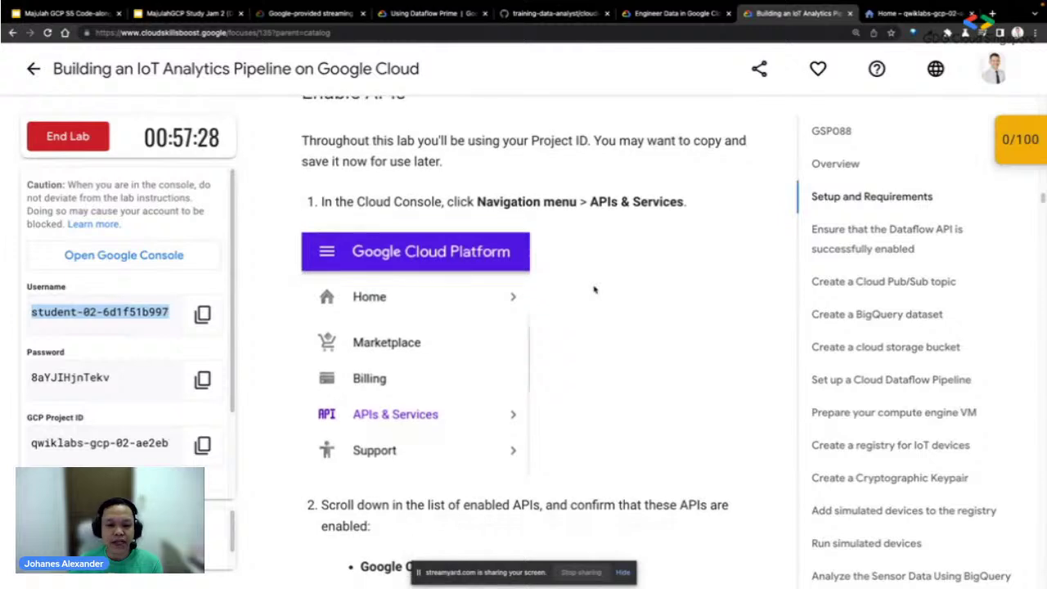
{"action": "scroll", "coordinate": [595, 290], "scroll_direction": "down", "scroll_amount": 3}
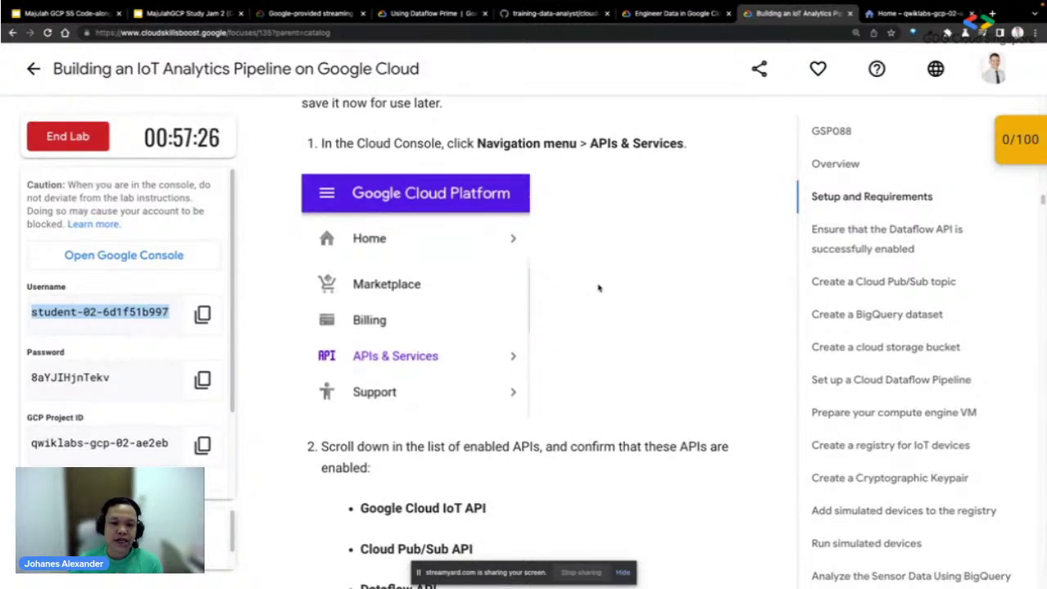
{"action": "scroll", "coordinate": [598, 290], "scroll_direction": "down", "scroll_amount": 2}
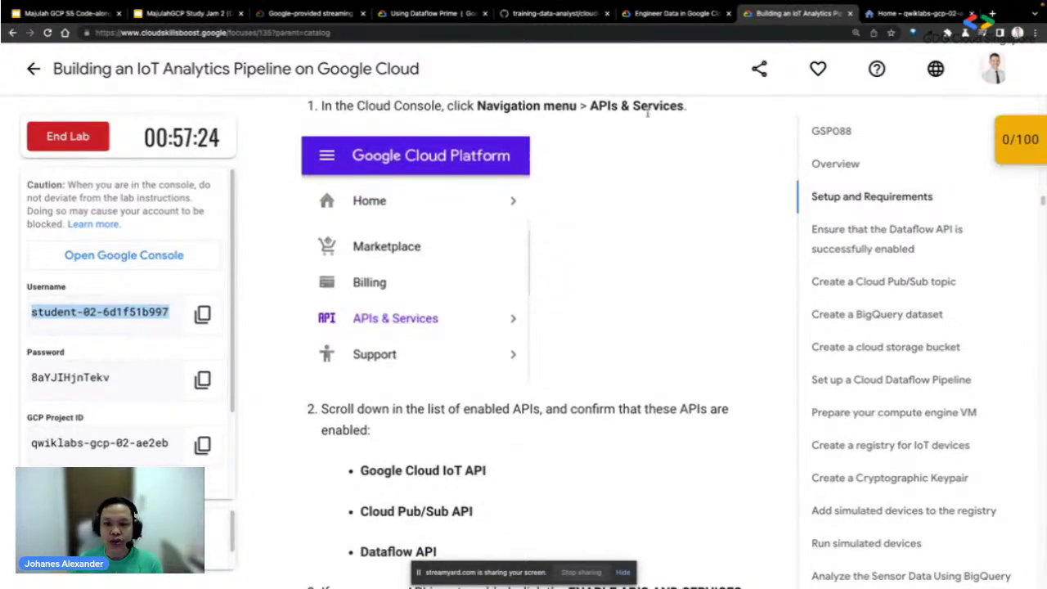
{"action": "scroll", "coordinate": [647, 119], "scroll_direction": "down", "scroll_amount": 3}
{"action": "scroll", "coordinate": [533, 300], "scroll_direction": "down", "scroll_amount": 5}
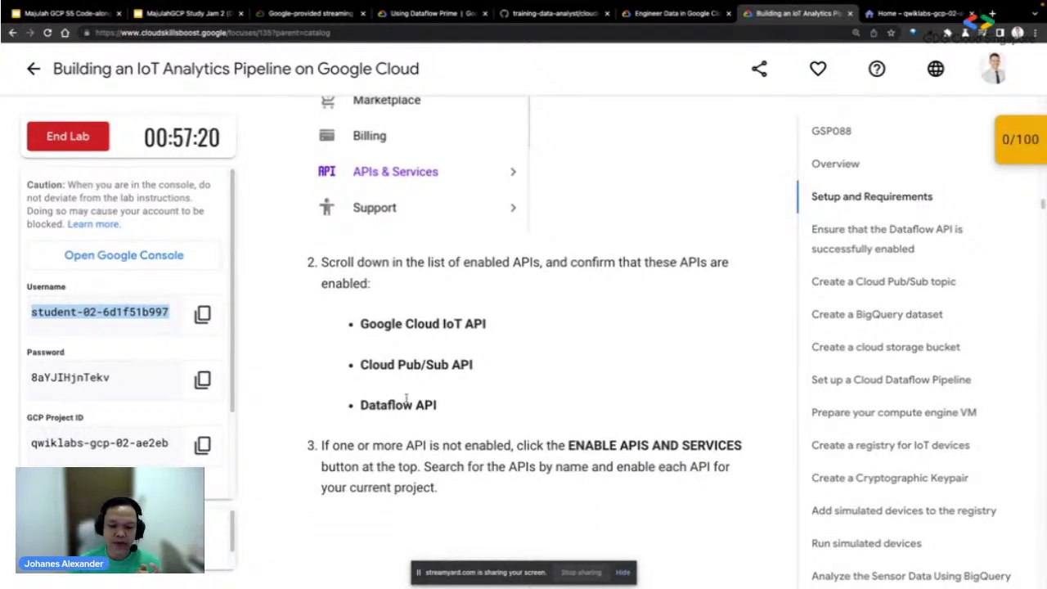
- Switch to the lab project's Google Cloud console, search for "api s", open APIs & Services, and dismiss the project notification
{"action": "left_click", "coordinate": [932, 15]}
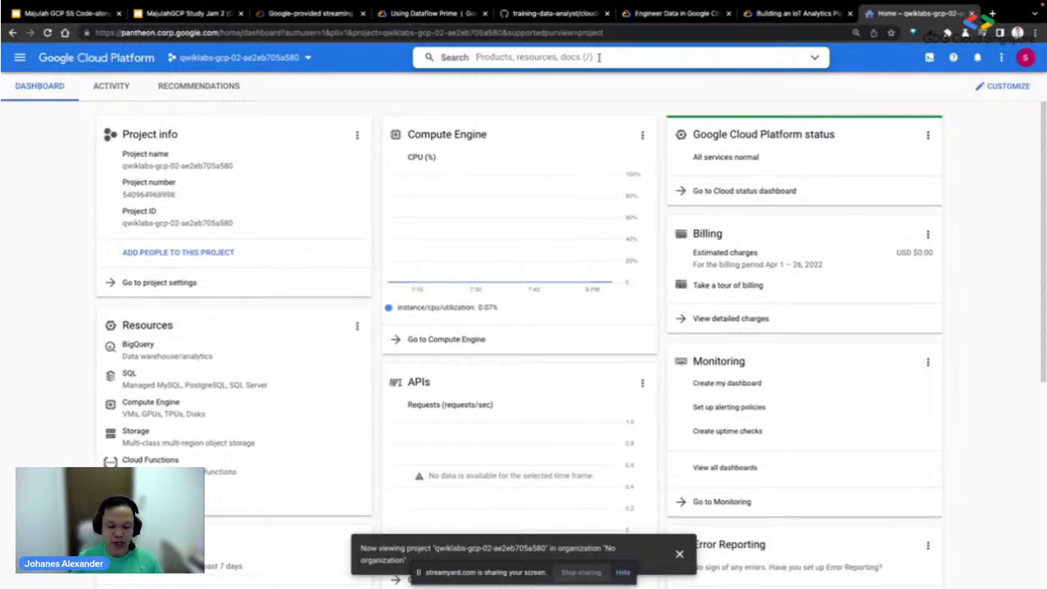
{"action": "type", "text": "api se"}
{"action": "key", "text": "BackSpace"}
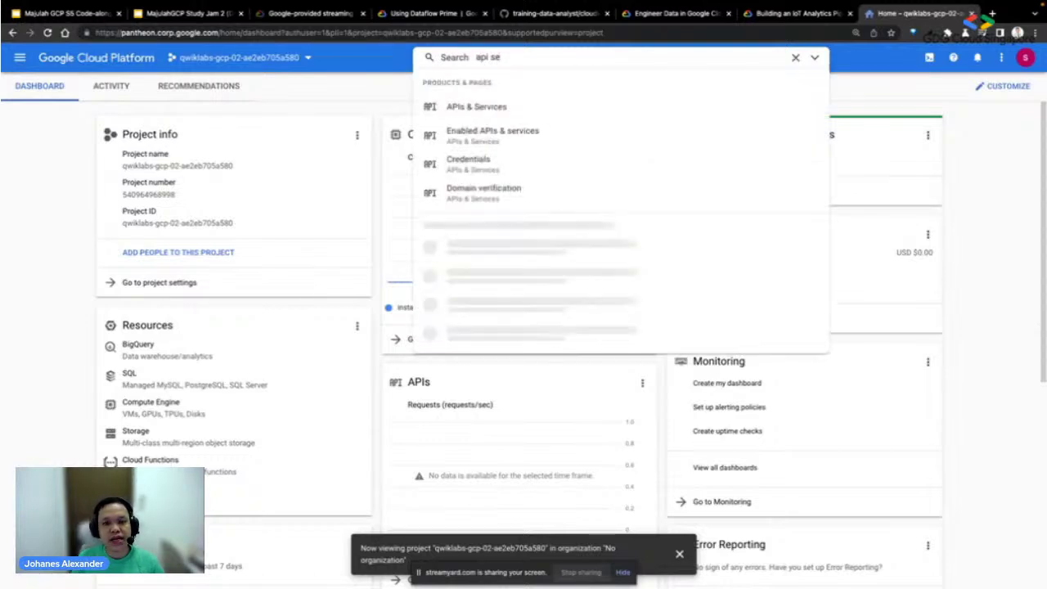
{"action": "left_click", "coordinate": [482, 112]}
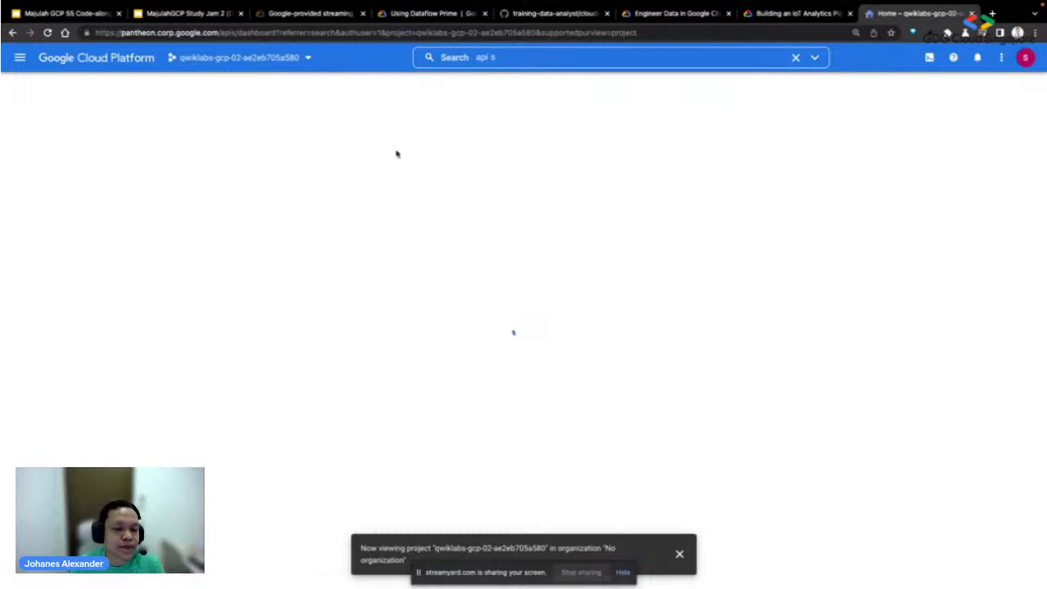
{"action": "left_click", "coordinate": [679, 554]}
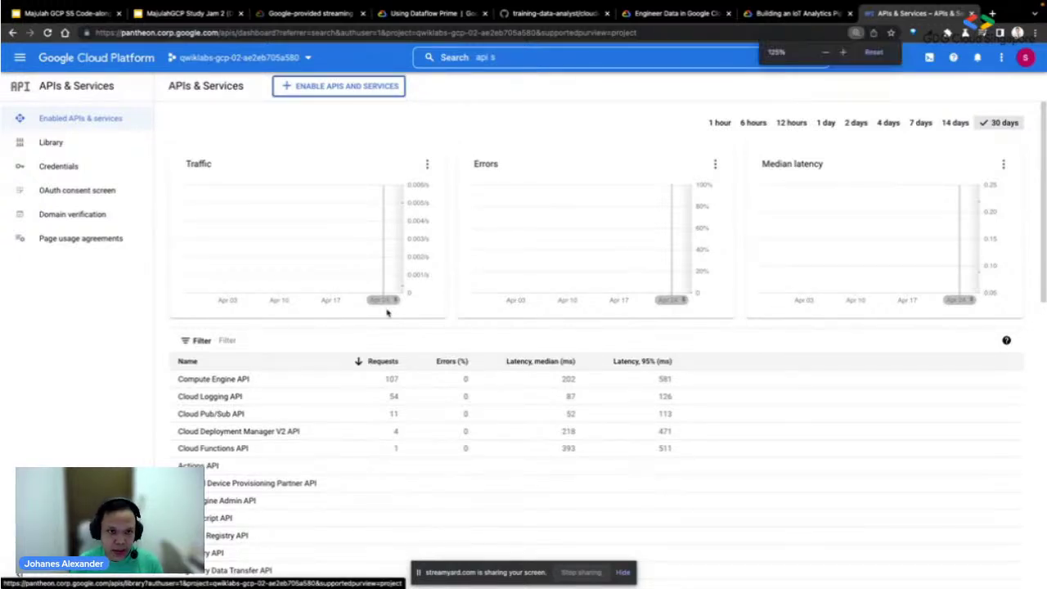
- Enlarge the APIs & Services page and look through the list of enabled APIs for the ones the lab requires
{"action": "key", "text": "ctrl+plus"}
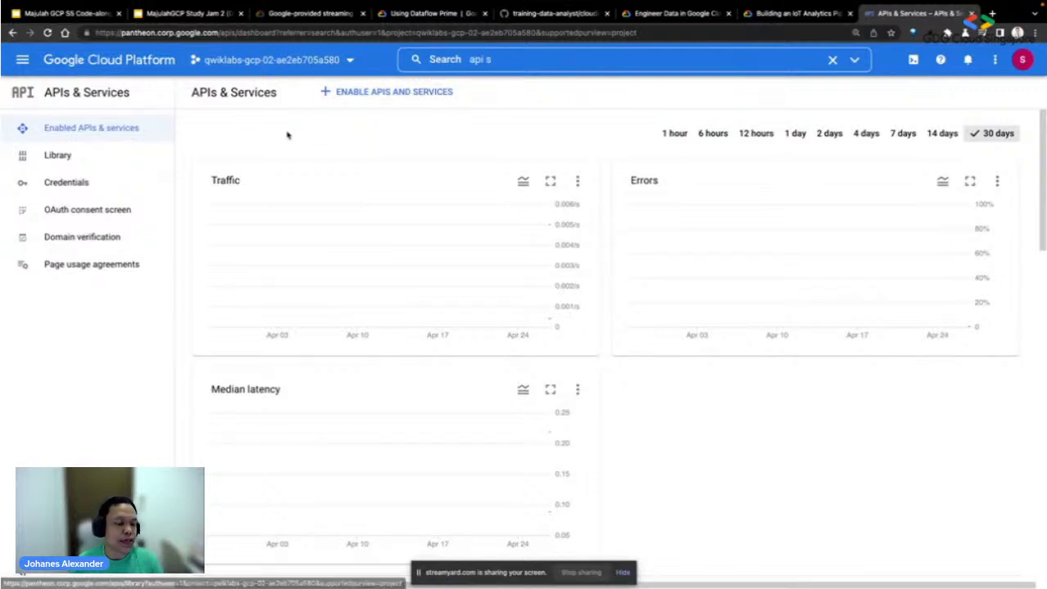
{"action": "scroll", "coordinate": [324, 217], "scroll_direction": "down", "scroll_amount": 10}
{"action": "scroll", "coordinate": [324, 219], "scroll_direction": "up", "scroll_amount": 3}
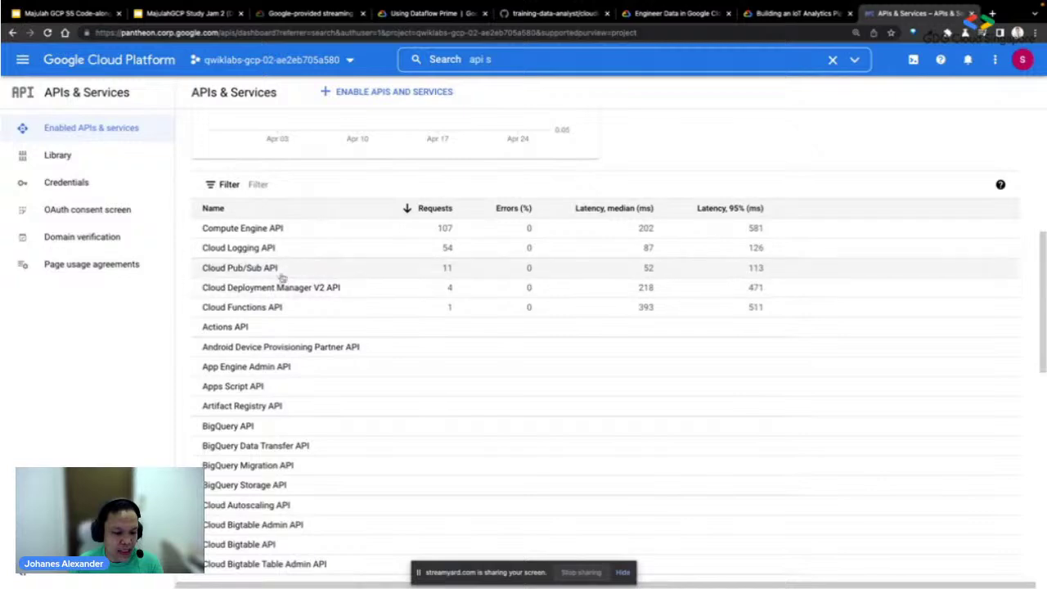
{"action": "scroll", "coordinate": [280, 275], "scroll_direction": "down", "scroll_amount": 1}
{"action": "scroll", "coordinate": [266, 310], "scroll_direction": "down", "scroll_amount": 6}
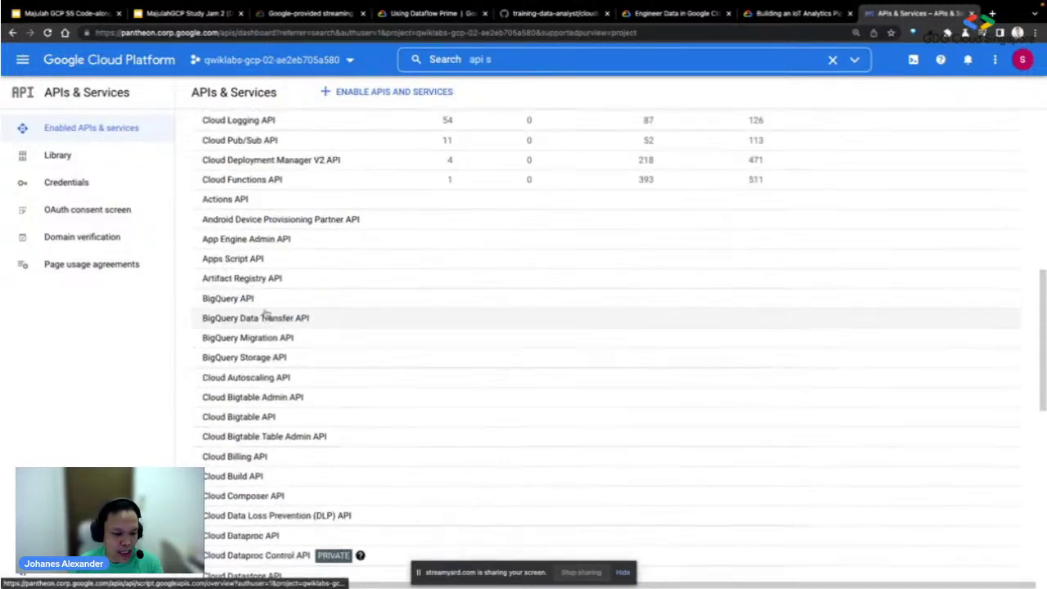
{"action": "scroll", "coordinate": [266, 309], "scroll_direction": "down", "scroll_amount": 2}
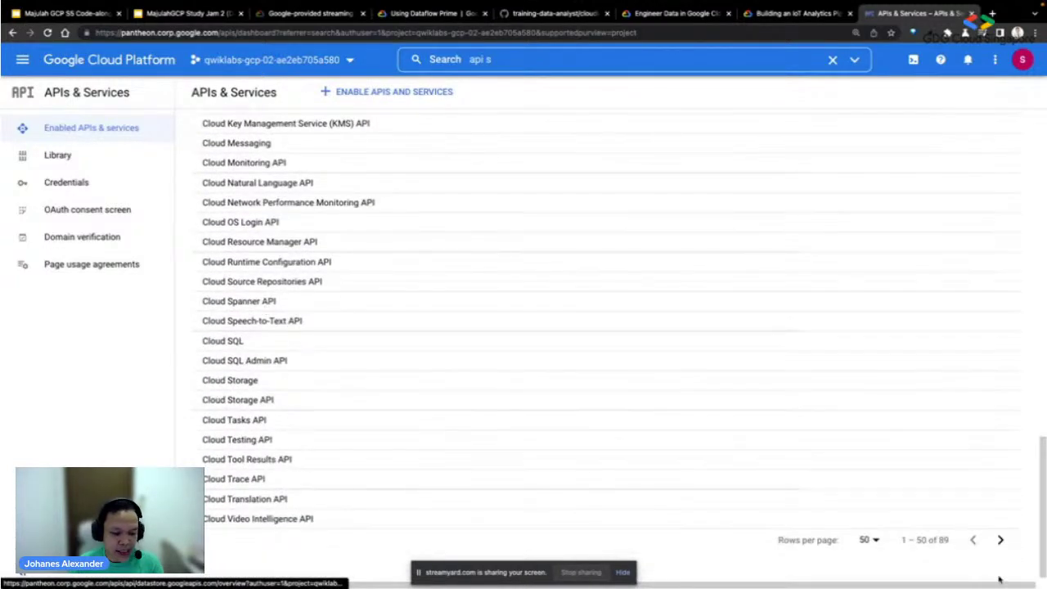
{"action": "scroll", "coordinate": [327, 346], "scroll_direction": "up", "scroll_amount": 10}
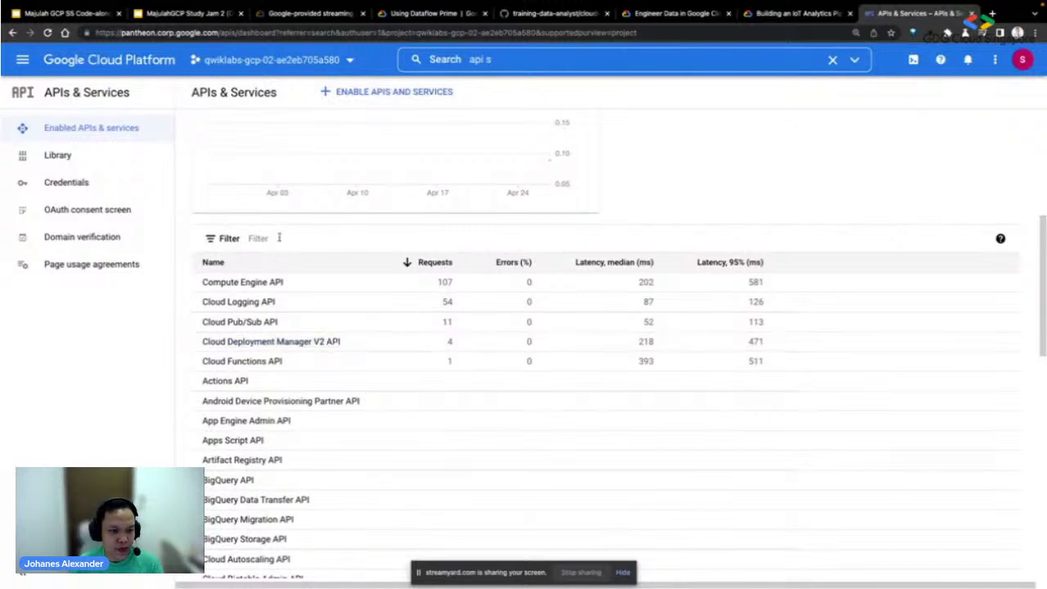
- Filter the enabled APIs list by Dataflow API and check the matching entry
{"action": "left_click", "coordinate": [252, 238]}
{"action": "type", "text": "dataflow"}
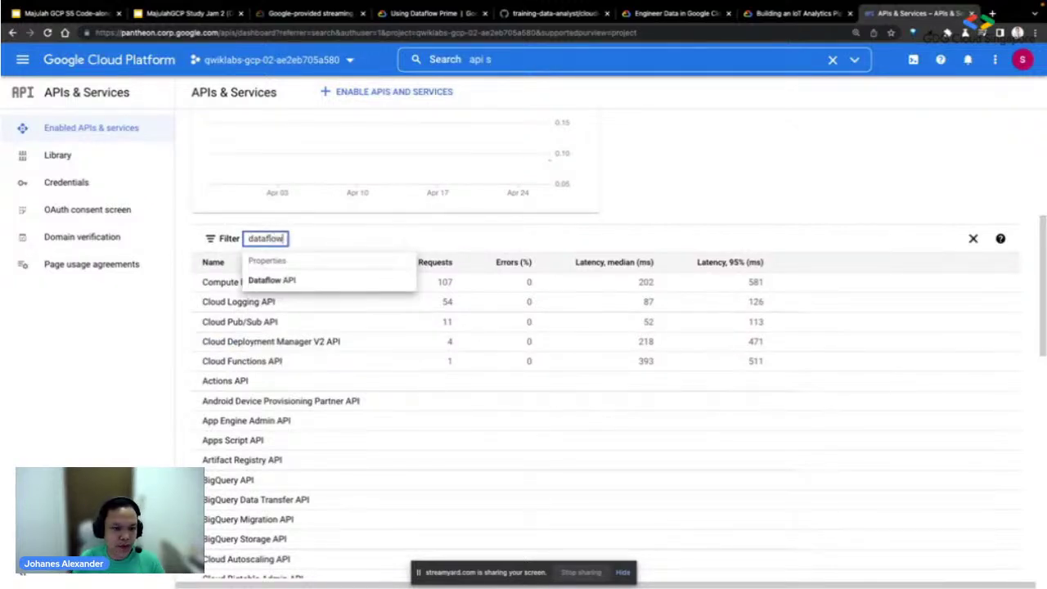
{"action": "key", "text": "Down"}
{"action": "key", "text": "Return"}
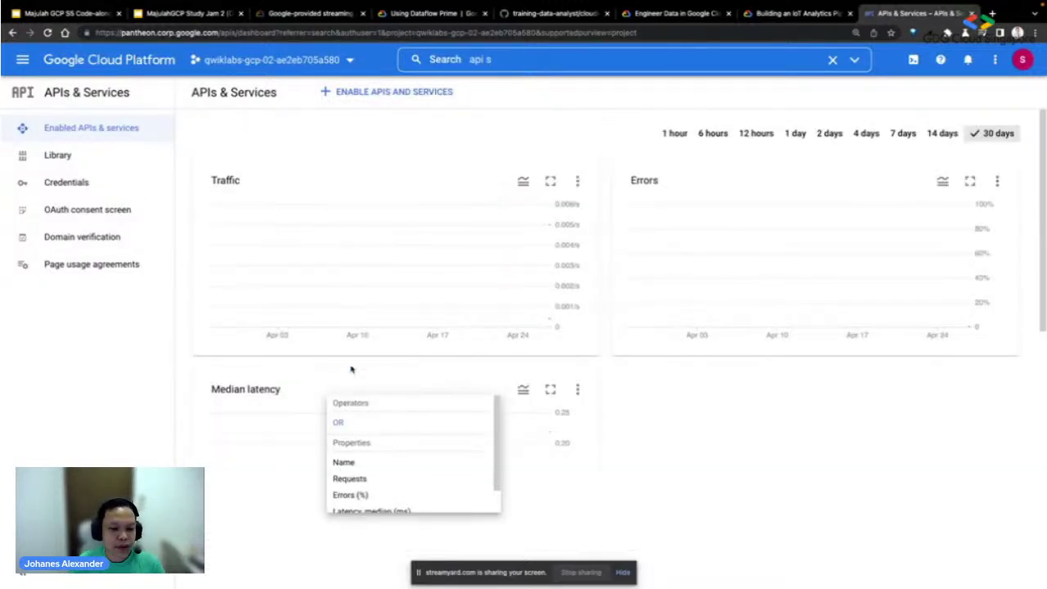
{"action": "left_click", "coordinate": [202, 428]}
{"action": "scroll", "coordinate": [201, 428], "scroll_direction": "down", "scroll_amount": 3}
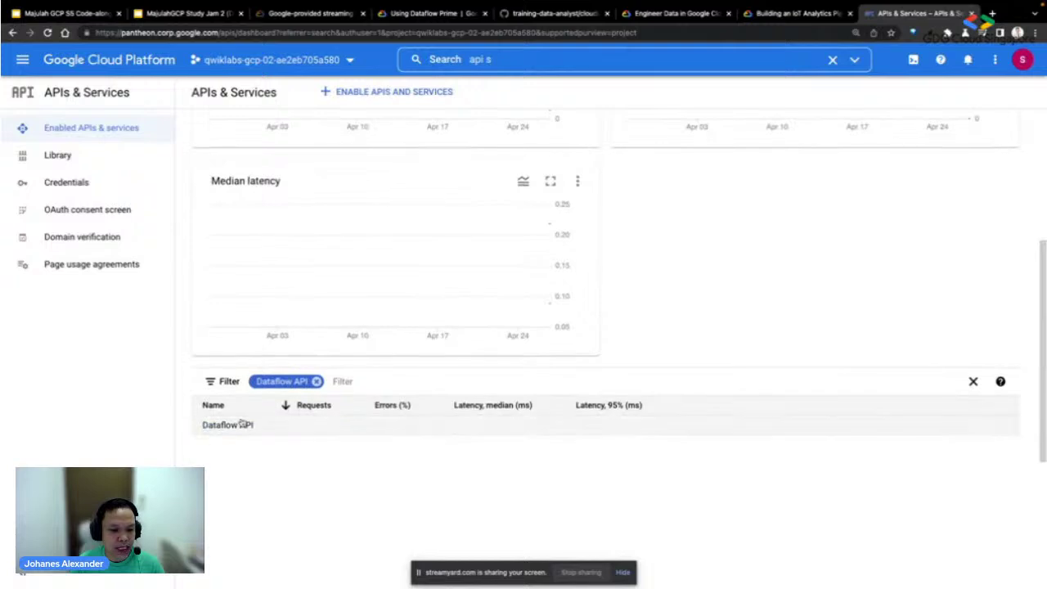
{"action": "scroll", "coordinate": [297, 401], "scroll_direction": "up", "scroll_amount": 3}
{"action": "scroll", "coordinate": [297, 401], "scroll_direction": "down", "scroll_amount": 3}
{"action": "scroll", "coordinate": [304, 426], "scroll_direction": "up", "scroll_amount": 3}
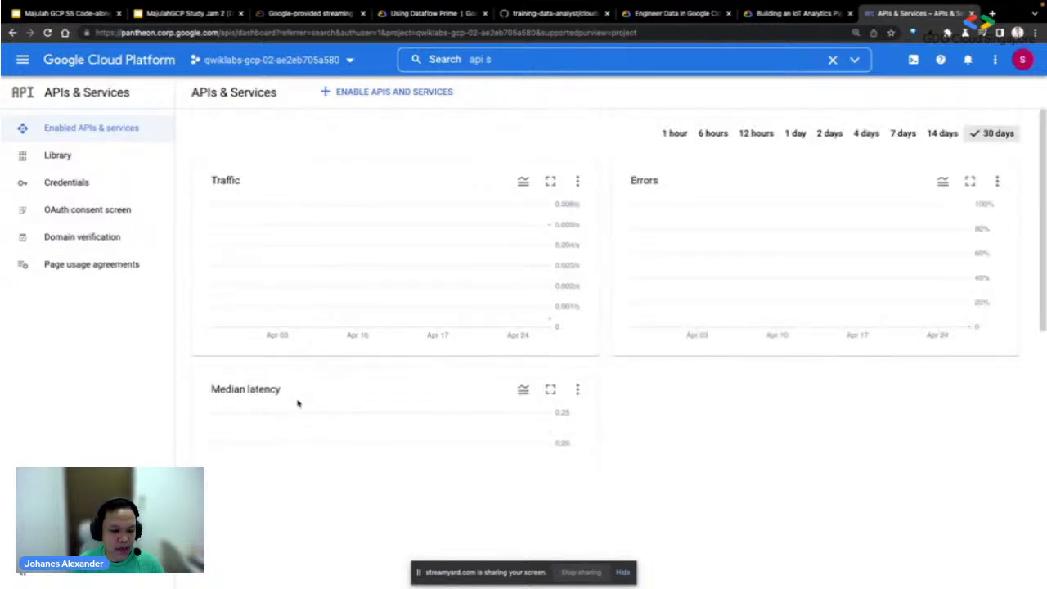
{"action": "scroll", "coordinate": [297, 402], "scroll_direction": "down", "scroll_amount": 1}
{"action": "scroll", "coordinate": [299, 385], "scroll_direction": "down", "scroll_amount": 2}
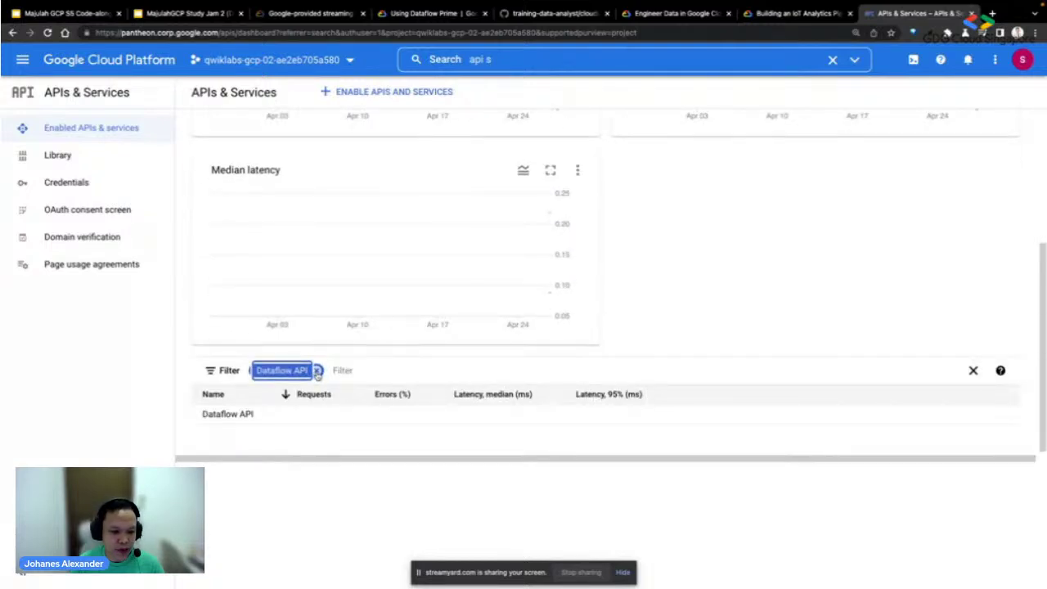
- Reduce the page zoom and remove the Dataflow API filter from the enabled APIs list
{"action": "left_click", "coordinate": [322, 378]}
{"action": "left_click", "coordinate": [310, 401]}
{"action": "scroll", "coordinate": [311, 404], "scroll_direction": "down", "scroll_amount": 3}
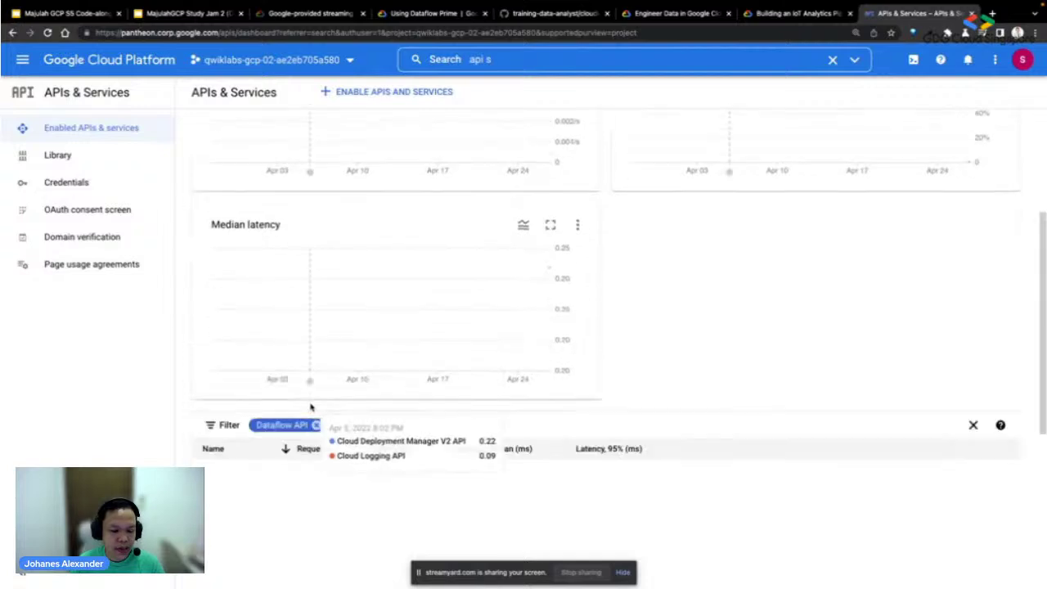
{"action": "scroll", "coordinate": [311, 404], "scroll_direction": "up", "scroll_amount": 3}
{"action": "scroll", "coordinate": [320, 410], "scroll_direction": "down", "scroll_amount": 1}
{"action": "scroll", "coordinate": [317, 401], "scroll_direction": "up", "scroll_amount": 1}
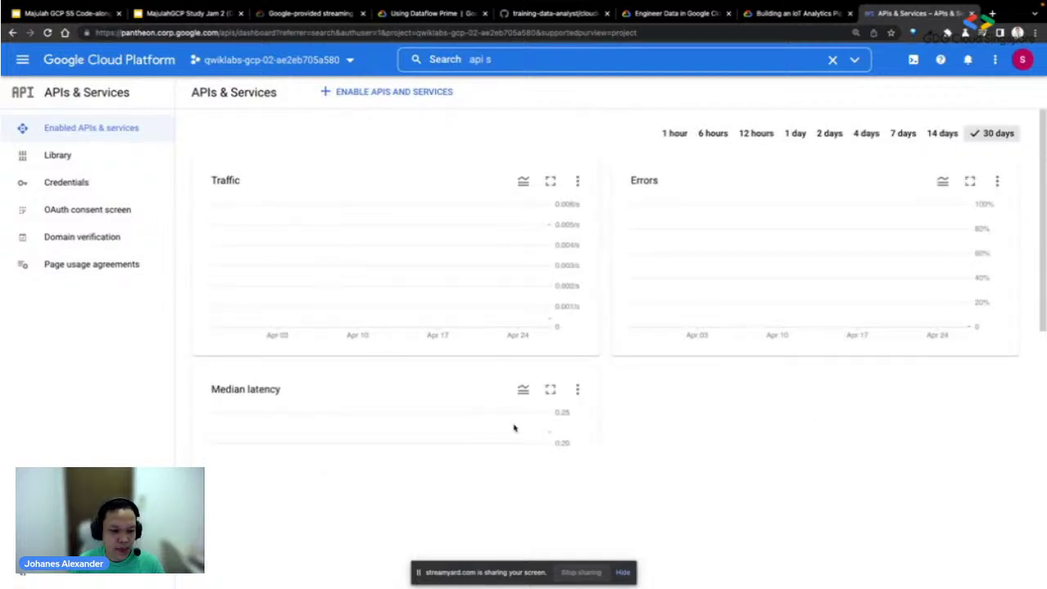
{"action": "key", "text": "ctrl+minus"}
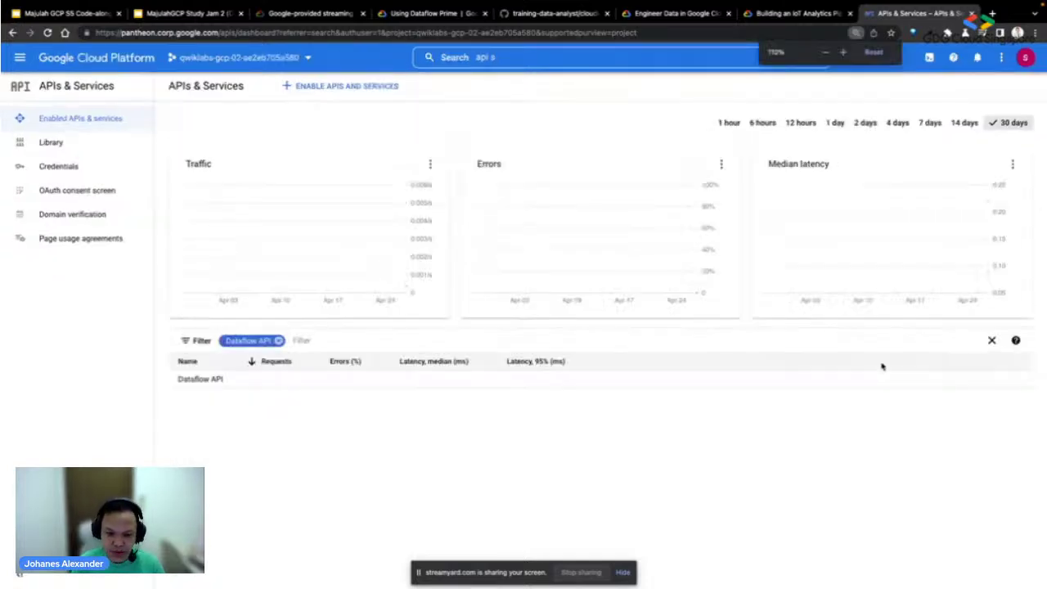
{"action": "left_click", "coordinate": [278, 341]}
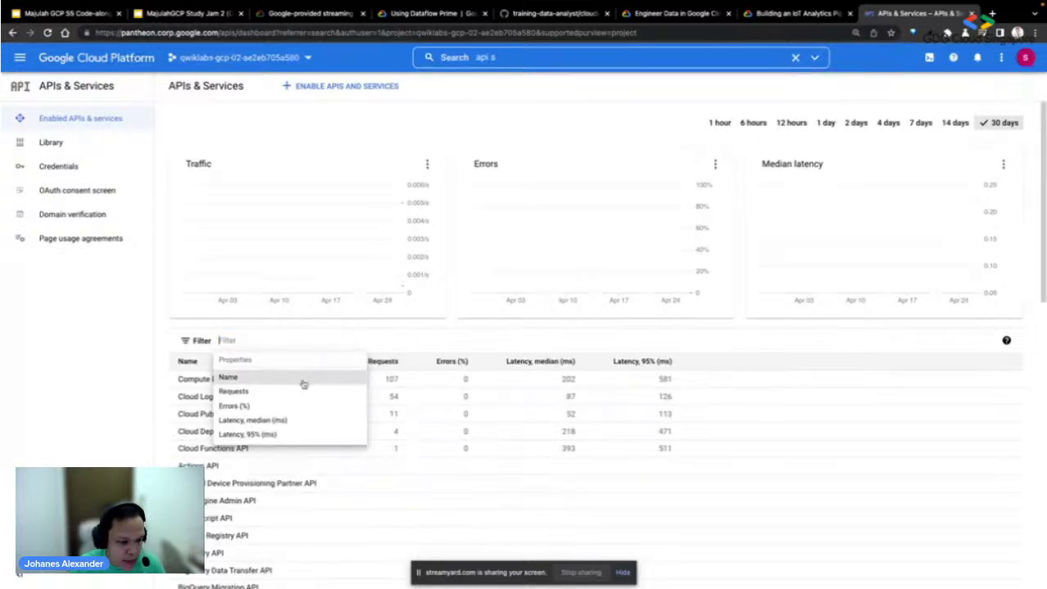
{"action": "left_click", "coordinate": [404, 331]}
- Filter the enabled APIs list by "iot" to check for the Cloud IoT API, and clear the filter
{"action": "left_click", "coordinate": [279, 340]}
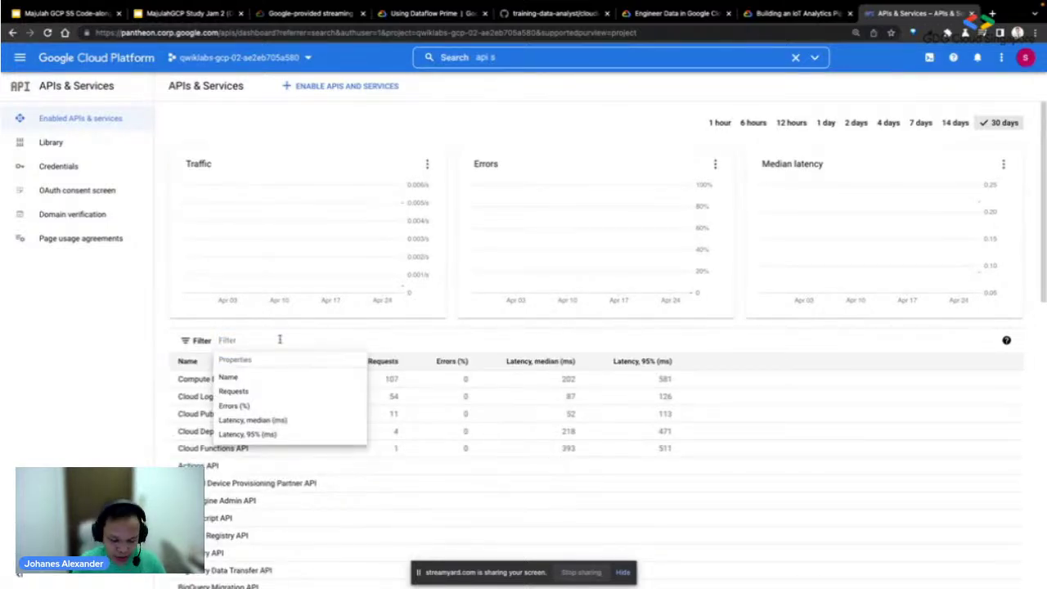
{"action": "type", "text": "iot"}
{"action": "key", "text": "Return"}
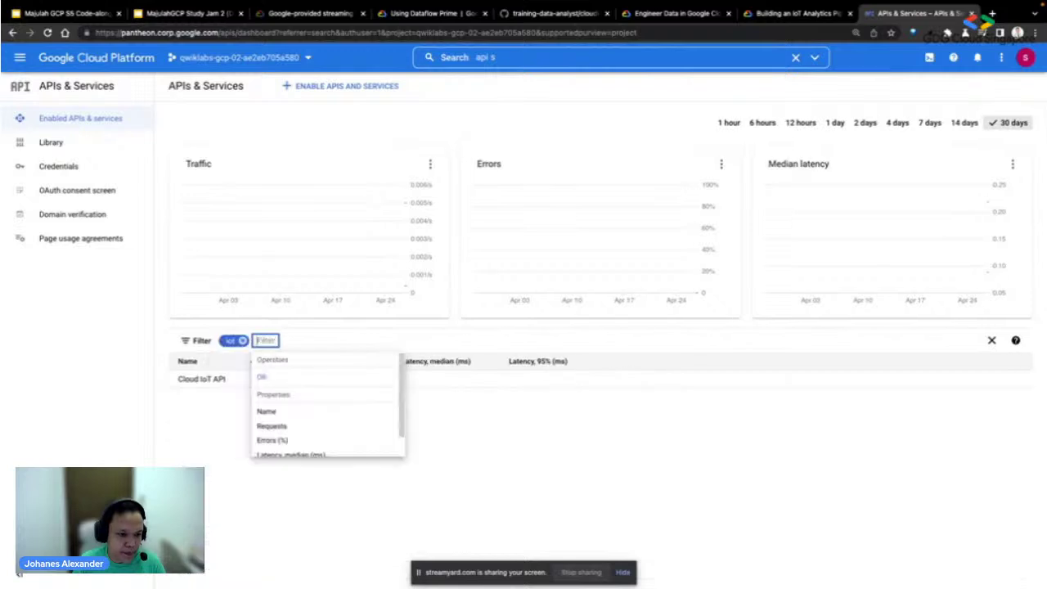
{"action": "left_click", "coordinate": [243, 341]}
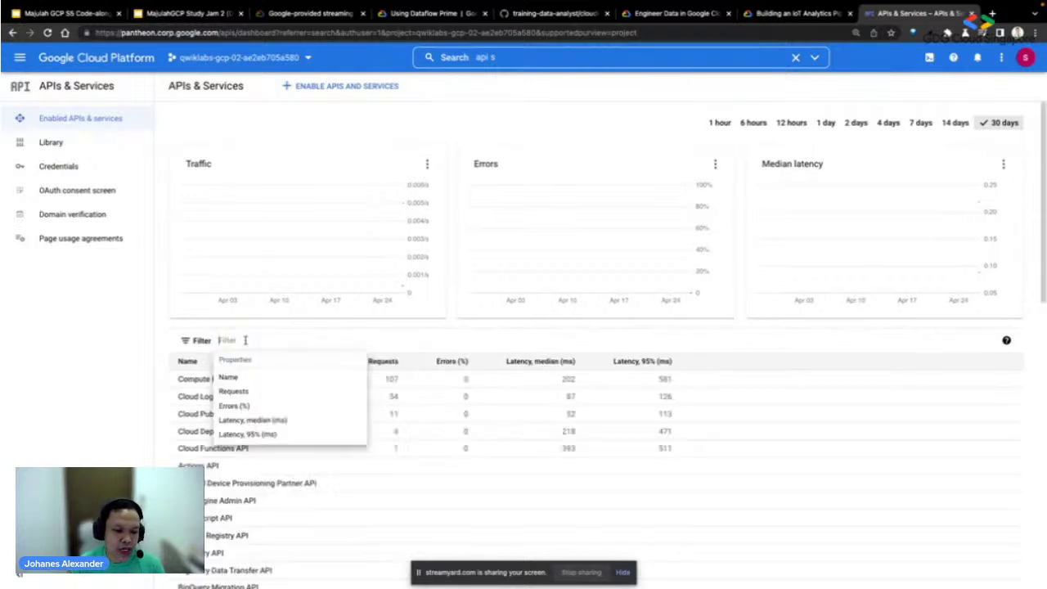
- Return to the lab guide and reread the required APIs and the instruction for enabling any missing API
{"action": "left_click", "coordinate": [812, 15]}
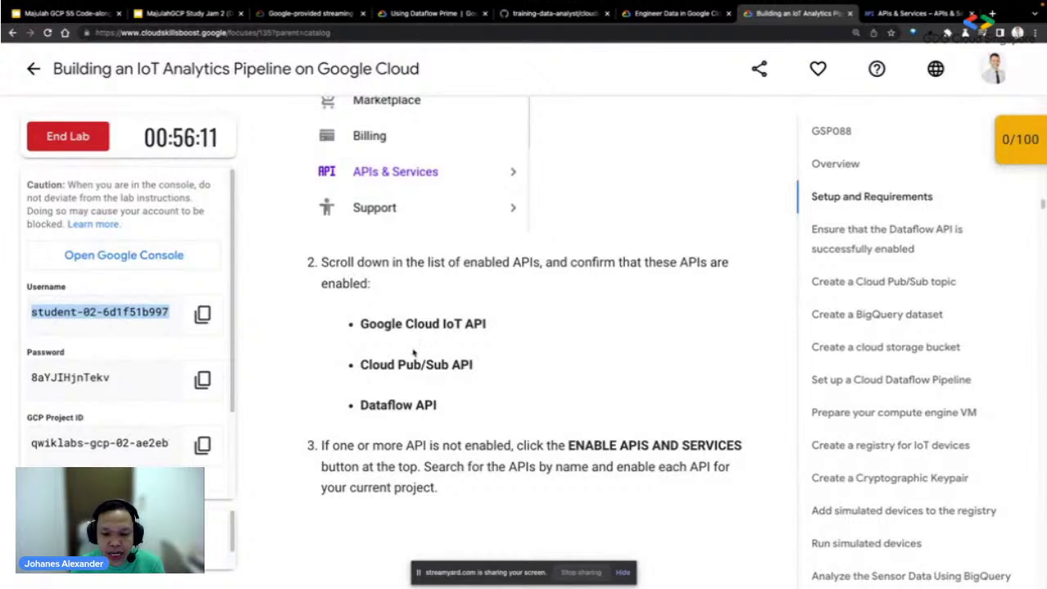
{"action": "scroll", "coordinate": [414, 352], "scroll_direction": "down", "scroll_amount": 1}
{"action": "scroll", "coordinate": [417, 350], "scroll_direction": "down", "scroll_amount": 2}
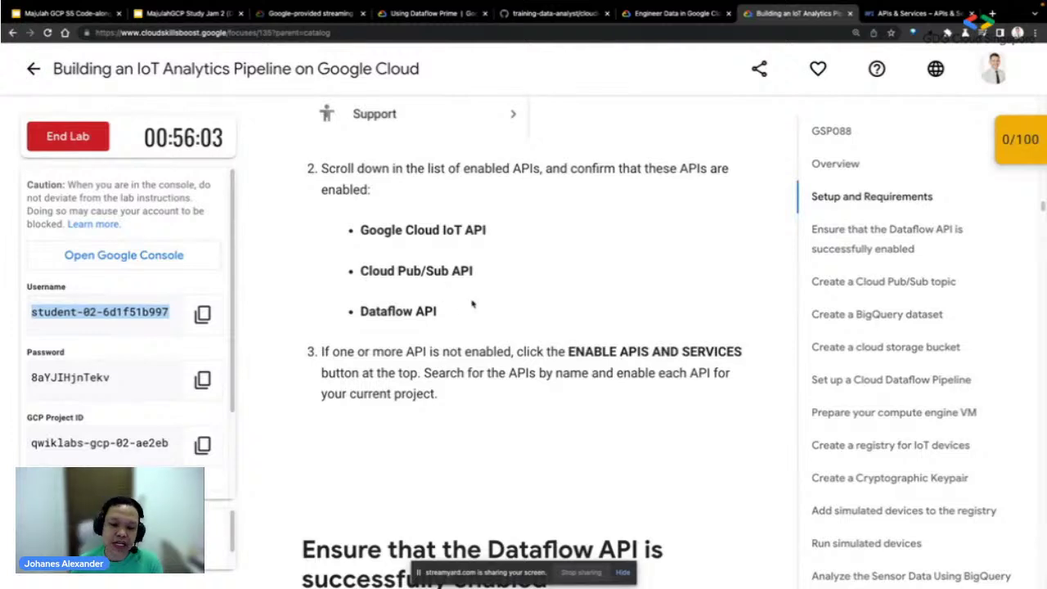
{"action": "scroll", "coordinate": [483, 303], "scroll_direction": "down", "scroll_amount": 1}
- View the API Library where missing APIs can be enabled, and go back to the APIs & Services page
{"action": "left_click", "coordinate": [904, 14]}
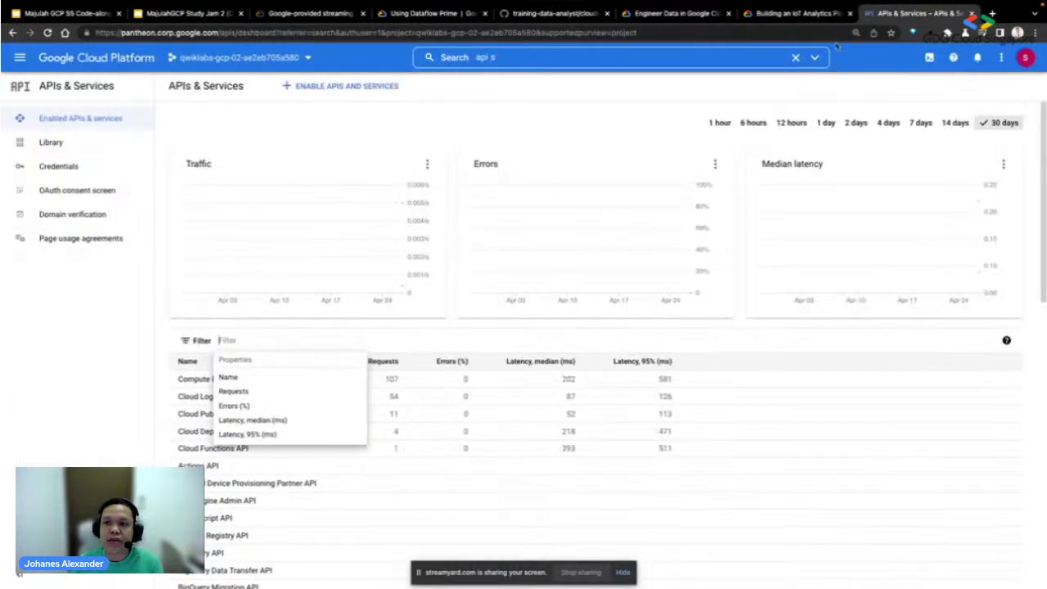
{"action": "left_click", "coordinate": [333, 87]}
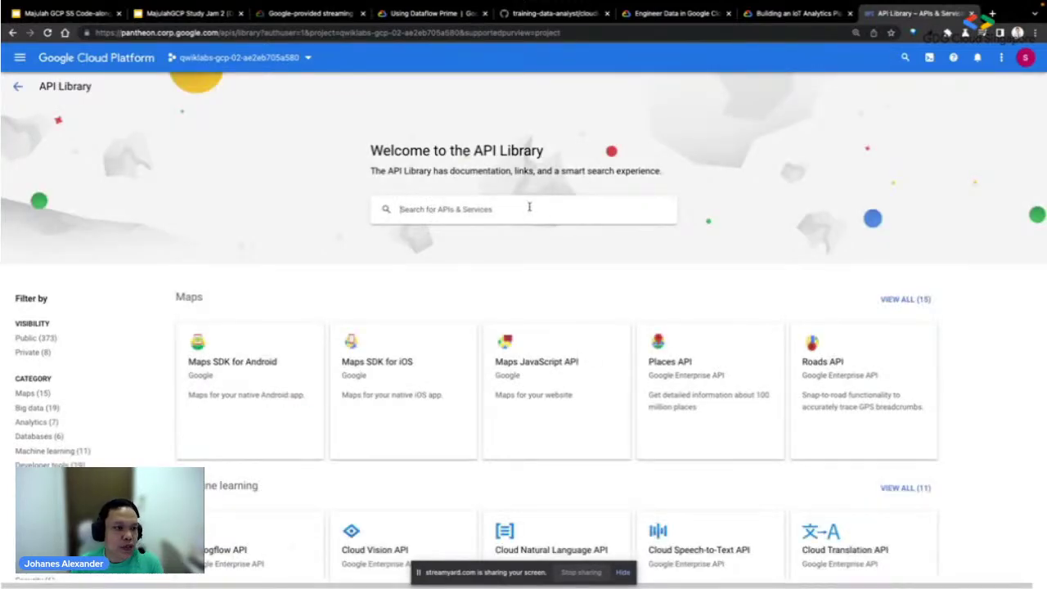
{"action": "left_click", "coordinate": [17, 86]}
- Read the lab guide's section on ensuring that the Dataflow API is successfully enabled
{"action": "left_click", "coordinate": [801, 14]}
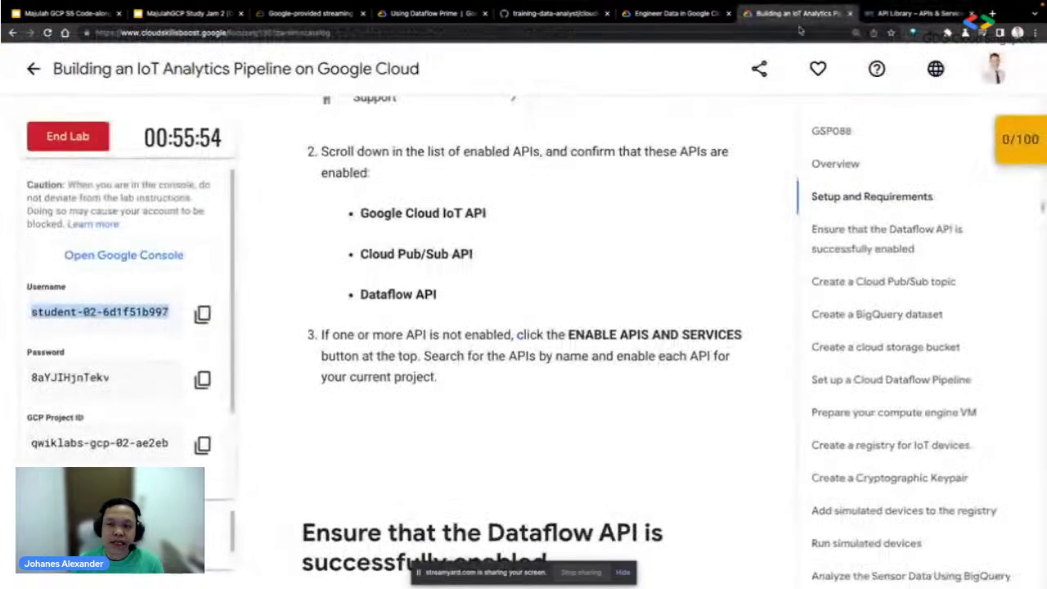
{"action": "scroll", "coordinate": [471, 377], "scroll_direction": "down", "scroll_amount": 4}
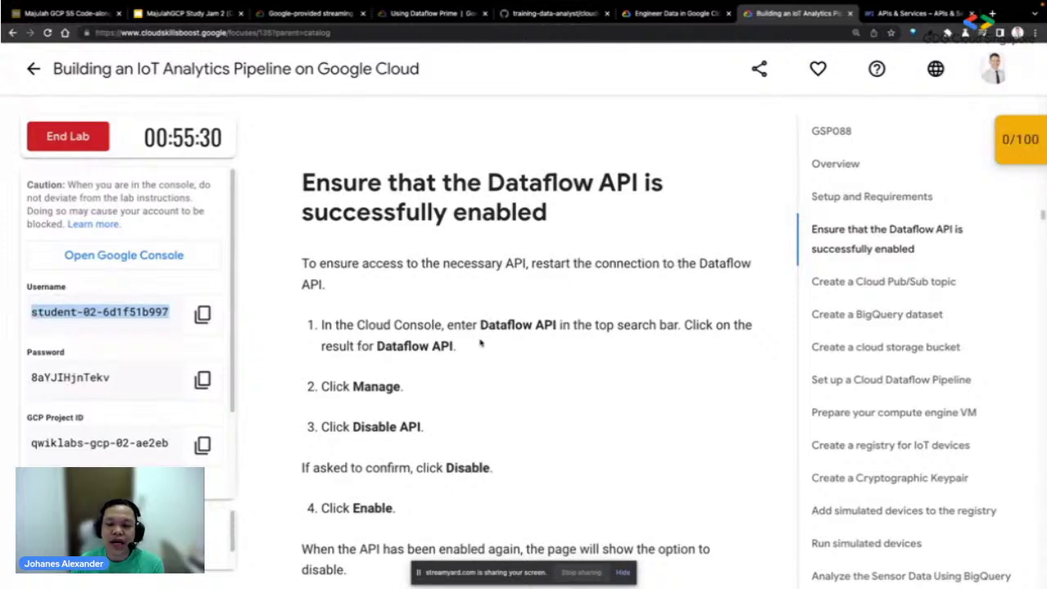
{"action": "scroll", "coordinate": [490, 344], "scroll_direction": "down", "scroll_amount": 1}
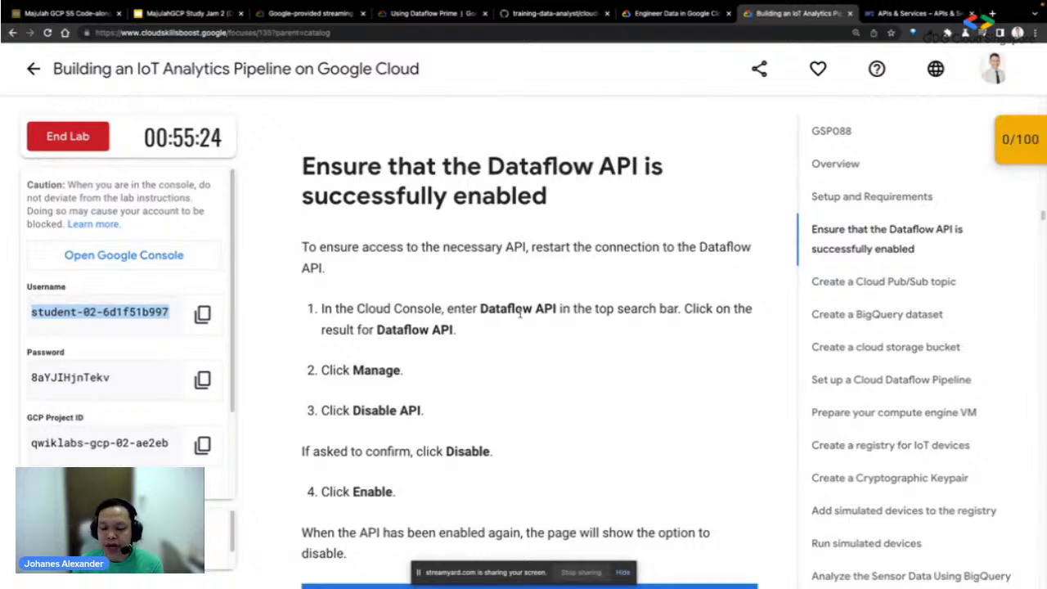
- Filter the console's enabled APIs list by "dataflow api" and open the Dataflow API's details page
{"action": "scroll", "coordinate": [516, 324], "scroll_direction": "down", "scroll_amount": 1}
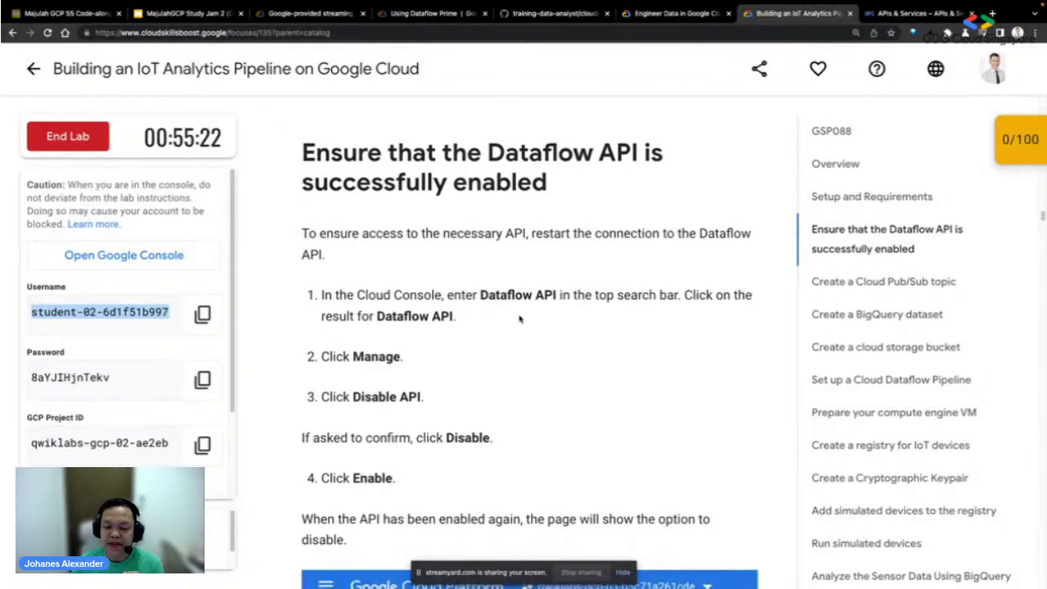
{"action": "scroll", "coordinate": [521, 314], "scroll_direction": "down", "scroll_amount": 1}
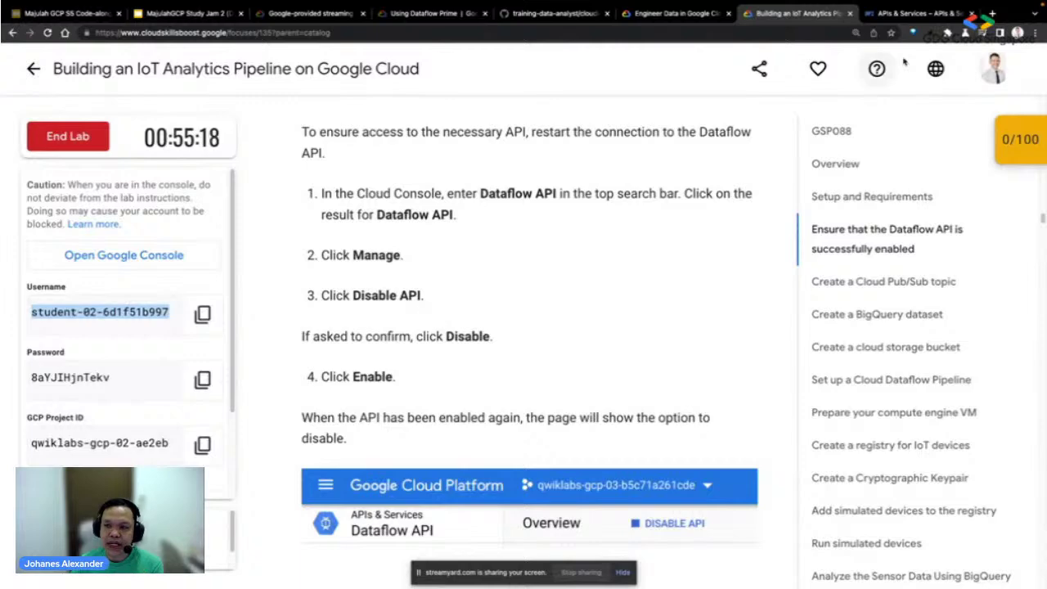
{"action": "left_click", "coordinate": [898, 17]}
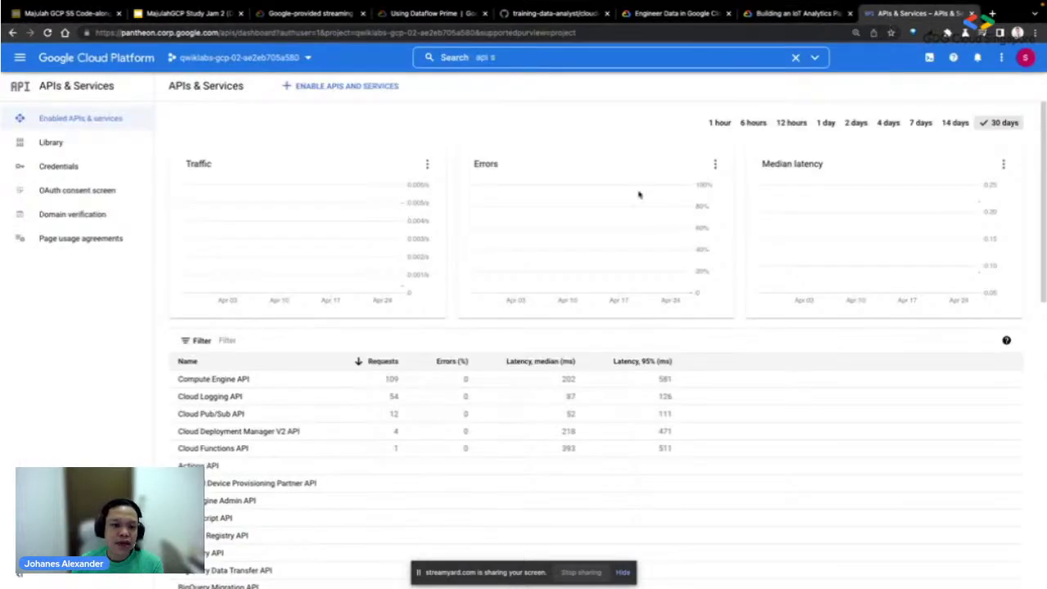
{"action": "scroll", "coordinate": [292, 437], "scroll_direction": "down", "scroll_amount": 5}
{"action": "scroll", "coordinate": [292, 437], "scroll_direction": "up", "scroll_amount": 5}
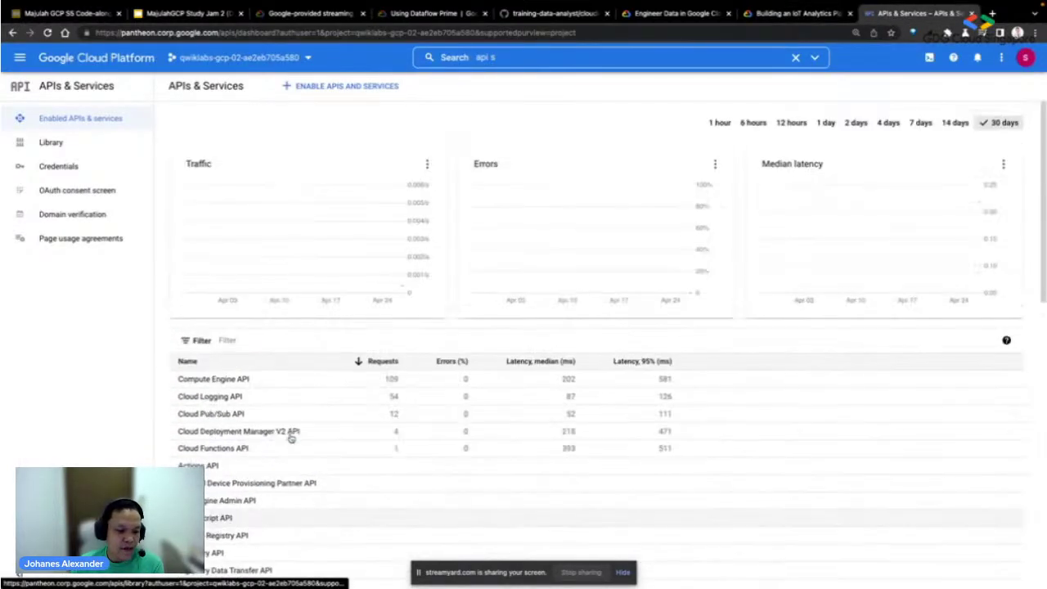
{"action": "left_click", "coordinate": [226, 340]}
{"action": "type", "text": "dataflow api"}
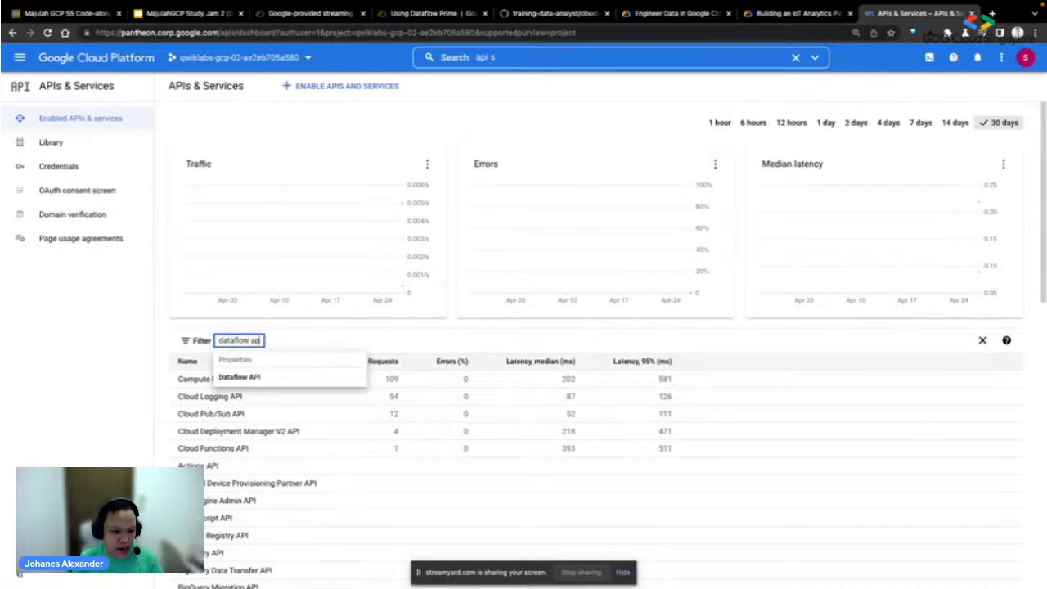
{"action": "key", "text": "Return"}
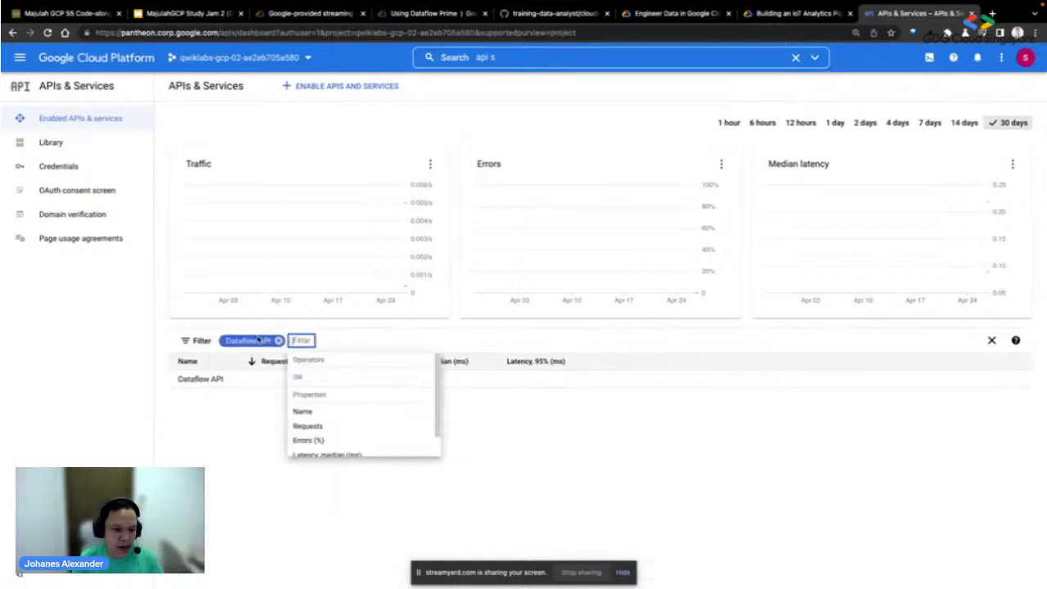
{"action": "left_click", "coordinate": [209, 379]}
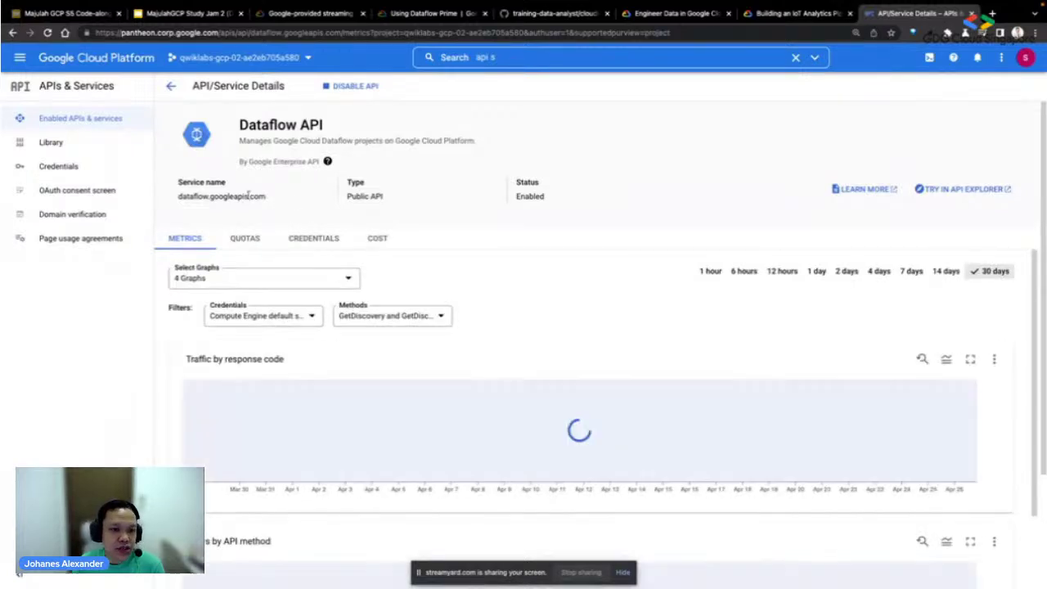
- Restart the Dataflow API by disabling it, confirming the disabling, and enabling it again
{"action": "left_click", "coordinate": [355, 86]}
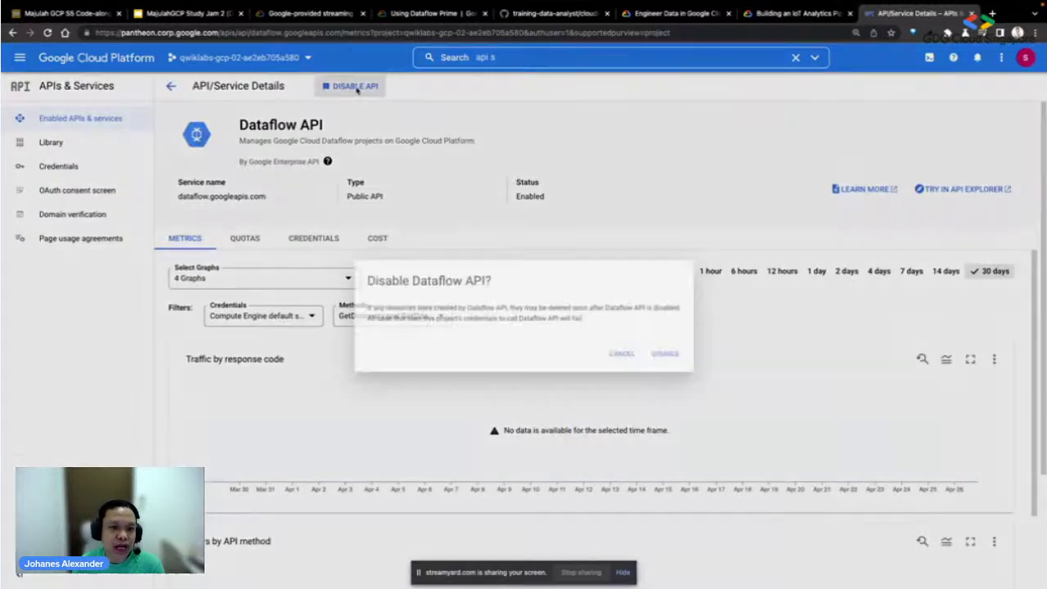
{"action": "left_click", "coordinate": [687, 359]}
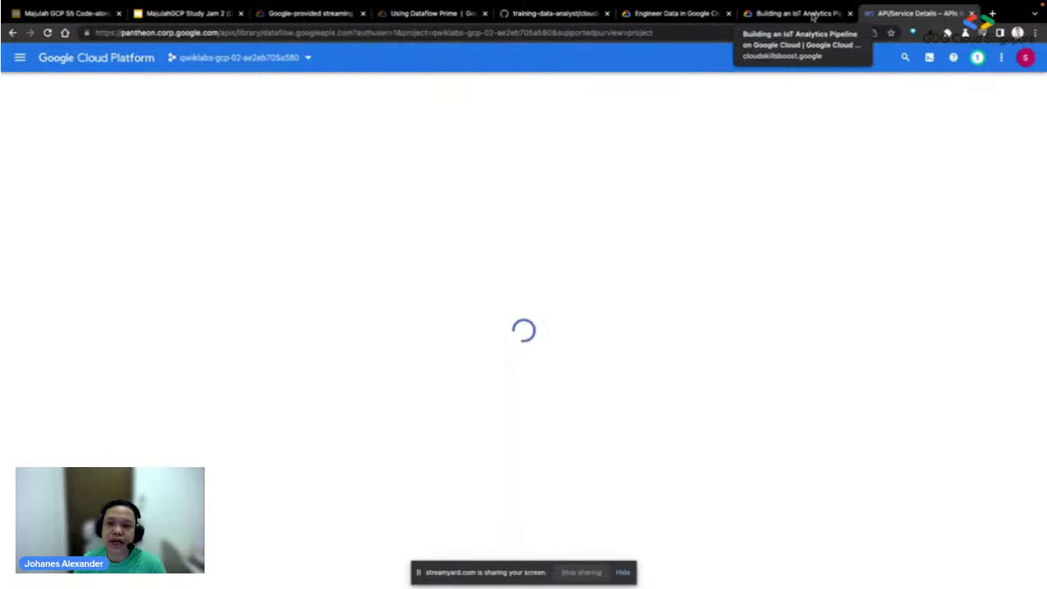
{"action": "left_click", "coordinate": [813, 14]}
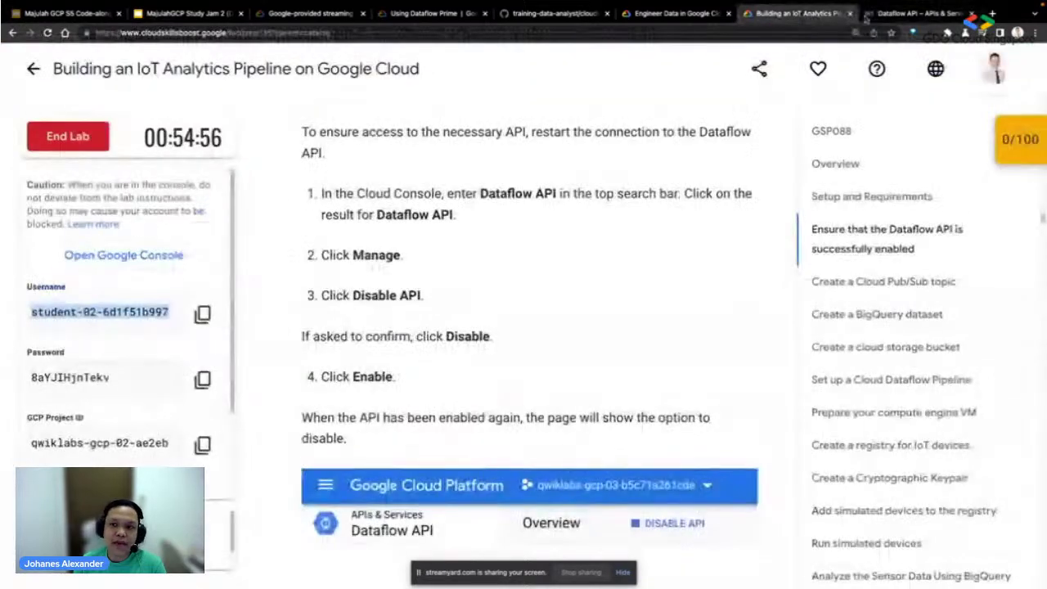
{"action": "left_click", "coordinate": [892, 15]}
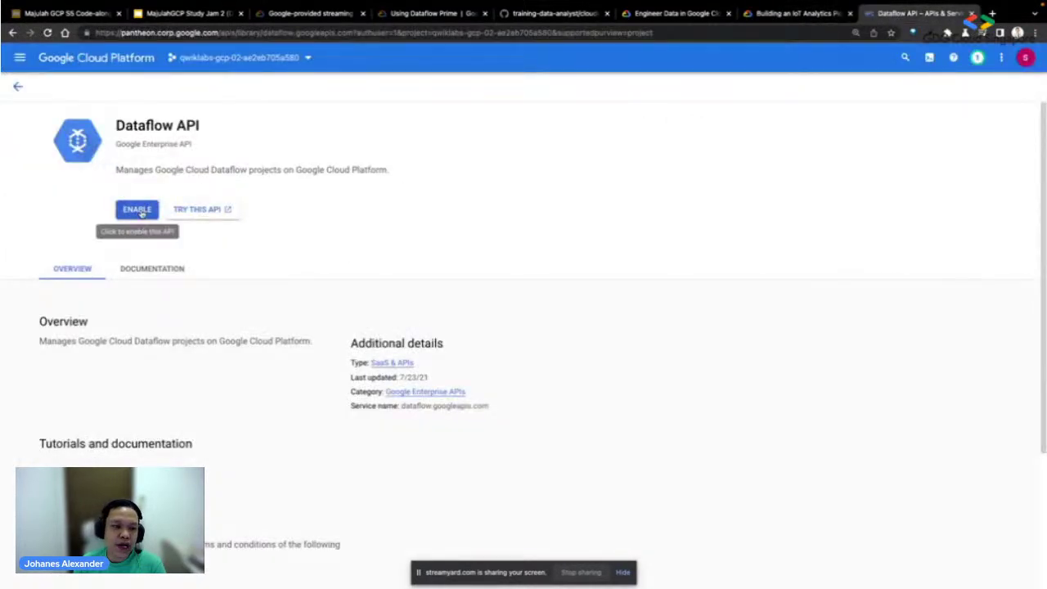
{"action": "left_click", "coordinate": [137, 210]}
- Review the rest of the lab guide's Dataflow API restart instructions and check the API's status in the console
{"action": "left_click", "coordinate": [808, 12]}
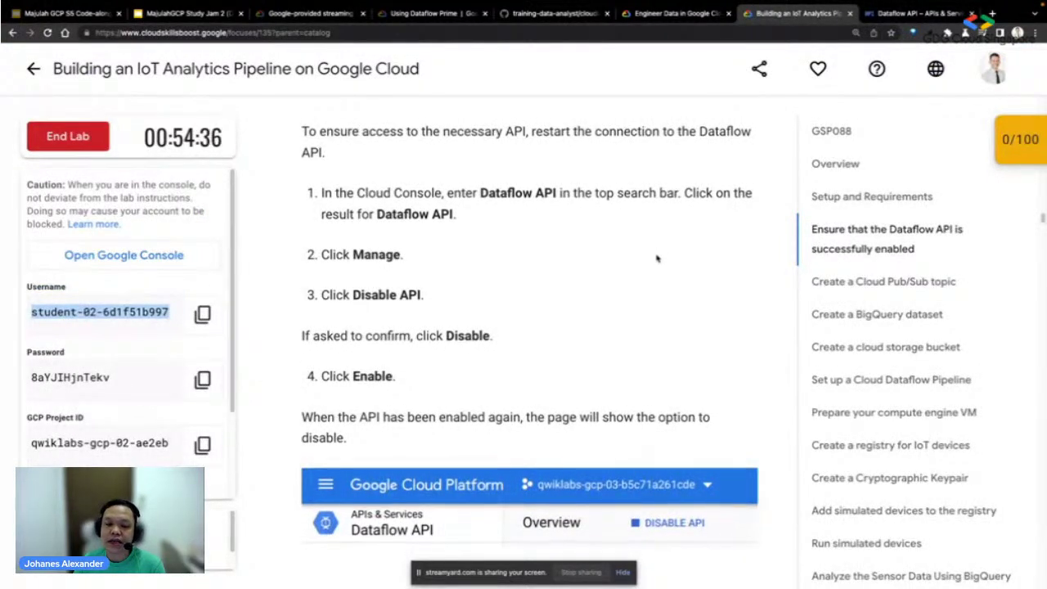
{"action": "scroll", "coordinate": [657, 257], "scroll_direction": "down", "scroll_amount": 1}
{"action": "scroll", "coordinate": [654, 264], "scroll_direction": "down", "scroll_amount": 1}
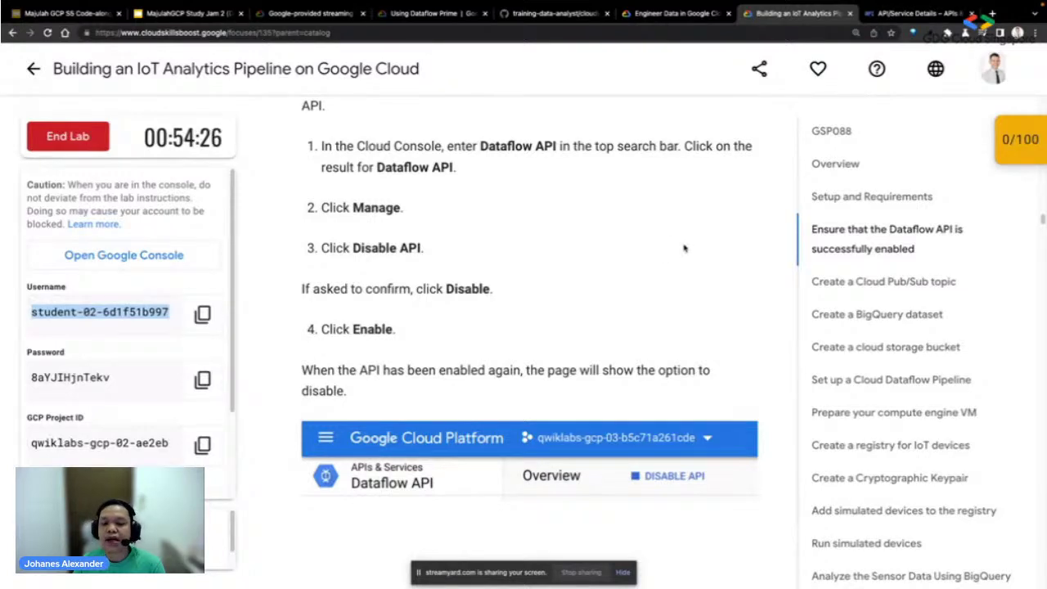
{"action": "scroll", "coordinate": [684, 249], "scroll_direction": "down", "scroll_amount": 1}
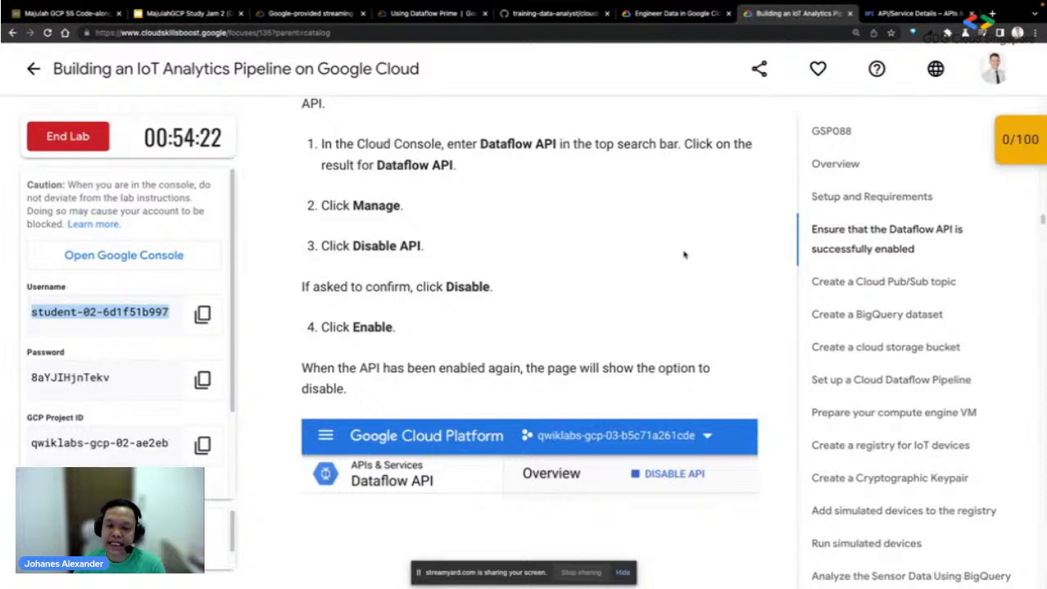
{"action": "scroll", "coordinate": [684, 255], "scroll_direction": "down", "scroll_amount": 1}
{"action": "scroll", "coordinate": [684, 255], "scroll_direction": "down", "scroll_amount": 2}
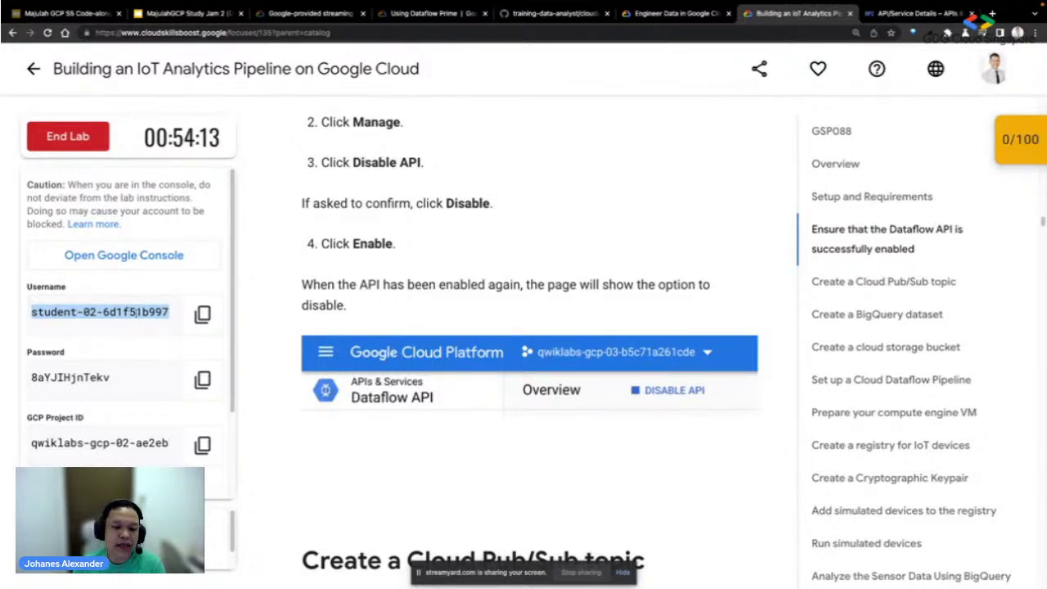
{"action": "scroll", "coordinate": [530, 338], "scroll_direction": "down", "scroll_amount": 1}
{"action": "key", "text": "ctrl+Tab"}
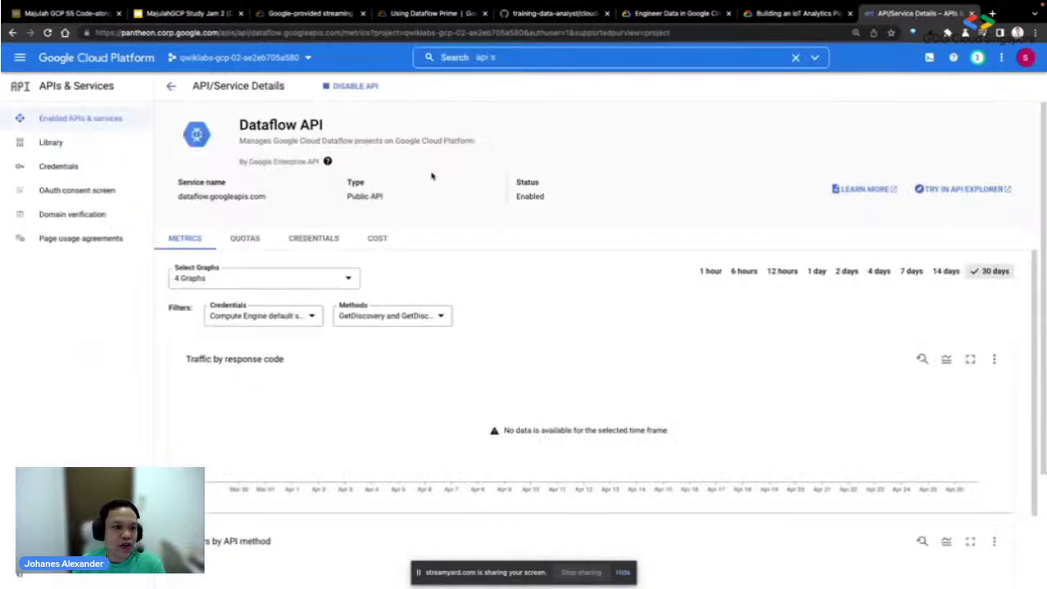
{"action": "key", "text": "ctrl+shift+Tab"}
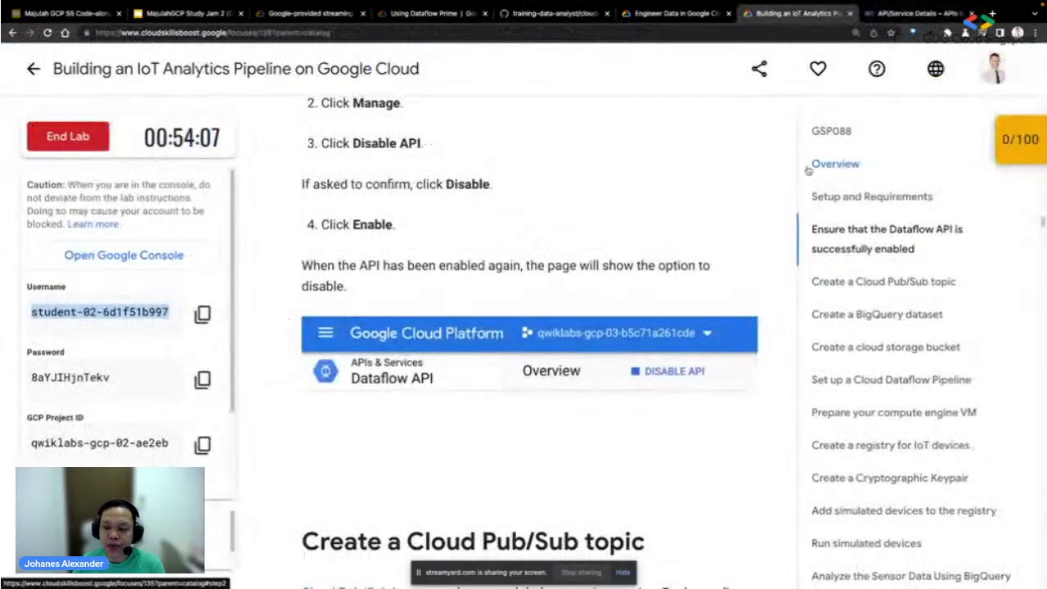
- Read the lab guide's section on creating a Cloud Pub/Sub topic, through to its topic creation instructions
{"action": "scroll", "coordinate": [900, 237], "scroll_direction": "down", "scroll_amount": 5}
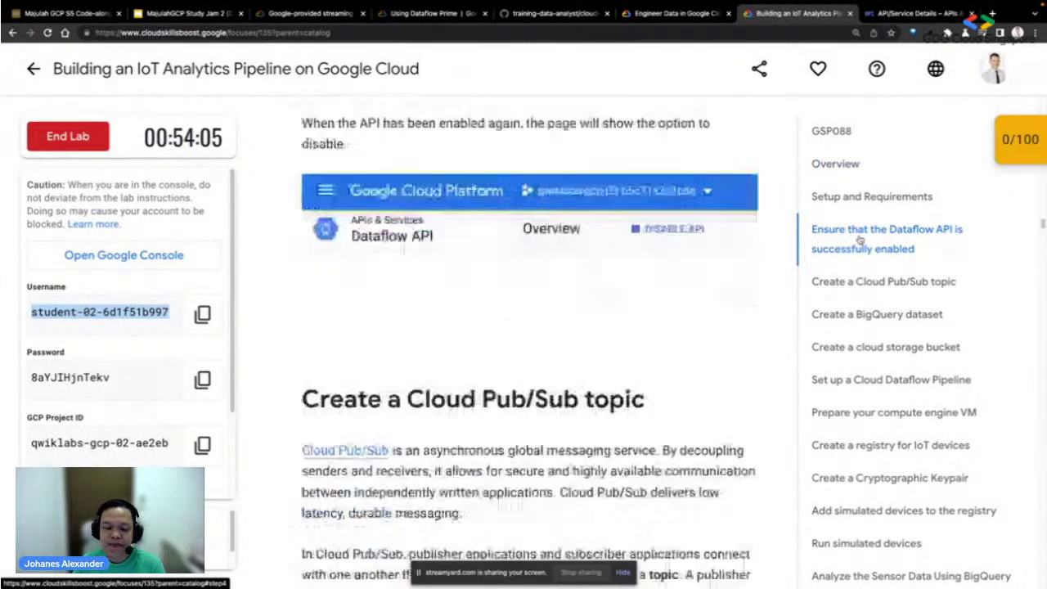
{"action": "scroll", "coordinate": [615, 291], "scroll_direction": "down", "scroll_amount": 1}
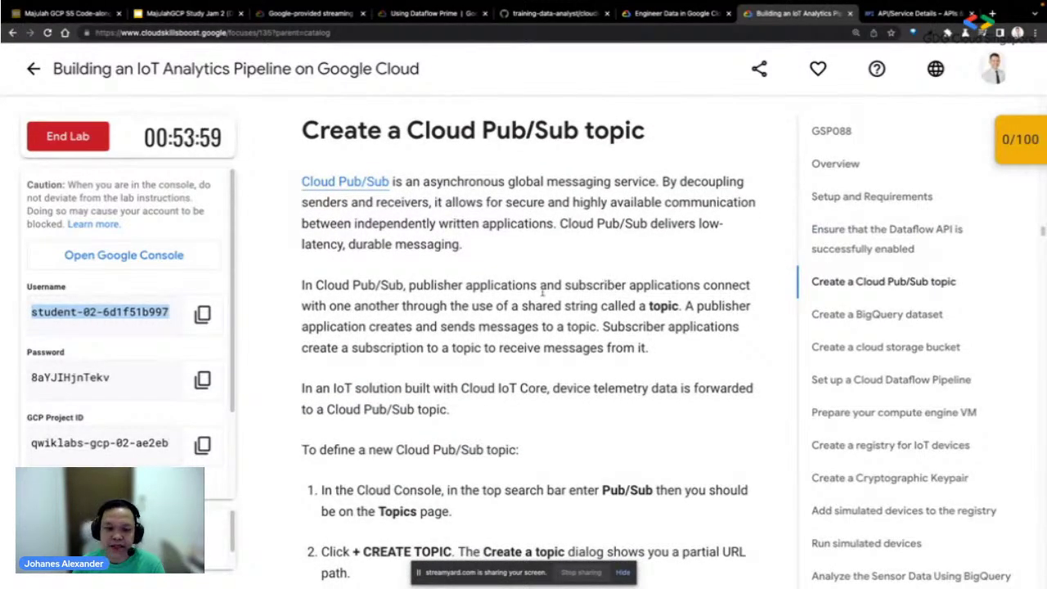
{"action": "scroll", "coordinate": [513, 301], "scroll_direction": "down", "scroll_amount": 1}
{"action": "scroll", "coordinate": [514, 302], "scroll_direction": "down", "scroll_amount": 1}
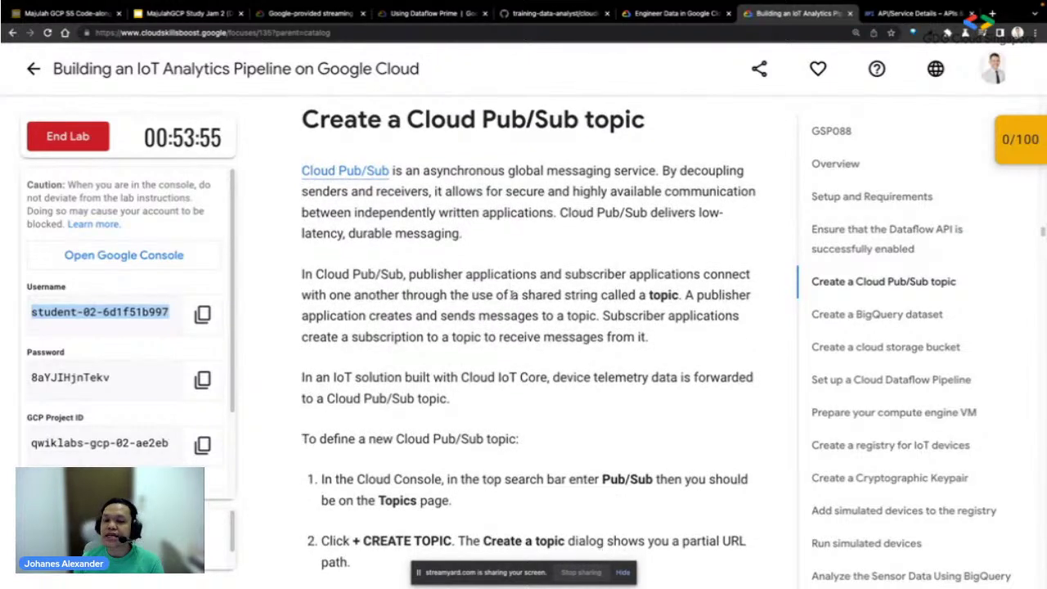
{"action": "scroll", "coordinate": [512, 296], "scroll_direction": "down", "scroll_amount": 1}
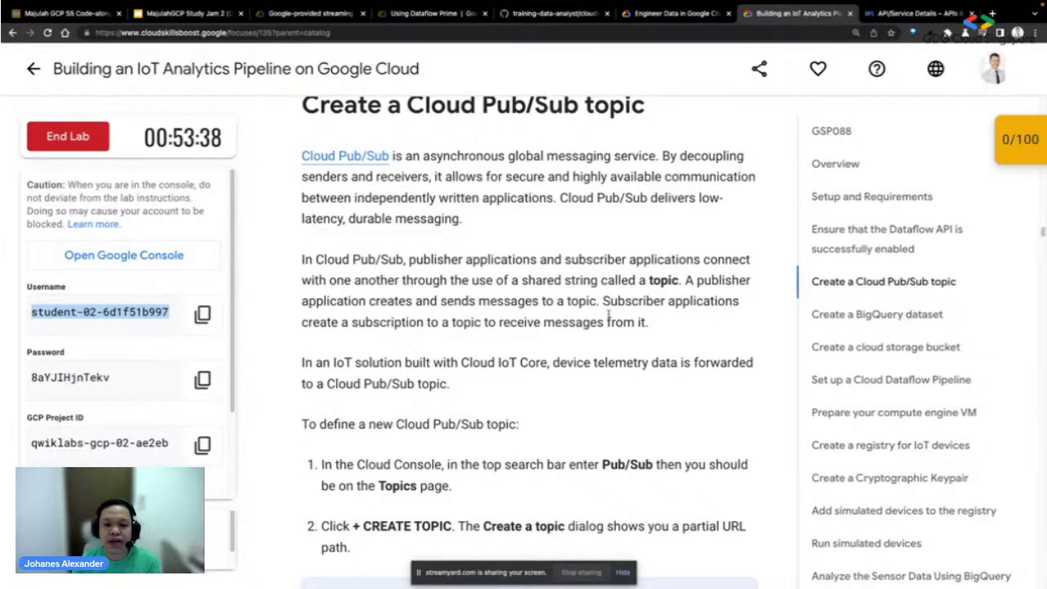
{"action": "scroll", "coordinate": [640, 296], "scroll_direction": "down", "scroll_amount": 1}
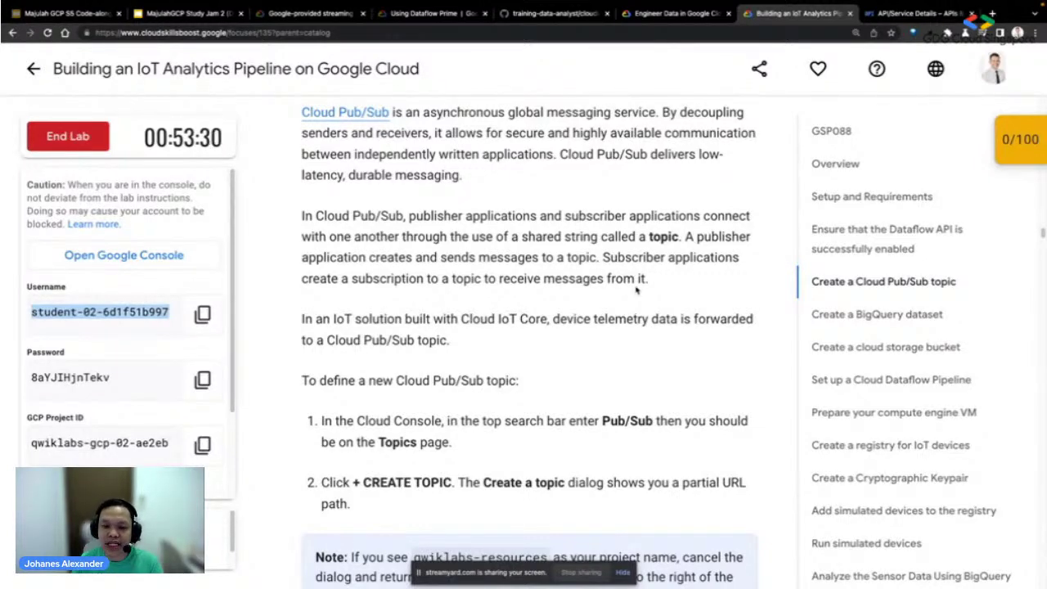
{"action": "scroll", "coordinate": [636, 291], "scroll_direction": "down", "scroll_amount": 2}
{"action": "scroll", "coordinate": [636, 291], "scroll_direction": "down", "scroll_amount": 2}
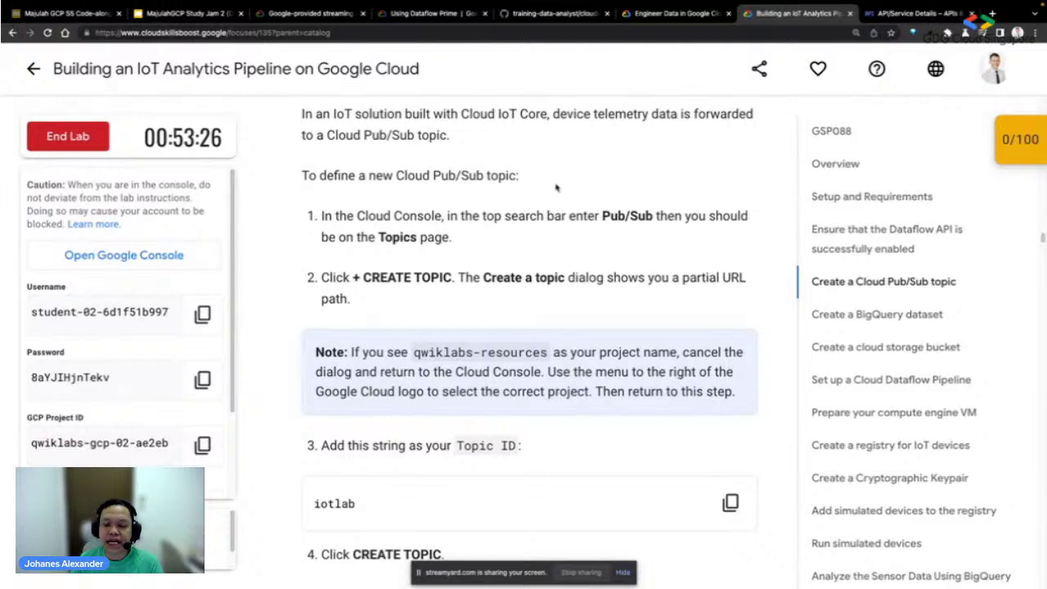
- Return to the Google Cloud console, search for "pub sub", and open the Pub/Sub product page
{"action": "key", "text": "ctrl+Tab"}
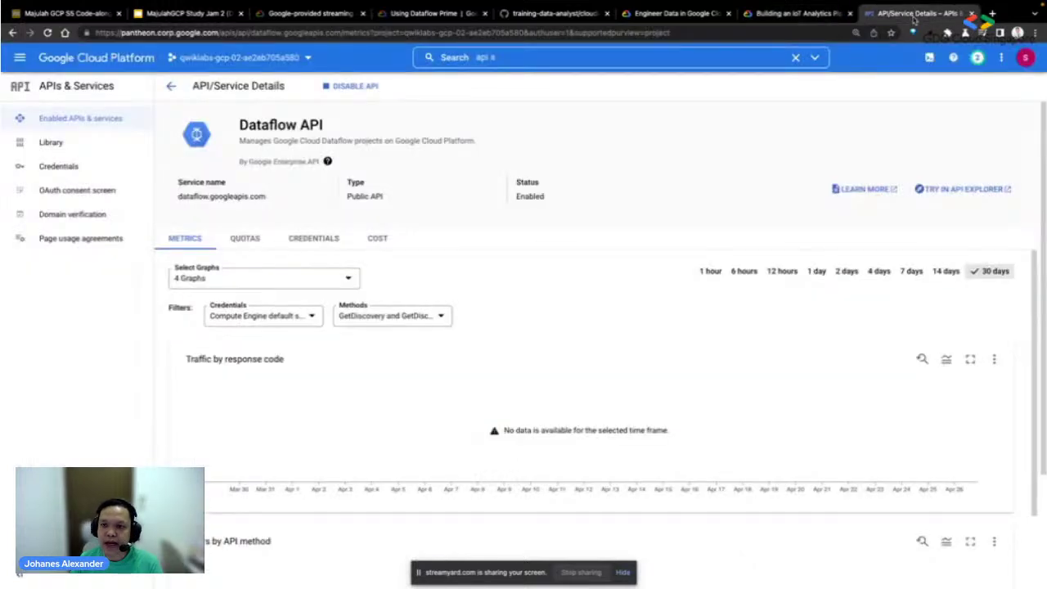
{"action": "left_click", "coordinate": [615, 55]}
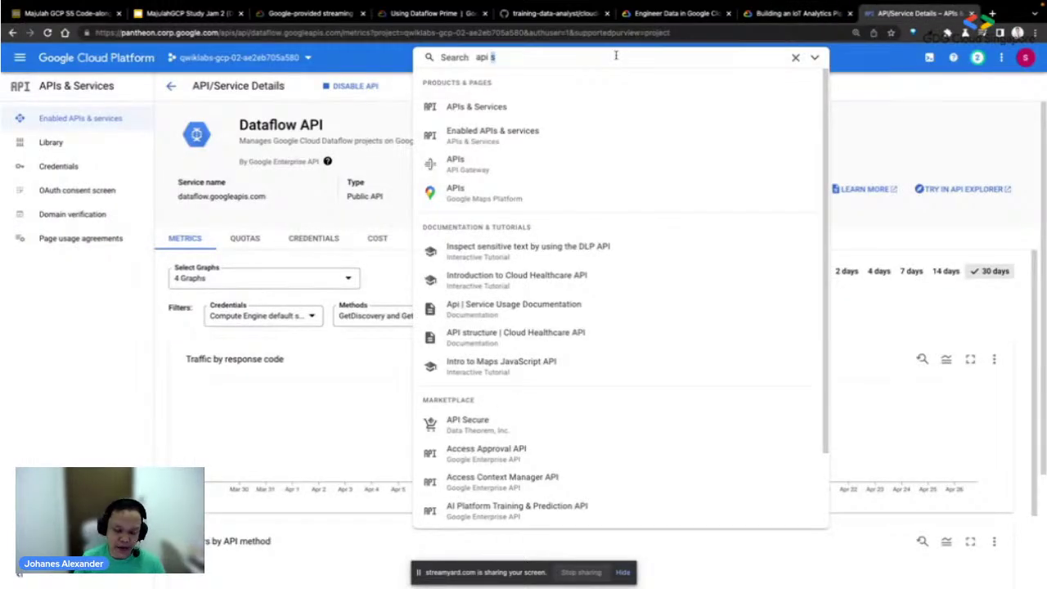
{"action": "triple_click", "coordinate": [615, 54]}
{"action": "key", "text": "super+s"}
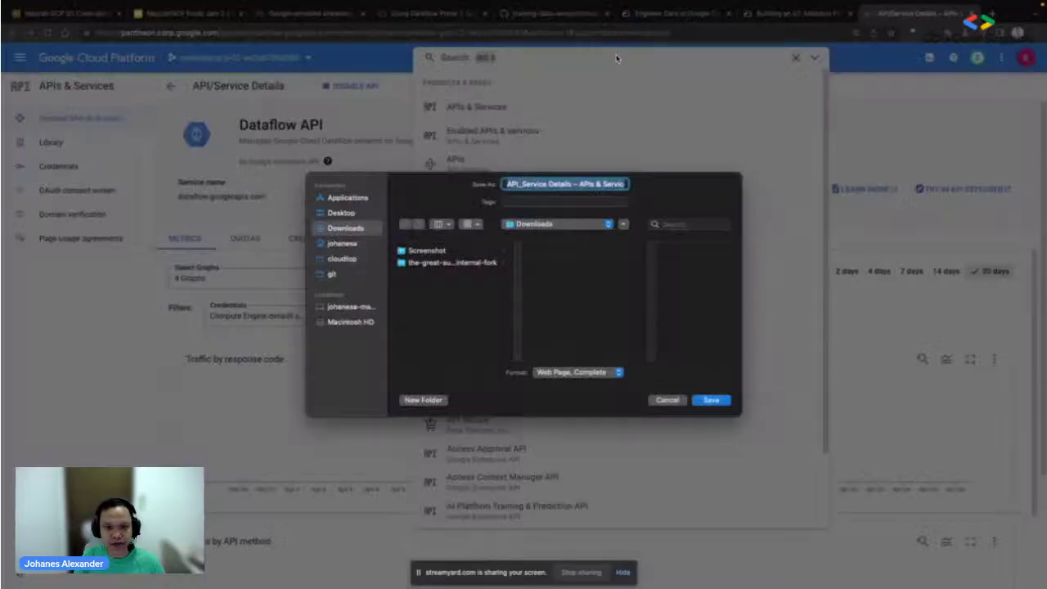
{"action": "left_click", "coordinate": [666, 401]}
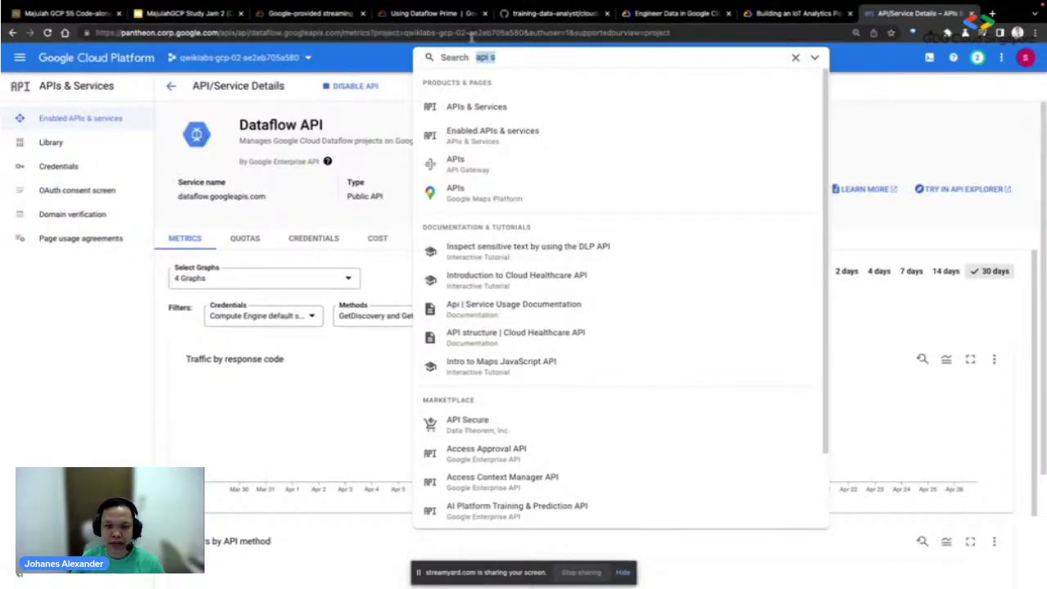
{"action": "type", "text": "p"}
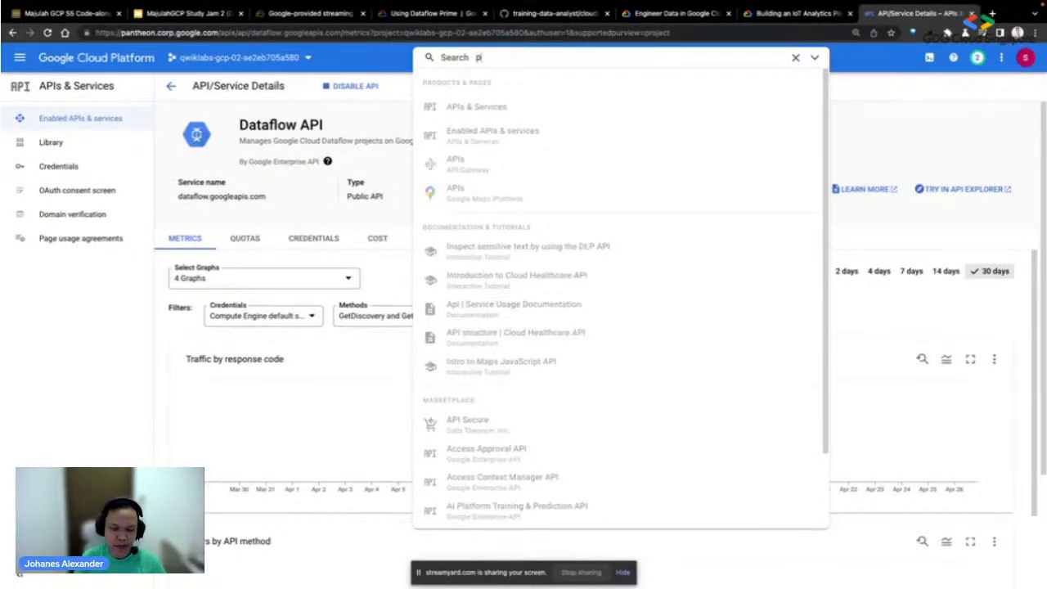
{"action": "type", "text": "ub sub"}
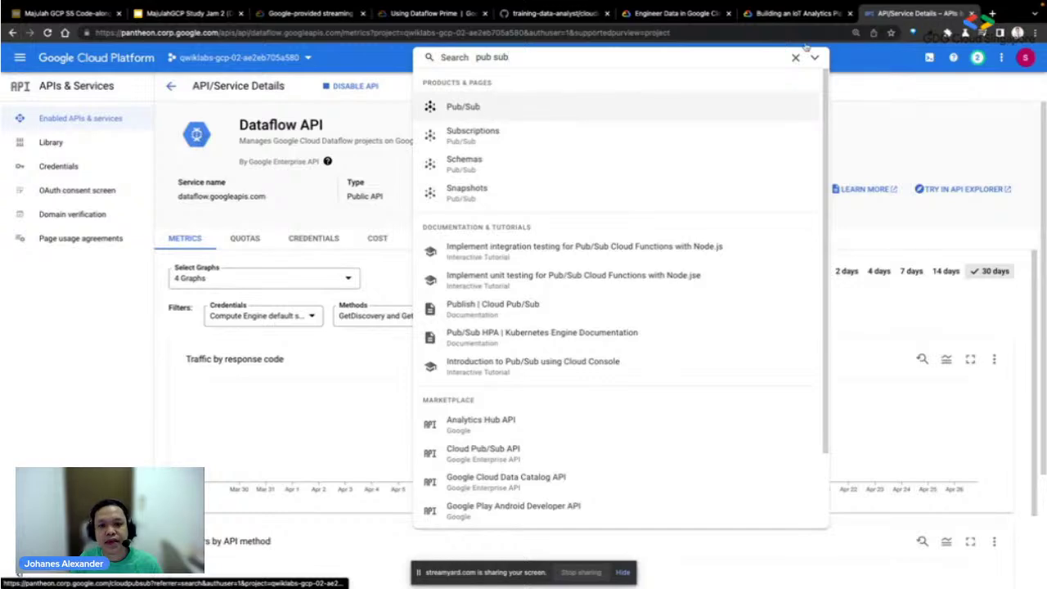
{"action": "key", "text": "Return"}
- Reread the lab guide's instructions for defining the topic and its Topic ID, and return to the Pub/Sub Topics page
{"action": "left_click", "coordinate": [798, 13]}
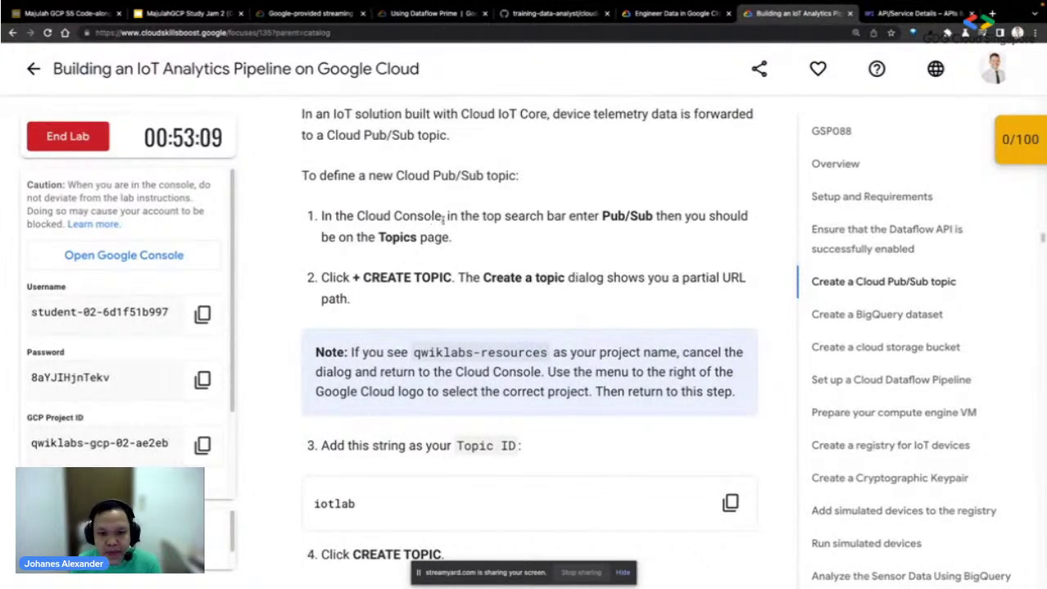
{"action": "scroll", "coordinate": [443, 220], "scroll_direction": "down", "scroll_amount": 1}
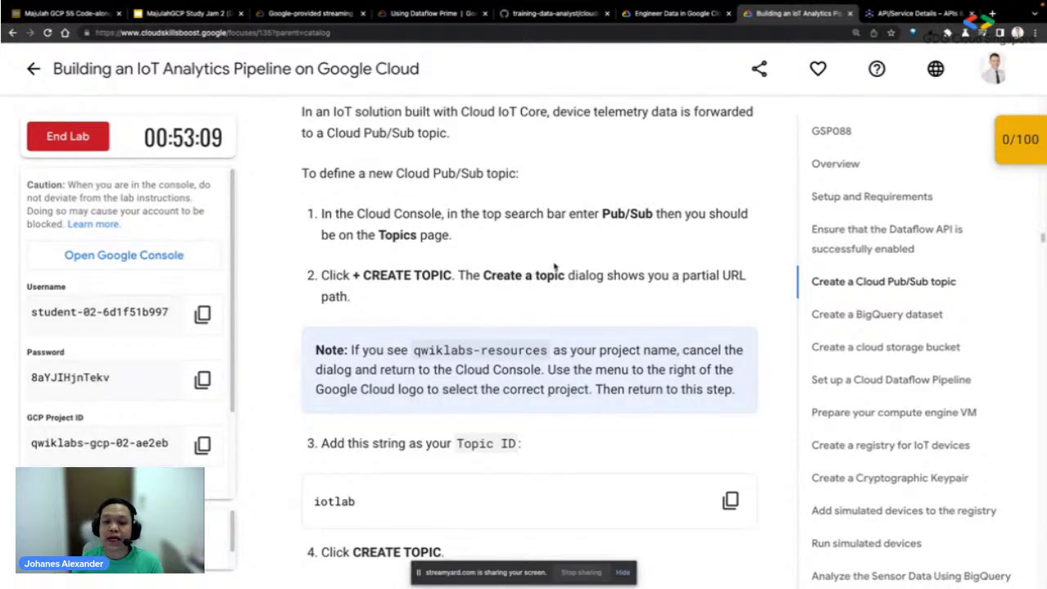
{"action": "scroll", "coordinate": [555, 268], "scroll_direction": "down", "scroll_amount": 1}
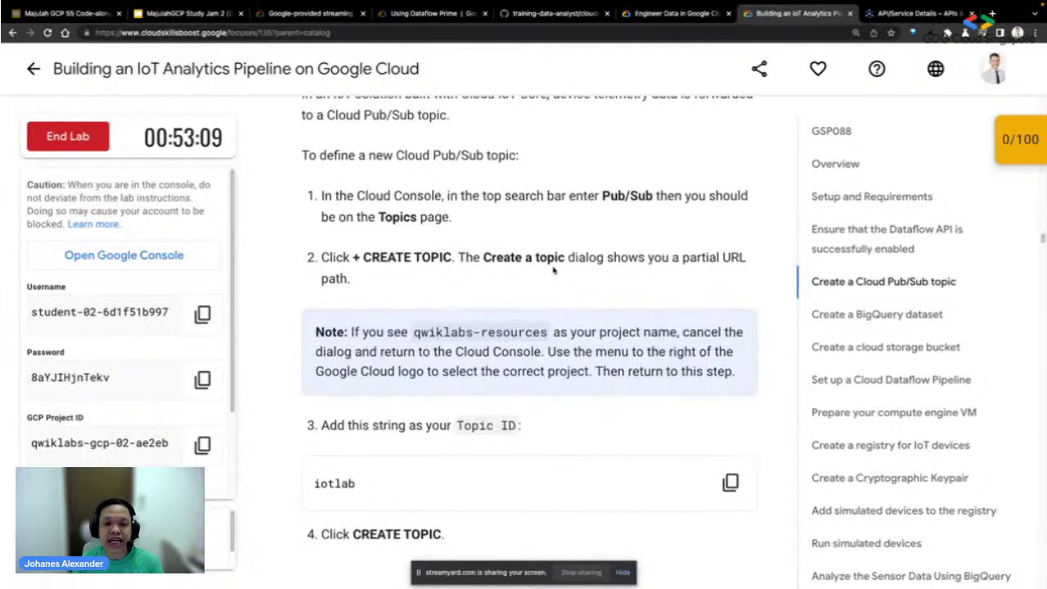
{"action": "scroll", "coordinate": [554, 270], "scroll_direction": "down", "scroll_amount": 2}
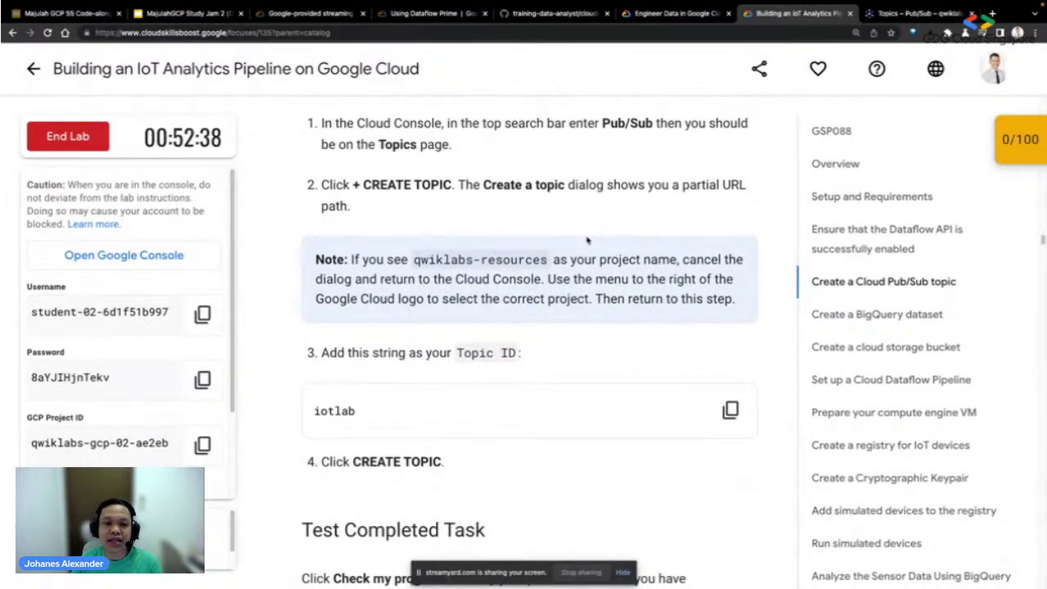
{"action": "scroll", "coordinate": [587, 240], "scroll_direction": "up", "scroll_amount": 1}
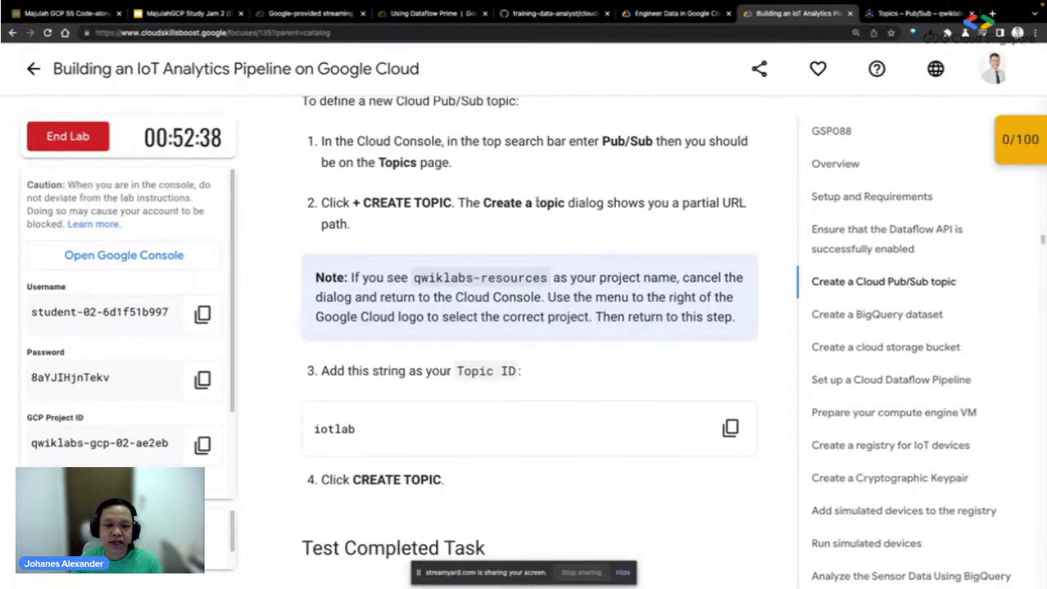
{"action": "left_click", "coordinate": [921, 13]}
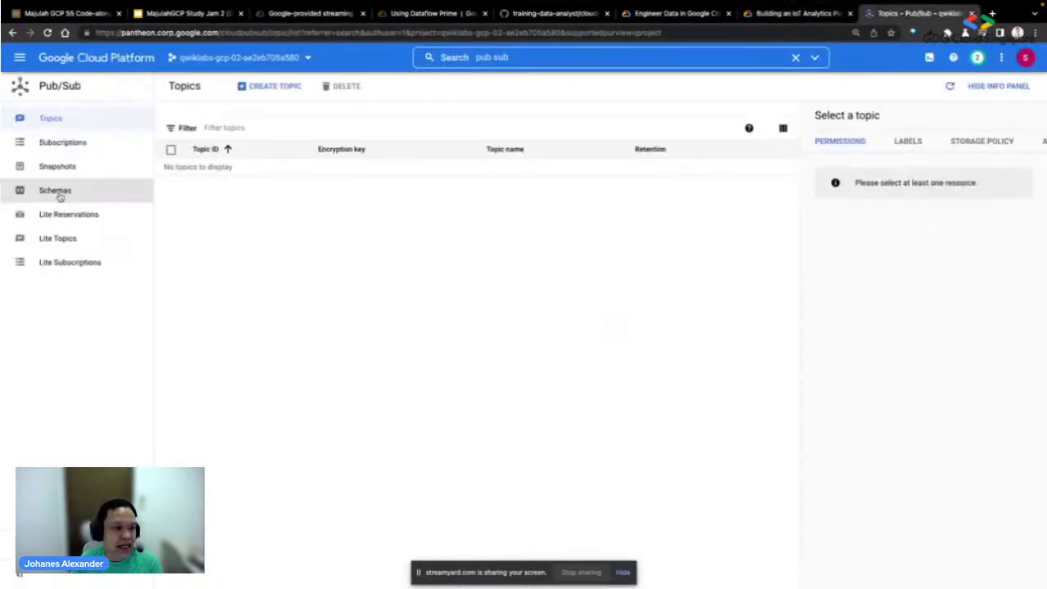
- Return to the lab guide's topic creation instructions and copy the Topic ID string "iotlab"
{"action": "left_click", "coordinate": [793, 13]}
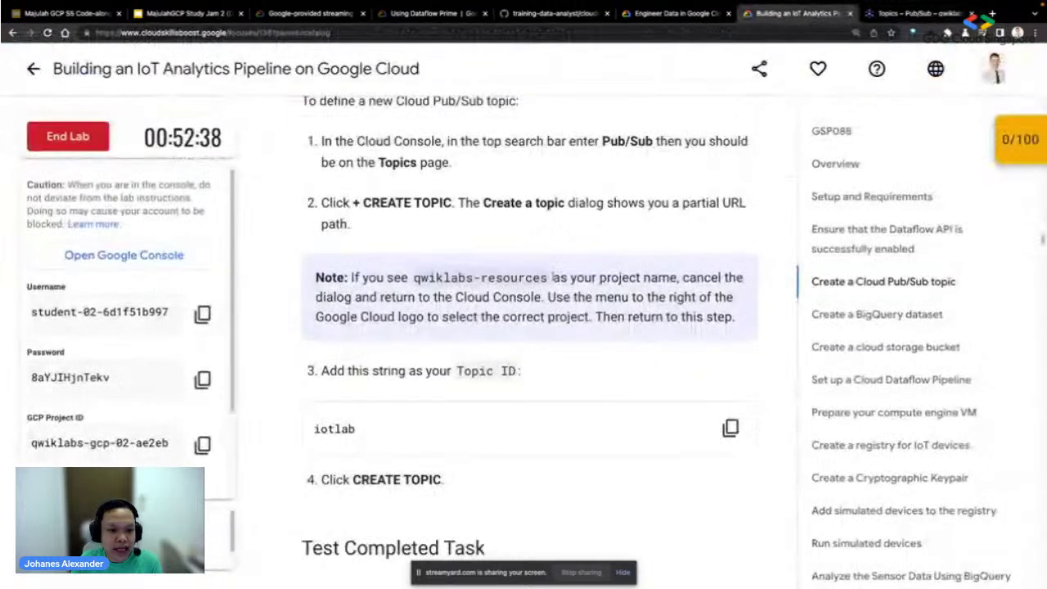
{"action": "scroll", "coordinate": [553, 275], "scroll_direction": "down", "scroll_amount": 1}
{"action": "scroll", "coordinate": [554, 275], "scroll_direction": "down", "scroll_amount": 3}
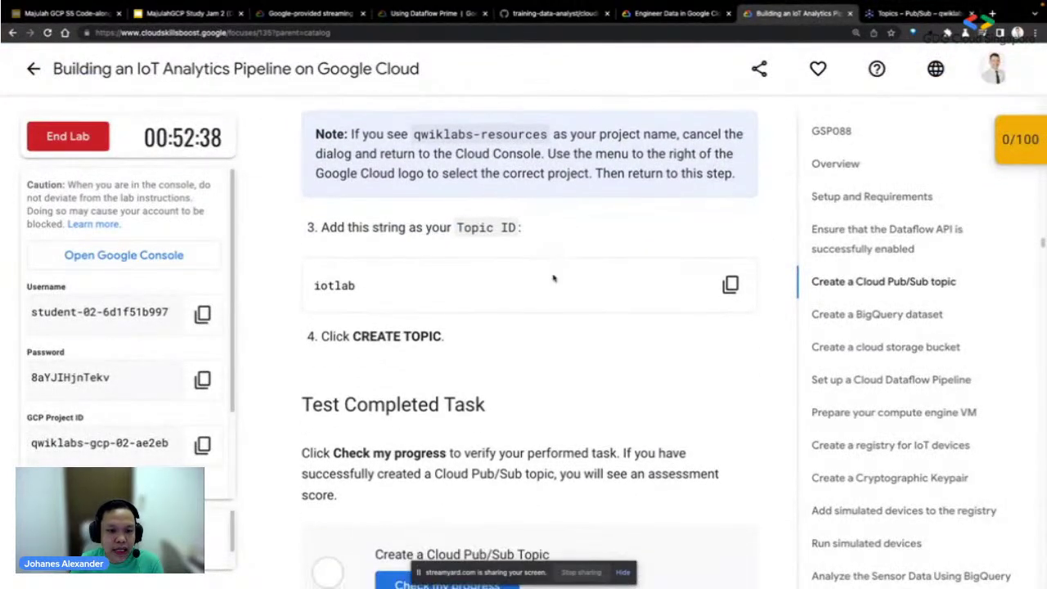
{"action": "scroll", "coordinate": [515, 246], "scroll_direction": "down", "scroll_amount": 1}
{"action": "left_click", "coordinate": [730, 268]}
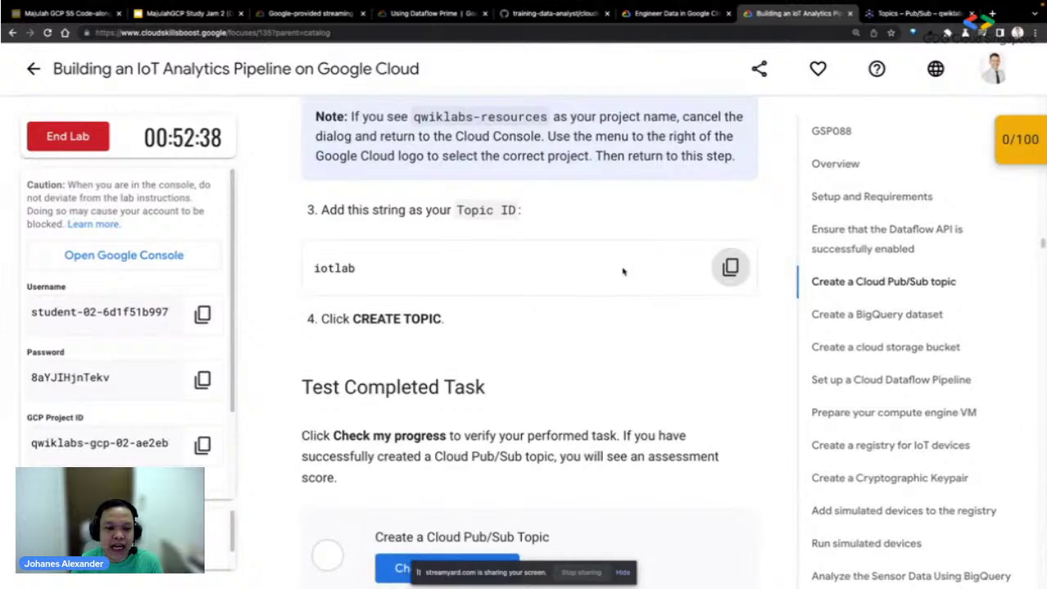
{"action": "scroll", "coordinate": [623, 274], "scroll_direction": "down", "scroll_amount": 1}
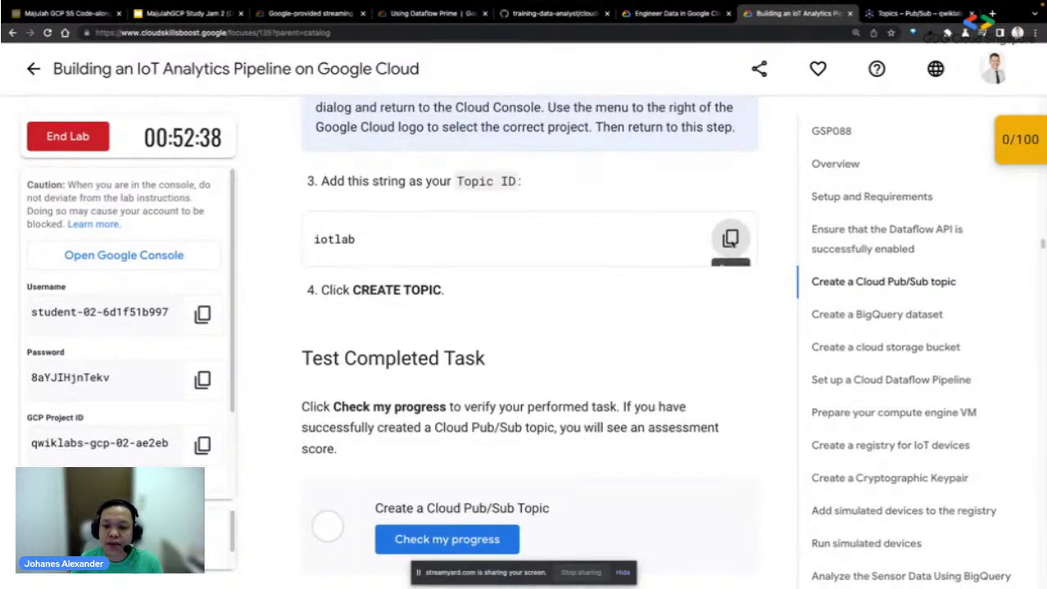
{"action": "left_click", "coordinate": [730, 239]}
- Create a Pub/Sub topic in the Google Cloud console with the Topic ID "iotlab" and a default subscription
{"action": "left_click", "coordinate": [912, 13]}
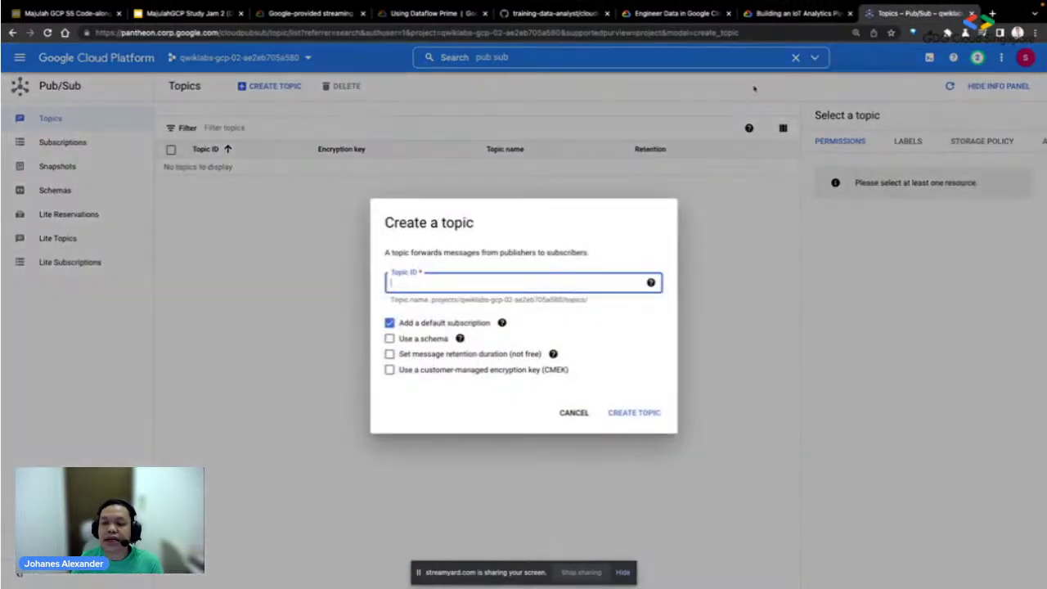
{"action": "right_click", "coordinate": [427, 280]}
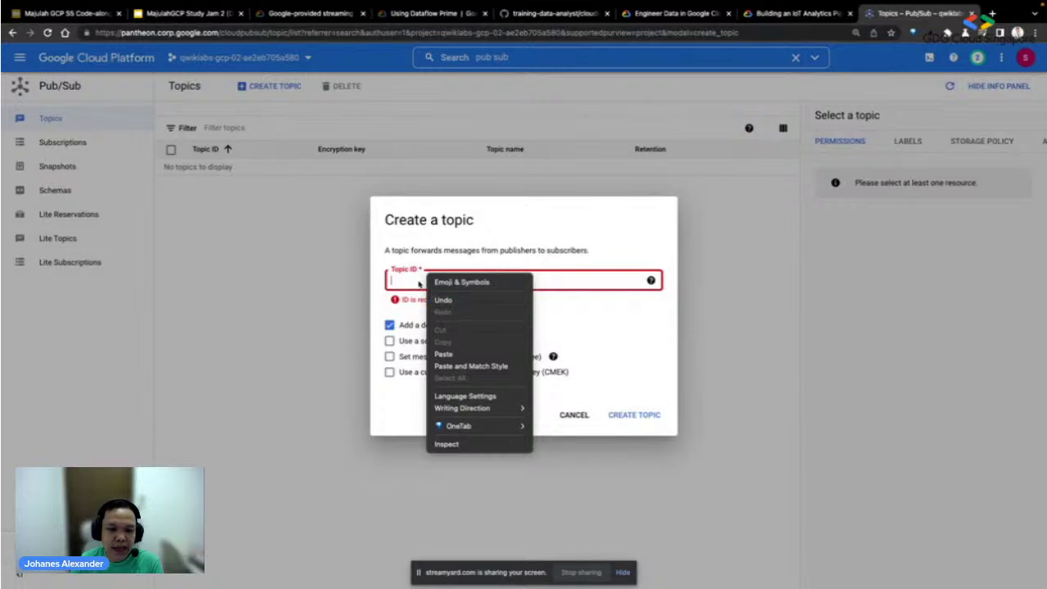
{"action": "right_click", "coordinate": [420, 279]}
{"action": "left_click", "coordinate": [435, 358]}
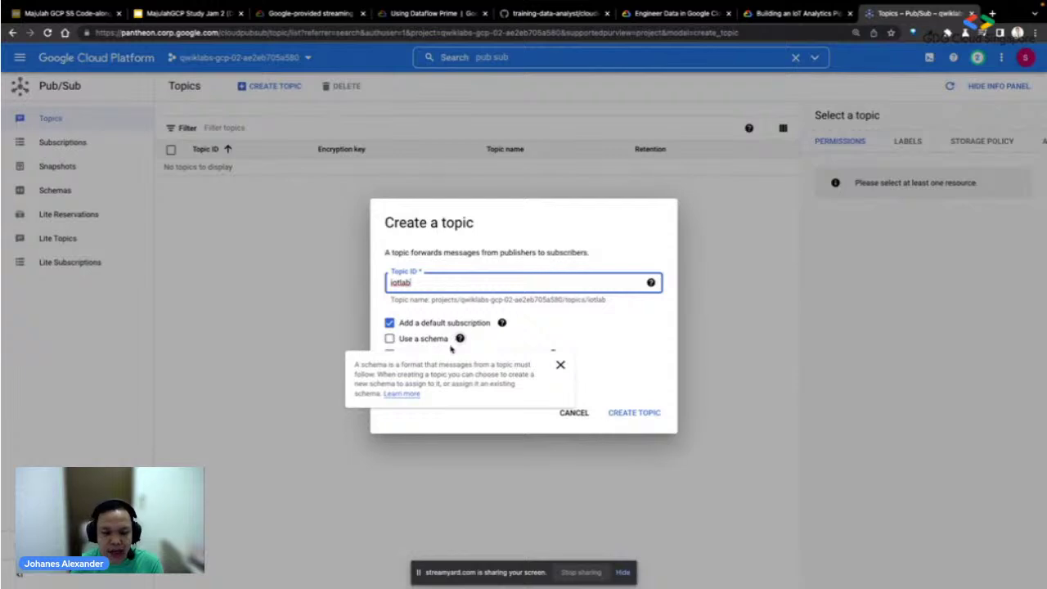
{"action": "left_click", "coordinate": [647, 414]}
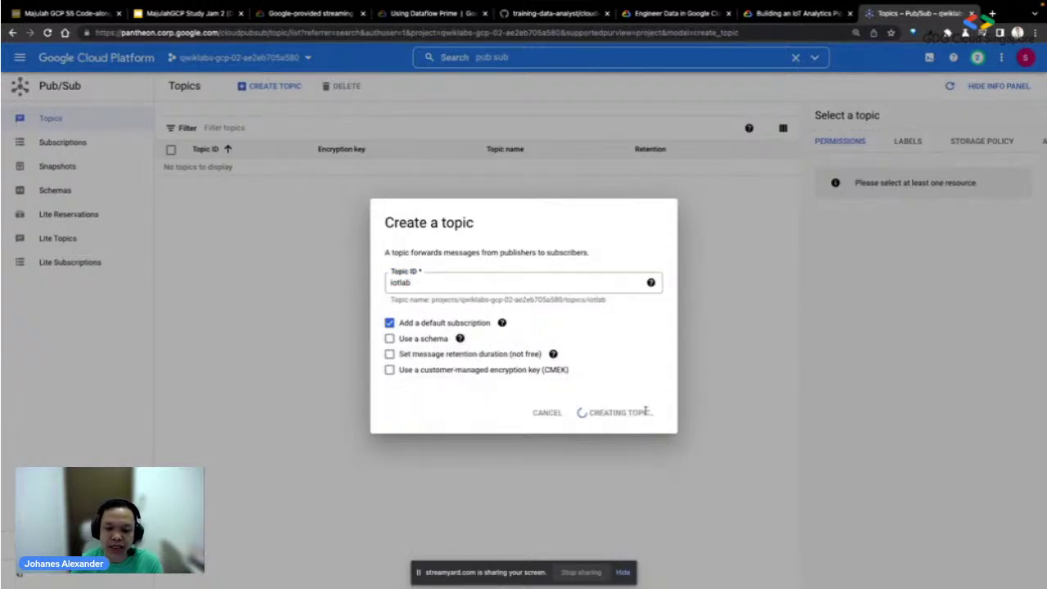
- Review the lab guide's Test Completed Task section for the Pub/Sub topic and check on the topic's creation in the console
{"action": "left_click", "coordinate": [791, 14]}
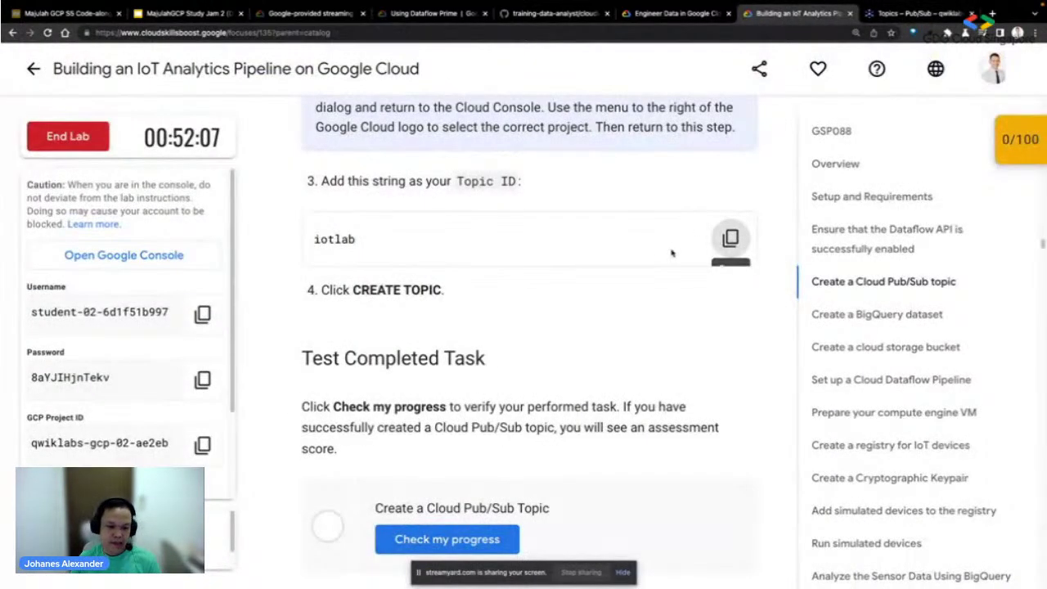
{"action": "scroll", "coordinate": [673, 256], "scroll_direction": "down", "scroll_amount": 2}
{"action": "scroll", "coordinate": [666, 274], "scroll_direction": "down", "scroll_amount": 1}
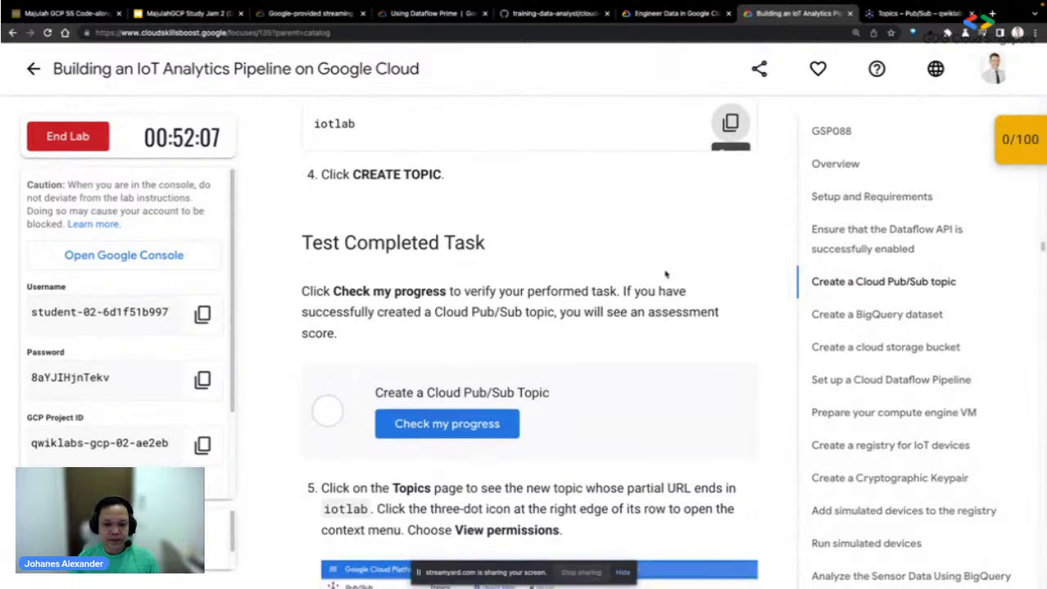
{"action": "left_click", "coordinate": [949, 12]}
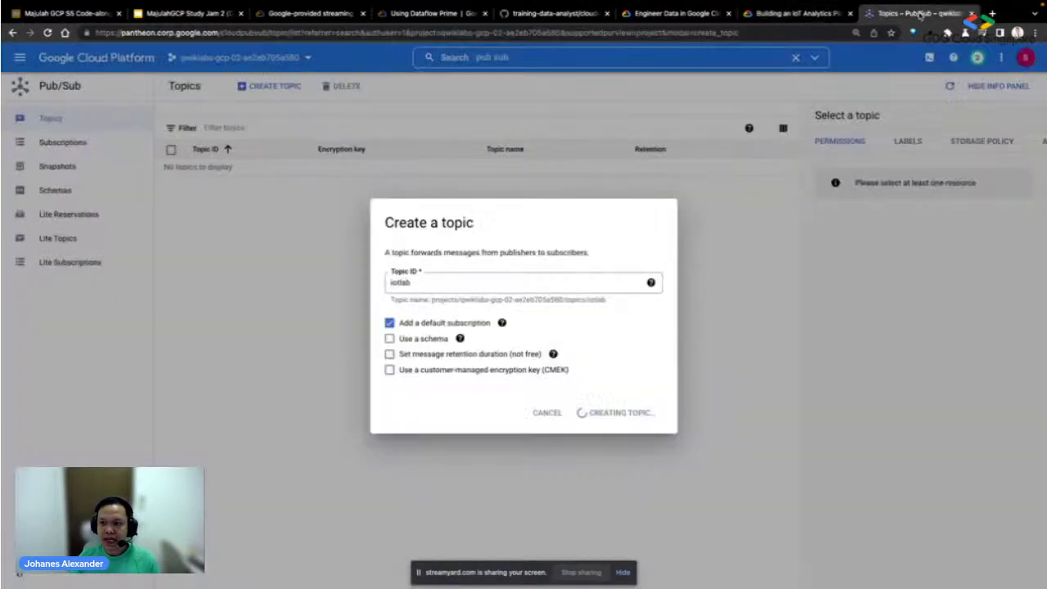
{"action": "left_click", "coordinate": [790, 14]}
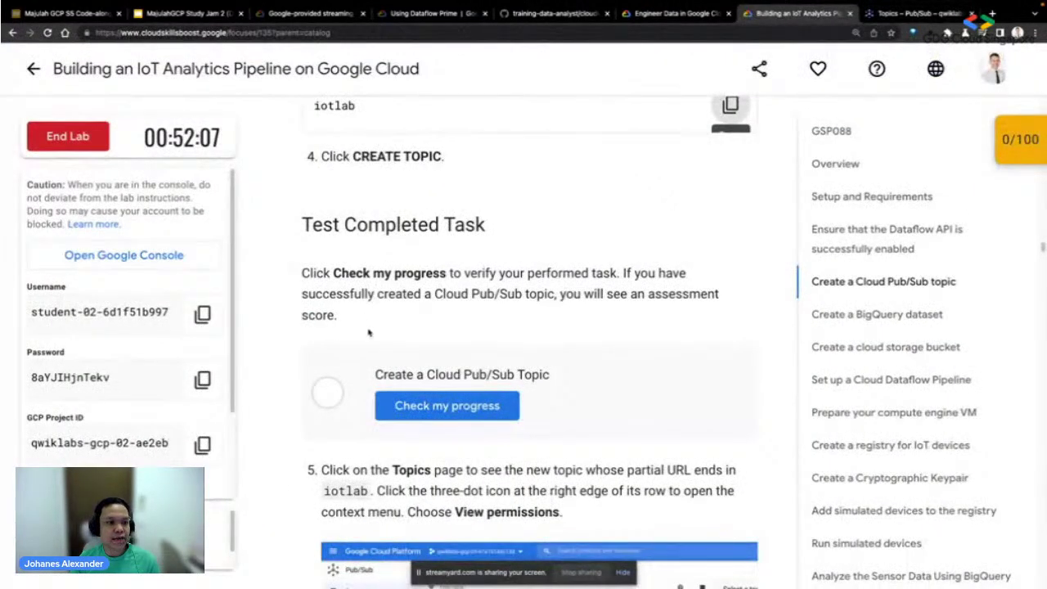
{"action": "scroll", "coordinate": [369, 332], "scroll_direction": "down", "scroll_amount": 1}
{"action": "scroll", "coordinate": [372, 344], "scroll_direction": "down", "scroll_amount": 1}
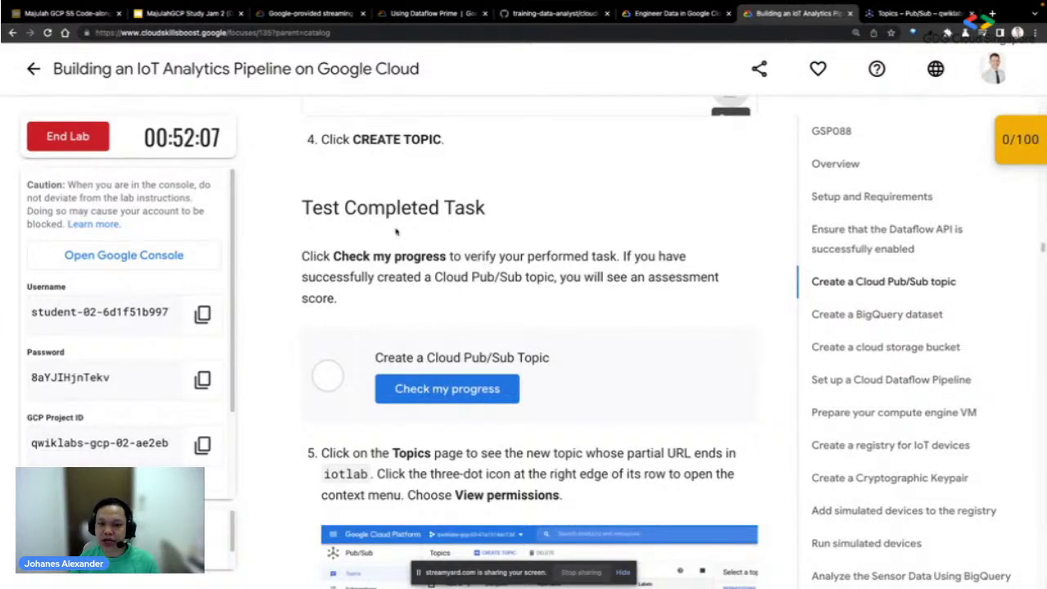
- Open the iotlab topic's details in the console, and run the lab's progress check for "Create a Cloud Pub/Sub Topic"
{"action": "left_click", "coordinate": [905, 20]}
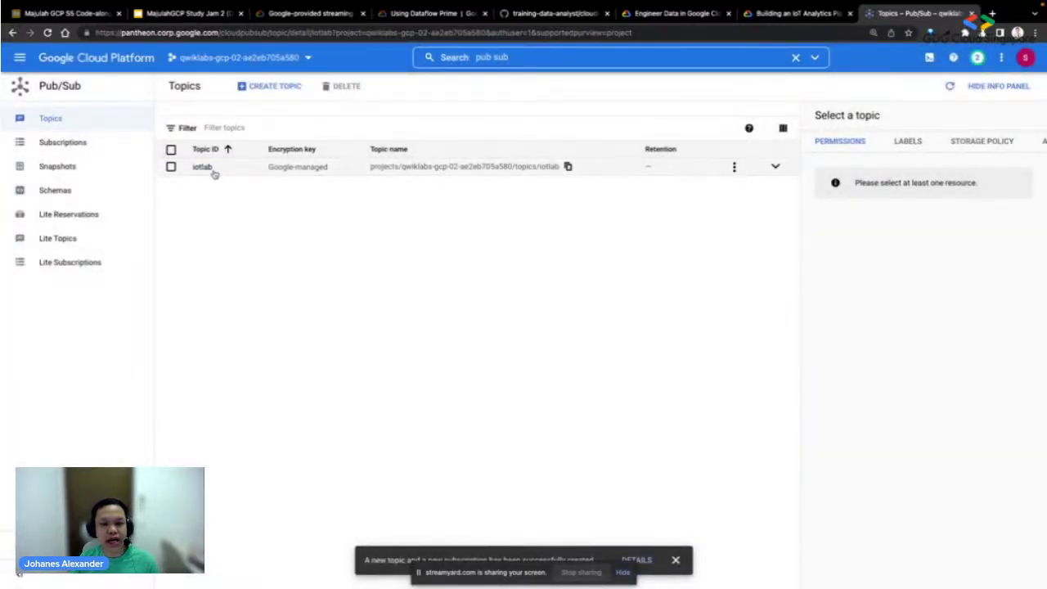
{"action": "left_click", "coordinate": [210, 167]}
{"action": "left_click", "coordinate": [797, 13]}
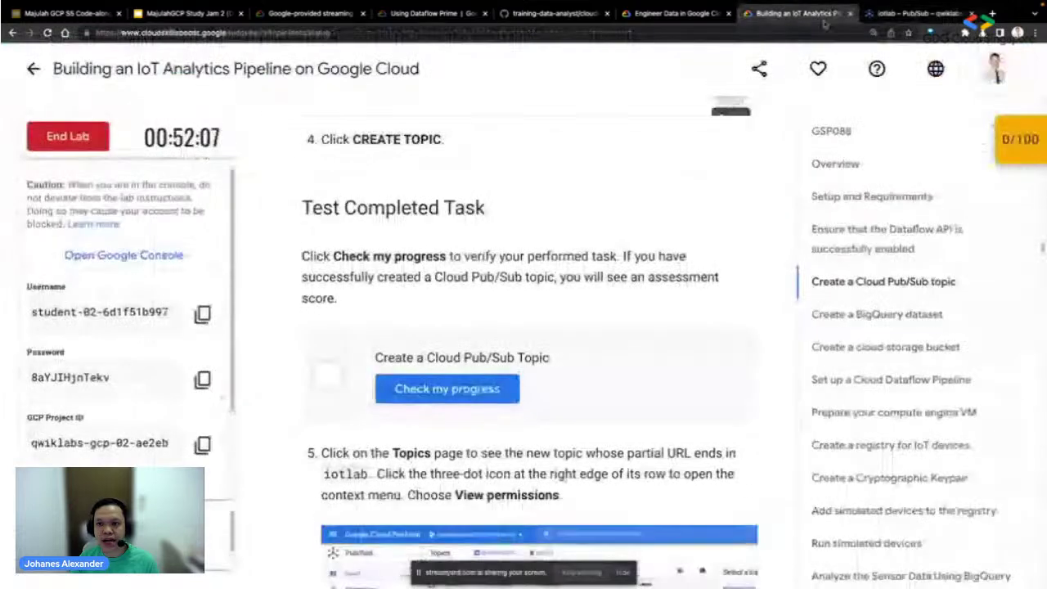
{"action": "left_click", "coordinate": [462, 393]}
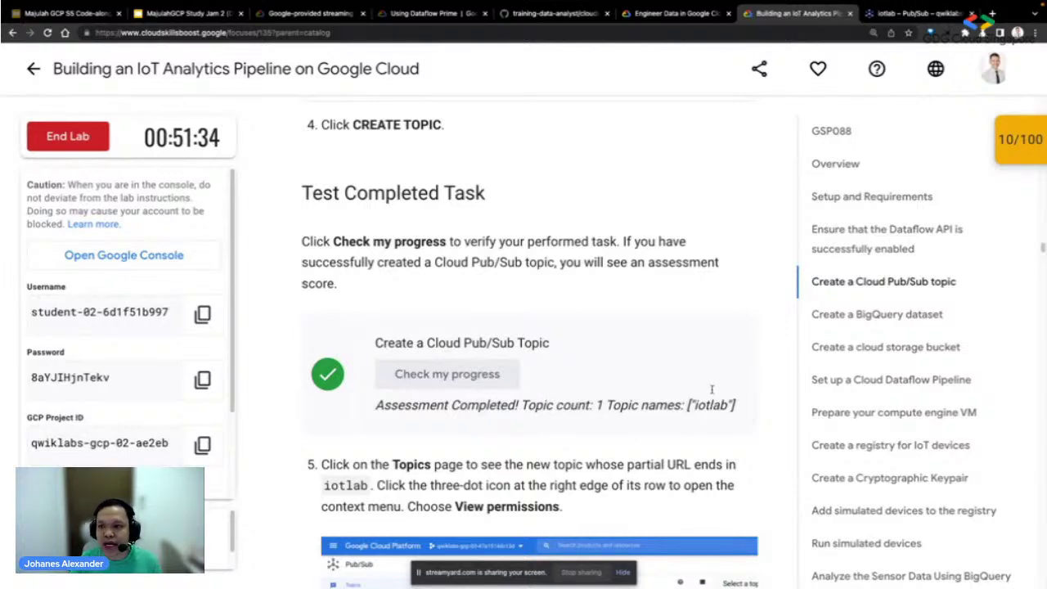
- Read the lab guide's instructions on the topic's permissions and copy the service account address given for New principals
{"action": "key", "text": "ctrl+Tab"}
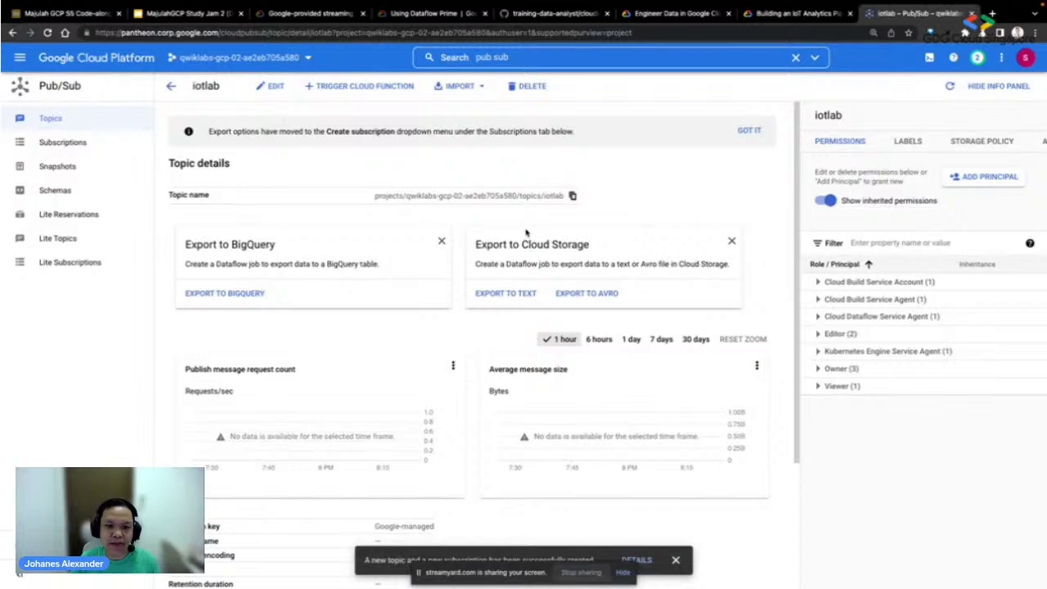
{"action": "key", "text": "ctrl+shift+Tab"}
{"action": "scroll", "coordinate": [565, 294], "scroll_direction": "down", "scroll_amount": 3}
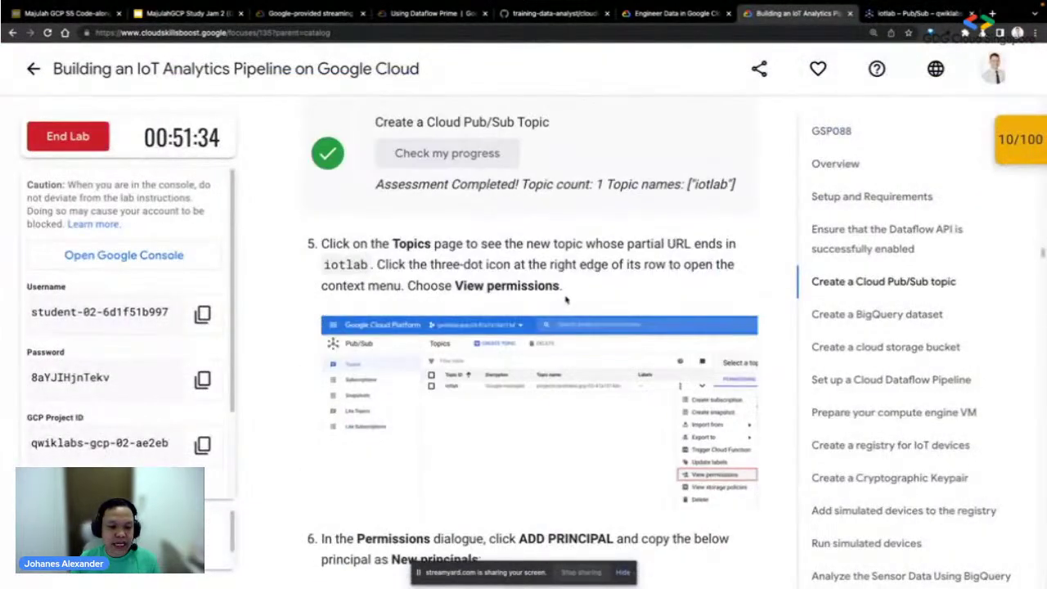
{"action": "scroll", "coordinate": [567, 294], "scroll_direction": "down", "scroll_amount": 1}
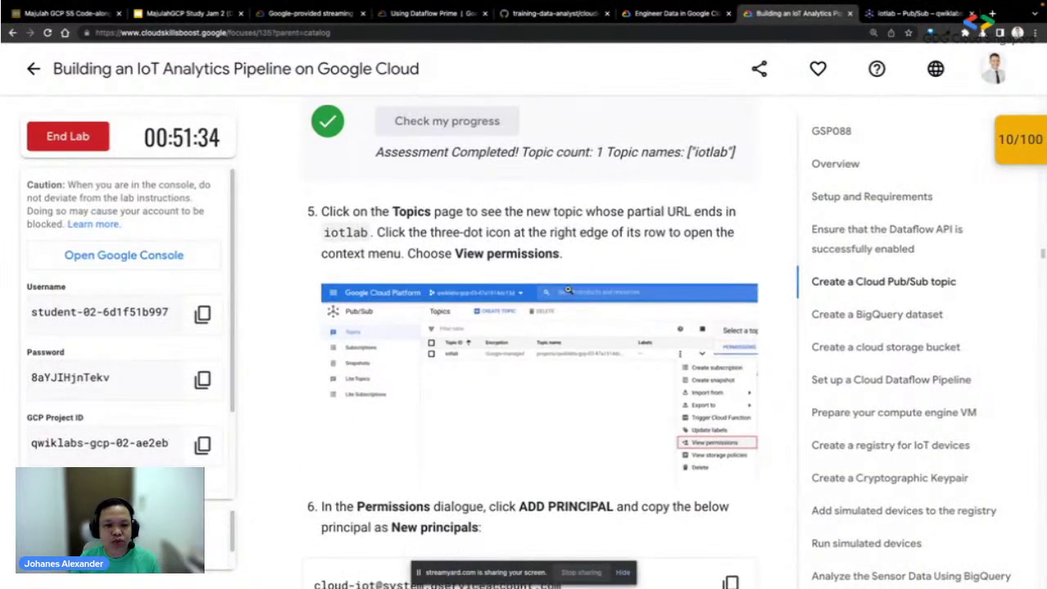
{"action": "scroll", "coordinate": [562, 292], "scroll_direction": "down", "scroll_amount": 4}
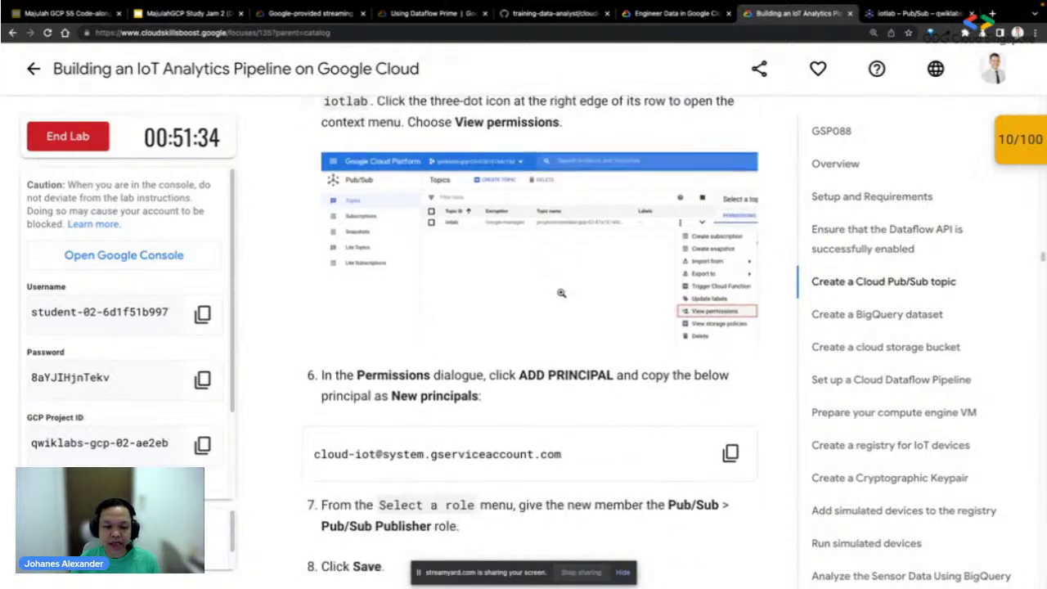
{"action": "left_click", "coordinate": [730, 453]}
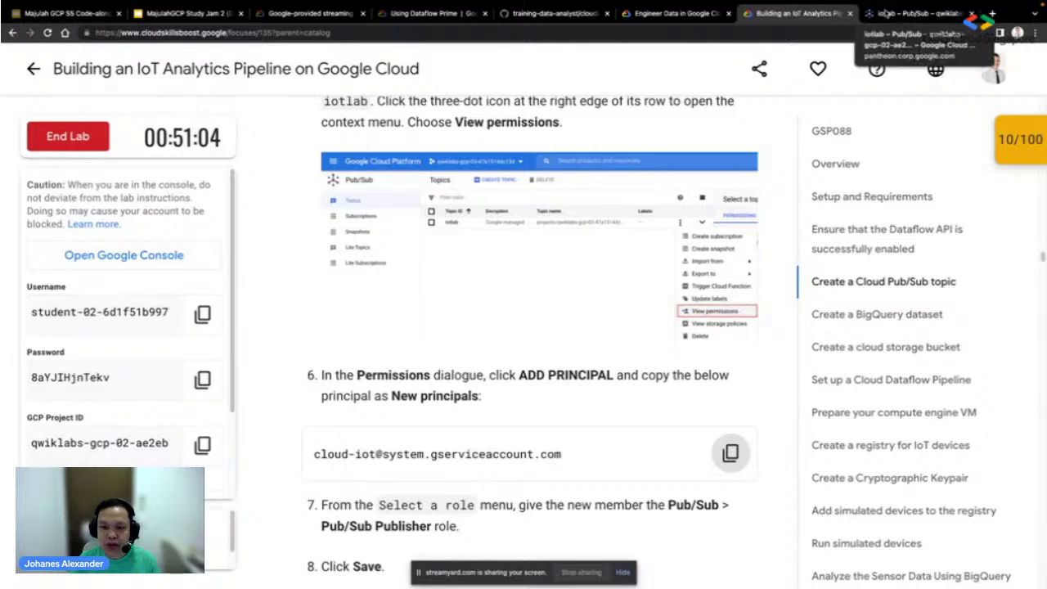
- Start adding a principal to the iotlab topic in the console and enter the copied Cloud IoT service account address
{"action": "left_click", "coordinate": [912, 13]}
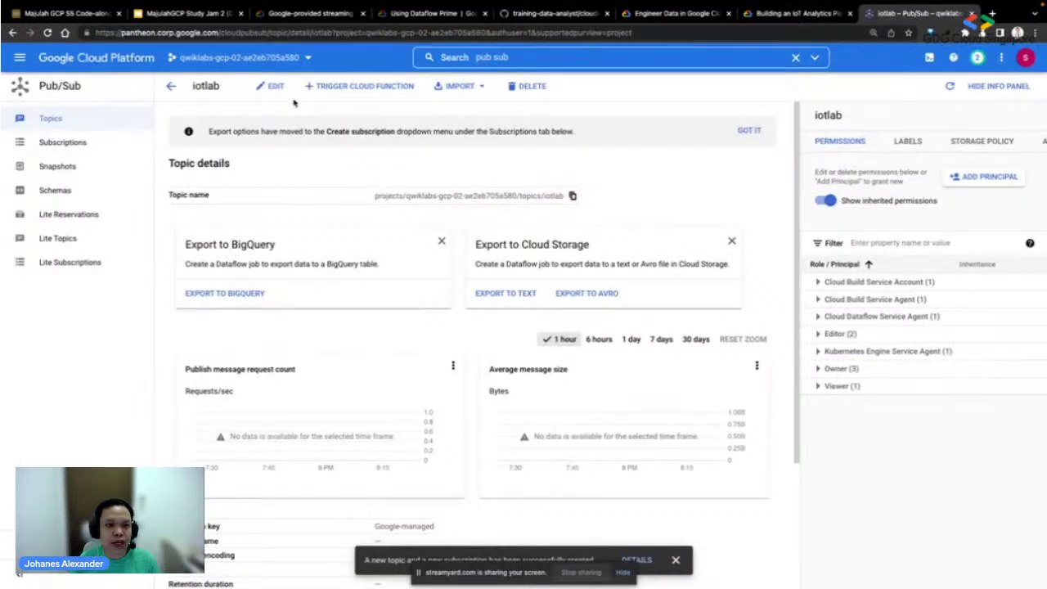
{"action": "left_click", "coordinate": [1000, 177]}
{"action": "left_click", "coordinate": [620, 154]}
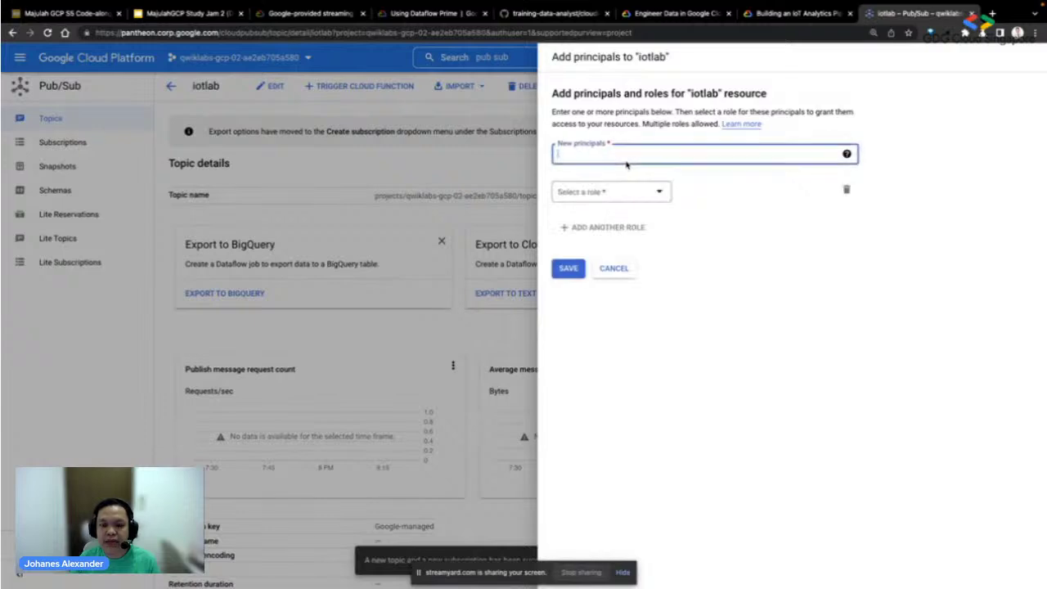
{"action": "key", "text": "ctrl+v"}
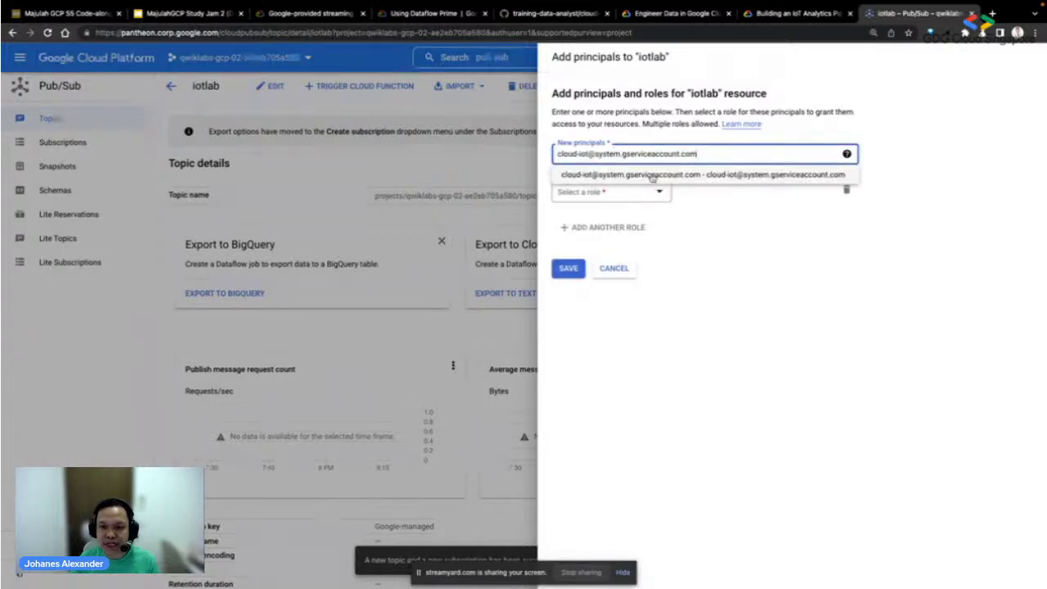
{"action": "left_click", "coordinate": [639, 175]}
- Assign the Pub/Sub Publisher role to the new principal, compare it with the lab guide's instructions, and save the policy
{"action": "left_click", "coordinate": [646, 192]}
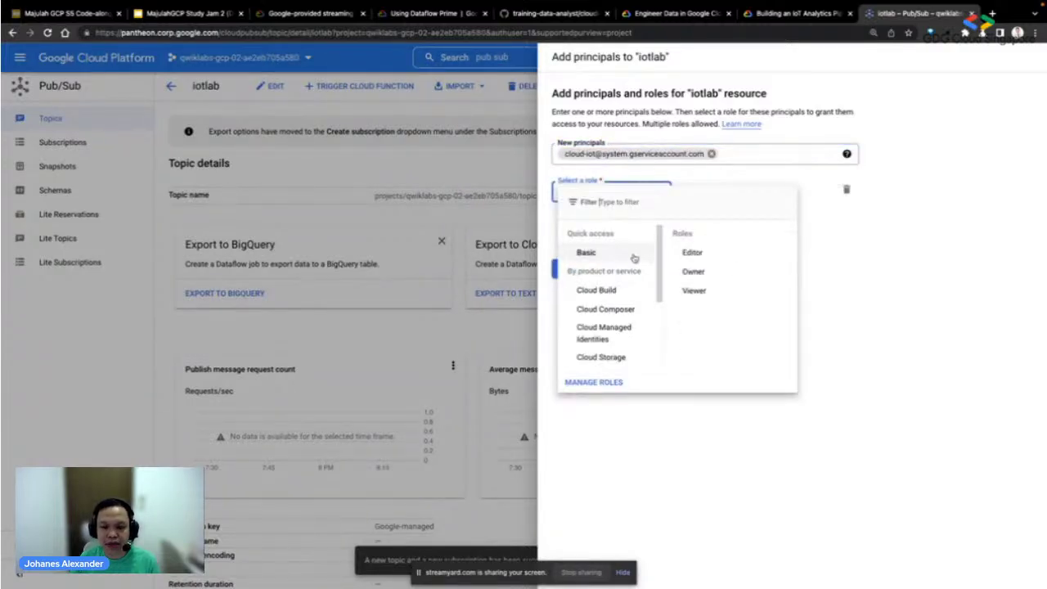
{"action": "scroll", "coordinate": [633, 260], "scroll_direction": "down", "scroll_amount": 3}
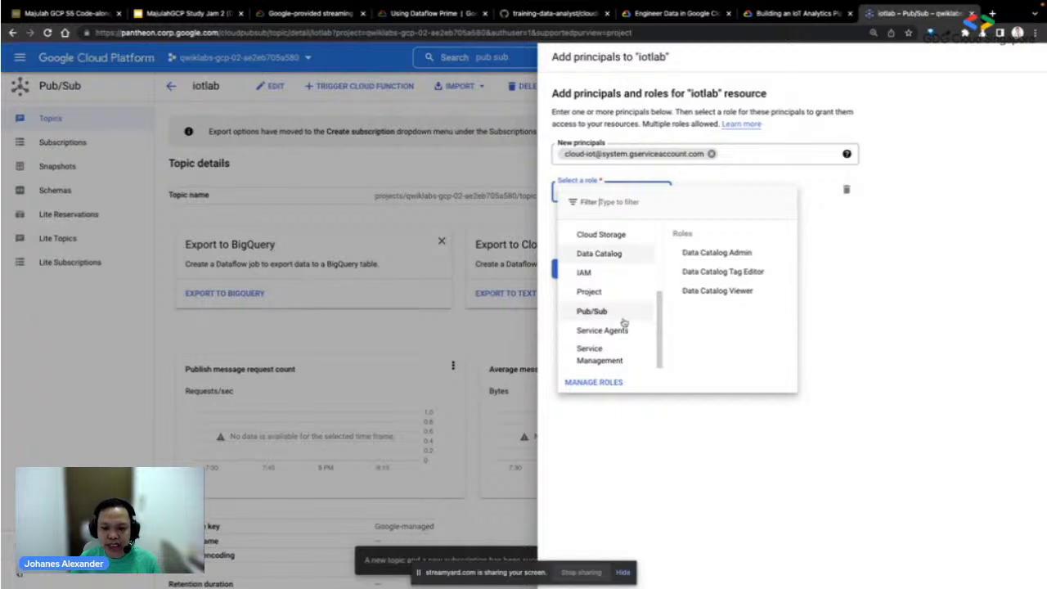
{"action": "mouse_move", "coordinate": [624, 316]}
{"action": "left_click", "coordinate": [728, 292]}
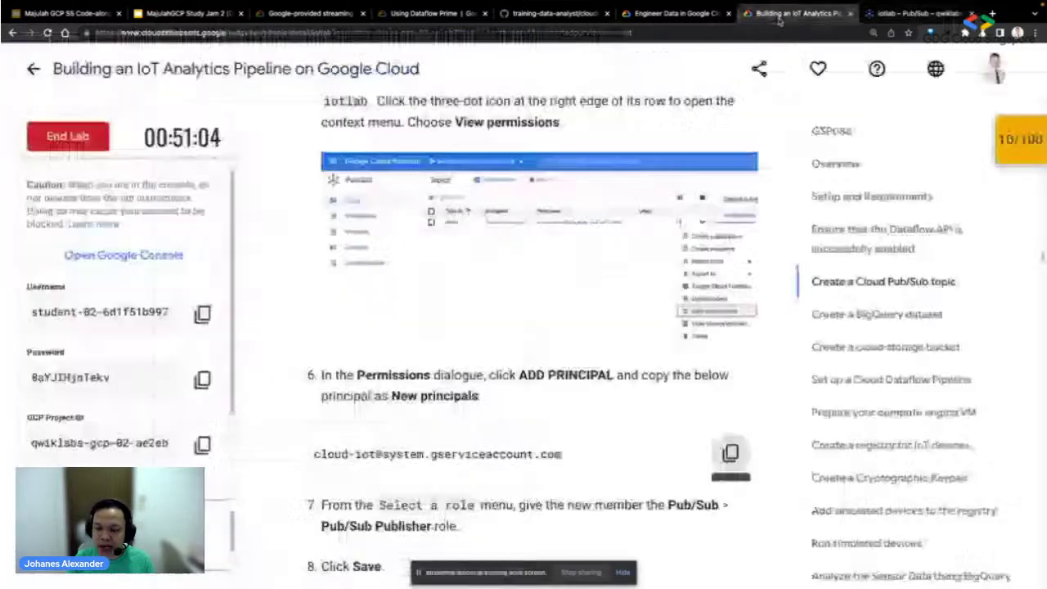
{"action": "left_click", "coordinate": [779, 18]}
{"action": "scroll", "coordinate": [630, 340], "scroll_direction": "down", "scroll_amount": 3}
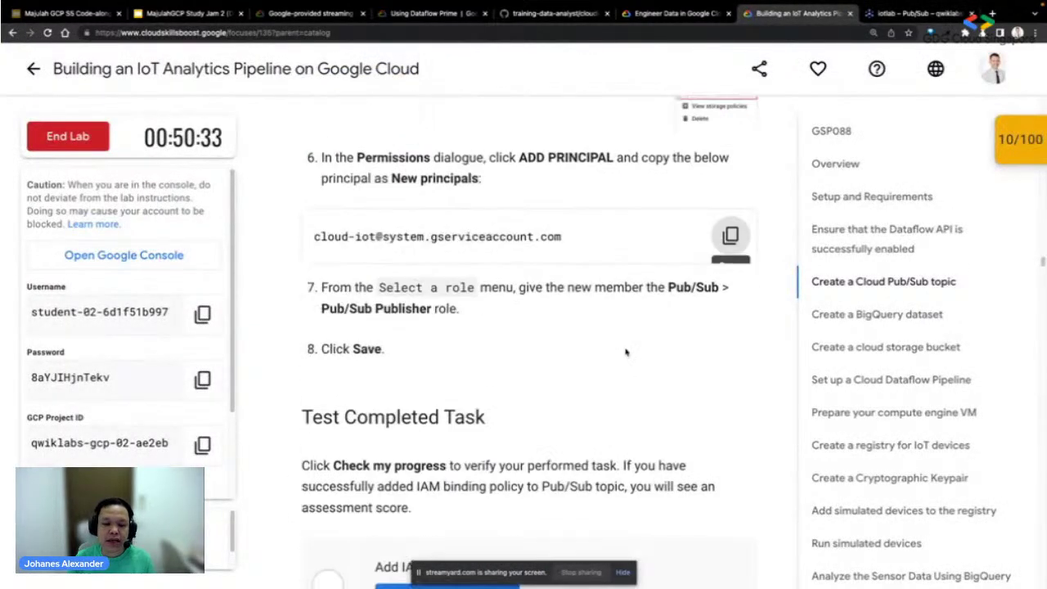
{"action": "left_click", "coordinate": [933, 15]}
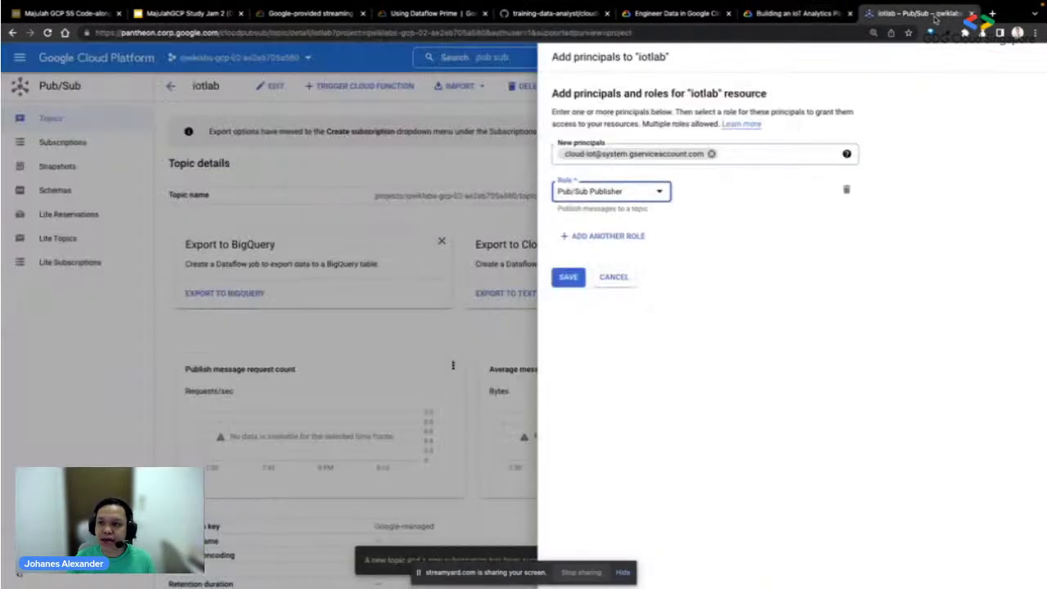
{"action": "left_click", "coordinate": [573, 281]}
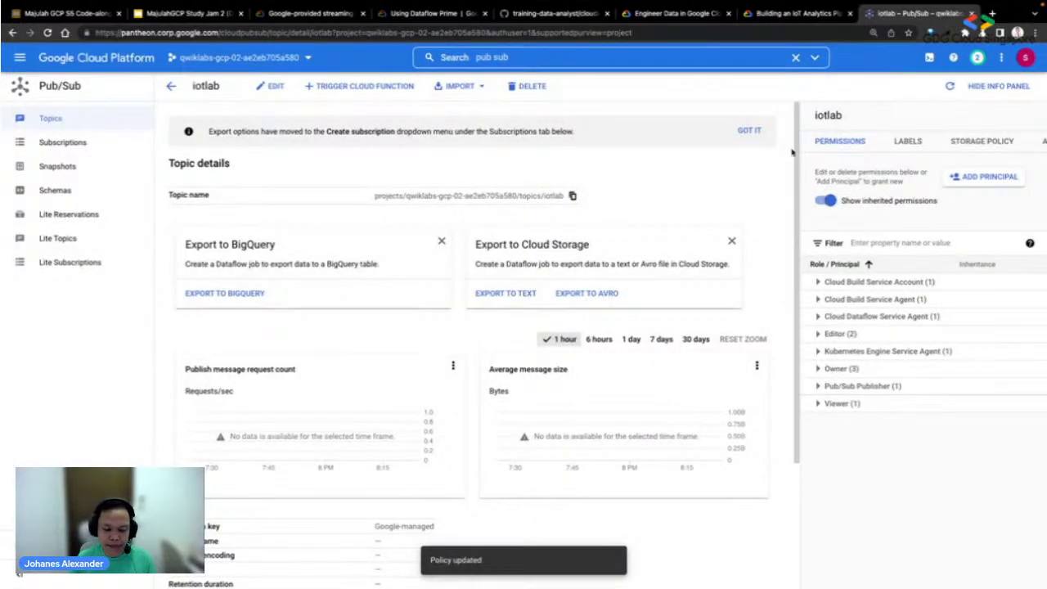
- Expand the Pub/Sub Publisher role in the iotlab topic's permissions and verify which service account is assigned to it
{"action": "left_click", "coordinate": [802, 13]}
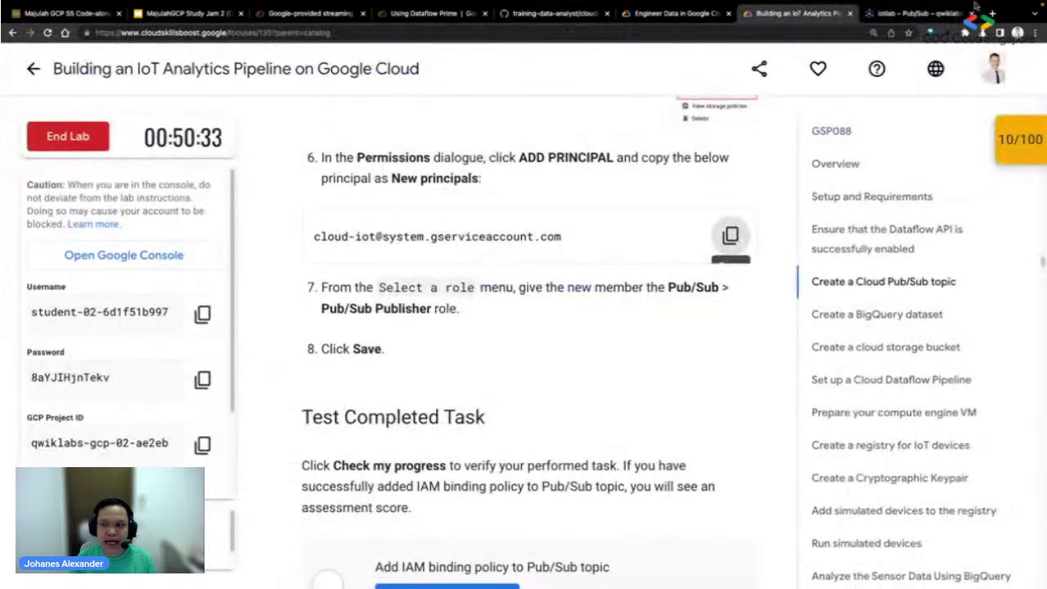
{"action": "left_click", "coordinate": [916, 16]}
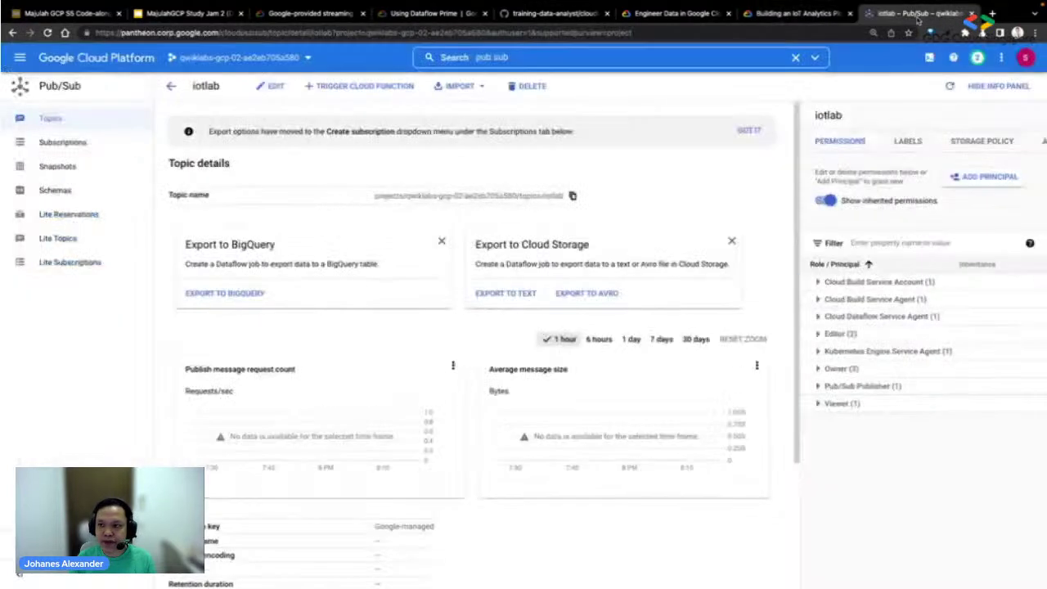
{"action": "left_click", "coordinate": [818, 386]}
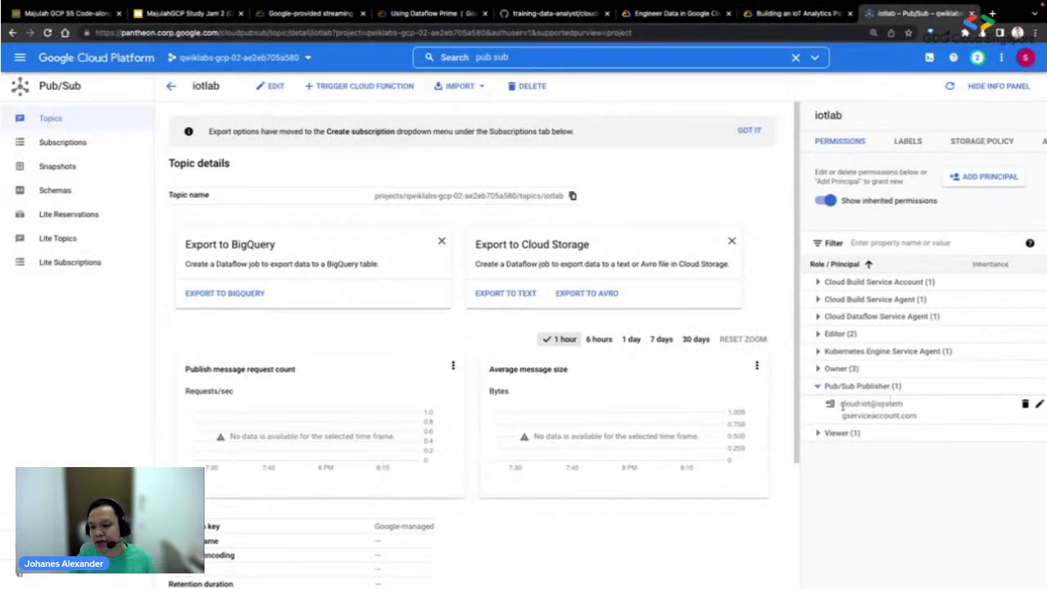
{"action": "left_click_drag", "start_coordinate": [843, 406], "coordinate": [920, 419]}
- Return to the lab guide and run the progress check for "Add IAM binding policy to Pub/Sub topic"
{"action": "left_click", "coordinate": [787, 14]}
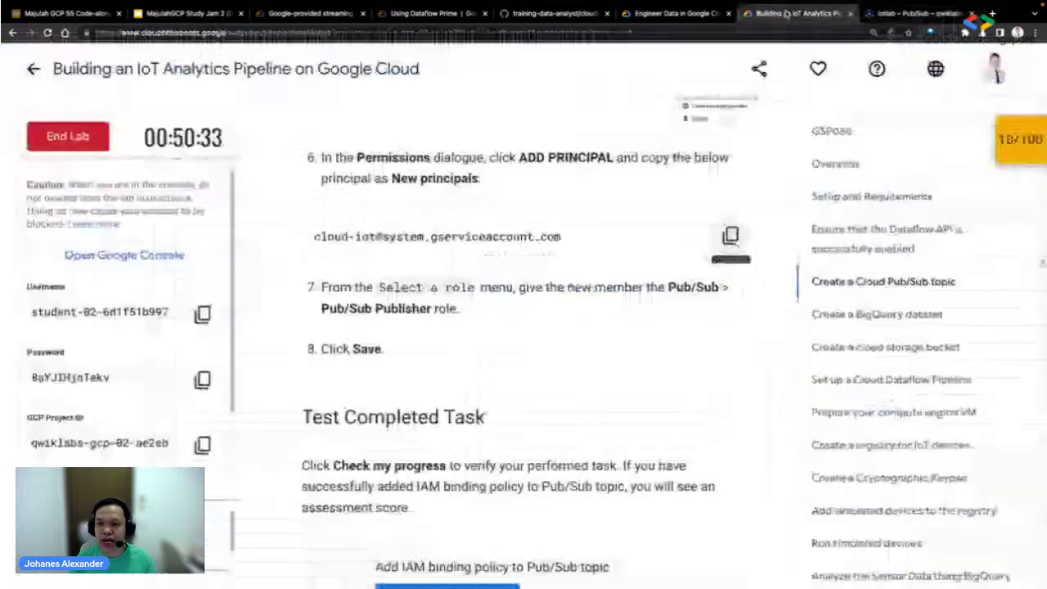
{"action": "scroll", "coordinate": [454, 384], "scroll_direction": "down", "scroll_amount": 3}
{"action": "left_click", "coordinate": [454, 378]}
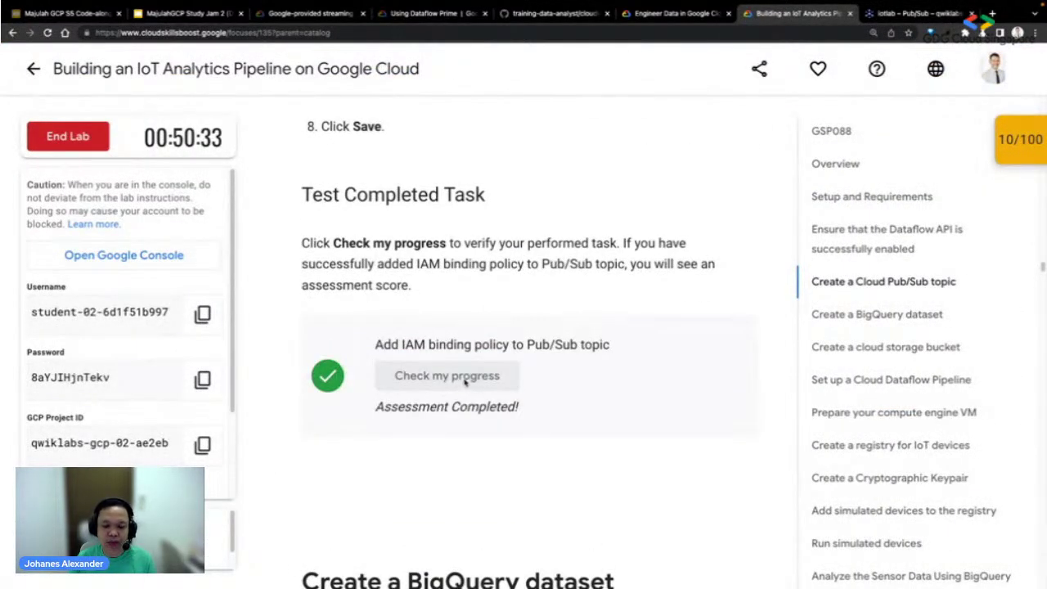
- Read the lab guide's "Create a BigQuery dataset" introduction and first instructions, and return to the Google Cloud console
{"action": "scroll", "coordinate": [636, 382], "scroll_direction": "down", "scroll_amount": 5}
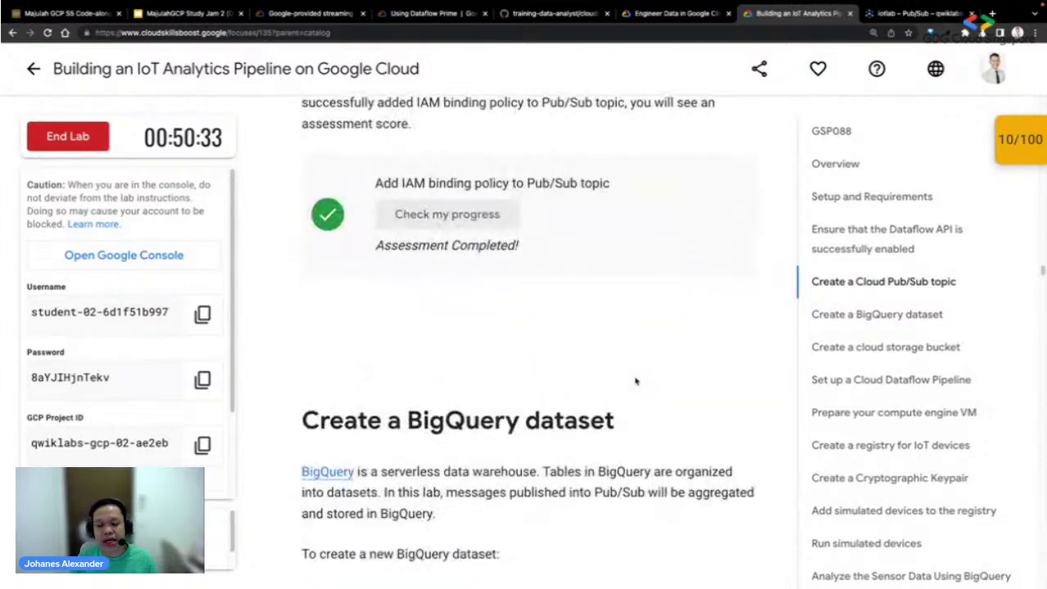
{"action": "scroll", "coordinate": [636, 382], "scroll_direction": "down", "scroll_amount": 2}
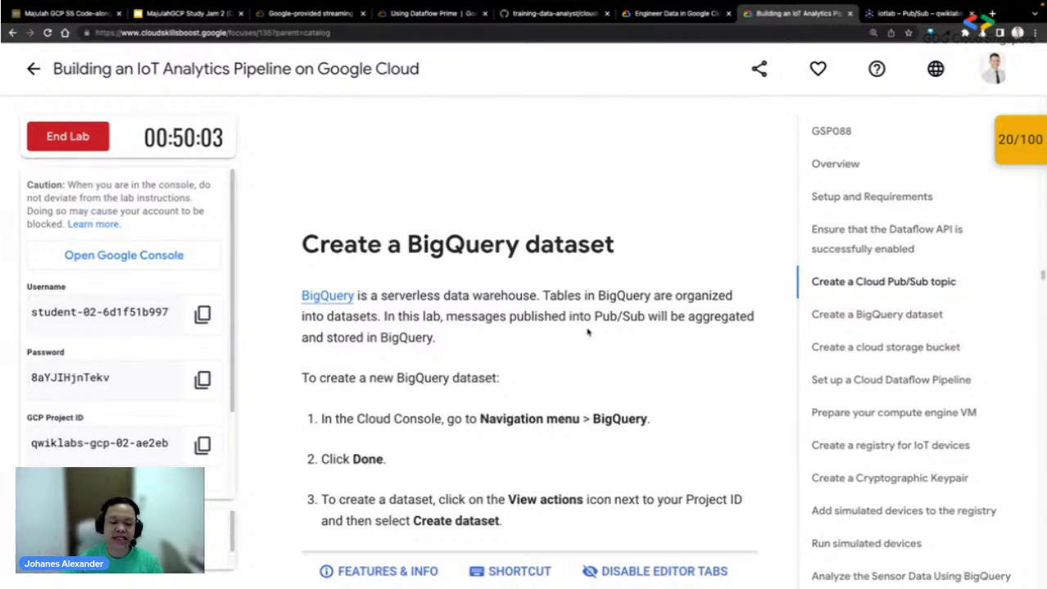
{"action": "scroll", "coordinate": [576, 320], "scroll_direction": "down", "scroll_amount": 1}
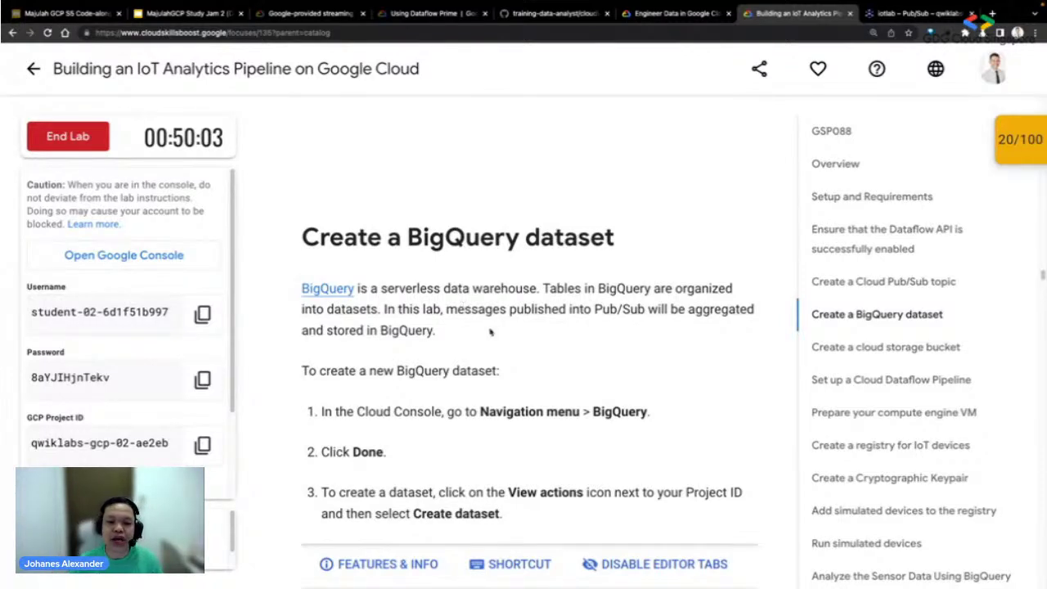
{"action": "scroll", "coordinate": [491, 331], "scroll_direction": "down", "scroll_amount": 1}
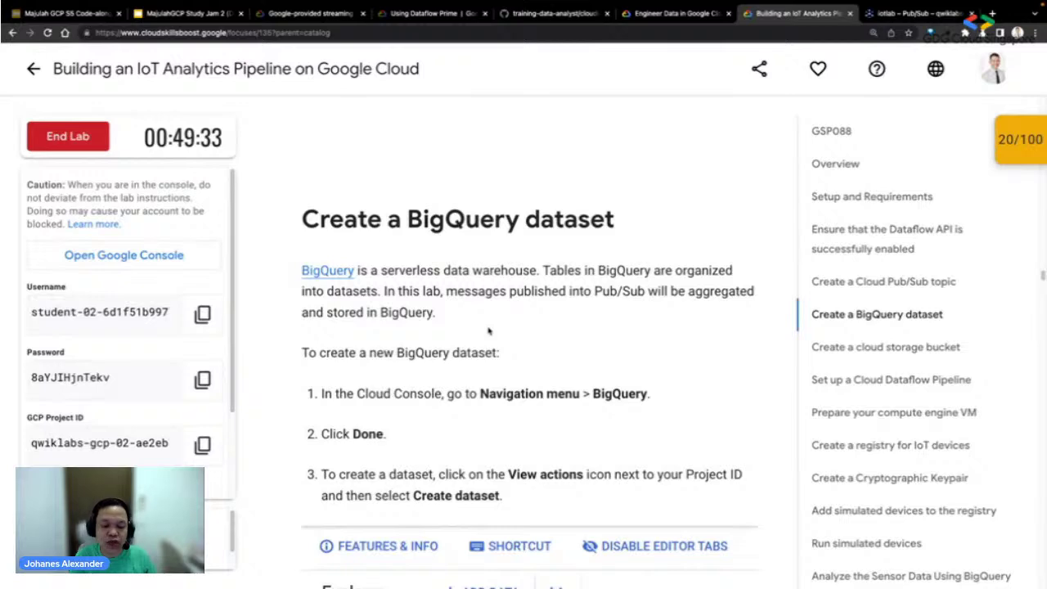
{"action": "scroll", "coordinate": [482, 326], "scroll_direction": "down", "scroll_amount": 3}
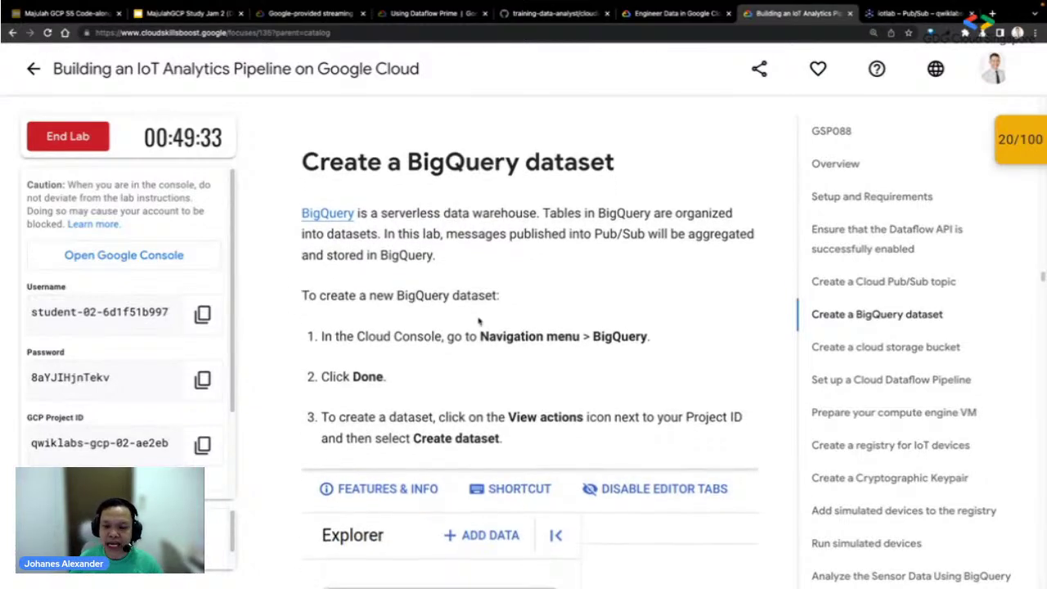
{"action": "scroll", "coordinate": [491, 322], "scroll_direction": "down", "scroll_amount": 2}
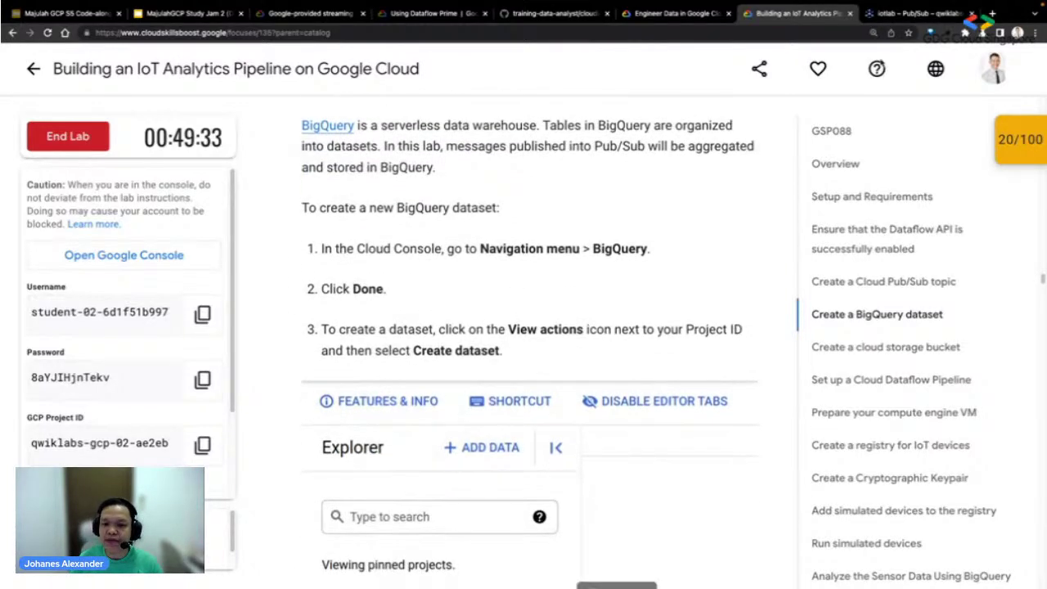
{"action": "left_click", "coordinate": [916, 14]}
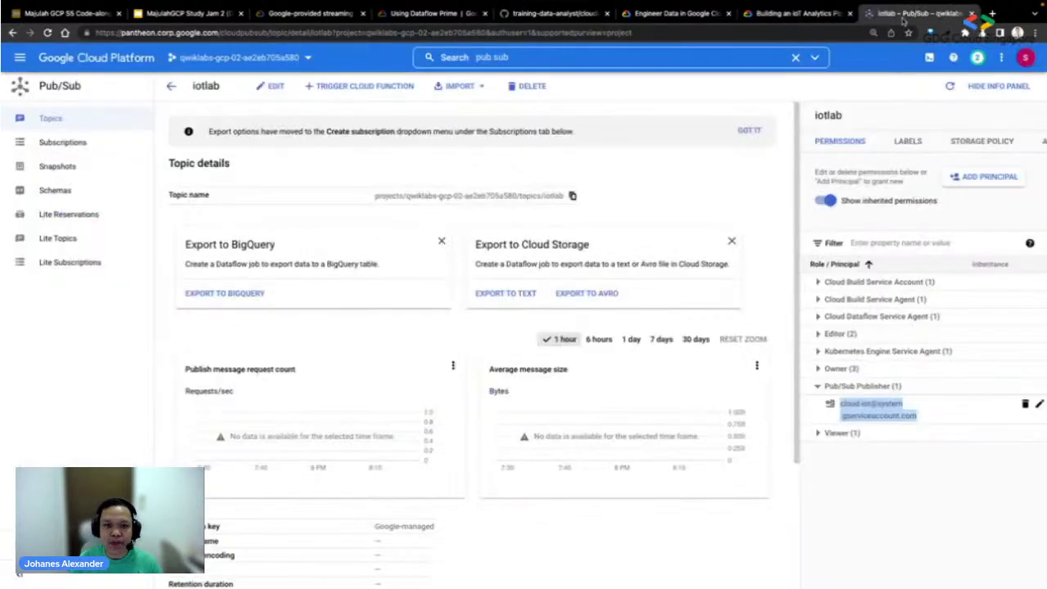
{"action": "left_click", "coordinate": [20, 57]}
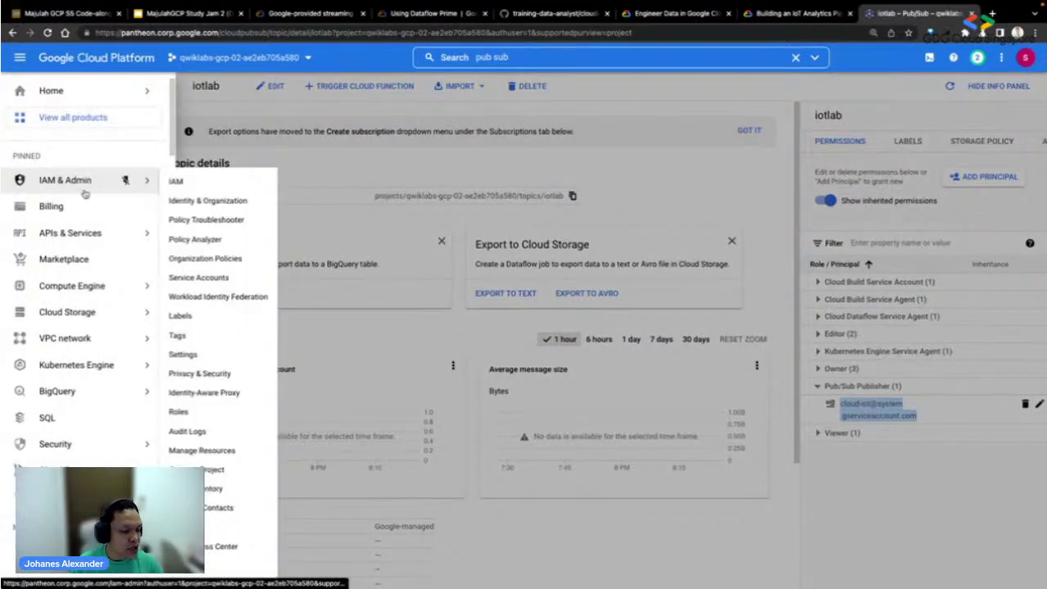
{"action": "mouse_move", "coordinate": [92, 174]}
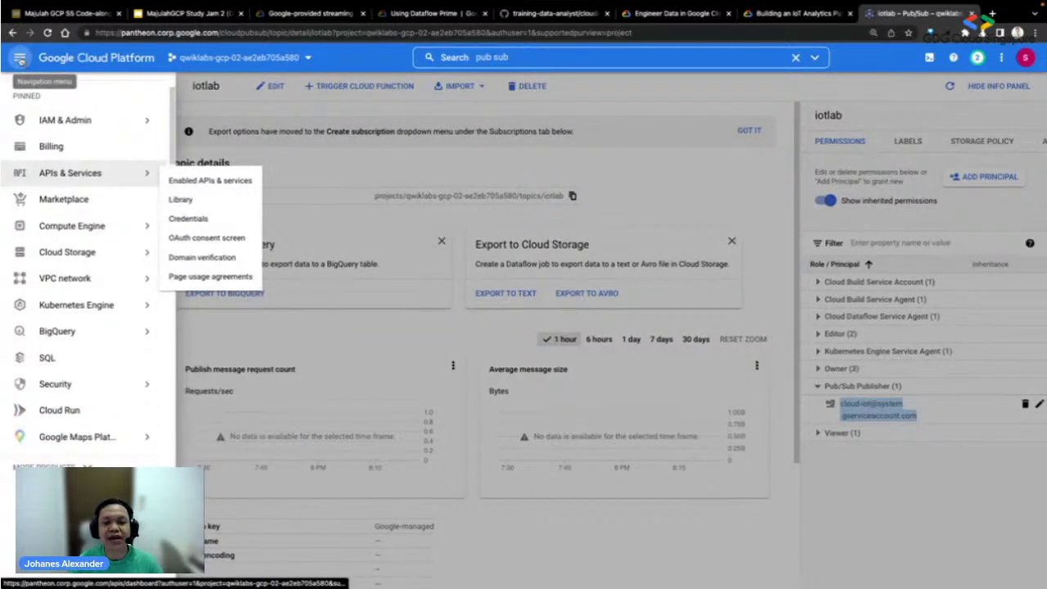
{"action": "scroll", "coordinate": [94, 204], "scroll_direction": "down", "scroll_amount": 3}
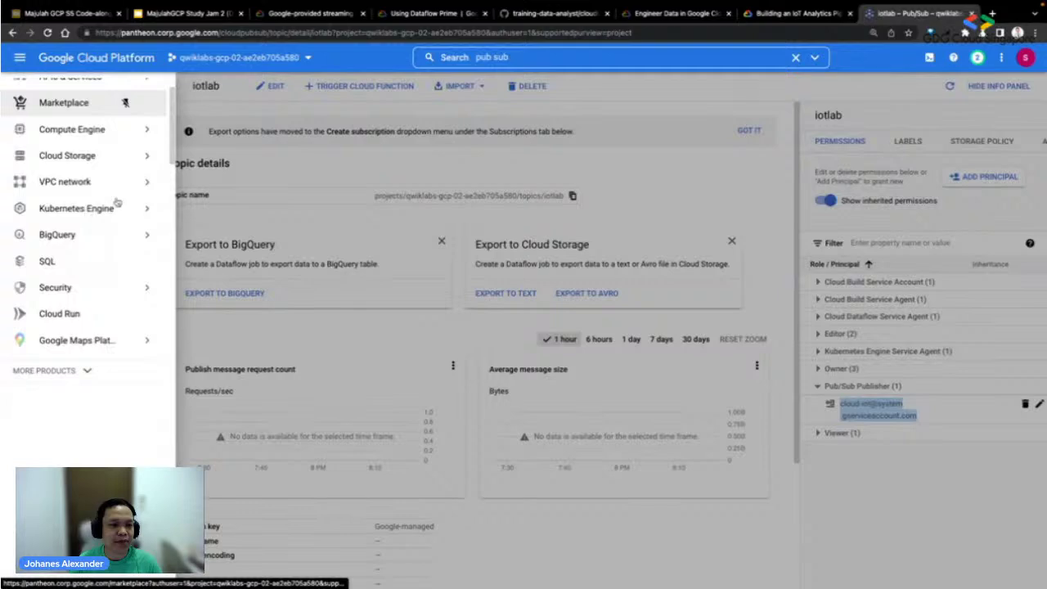
- Search the console for "big", open BigQuery, dismiss the welcome dialog and saved-queries tip, and expand the lab project
{"action": "left_click", "coordinate": [514, 57]}
{"action": "type", "text": "big"}
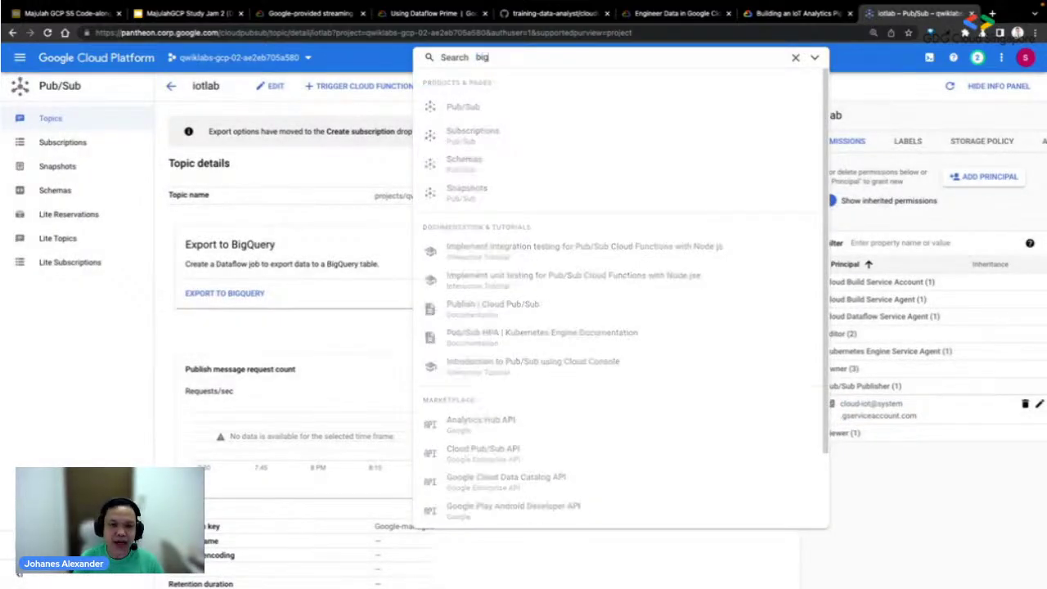
{"action": "type", "text": "table"}
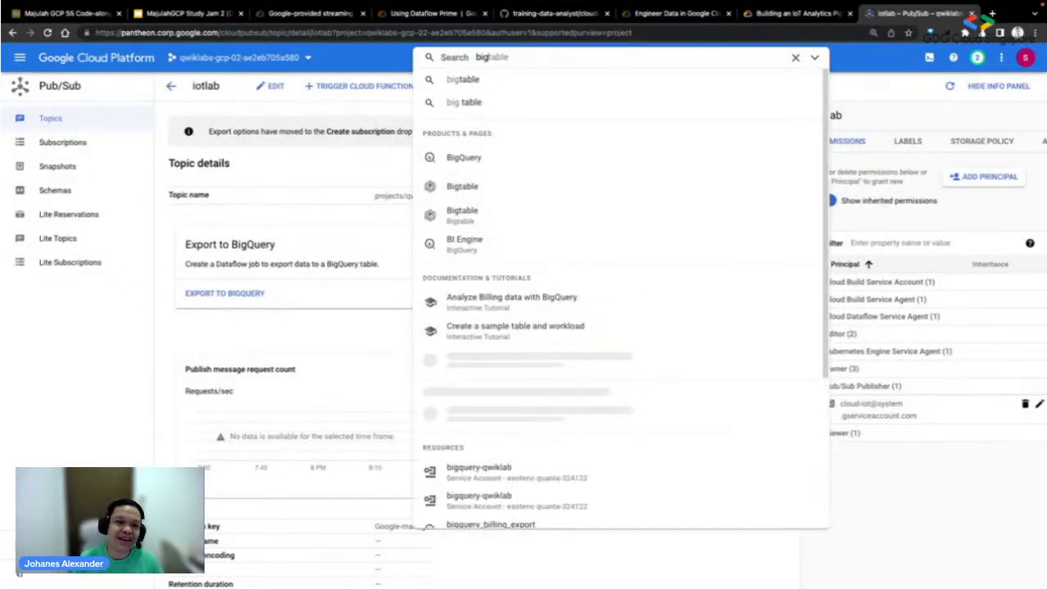
{"action": "left_click", "coordinate": [469, 162]}
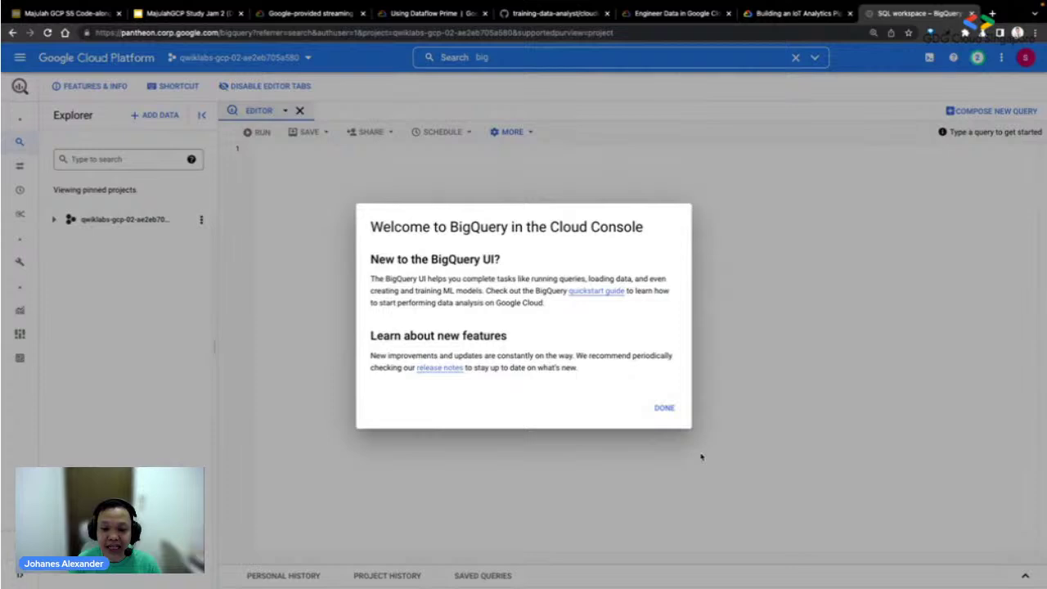
{"action": "left_click", "coordinate": [663, 407]}
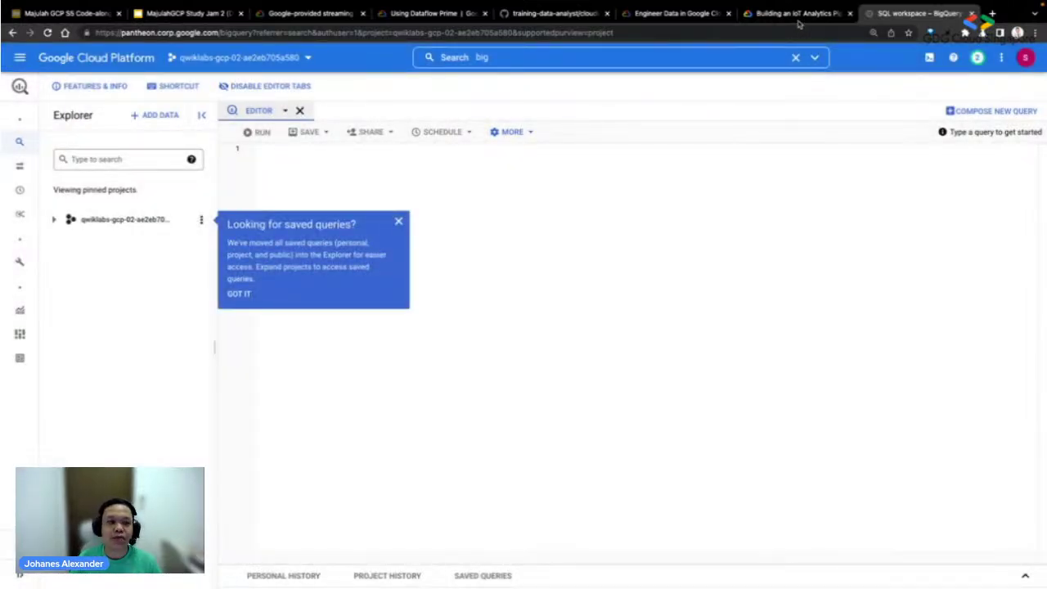
{"action": "left_click", "coordinate": [53, 220]}
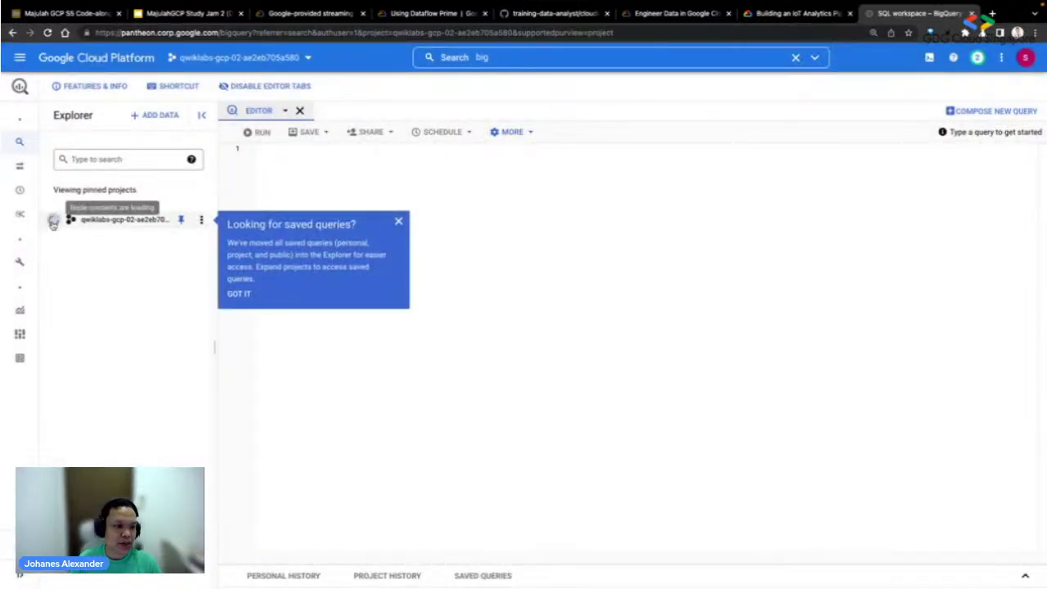
{"action": "left_click", "coordinate": [398, 221]}
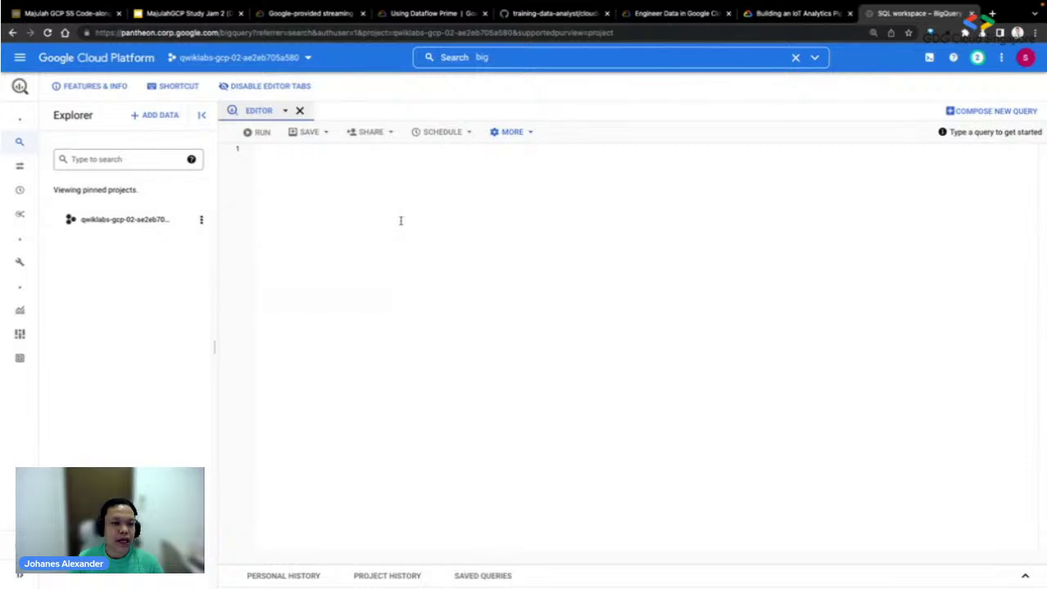
- Return to the lab guide, read the dataset creation instructions, and copy the dataset name iotlabdataset
{"action": "left_click", "coordinate": [800, 17]}
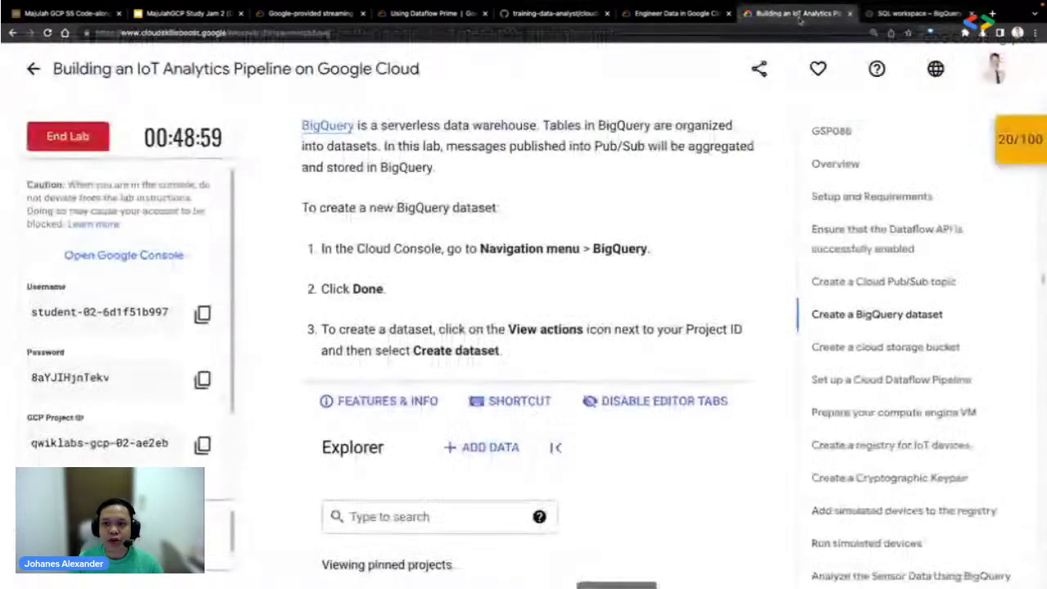
{"action": "scroll", "coordinate": [555, 276], "scroll_direction": "down", "scroll_amount": 1}
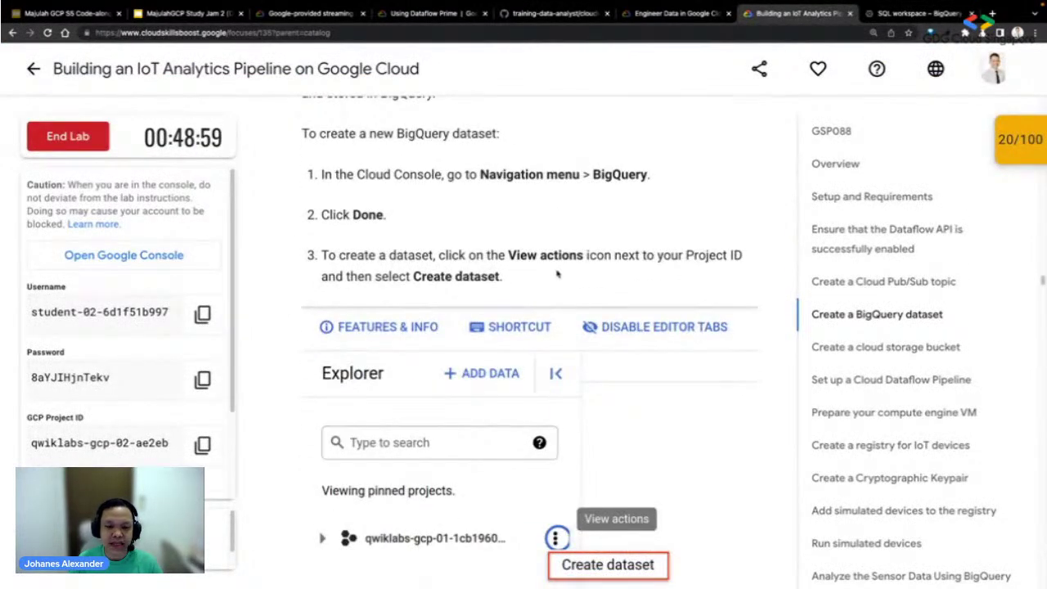
{"action": "scroll", "coordinate": [559, 278], "scroll_direction": "down", "scroll_amount": 1}
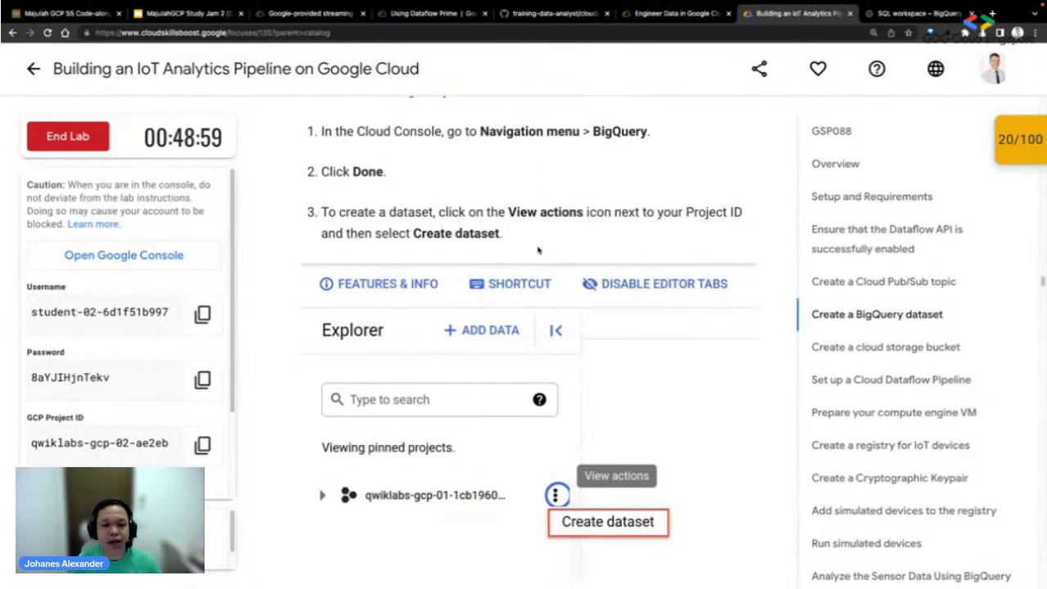
{"action": "scroll", "coordinate": [538, 250], "scroll_direction": "down", "scroll_amount": 1}
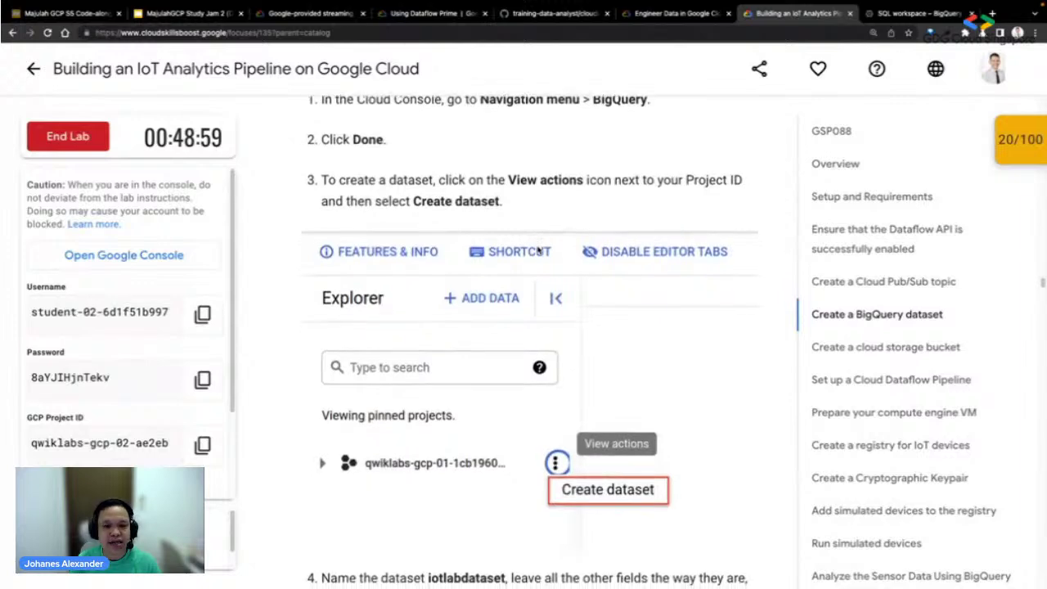
{"action": "scroll", "coordinate": [538, 250], "scroll_direction": "down", "scroll_amount": 3}
{"action": "scroll", "coordinate": [533, 260], "scroll_direction": "up", "scroll_amount": 1}
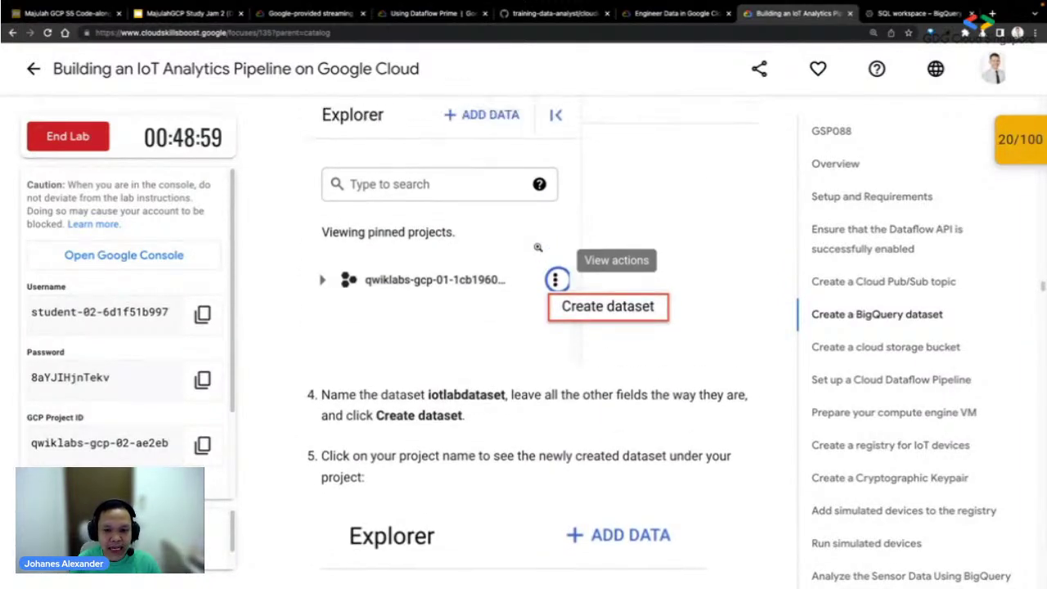
{"action": "scroll", "coordinate": [506, 368], "scroll_direction": "down", "scroll_amount": 1}
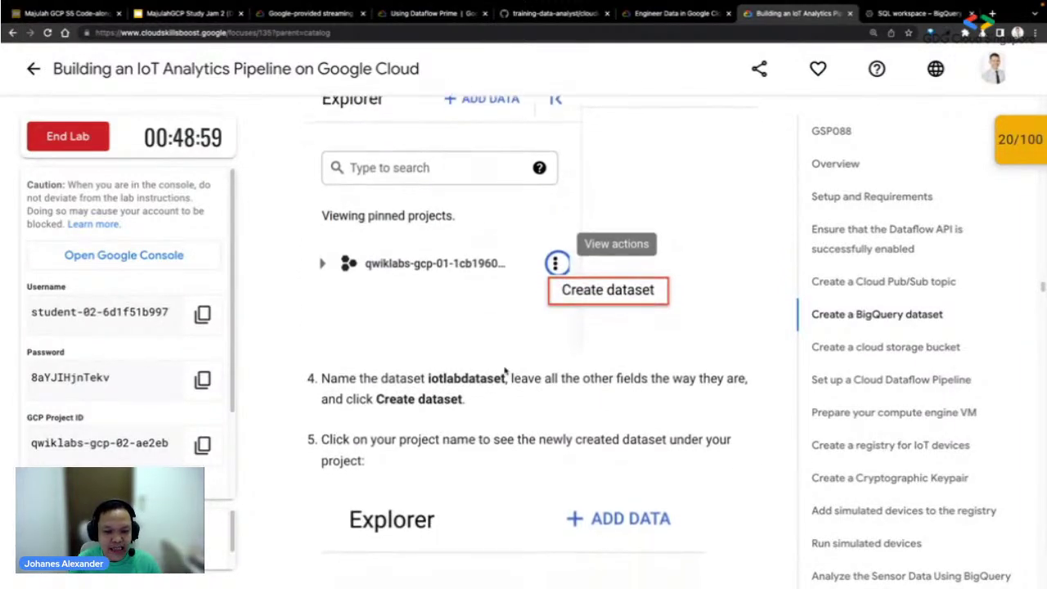
{"action": "double_click", "coordinate": [467, 378]}
{"action": "key", "text": "ctrl+c"}
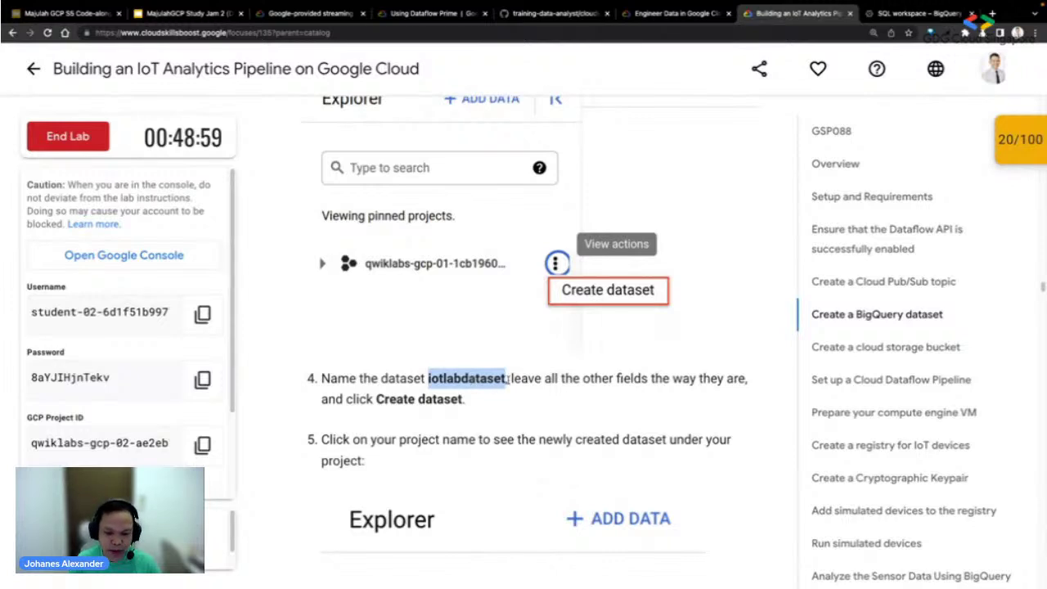
- Start creating a dataset in the BigQuery lab project and set its dataset ID to iotlabdataset
{"action": "left_click", "coordinate": [894, 15]}
{"action": "left_click", "coordinate": [201, 220]}
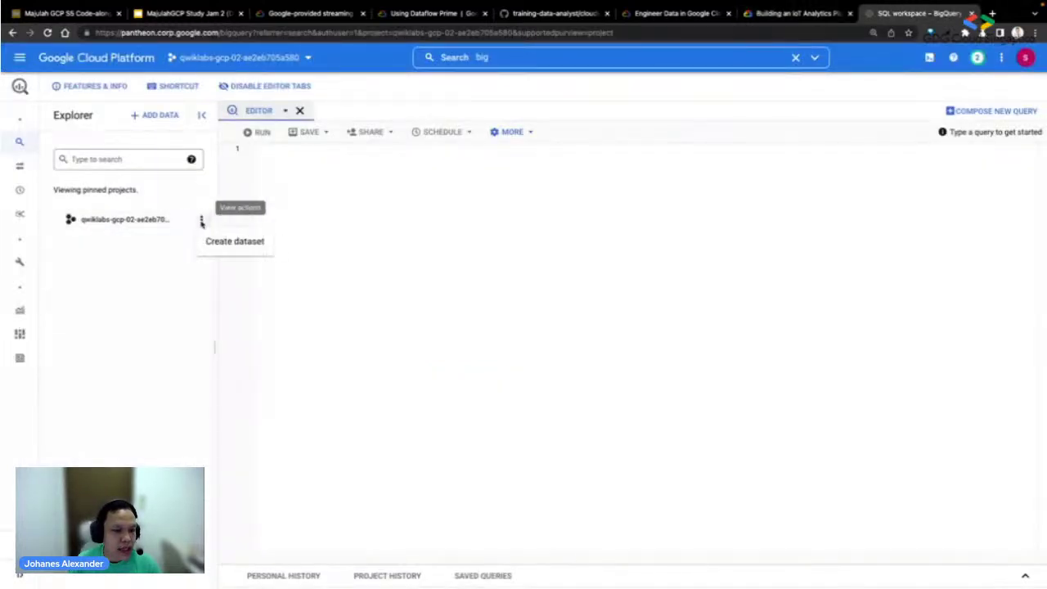
{"action": "left_click", "coordinate": [235, 242]}
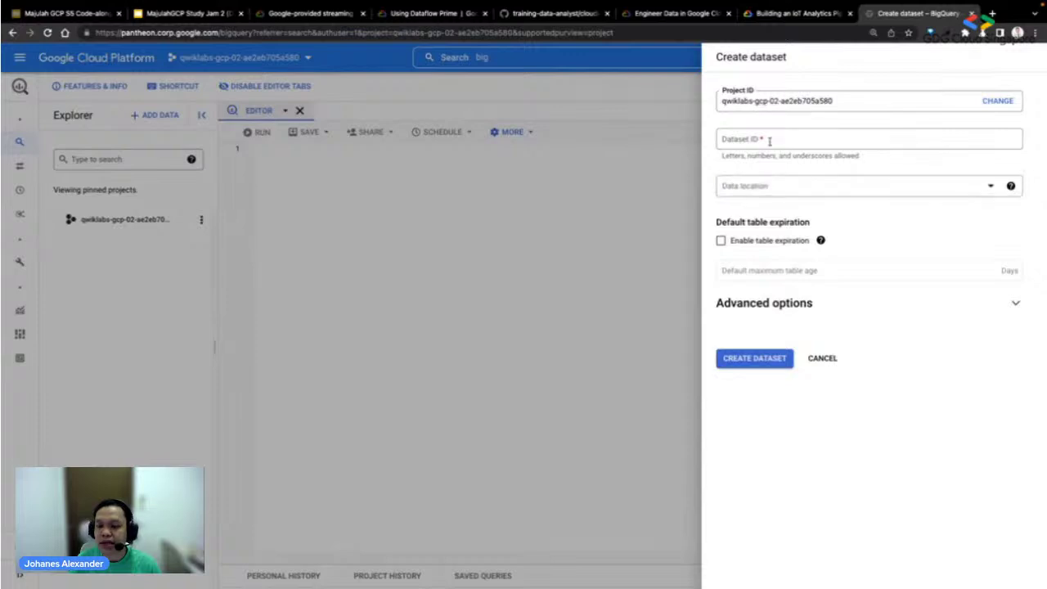
{"action": "left_click", "coordinate": [770, 141]}
{"action": "key", "text": "ctrl+v"}
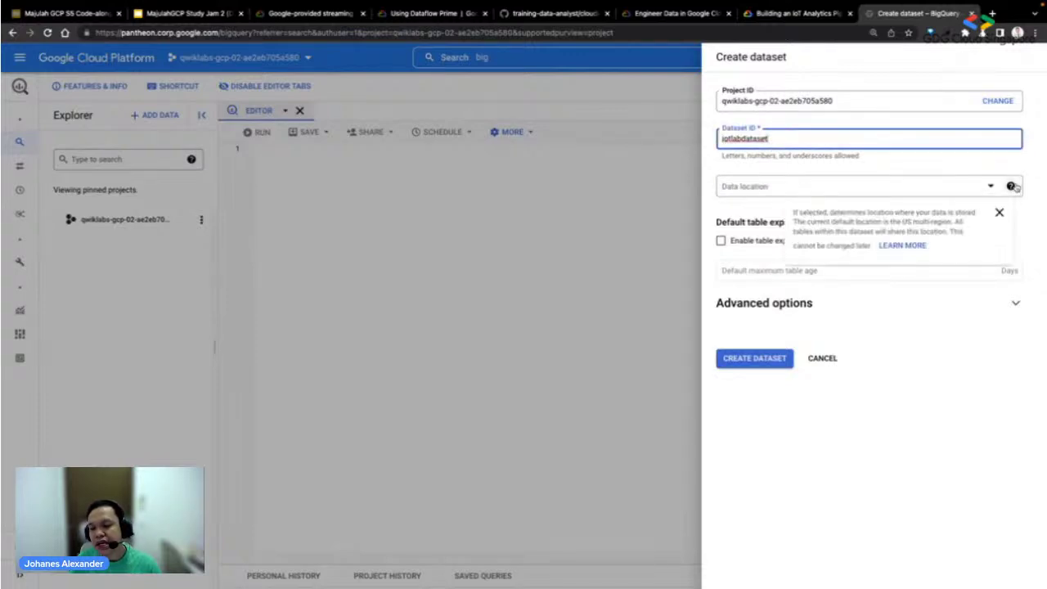
- Look through the available data locations without choosing one, and create the dataset with the remaining default settings
{"action": "left_click", "coordinate": [997, 189]}
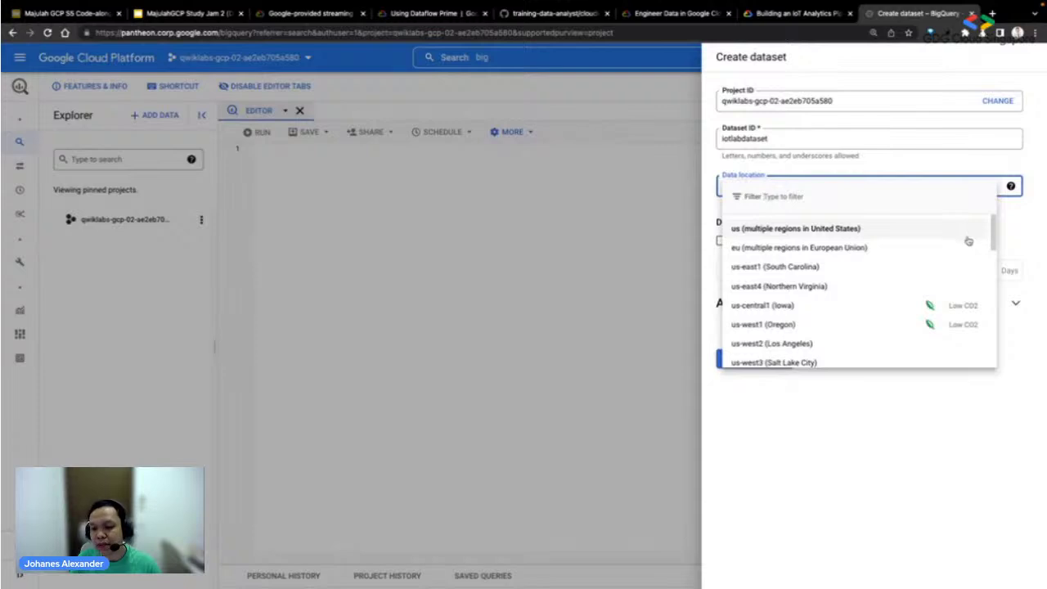
{"action": "scroll", "coordinate": [967, 241], "scroll_direction": "down", "scroll_amount": 2}
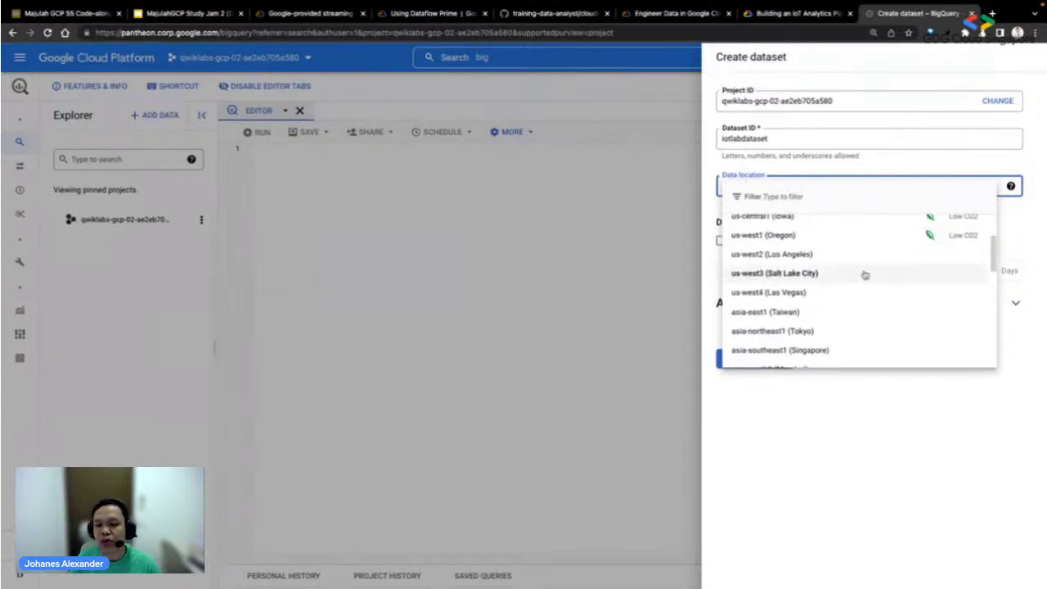
{"action": "scroll", "coordinate": [853, 285], "scroll_direction": "down", "scroll_amount": 2}
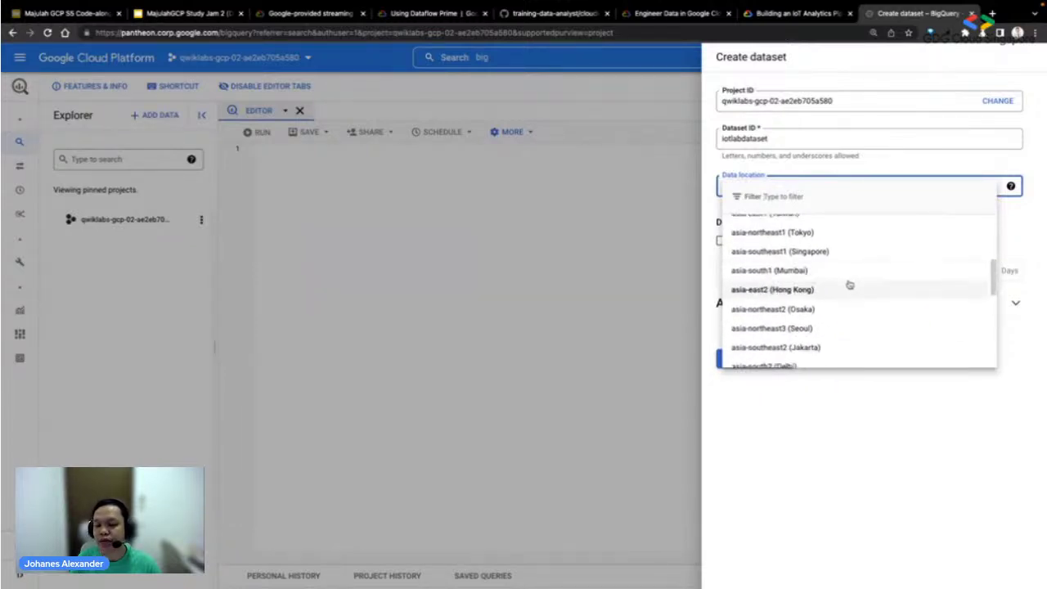
{"action": "left_click", "coordinate": [823, 399]}
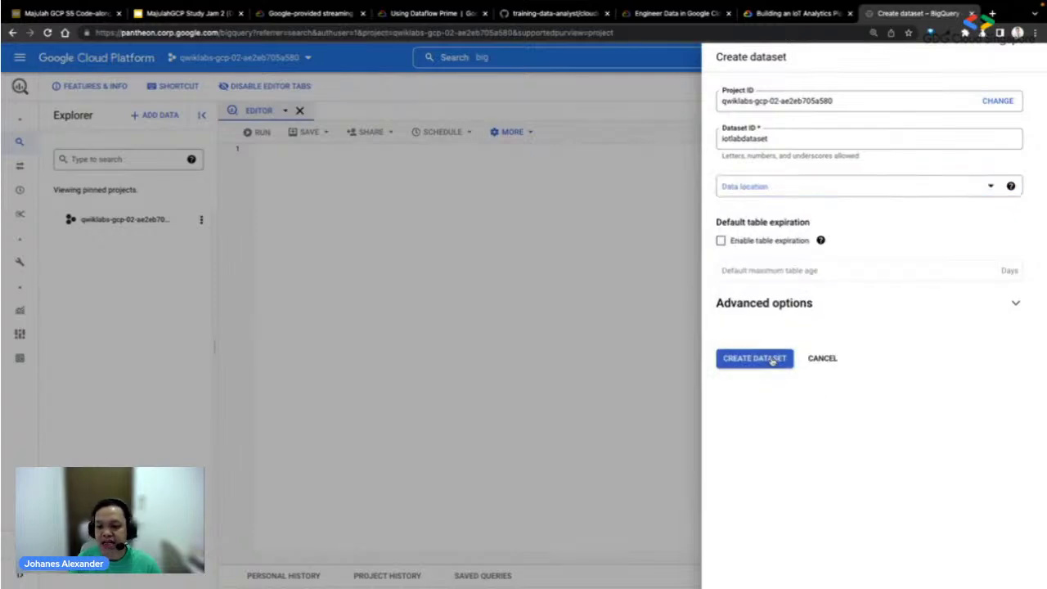
{"action": "left_click", "coordinate": [777, 359]}
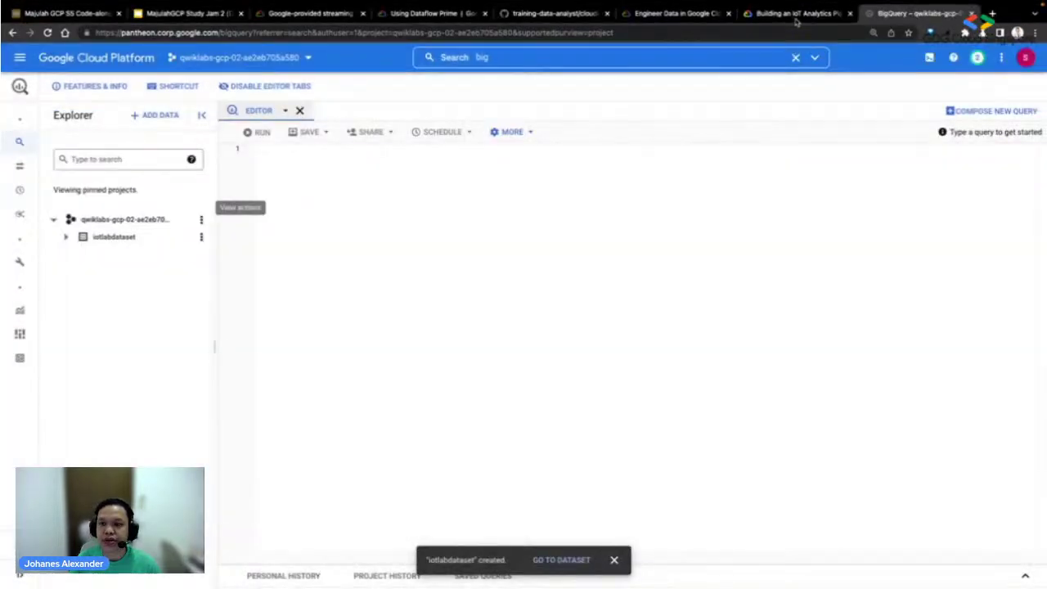
- Review the lab guide's instructions for viewing the new dataset, and open the iotlabdataset details in BigQuery
{"action": "left_click", "coordinate": [797, 40]}
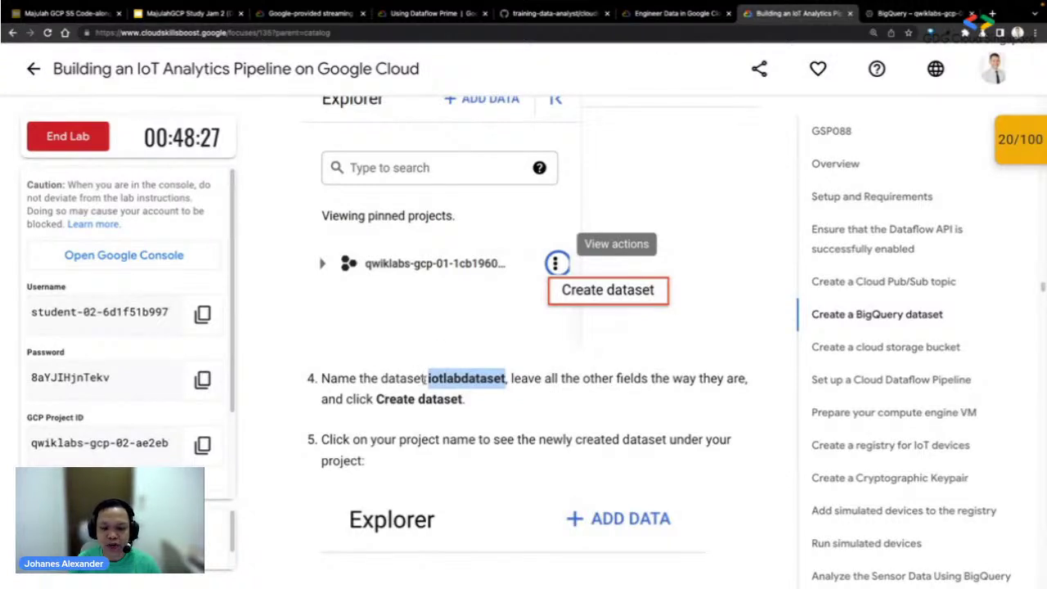
{"action": "scroll", "coordinate": [454, 381], "scroll_direction": "down", "scroll_amount": 3}
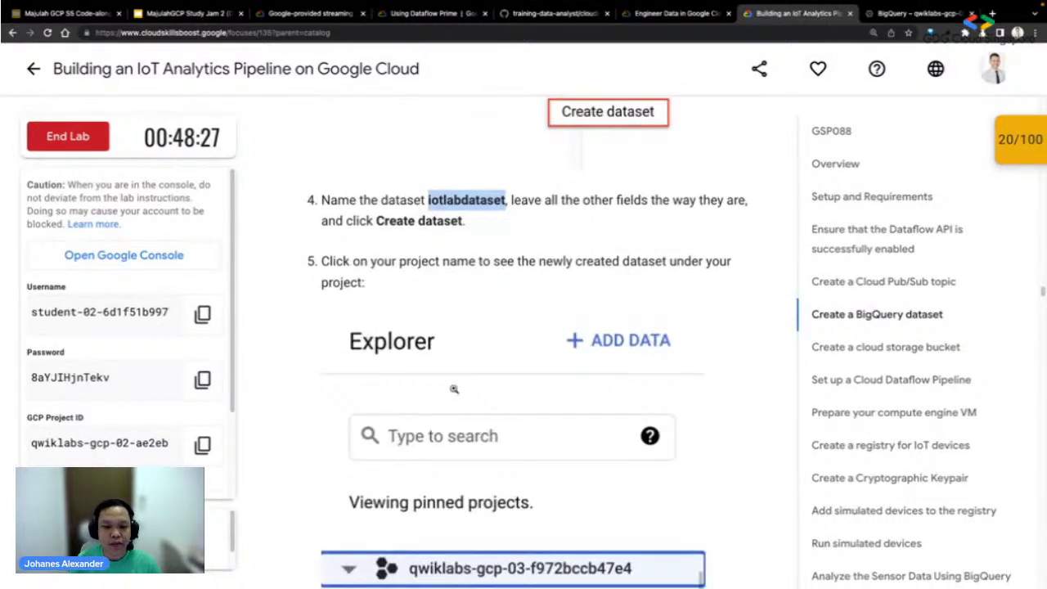
{"action": "scroll", "coordinate": [474, 362], "scroll_direction": "down", "scroll_amount": 3}
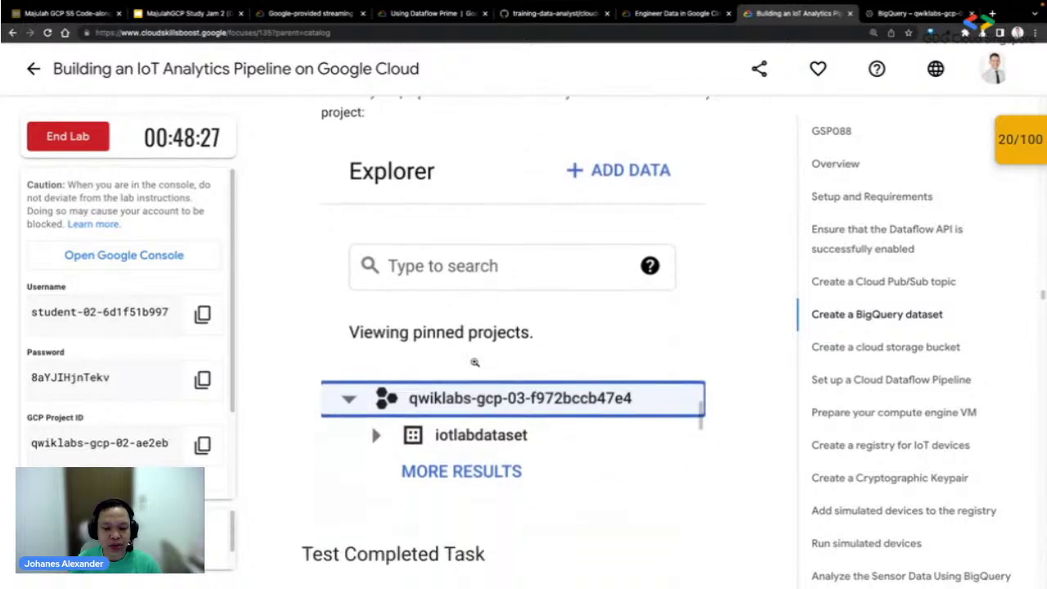
{"action": "scroll", "coordinate": [475, 362], "scroll_direction": "down", "scroll_amount": 1}
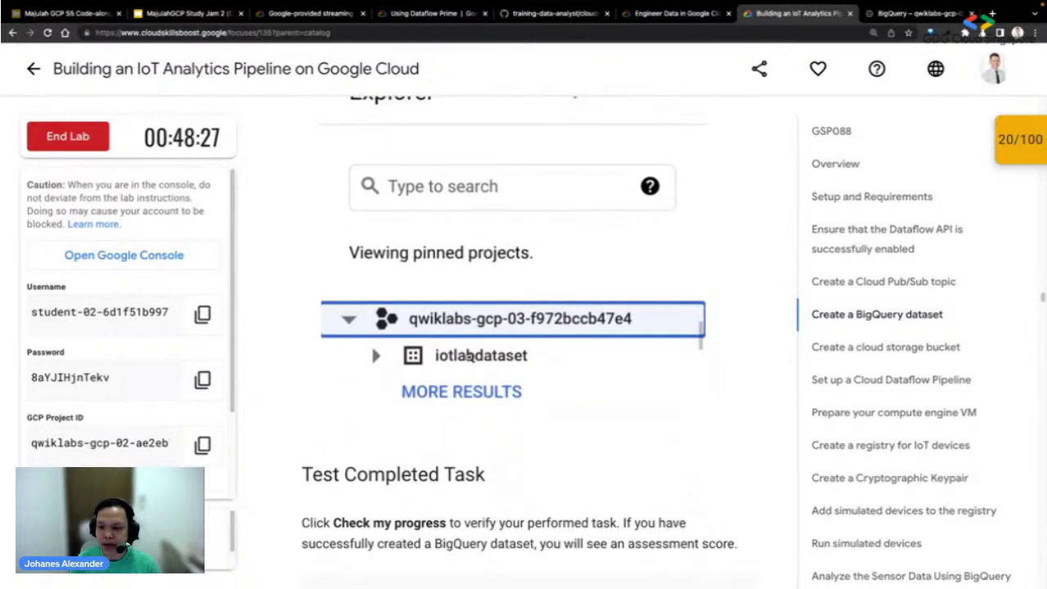
{"action": "scroll", "coordinate": [592, 381], "scroll_direction": "down", "scroll_amount": 3}
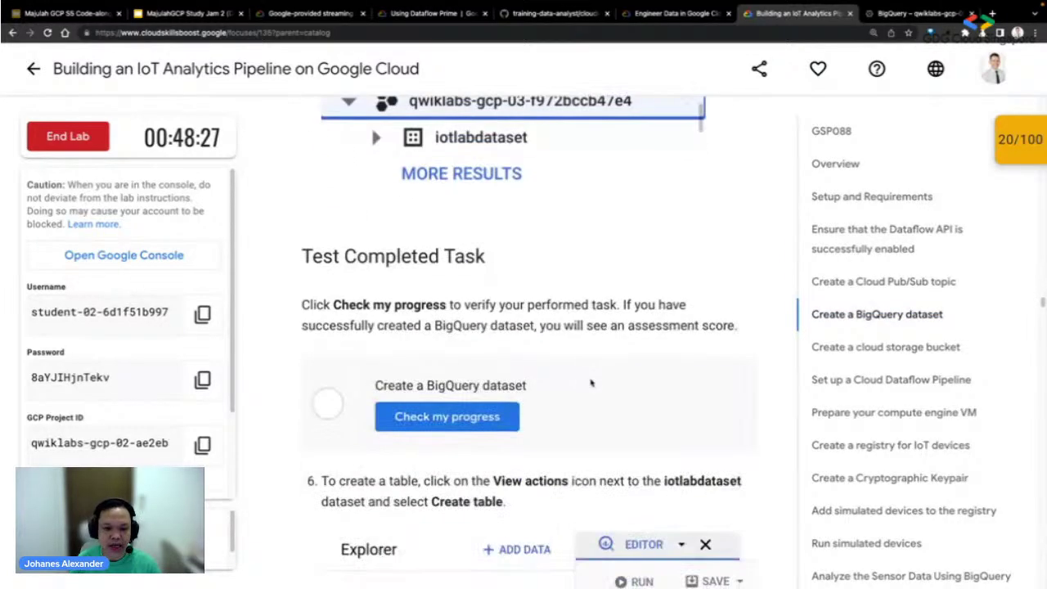
{"action": "left_click", "coordinate": [937, 14]}
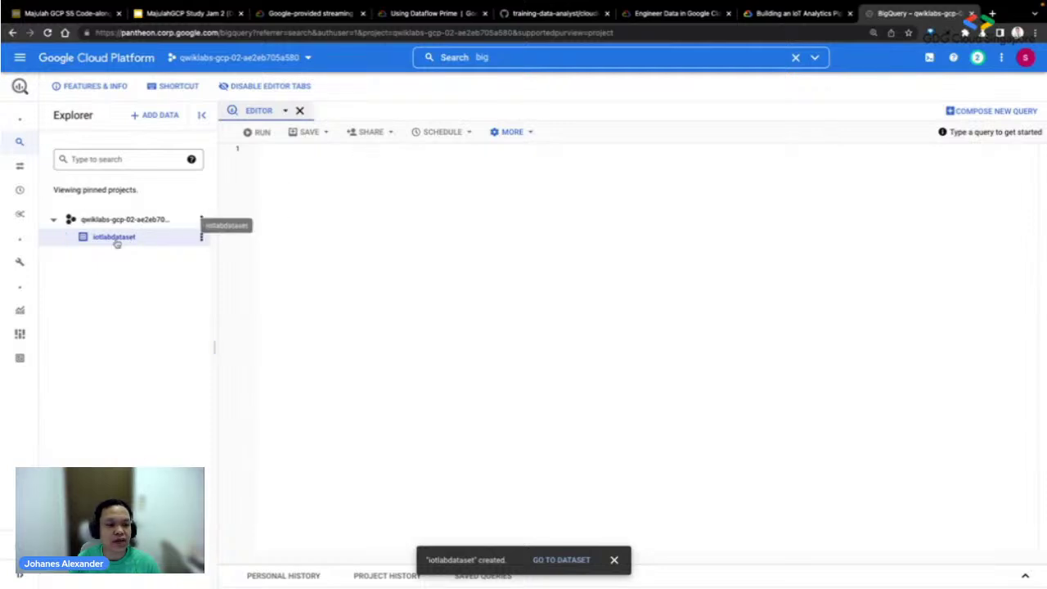
{"action": "left_click", "coordinate": [201, 237]}
{"action": "left_click", "coordinate": [222, 258]}
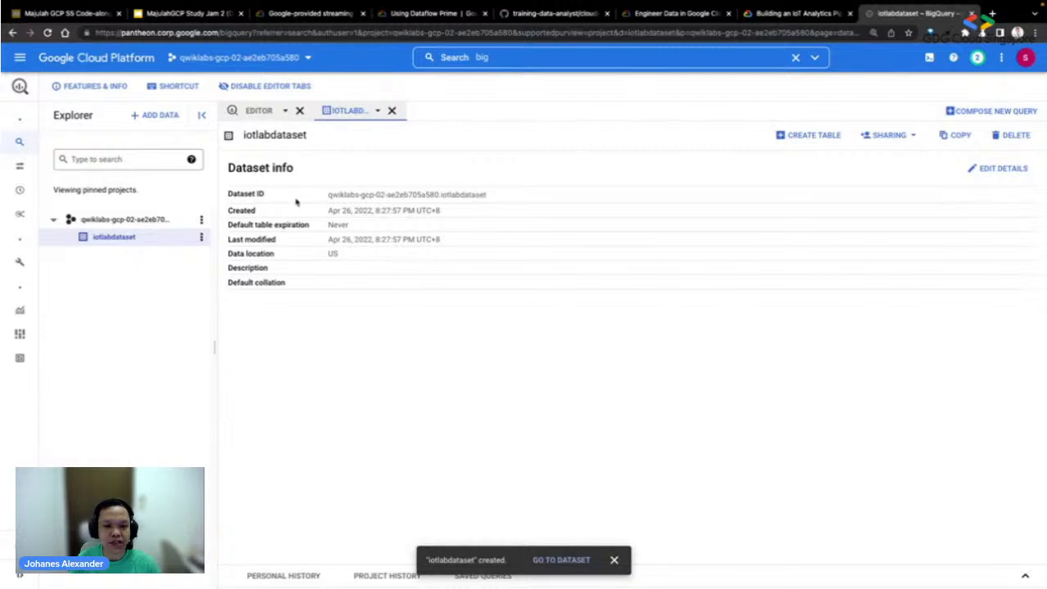
- Return to the lab guide and check the progress of the "Create a BigQuery dataset" task
{"action": "left_click", "coordinate": [830, 16]}
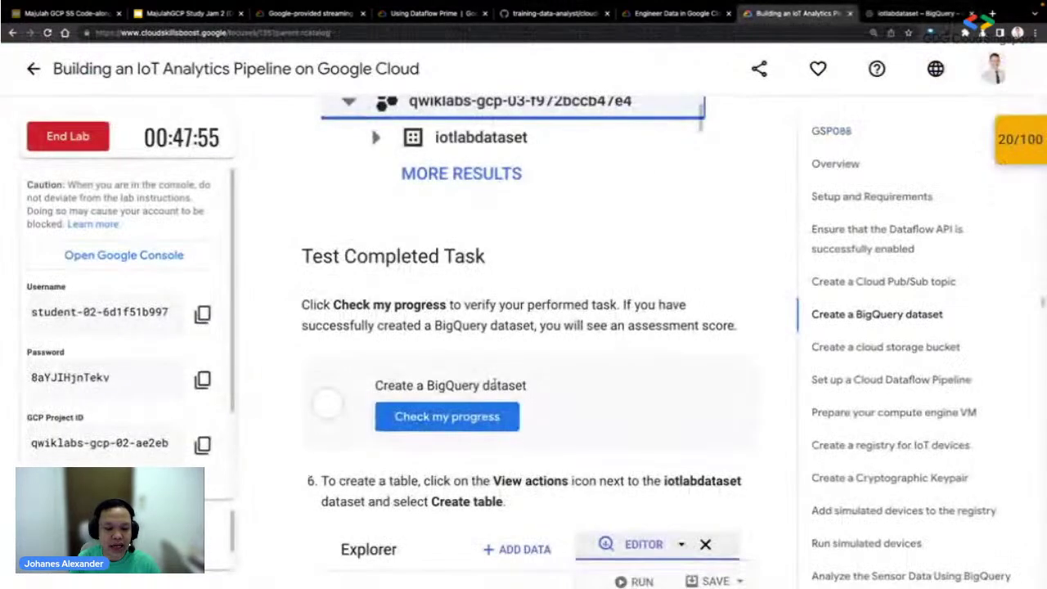
{"action": "left_click", "coordinate": [448, 416]}
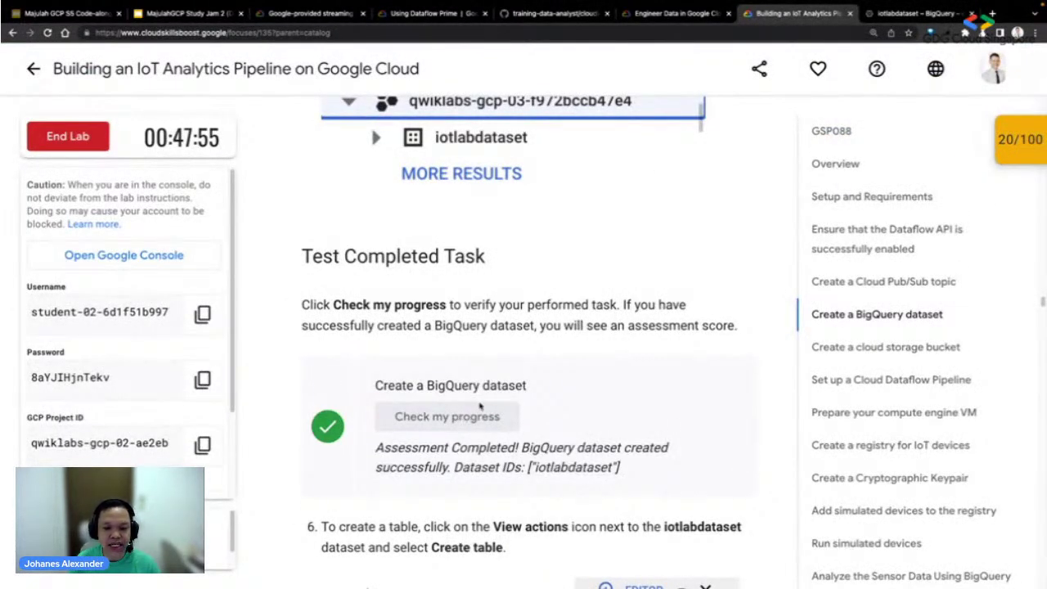
{"action": "scroll", "coordinate": [473, 414], "scroll_direction": "down", "scroll_amount": 1}
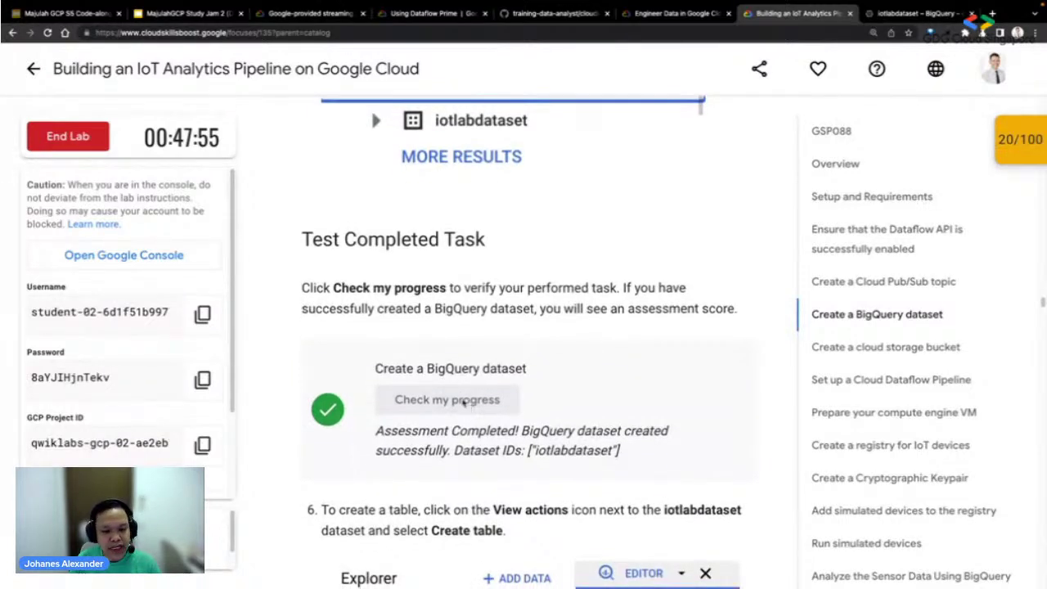
{"action": "scroll", "coordinate": [463, 407], "scroll_direction": "down", "scroll_amount": 1}
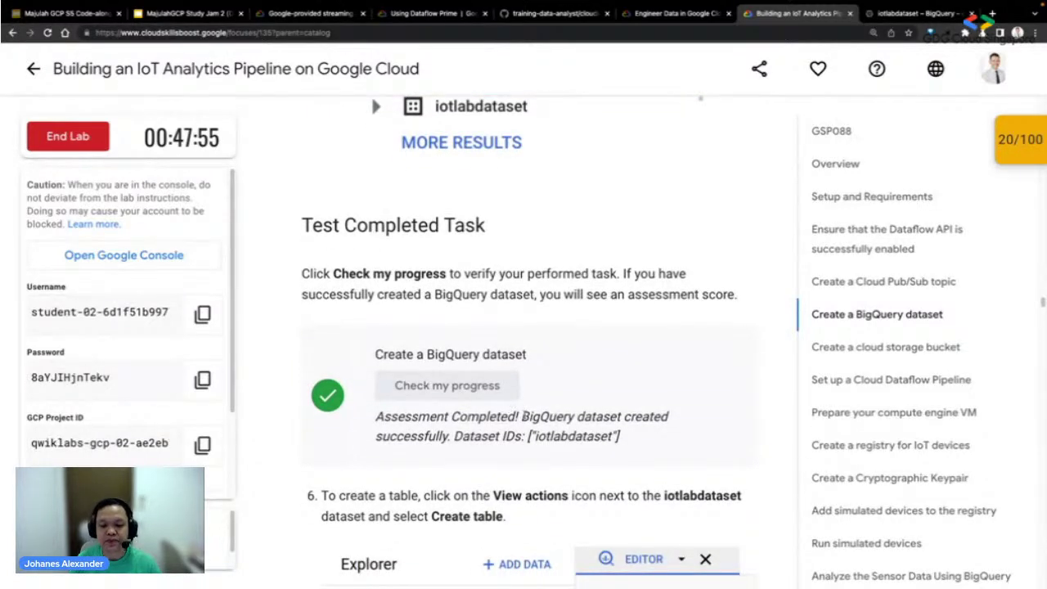
{"action": "scroll", "coordinate": [524, 417], "scroll_direction": "down", "scroll_amount": 1}
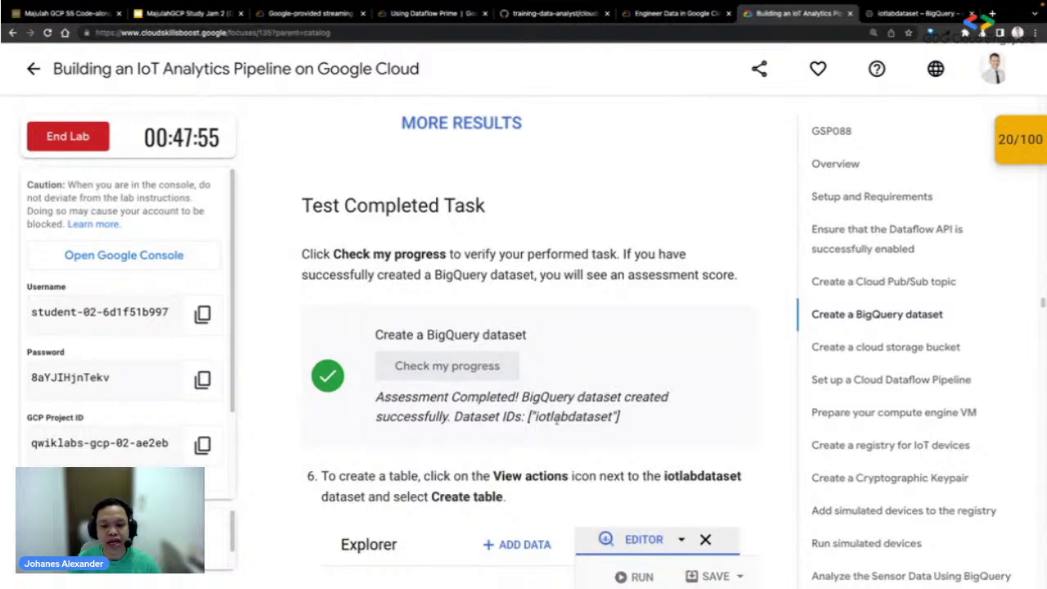
- Read the table creation instructions in the lab guide and copy the table name sensordata
{"action": "scroll", "coordinate": [565, 417], "scroll_direction": "down", "scroll_amount": 5}
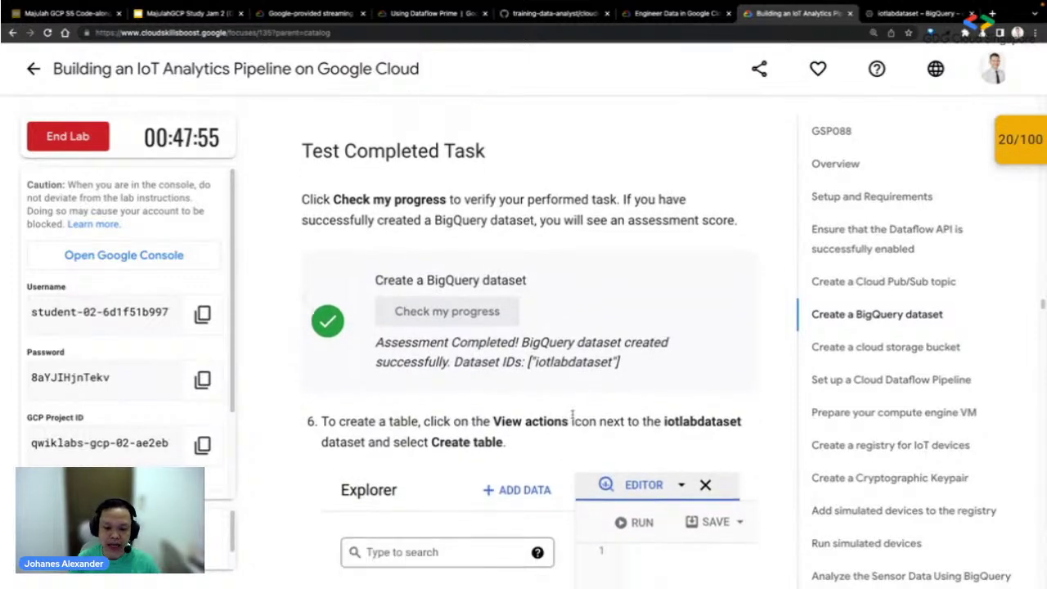
{"action": "scroll", "coordinate": [573, 418], "scroll_direction": "down", "scroll_amount": 10}
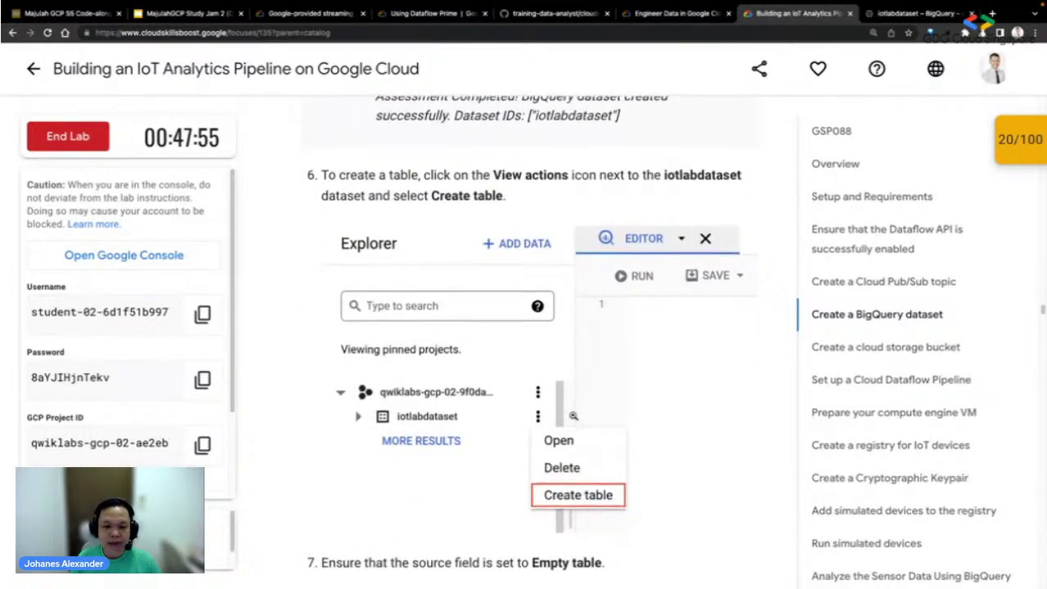
{"action": "scroll", "coordinate": [575, 417], "scroll_direction": "down", "scroll_amount": 4}
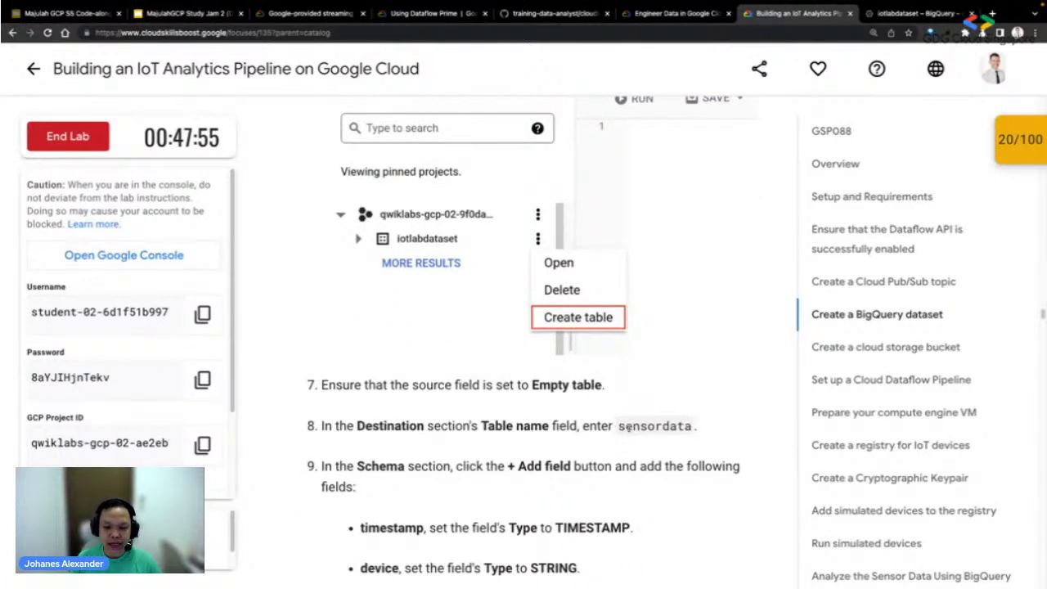
{"action": "double_click", "coordinate": [624, 426]}
{"action": "key", "text": "ctrl+c"}
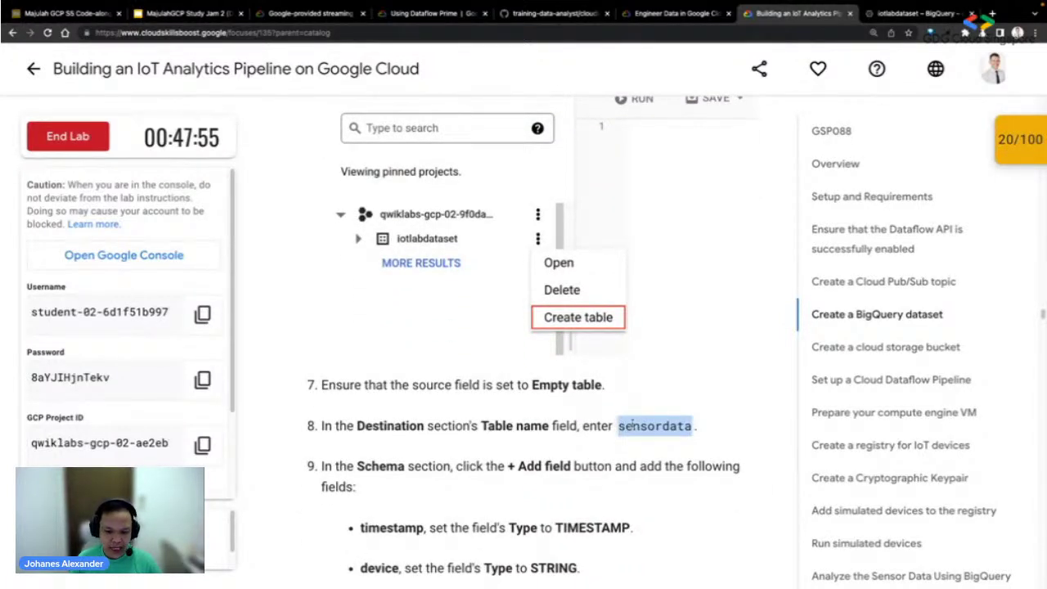
- Start creating an empty table in iotlabdataset in BigQuery and name it sensordata
{"action": "left_click", "coordinate": [880, 15]}
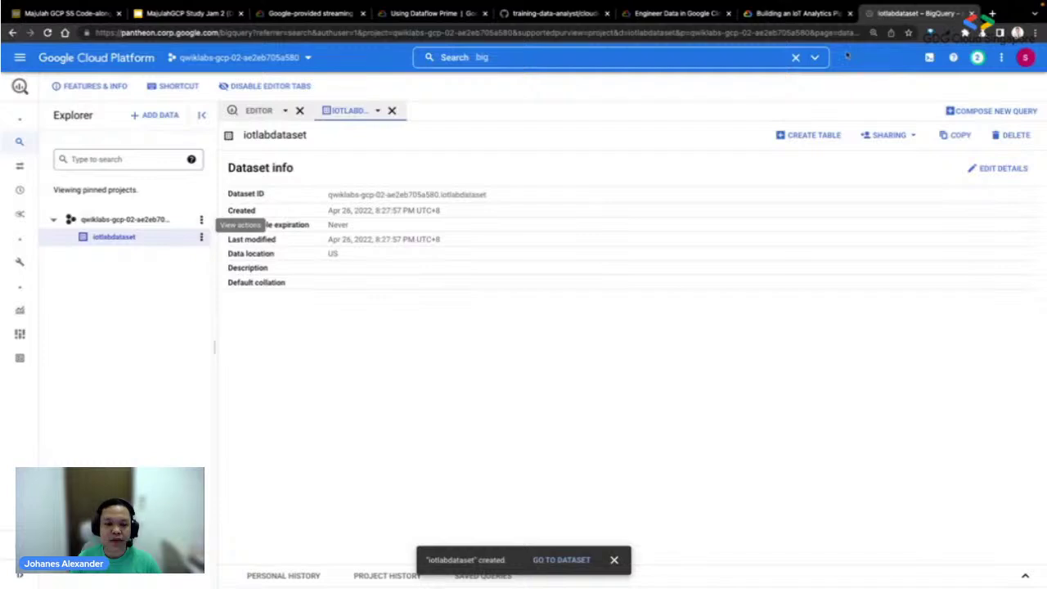
{"action": "left_click", "coordinate": [201, 236]}
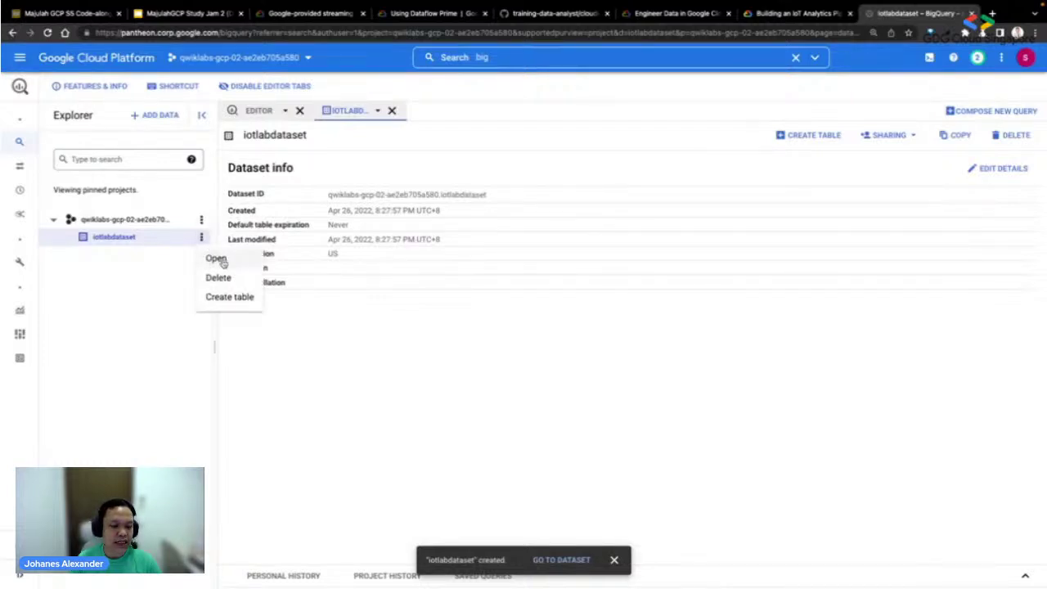
{"action": "left_click", "coordinate": [229, 298]}
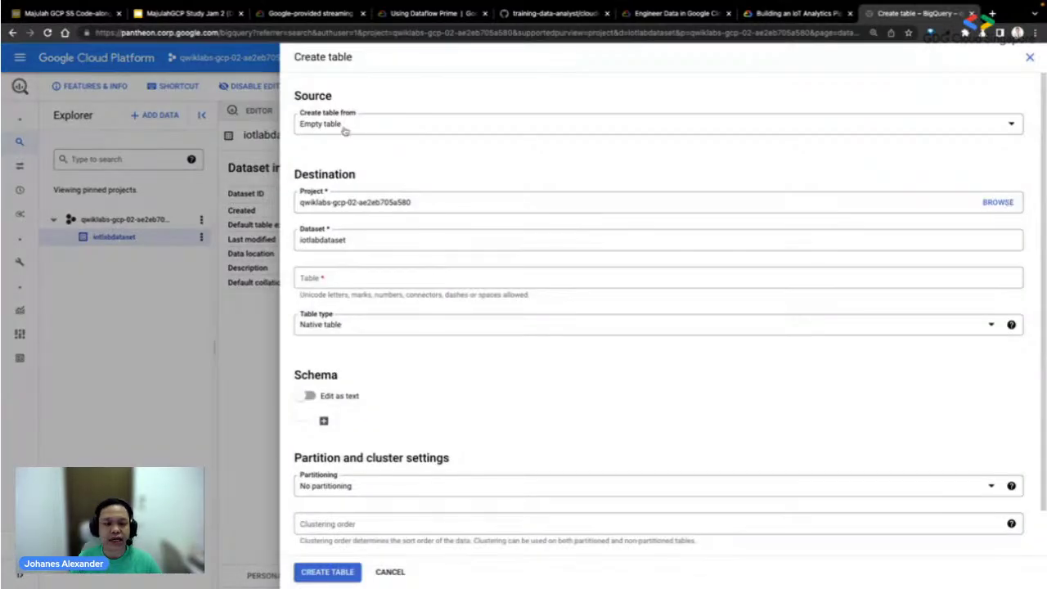
{"action": "left_click", "coordinate": [322, 278]}
{"action": "key", "text": "ctrl+v"}
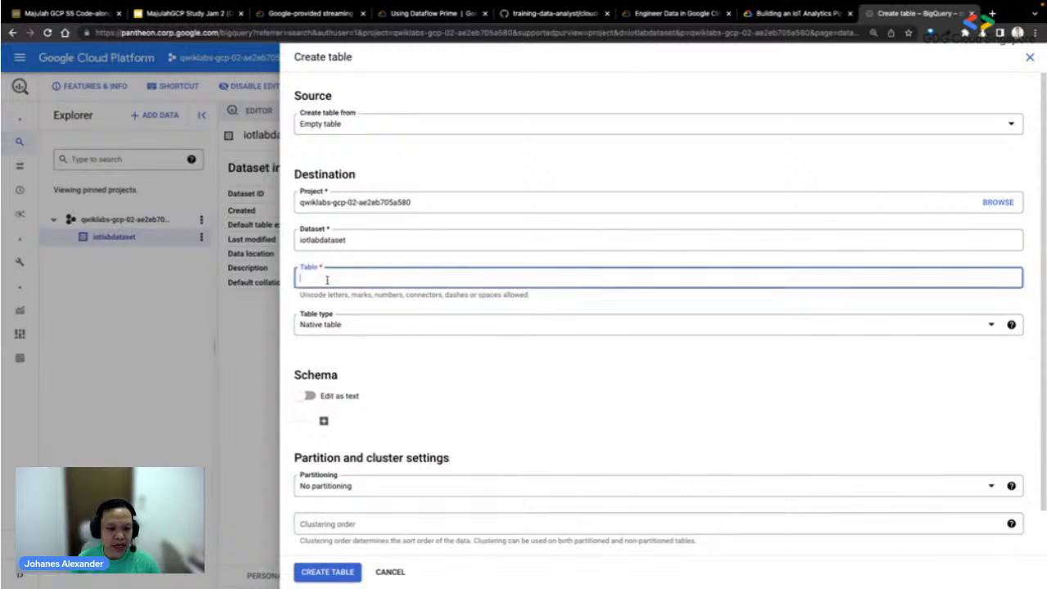
- Copy the field name timestamp from the lab guide and add it as the table's first schema field
{"action": "left_click", "coordinate": [806, 23]}
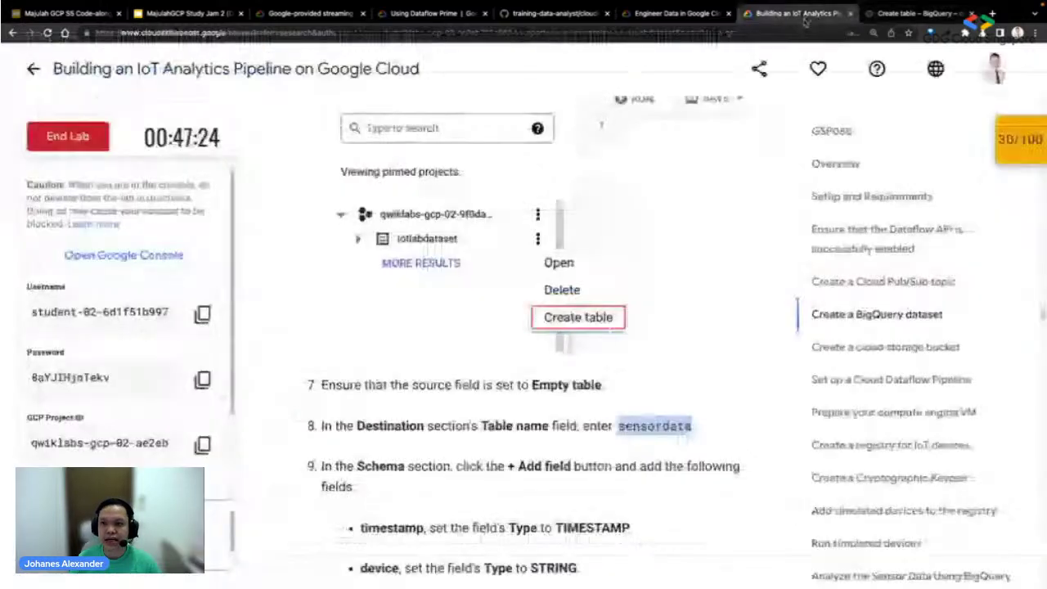
{"action": "scroll", "coordinate": [626, 361], "scroll_direction": "down", "scroll_amount": 2}
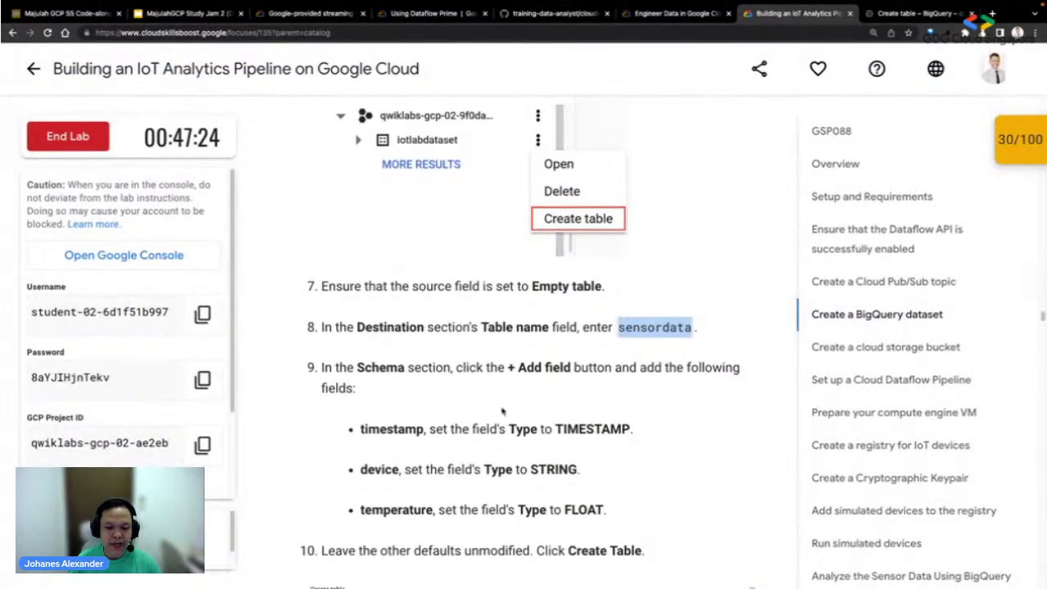
{"action": "double_click", "coordinate": [405, 429]}
{"action": "key", "text": "ctrl+c"}
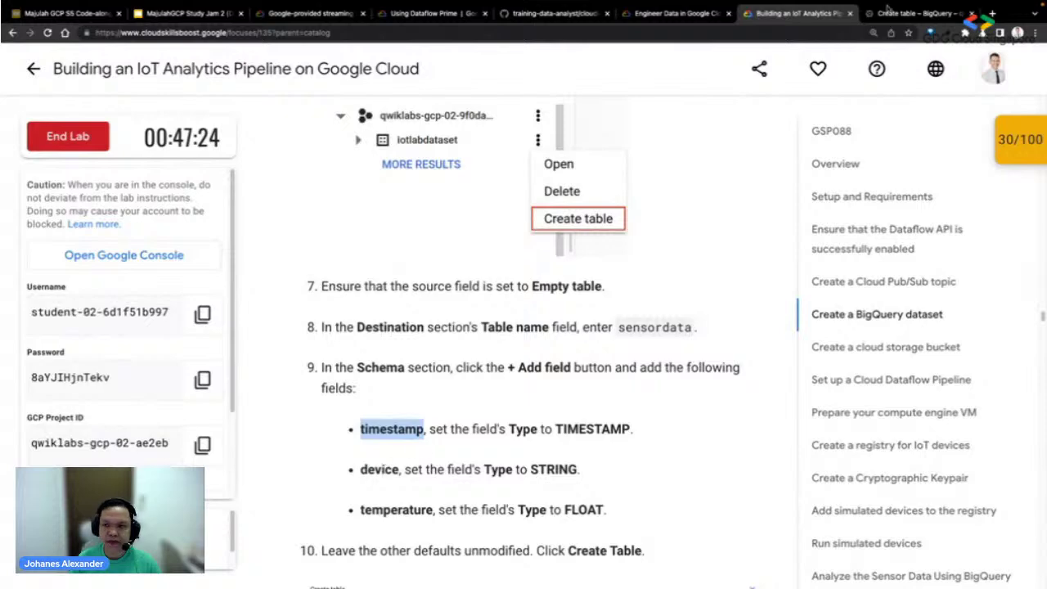
{"action": "left_click", "coordinate": [888, 9]}
{"action": "left_click", "coordinate": [326, 422]}
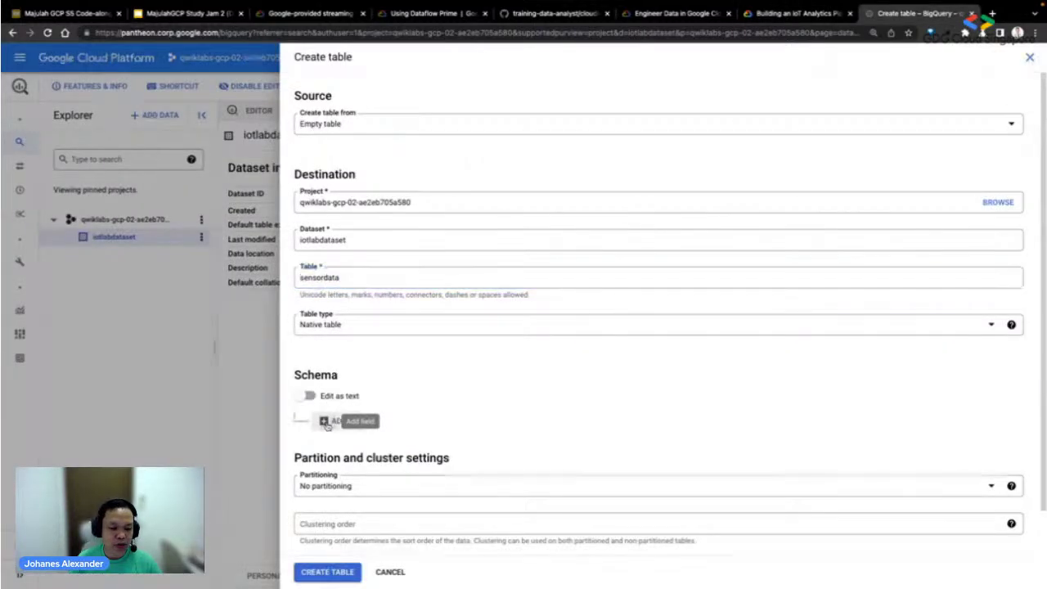
{"action": "key", "text": "ctrl+v"}
- Add two more schema fields and name the second one device, copied from the lab guide
{"action": "left_click", "coordinate": [341, 451]}
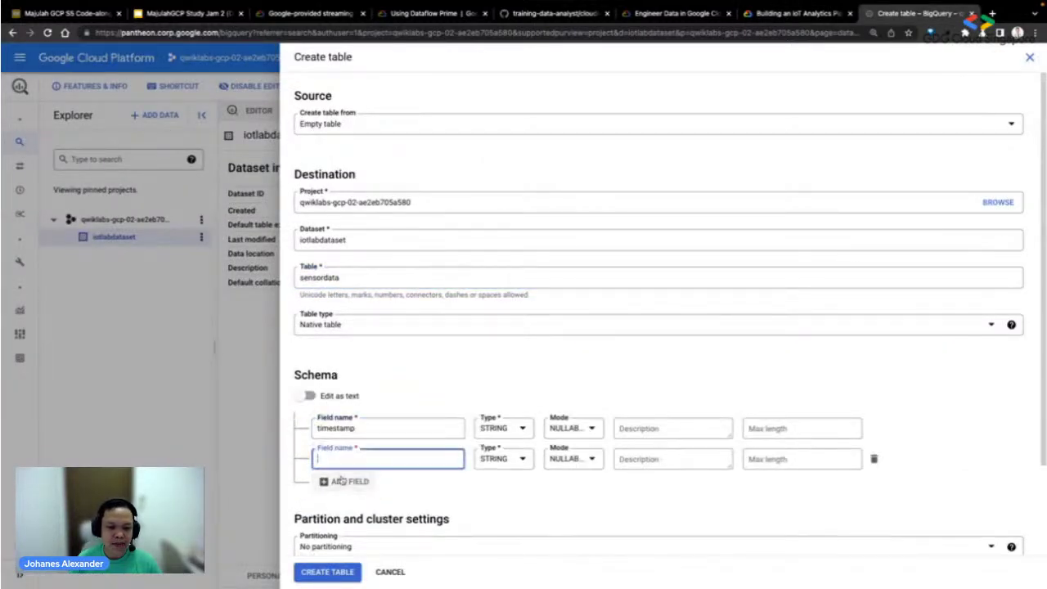
{"action": "left_click", "coordinate": [339, 481]}
{"action": "left_click", "coordinate": [794, 13]}
{"action": "double_click", "coordinate": [379, 470]}
{"action": "key", "text": "ctrl+c"}
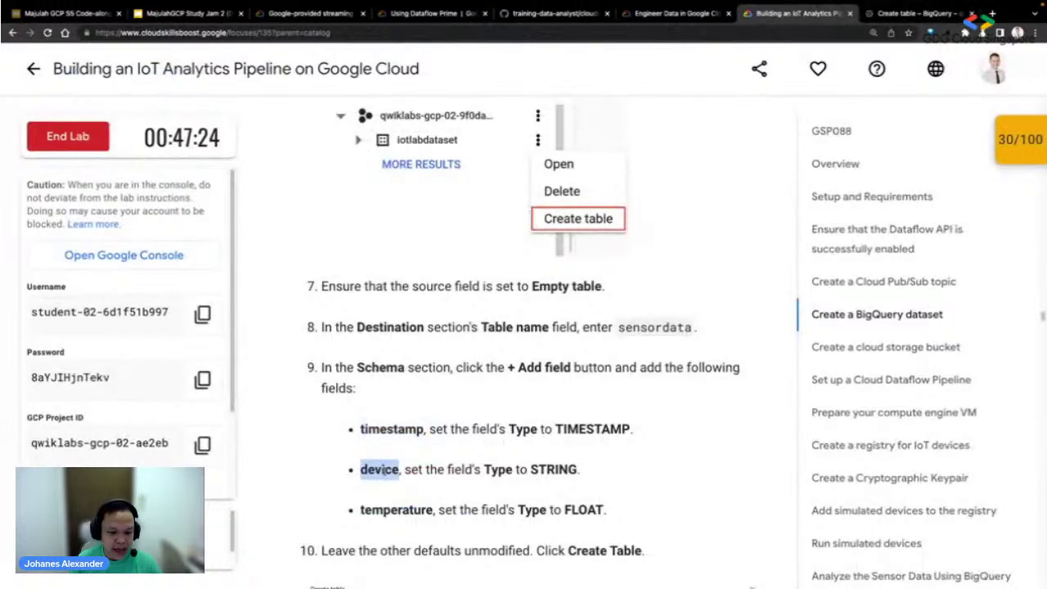
{"action": "left_click", "coordinate": [895, 13]}
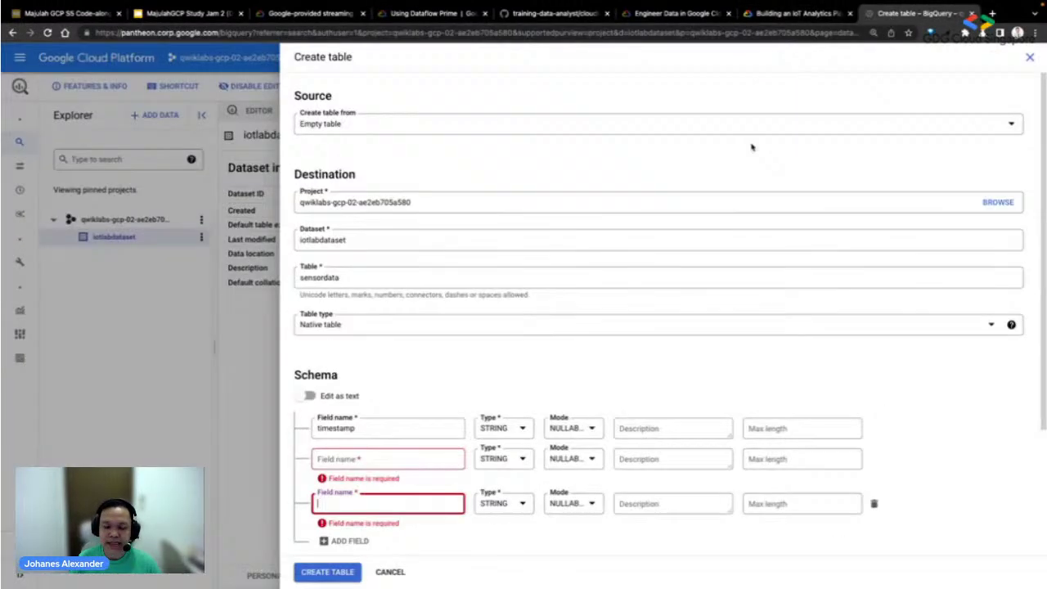
{"action": "left_click", "coordinate": [360, 459]}
{"action": "key", "text": "ctrl+v"}
- Copy the name temperature from the lab guide into the third schema field
{"action": "key", "text": "ctrl+shift+Tab"}
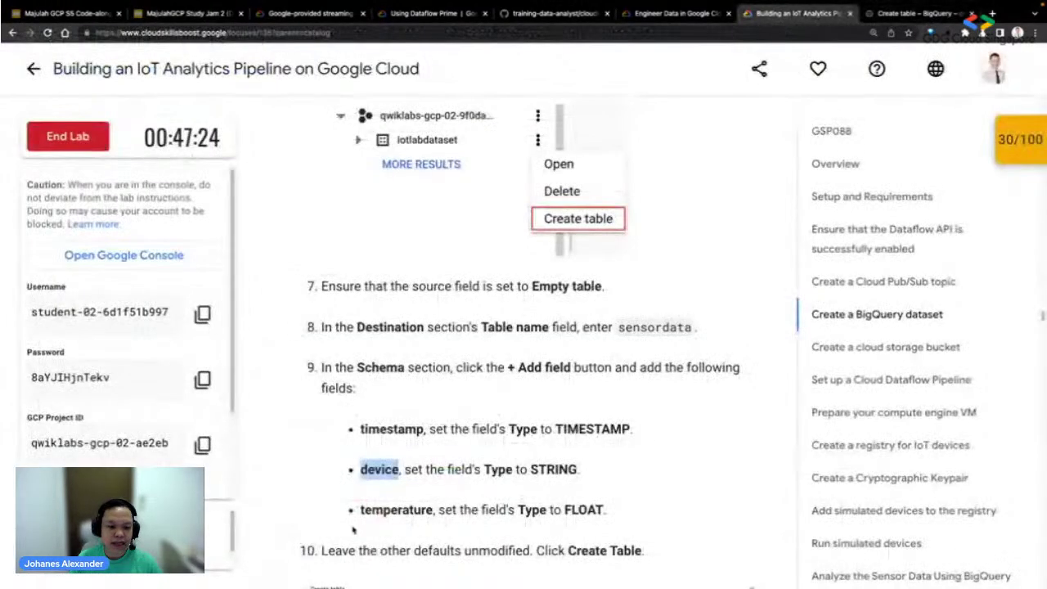
{"action": "double_click", "coordinate": [386, 511]}
{"action": "key", "text": "ctrl+c"}
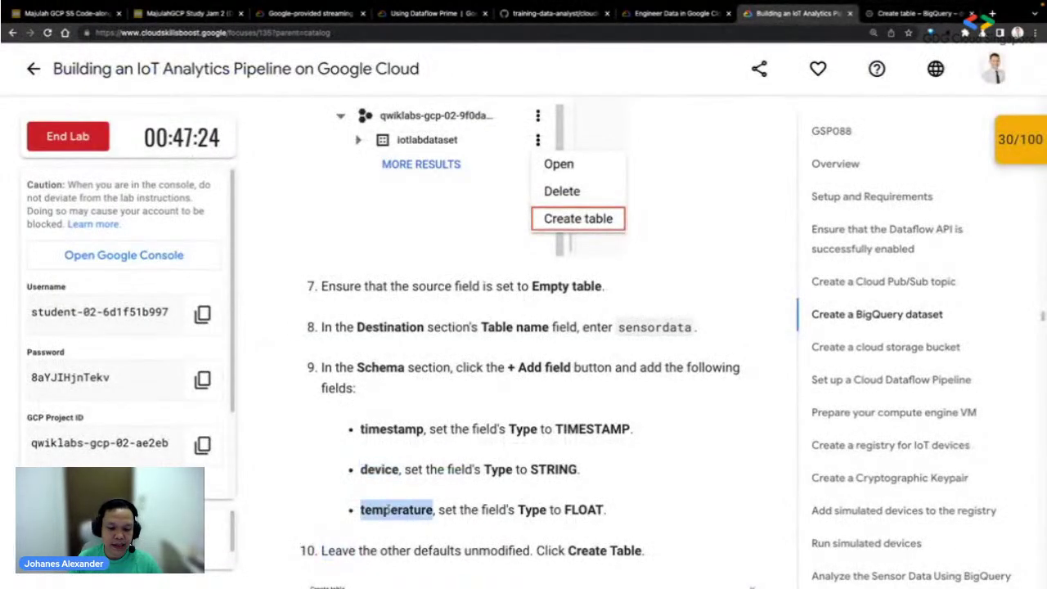
{"action": "left_click", "coordinate": [896, 13]}
{"action": "left_click", "coordinate": [369, 490]}
{"action": "key", "text": "ctrl+v"}
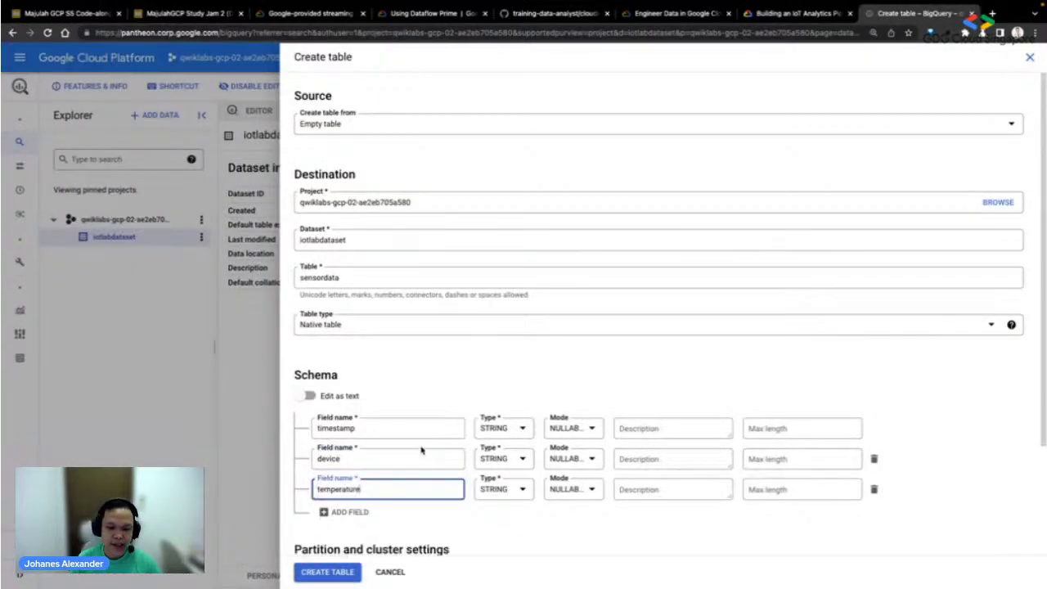
- Set the timestamp field's type to TIMESTAMP and recheck the required field types in the lab guide
{"action": "key", "text": "ctrl+shift+Tab"}
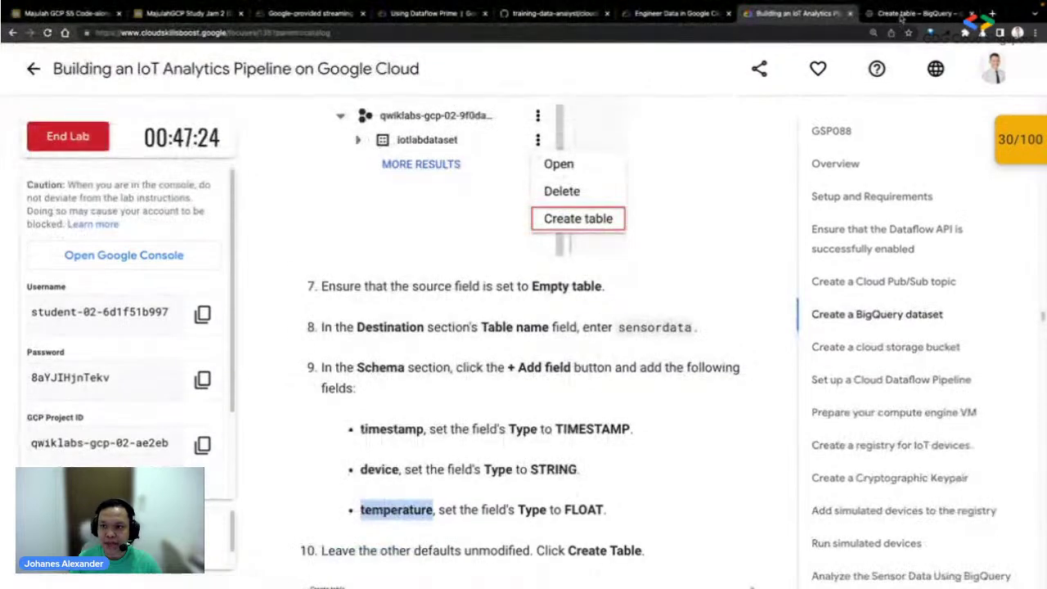
{"action": "key", "text": "ctrl+Tab"}
{"action": "left_click", "coordinate": [493, 428]}
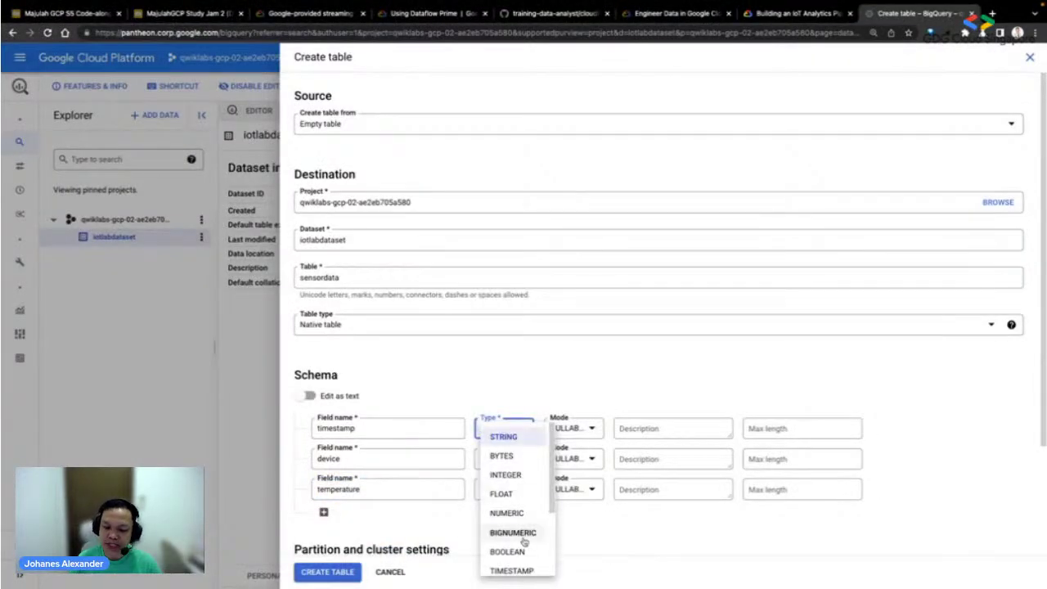
{"action": "scroll", "coordinate": [521, 540], "scroll_direction": "down", "scroll_amount": 1}
{"action": "scroll", "coordinate": [521, 565], "scroll_direction": "down", "scroll_amount": 4}
{"action": "left_click", "coordinate": [511, 469]}
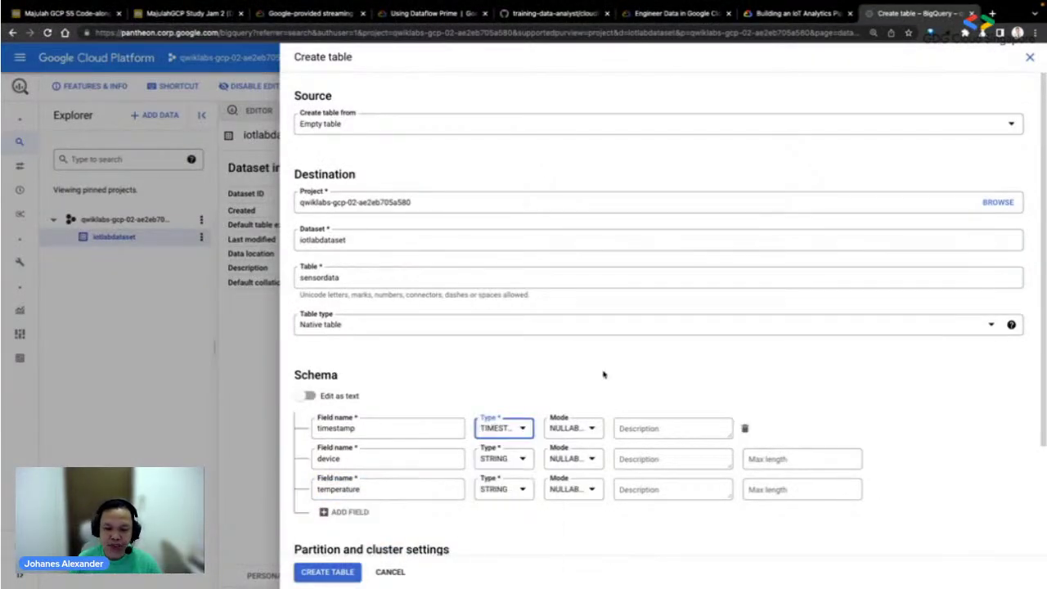
{"action": "left_click", "coordinate": [806, 14]}
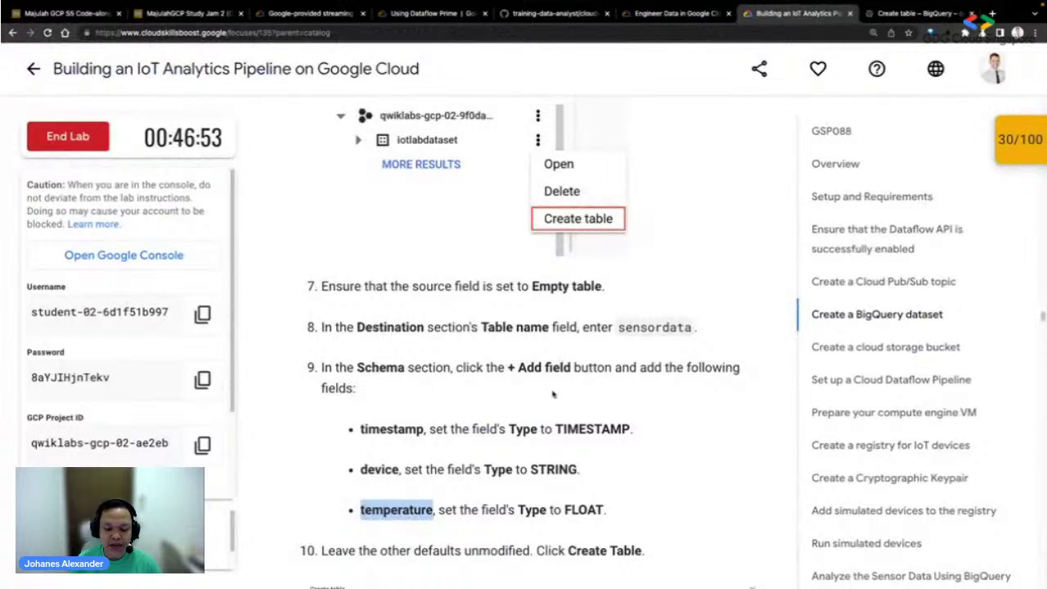
{"action": "left_click", "coordinate": [900, 15]}
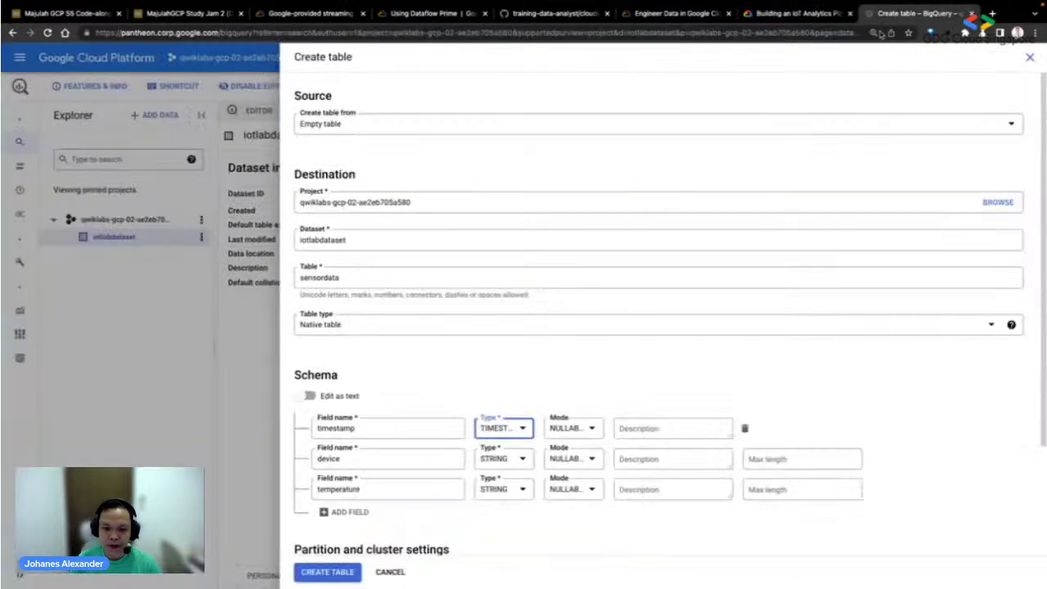
- Set the temperature field's type to FLOAT in the table schema
{"action": "left_click", "coordinate": [501, 489]}
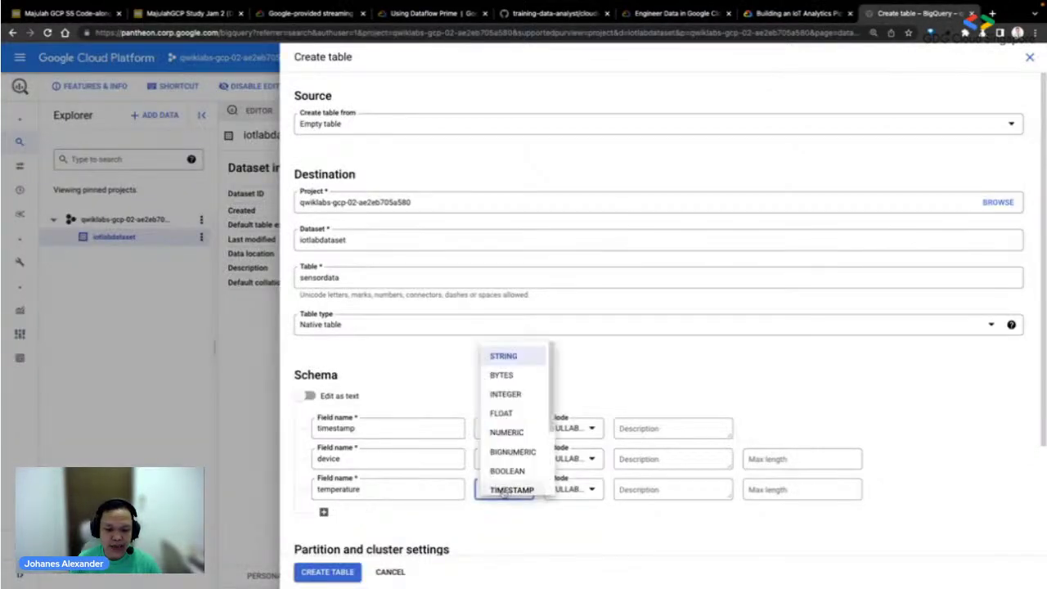
{"action": "left_click", "coordinate": [507, 413]}
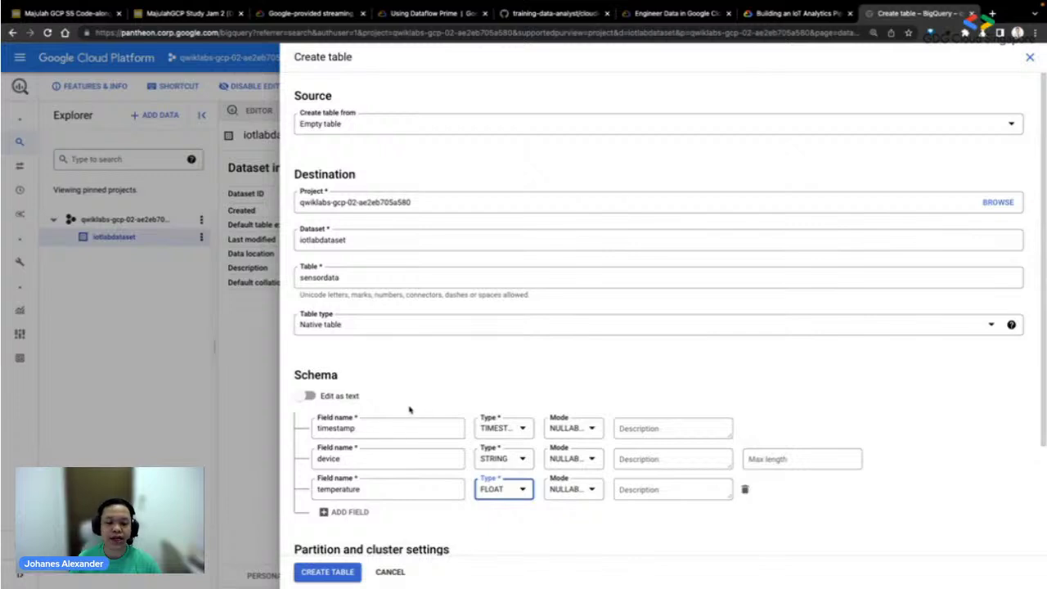
{"action": "scroll", "coordinate": [409, 413], "scroll_direction": "down", "scroll_amount": 1}
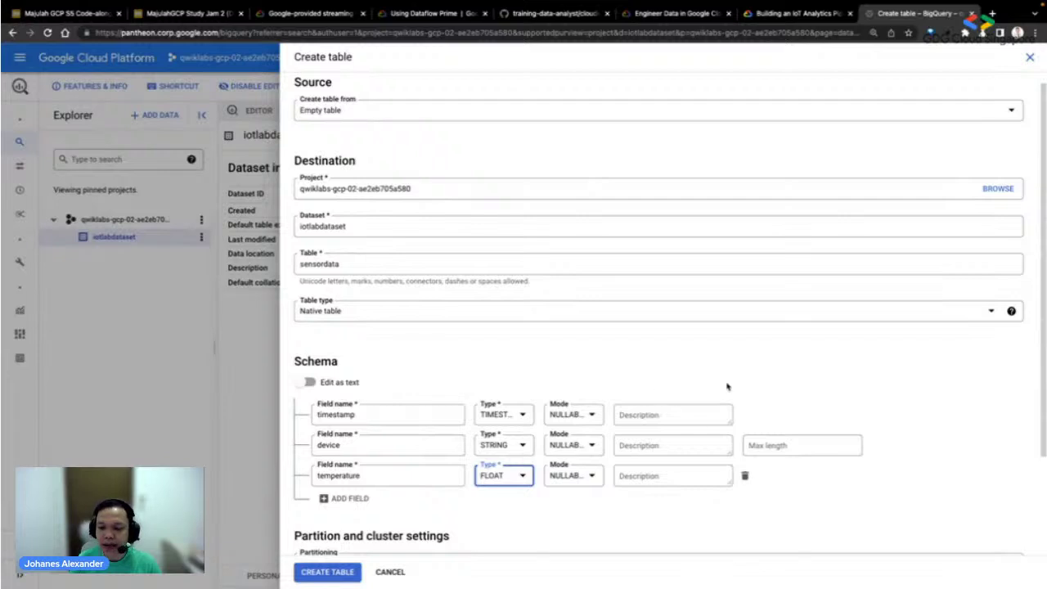
- Show the schema as text to examine the three field definitions, and return to the field-by-field view
{"action": "left_click", "coordinate": [309, 382]}
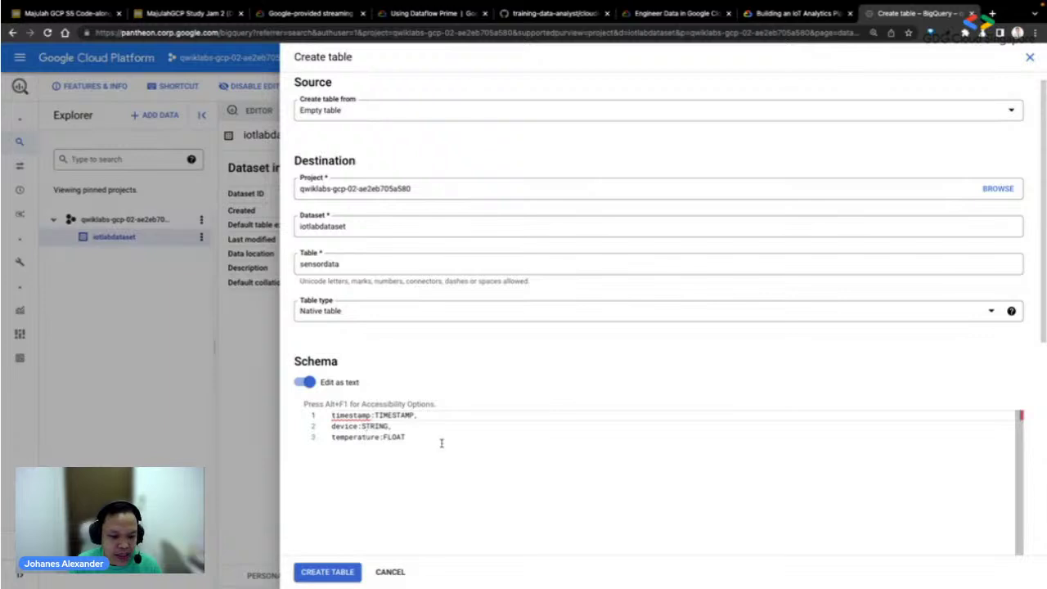
{"action": "double_click", "coordinate": [343, 415]}
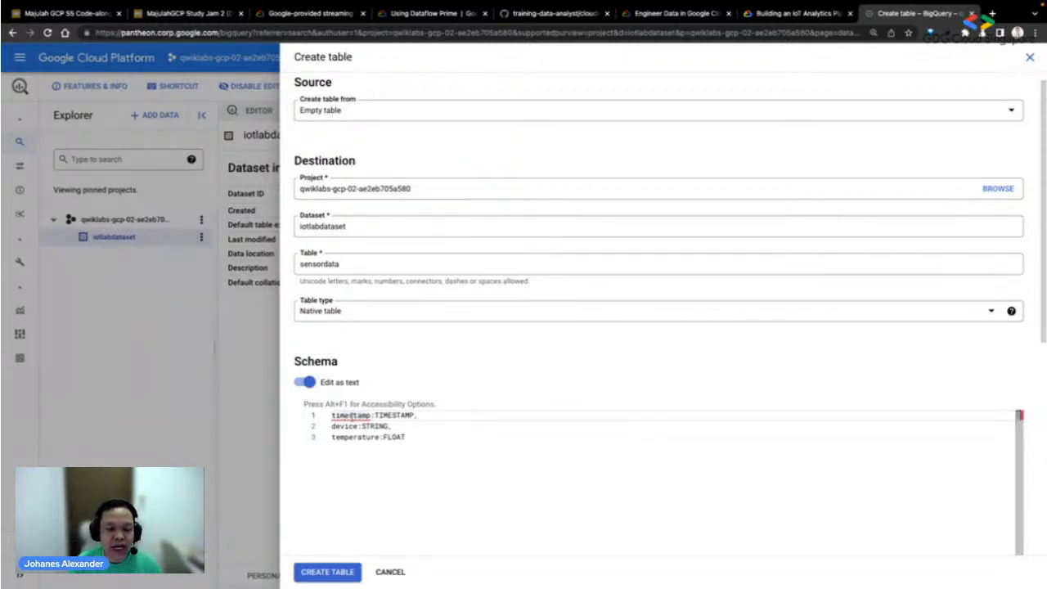
{"action": "double_click", "coordinate": [394, 414]}
{"action": "double_click", "coordinate": [345, 426]}
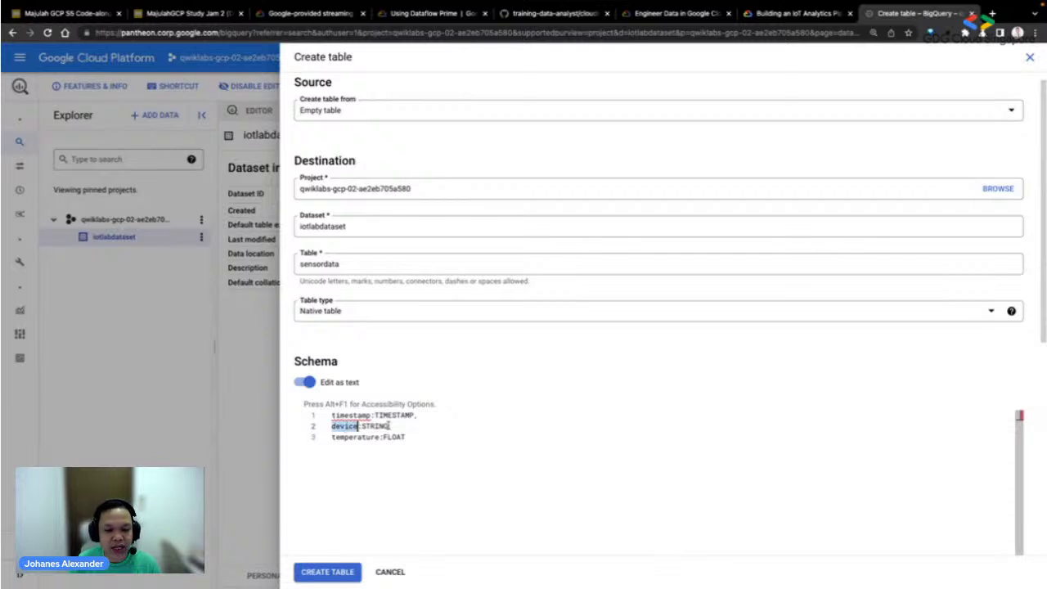
{"action": "double_click", "coordinate": [379, 426]}
{"action": "double_click", "coordinate": [358, 437]}
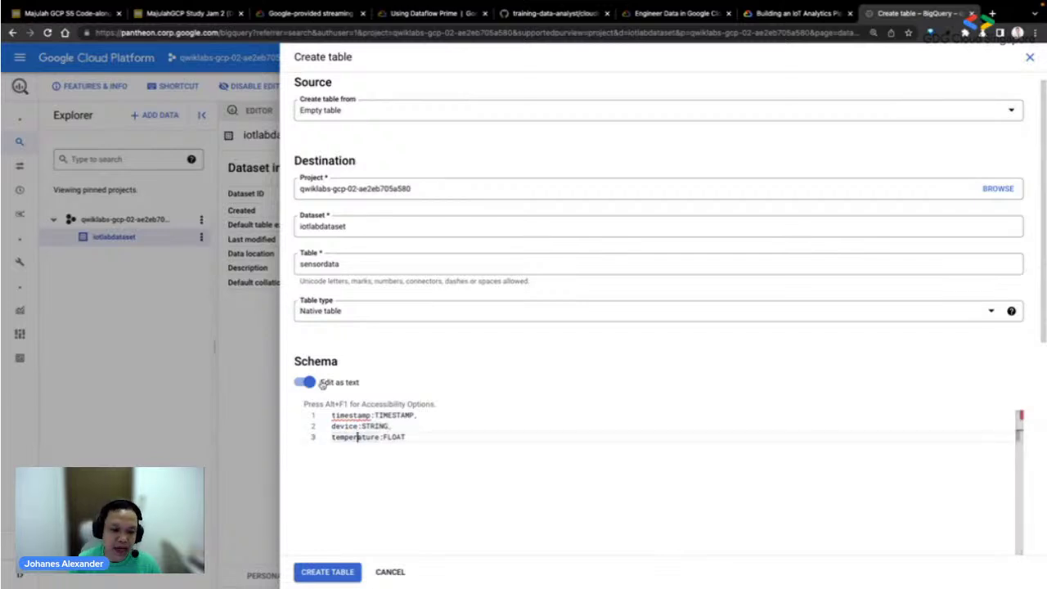
{"action": "left_click", "coordinate": [312, 383]}
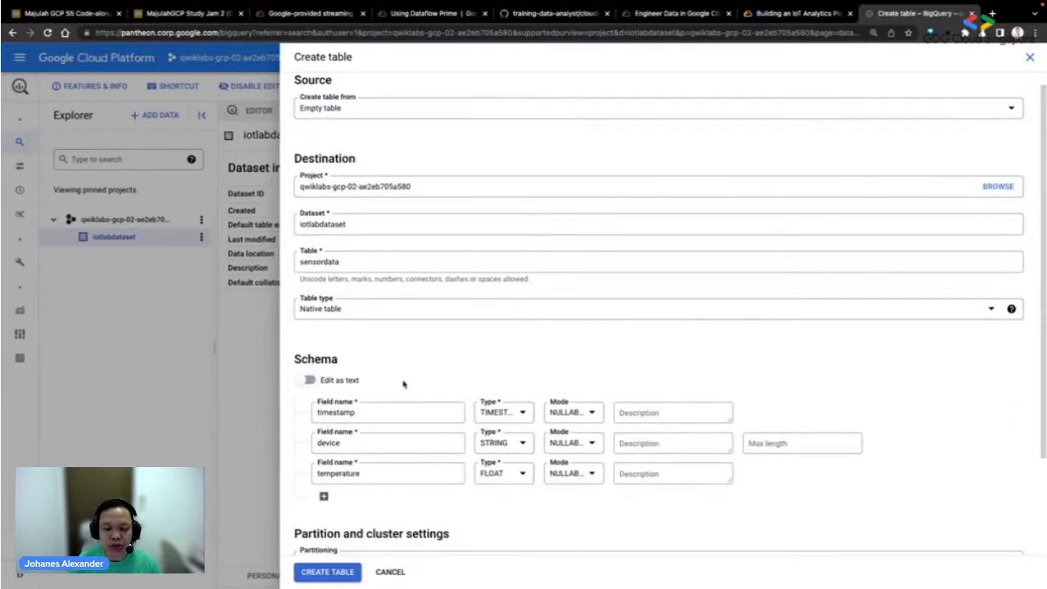
- Compare the table's schema and default settings with the lab guide's instructions and example form
{"action": "scroll", "coordinate": [403, 382], "scroll_direction": "down", "scroll_amount": 1}
{"action": "scroll", "coordinate": [511, 414], "scroll_direction": "down", "scroll_amount": 2}
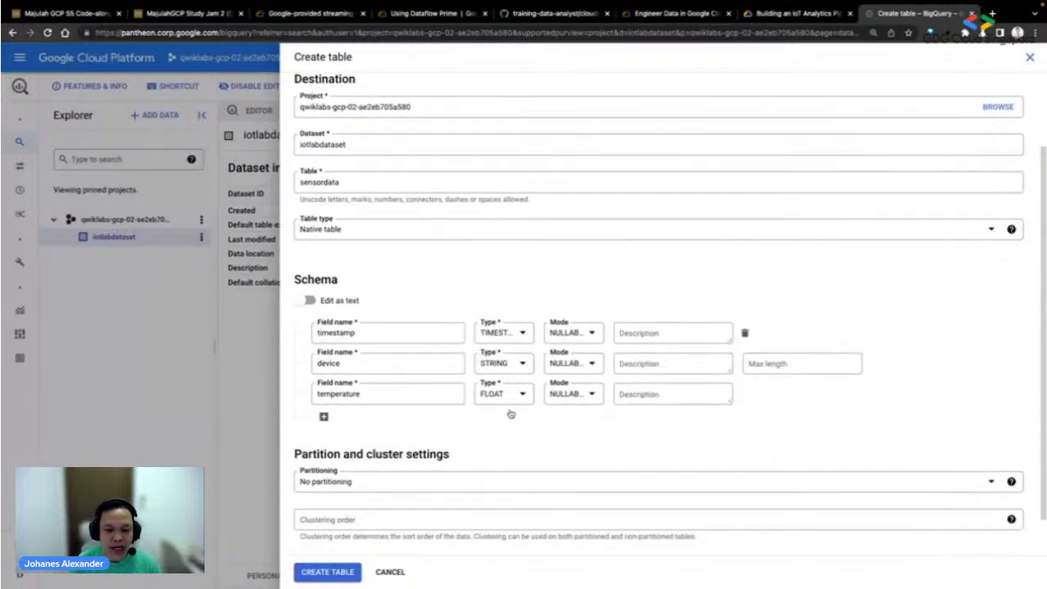
{"action": "scroll", "coordinate": [461, 431], "scroll_direction": "down", "scroll_amount": 1}
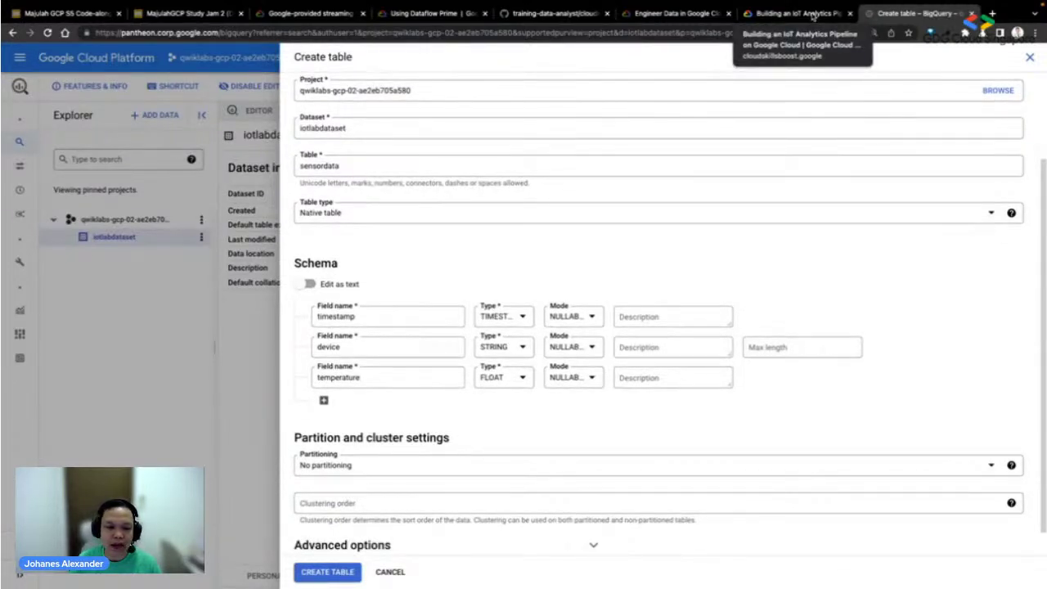
{"action": "left_click", "coordinate": [813, 15]}
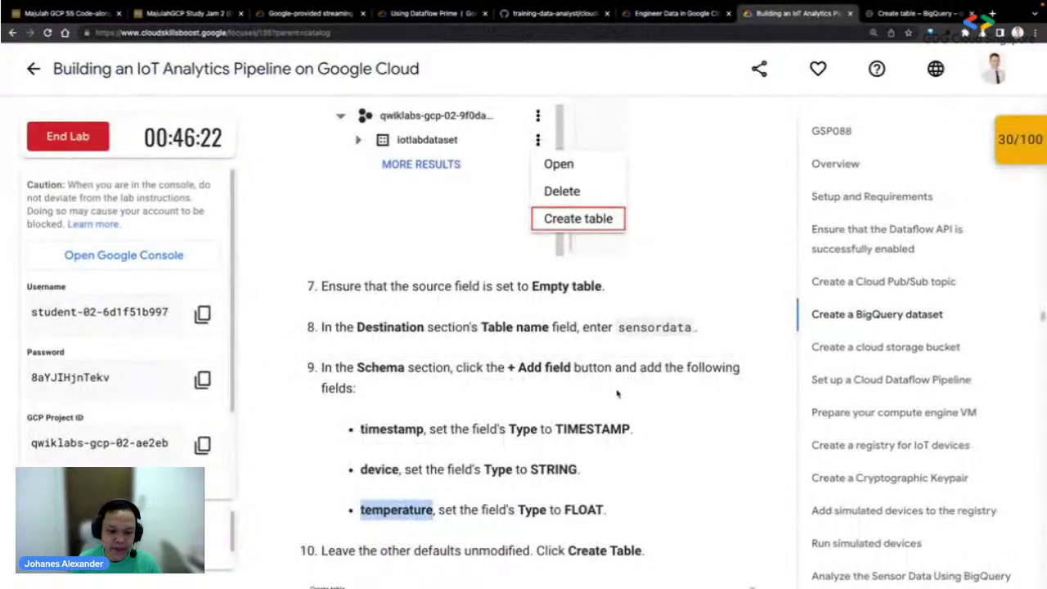
{"action": "left_click", "coordinate": [901, 15]}
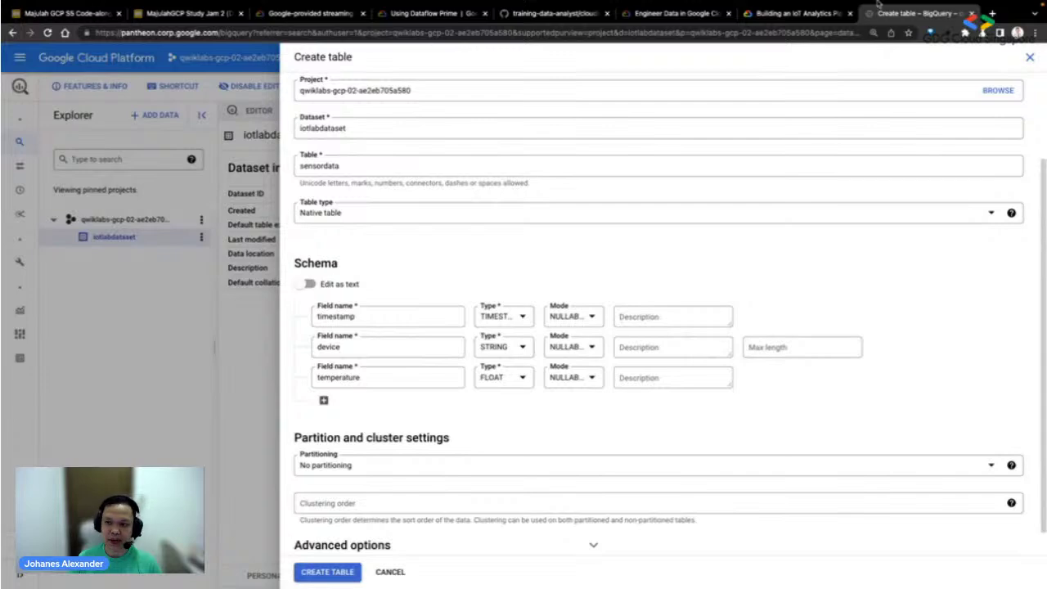
{"action": "left_click", "coordinate": [802, 14]}
{"action": "scroll", "coordinate": [643, 321], "scroll_direction": "down", "scroll_amount": 2}
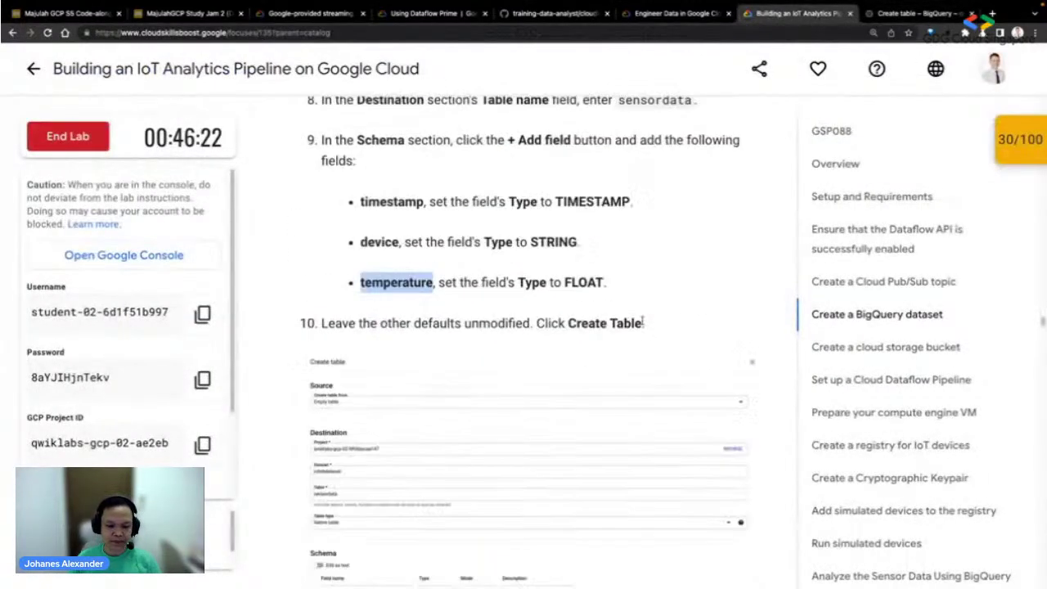
{"action": "scroll", "coordinate": [458, 336], "scroll_direction": "down", "scroll_amount": 1}
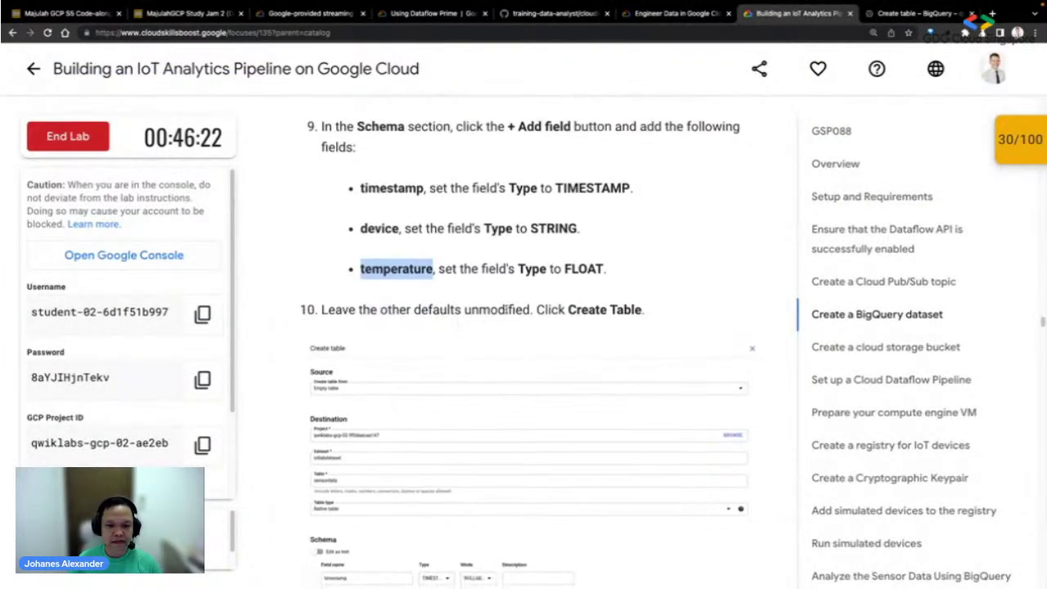
{"action": "scroll", "coordinate": [520, 311], "scroll_direction": "down", "scroll_amount": 1}
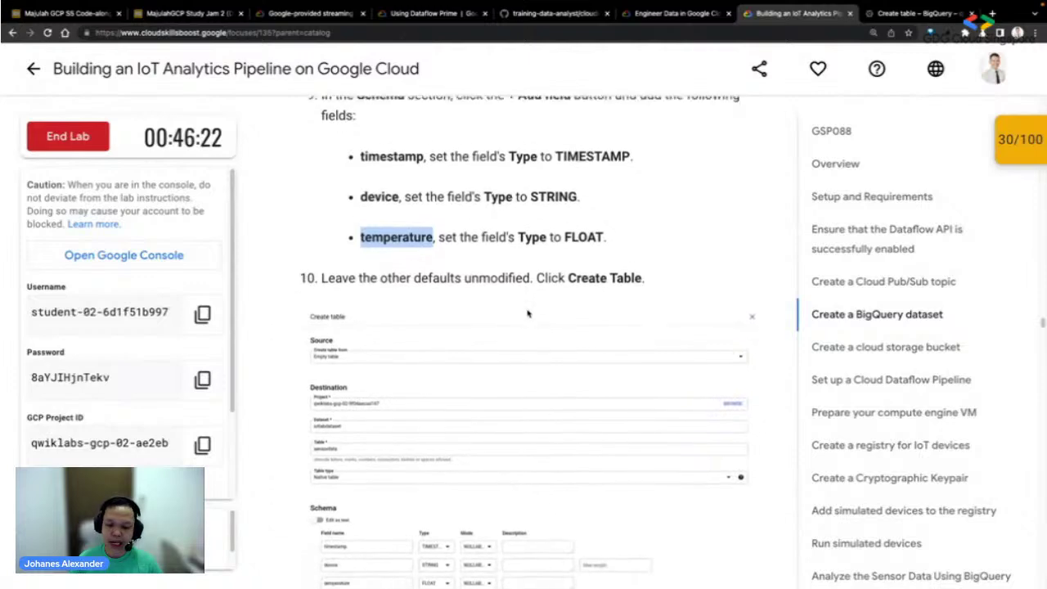
{"action": "scroll", "coordinate": [531, 304], "scroll_direction": "down", "scroll_amount": 2}
{"action": "scroll", "coordinate": [546, 298], "scroll_direction": "down", "scroll_amount": 2}
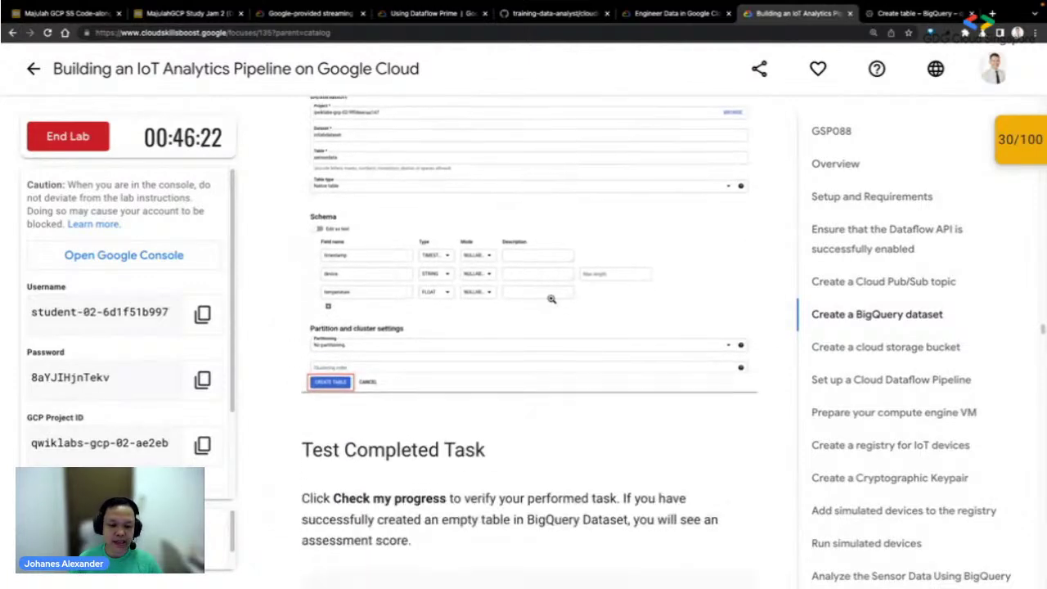
- Create the sensordata table with the remaining defaults and open it to review its schema
{"action": "left_click", "coordinate": [912, 14]}
{"action": "scroll", "coordinate": [524, 368], "scroll_direction": "down", "scroll_amount": 1}
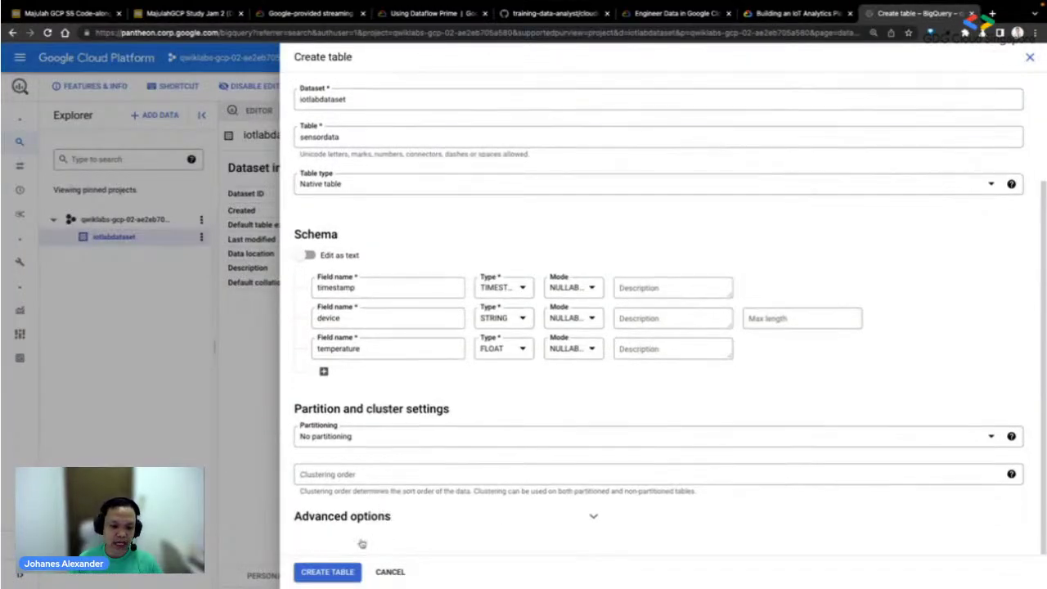
{"action": "left_click", "coordinate": [331, 572]}
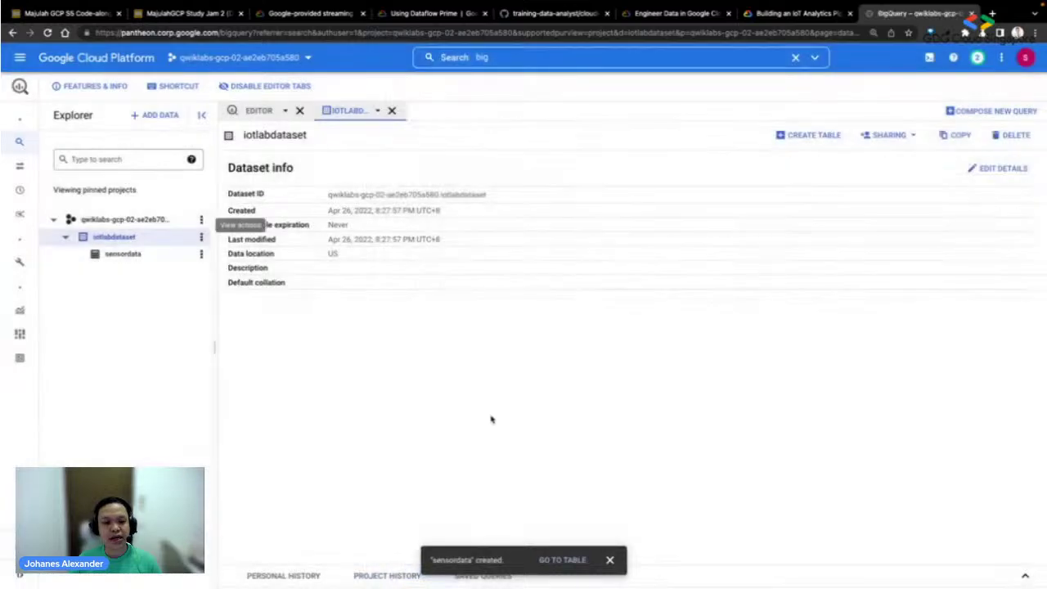
{"action": "left_click", "coordinate": [123, 255]}
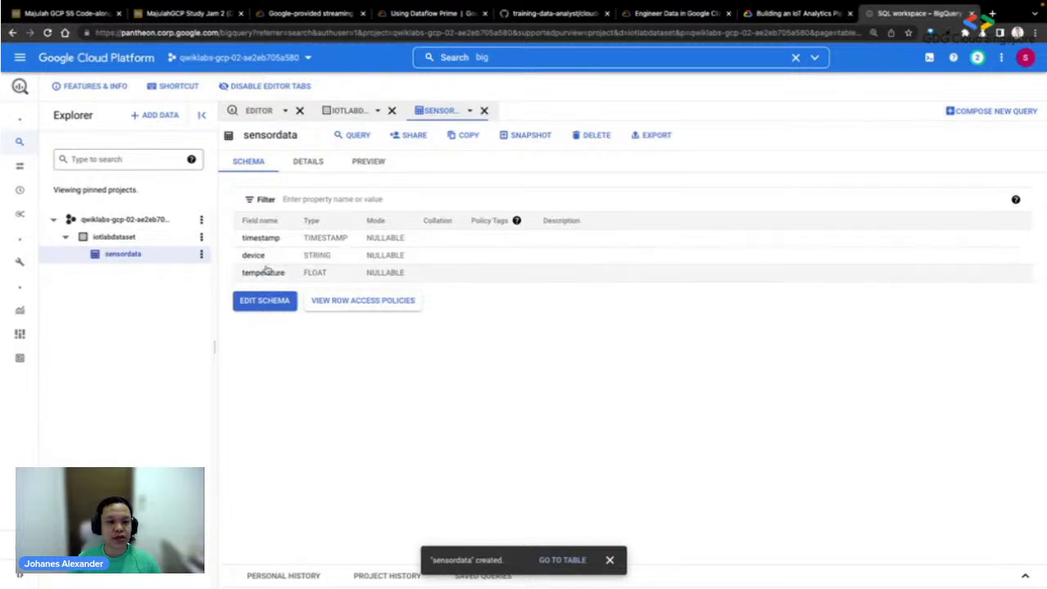
- Run the lab guide's progress check for creating an empty table in the BigQuery dataset and return to the table
{"action": "left_click", "coordinate": [818, 11]}
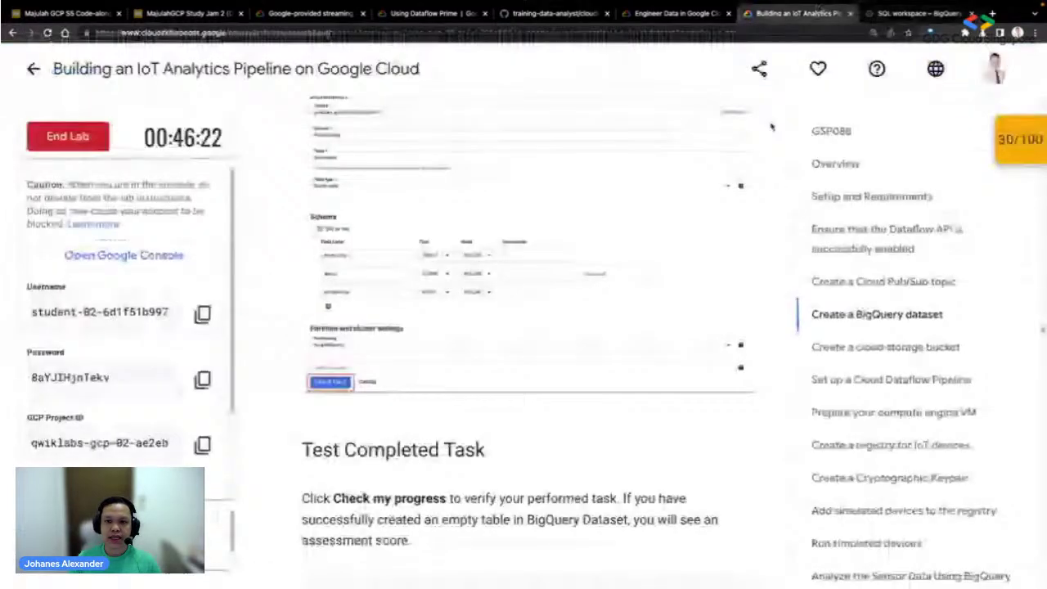
{"action": "left_click", "coordinate": [401, 425]}
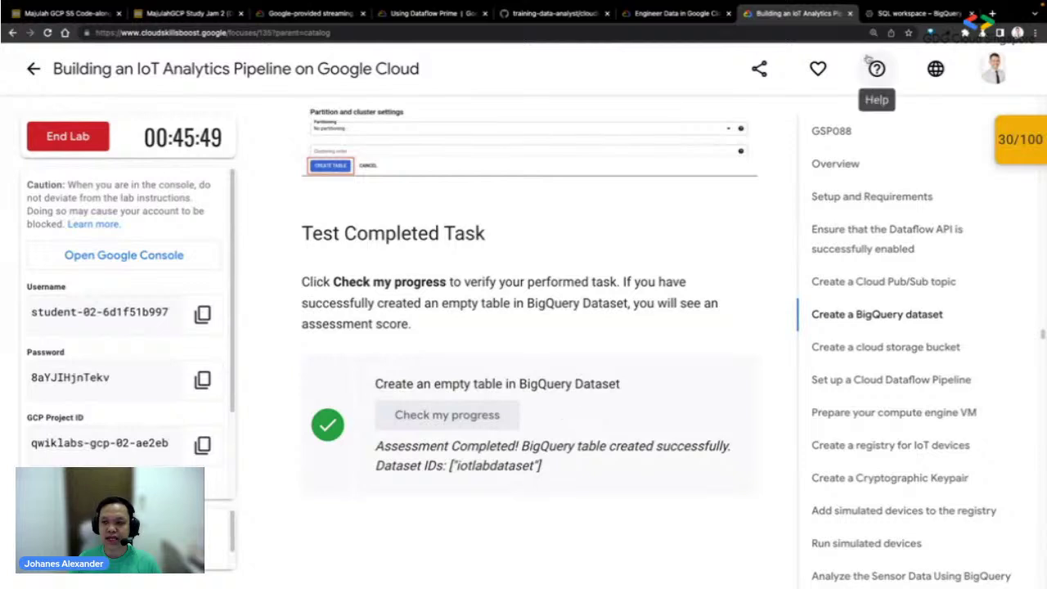
{"action": "left_click", "coordinate": [900, 14]}
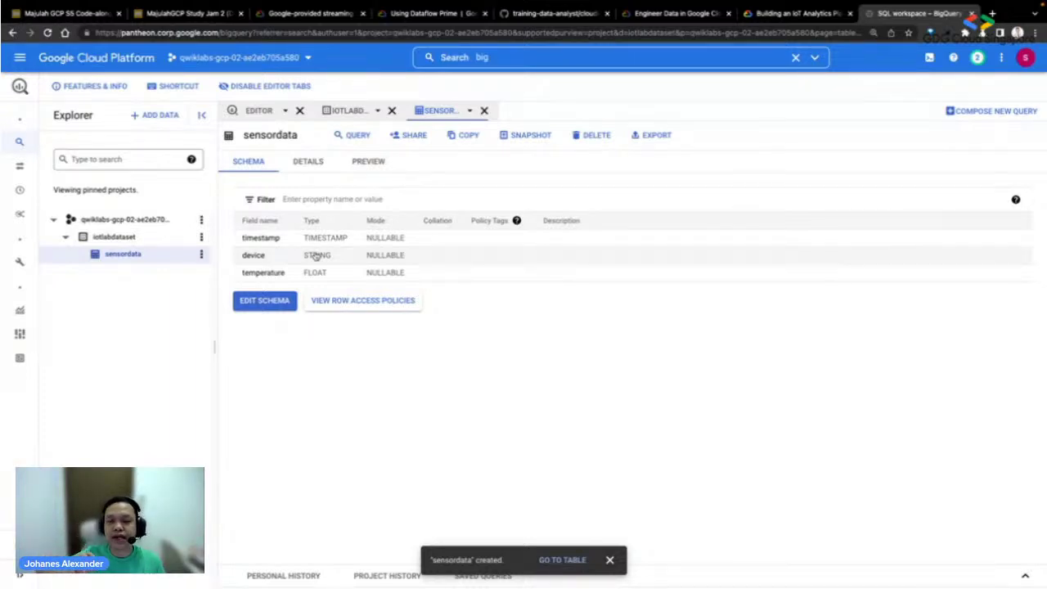
- Read the lab guide's instructions for creating a Cloud Storage bucket
{"action": "left_click", "coordinate": [788, 16]}
{"action": "scroll", "coordinate": [583, 335], "scroll_direction": "down", "scroll_amount": 5}
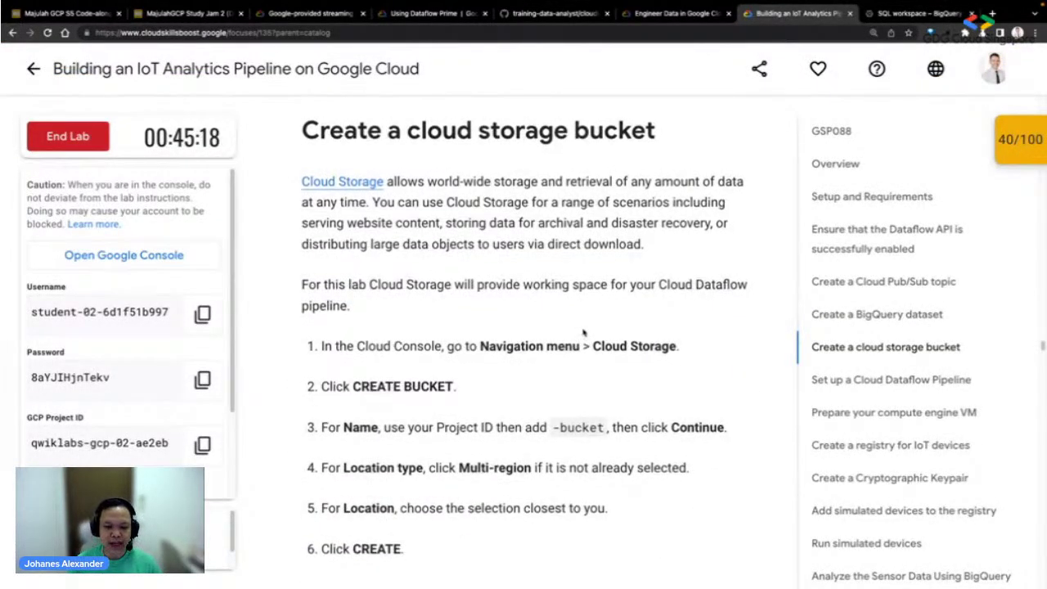
{"action": "scroll", "coordinate": [586, 316], "scroll_direction": "down", "scroll_amount": 1}
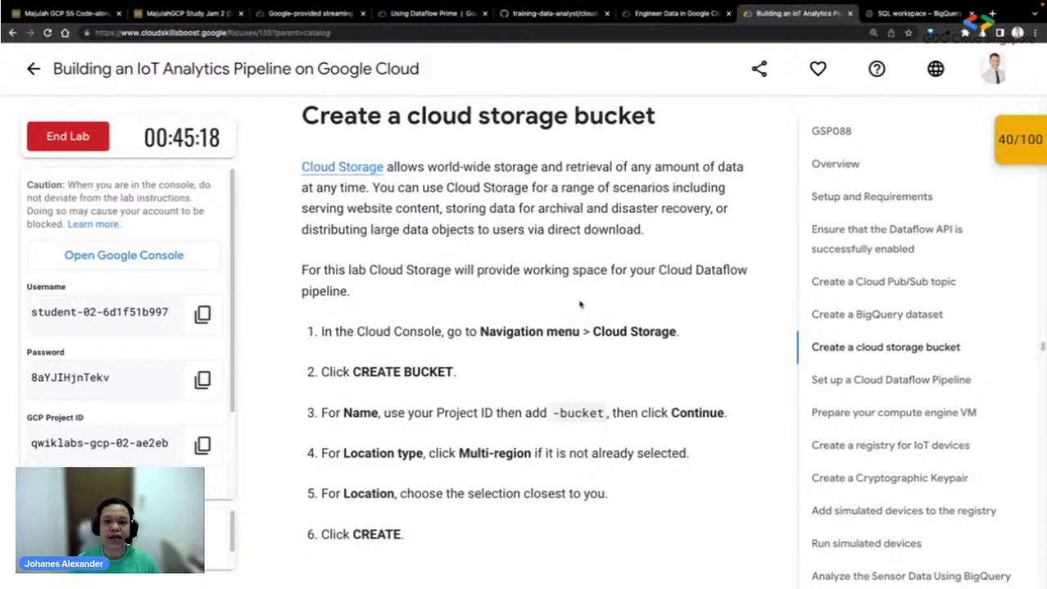
{"action": "scroll", "coordinate": [582, 307], "scroll_direction": "down", "scroll_amount": 1}
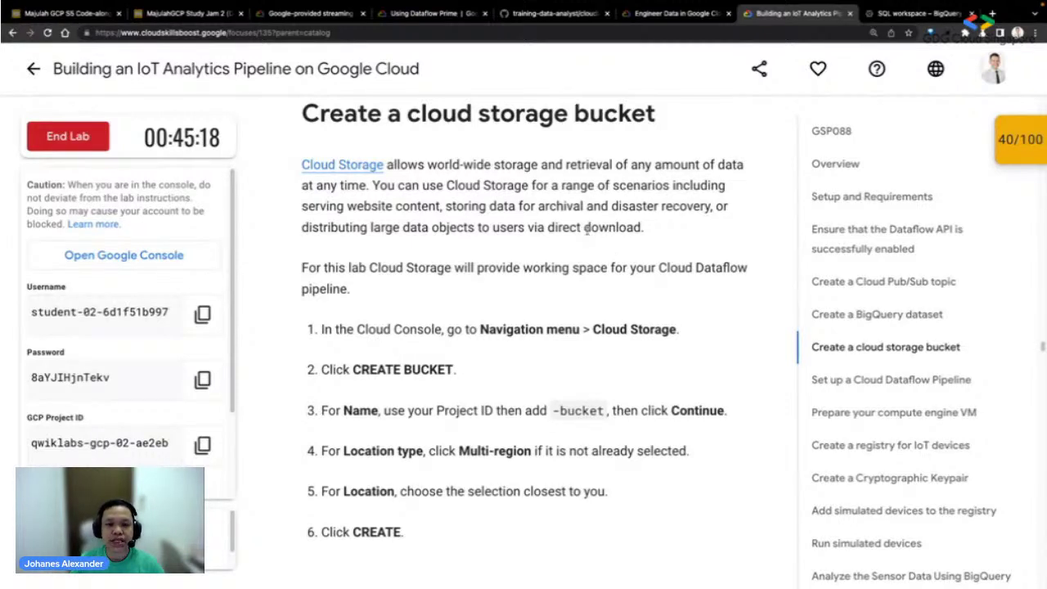
{"action": "scroll", "coordinate": [587, 230], "scroll_direction": "down", "scroll_amount": 1}
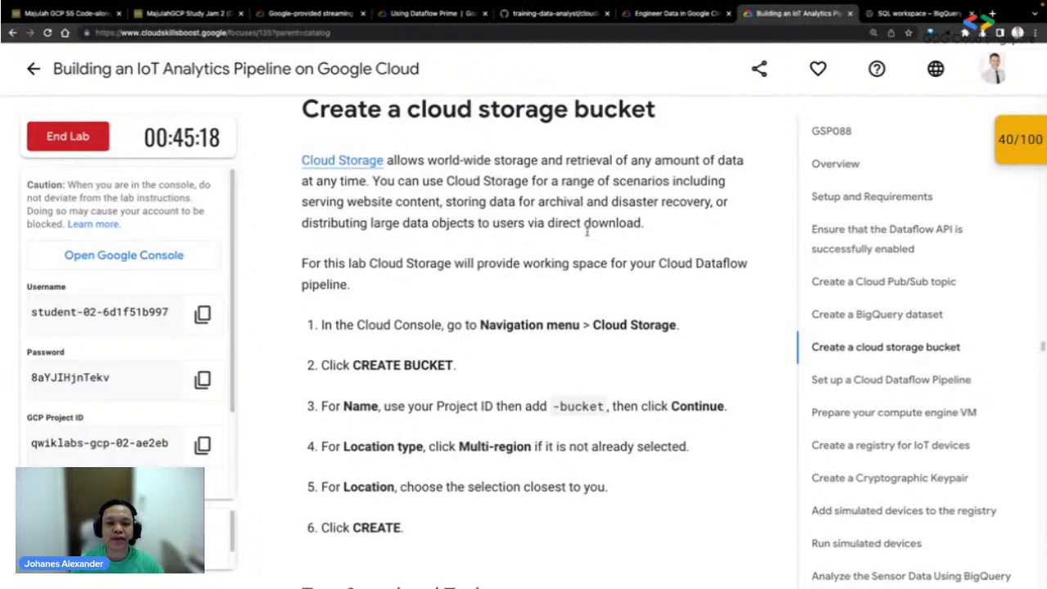
{"action": "scroll", "coordinate": [587, 236], "scroll_direction": "down", "scroll_amount": 2}
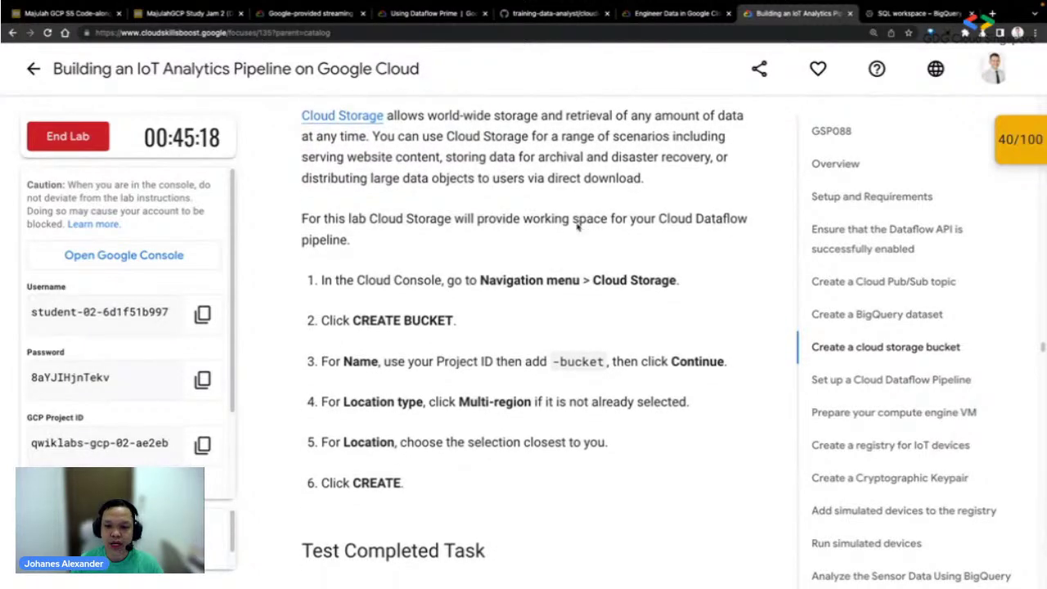
- Search the cloud console for "cloud storage" and open the Cloud Storage page
{"action": "left_click", "coordinate": [907, 15]}
{"action": "left_click", "coordinate": [478, 59]}
{"action": "type", "text": "big"}
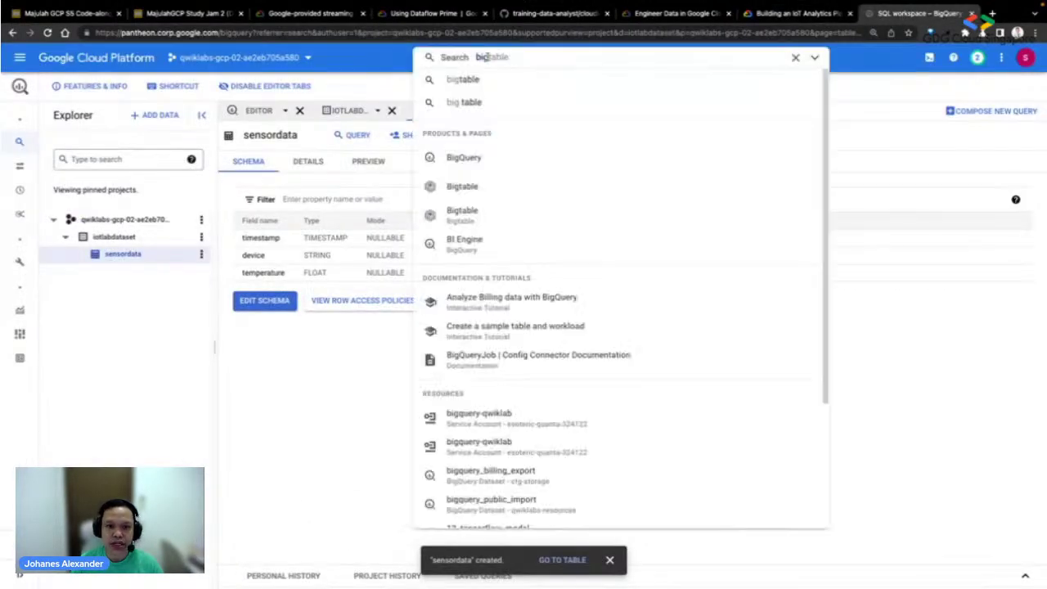
{"action": "type", "text": "cloud "}
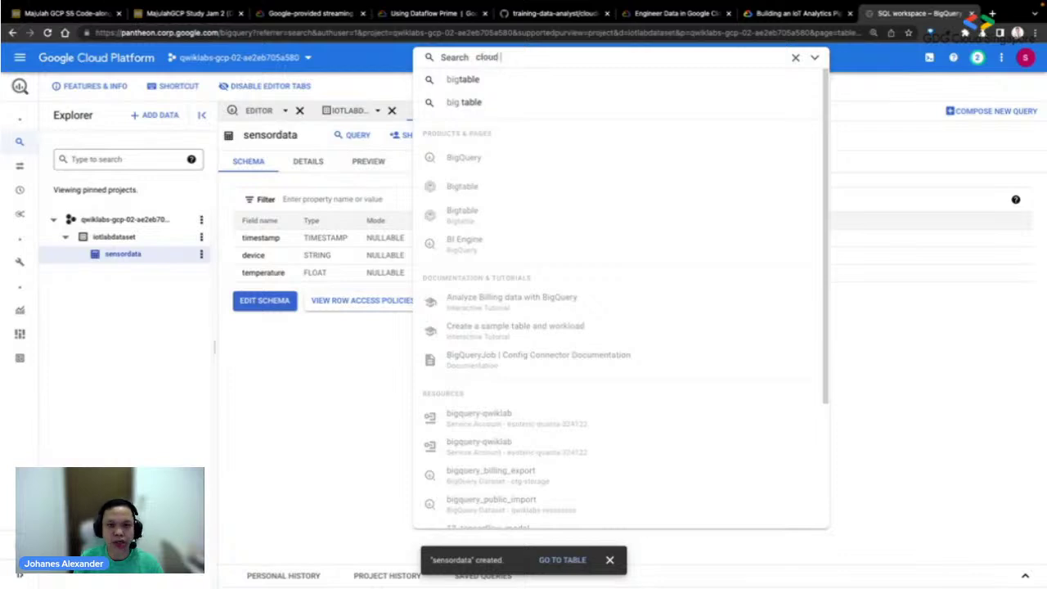
{"action": "type", "text": "storage"}
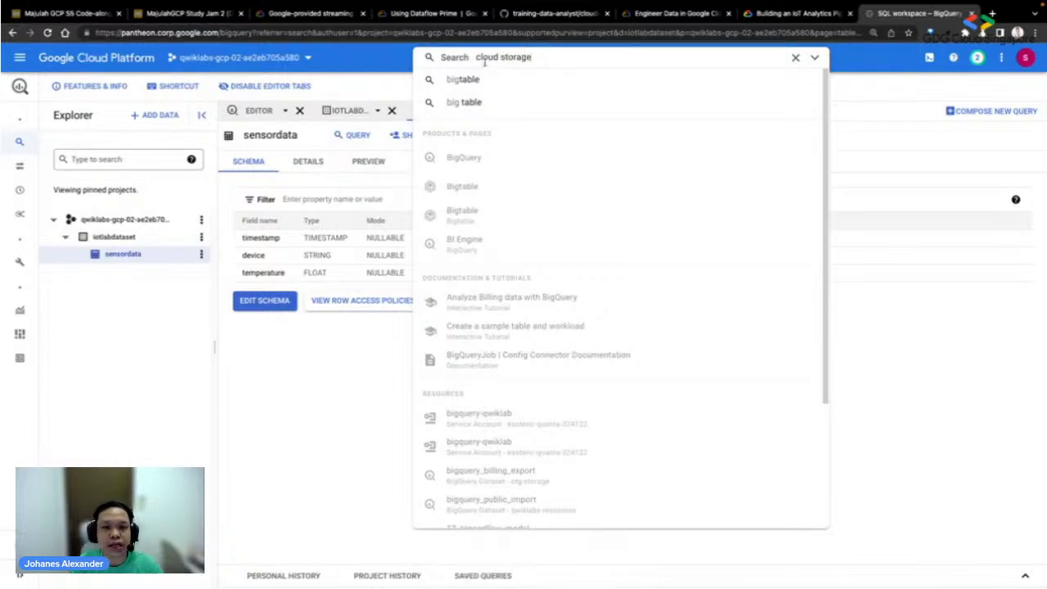
{"action": "left_click", "coordinate": [554, 135]}
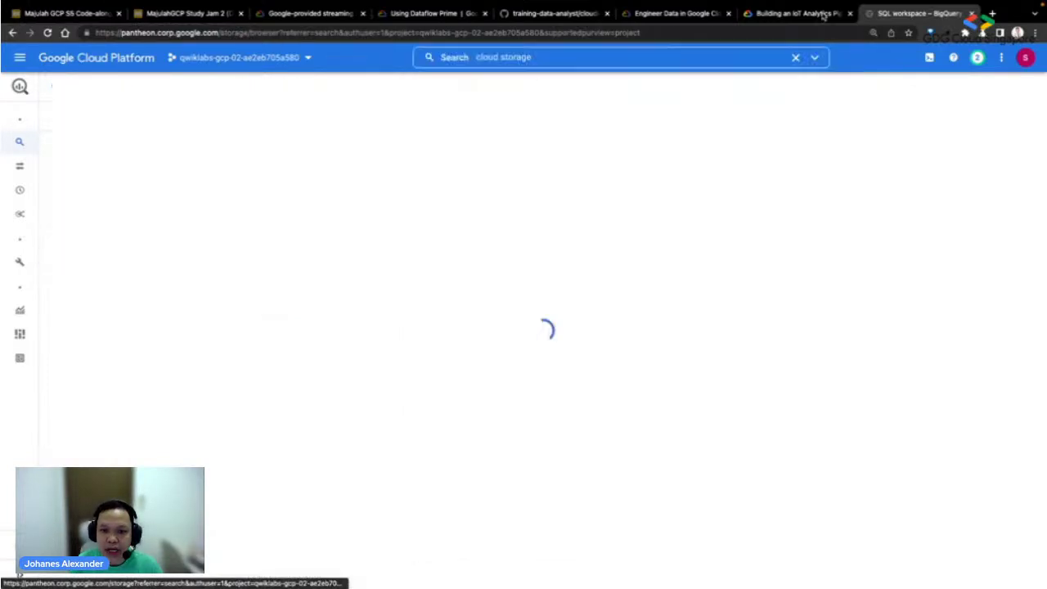
- Copy the GCP project ID from the lab guide, start creating a storage bucket and close the Learn pane
{"action": "key", "text": "ctrl+shift+Tab"}
{"action": "scroll", "coordinate": [460, 315], "scroll_direction": "down", "scroll_amount": 1}
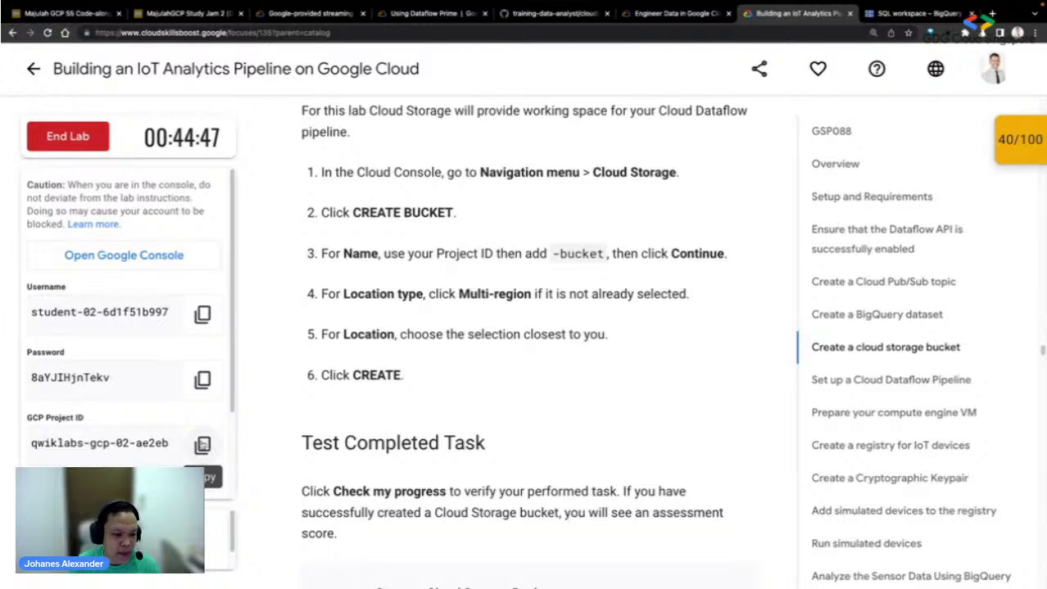
{"action": "left_click", "coordinate": [203, 445]}
{"action": "key", "text": "ctrl+Tab"}
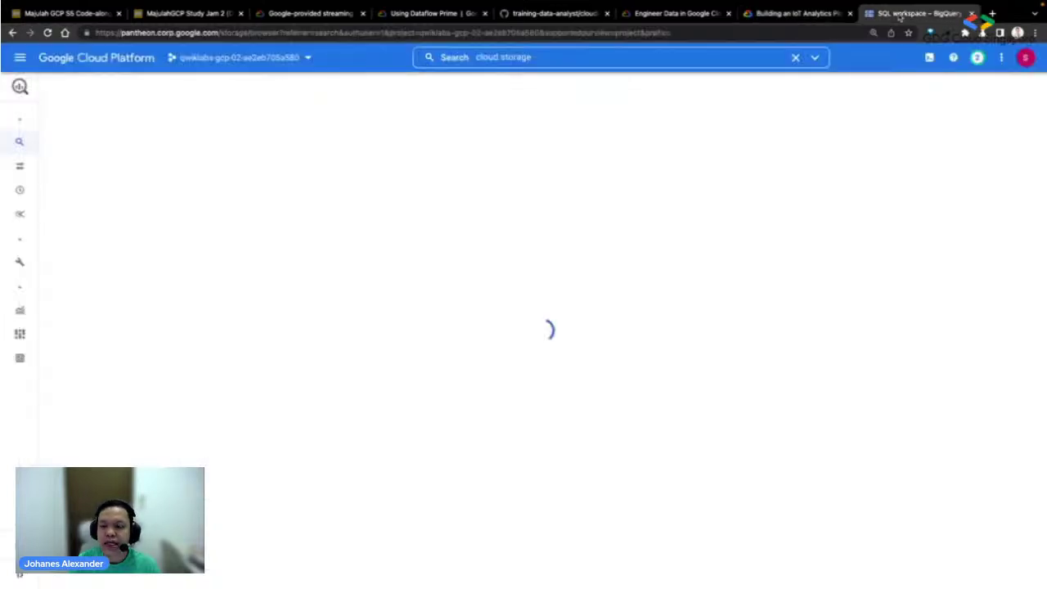
{"action": "left_click", "coordinate": [176, 88]}
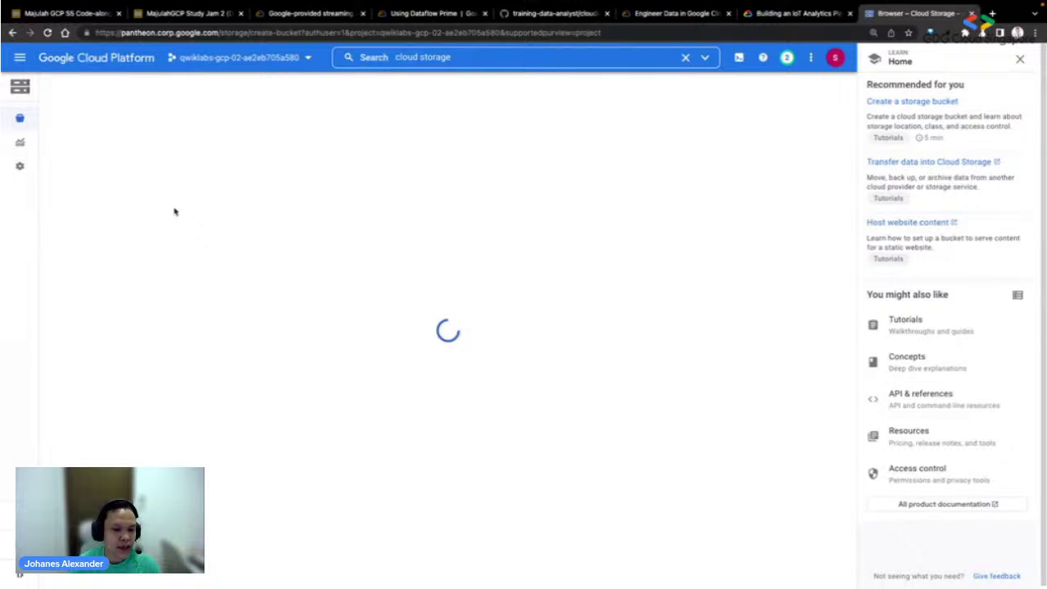
{"action": "left_click", "coordinate": [1020, 60]}
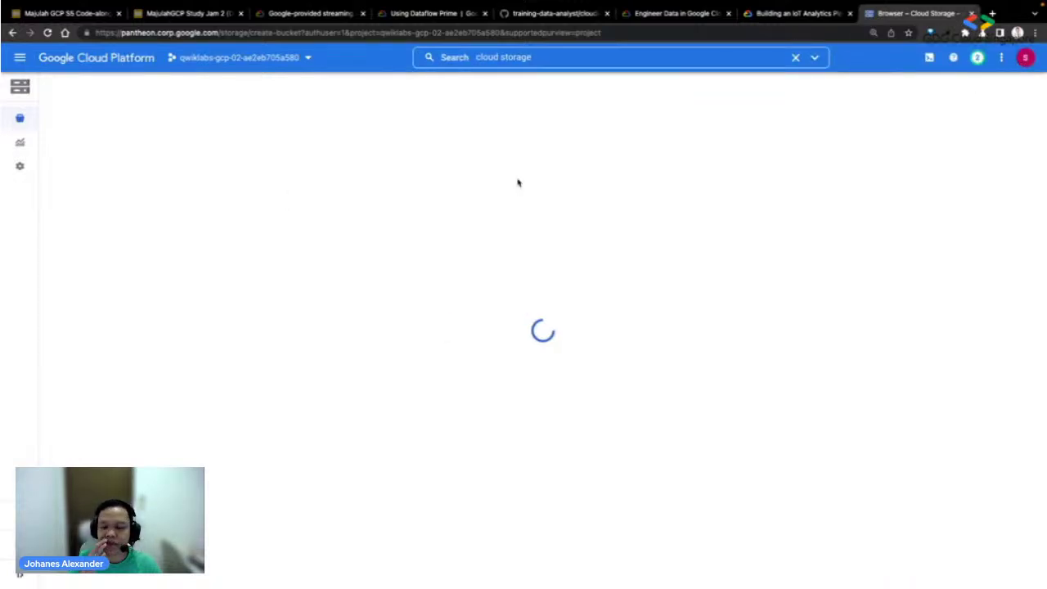
- Return to the Cloud Storage bucket browser from the stalled page and start creating a new bucket
{"action": "left_click", "coordinate": [822, 14]}
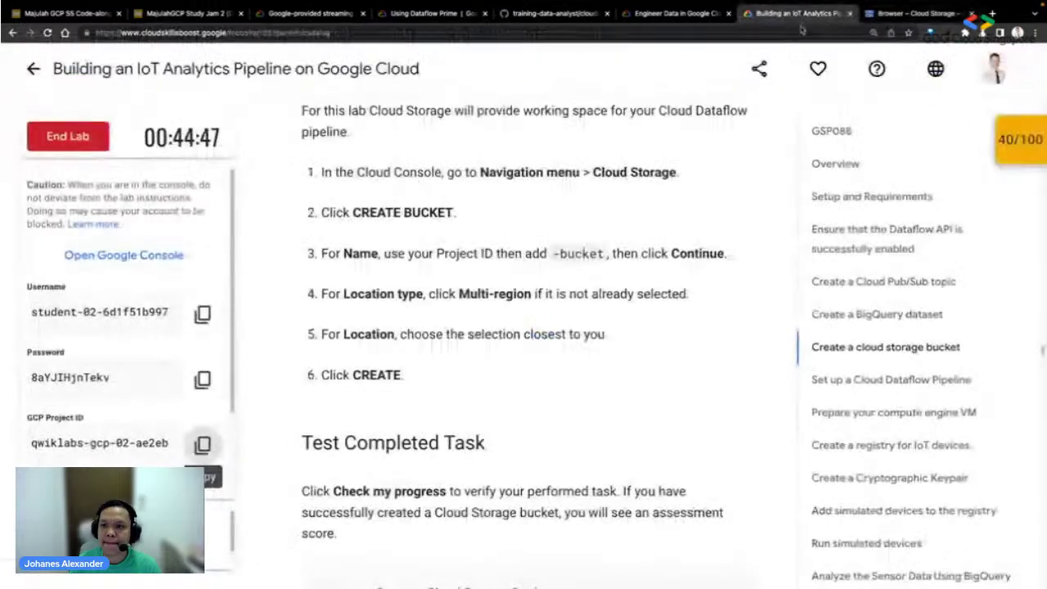
{"action": "left_click", "coordinate": [867, 18]}
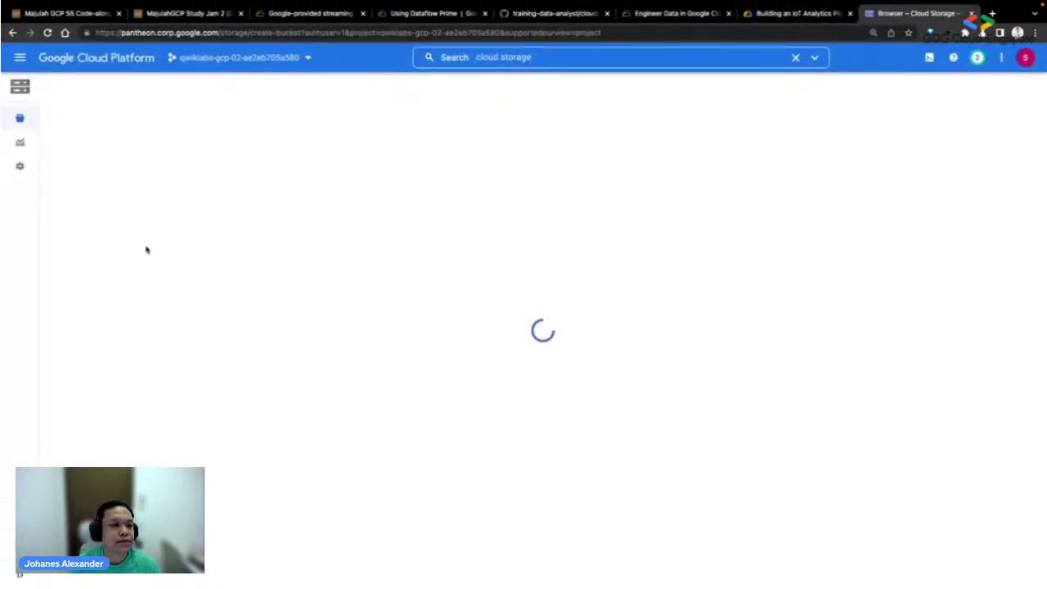
{"action": "mouse_move", "coordinate": [24, 121]}
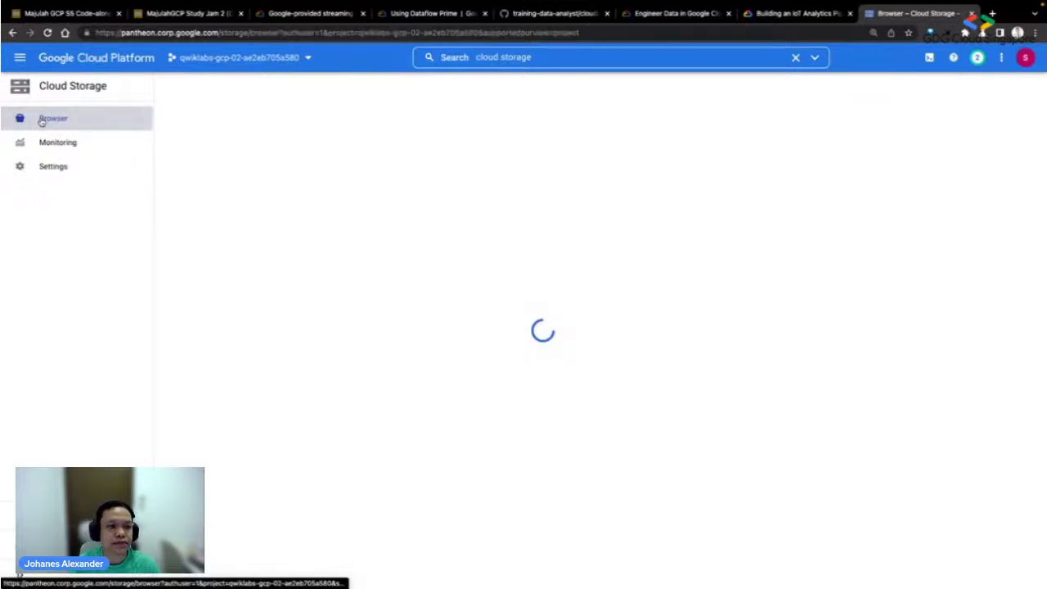
{"action": "left_click", "coordinate": [41, 121]}
{"action": "left_click", "coordinate": [180, 85]}
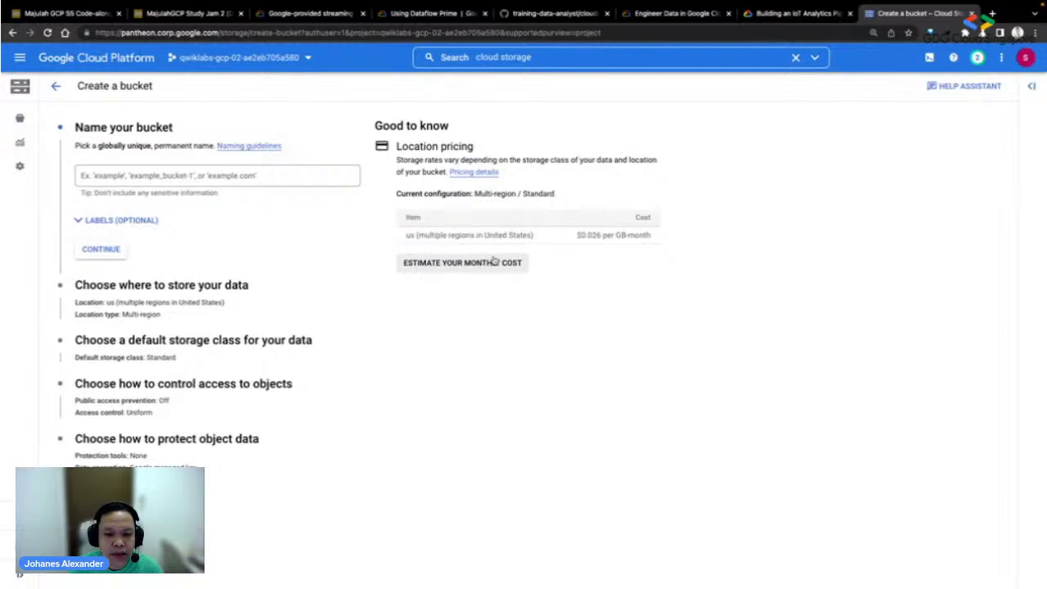
- Name the bucket qwiklabs-gcp-02-ae2eb705a580-bucket and check the "-bucket" suffix against the lab guide
{"action": "left_click", "coordinate": [172, 174]}
{"action": "key", "text": "ctrl+v"}
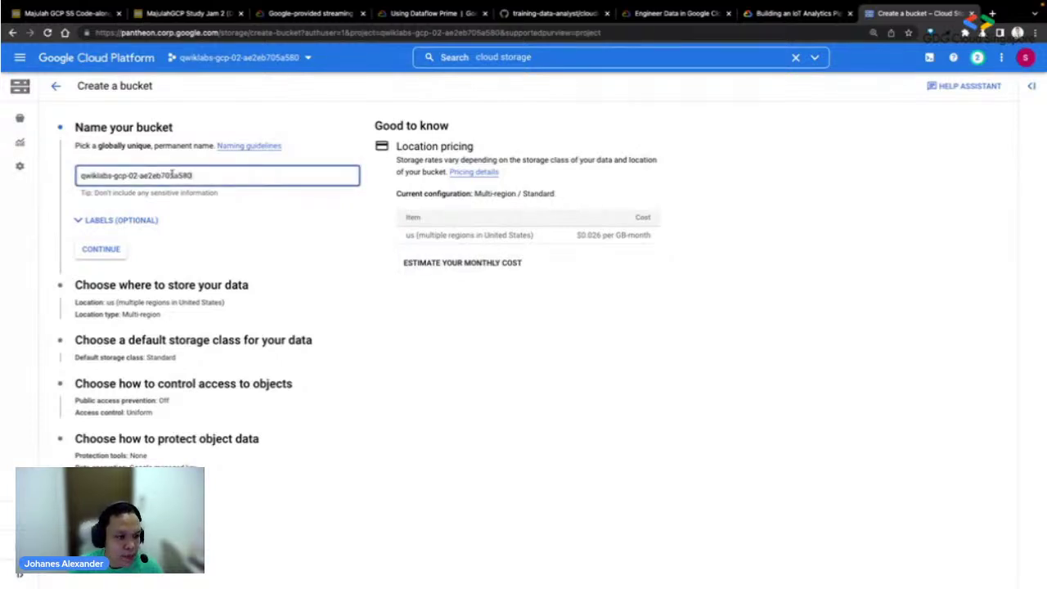
{"action": "type", "text": "-bucke"}
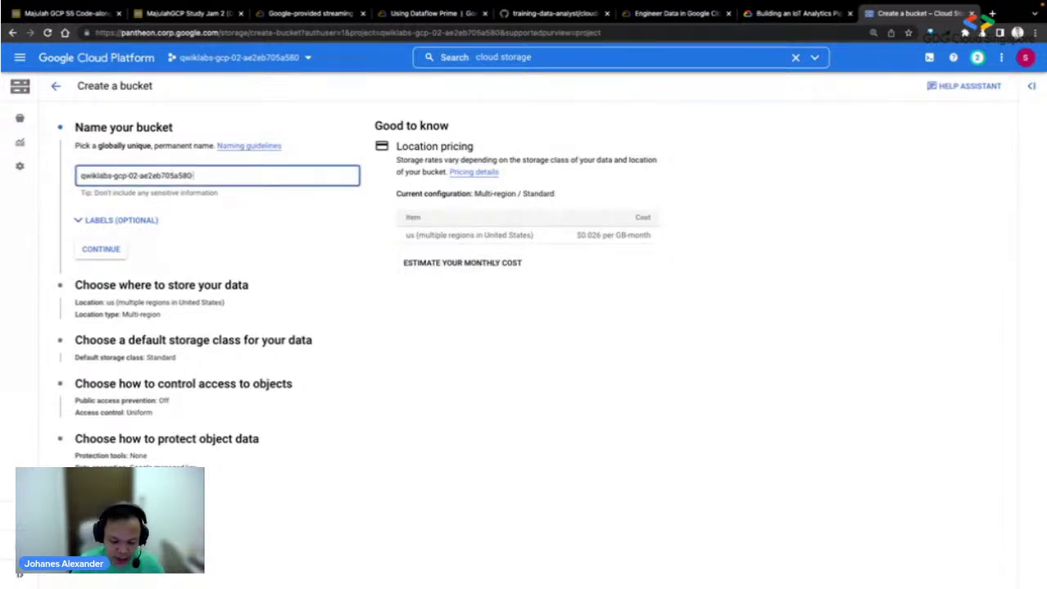
{"action": "type", "text": "t"}
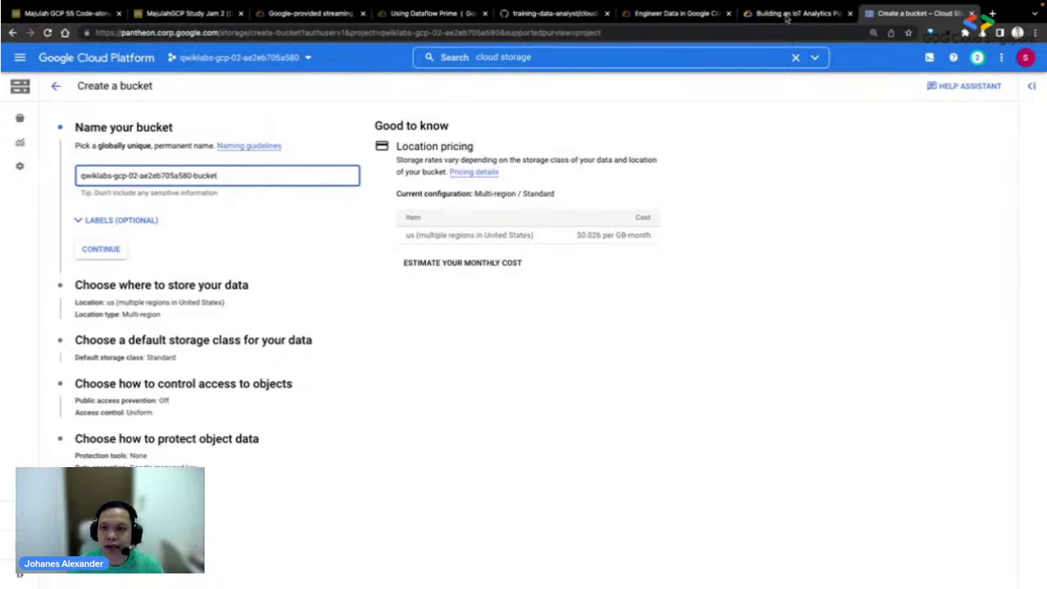
{"action": "left_click", "coordinate": [788, 13]}
{"action": "double_click", "coordinate": [565, 253]}
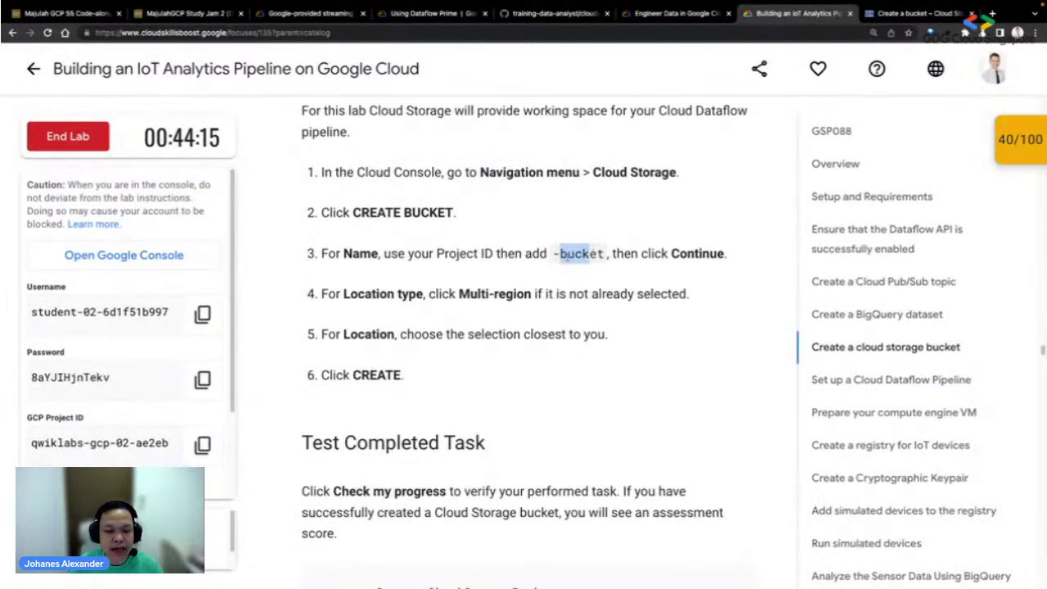
{"action": "left_click", "coordinate": [918, 13]}
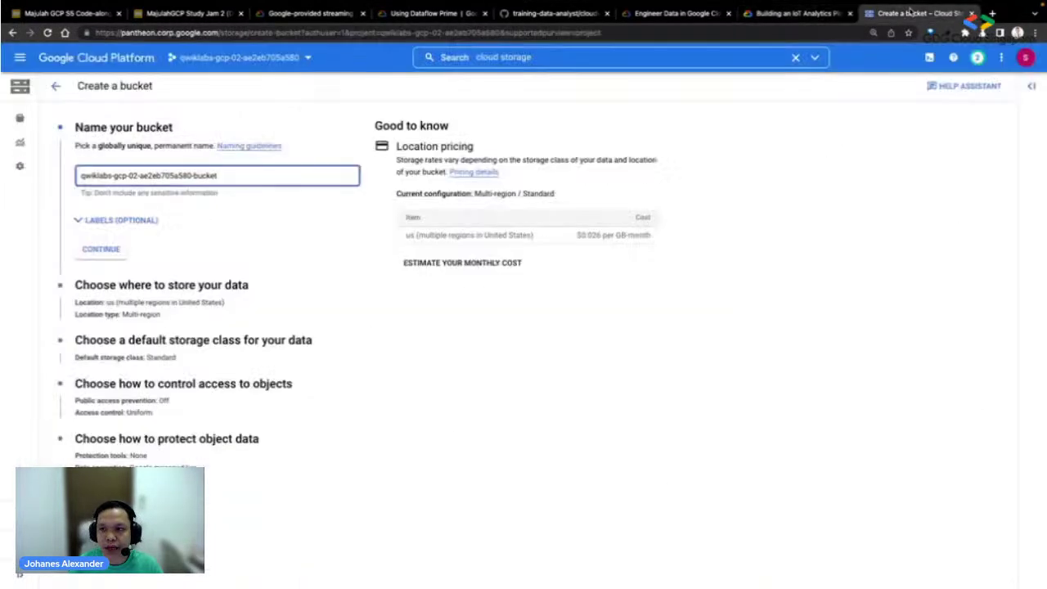
- Review the location settings against the lab guide, keep Multi-region us (multiple regions in United States), and create the bucket with the default options
{"action": "left_click", "coordinate": [167, 292]}
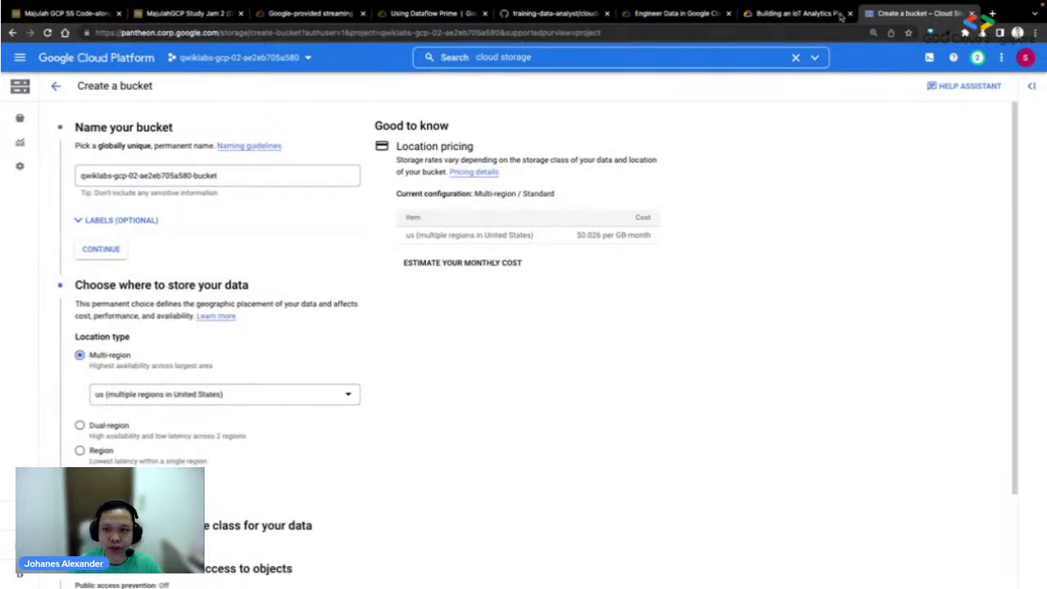
{"action": "left_click", "coordinate": [795, 13]}
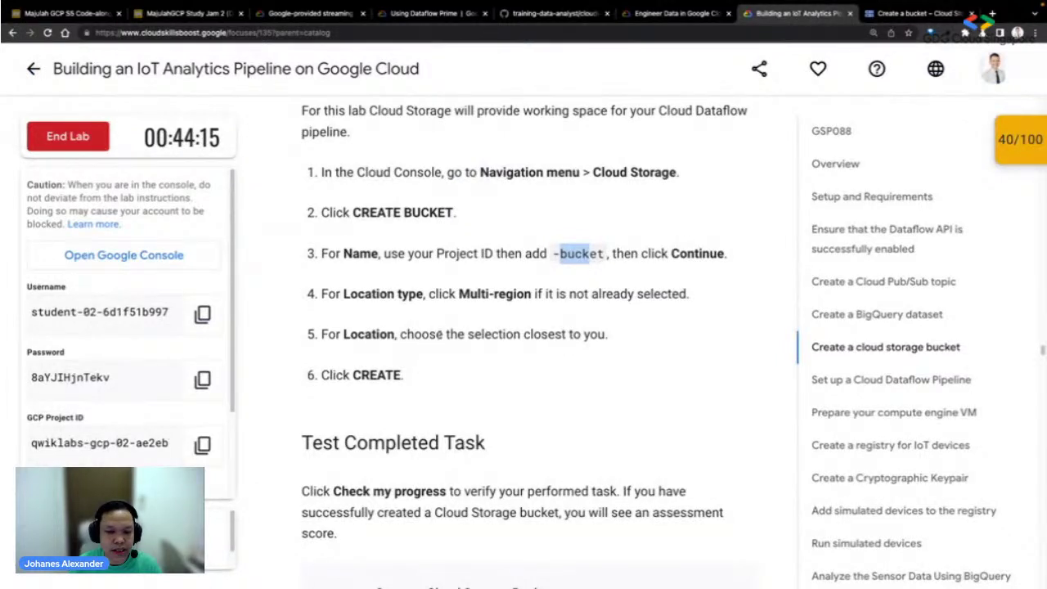
{"action": "left_click", "coordinate": [888, 16]}
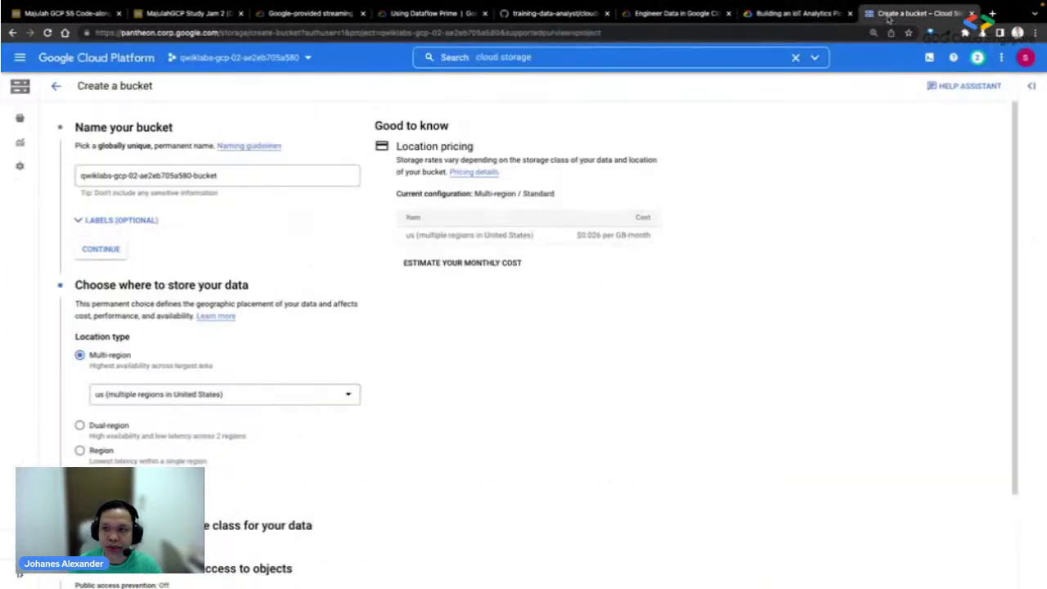
{"action": "scroll", "coordinate": [193, 448], "scroll_direction": "down", "scroll_amount": 3}
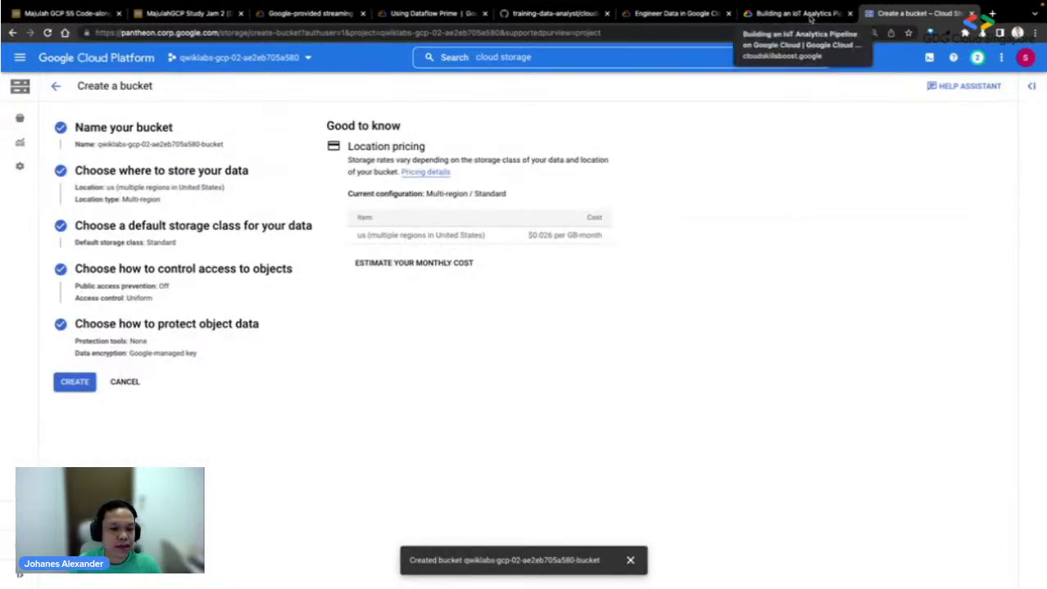
- Compare the lab guide's bucket instructions with the new bucket's details and run the progress check for Create a Cloud Storage Bucket
{"action": "left_click", "coordinate": [810, 18]}
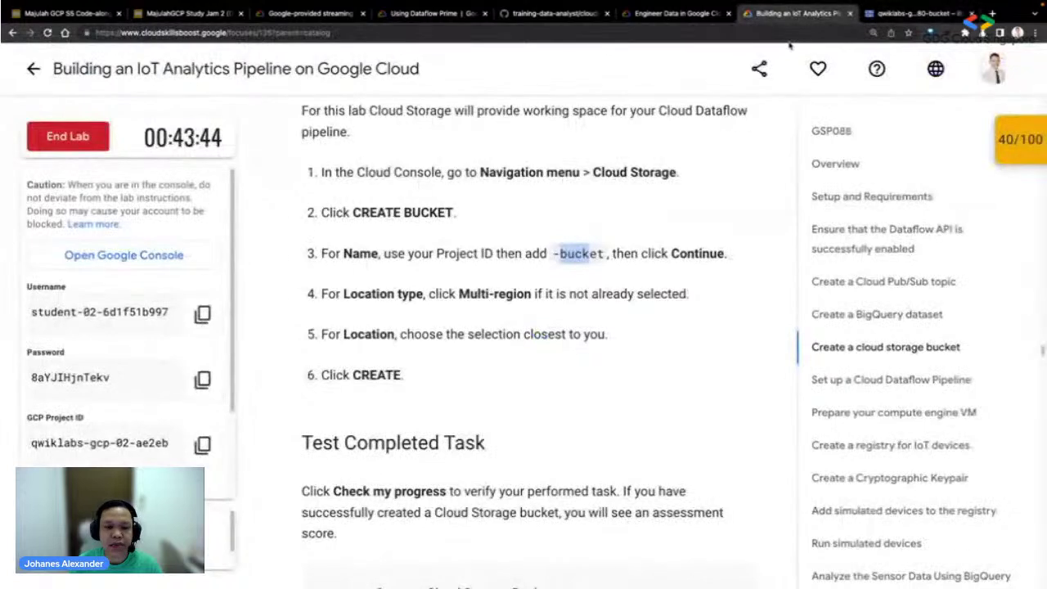
{"action": "scroll", "coordinate": [559, 263], "scroll_direction": "up", "scroll_amount": 1}
{"action": "scroll", "coordinate": [559, 264], "scroll_direction": "up", "scroll_amount": 1}
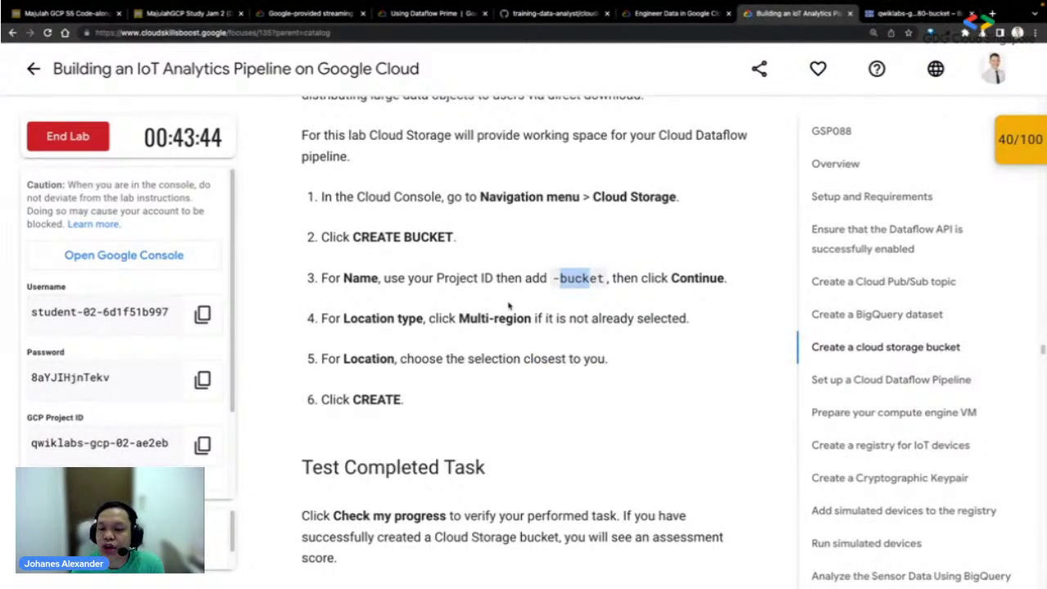
{"action": "scroll", "coordinate": [500, 347], "scroll_direction": "up", "scroll_amount": 1}
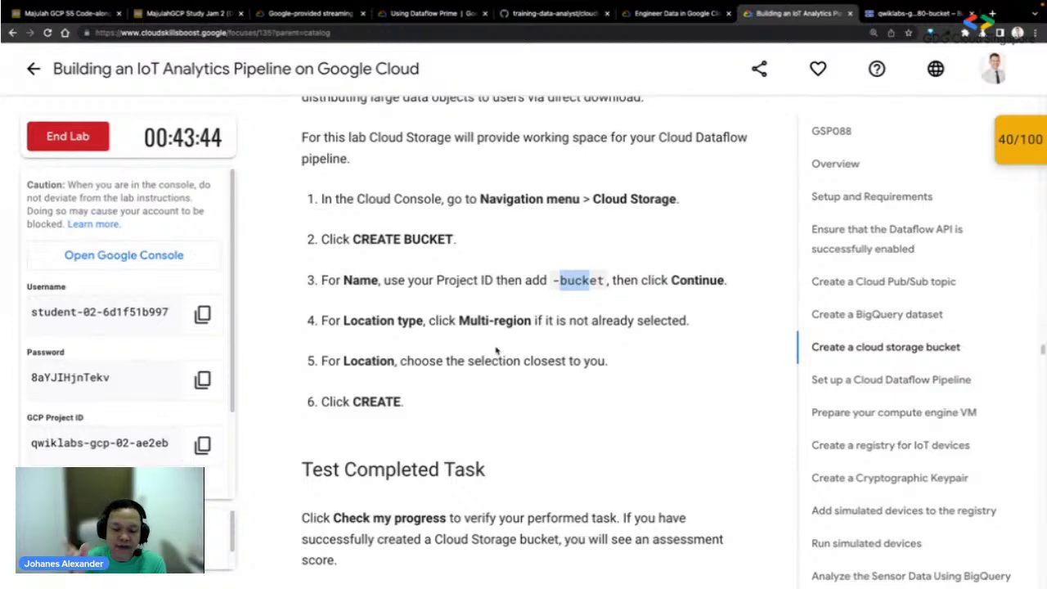
{"action": "left_click", "coordinate": [893, 17]}
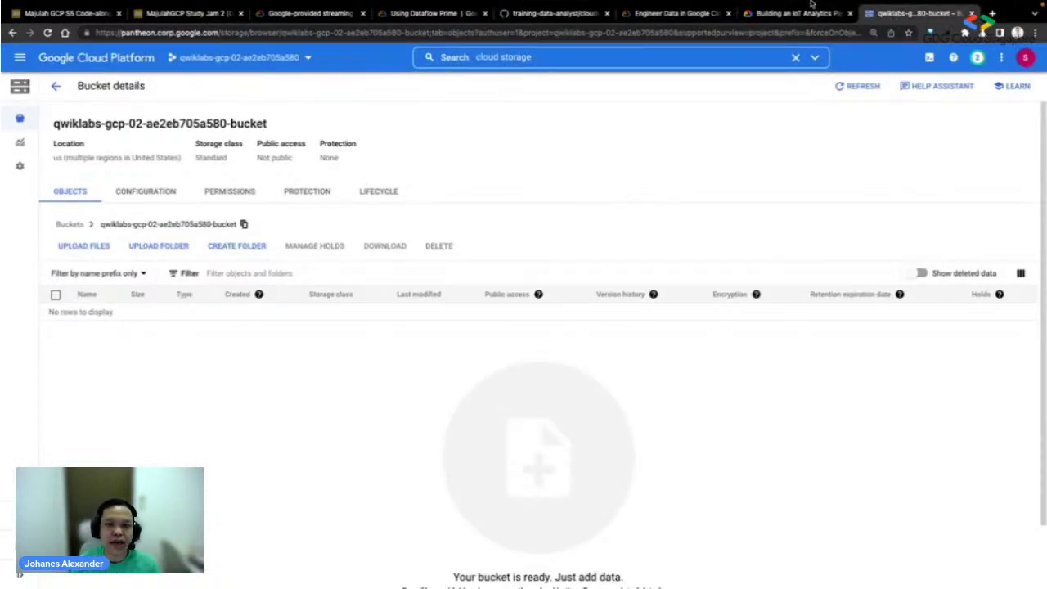
{"action": "left_click", "coordinate": [806, 16]}
{"action": "scroll", "coordinate": [662, 229], "scroll_direction": "down", "scroll_amount": 5}
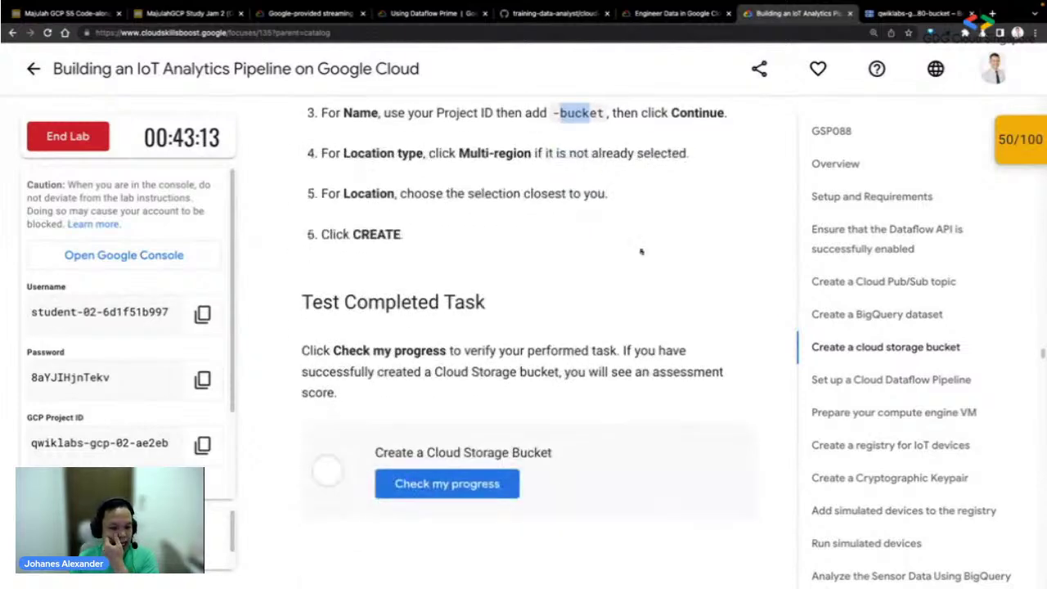
{"action": "left_click", "coordinate": [447, 487]}
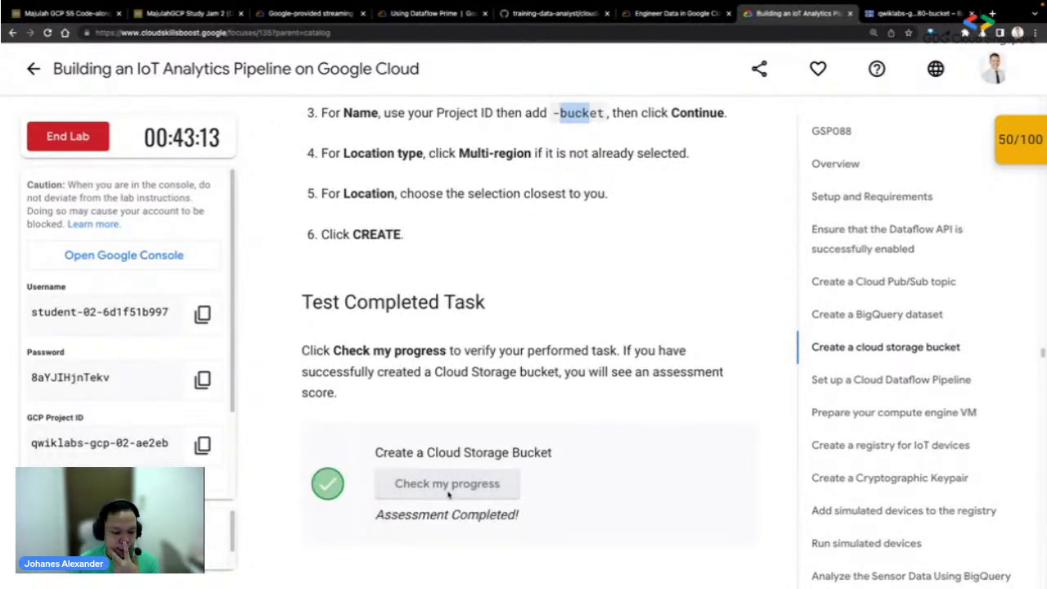
- Read the lab guide's instructions for setting up a Cloud Dataflow pipeline
{"action": "scroll", "coordinate": [474, 450], "scroll_direction": "down", "scroll_amount": 1}
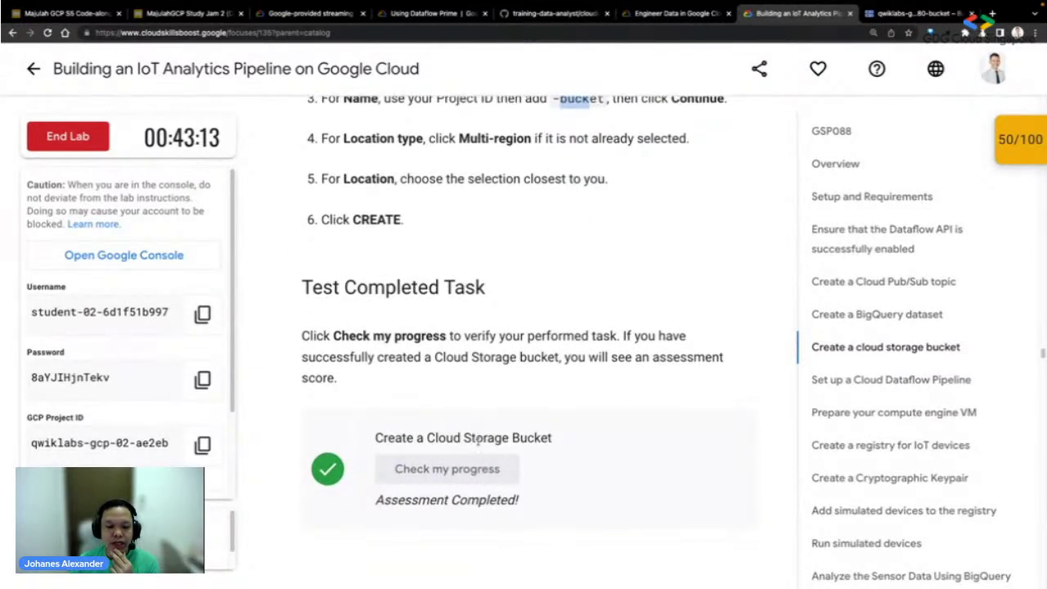
{"action": "scroll", "coordinate": [491, 417], "scroll_direction": "down", "scroll_amount": 1}
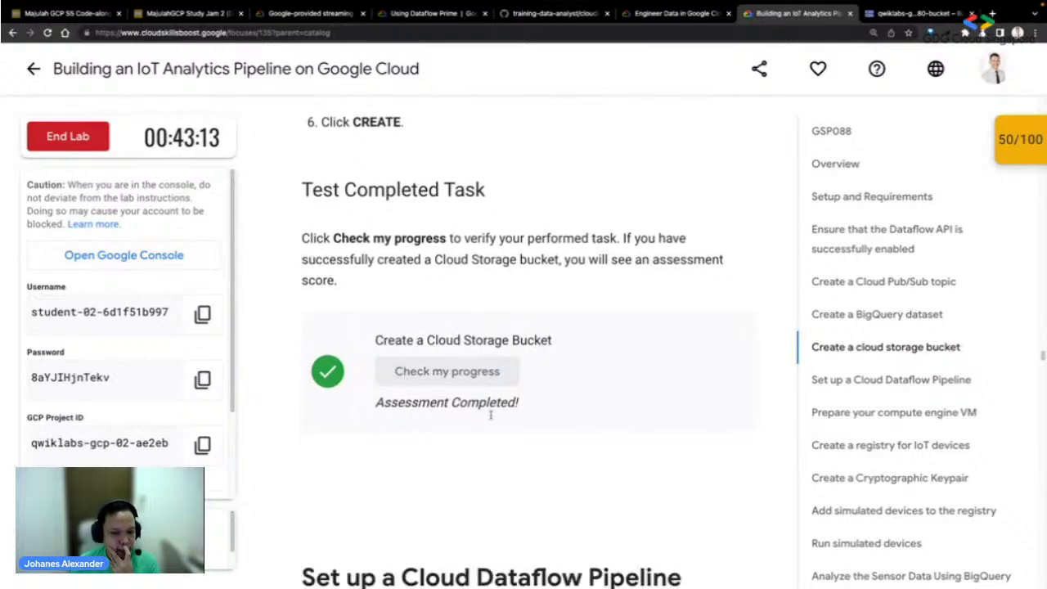
{"action": "scroll", "coordinate": [491, 419], "scroll_direction": "down", "scroll_amount": 5}
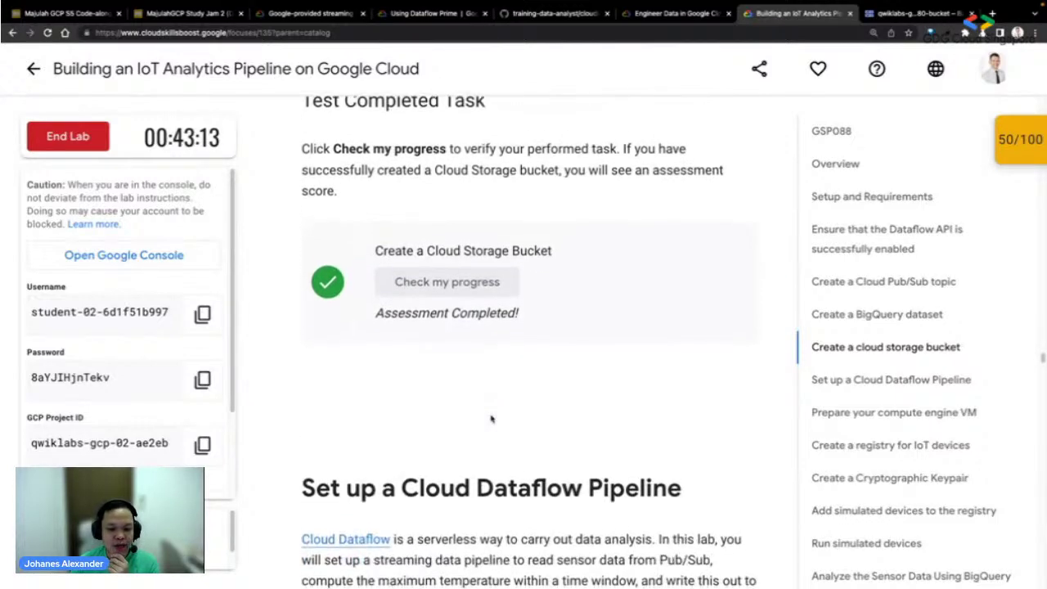
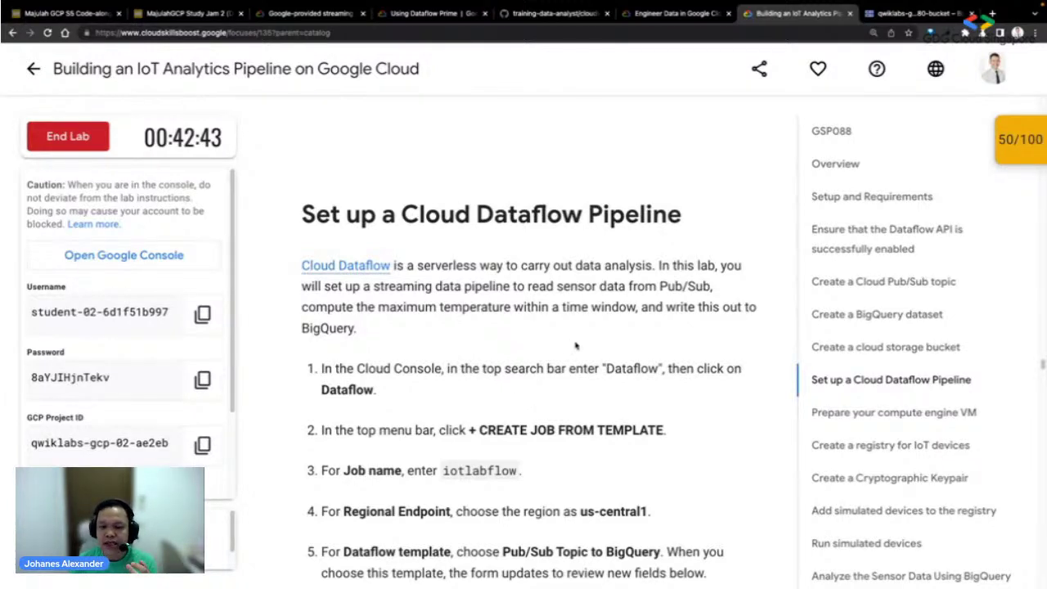
{"action": "scroll", "coordinate": [578, 347], "scroll_direction": "down", "scroll_amount": 1}
{"action": "scroll", "coordinate": [579, 347], "scroll_direction": "down", "scroll_amount": 2}
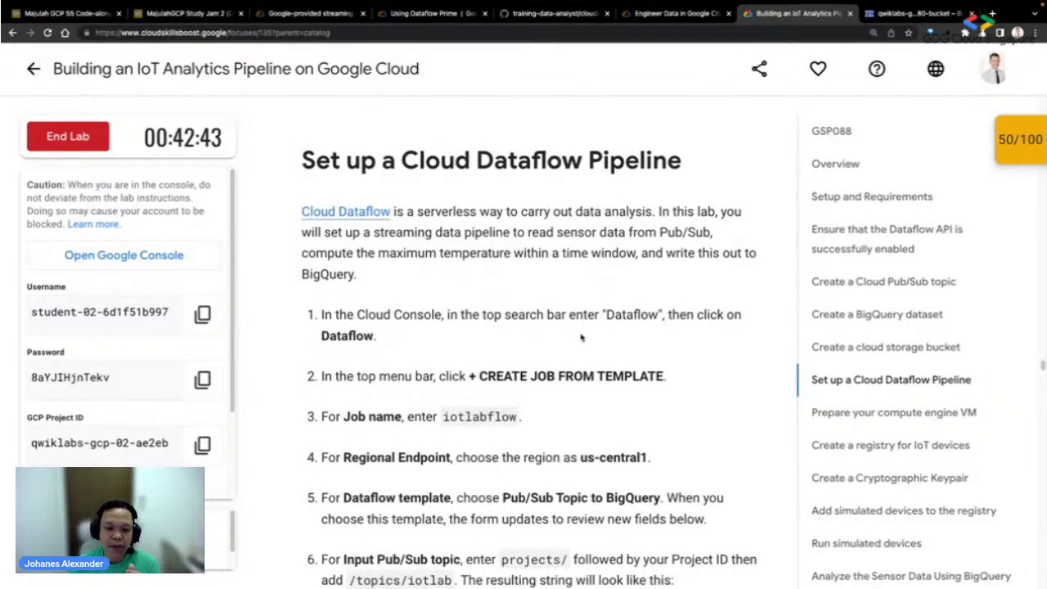
{"action": "scroll", "coordinate": [580, 344], "scroll_direction": "down", "scroll_amount": 2}
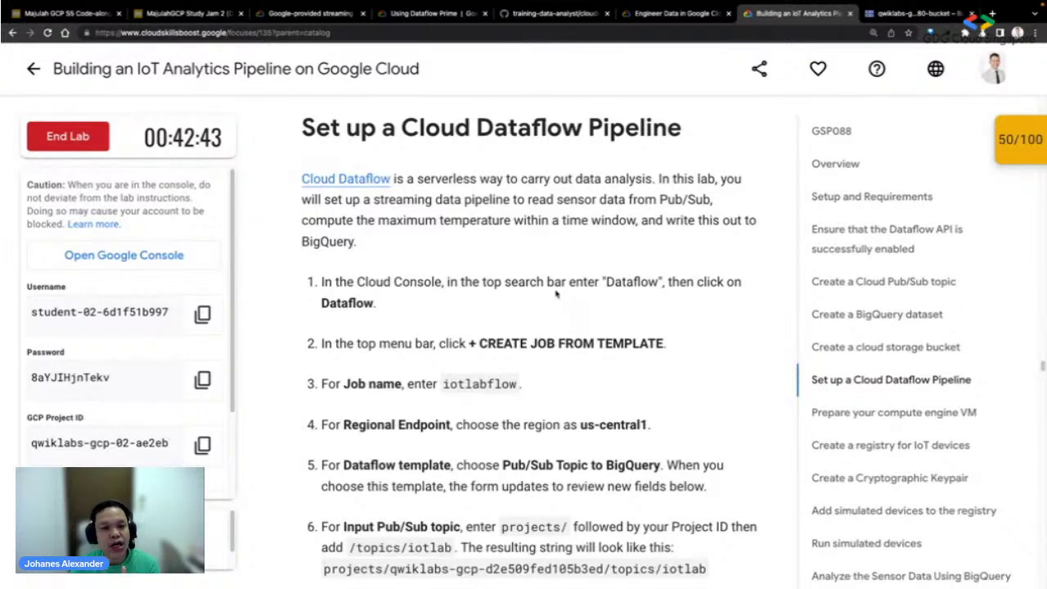
{"action": "scroll", "coordinate": [561, 308], "scroll_direction": "down", "scroll_amount": 1}
{"action": "scroll", "coordinate": [561, 308], "scroll_direction": "down", "scroll_amount": 1}
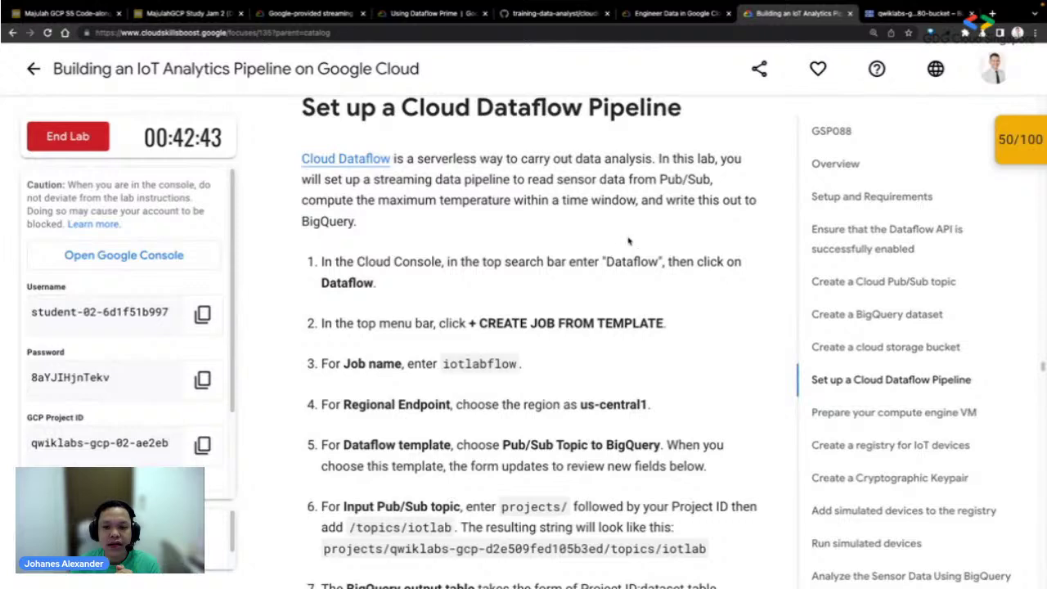
- Search the cloud console for "dataflow", open the Dataflow jobs page and close its Learn pane
{"action": "left_click", "coordinate": [914, 12]}
{"action": "left_click", "coordinate": [521, 64]}
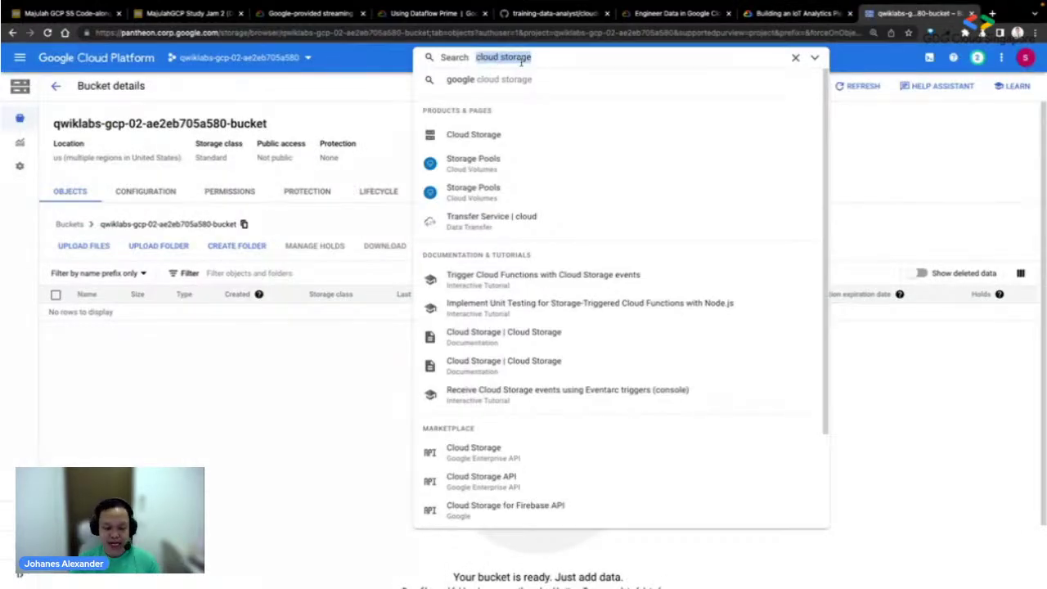
{"action": "type", "text": "dataflow"}
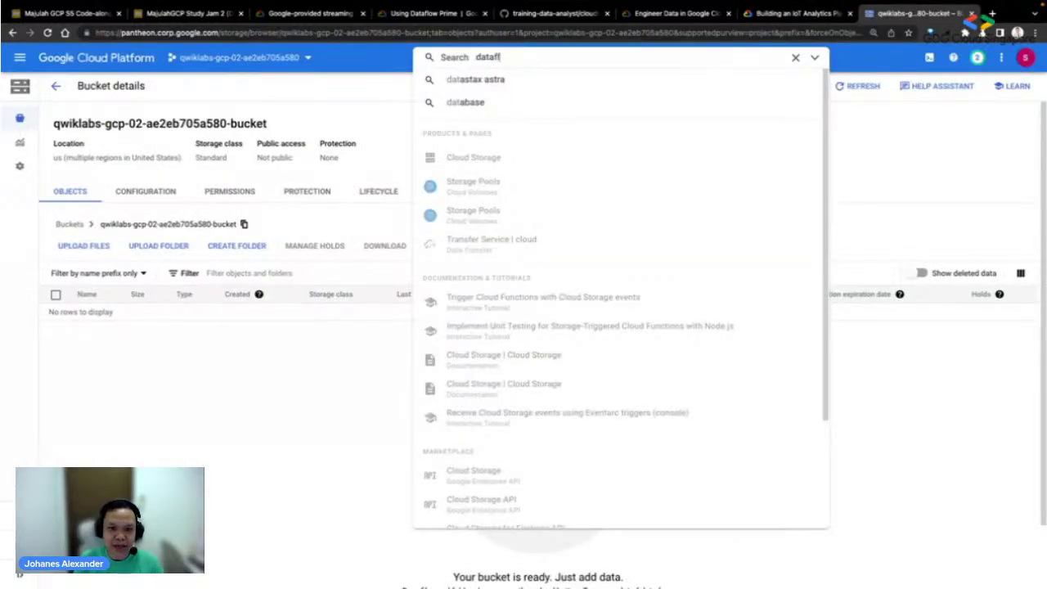
{"action": "left_click", "coordinate": [488, 107]}
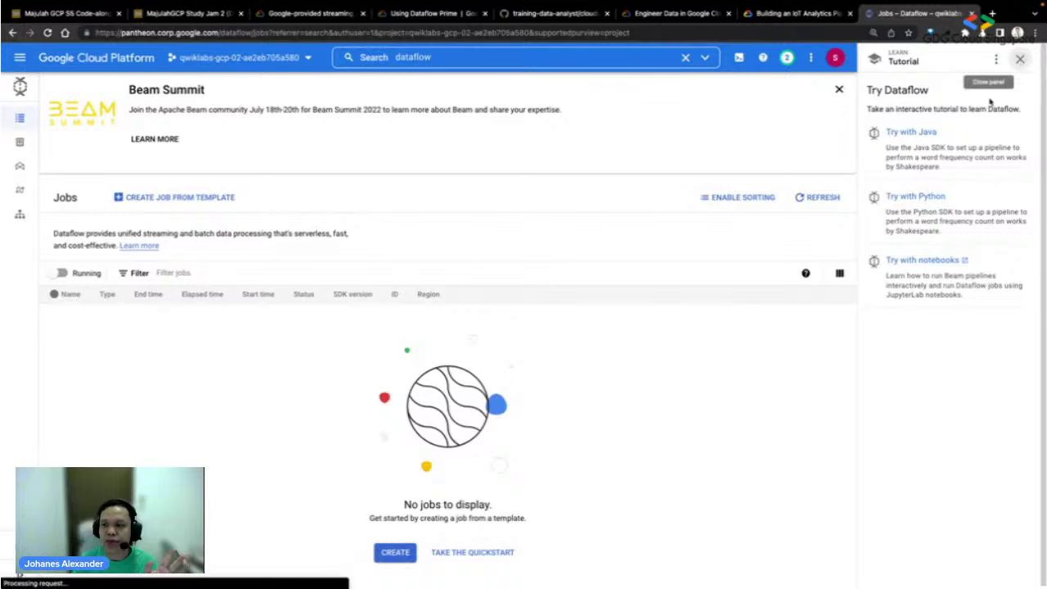
{"action": "left_click", "coordinate": [1021, 62]}
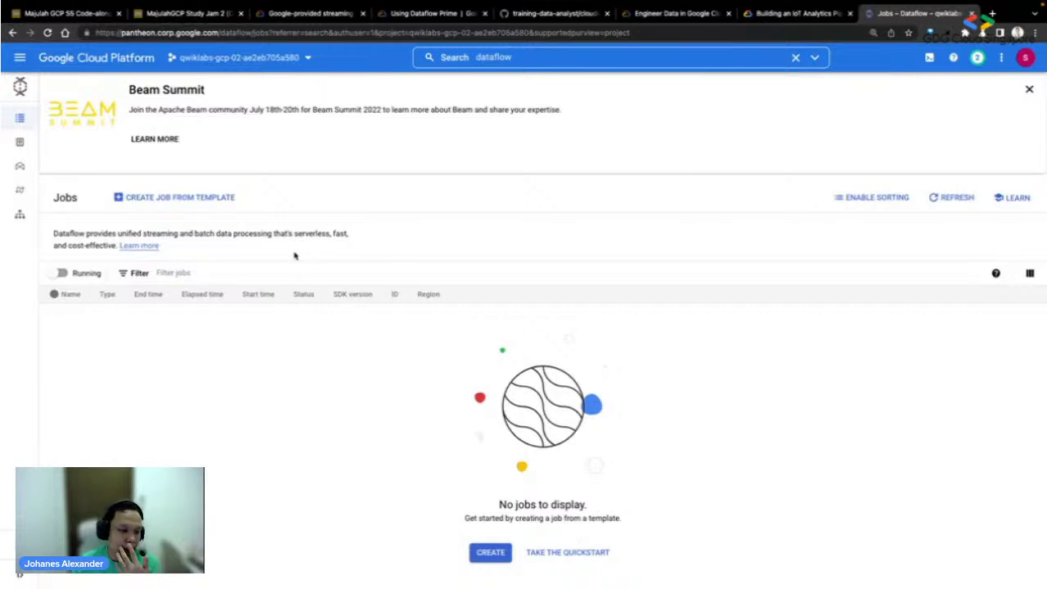
- Check the Dataflow steps in the lab guide and start creating a Dataflow job from a template
{"action": "left_click", "coordinate": [804, 15]}
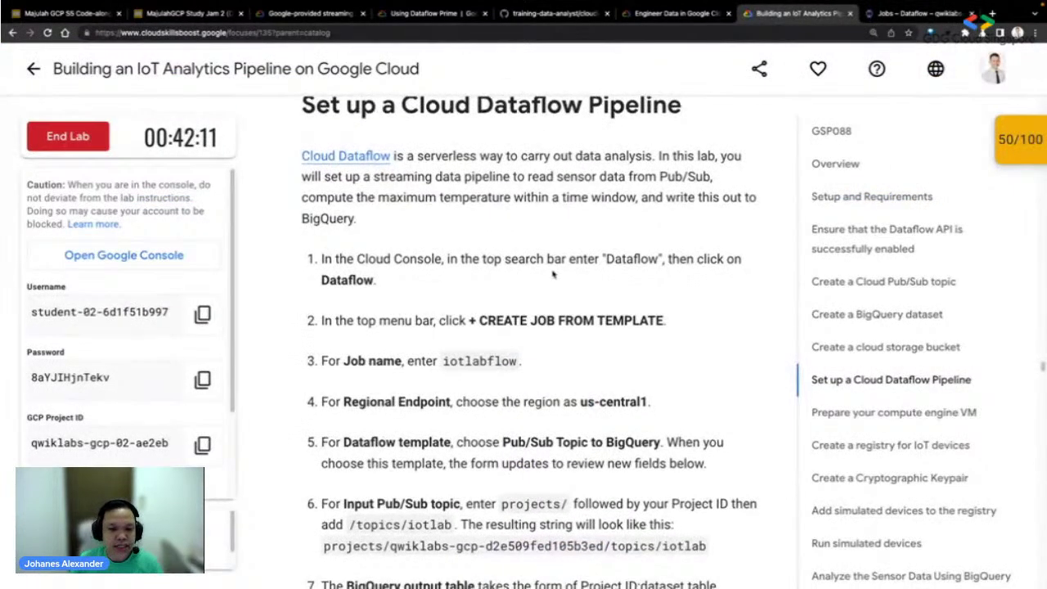
{"action": "scroll", "coordinate": [549, 272], "scroll_direction": "down", "scroll_amount": 1}
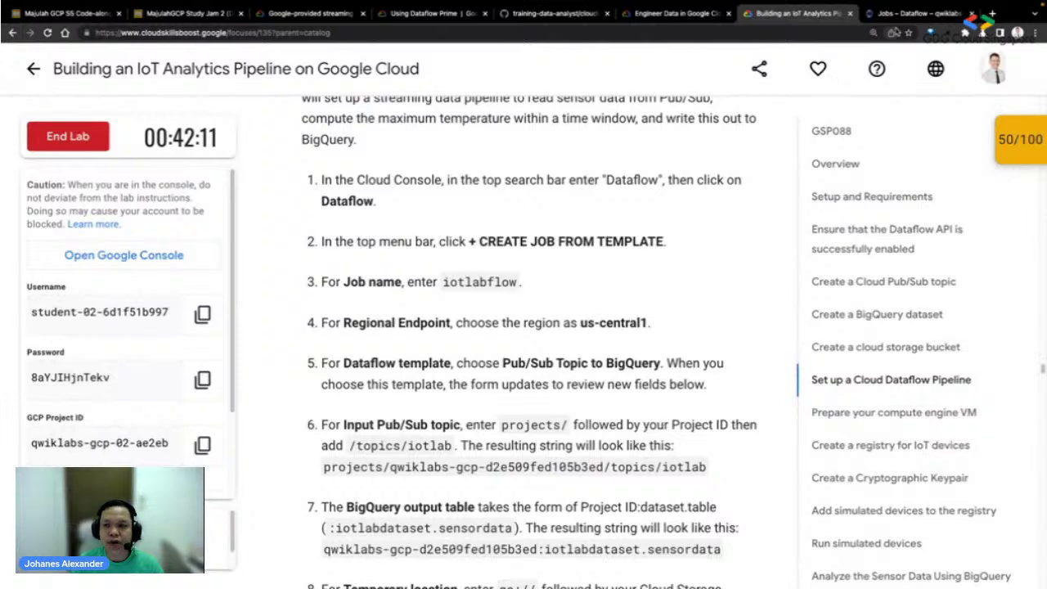
{"action": "left_click", "coordinate": [896, 14]}
{"action": "left_click", "coordinate": [186, 209]}
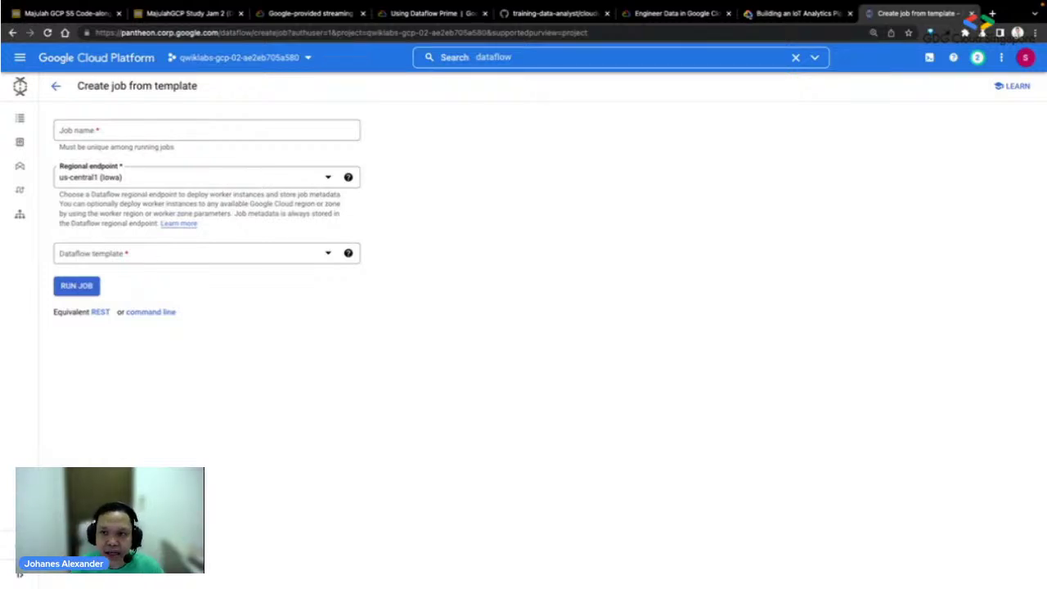
- Copy the job name iotlabflow from the lab guide's Dataflow pipeline instructions
{"action": "left_click", "coordinate": [750, 14]}
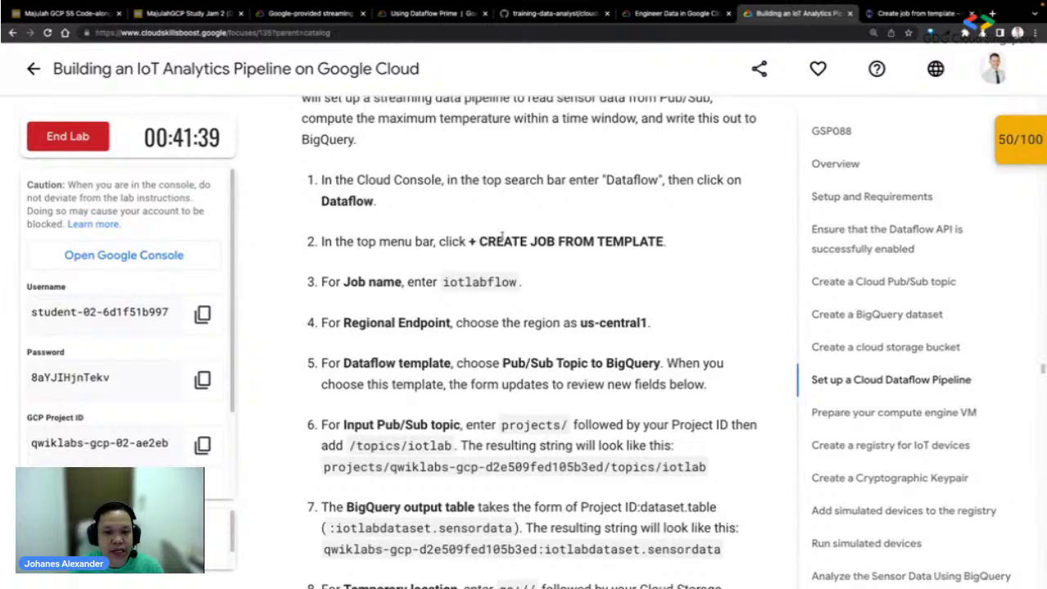
{"action": "left_click_drag", "start_coordinate": [477, 242], "coordinate": [665, 242]}
{"action": "double_click", "coordinate": [488, 281]}
{"action": "key", "text": "ctrl+c"}
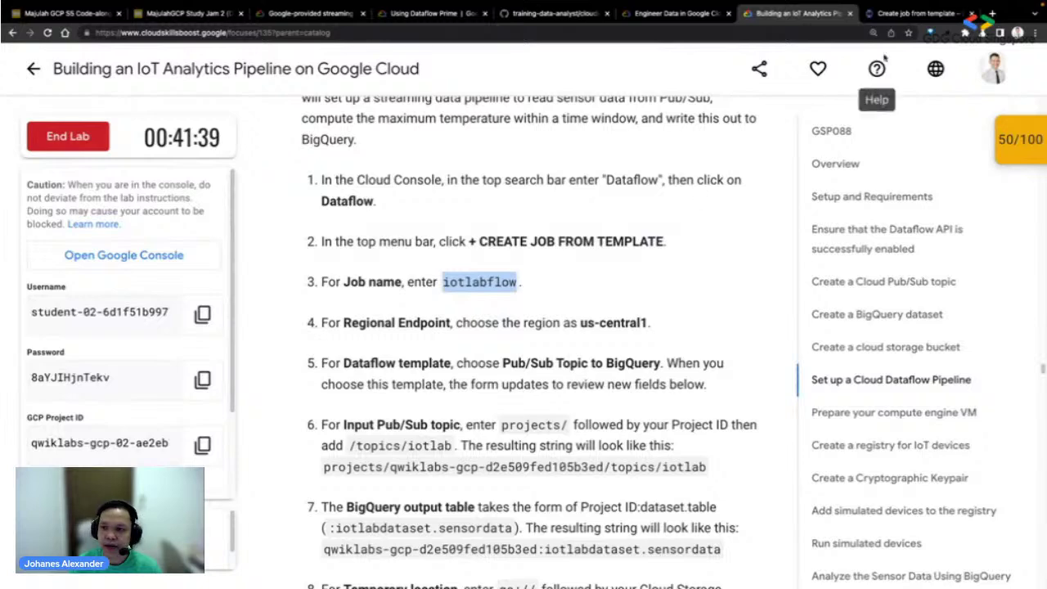
- Set the job name of the new Dataflow job to iotlabflow
{"action": "left_click", "coordinate": [908, 14]}
{"action": "left_click", "coordinate": [159, 128]}
{"action": "key", "text": "ctrl+v"}
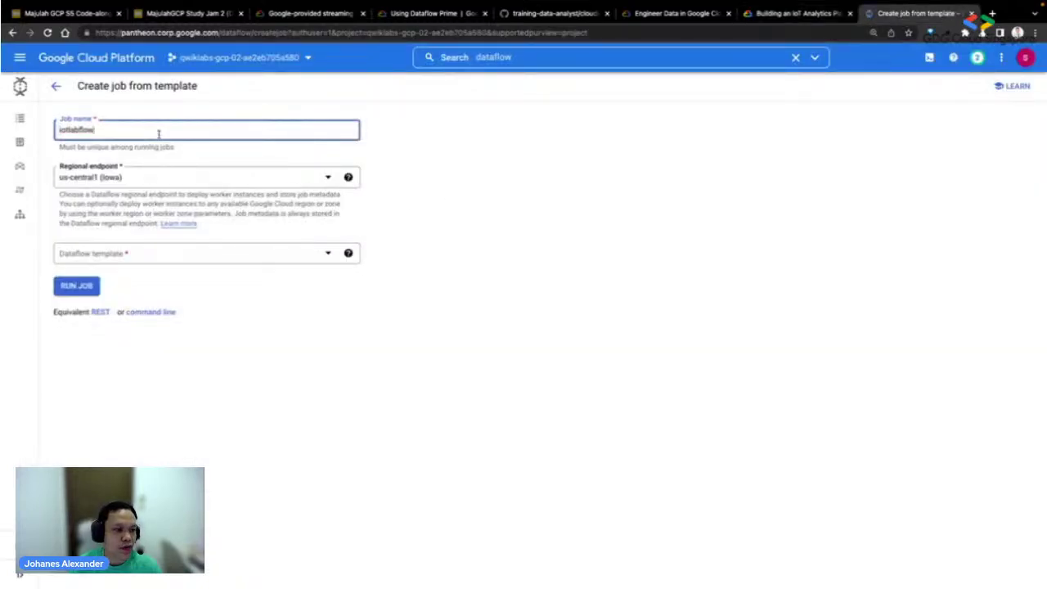
- Check the region and template in the lab guide, and choose the Pub/Sub Topic to BigQuery template for the Dataflow job
{"action": "left_click", "coordinate": [777, 14]}
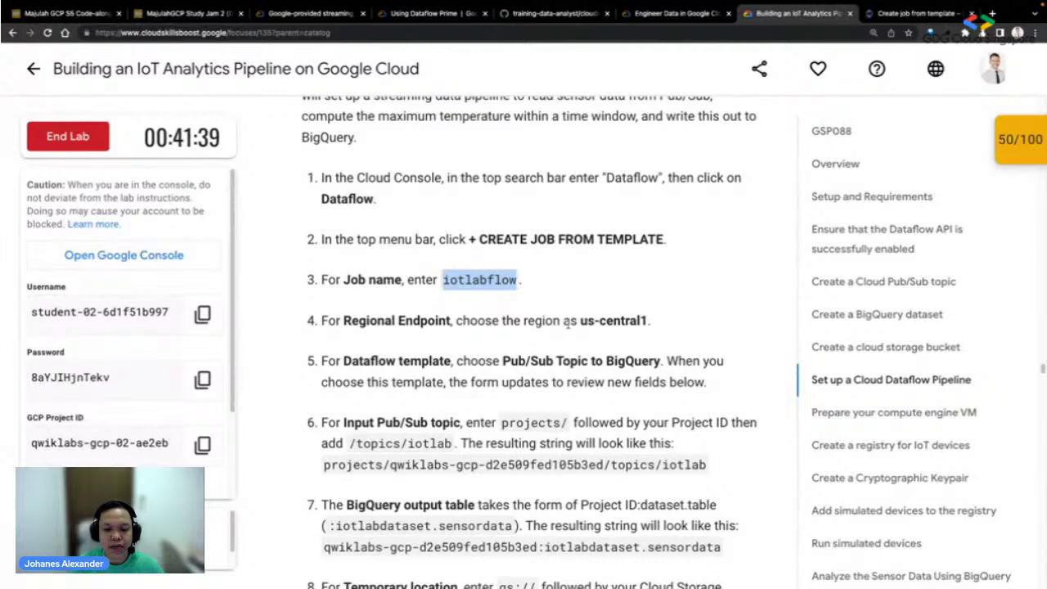
{"action": "left_click", "coordinate": [916, 13]}
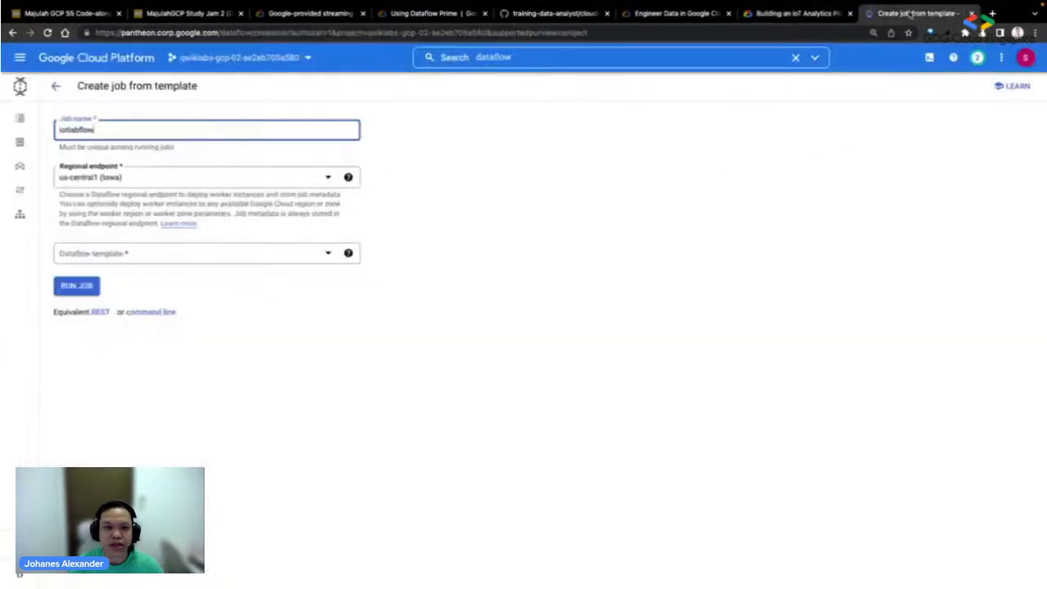
{"action": "left_click", "coordinate": [814, 15]}
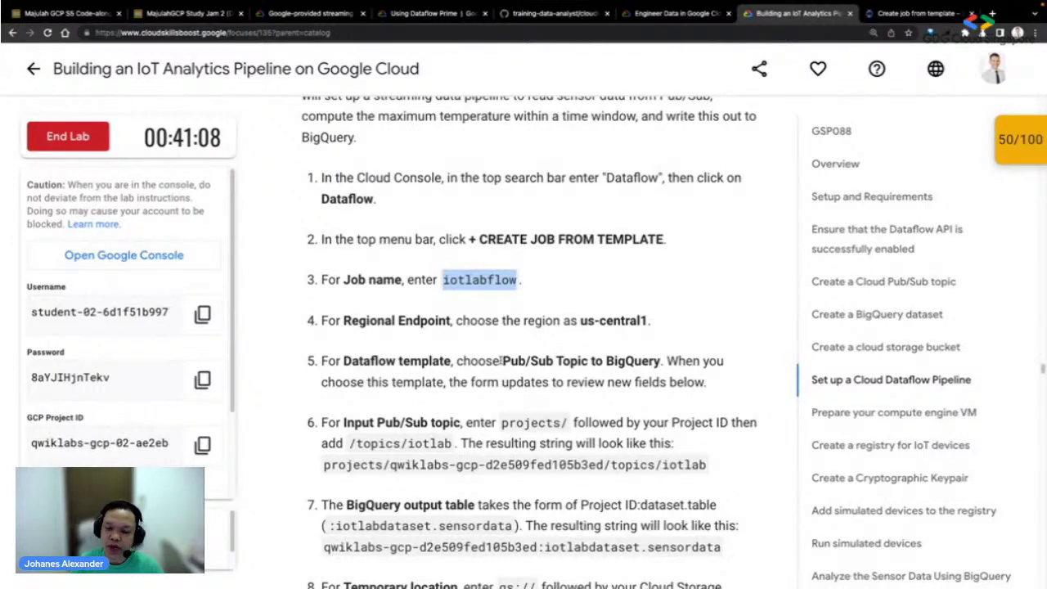
{"action": "left_click", "coordinate": [917, 13]}
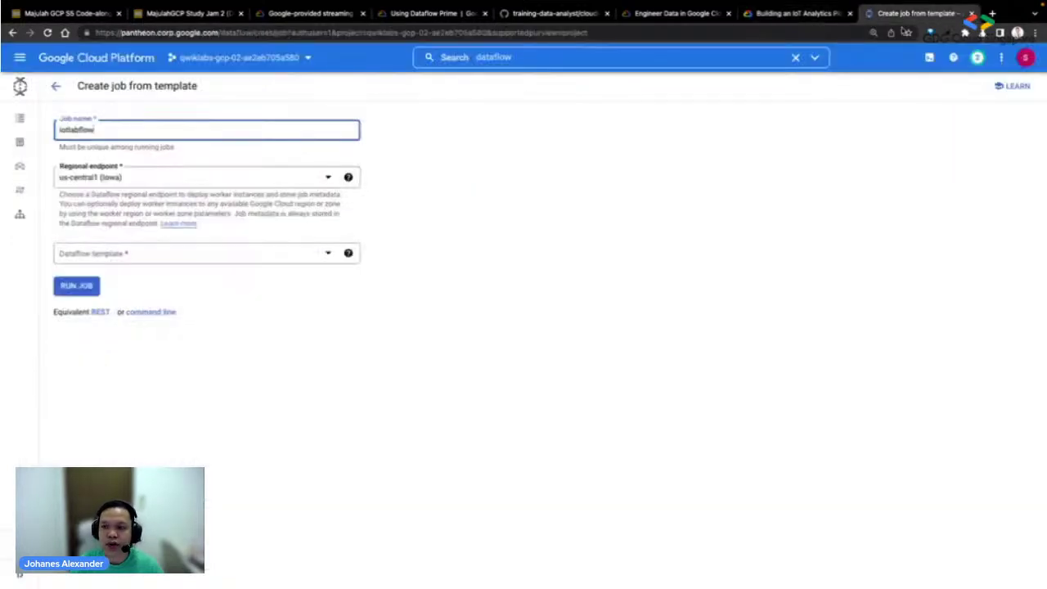
{"action": "left_click", "coordinate": [198, 256]}
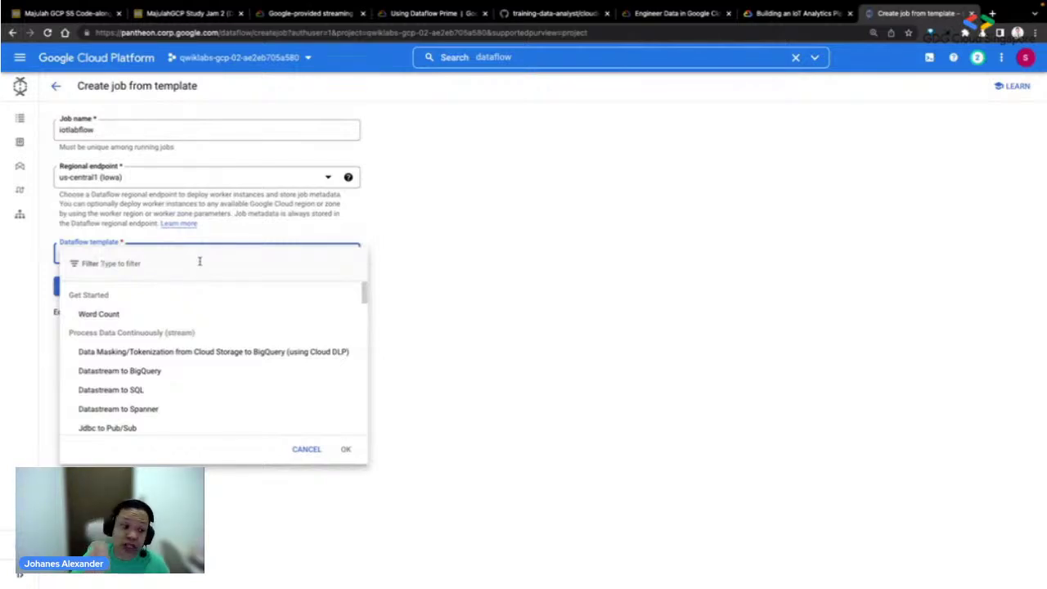
{"action": "type", "text": "topic"}
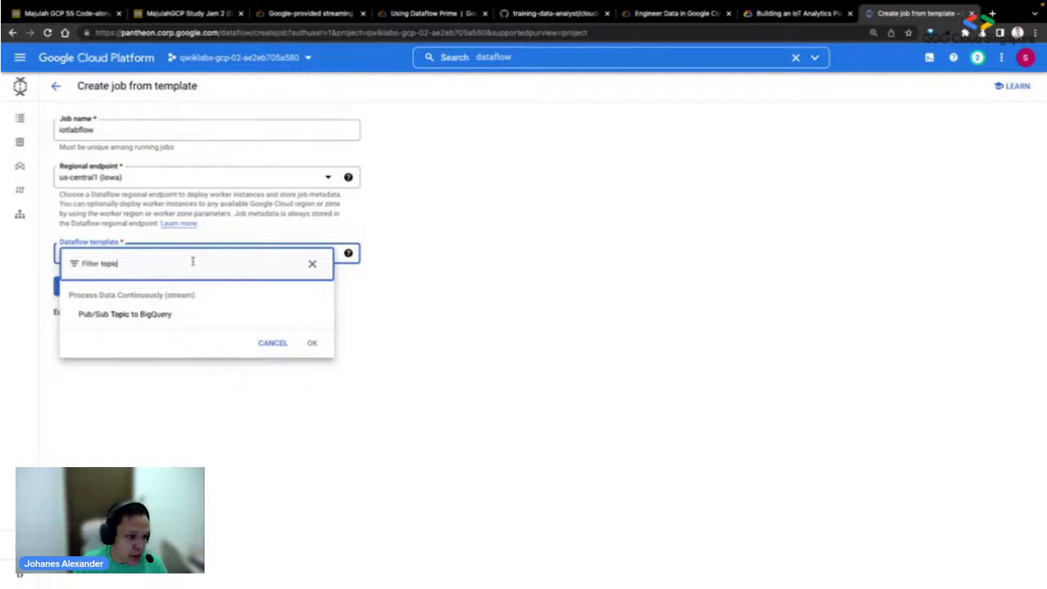
{"action": "left_click", "coordinate": [126, 315]}
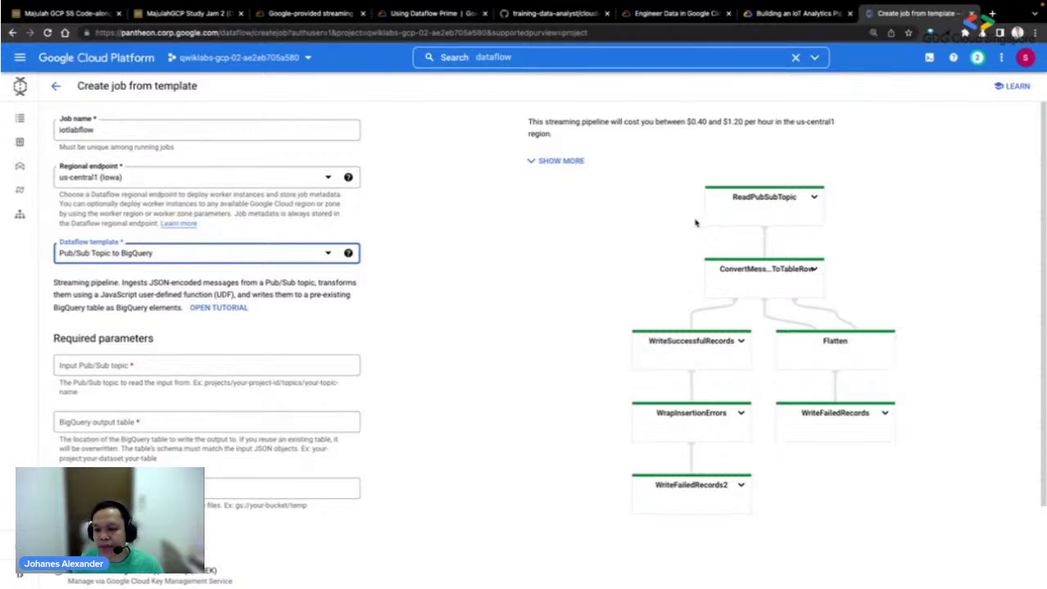
- Browse the full list of streaming and batch Dataflow templates without changing the selected template
{"action": "scroll", "coordinate": [696, 223], "scroll_direction": "down", "scroll_amount": 1}
{"action": "scroll", "coordinate": [587, 243], "scroll_direction": "down", "scroll_amount": 1}
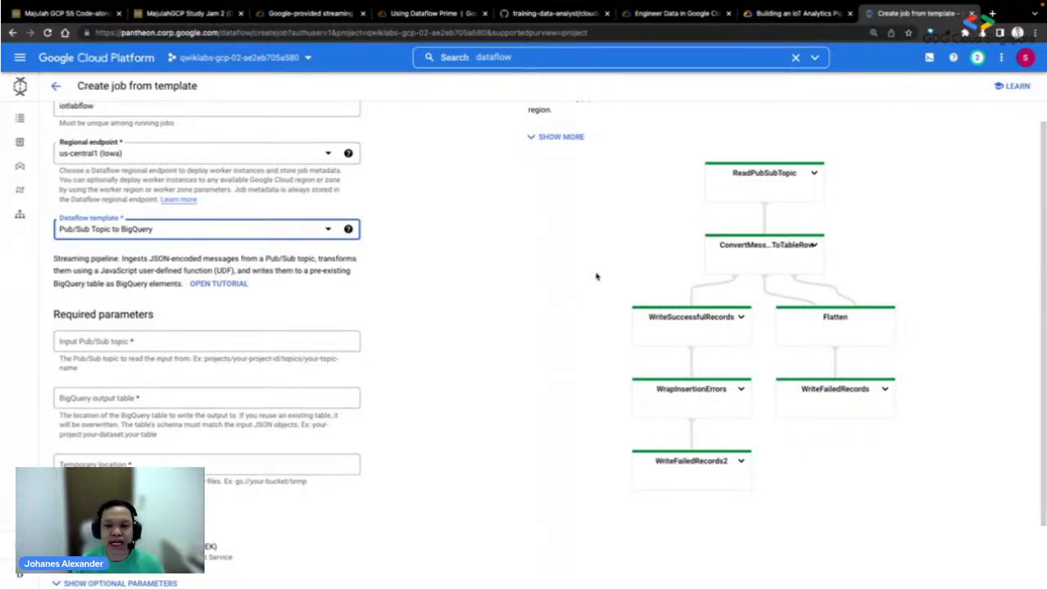
{"action": "scroll", "coordinate": [596, 277], "scroll_direction": "down", "scroll_amount": 1}
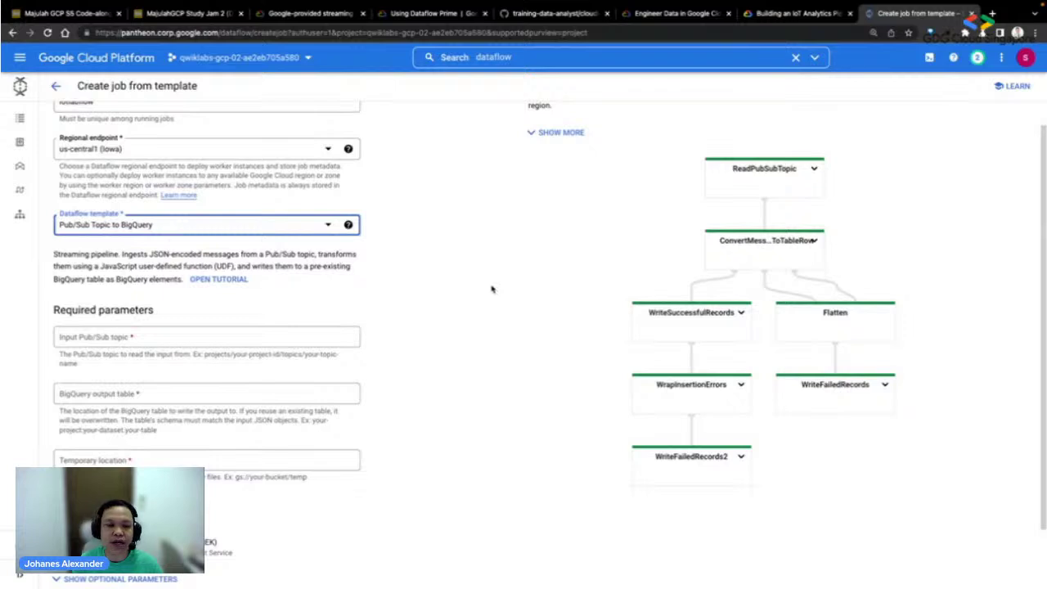
{"action": "left_click", "coordinate": [332, 225]}
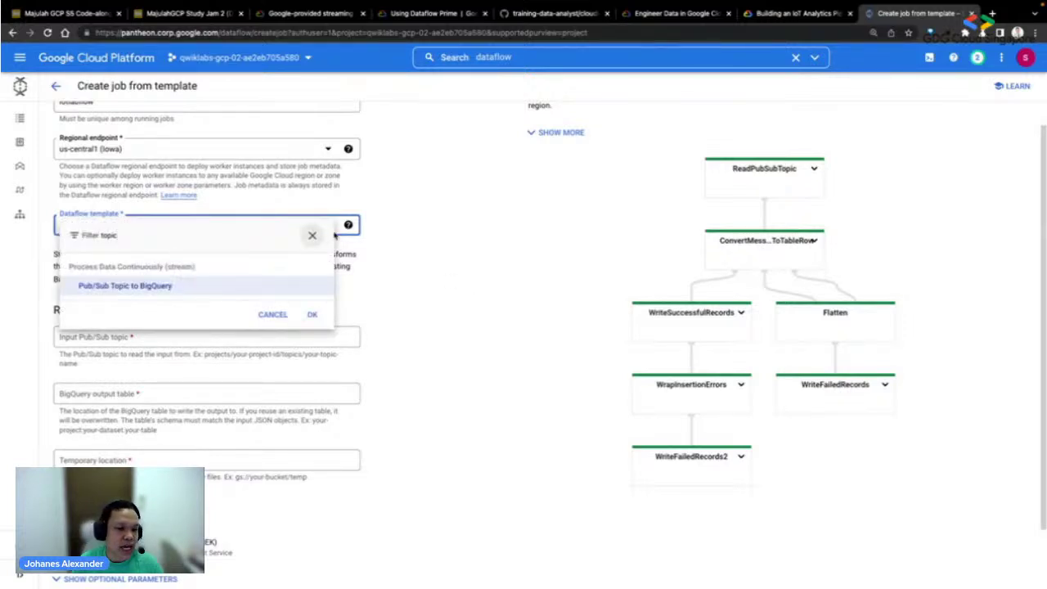
{"action": "left_click", "coordinate": [313, 235]}
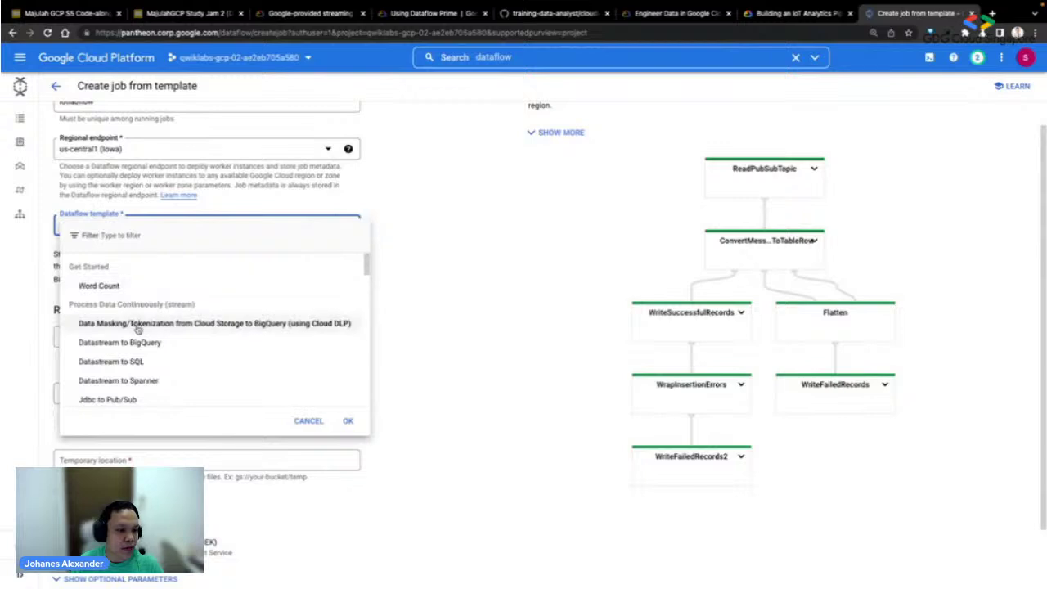
{"action": "scroll", "coordinate": [156, 342], "scroll_direction": "down", "scroll_amount": 1}
{"action": "scroll", "coordinate": [151, 348], "scroll_direction": "down", "scroll_amount": 3}
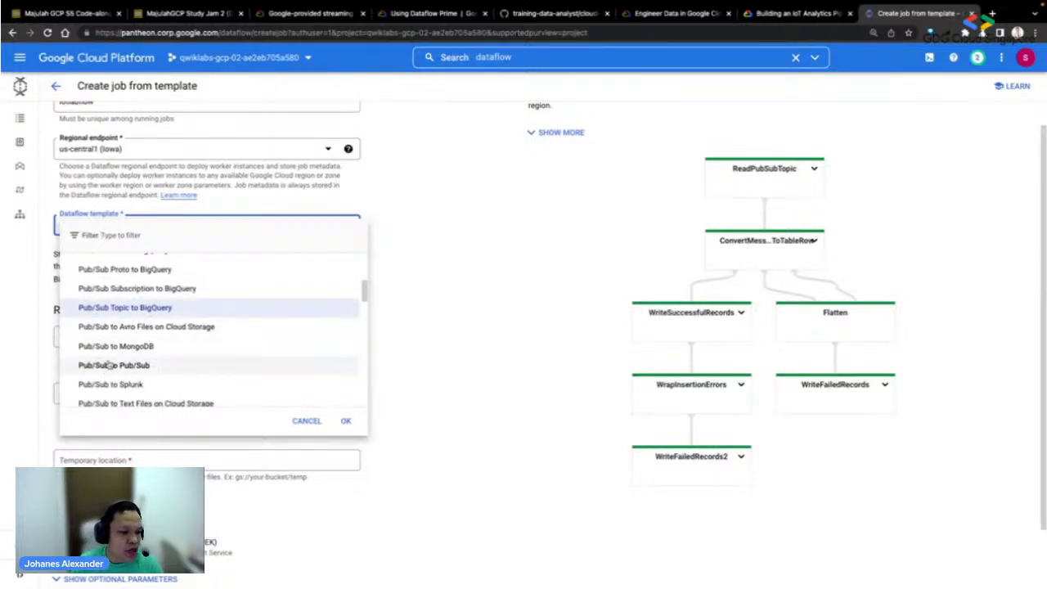
{"action": "scroll", "coordinate": [106, 376], "scroll_direction": "down", "scroll_amount": 3}
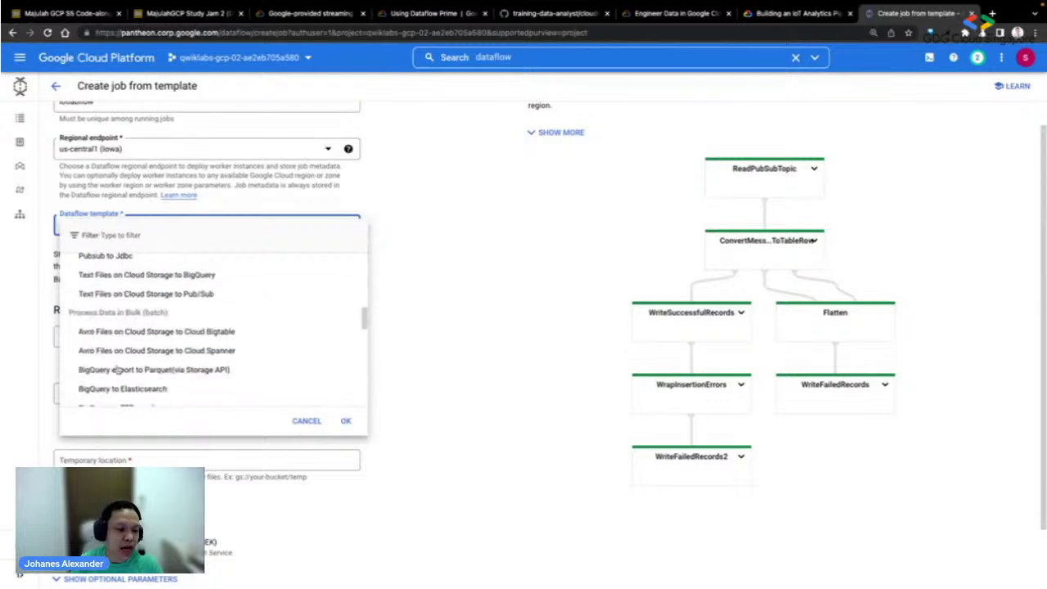
{"action": "left_click", "coordinate": [303, 419]}
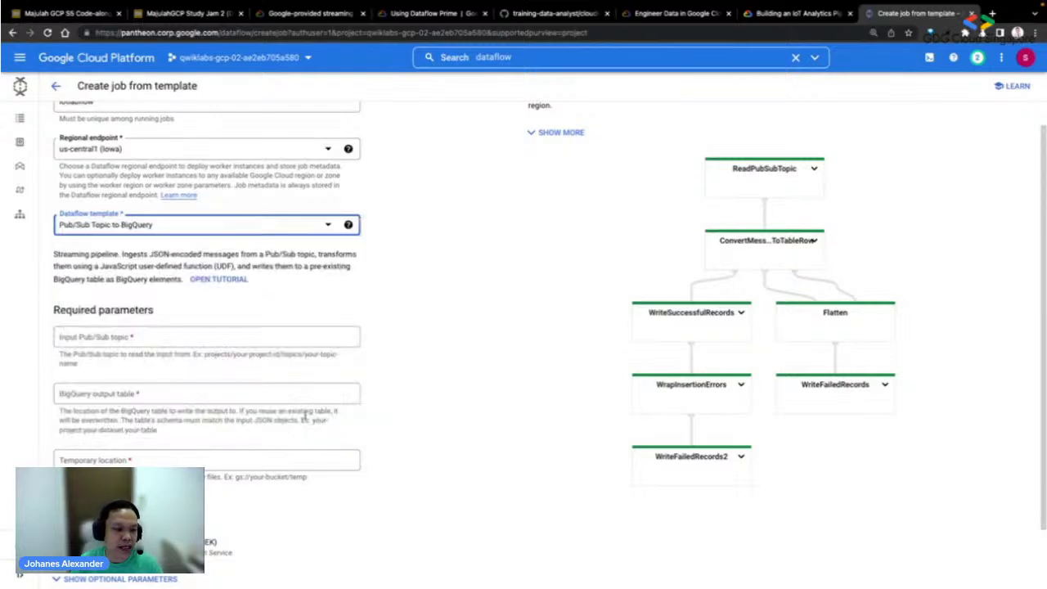
- Copy the example topic path projects/qwiklabs-gcp-d2e509fed105b3ed/topics/iotlab from the lab guide into the job's Input Pub/Sub topic
{"action": "left_click", "coordinate": [187, 339]}
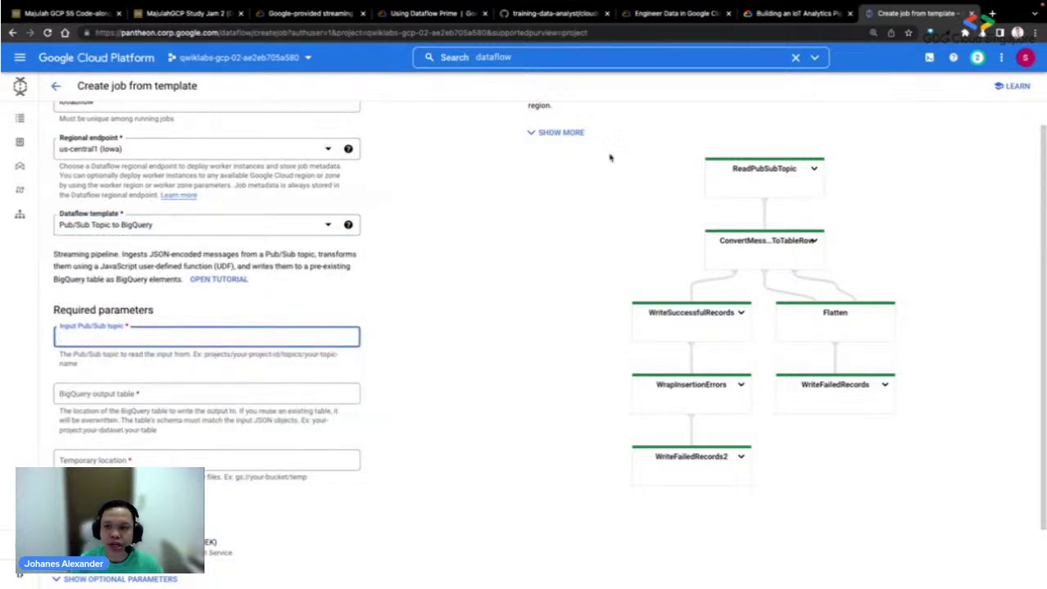
{"action": "left_click", "coordinate": [797, 15]}
{"action": "scroll", "coordinate": [482, 321], "scroll_direction": "down", "scroll_amount": 2}
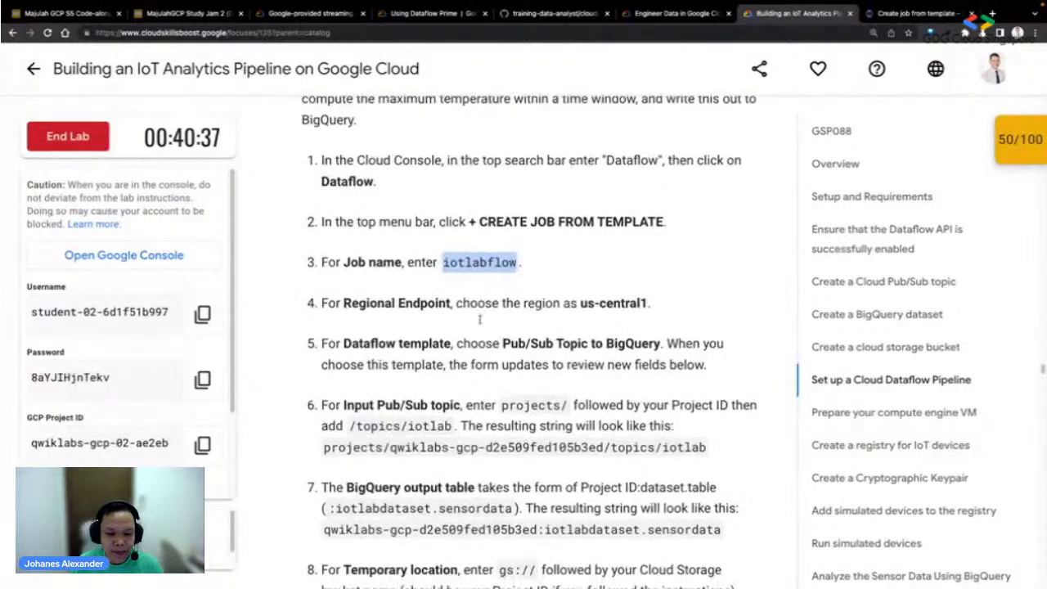
{"action": "scroll", "coordinate": [481, 321], "scroll_direction": "down", "scroll_amount": 1}
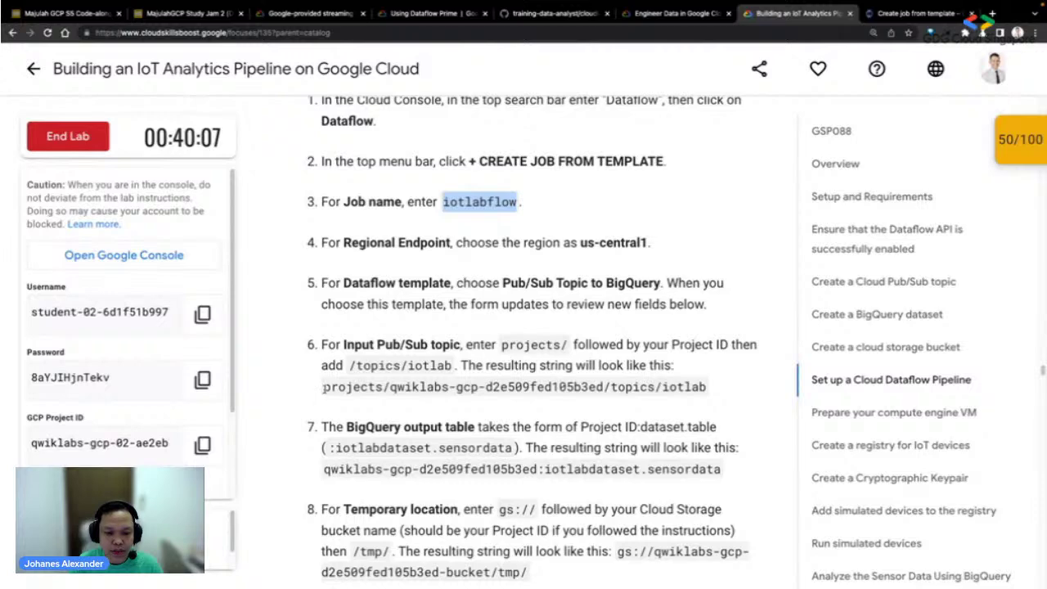
{"action": "left_click_drag", "start_coordinate": [324, 386], "coordinate": [710, 389]}
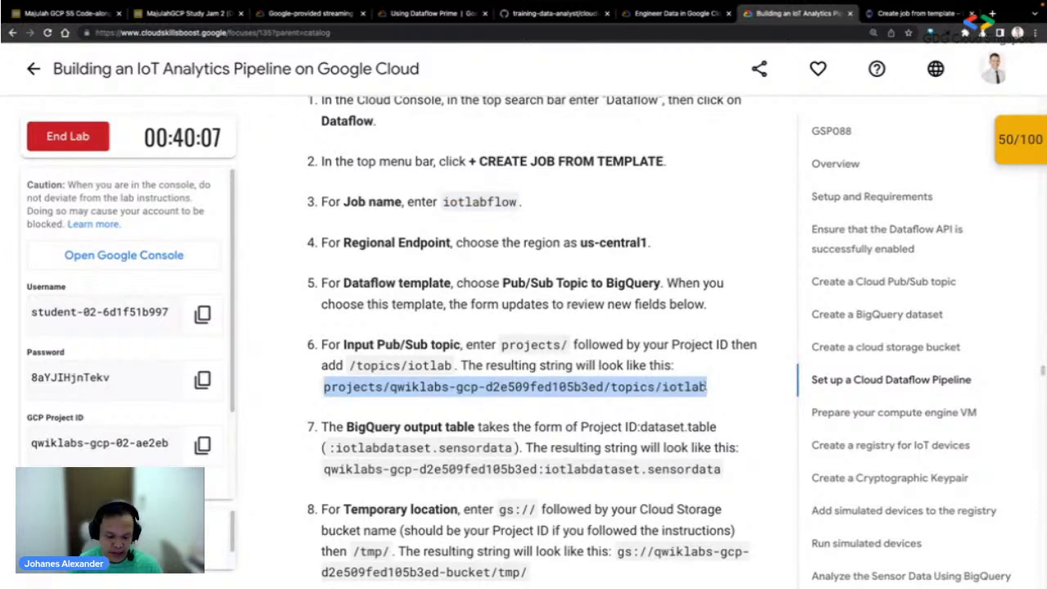
{"action": "key", "text": "ctrl+c"}
{"action": "left_click", "coordinate": [929, 16]}
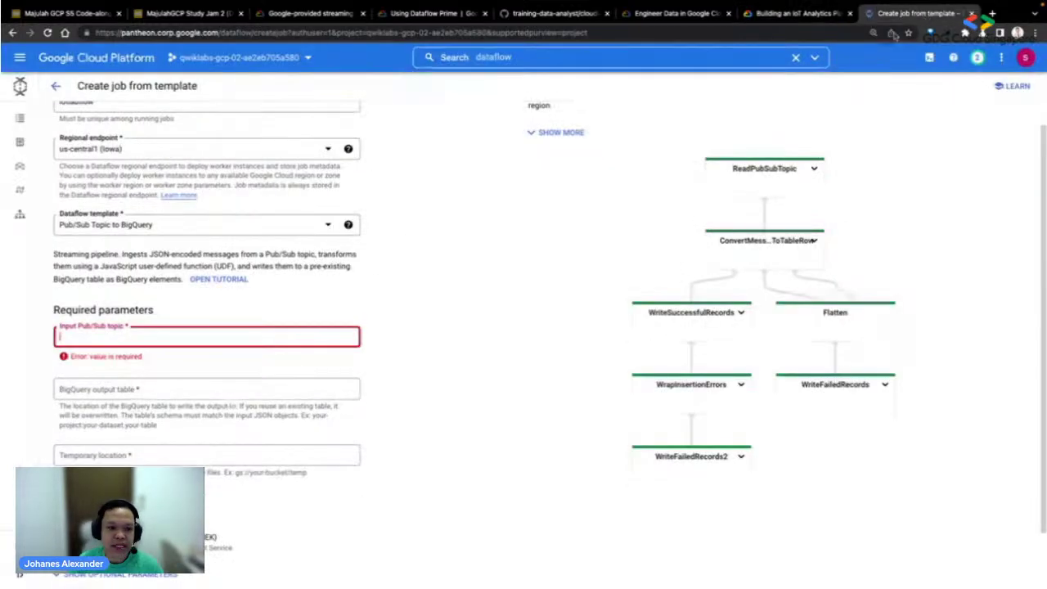
{"action": "left_click", "coordinate": [127, 336]}
{"action": "key", "text": "ctrl+v"}
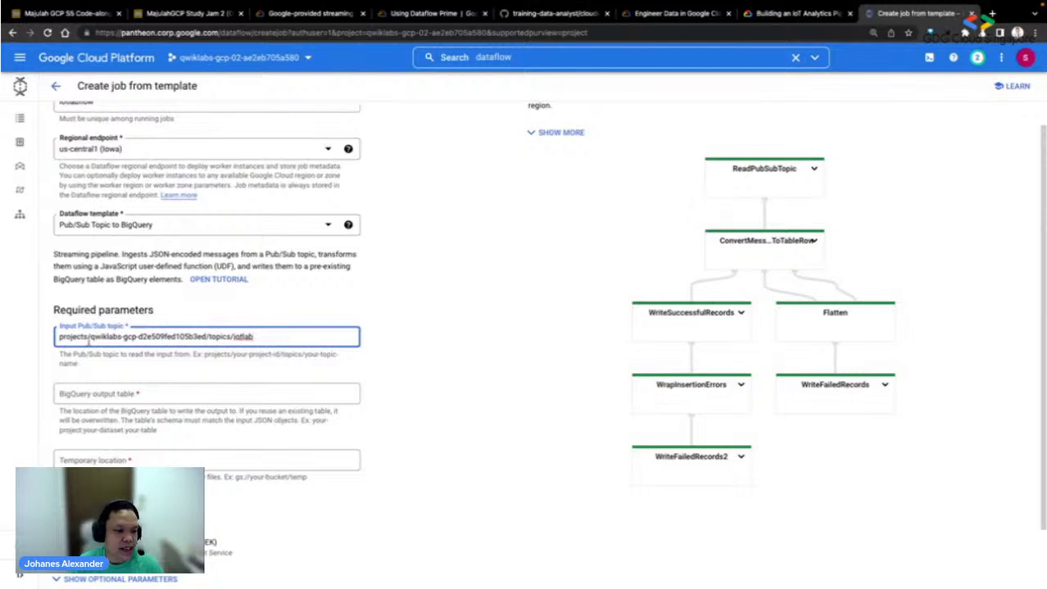
- Replace the example project ID in the Input Pub/Sub topic path with the lab's own project ID, qwiklabs-gcp-02-ae2eb705a580
{"action": "double_click", "coordinate": [72, 339]}
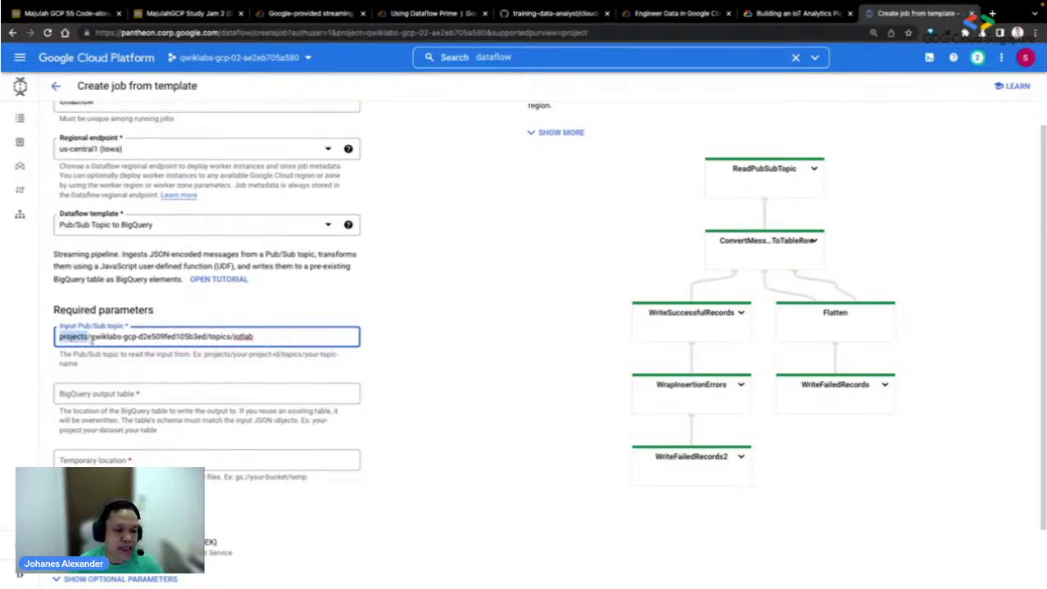
{"action": "left_click_drag", "start_coordinate": [90, 336], "coordinate": [210, 336]}
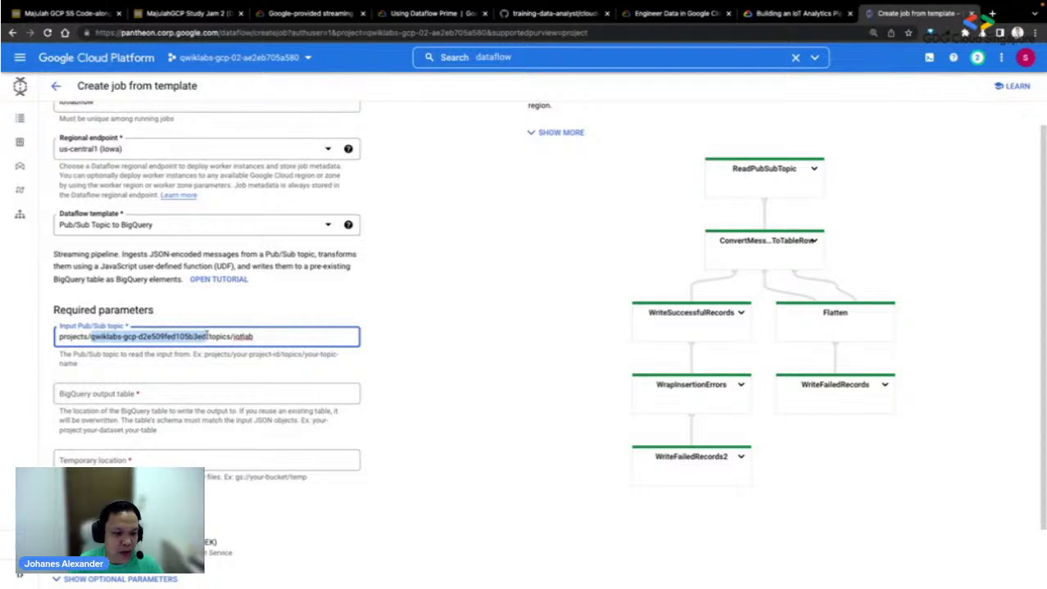
{"action": "left_click", "coordinate": [826, 14]}
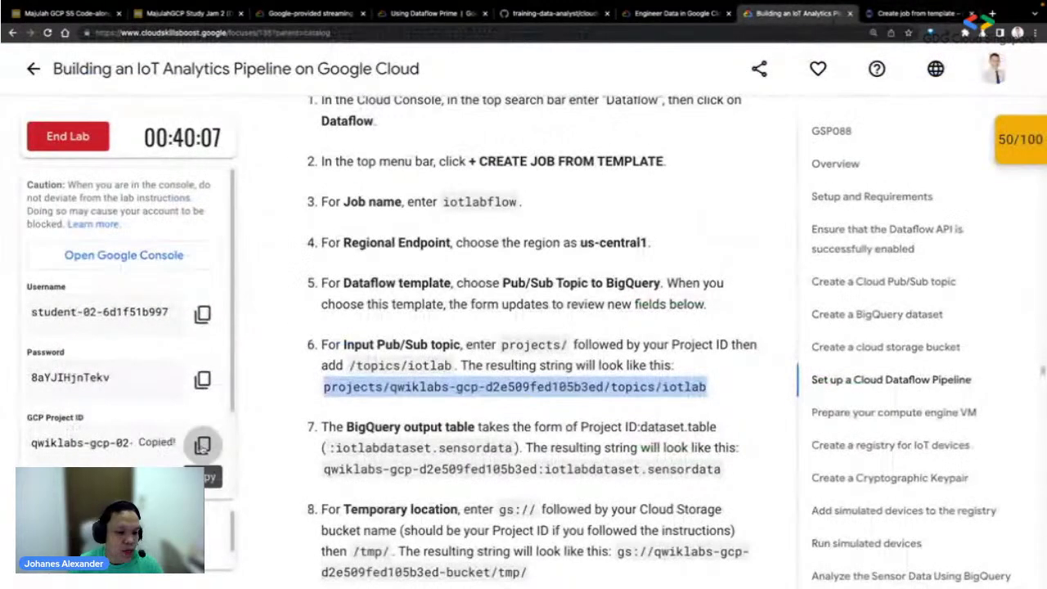
{"action": "key", "text": "ctrl+Tab"}
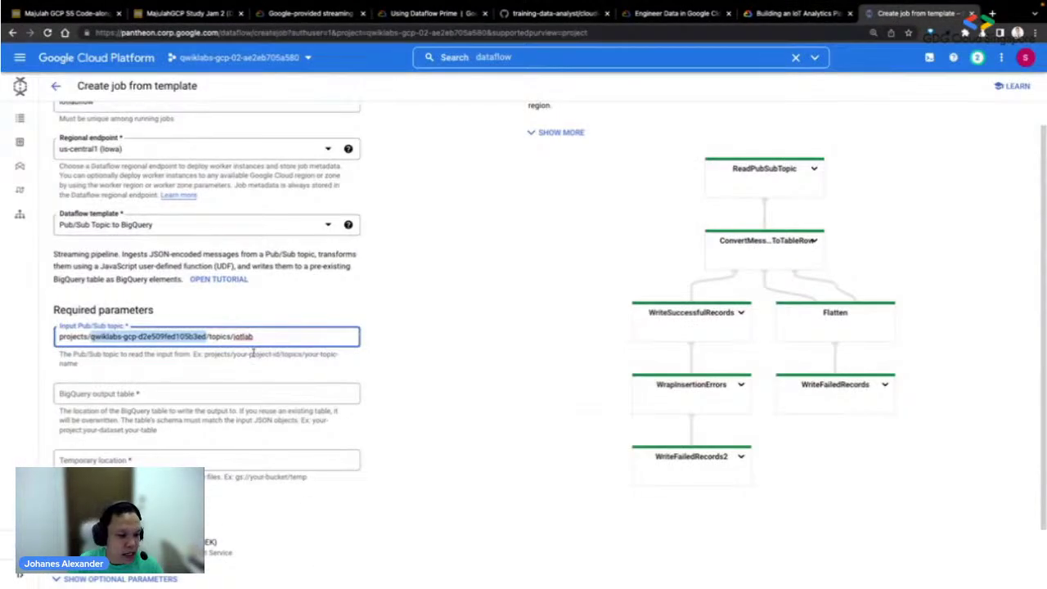
{"action": "key", "text": "ctrl+v"}
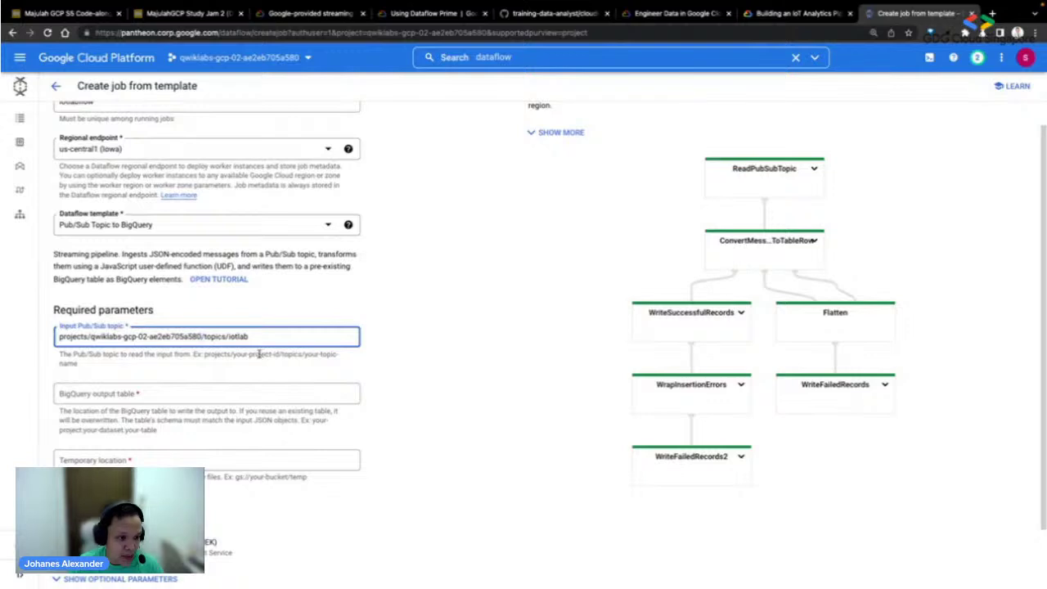
{"action": "double_click", "coordinate": [210, 336]}
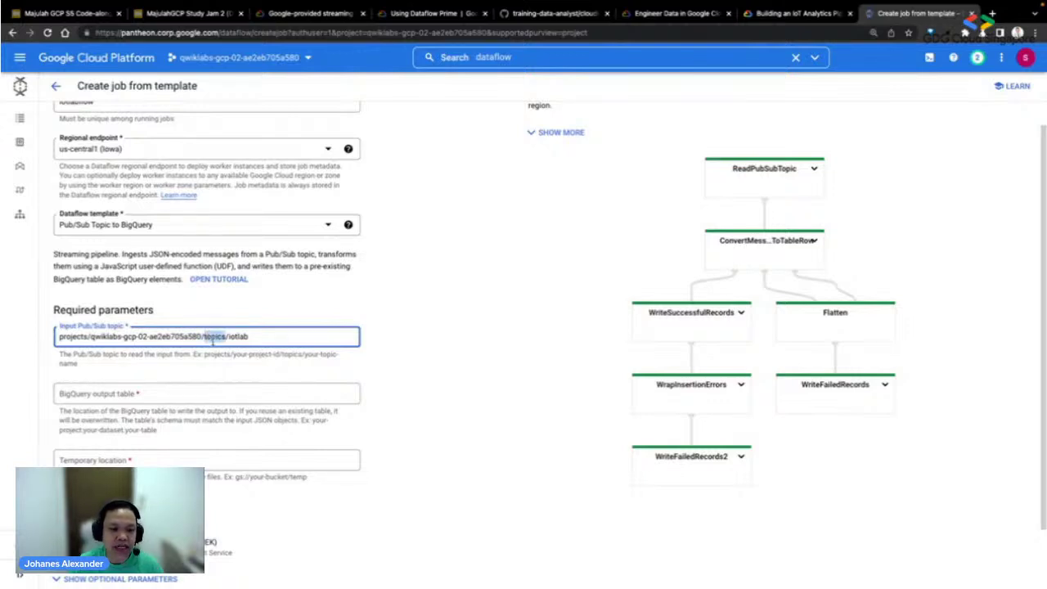
{"action": "double_click", "coordinate": [239, 337]}
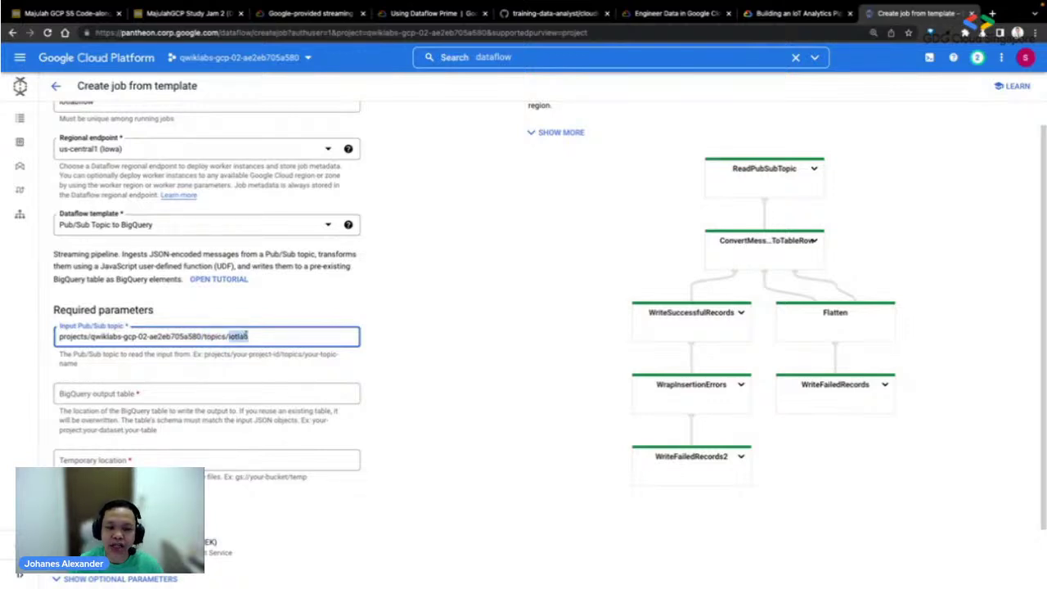
{"action": "left_click", "coordinate": [251, 336]}
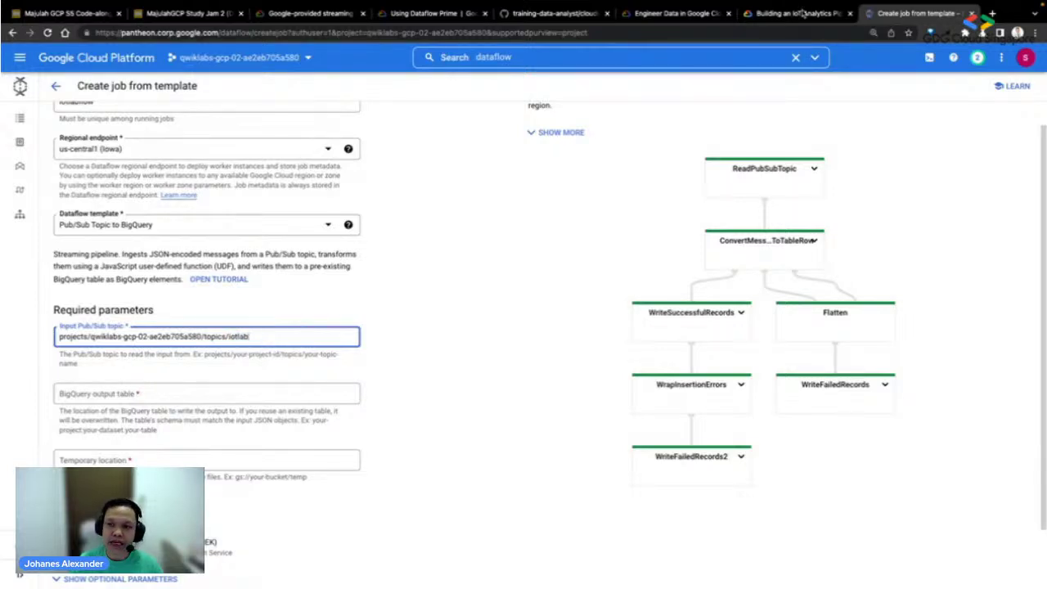
- Copy the example table string qwiklabs-gcp-d2e509fed105b3ed:iotlabdataset.sensordata from the lab guide into the job's BigQuery output table
{"action": "left_click", "coordinate": [800, 14]}
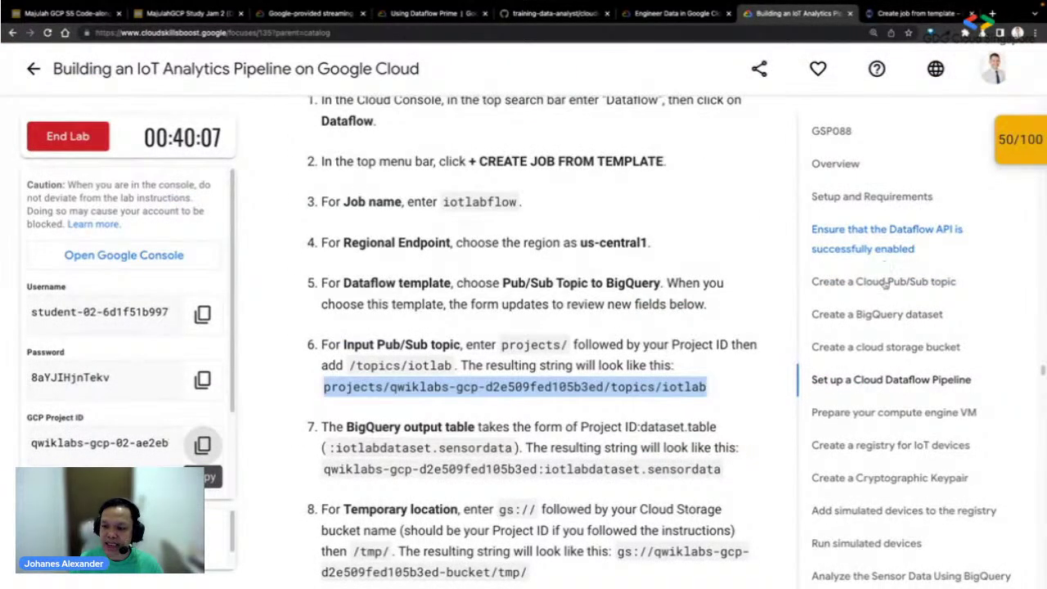
{"action": "scroll", "coordinate": [643, 360], "scroll_direction": "down", "scroll_amount": 1}
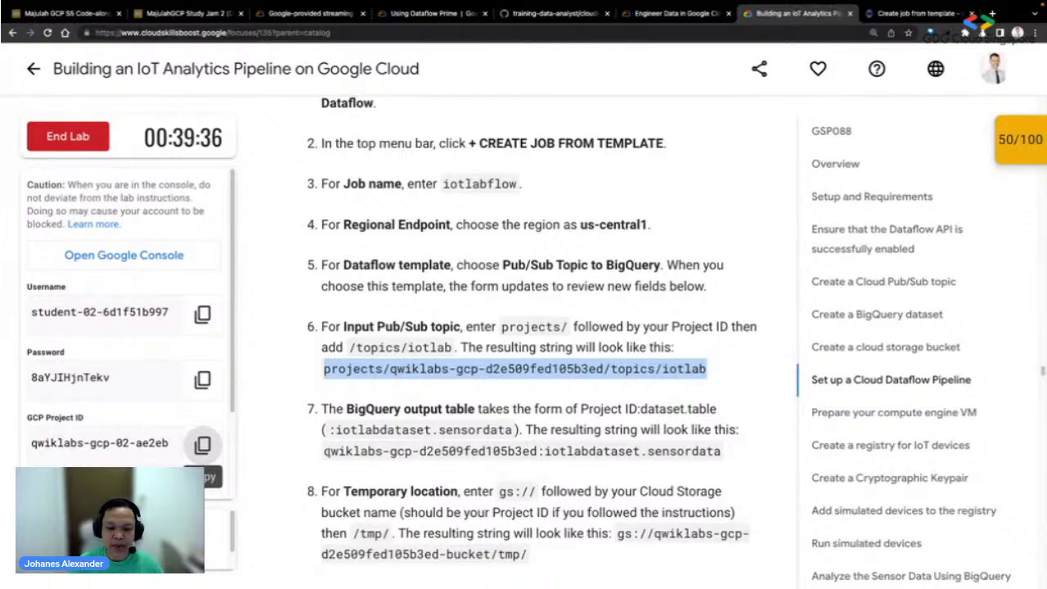
{"action": "left_click_drag", "start_coordinate": [326, 451], "coordinate": [720, 451]}
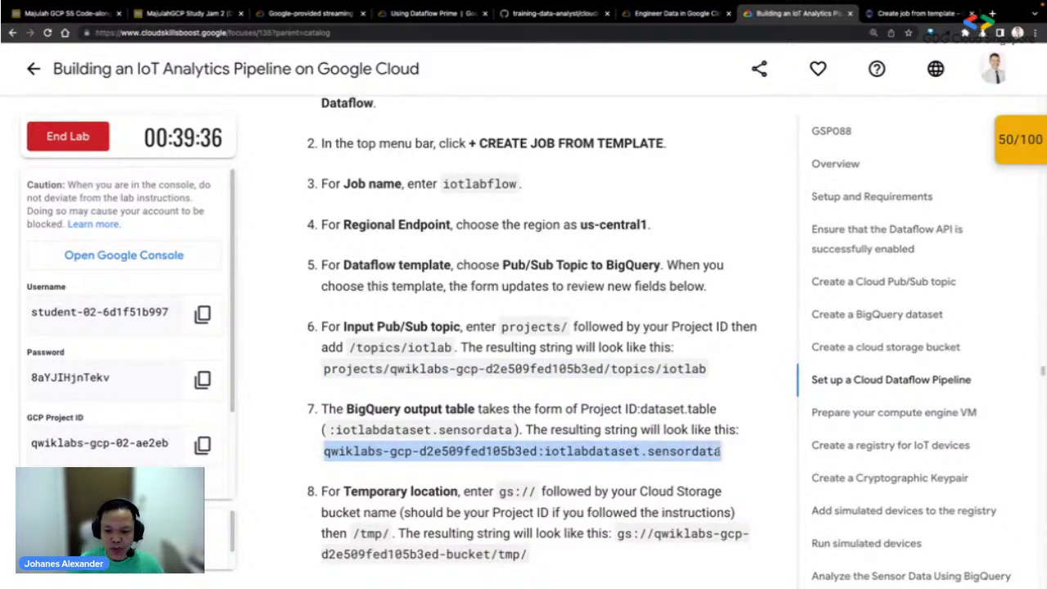
{"action": "left_click", "coordinate": [889, 14]}
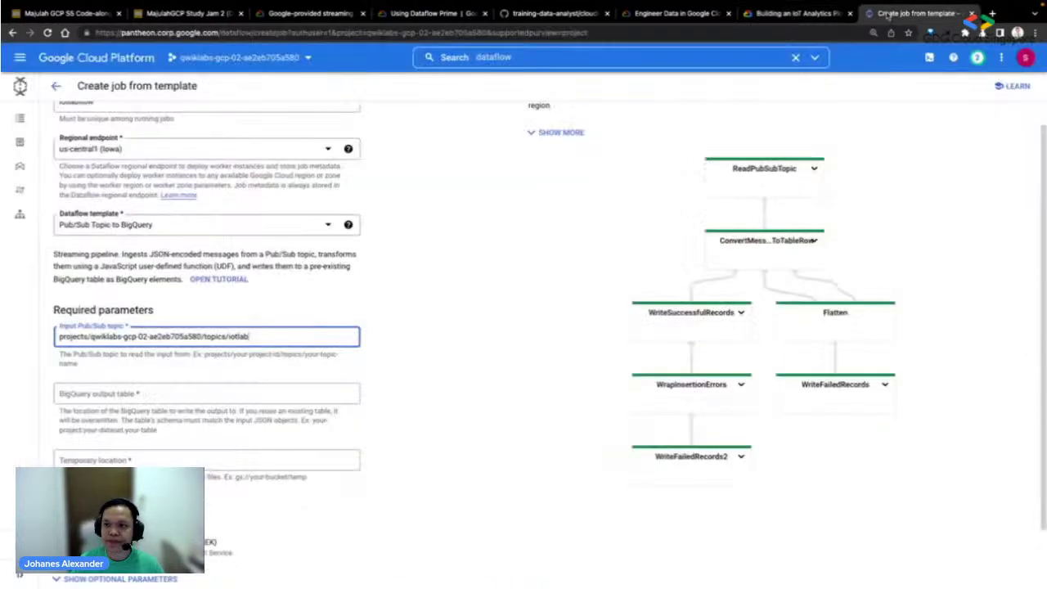
{"action": "left_click", "coordinate": [195, 389]}
{"action": "key", "text": "ctrl+v"}
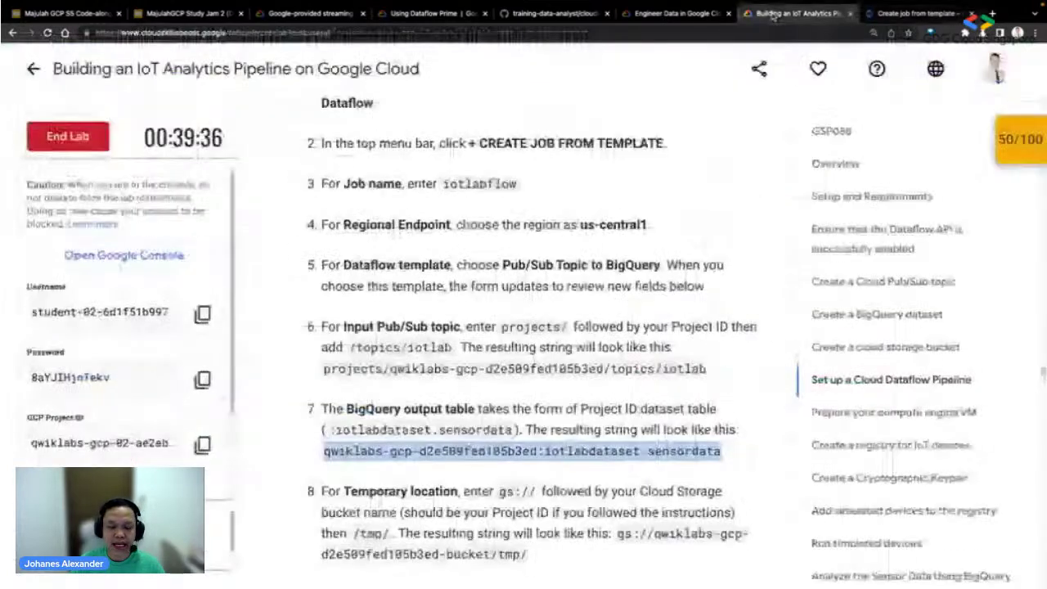
- Replace the example project ID in the BigQuery output table string with the lab's own project ID, qwiklabs-gcp-02-ae2eb705a580
{"action": "left_click", "coordinate": [775, 15]}
{"action": "left_click", "coordinate": [202, 446]}
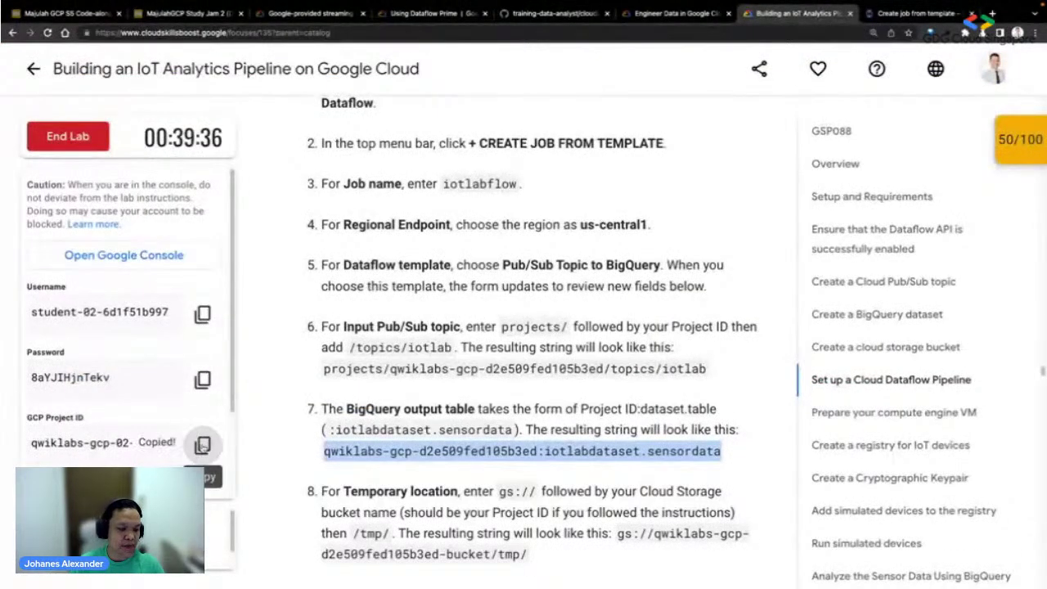
{"action": "key", "text": "ctrl+Tab"}
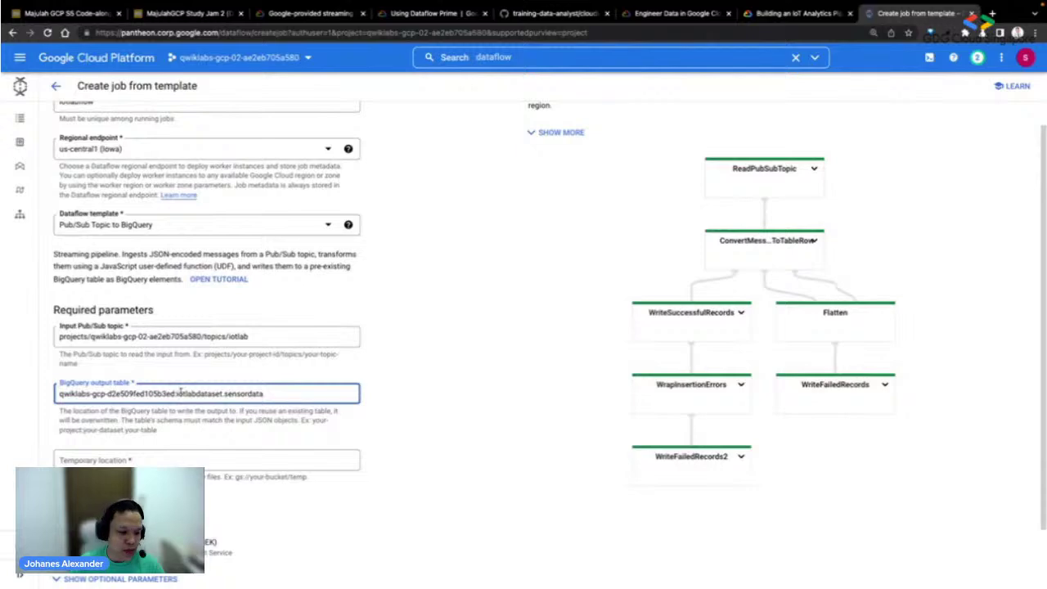
{"action": "left_click", "coordinate": [174, 394]}
{"action": "left_click", "coordinate": [59, 394], "text": "shift"}
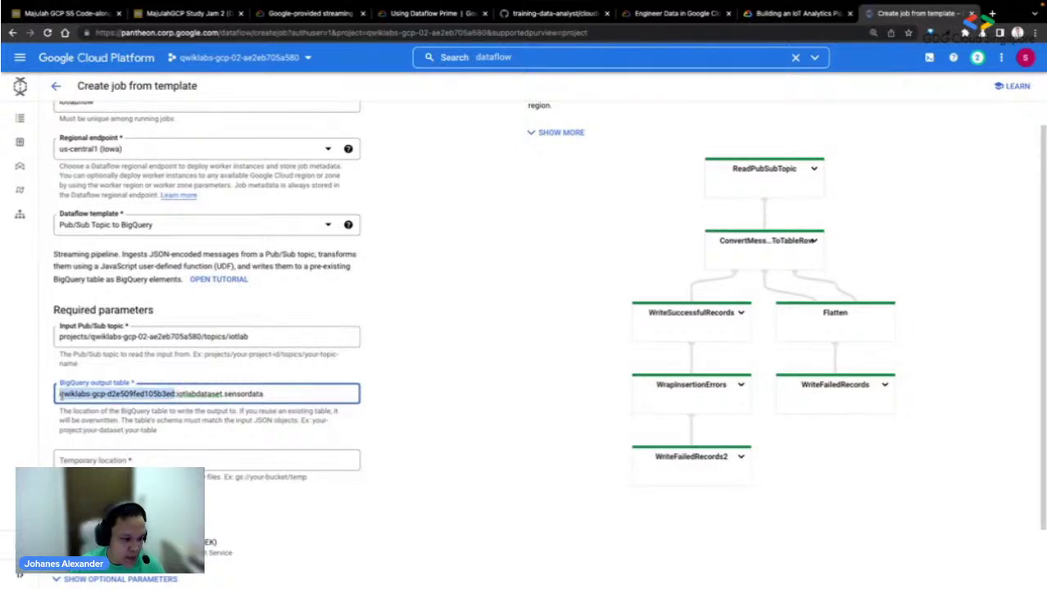
{"action": "key", "text": "ctrl+v"}
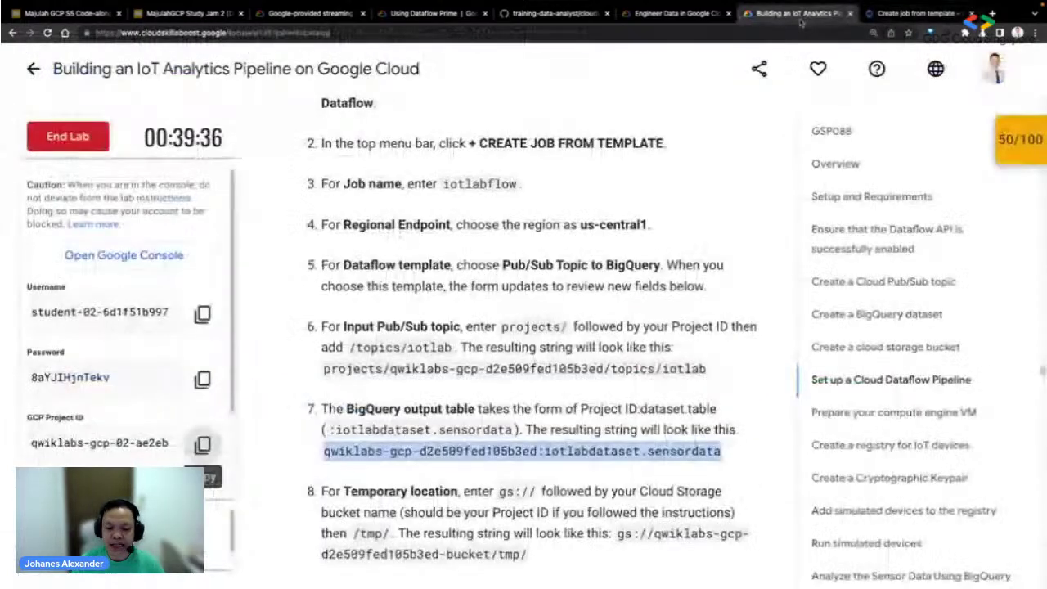
- Copy the example path gs://qwiklabs-gcp-d2e509fed105b3ed-bucket/tmp/ from the lab guide into the job's Temporary location
{"action": "left_click", "coordinate": [805, 15]}
{"action": "scroll", "coordinate": [556, 394], "scroll_direction": "down", "scroll_amount": 2}
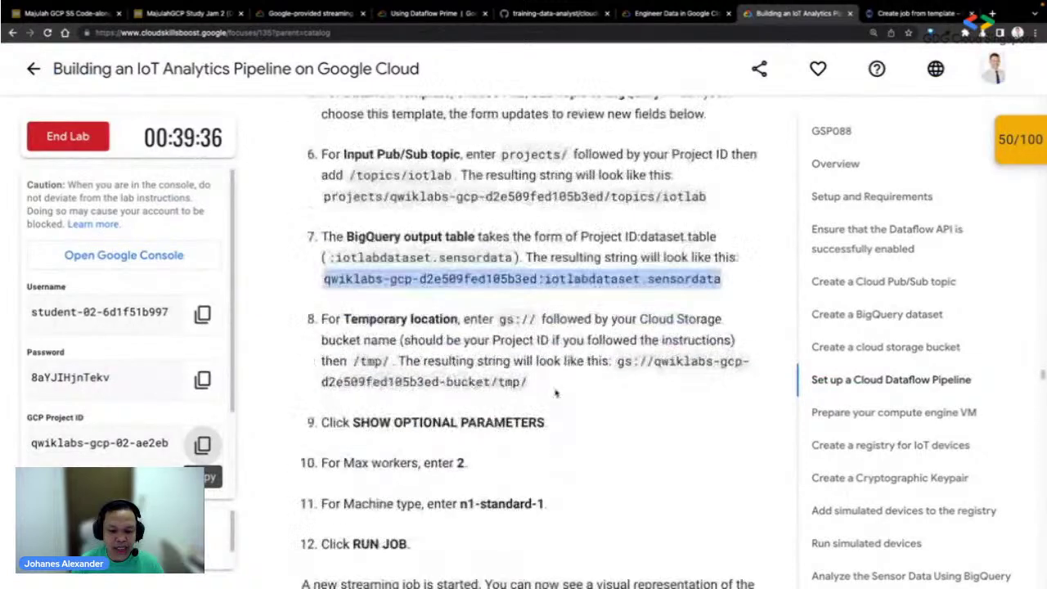
{"action": "left_click_drag", "start_coordinate": [618, 361], "coordinate": [528, 381]}
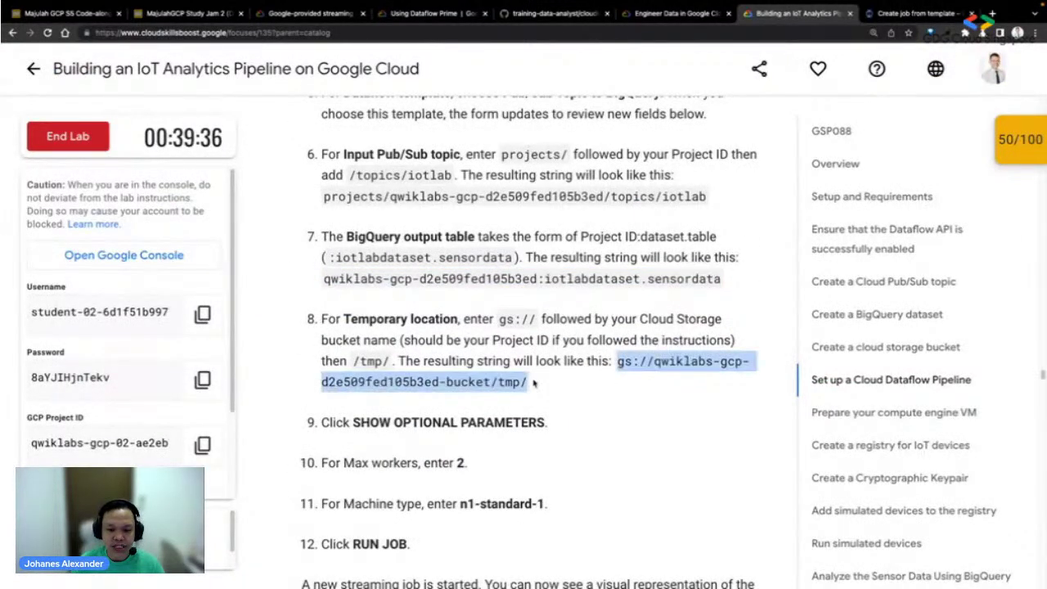
{"action": "left_click", "coordinate": [900, 13]}
{"action": "left_click", "coordinate": [141, 461]}
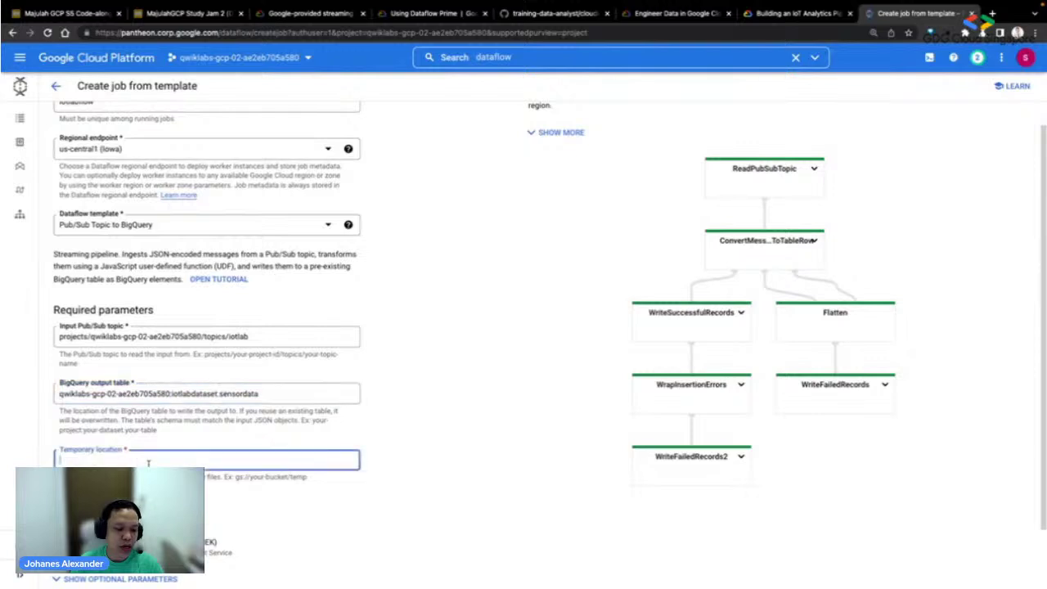
{"action": "key", "text": "ctrl+v"}
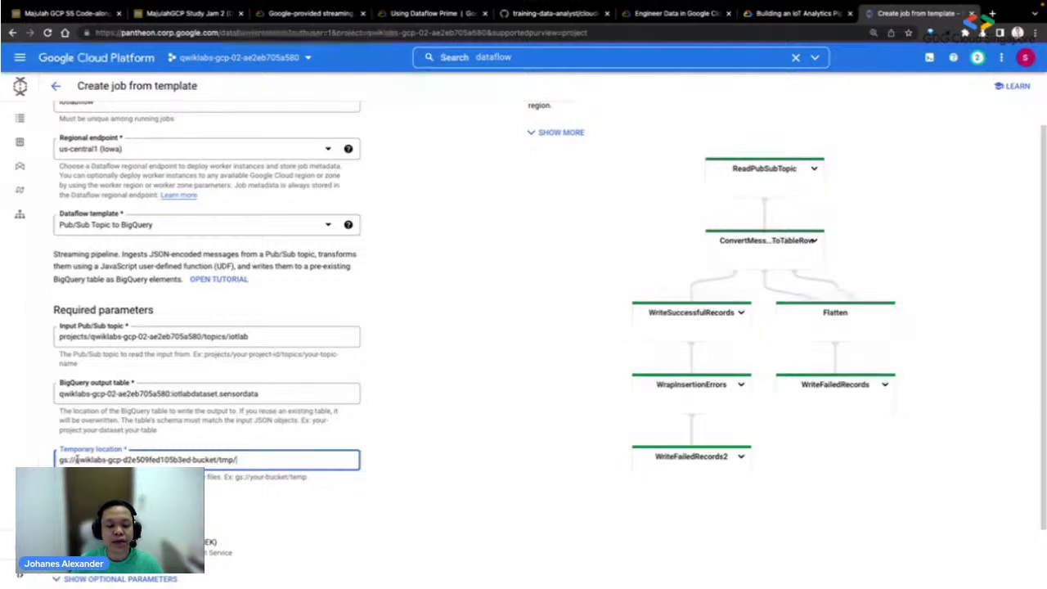
- Replace the example project ID in the Temporary location path with the lab's own project ID, qwiklabs-gcp-02-ae2eb705a580
{"action": "left_click_drag", "start_coordinate": [75, 460], "coordinate": [193, 460]}
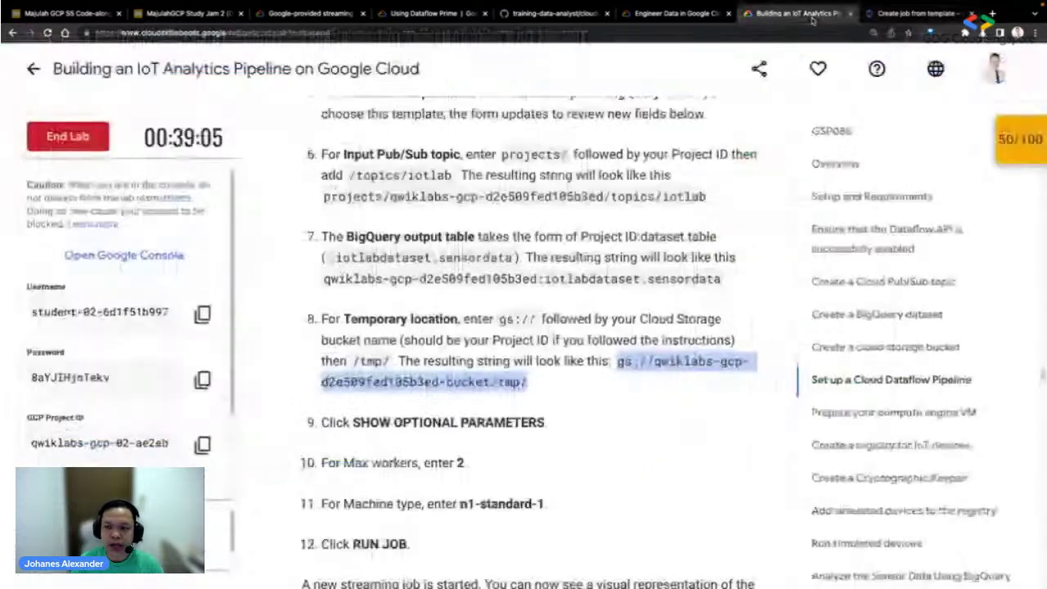
{"action": "left_click", "coordinate": [798, 13]}
{"action": "left_click", "coordinate": [207, 447]}
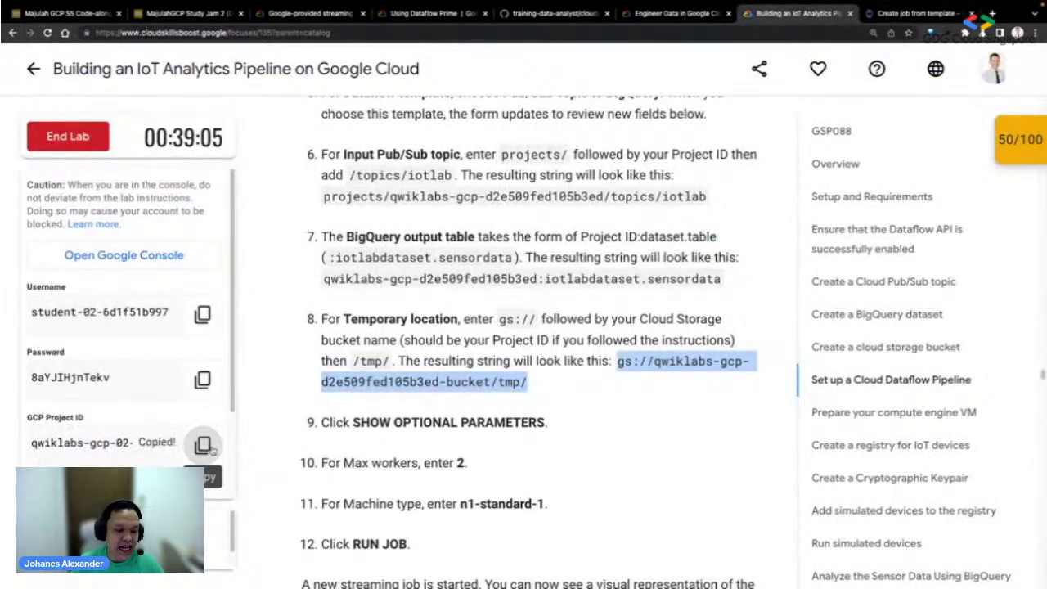
{"action": "left_click", "coordinate": [917, 13]}
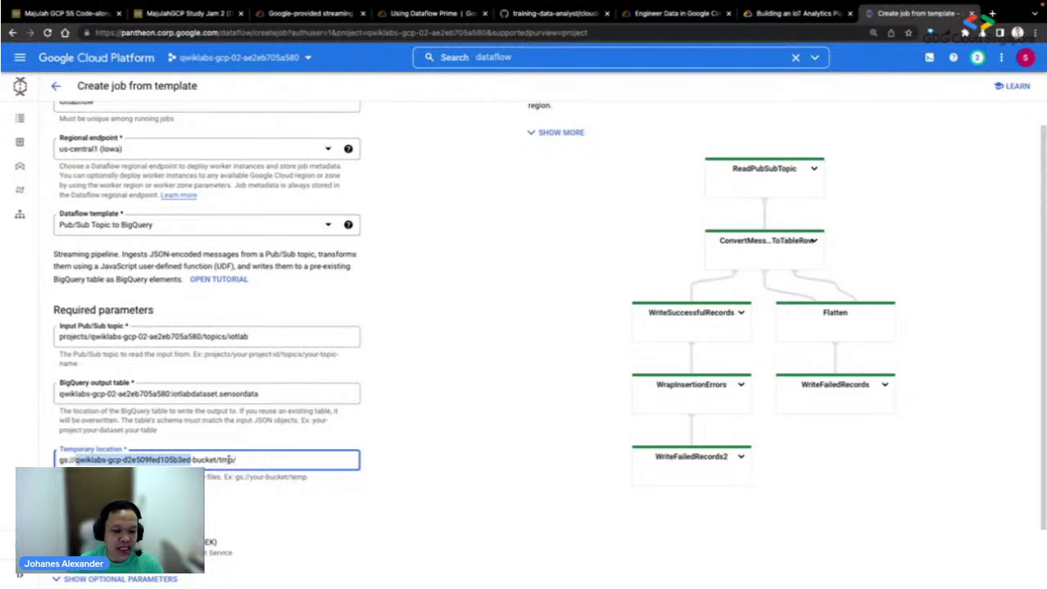
{"action": "key", "text": "ctrl+v"}
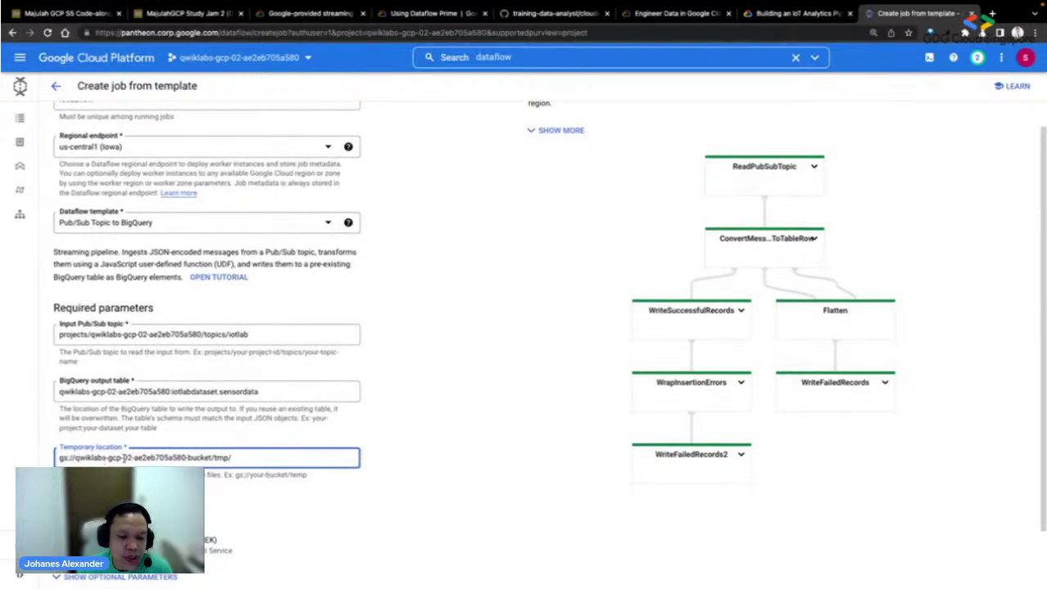
- Check the lab guide's remaining job settings, then show the job's optional parameters and set Max workers to 2
{"action": "left_click", "coordinate": [791, 14]}
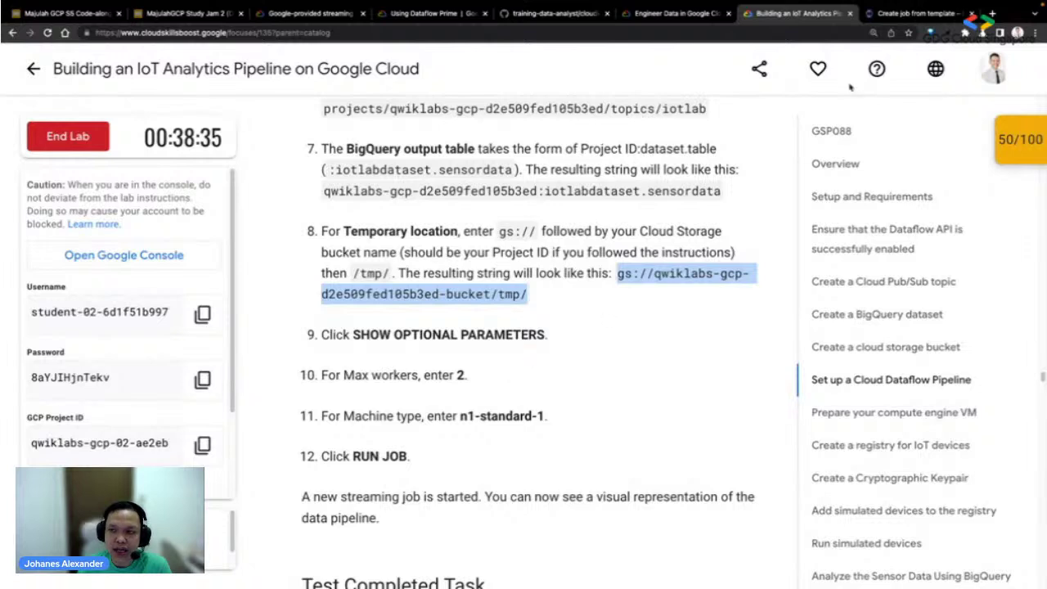
{"action": "left_click", "coordinate": [891, 19]}
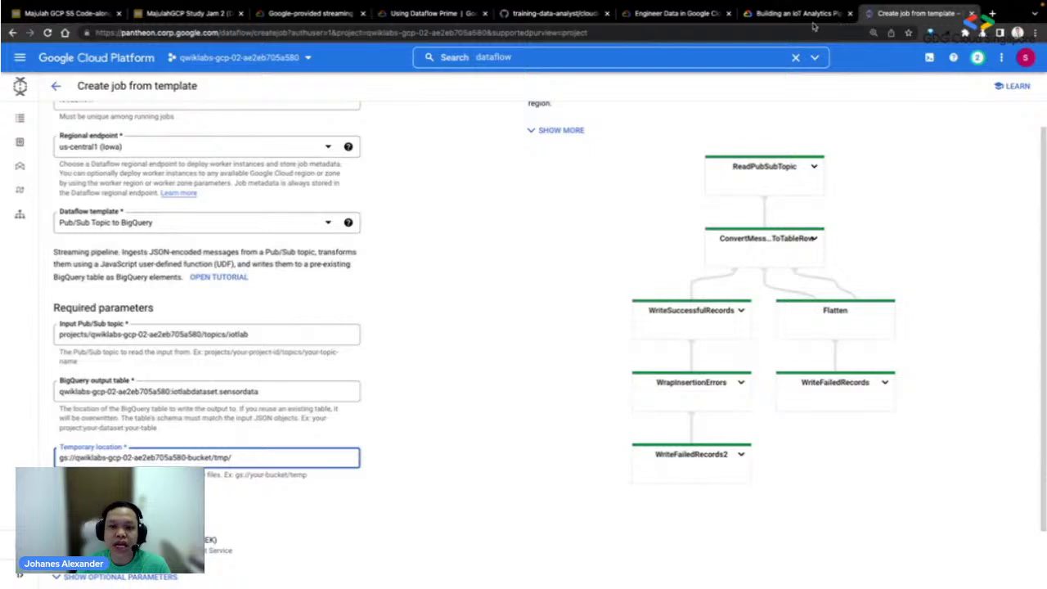
{"action": "scroll", "coordinate": [241, 540], "scroll_direction": "down", "scroll_amount": 6}
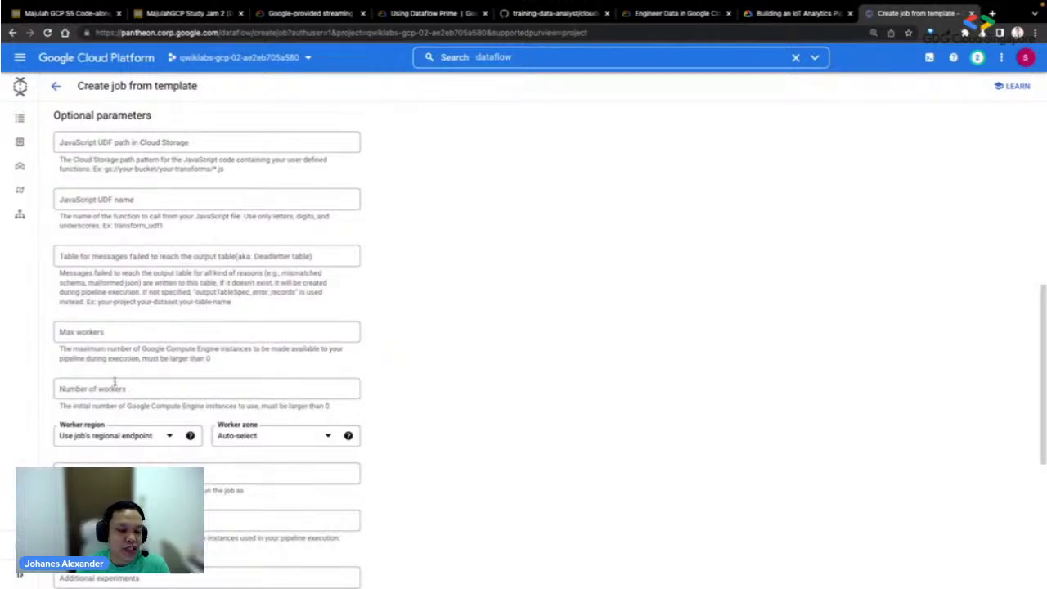
{"action": "left_click", "coordinate": [109, 333]}
{"action": "type", "text": "2"}
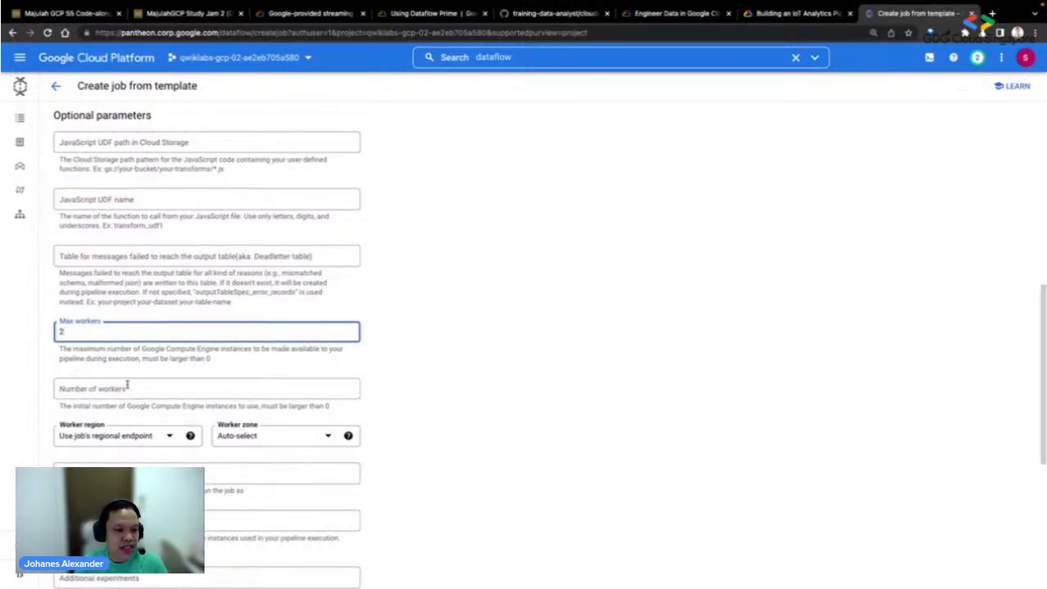
{"action": "left_click", "coordinate": [822, 16]}
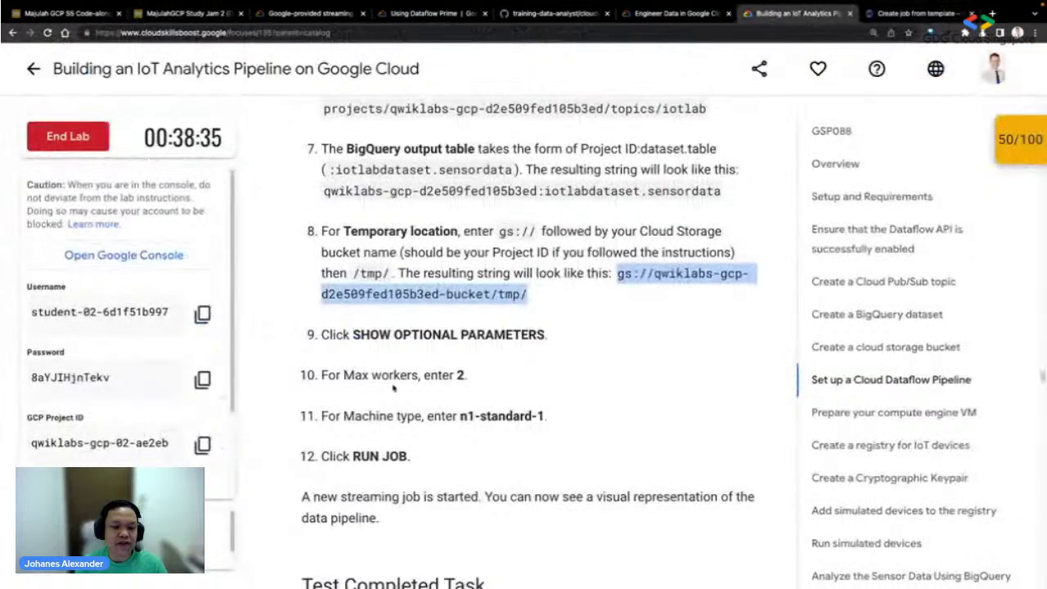
{"action": "left_click_drag", "start_coordinate": [460, 415], "coordinate": [544, 416]}
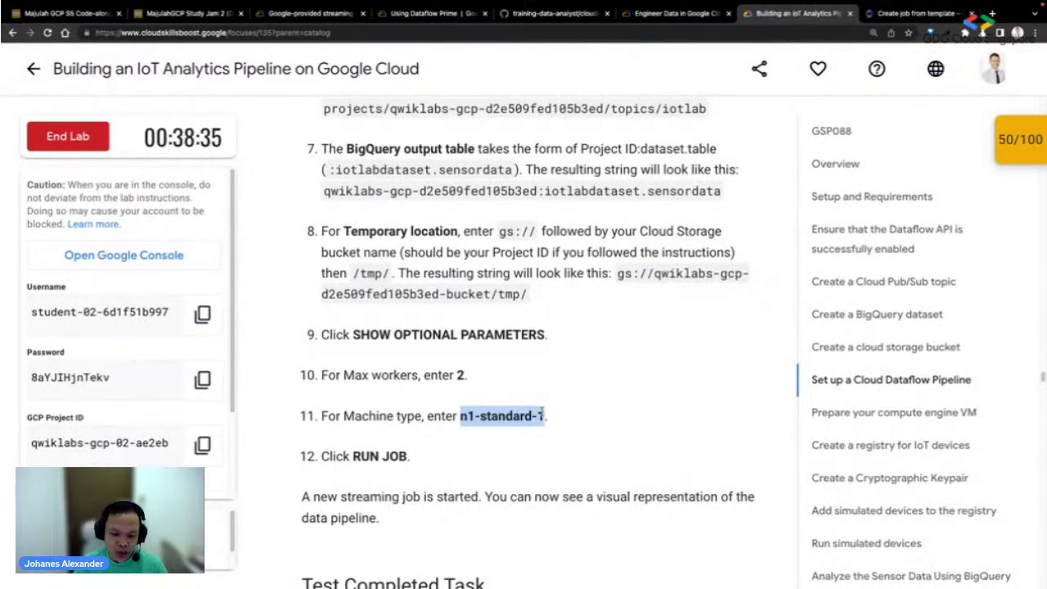
{"action": "left_click", "coordinate": [912, 13]}
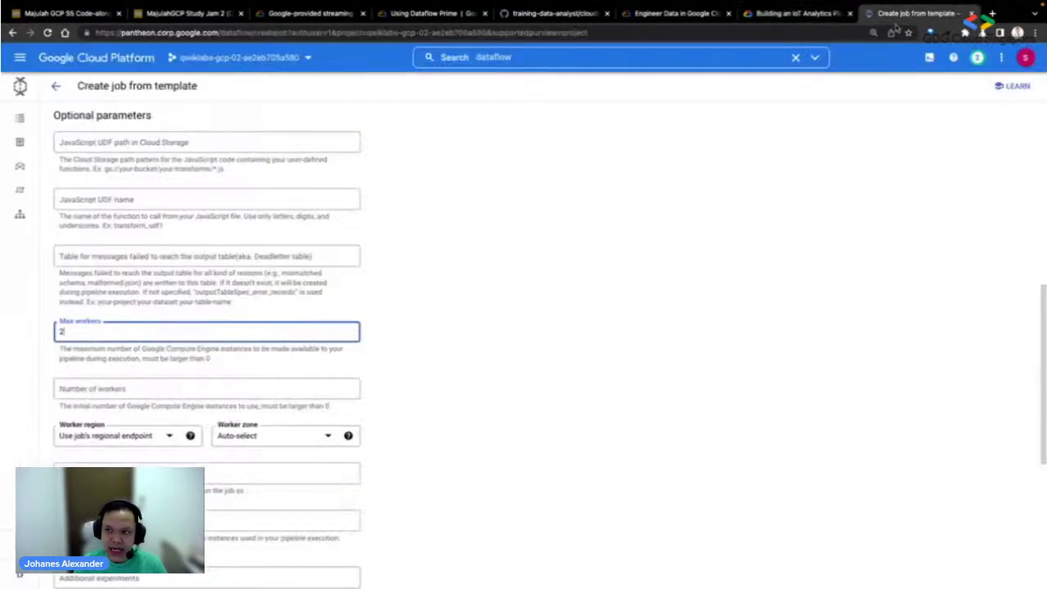
{"action": "left_click", "coordinate": [98, 389]}
{"action": "type", "text": "1-1"}
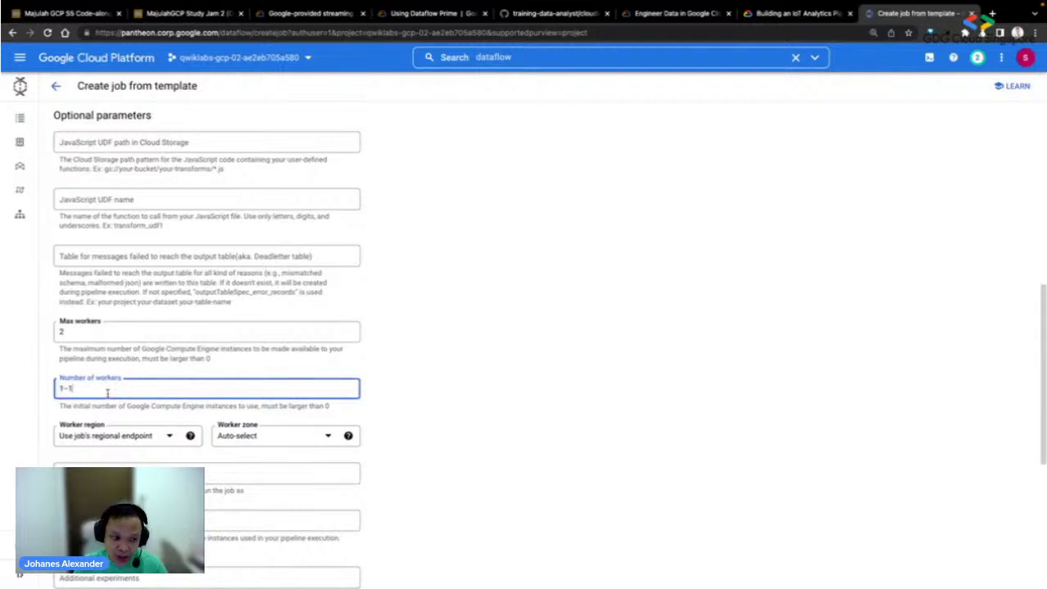
- Copy n1-standard-1 from the lab instructions and enter it as the Dataflow job's machine type, leaving the number of workers empty
{"action": "left_click", "coordinate": [801, 15]}
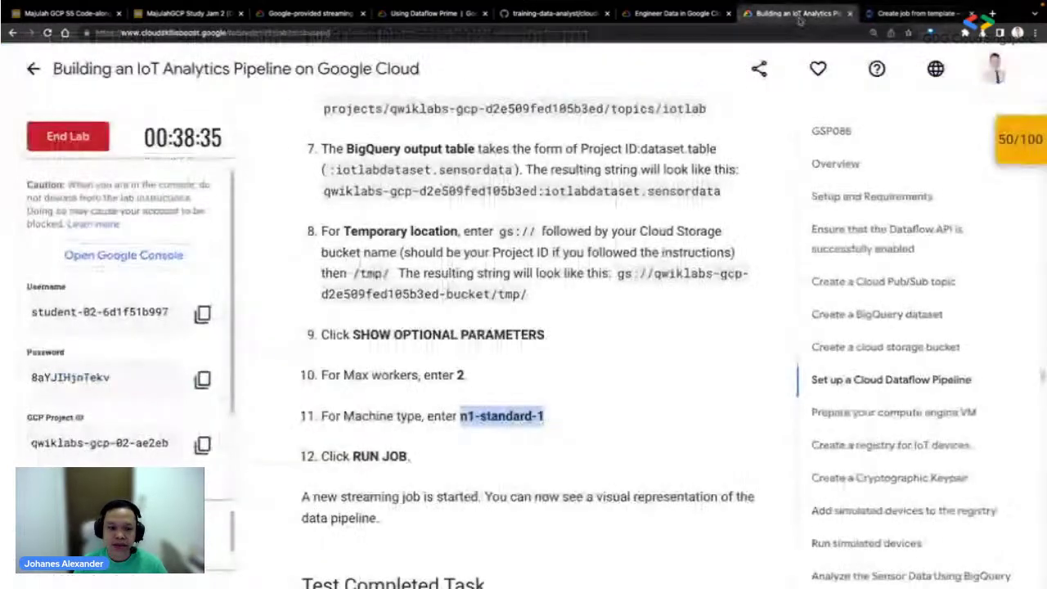
{"action": "left_click", "coordinate": [463, 416]}
{"action": "left_click_drag", "start_coordinate": [463, 416], "coordinate": [542, 414]}
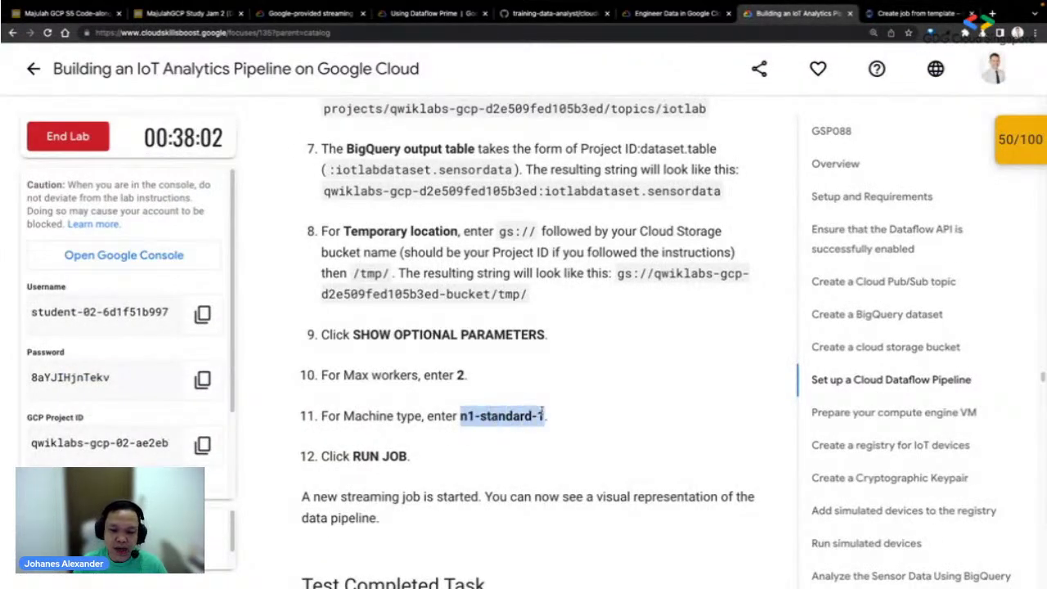
{"action": "left_click", "coordinate": [909, 14]}
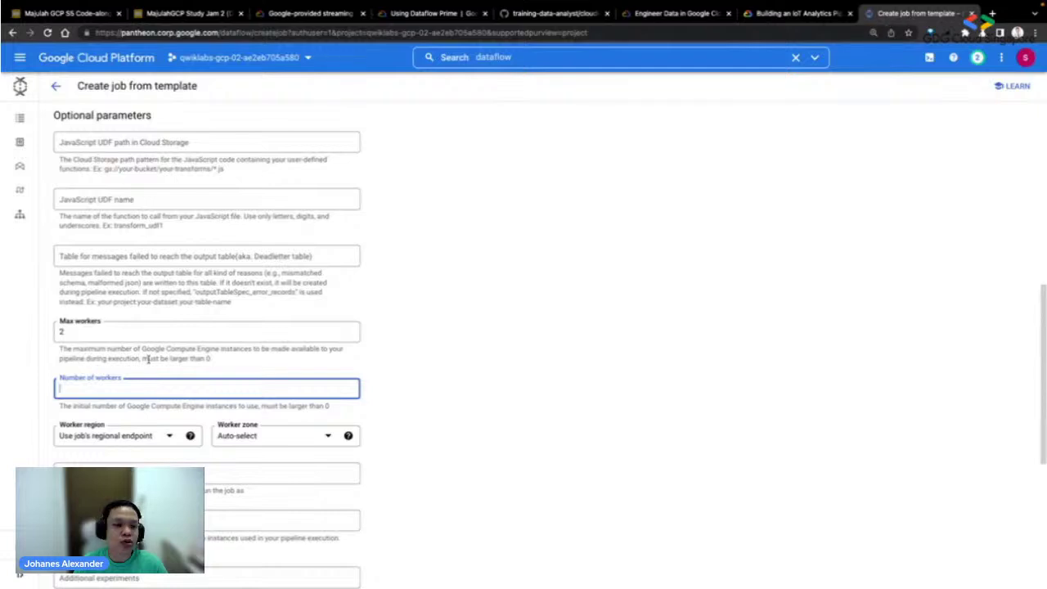
{"action": "key", "text": "ctrl+v"}
{"action": "key", "text": "ctrl+z"}
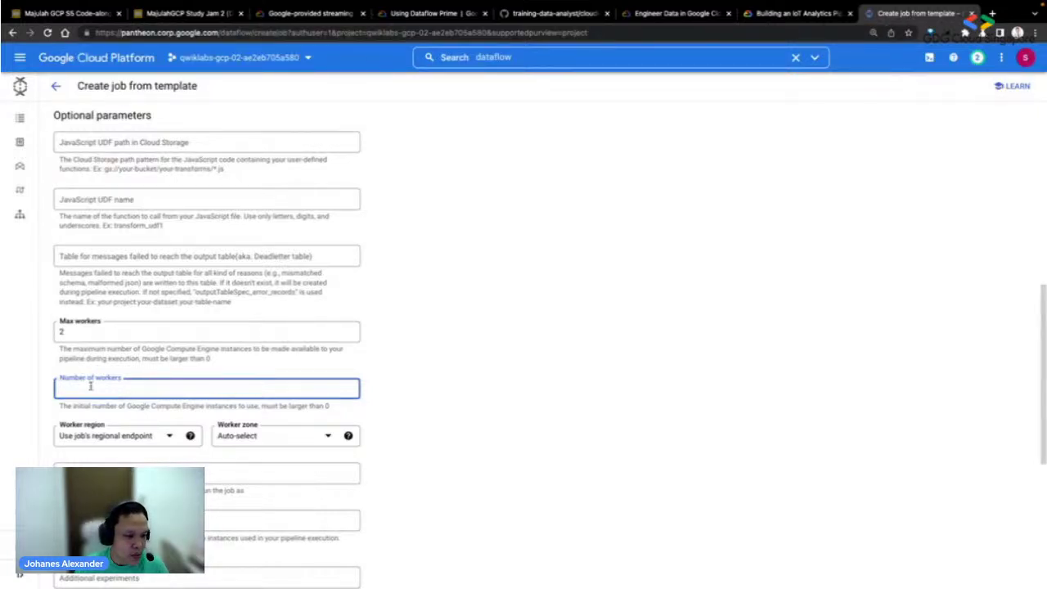
{"action": "left_click", "coordinate": [790, 14]}
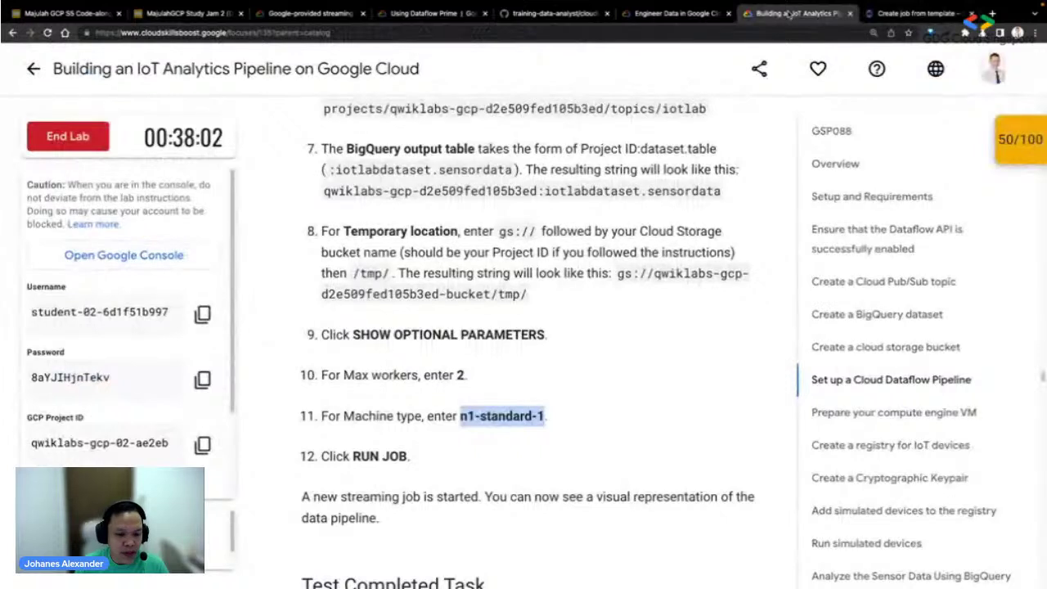
{"action": "left_click", "coordinate": [892, 16]}
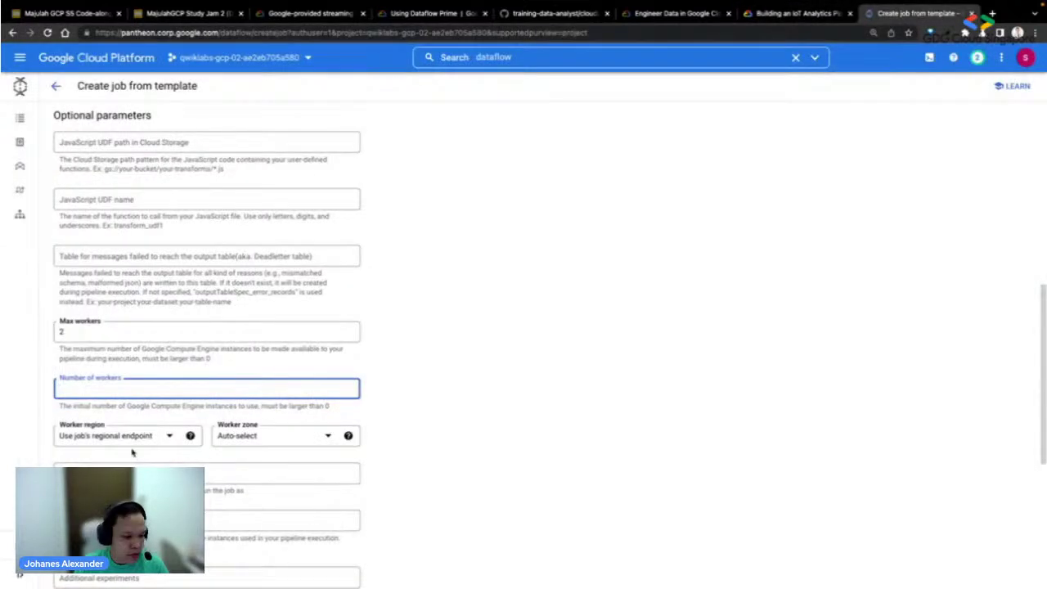
{"action": "scroll", "coordinate": [136, 330], "scroll_direction": "down", "scroll_amount": 1}
{"action": "left_click", "coordinate": [282, 513]}
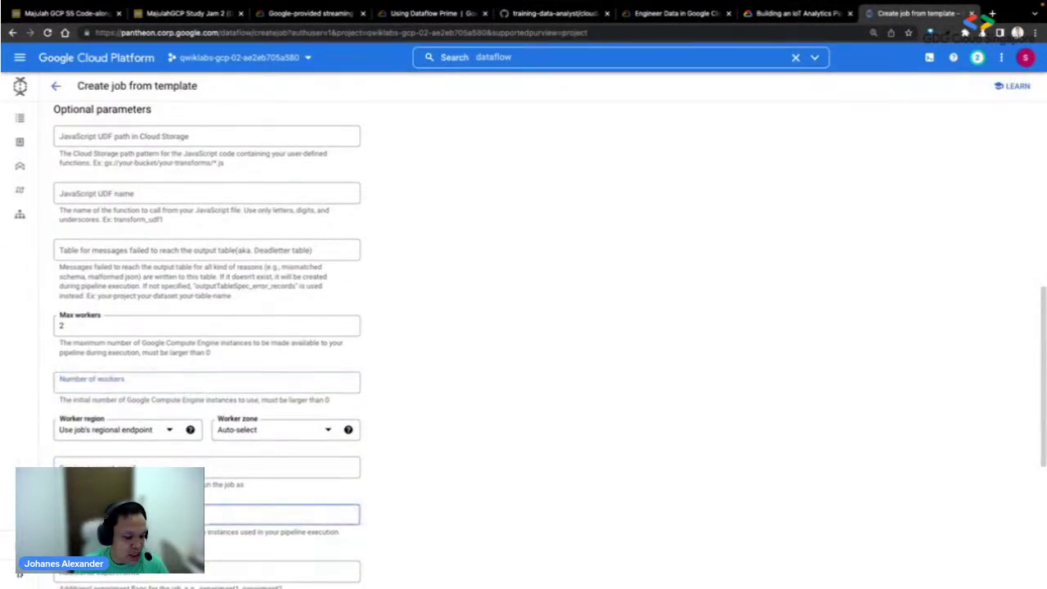
{"action": "left_click", "coordinate": [464, 467]}
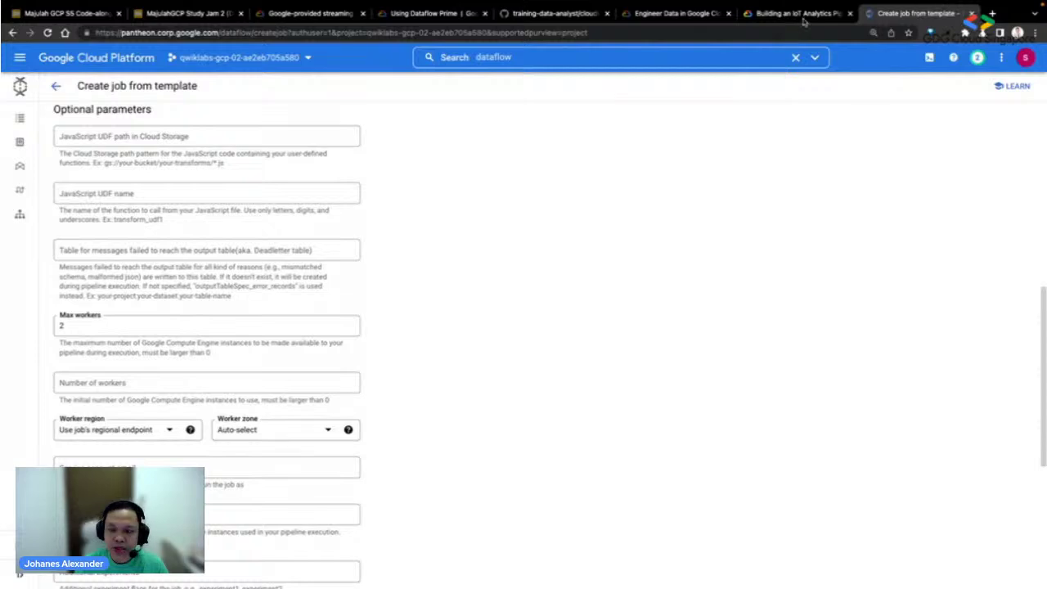
- Compare the job's optional parameters with the max workers and machine type steps in the lab instructions
{"action": "left_click", "coordinate": [805, 15]}
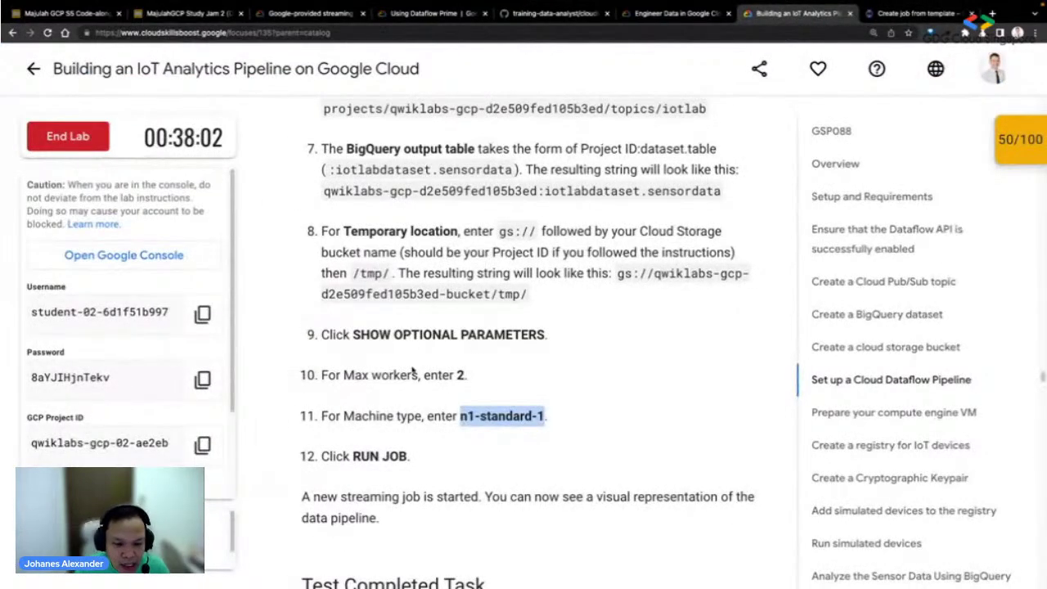
{"action": "left_click", "coordinate": [898, 9]}
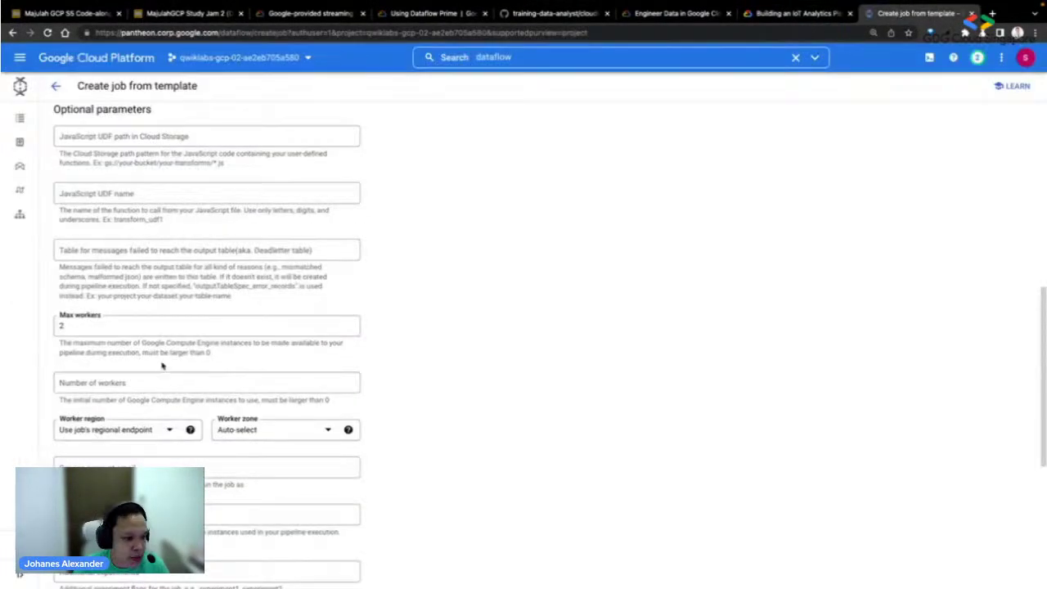
{"action": "left_click", "coordinate": [819, 10]}
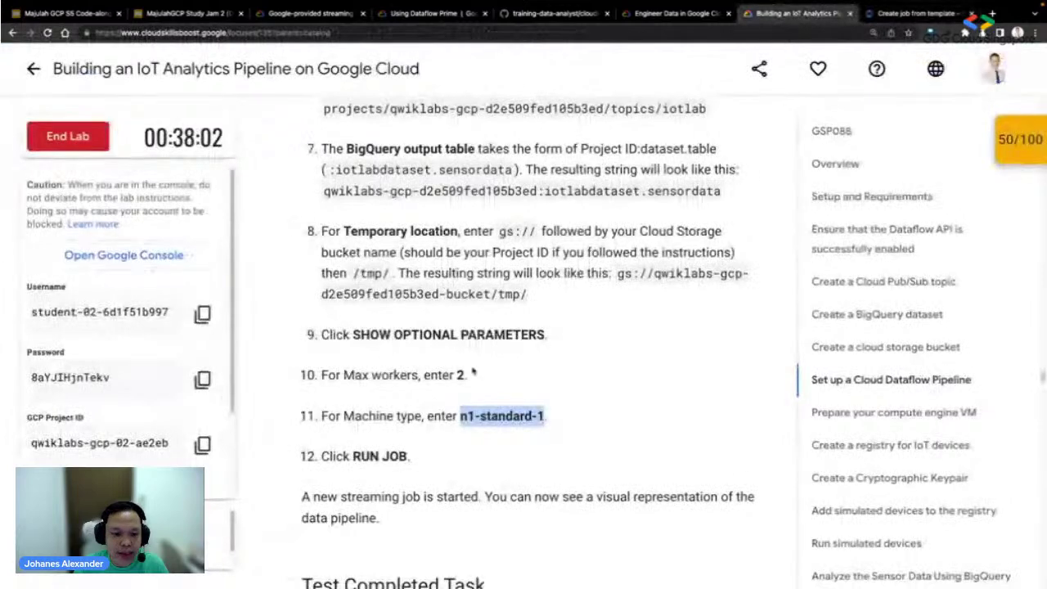
{"action": "left_click", "coordinate": [910, 13]}
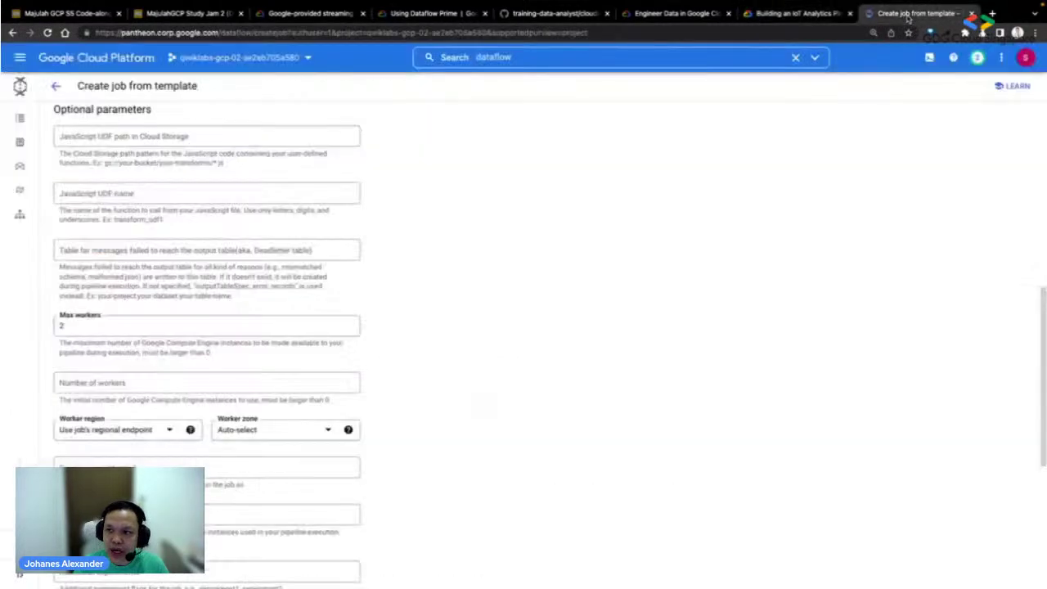
{"action": "scroll", "coordinate": [227, 494], "scroll_direction": "down", "scroll_amount": 1}
{"action": "scroll", "coordinate": [224, 491], "scroll_direction": "down", "scroll_amount": 2}
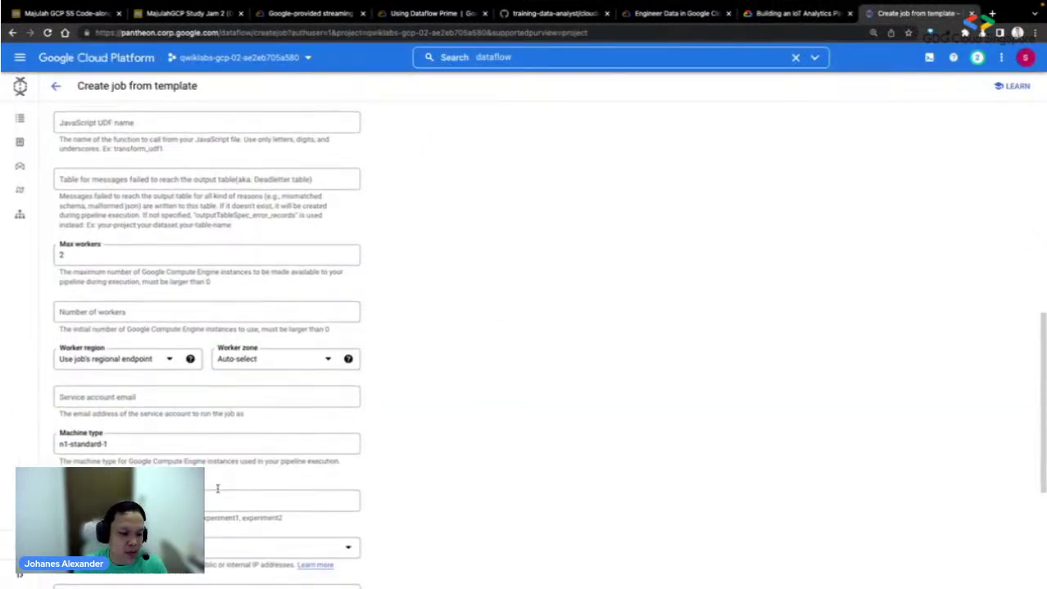
{"action": "scroll", "coordinate": [246, 491], "scroll_direction": "down", "scroll_amount": 3}
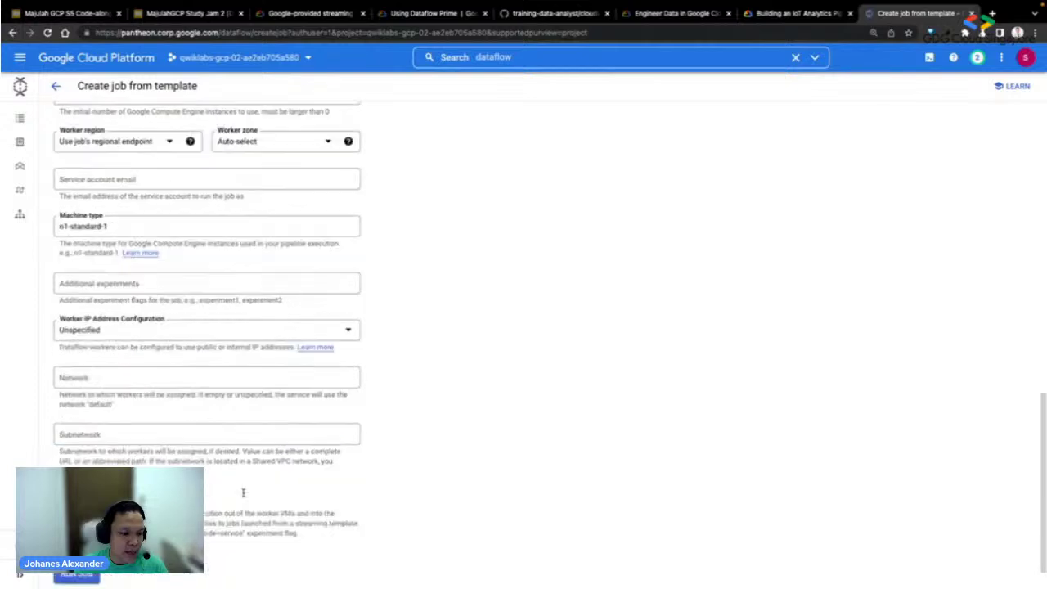
{"action": "left_click", "coordinate": [798, 14]}
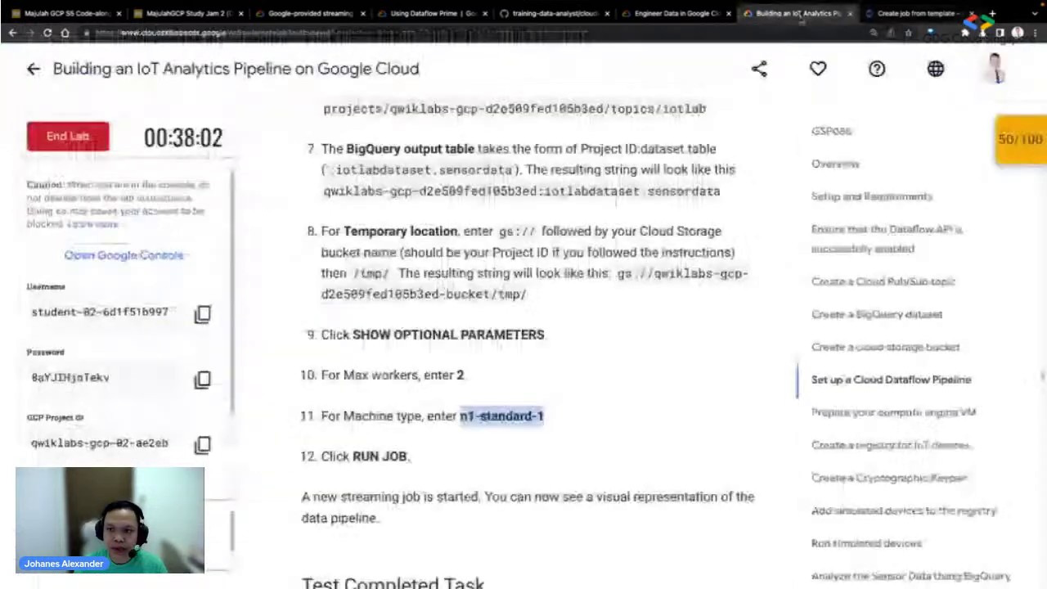
{"action": "scroll", "coordinate": [537, 306], "scroll_direction": "down", "scroll_amount": 1}
{"action": "left_click", "coordinate": [925, 13]}
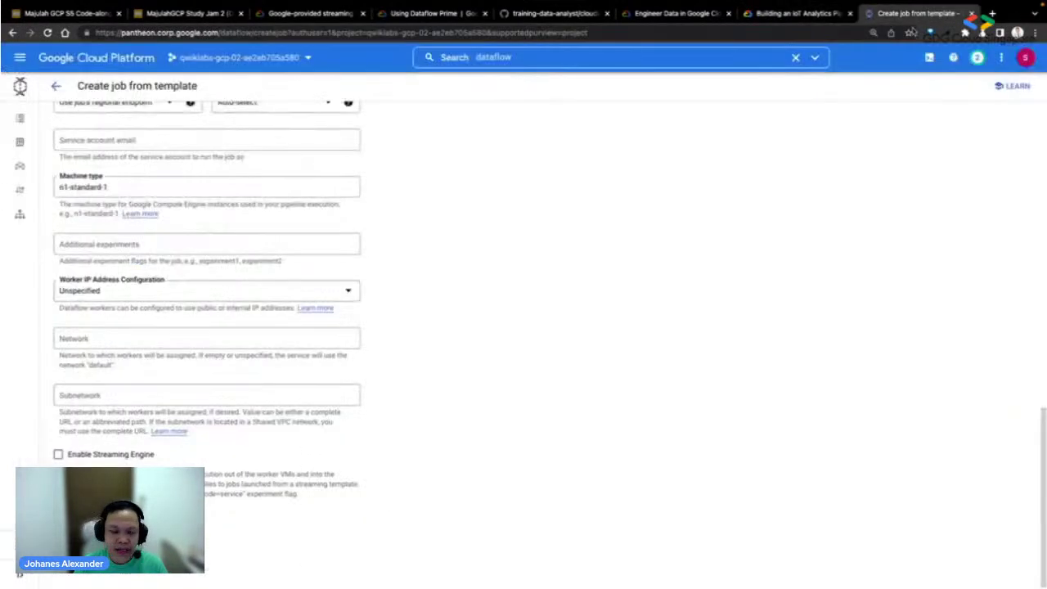
- Copy the GCP project ID from the lab page and search for it in the job's required parameters
{"action": "scroll", "coordinate": [144, 328], "scroll_direction": "up", "scroll_amount": 10}
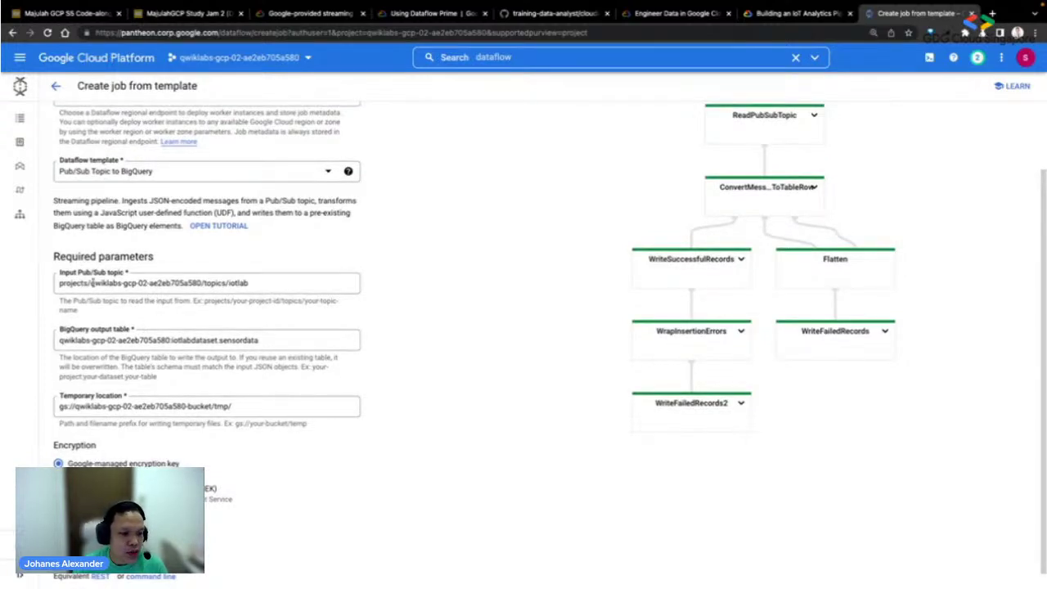
{"action": "left_click", "coordinate": [810, 14]}
{"action": "left_click", "coordinate": [203, 445]}
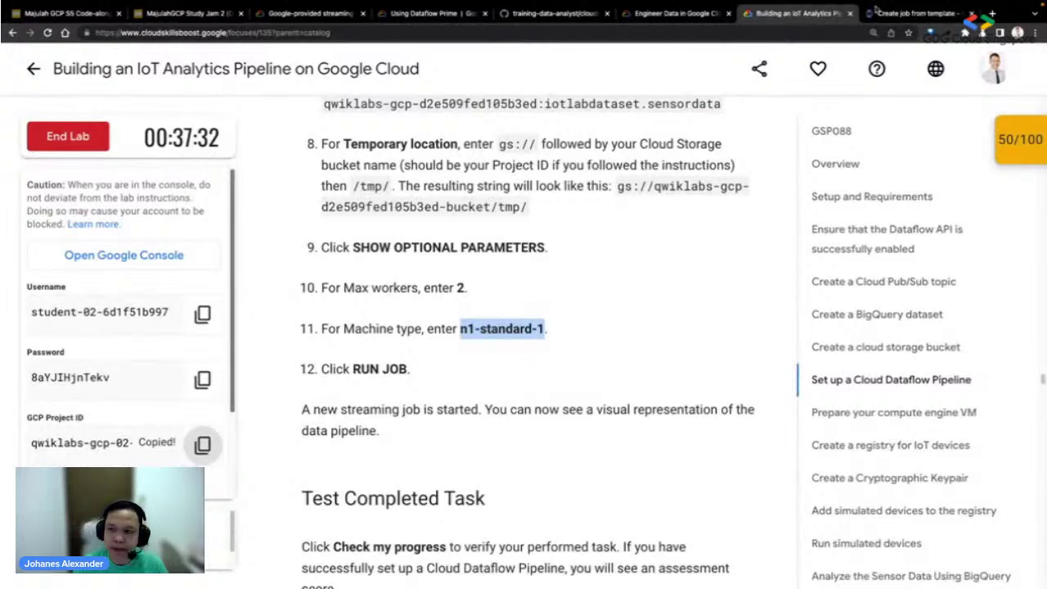
{"action": "left_click", "coordinate": [910, 15]}
{"action": "key", "text": "ctrl+f"}
{"action": "key", "text": "ctrl+v"}
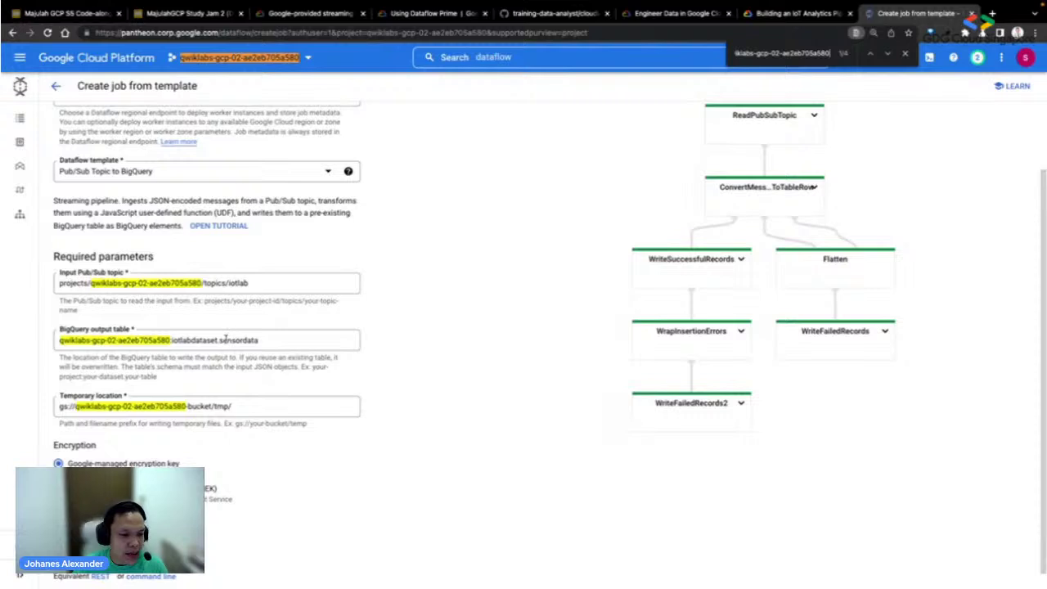
- Check the dataset, table and topic names in the required parameters and run the iotlabflow job
{"action": "left_click", "coordinate": [193, 339]}
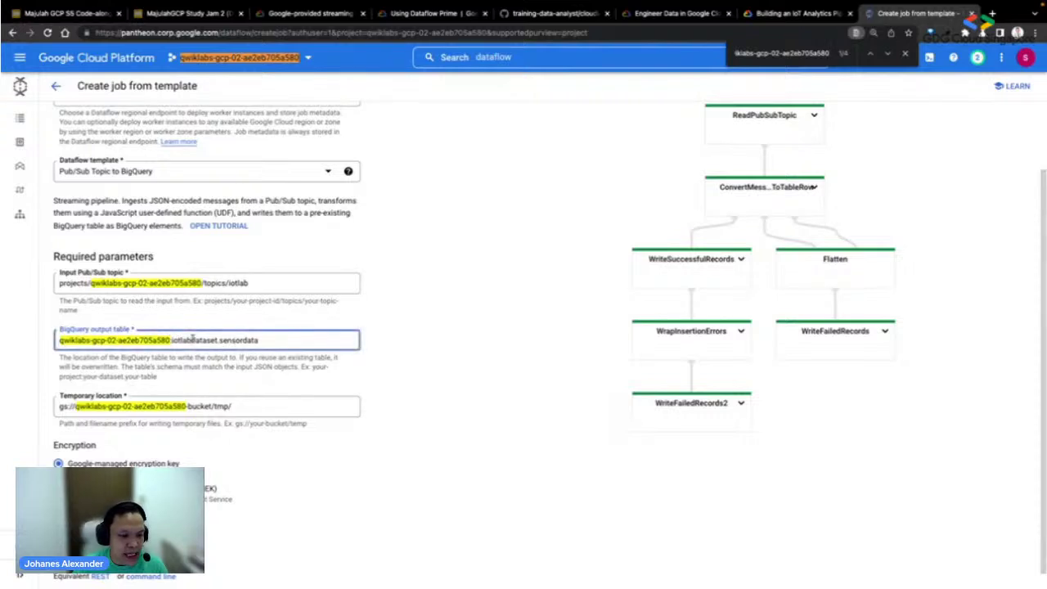
{"action": "double_click", "coordinate": [193, 339]}
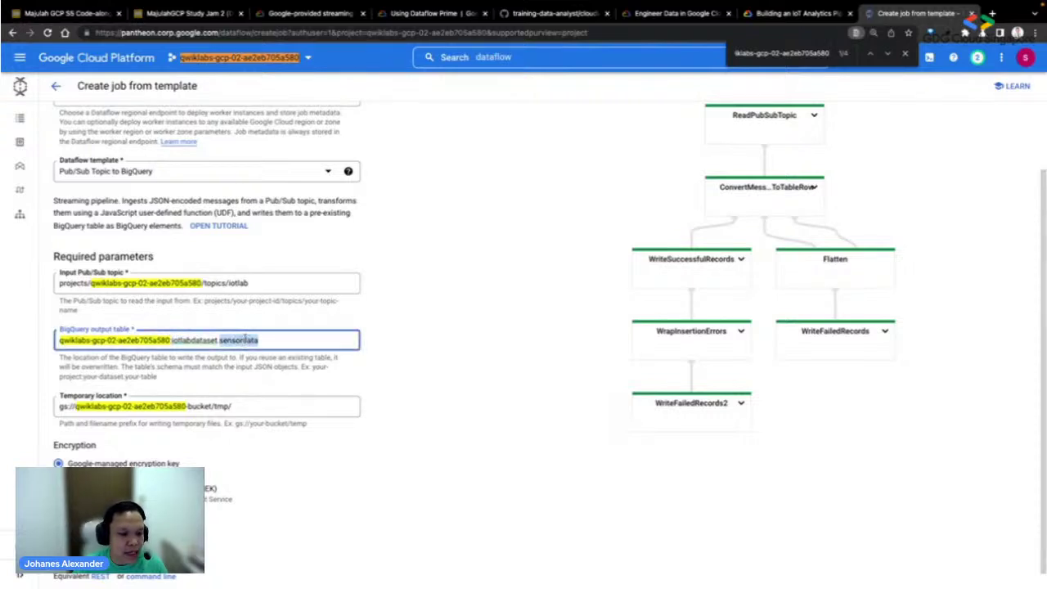
{"action": "double_click", "coordinate": [237, 282]}
{"action": "left_click", "coordinate": [430, 330]}
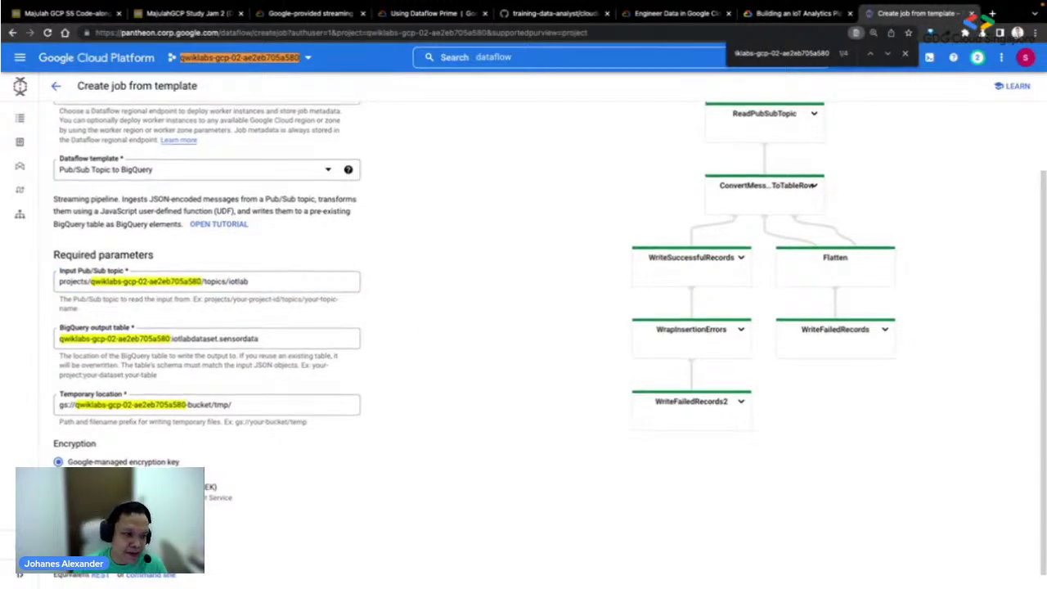
{"action": "scroll", "coordinate": [523, 327], "scroll_direction": "up", "scroll_amount": 1}
{"action": "scroll", "coordinate": [524, 328], "scroll_direction": "down", "scroll_amount": 1}
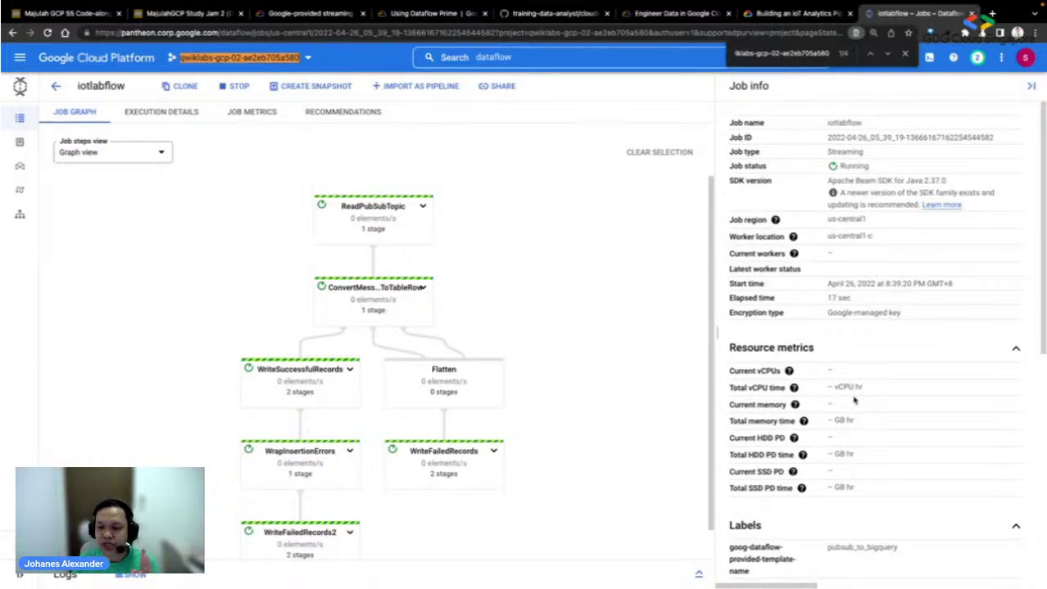
- Review the max workers and machine type values in the lab's Cloud Dataflow pipeline instructions
{"action": "left_click", "coordinate": [803, 14]}
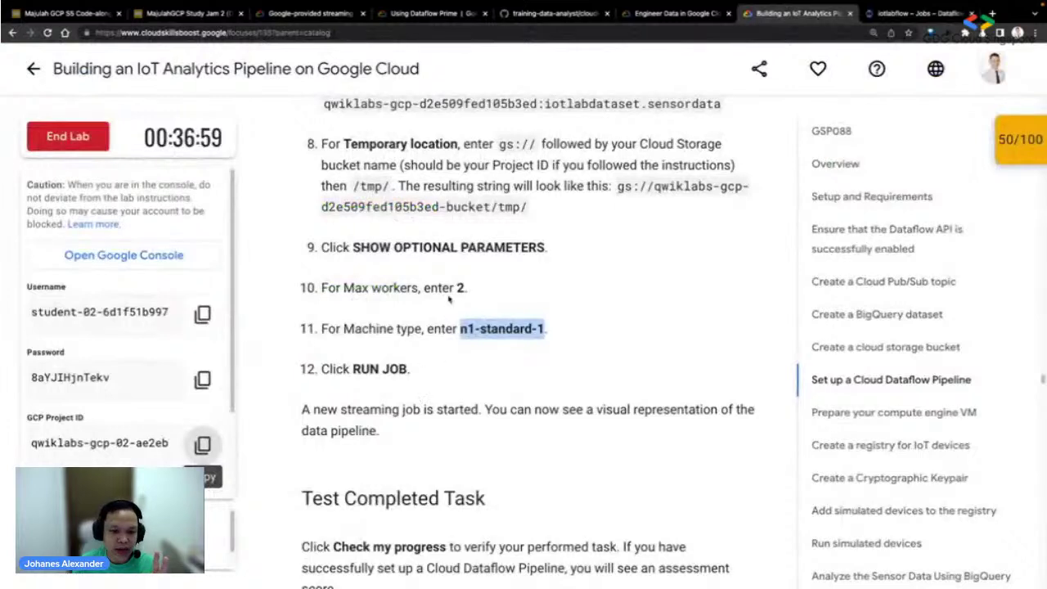
{"action": "left_click", "coordinate": [452, 285]}
{"action": "left_click_drag", "start_coordinate": [470, 328], "coordinate": [546, 329]}
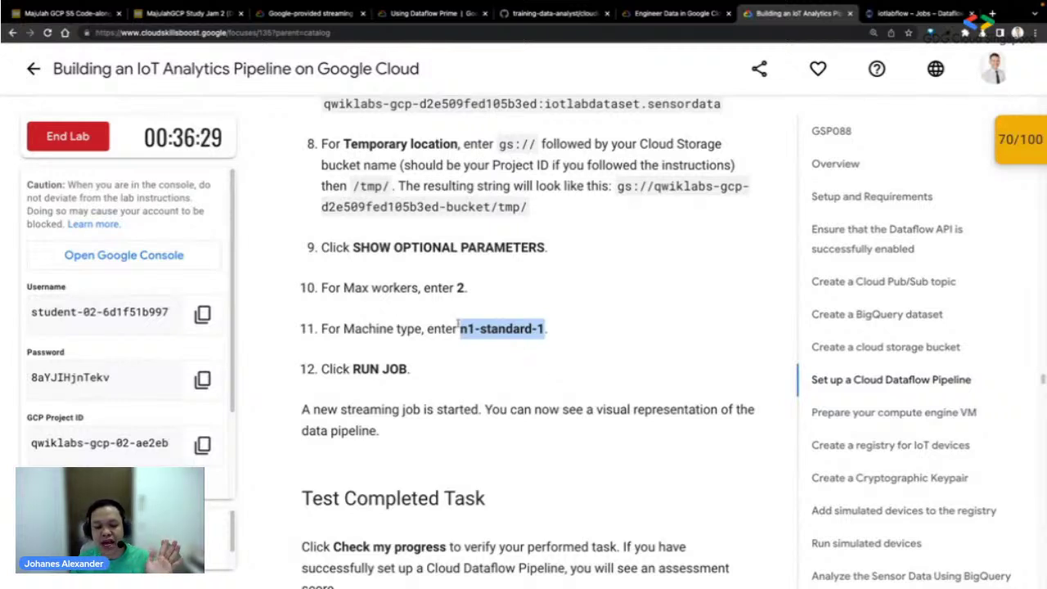
{"action": "left_click_drag", "start_coordinate": [457, 285], "coordinate": [466, 288]}
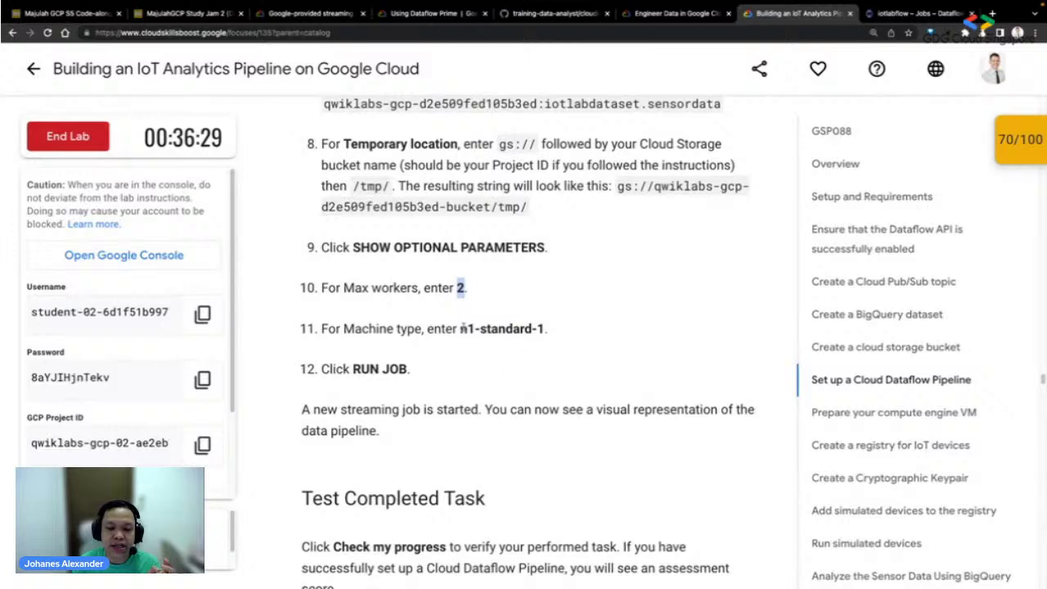
{"action": "left_click", "coordinate": [463, 330]}
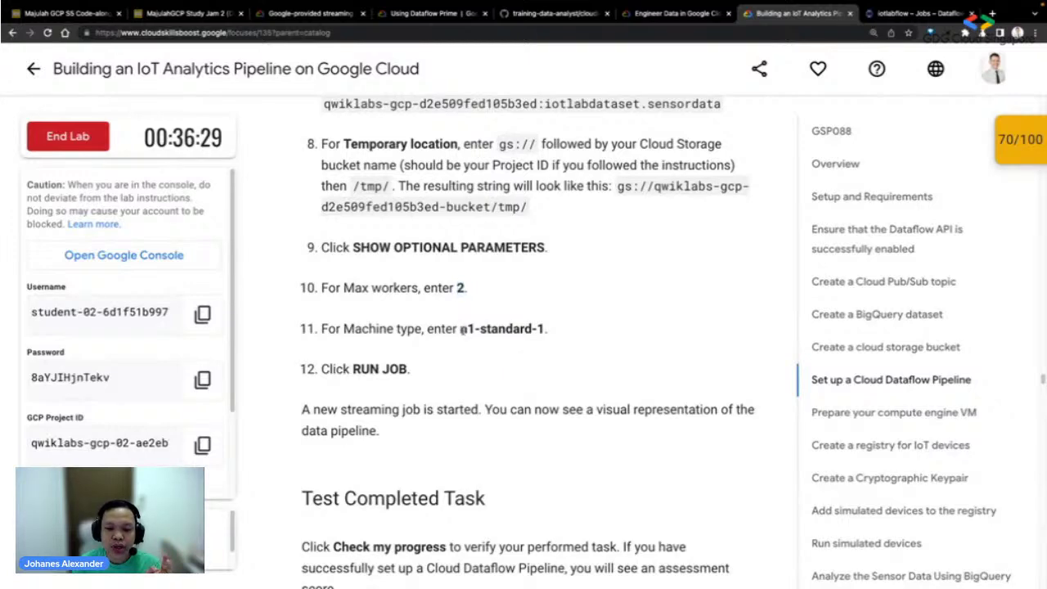
{"action": "left_click_drag", "start_coordinate": [463, 328], "coordinate": [544, 329]}
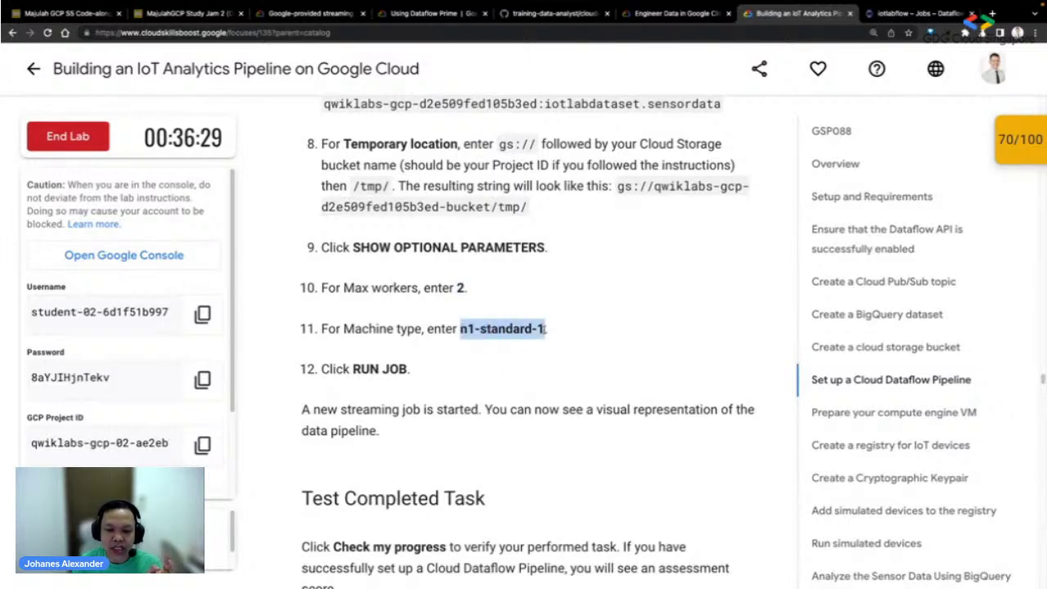
- Check the lab progress for the Cloud Dataflow pipeline task and return to the iotlabflow job page
{"action": "scroll", "coordinate": [539, 347], "scroll_direction": "down", "scroll_amount": 1}
{"action": "scroll", "coordinate": [539, 347], "scroll_direction": "down", "scroll_amount": 3}
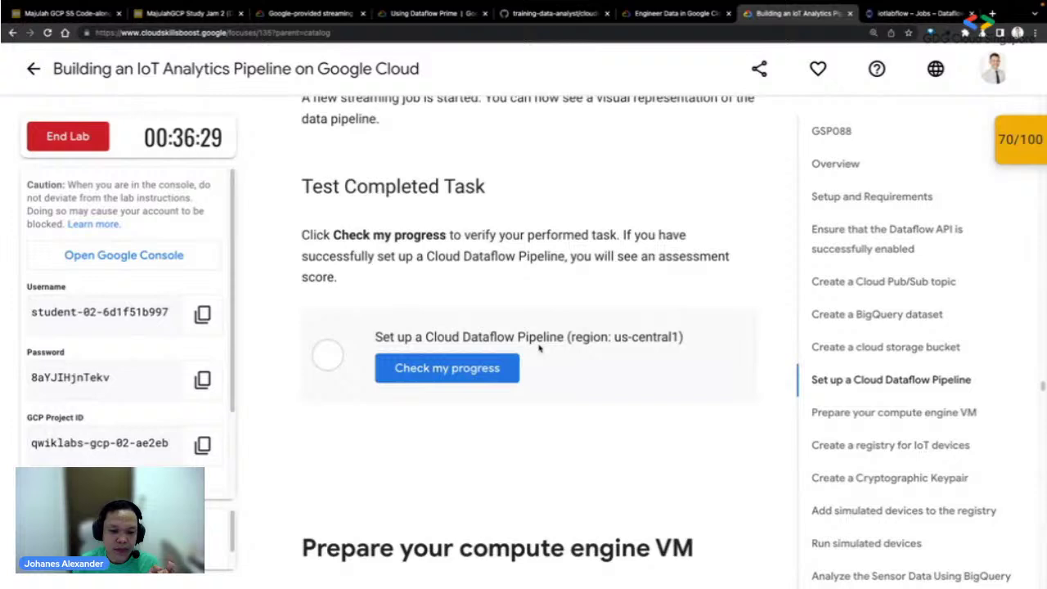
{"action": "left_click", "coordinate": [472, 368]}
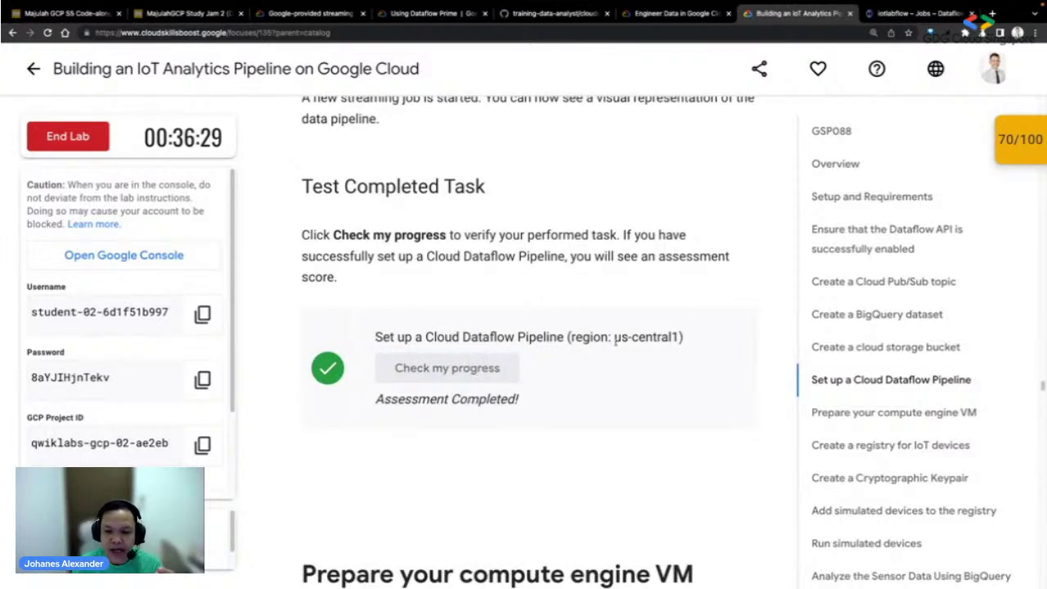
{"action": "left_click", "coordinate": [900, 14]}
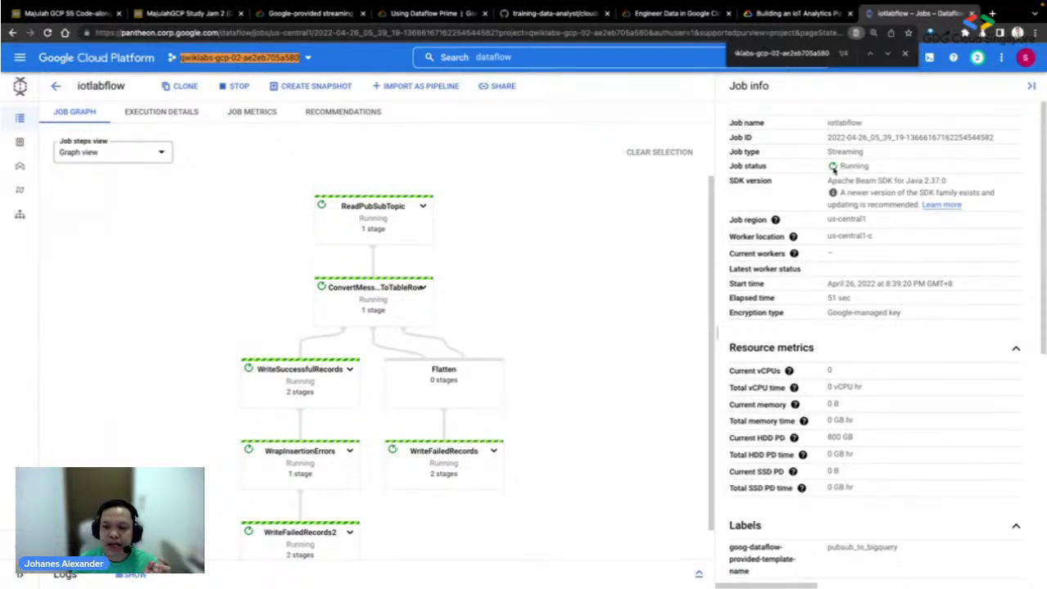
- Close the page search on the job page and read the lab's instructions for preparing the compute engine VM
{"action": "left_click", "coordinate": [905, 53]}
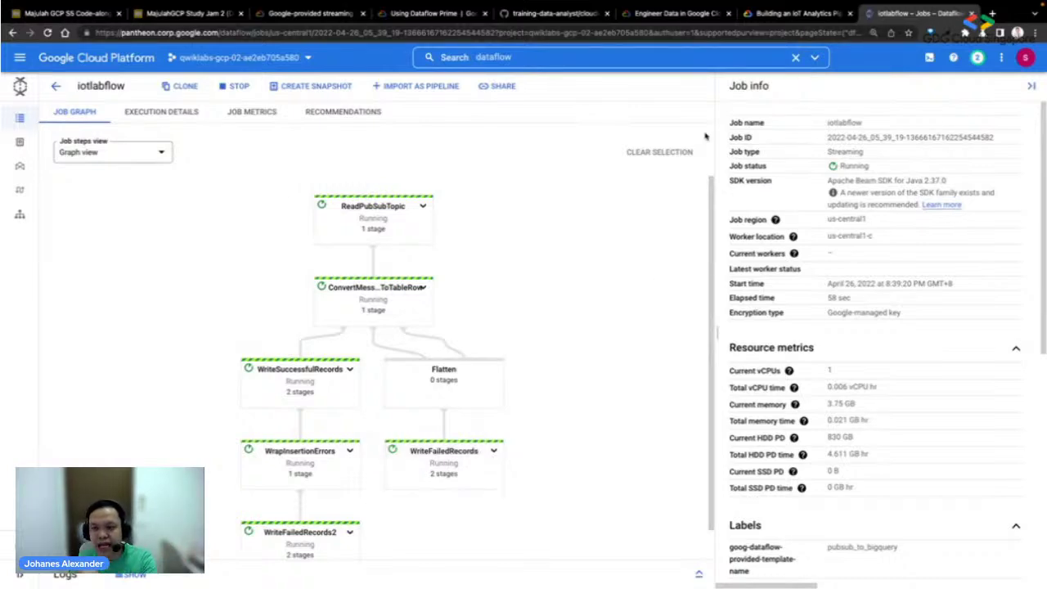
{"action": "left_click", "coordinate": [773, 14]}
{"action": "scroll", "coordinate": [448, 399], "scroll_direction": "down", "scroll_amount": 4}
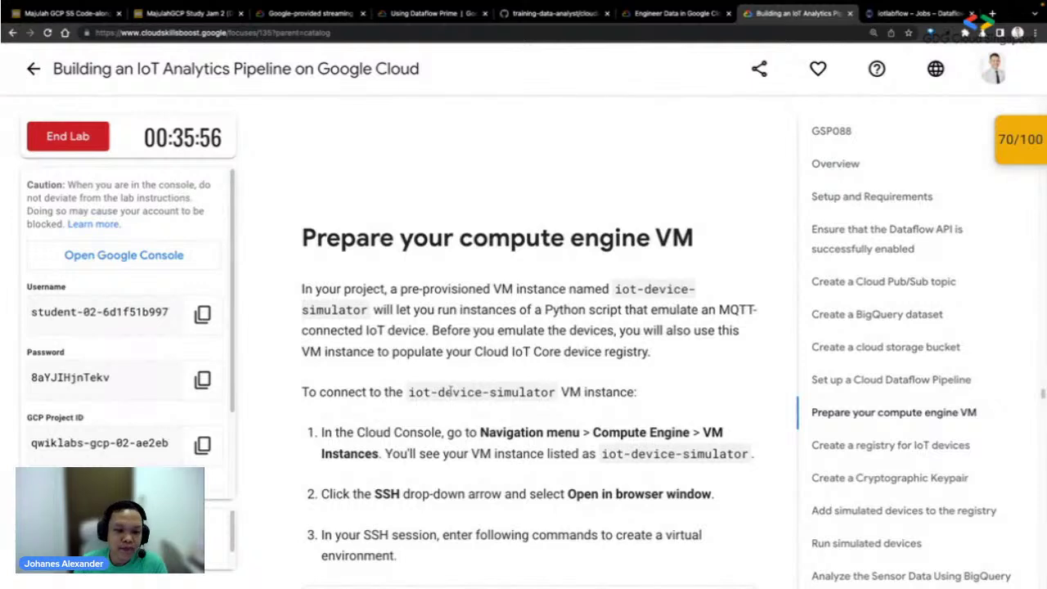
{"action": "scroll", "coordinate": [451, 390], "scroll_direction": "down", "scroll_amount": 1}
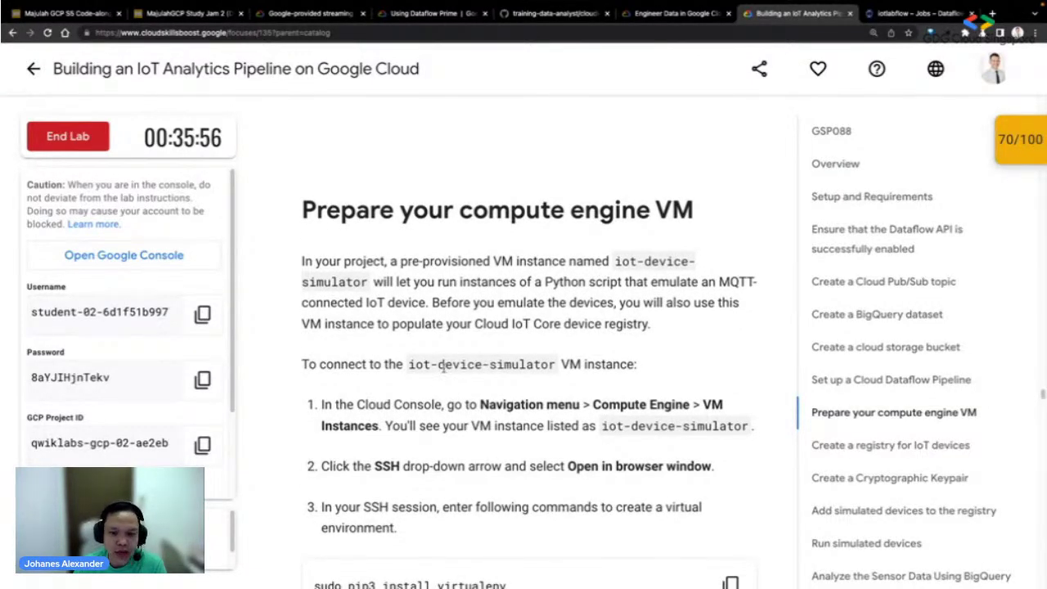
{"action": "scroll", "coordinate": [443, 366], "scroll_direction": "down", "scroll_amount": 1}
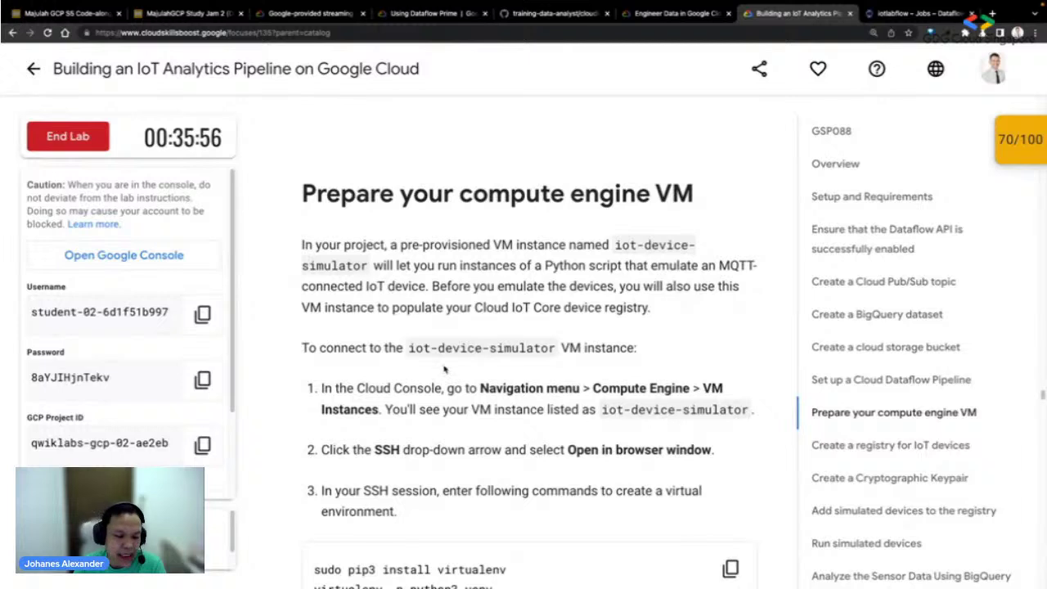
{"action": "scroll", "coordinate": [446, 368], "scroll_direction": "down", "scroll_amount": 1}
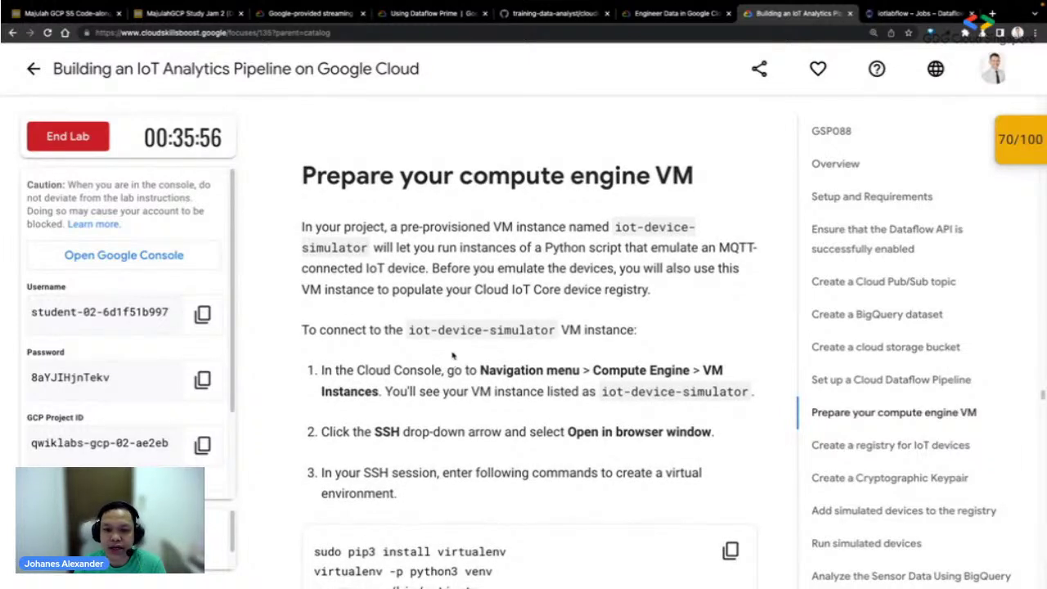
{"action": "scroll", "coordinate": [452, 354], "scroll_direction": "down", "scroll_amount": 1}
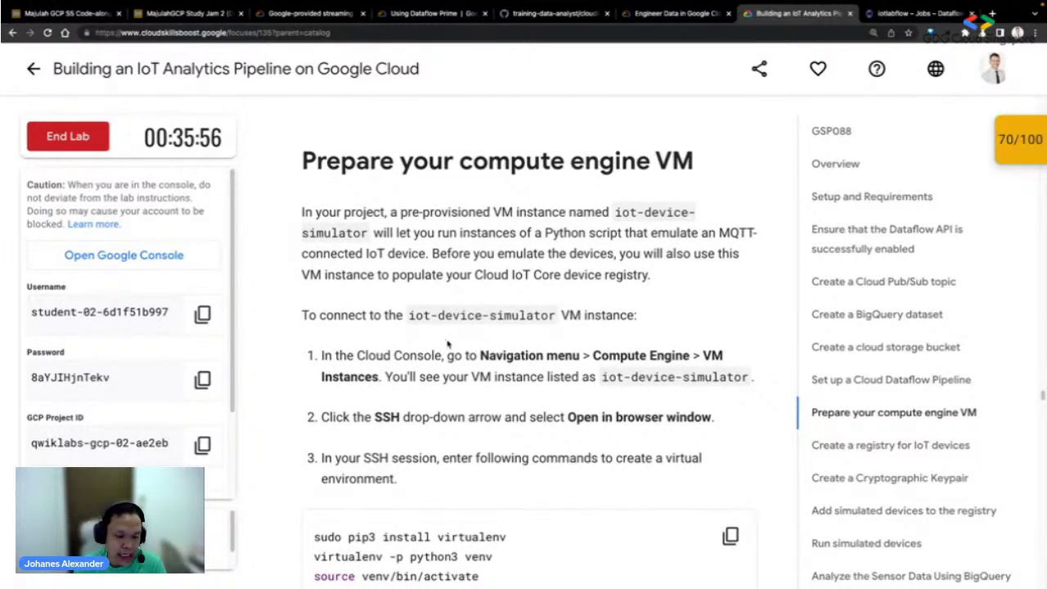
{"action": "scroll", "coordinate": [447, 343], "scroll_direction": "down", "scroll_amount": 1}
{"action": "scroll", "coordinate": [450, 342], "scroll_direction": "down", "scroll_amount": 1}
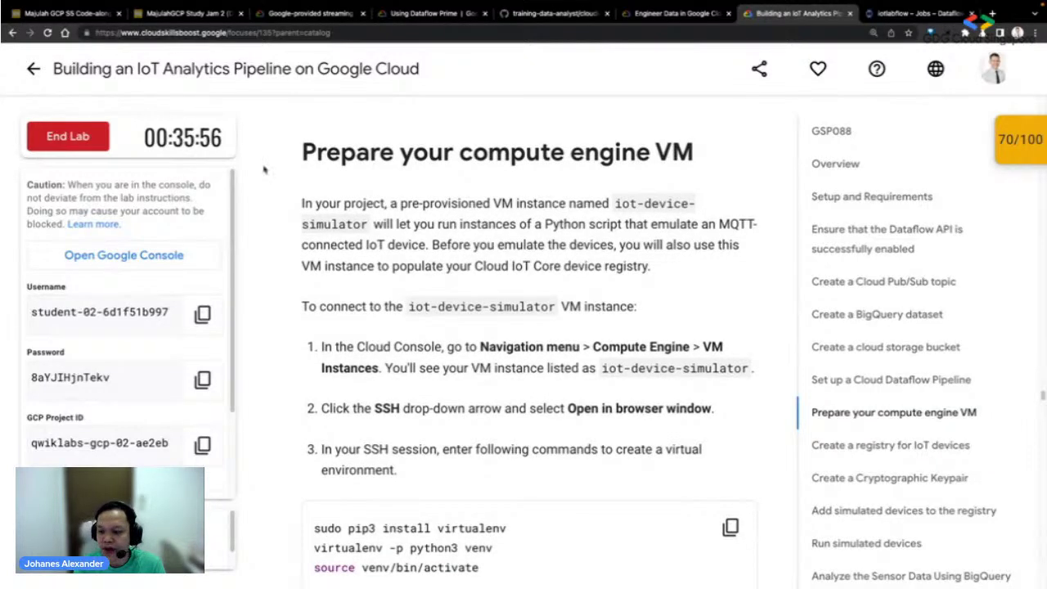
{"action": "scroll", "coordinate": [1002, 407], "scroll_direction": "down", "scroll_amount": 2}
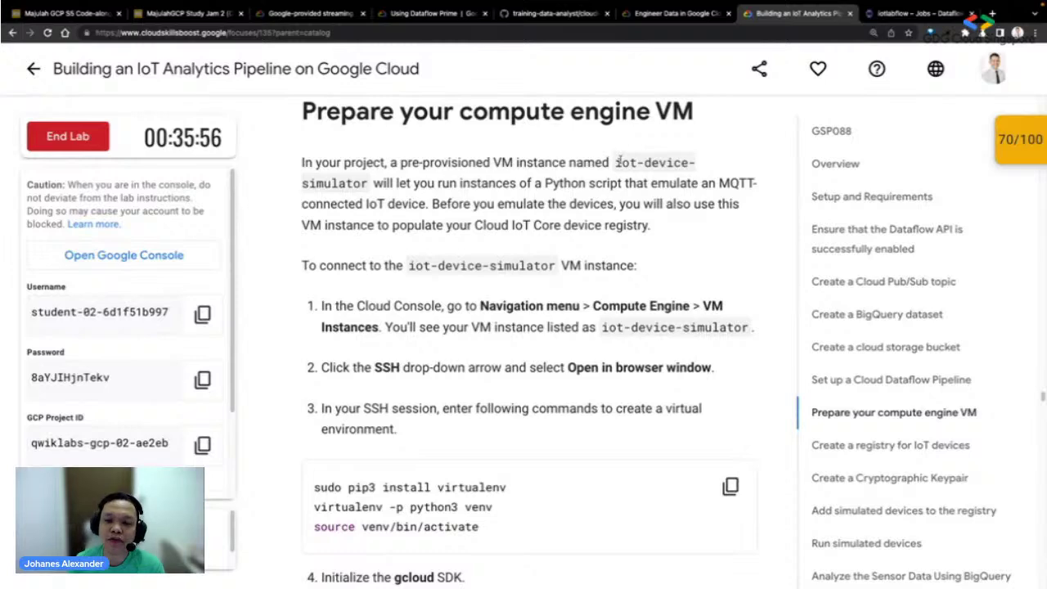
- Search the cloud console for "virtual machine", open the Compute Engine VM instances page and dismiss its tutorial
{"action": "left_click", "coordinate": [897, 14]}
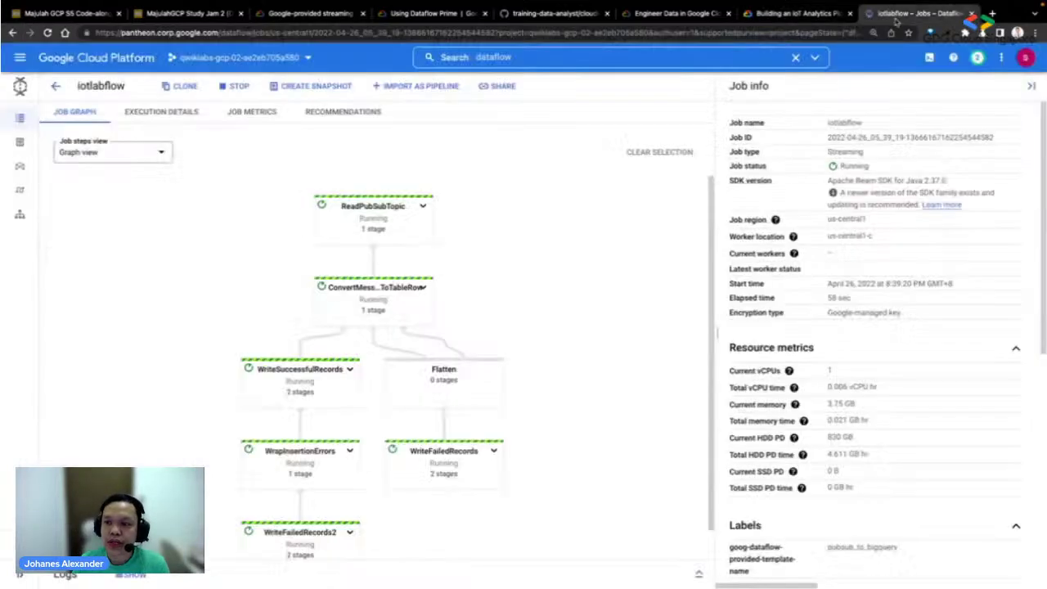
{"action": "left_click", "coordinate": [565, 54]}
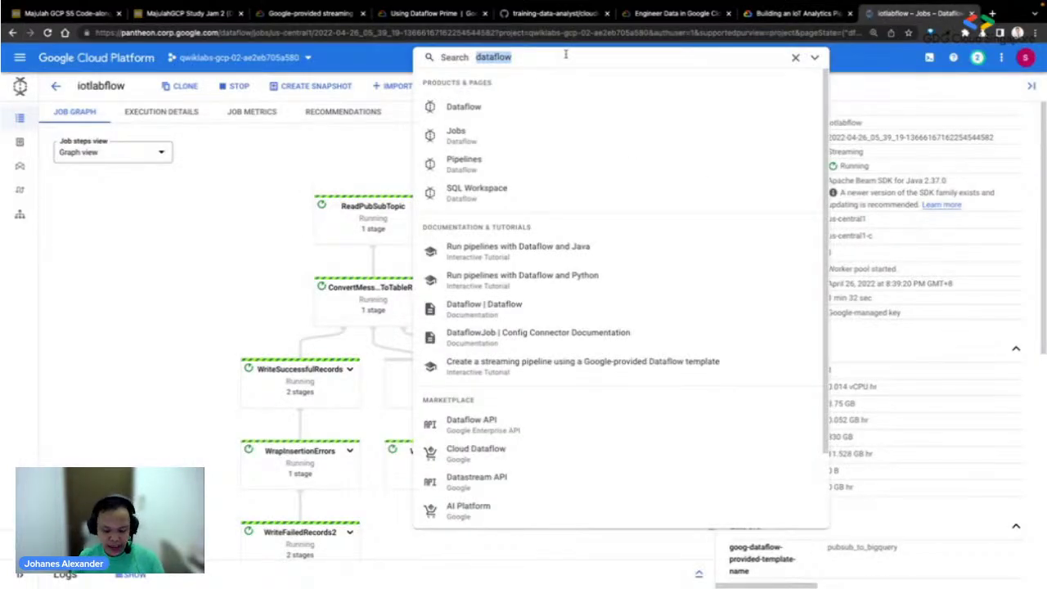
{"action": "type", "text": "virtual macho"}
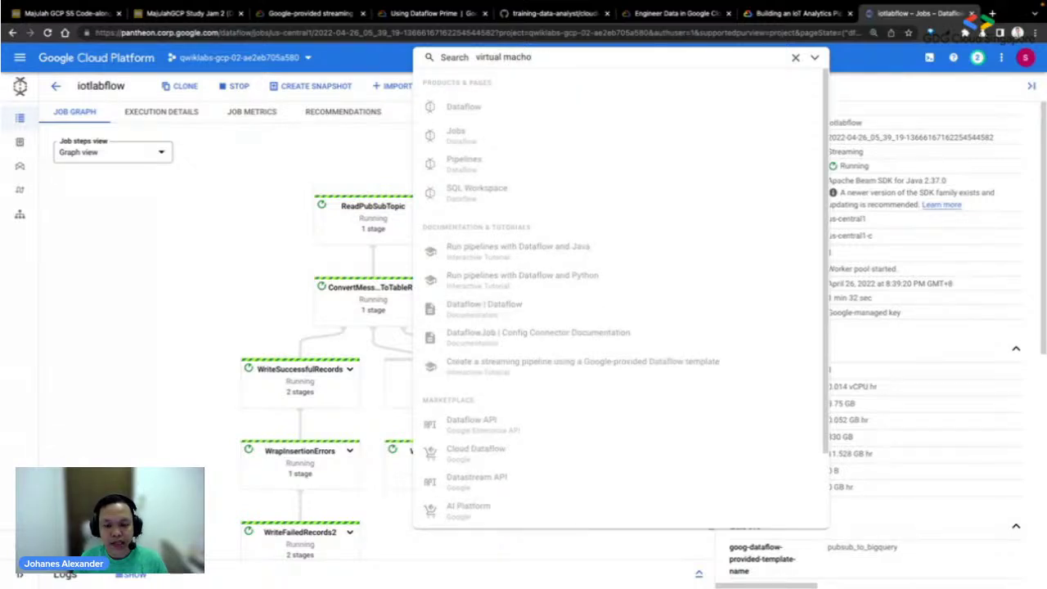
{"action": "key", "text": "BackSpace"}
{"action": "type", "text": "ine"}
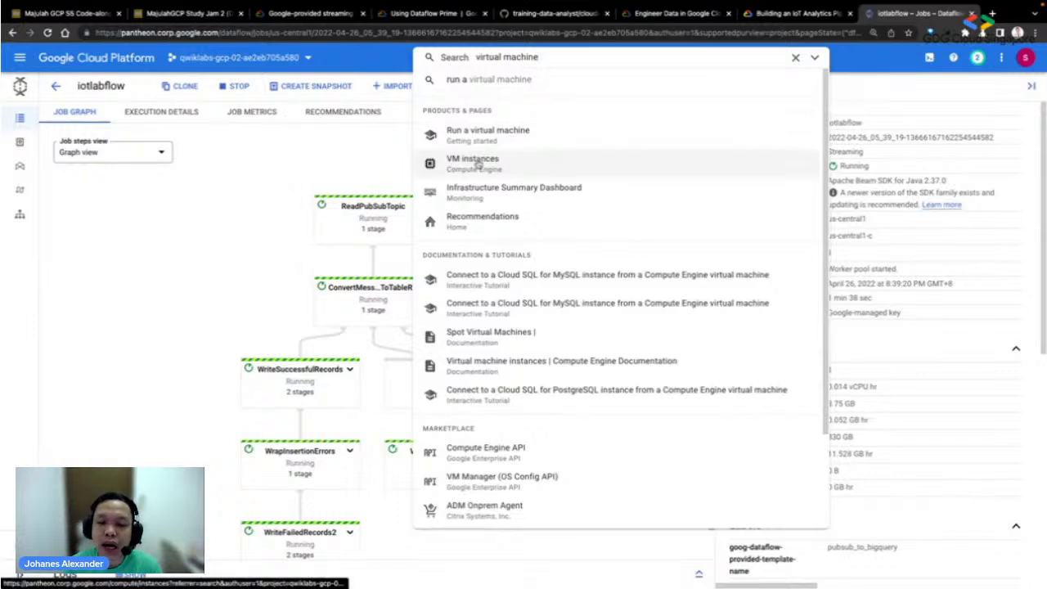
{"action": "left_click", "coordinate": [477, 164]}
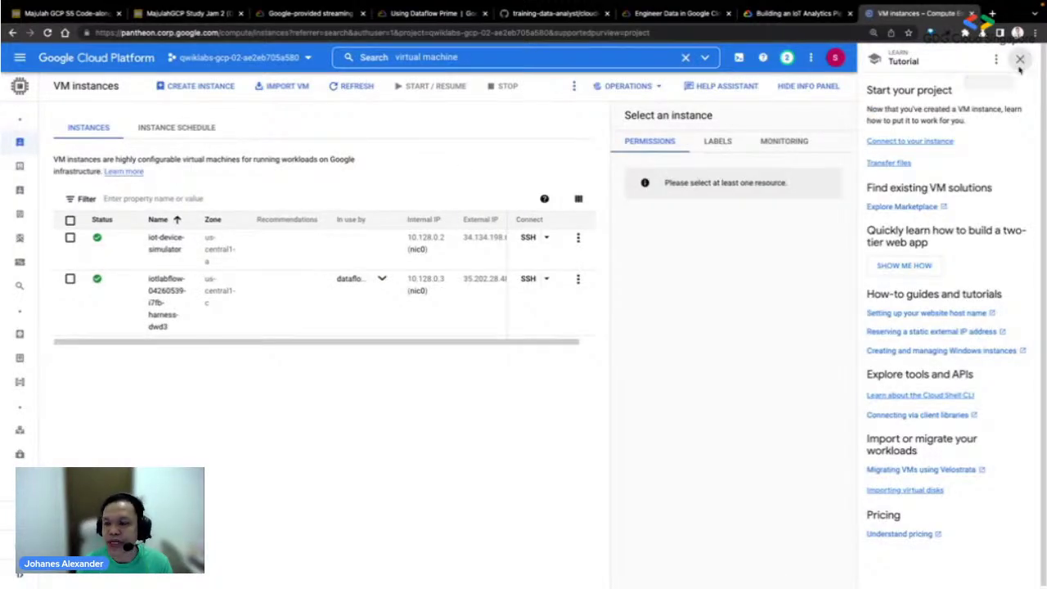
{"action": "left_click", "coordinate": [1020, 59]}
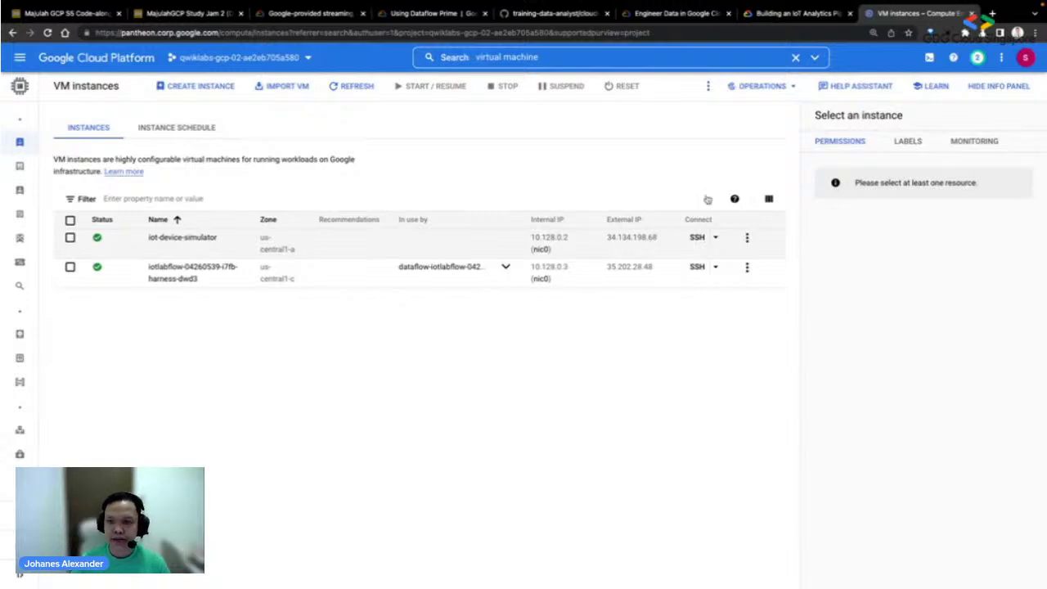
- Check the lab's SSH instructions and connect to the iot-device-simulator VM over SSH in a browser window
{"action": "left_click", "coordinate": [787, 18]}
{"action": "scroll", "coordinate": [607, 245], "scroll_direction": "down", "scroll_amount": 1}
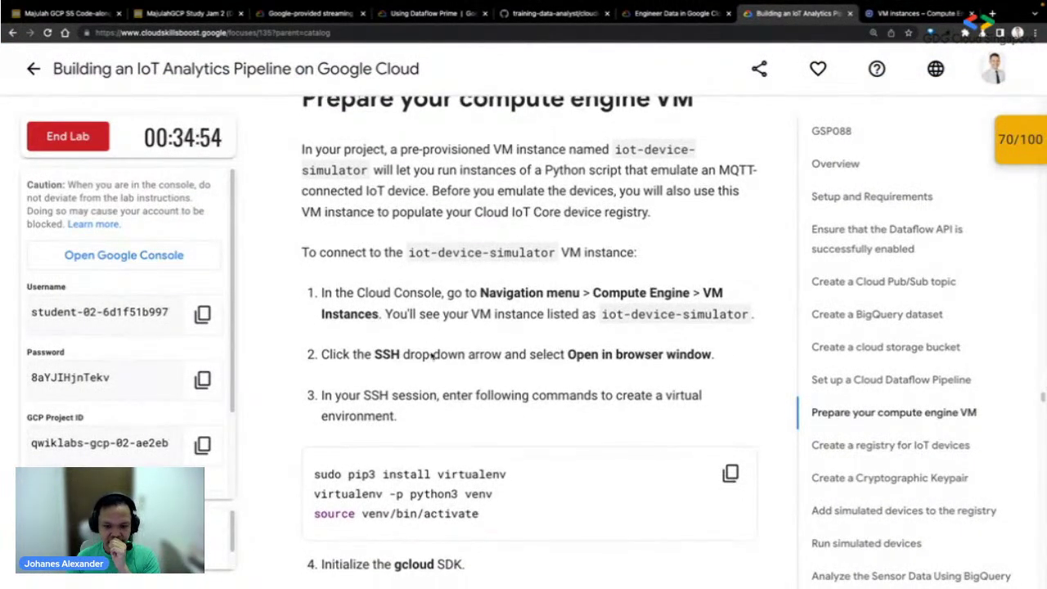
{"action": "scroll", "coordinate": [656, 332], "scroll_direction": "down", "scroll_amount": 1}
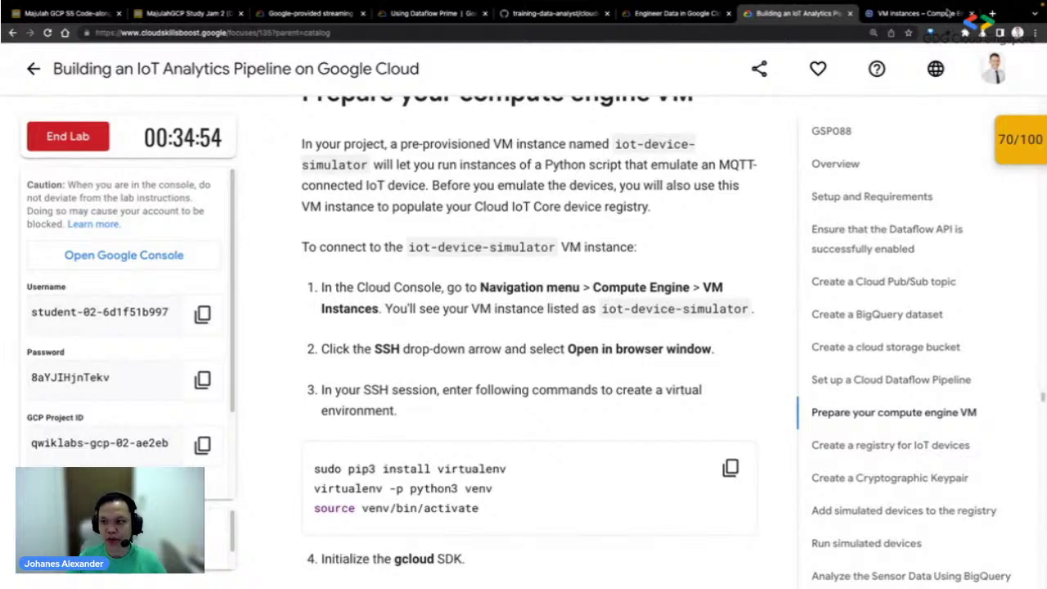
{"action": "key", "text": "ctrl+Tab"}
{"action": "left_click", "coordinate": [717, 238]}
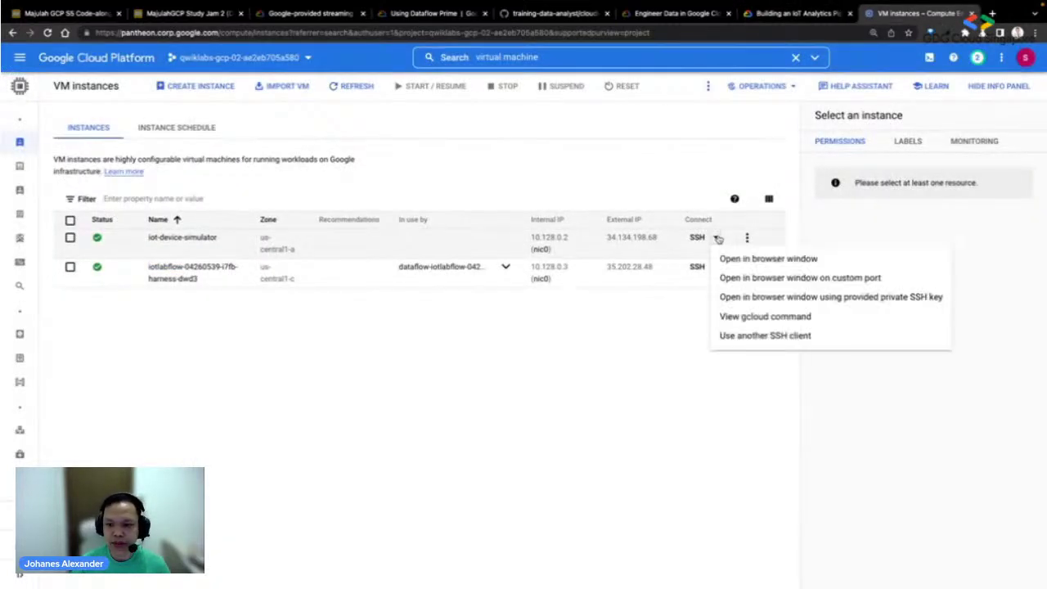
{"action": "left_click", "coordinate": [741, 256]}
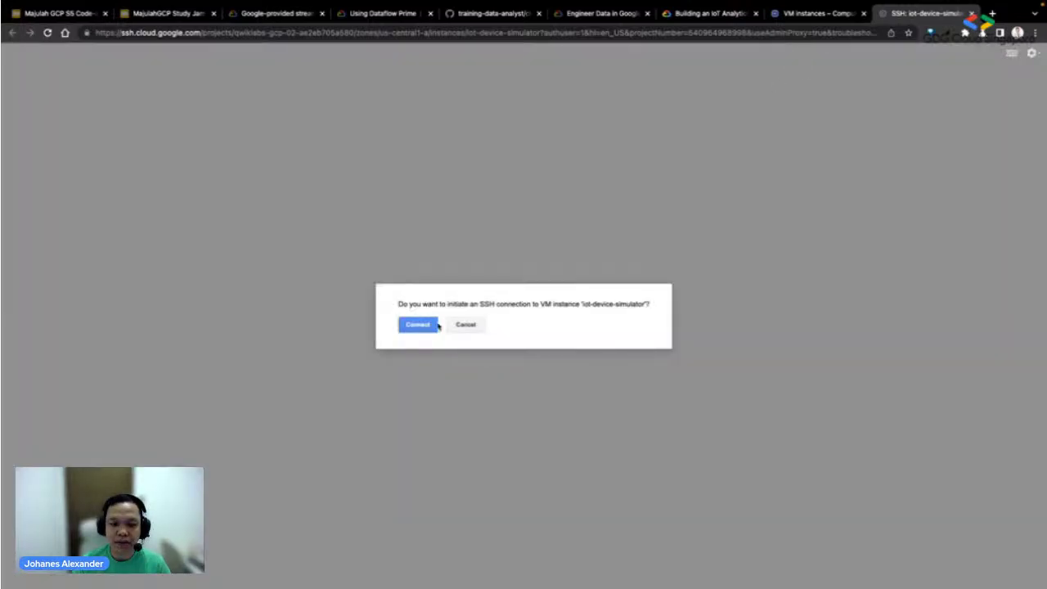
{"action": "left_click", "coordinate": [419, 325]}
- Check that the SSH session has connected and move its browser tab between the lab page and the VM instances page
{"action": "left_click", "coordinate": [823, 14]}
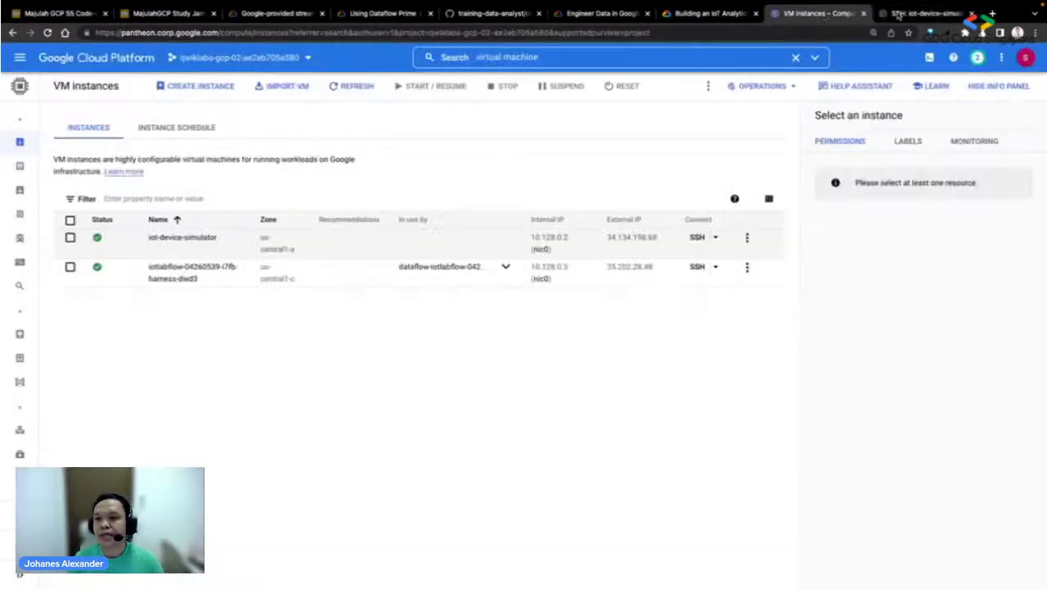
{"action": "left_click", "coordinate": [898, 14]}
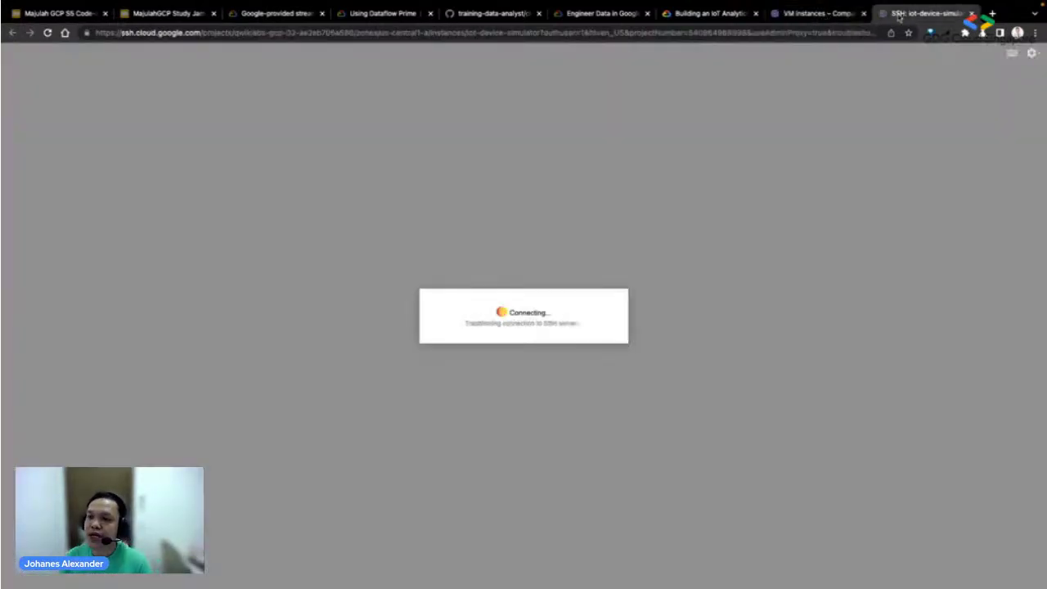
{"action": "left_click", "coordinate": [843, 13]}
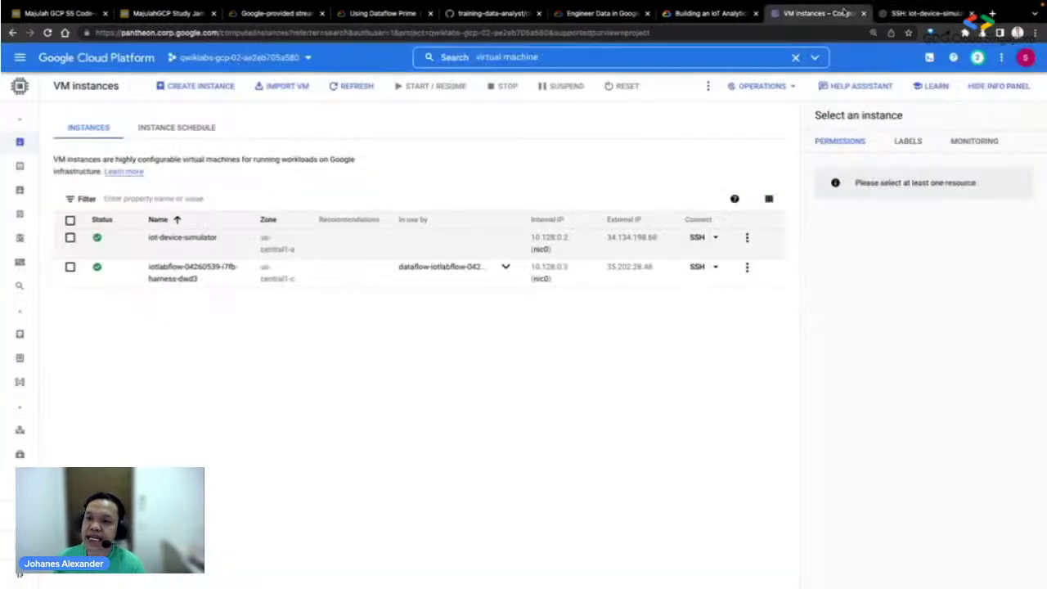
{"action": "left_click", "coordinate": [919, 16]}
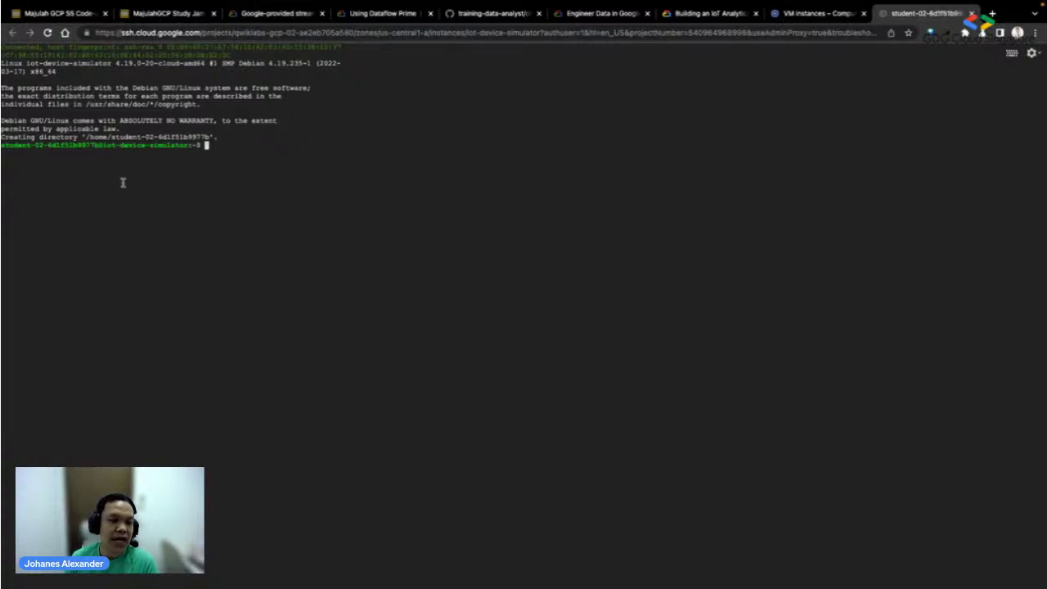
{"action": "left_click", "coordinate": [825, 14]}
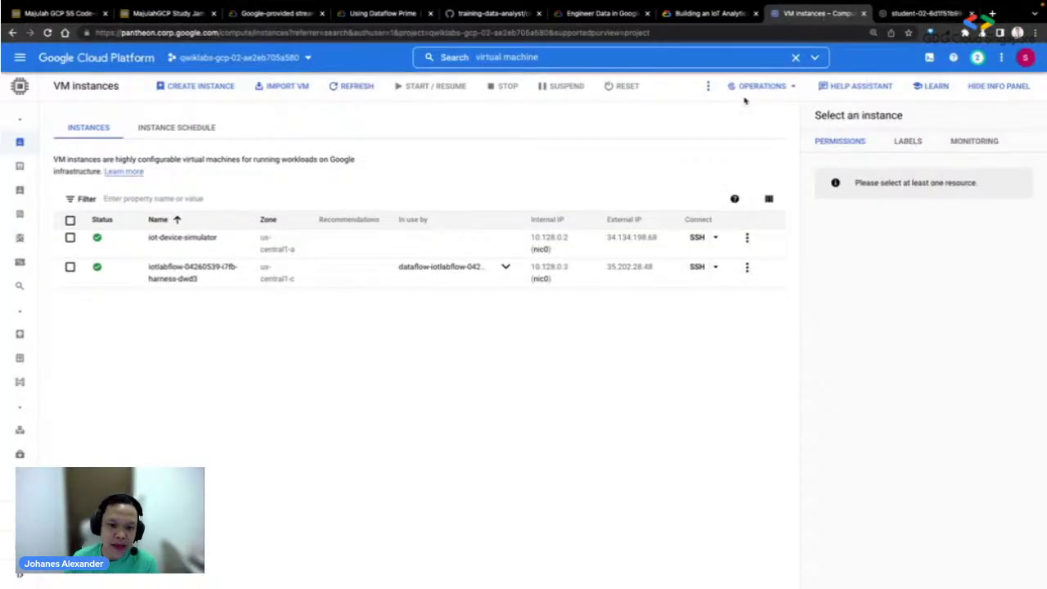
{"action": "left_click_drag", "start_coordinate": [922, 15], "coordinate": [841, 19]}
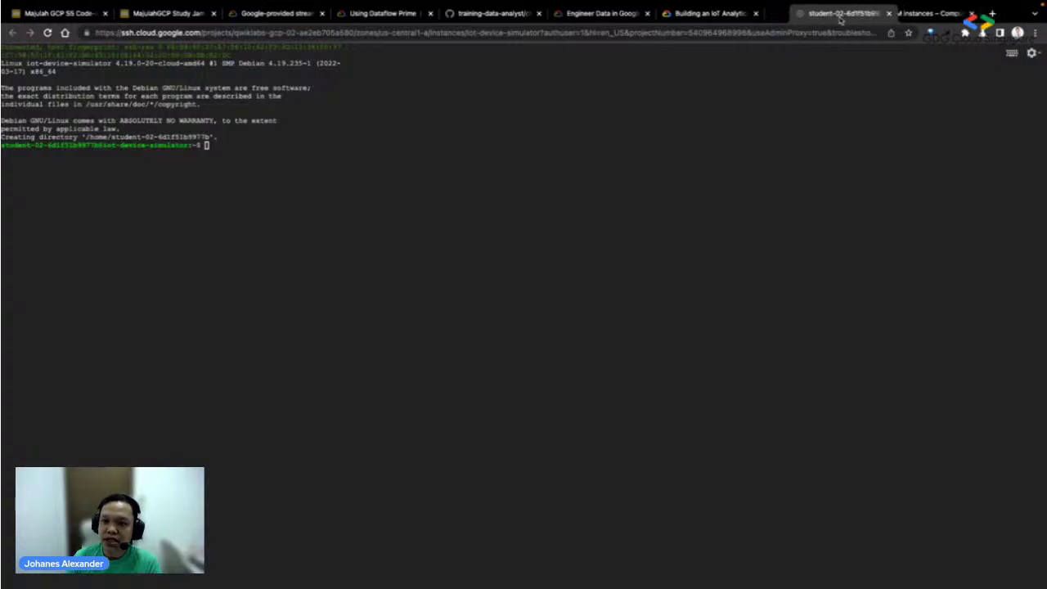
- Copy the virtual environment commands from step 3 of the lab's compute engine VM instructions
{"action": "left_click", "coordinate": [727, 17]}
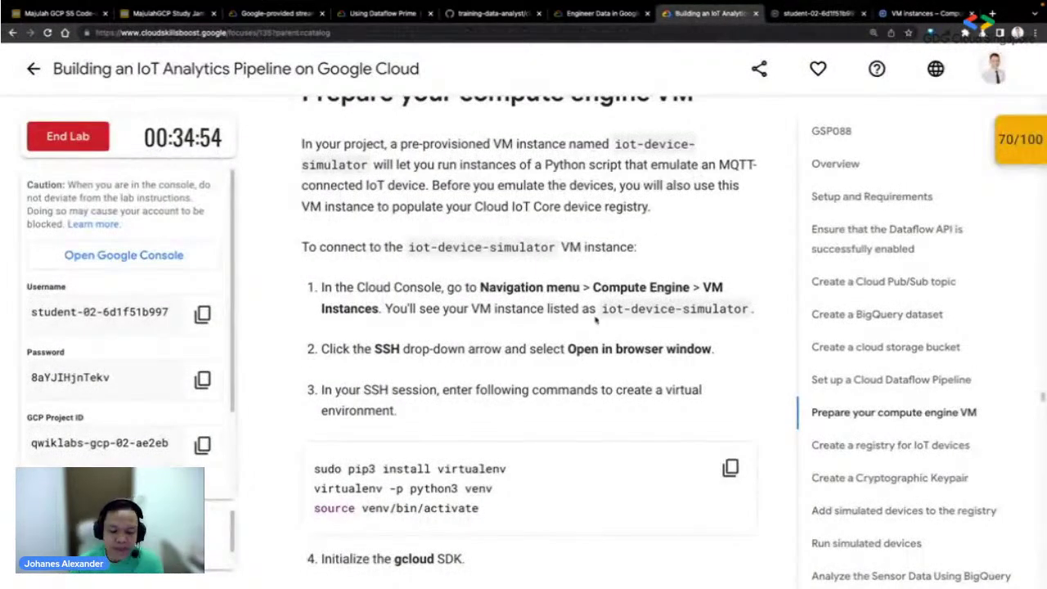
{"action": "scroll", "coordinate": [582, 310], "scroll_direction": "down", "scroll_amount": 1}
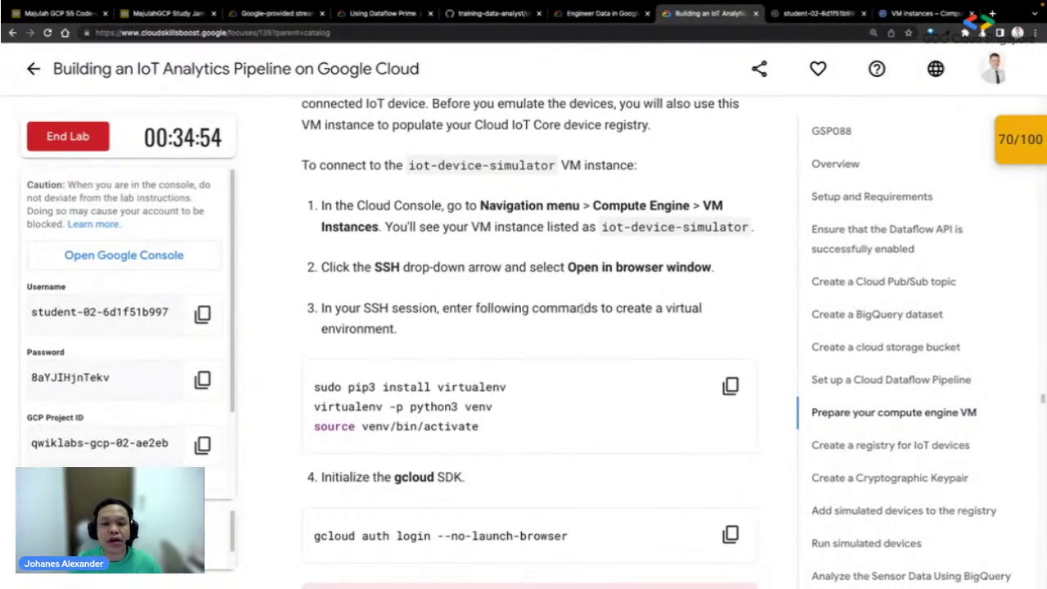
{"action": "scroll", "coordinate": [583, 309], "scroll_direction": "down", "scroll_amount": 1}
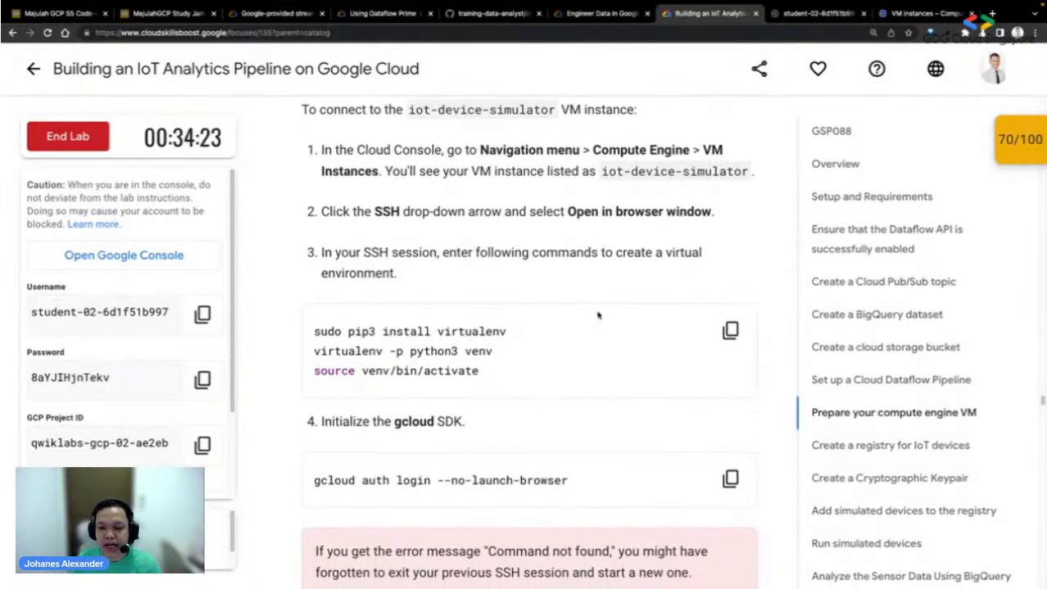
{"action": "scroll", "coordinate": [598, 315], "scroll_direction": "down", "scroll_amount": 1}
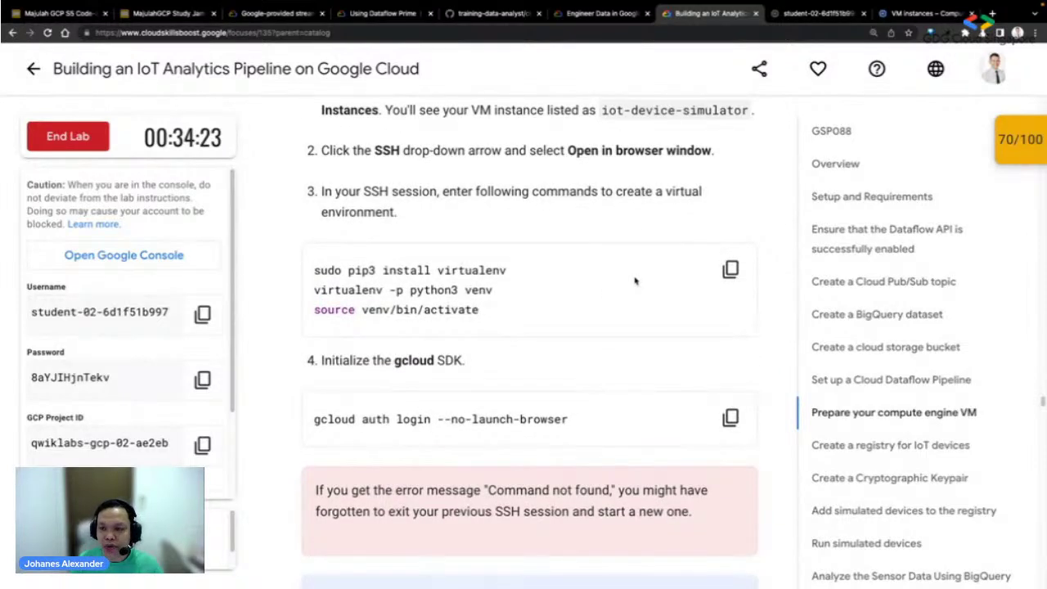
{"action": "left_click", "coordinate": [730, 277]}
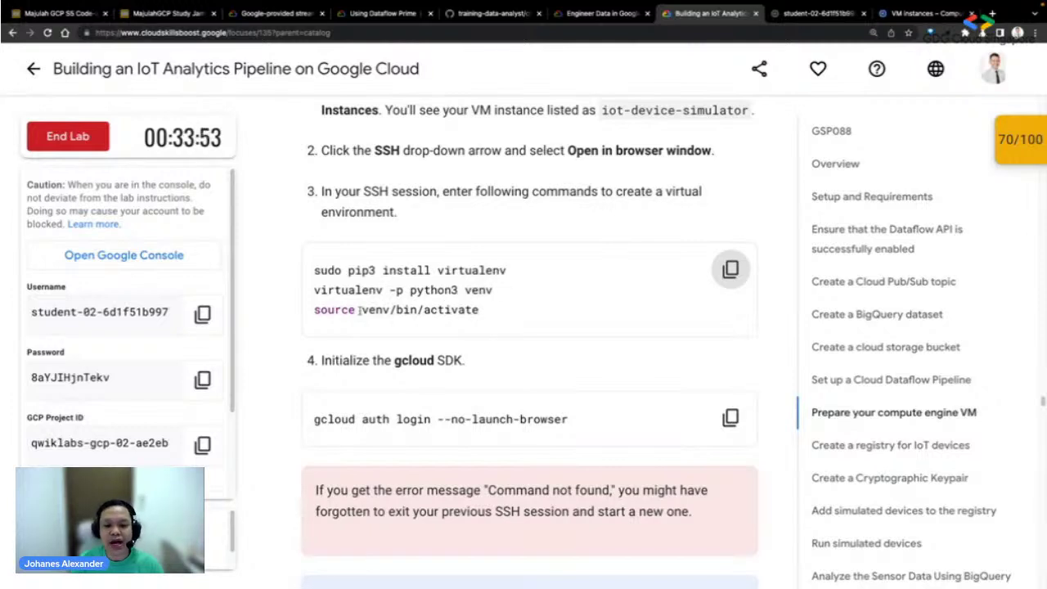
- In the SSH session, run sudo pip3 install virtualenv, virtualenv -p python3 venv and source venv/bin/activate
{"action": "left_click", "coordinate": [828, 16]}
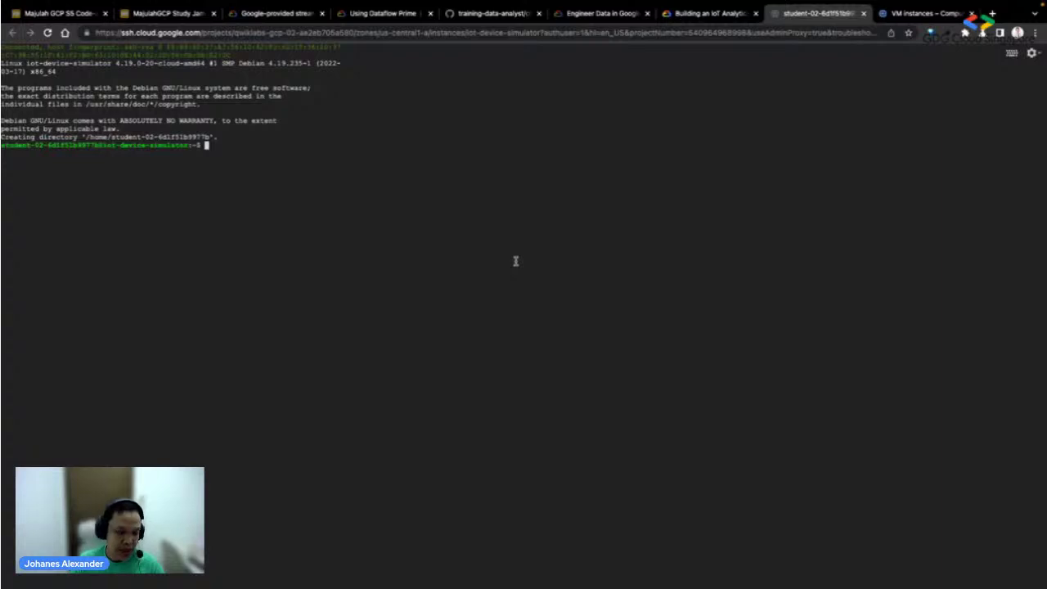
{"action": "key", "text": "ctrl+v"}
{"action": "key", "text": "Return"}
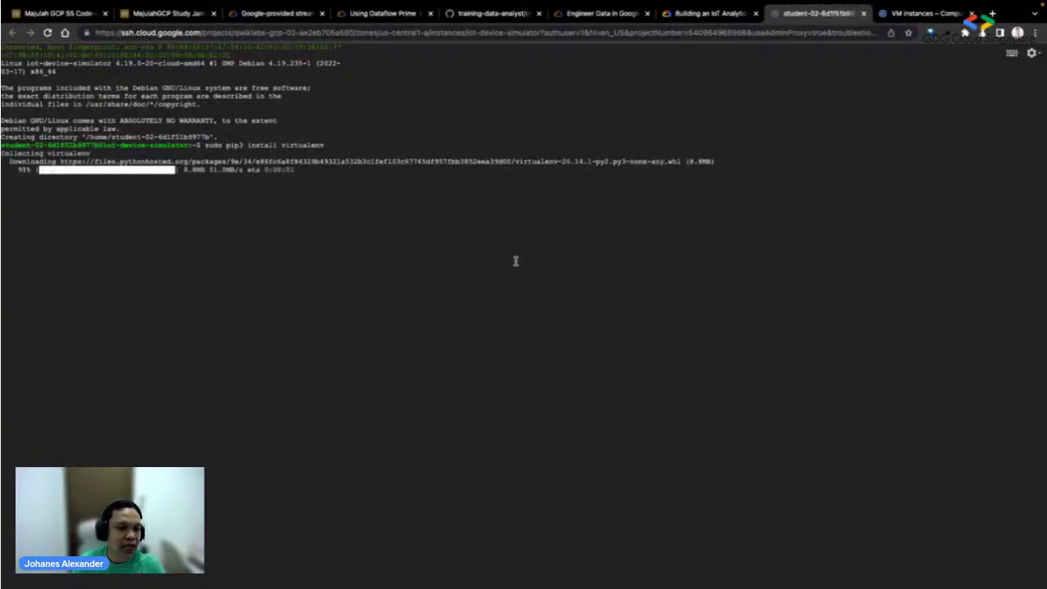
{"action": "key", "text": "ctrl+v"}
{"action": "key", "text": "Return"}
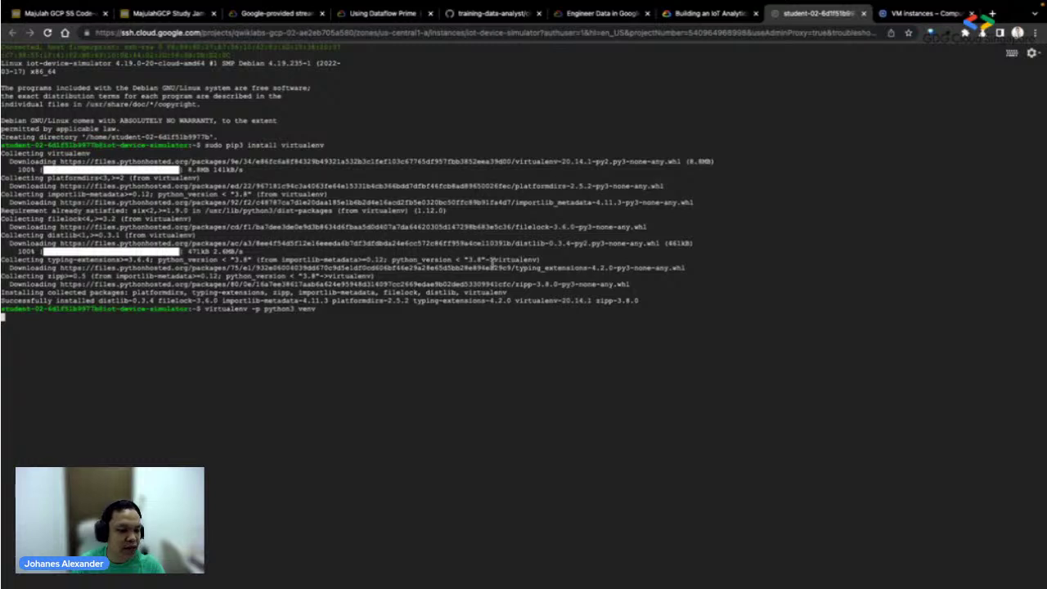
{"action": "key", "text": "ctrl+v"}
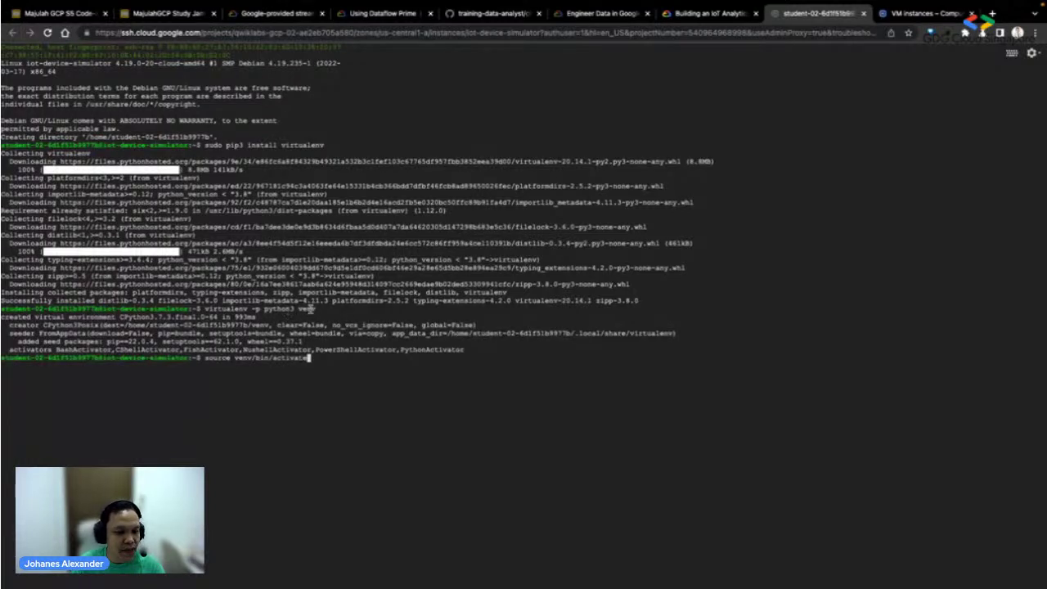
{"action": "key", "text": "Return"}
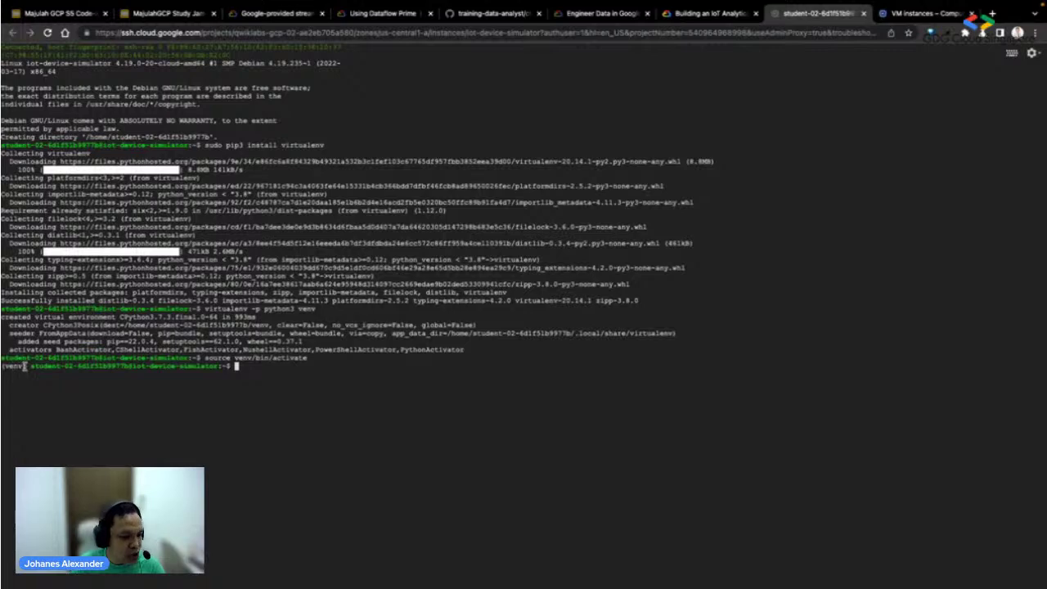
{"action": "left_click_drag", "start_coordinate": [28, 366], "coordinate": [3, 360]}
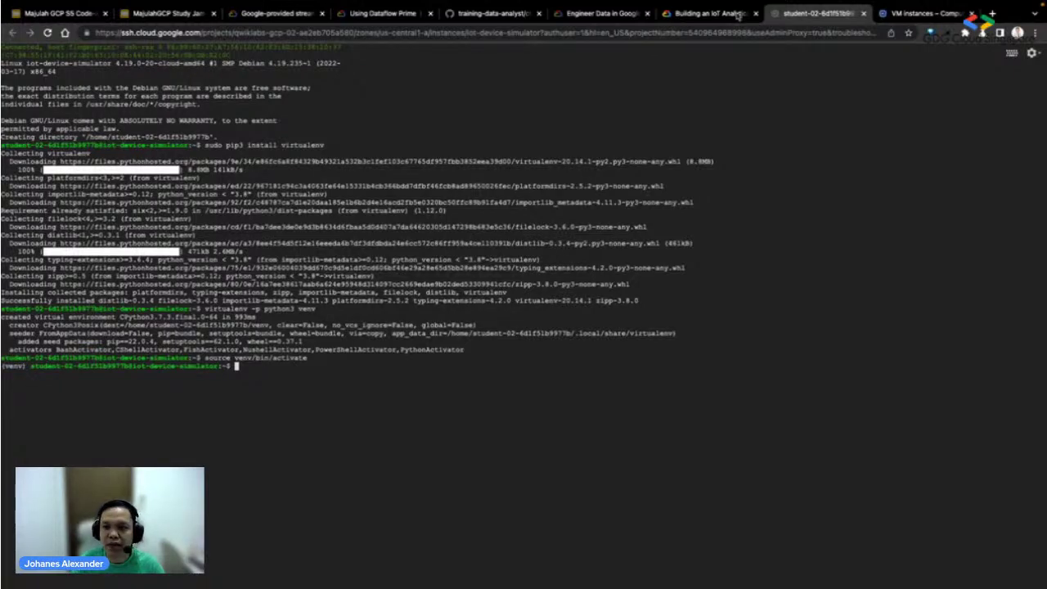
- Copy gcloud auth login --no-launch-browser from step 4 of the lab, run it in the SSH session and answer y to continue
{"action": "left_click", "coordinate": [739, 15]}
{"action": "scroll", "coordinate": [485, 339], "scroll_direction": "down", "scroll_amount": 3}
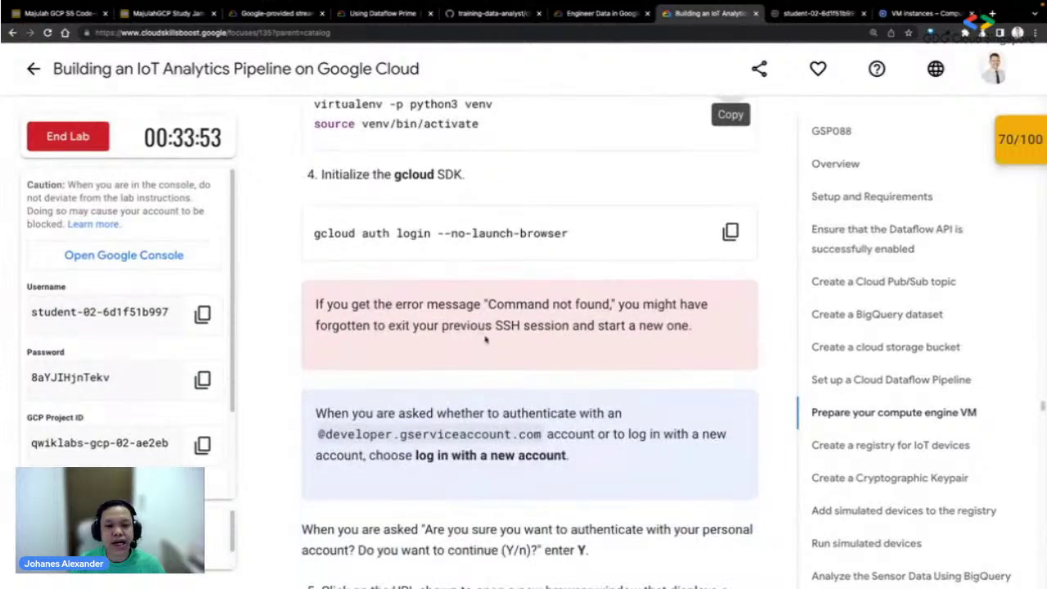
{"action": "left_click", "coordinate": [730, 231]}
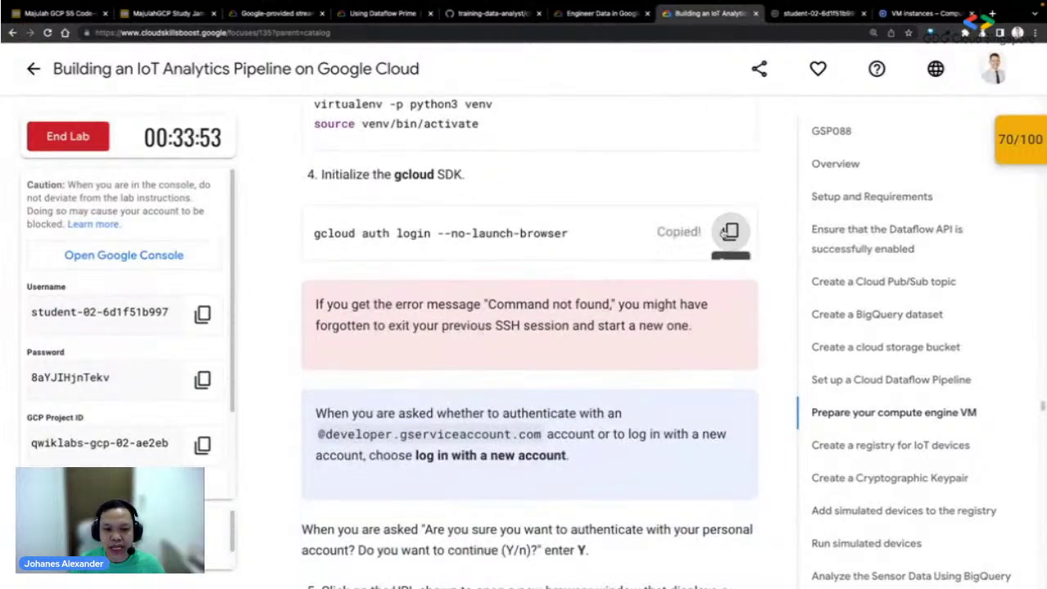
{"action": "left_click", "coordinate": [812, 18]}
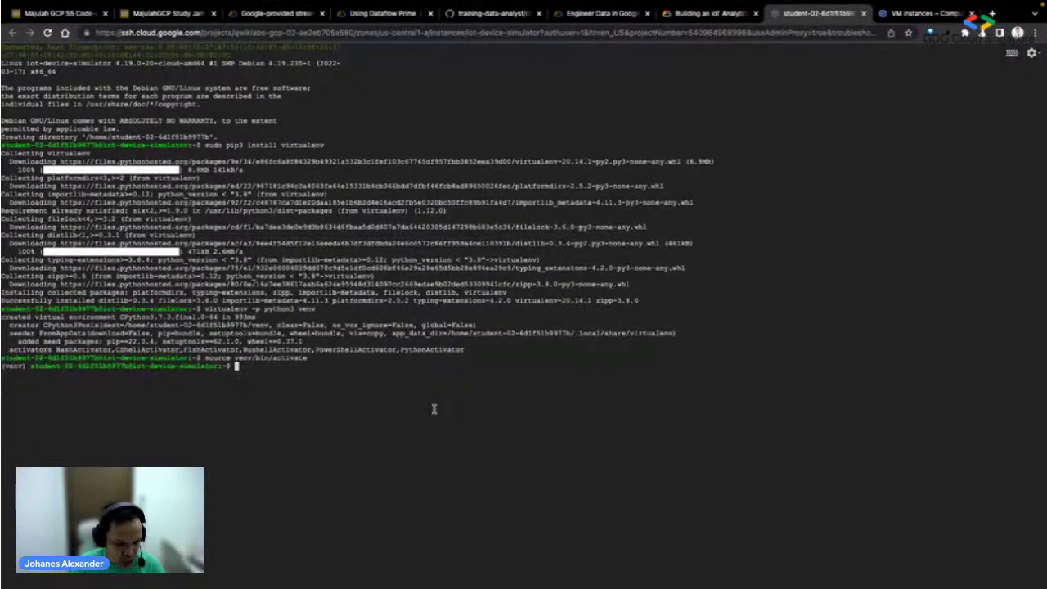
{"action": "key", "text": "ctrl+v"}
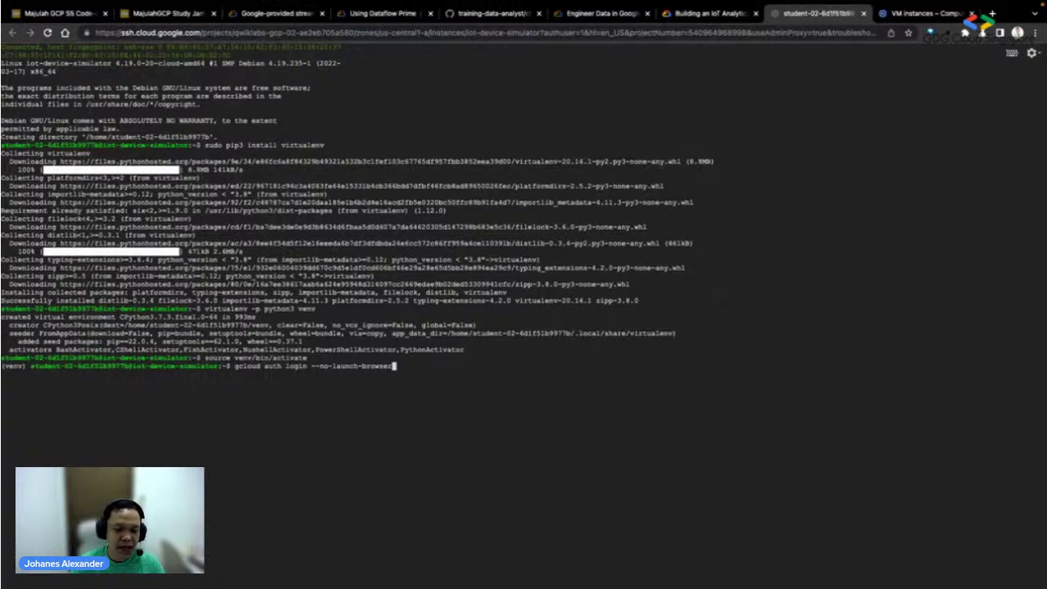
{"action": "key", "text": "Return"}
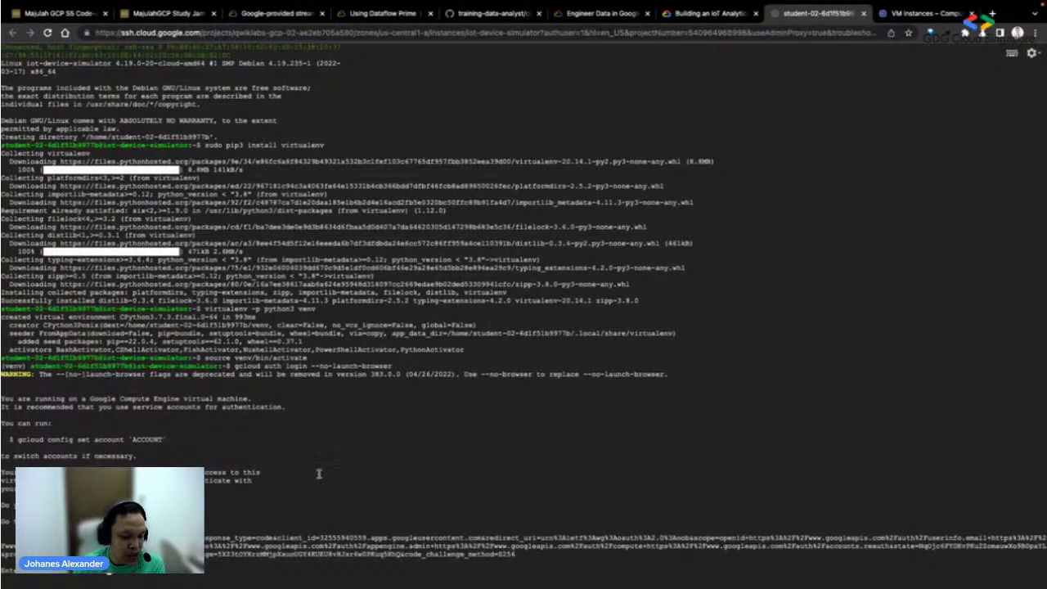
- Open the sign-in link from the SSH session, choose the student account and allow Google Cloud SDK access
{"action": "left_click", "coordinate": [264, 533]}
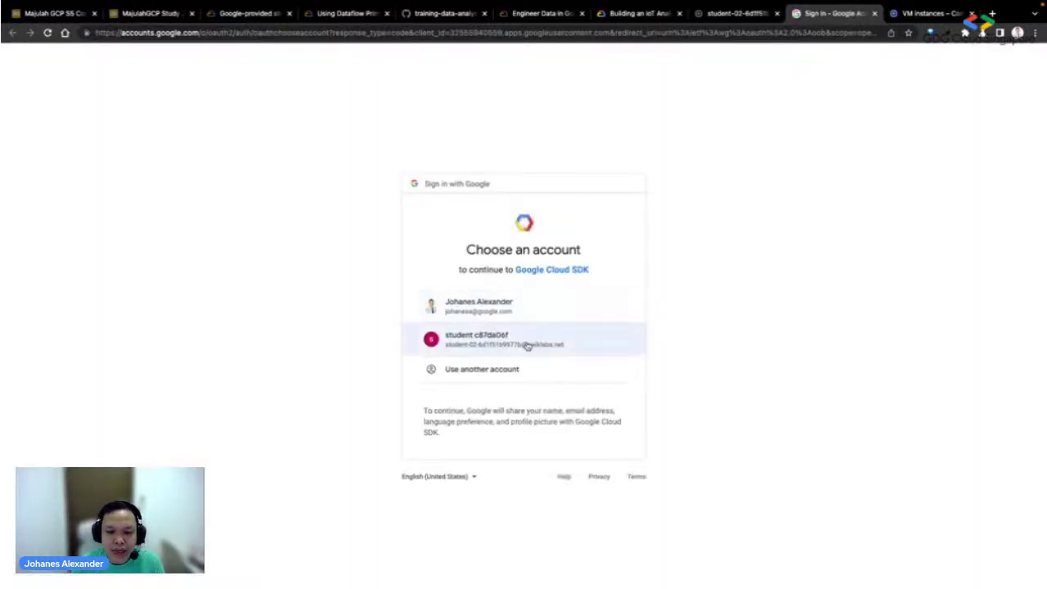
{"action": "left_click", "coordinate": [528, 346]}
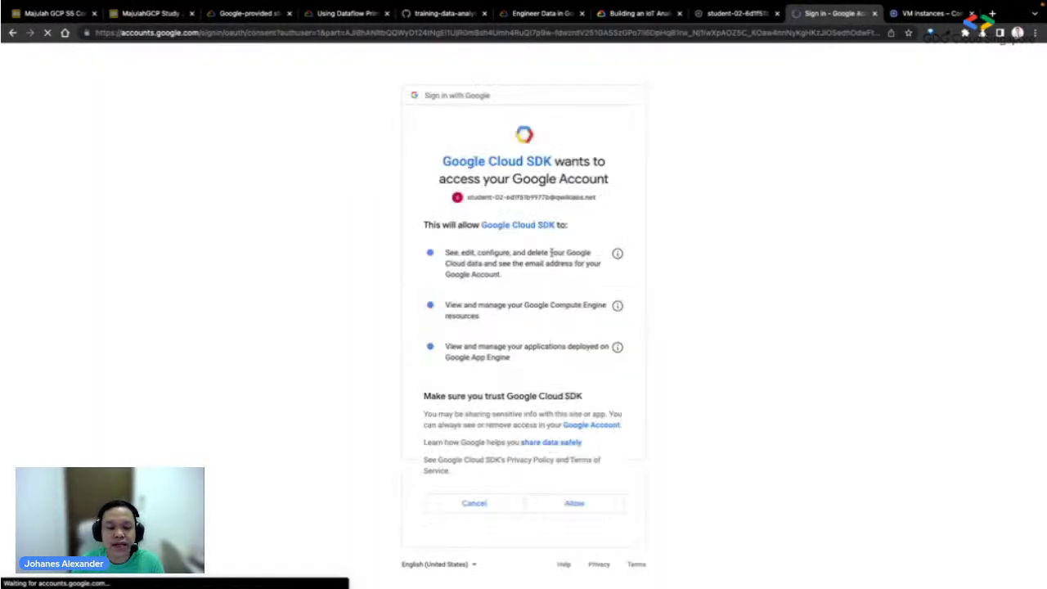
{"action": "left_click", "coordinate": [559, 506]}
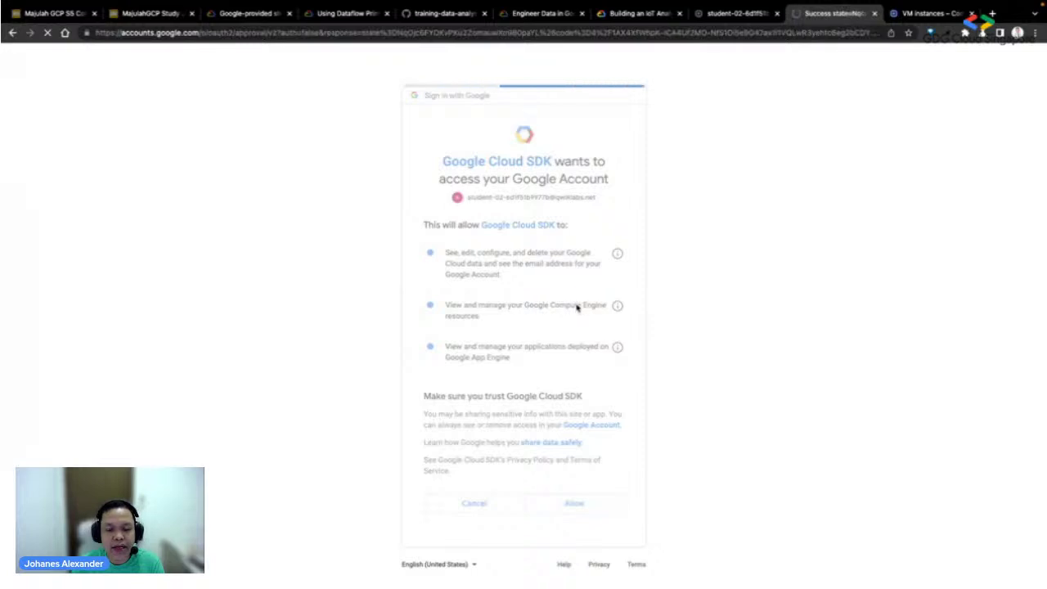
- Copy the authorization code and submit it at the verification code prompt in the SSH session
{"action": "left_click", "coordinate": [624, 429]}
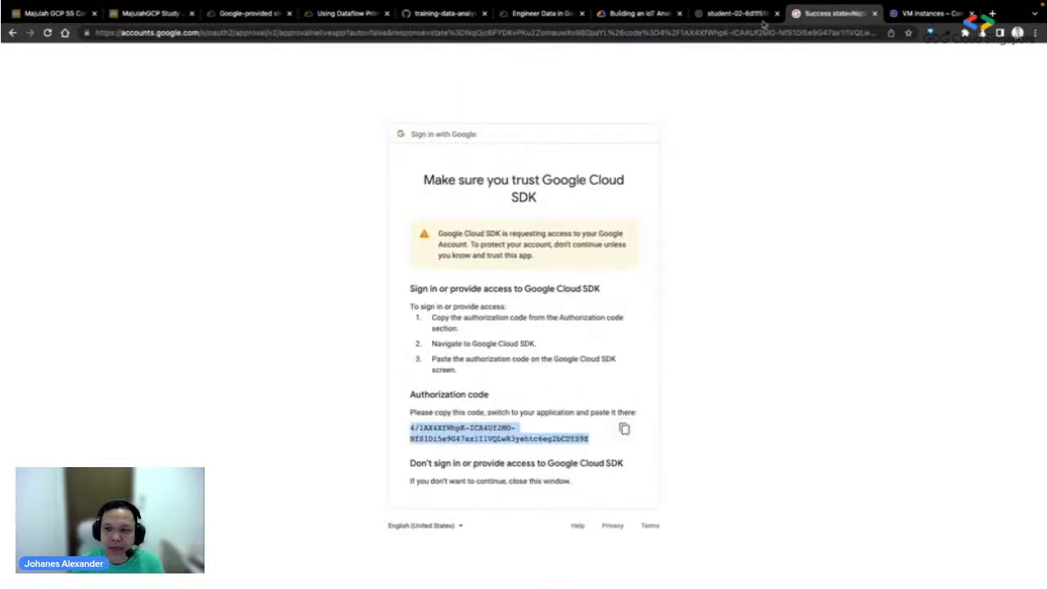
{"action": "left_click", "coordinate": [736, 14]}
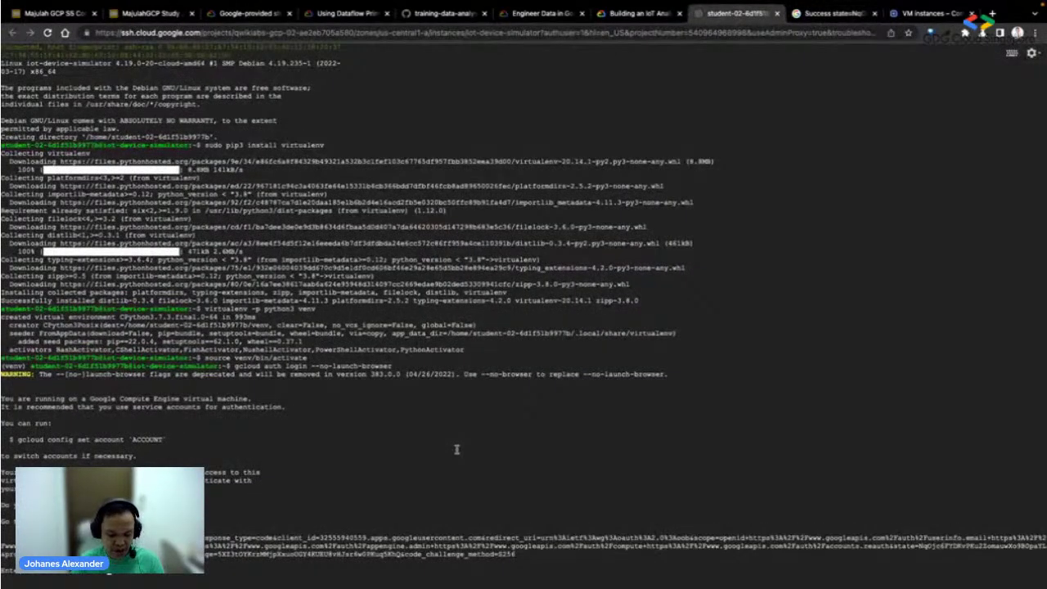
{"action": "key", "text": "ctrl+v"}
{"action": "key", "text": "Return"}
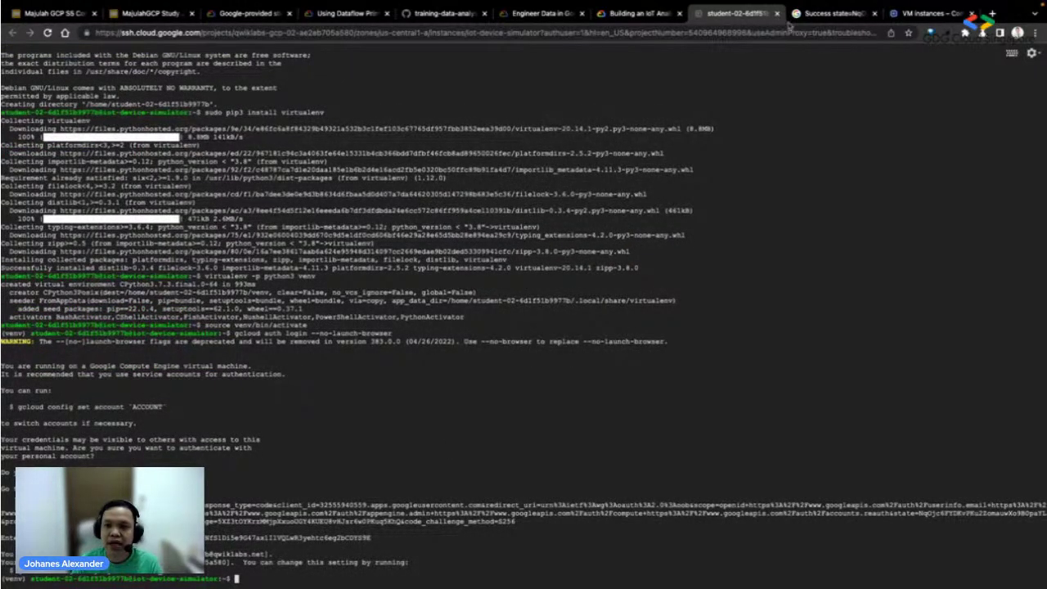
- Copy sudo apt-get update from step 8 of the lab and run it in the SSH session
{"action": "left_click", "coordinate": [643, 15]}
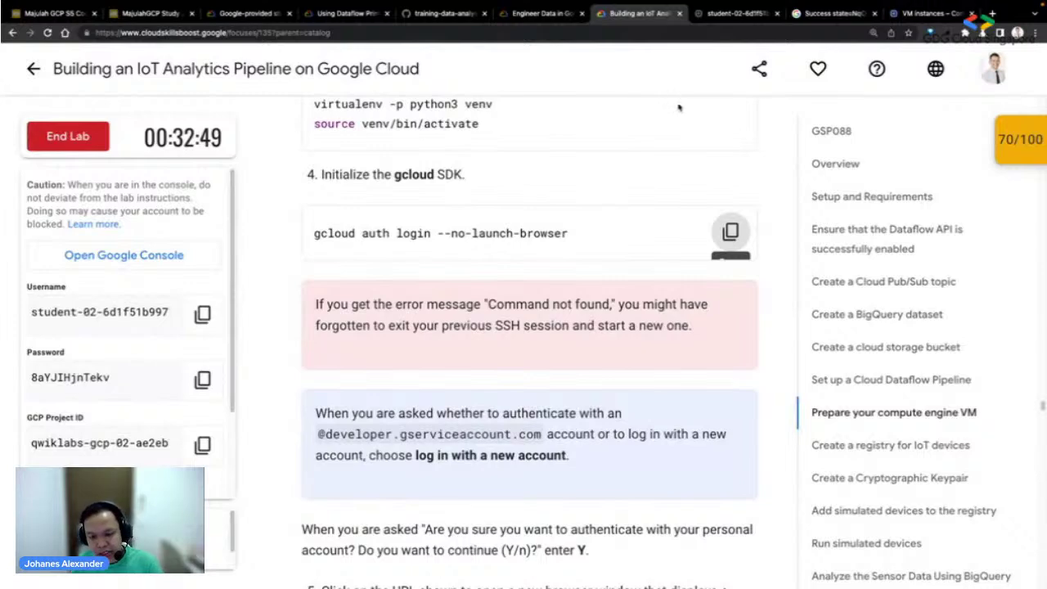
{"action": "scroll", "coordinate": [648, 224], "scroll_direction": "down", "scroll_amount": 1}
{"action": "scroll", "coordinate": [648, 224], "scroll_direction": "down", "scroll_amount": 4}
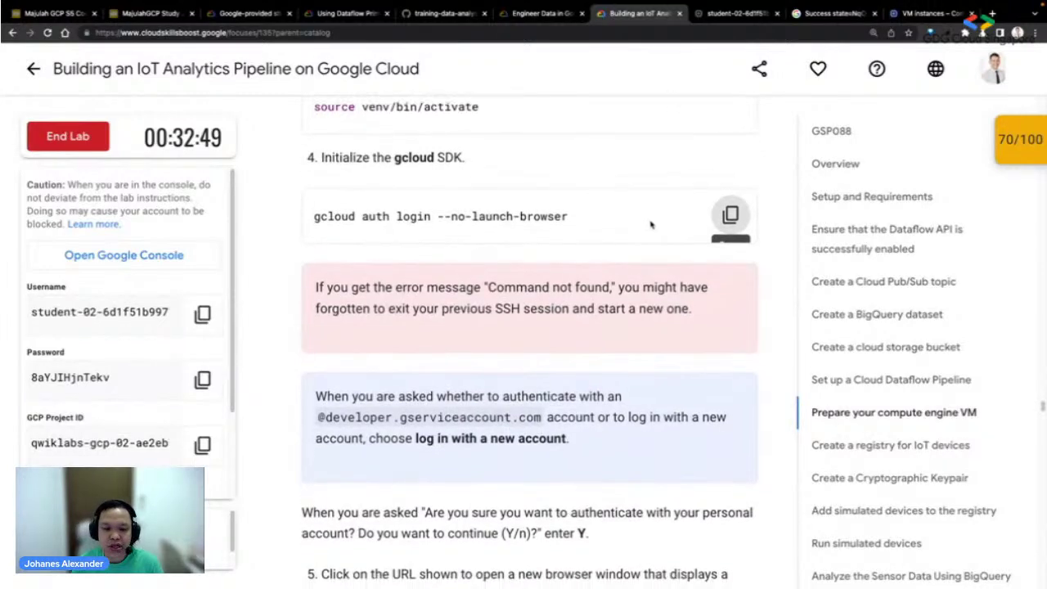
{"action": "scroll", "coordinate": [660, 224], "scroll_direction": "down", "scroll_amount": 4}
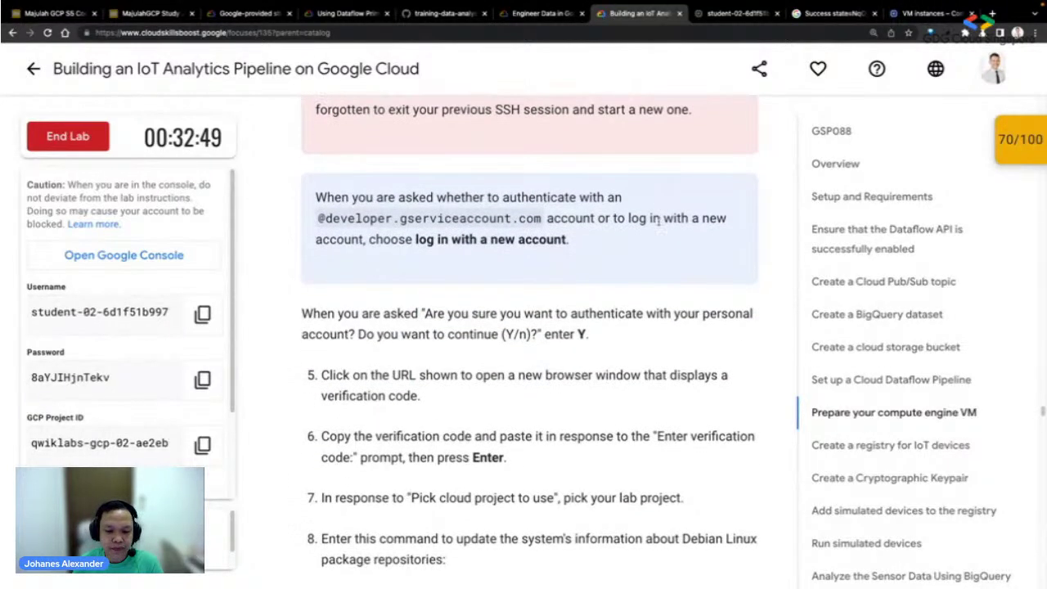
{"action": "scroll", "coordinate": [536, 357], "scroll_direction": "down", "scroll_amount": 2}
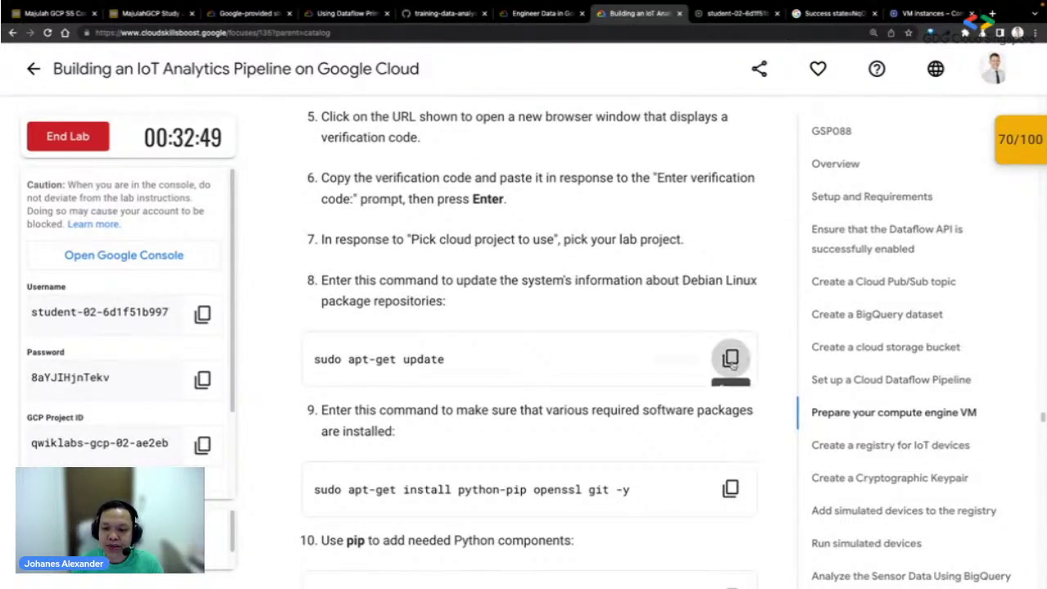
{"action": "left_click", "coordinate": [730, 358]}
{"action": "left_click", "coordinate": [732, 13]}
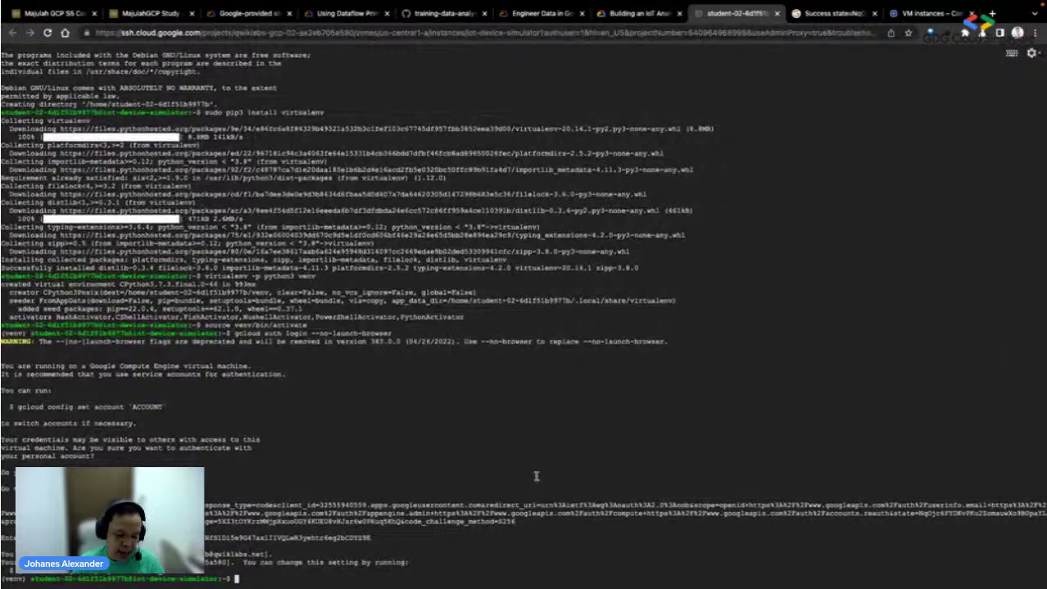
{"action": "key", "text": "ctrl+v"}
{"action": "key", "text": "Return"}
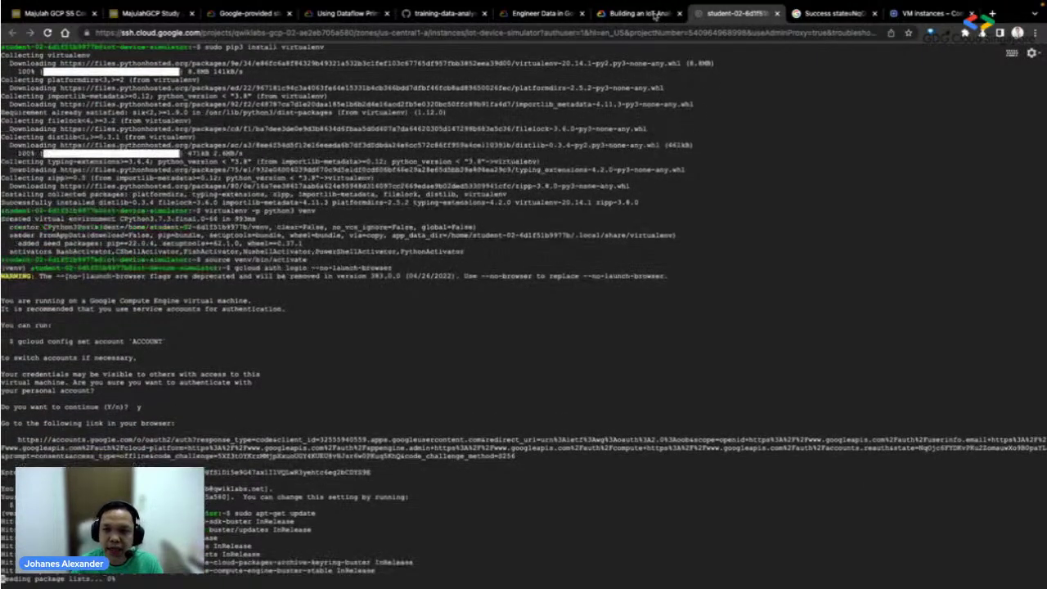
- Copy sudo apt-get install python-pip openssl git -y from step 9 of the lab and run it in the SSH session
{"action": "left_click", "coordinate": [655, 15]}
{"action": "scroll", "coordinate": [641, 253], "scroll_direction": "down", "scroll_amount": 2}
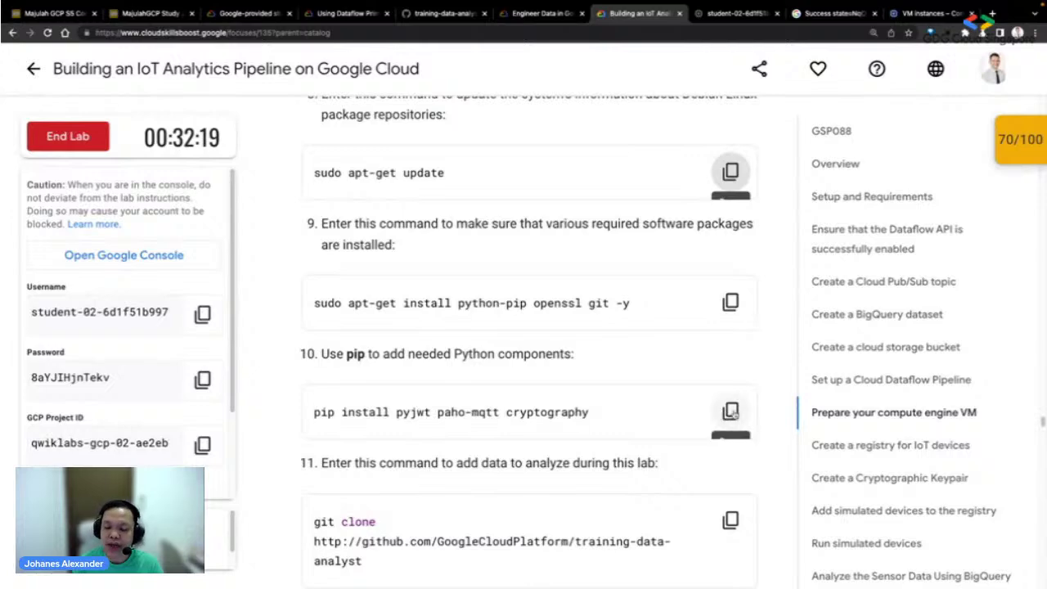
{"action": "left_click", "coordinate": [730, 302]}
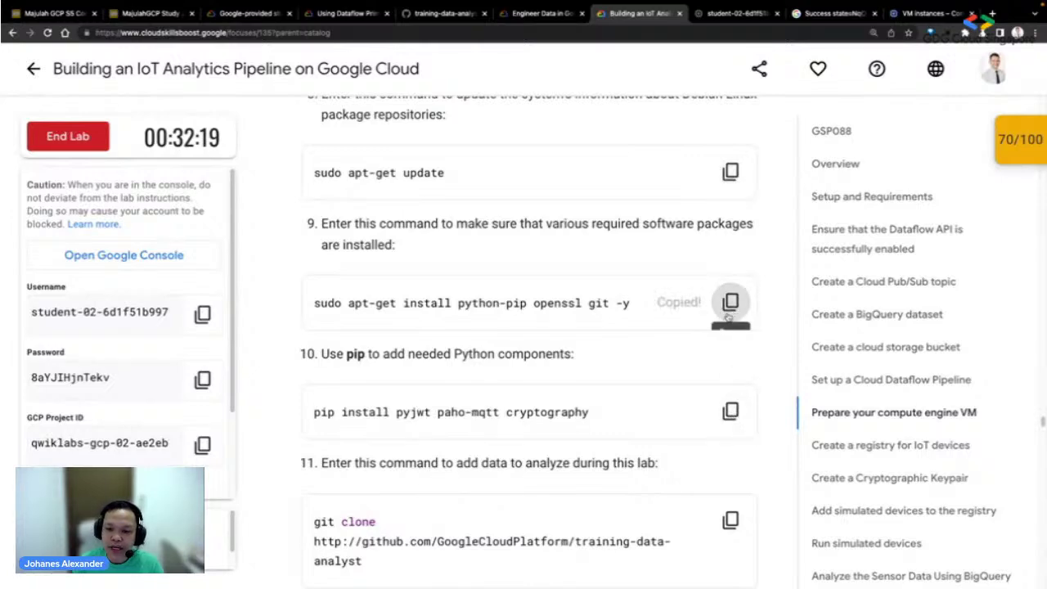
{"action": "left_click", "coordinate": [732, 14]}
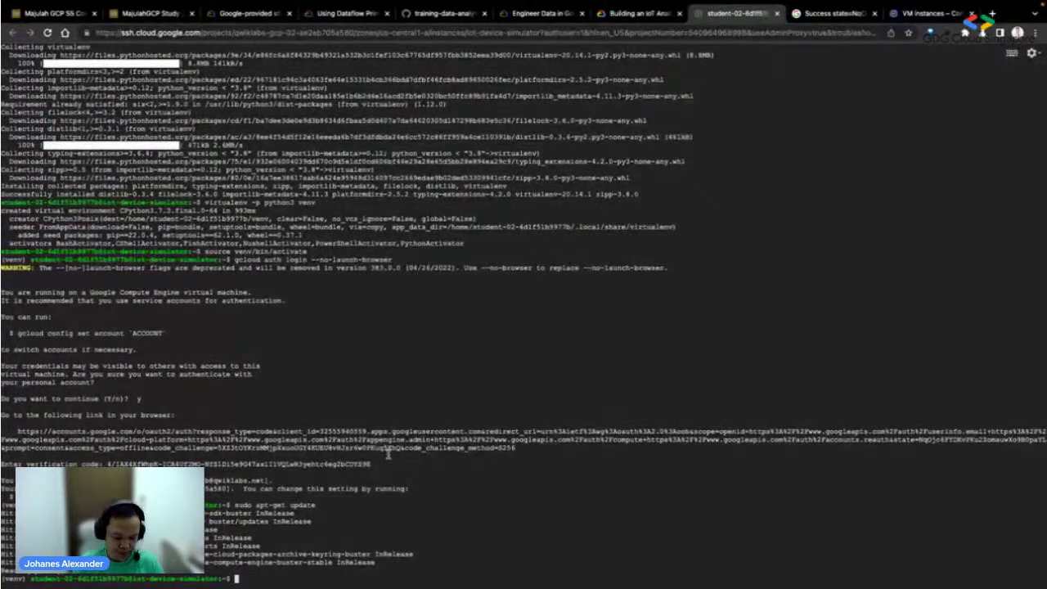
{"action": "key", "text": "ctrl+v"}
{"action": "key", "text": "Return"}
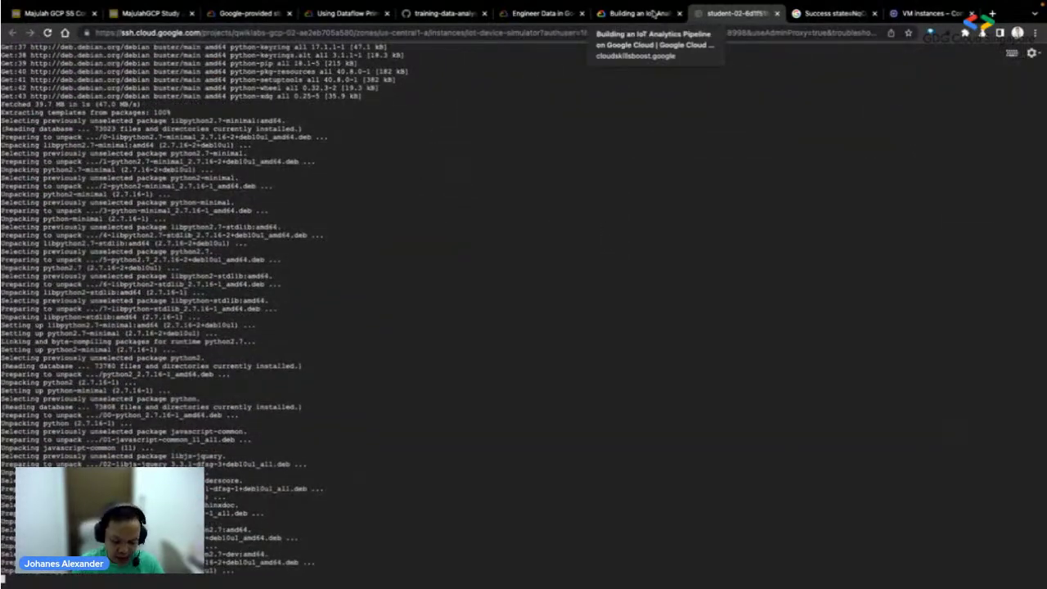
- Enlarge the SSH terminal text by several increments until the terminal size is 159x43
{"action": "key", "text": "ctrl+plus"}
{"action": "key", "text": "ctrl+plus"}
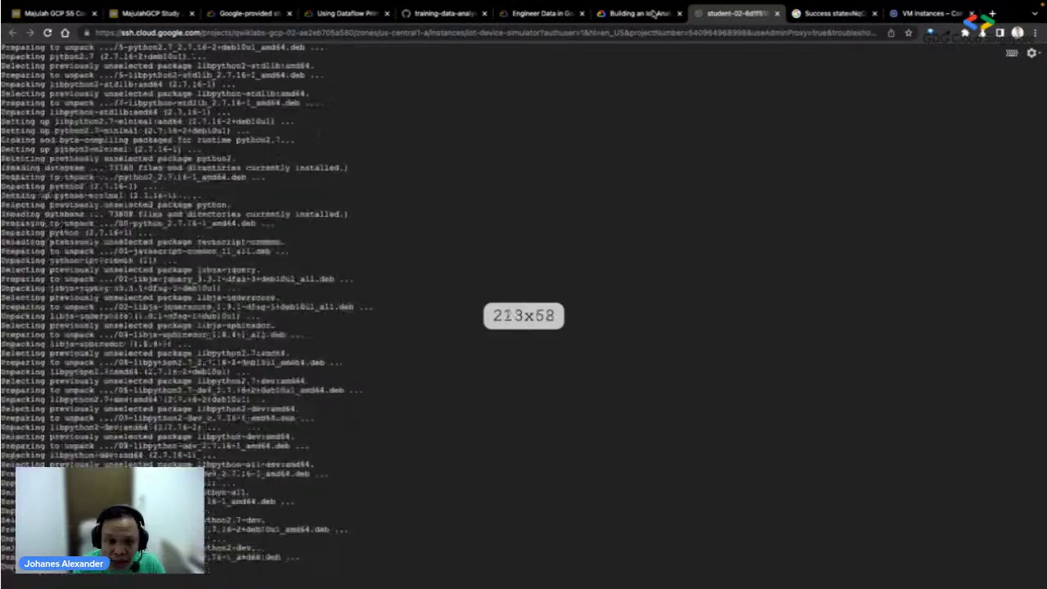
{"action": "key", "text": "ctrl+plus"}
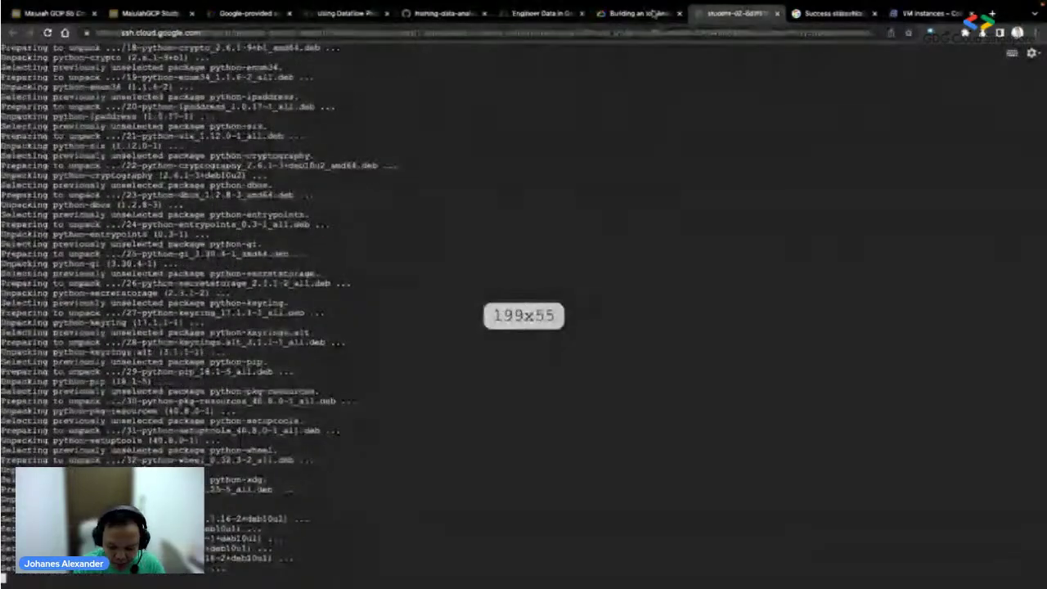
{"action": "key", "text": "ctrl+plus"}
{"action": "key", "text": "ctrl+plus"}
{"action": "key", "text": "ctrl+plus"}
{"action": "key", "text": "ctrl+plus"}
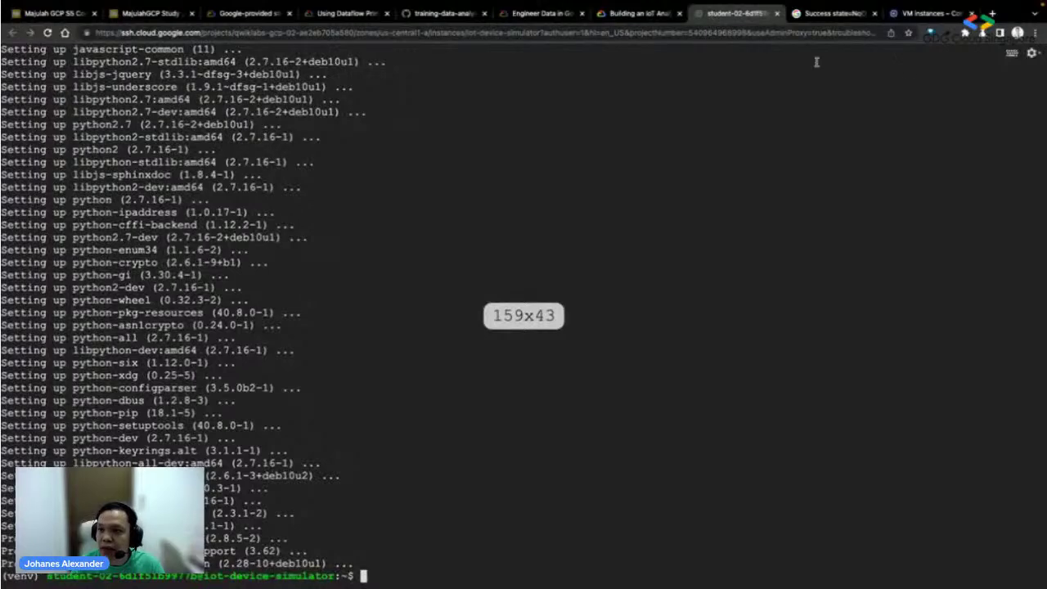
- Set the browser page zoom of the SSH session to 125%
{"action": "left_click", "coordinate": [1036, 33]}
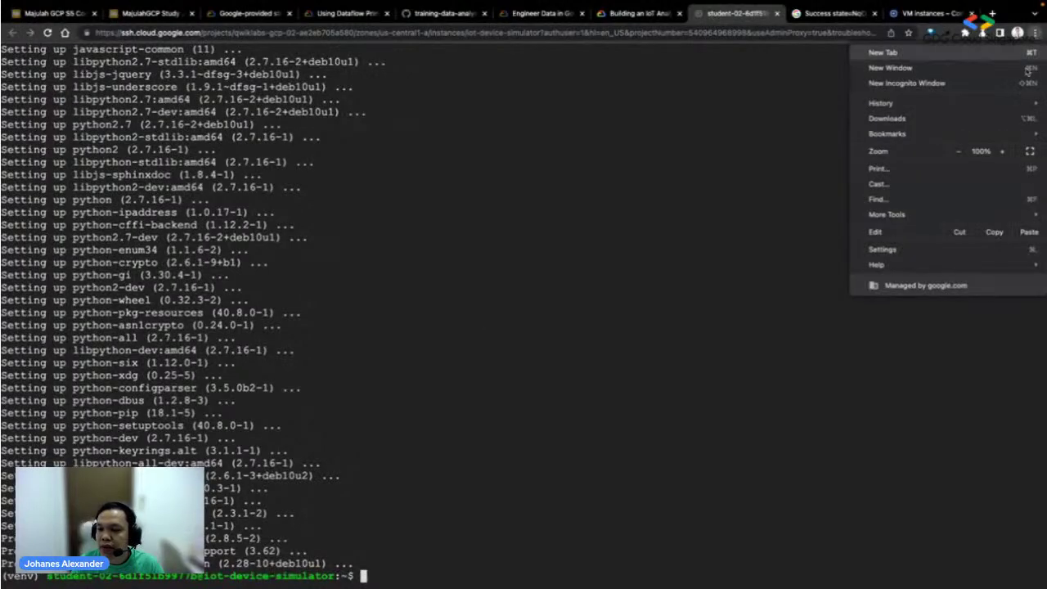
{"action": "left_click", "coordinate": [1002, 152]}
{"action": "left_click", "coordinate": [1002, 152]}
{"action": "left_click", "coordinate": [726, 349]}
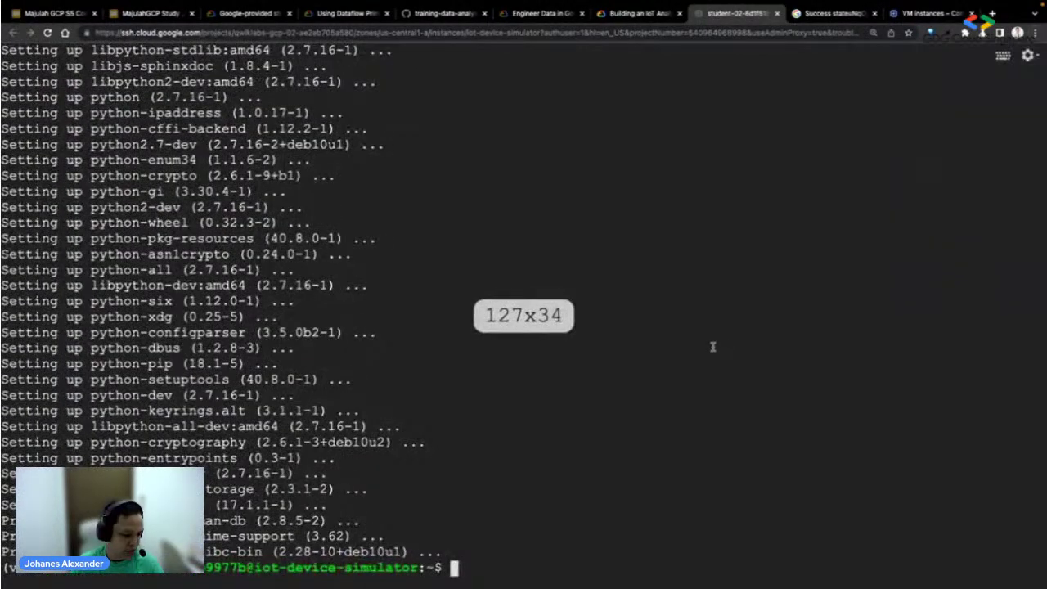
- Try a page zoom of 150% on the SSH session with a fresh prompt line, and return the zoom to 125%
{"action": "left_click", "coordinate": [1035, 35]}
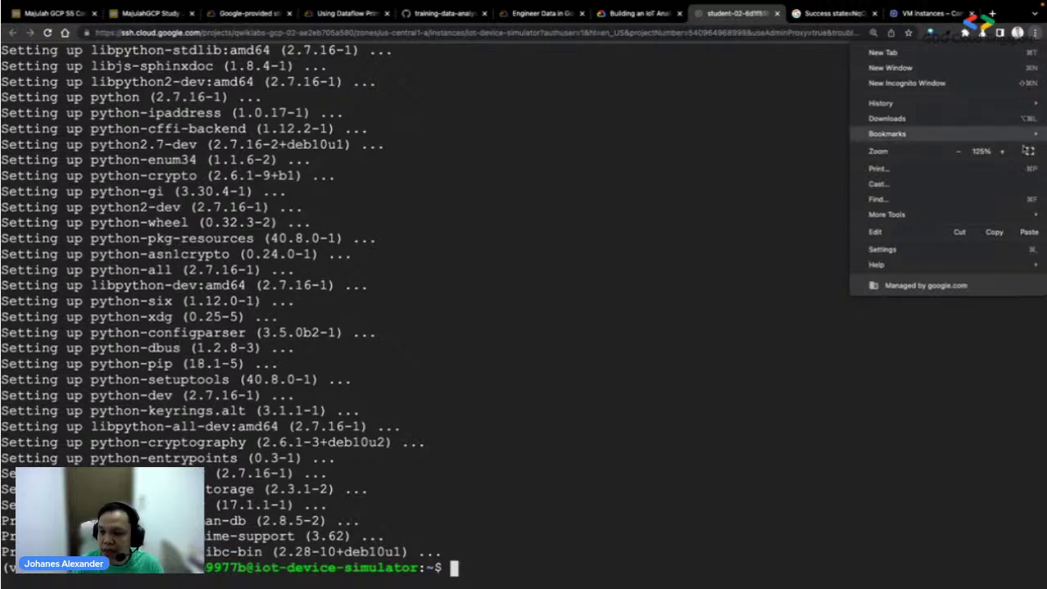
{"action": "left_click", "coordinate": [1002, 152]}
{"action": "left_click", "coordinate": [536, 278]}
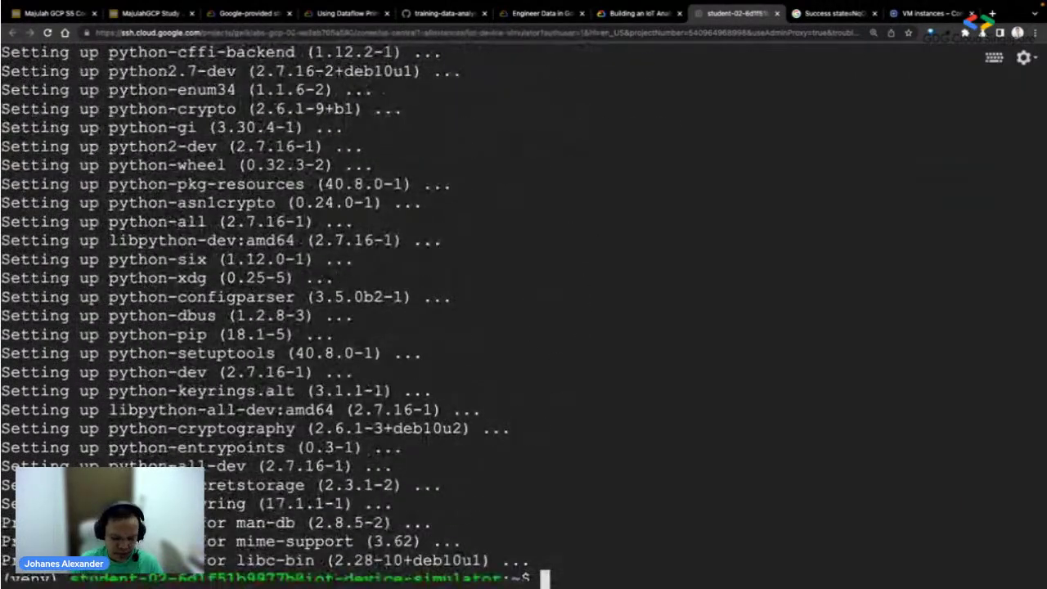
{"action": "key", "text": "Return"}
{"action": "left_click", "coordinate": [1035, 32]}
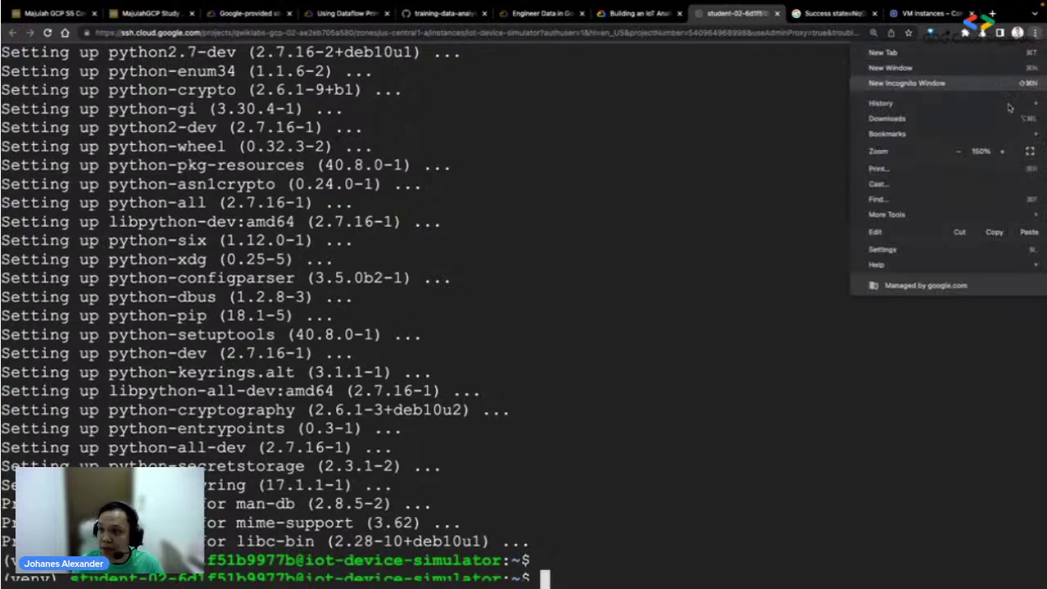
{"action": "left_click", "coordinate": [960, 151]}
{"action": "left_click", "coordinate": [537, 402]}
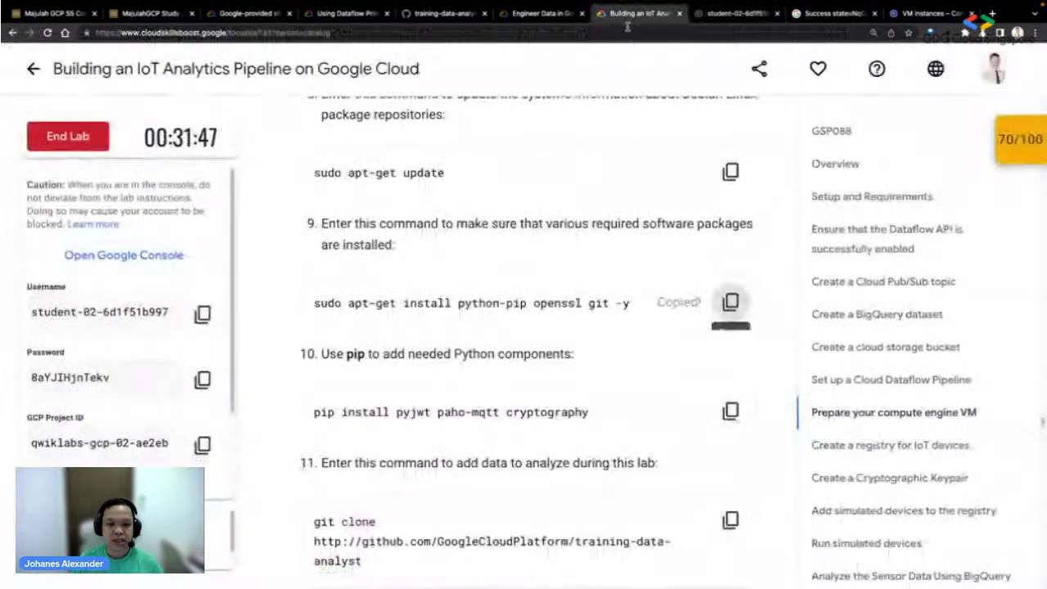
{"action": "left_click", "coordinate": [630, 14]}
{"action": "left_click", "coordinate": [733, 15]}
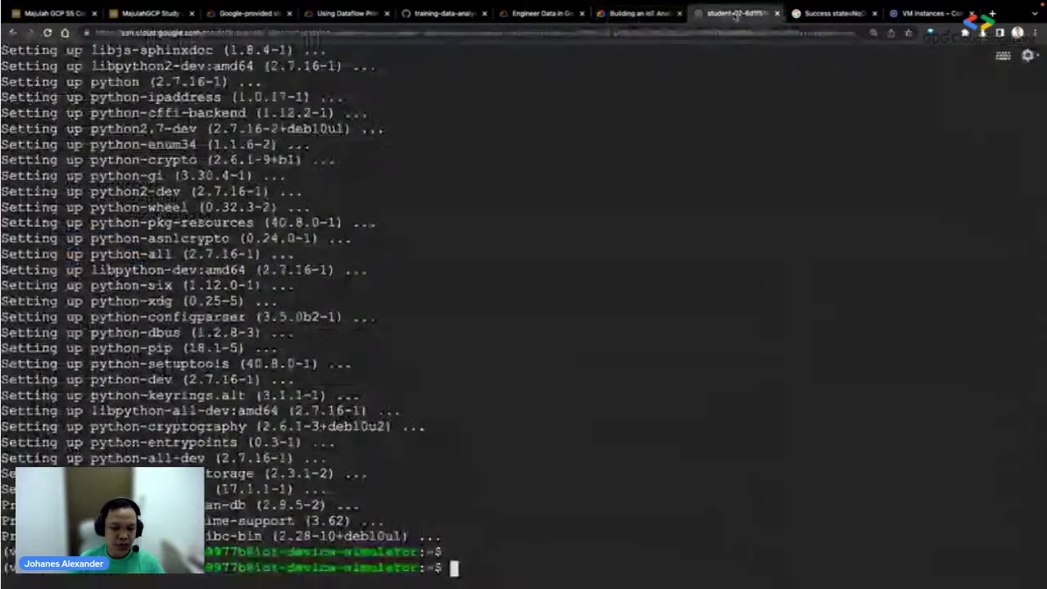
{"action": "key", "text": "ctrl+v"}
{"action": "key", "text": "ctrl+v"}
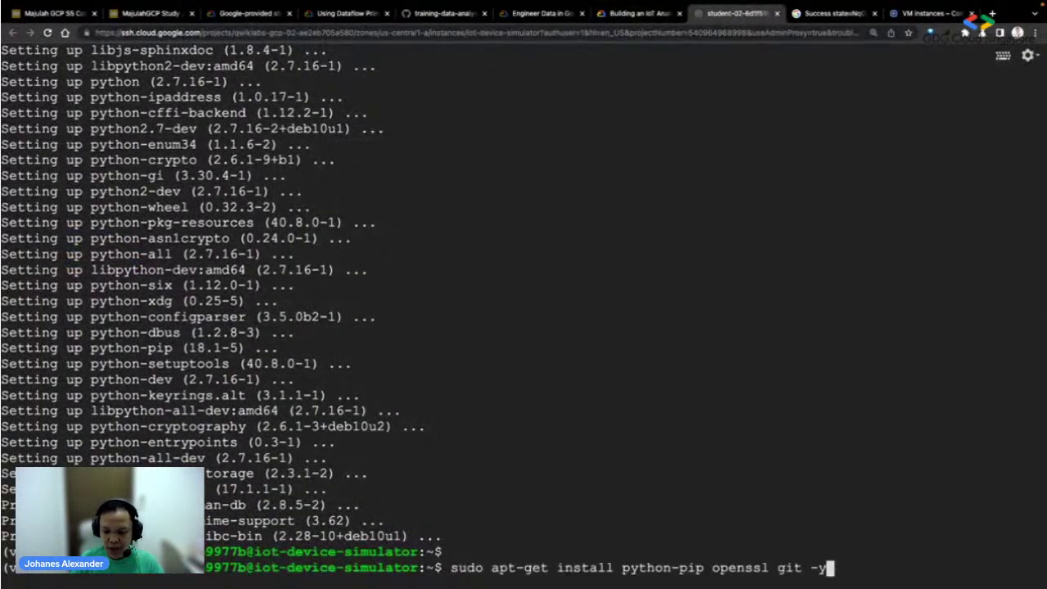
{"action": "key", "text": "ctrl+u"}
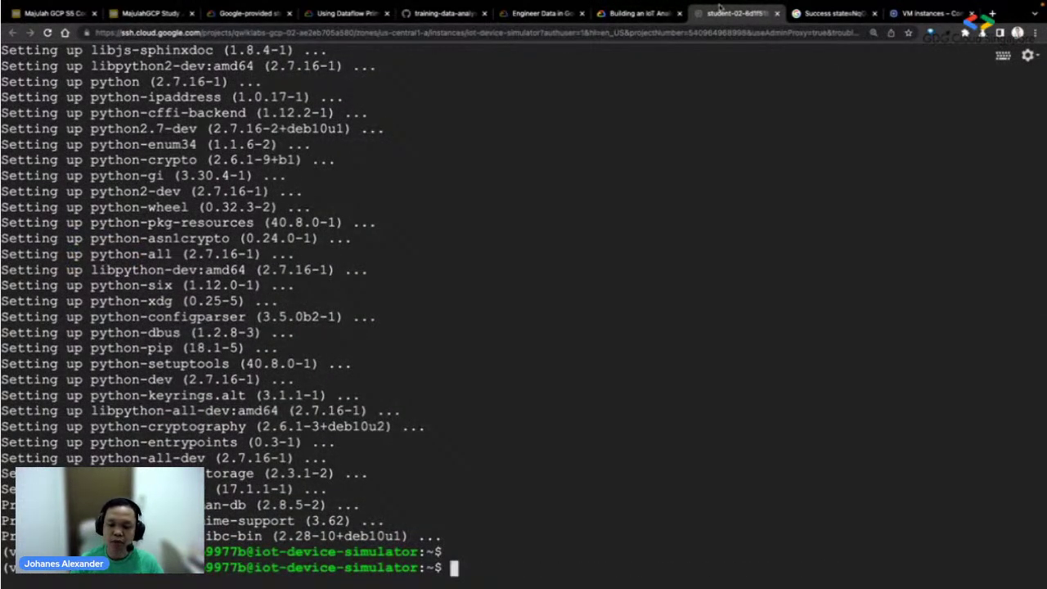
- Copy the command pip install pyjwt paho-mqtt cryptography from step 10 of the lab instructions
{"action": "left_click", "coordinate": [659, 14]}
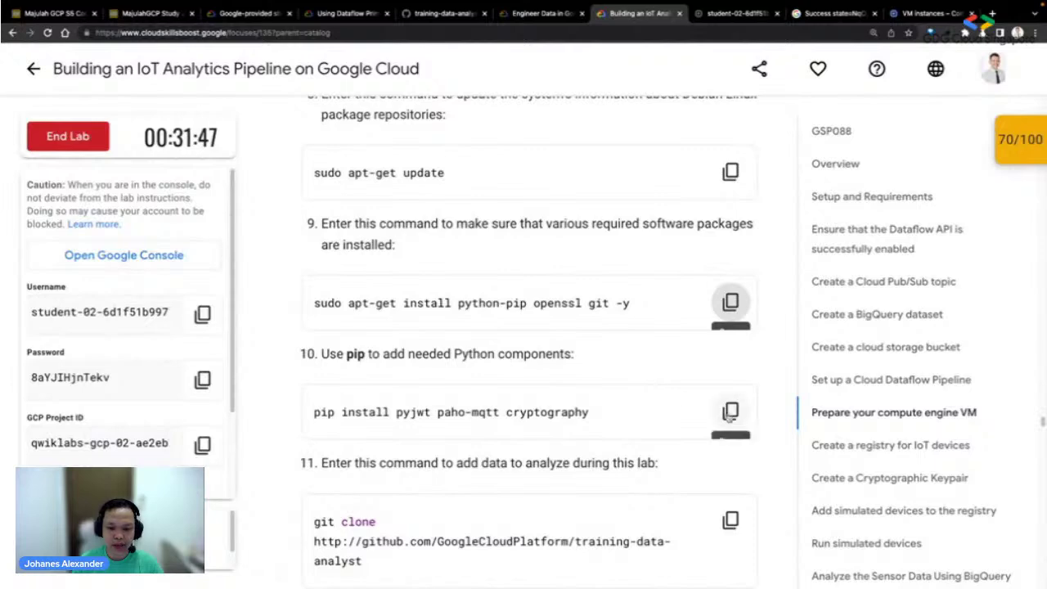
{"action": "left_click", "coordinate": [731, 412]}
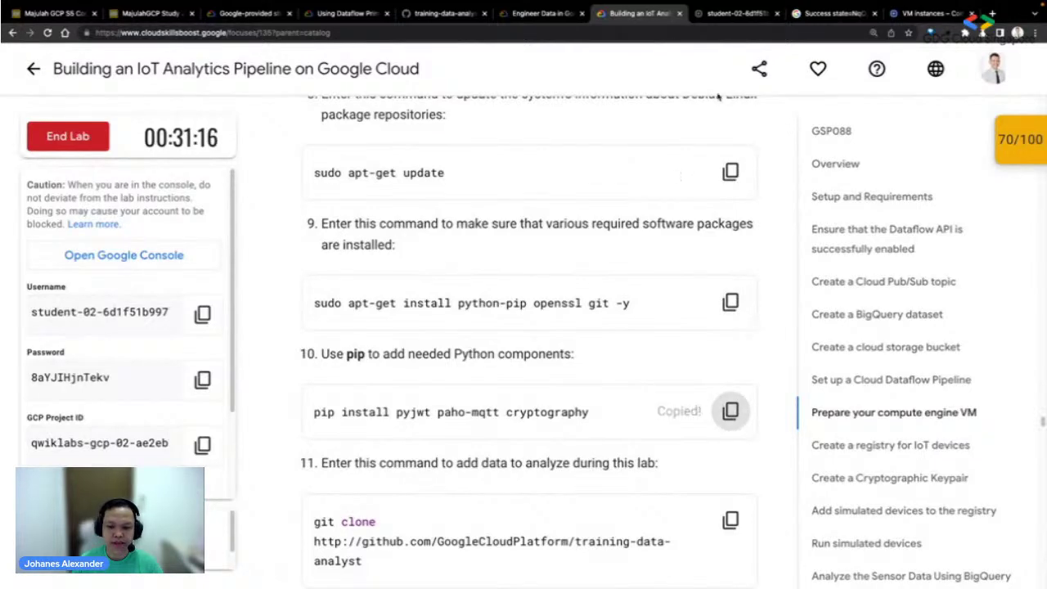
- Run pip install pyjwt paho-mqtt cryptography in the SSH session of the iot-device-simulator VM
{"action": "left_click", "coordinate": [745, 19]}
{"action": "key", "text": "ctrl+v"}
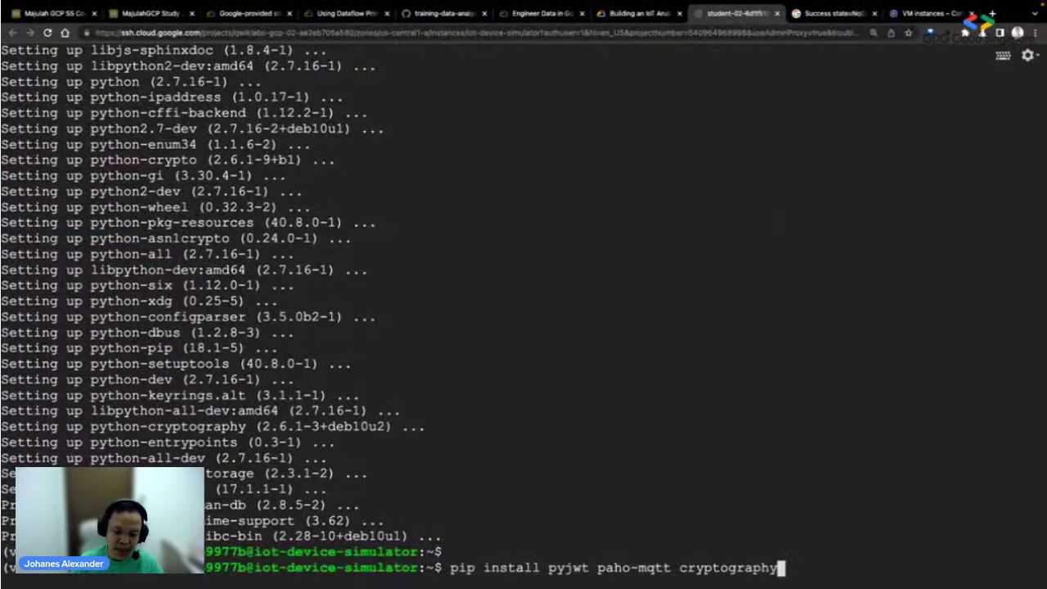
{"action": "key", "text": "Return"}
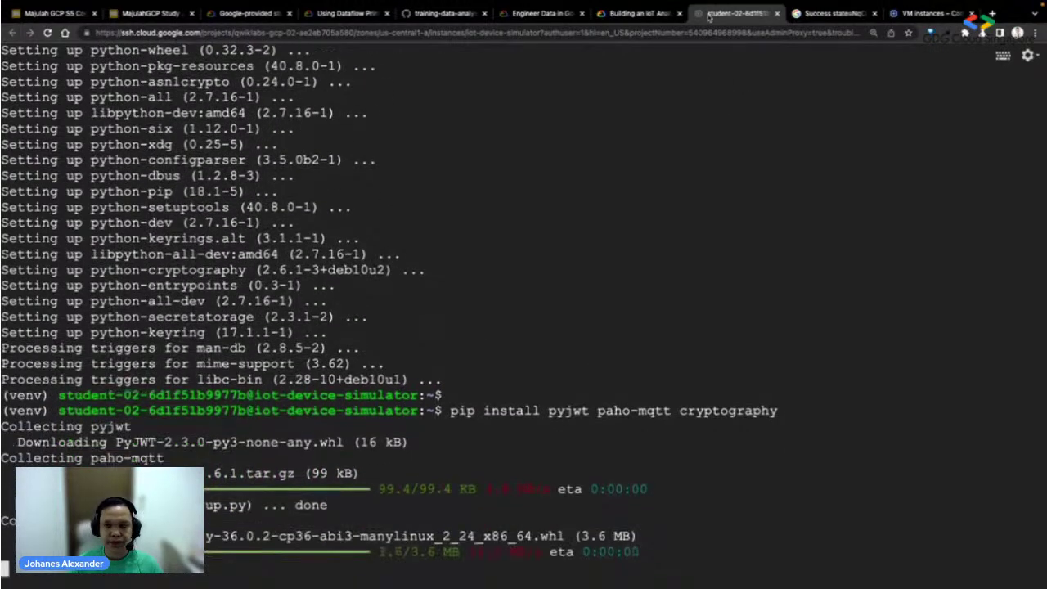
{"action": "left_click", "coordinate": [627, 14]}
{"action": "scroll", "coordinate": [575, 406], "scroll_direction": "down", "scroll_amount": 3}
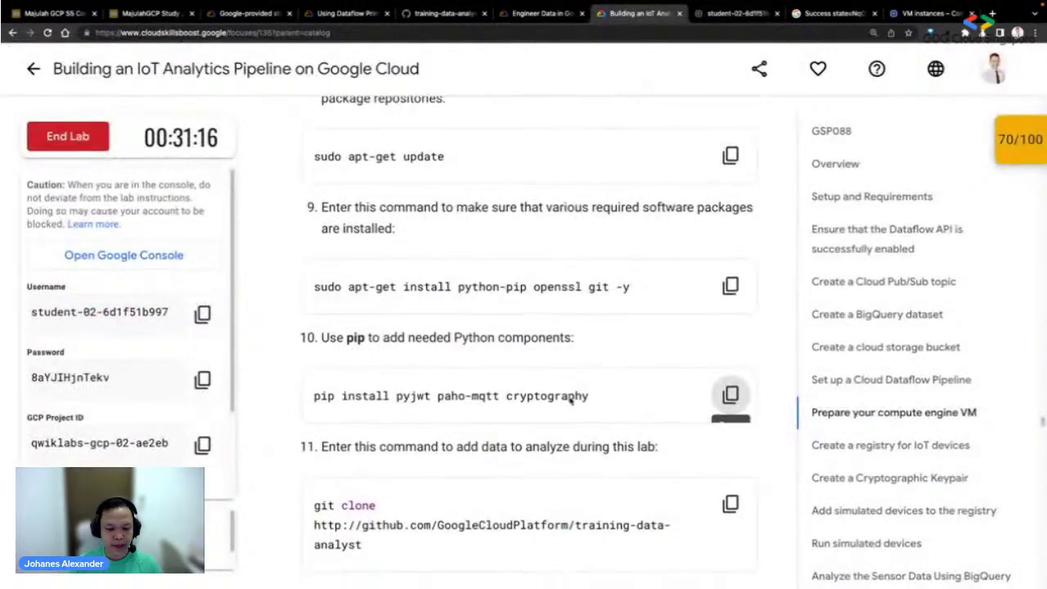
{"action": "left_click", "coordinate": [730, 318]}
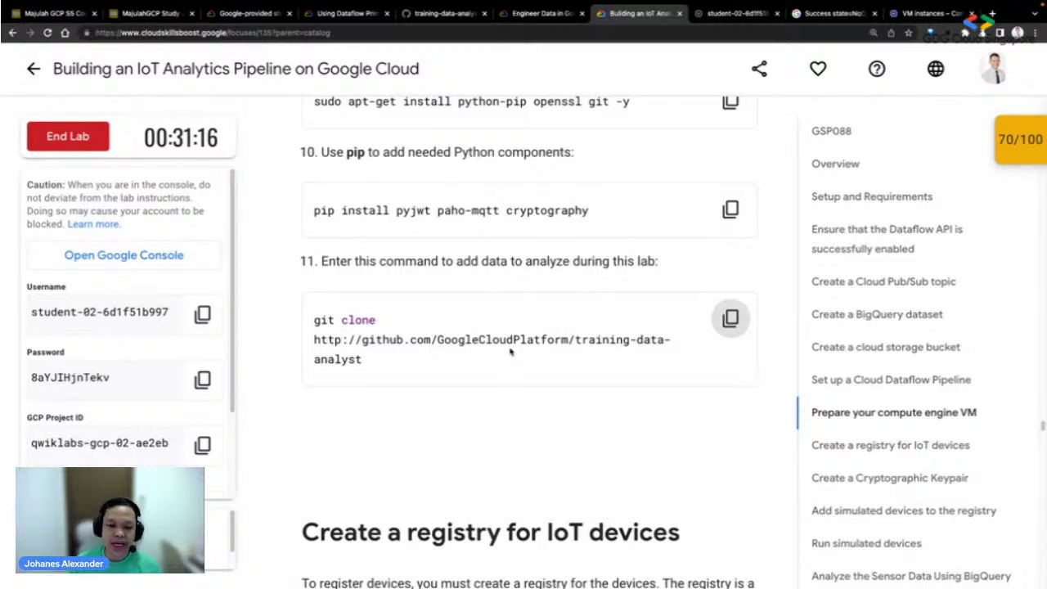
{"action": "left_click", "coordinate": [724, 15]}
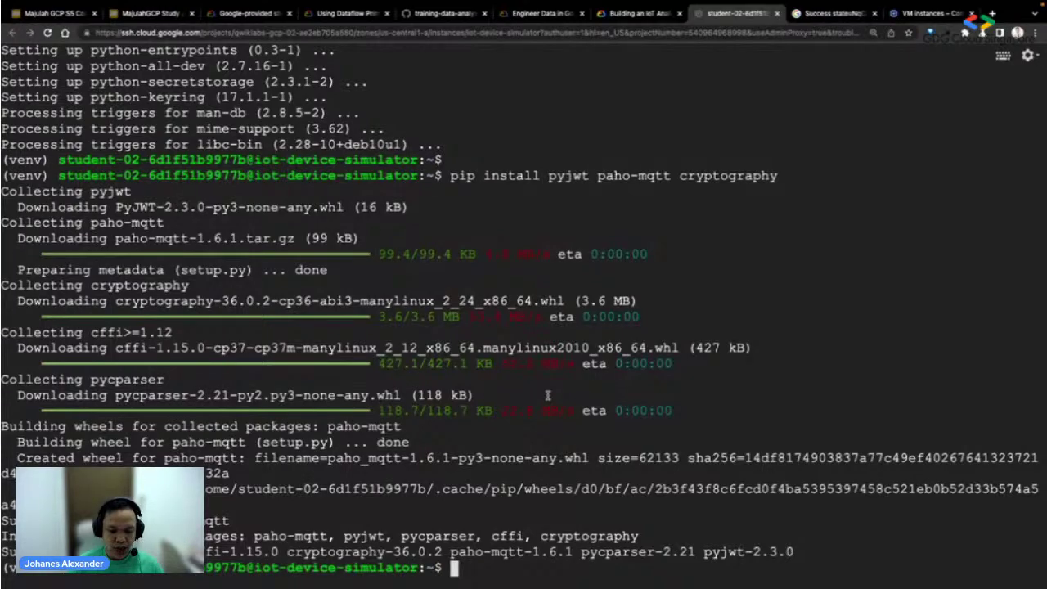
{"action": "key", "text": "ctrl+v"}
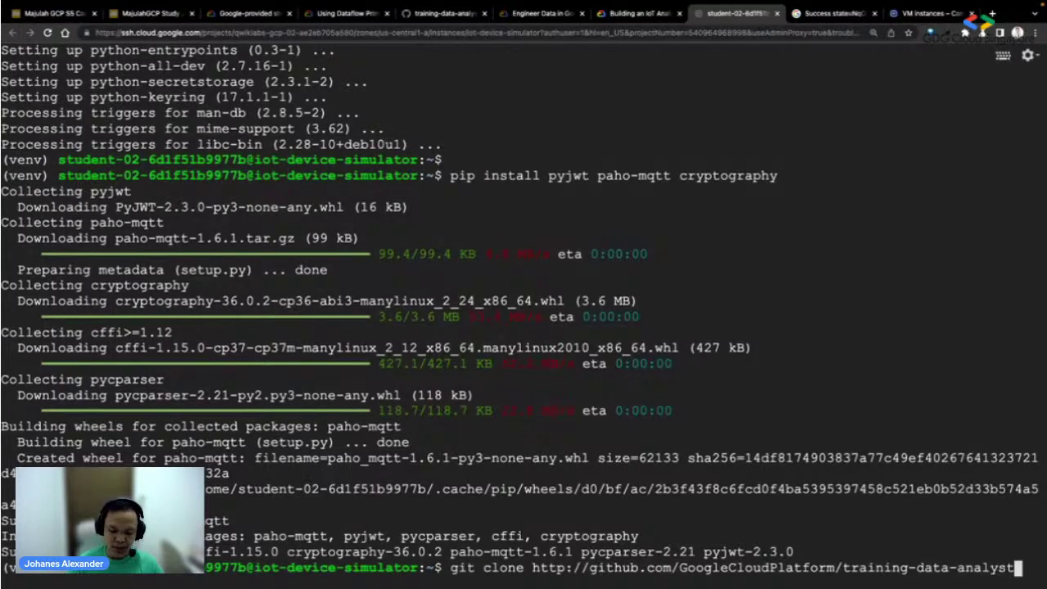
{"action": "key", "text": "Return"}
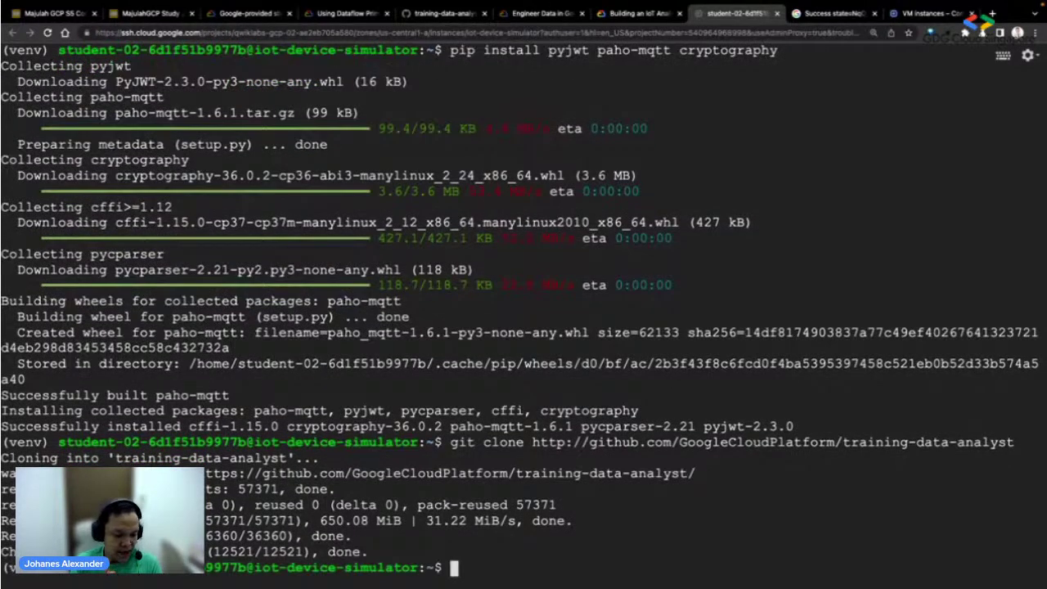
- Clear the SSH terminal and list the command history
{"action": "type", "text": "clear"}
{"action": "key", "text": "Return"}
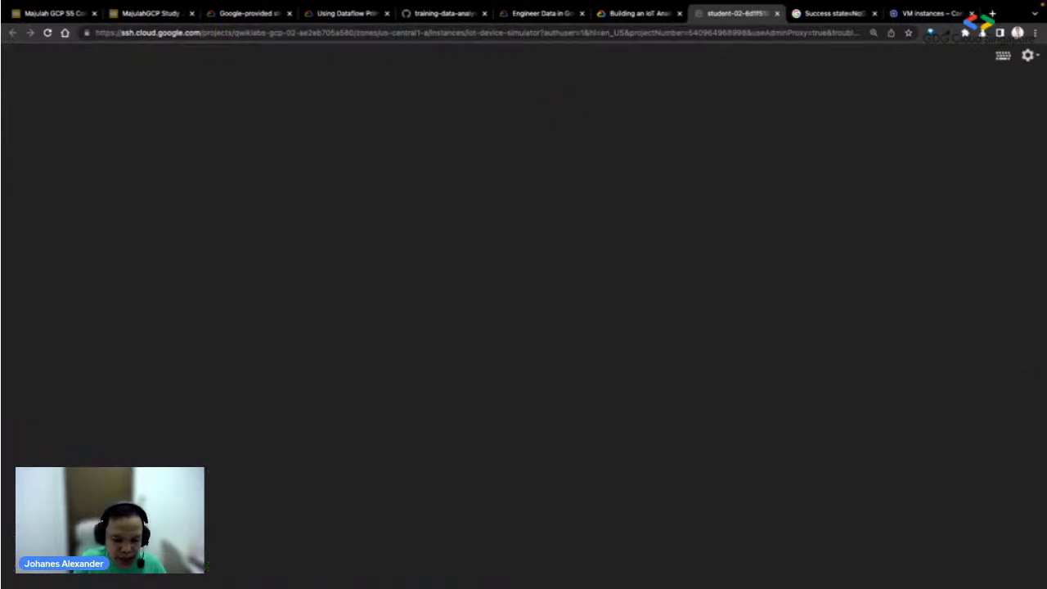
{"action": "type", "text": "history"}
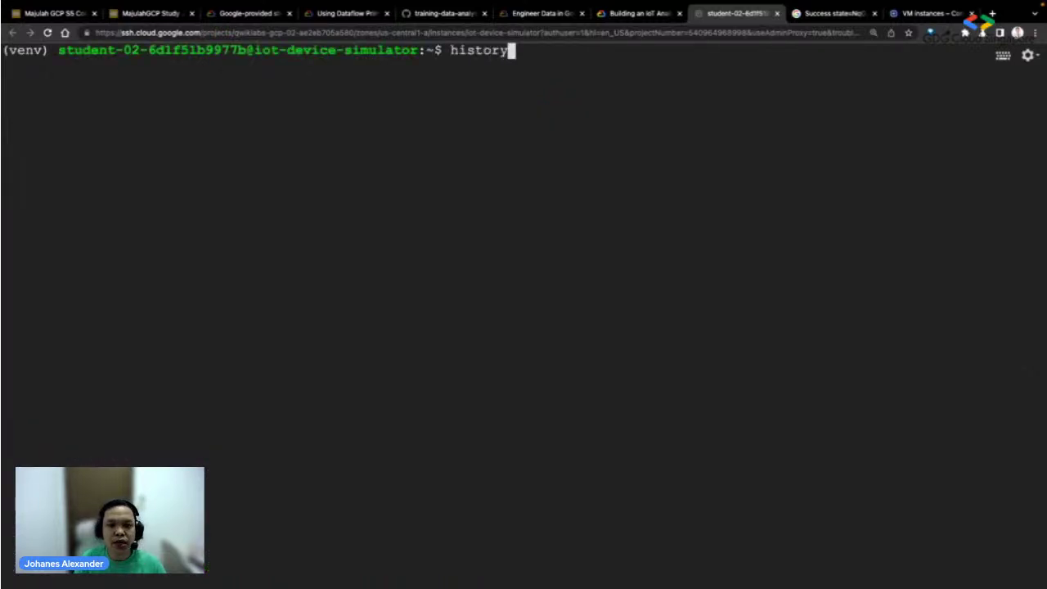
{"action": "key", "text": "Return"}
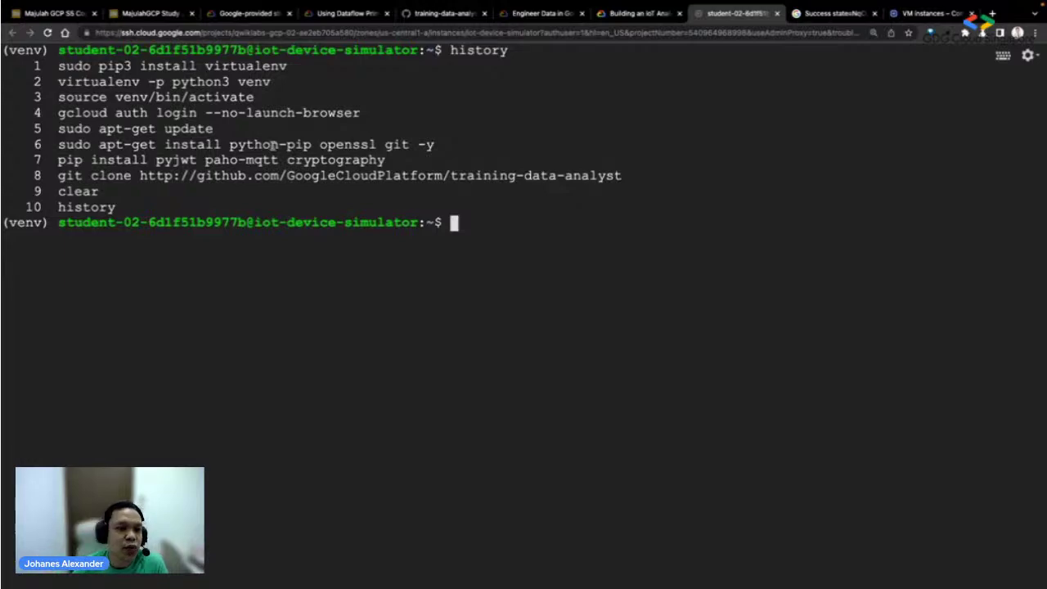
- Review steps 8 and 9 of the lab instructions against the apt-get update and apt-get install entries in the command history
{"action": "left_click", "coordinate": [642, 18]}
{"action": "scroll", "coordinate": [720, 344], "scroll_direction": "up", "scroll_amount": 6}
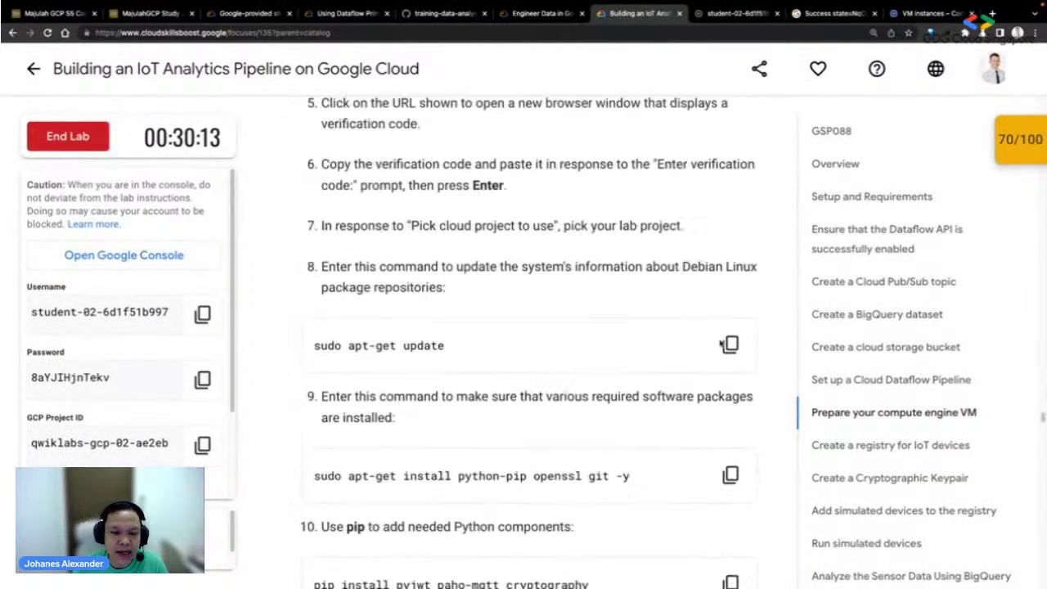
{"action": "scroll", "coordinate": [720, 343], "scroll_direction": "up", "scroll_amount": 2}
{"action": "scroll", "coordinate": [720, 344], "scroll_direction": "down", "scroll_amount": 6}
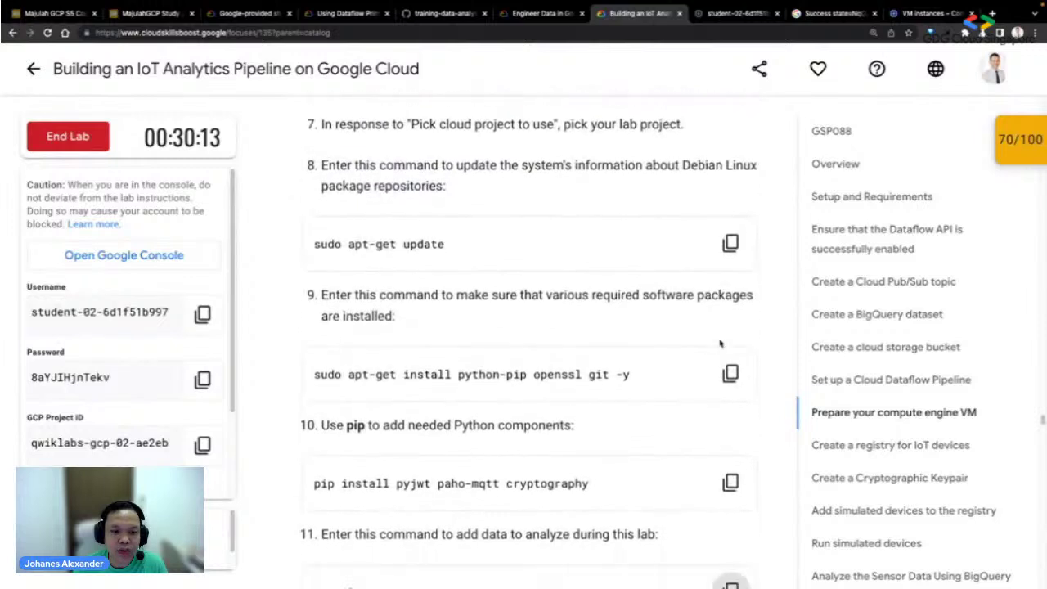
{"action": "left_click", "coordinate": [736, 15]}
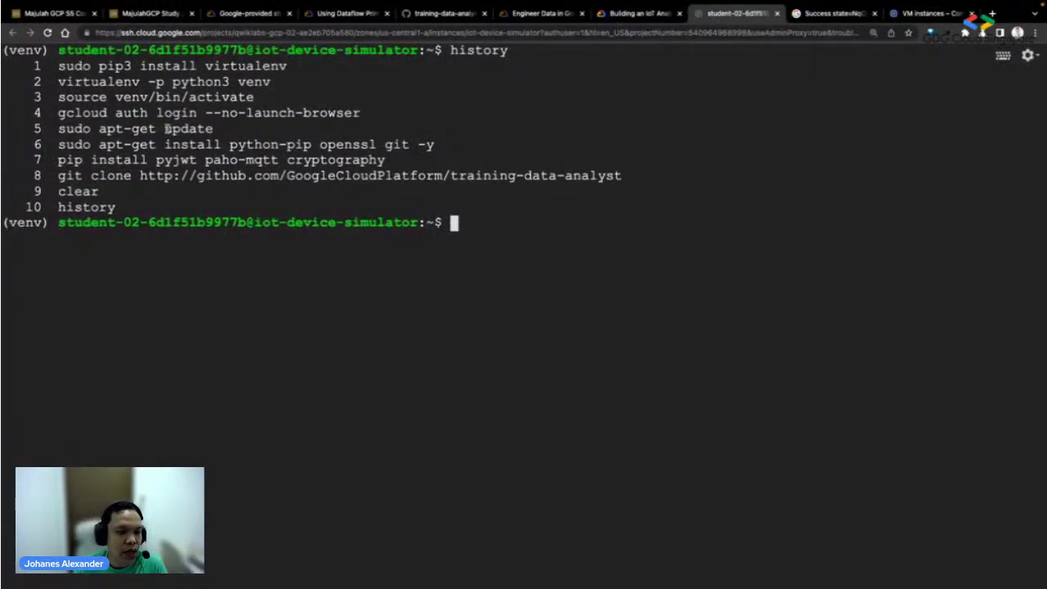
{"action": "double_click", "coordinate": [201, 128]}
{"action": "key", "text": "super+c"}
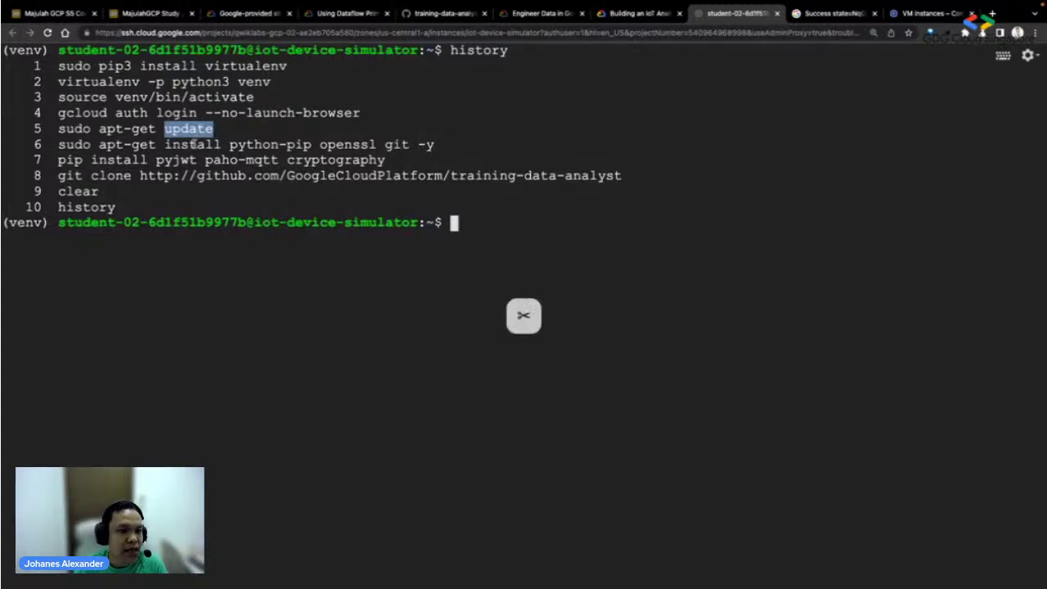
{"action": "double_click", "coordinate": [195, 145]}
{"action": "key", "text": "super+c"}
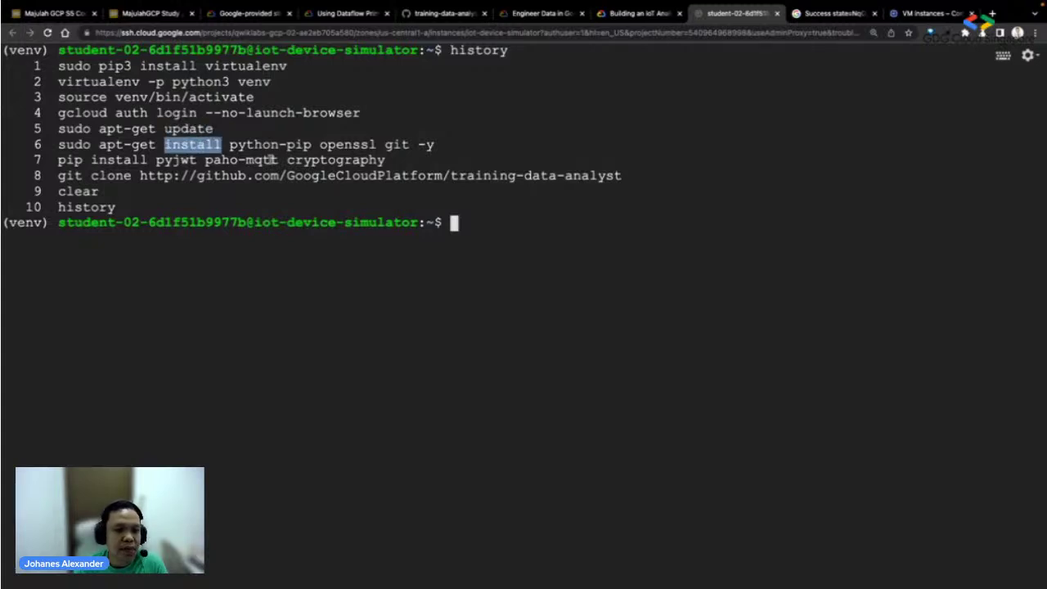
- Compare the package, pip and git clone commands of lab steps 9 to 11 with the matching entries in the command history
{"action": "left_click", "coordinate": [624, 16]}
{"action": "scroll", "coordinate": [491, 328], "scroll_direction": "down", "scroll_amount": 1}
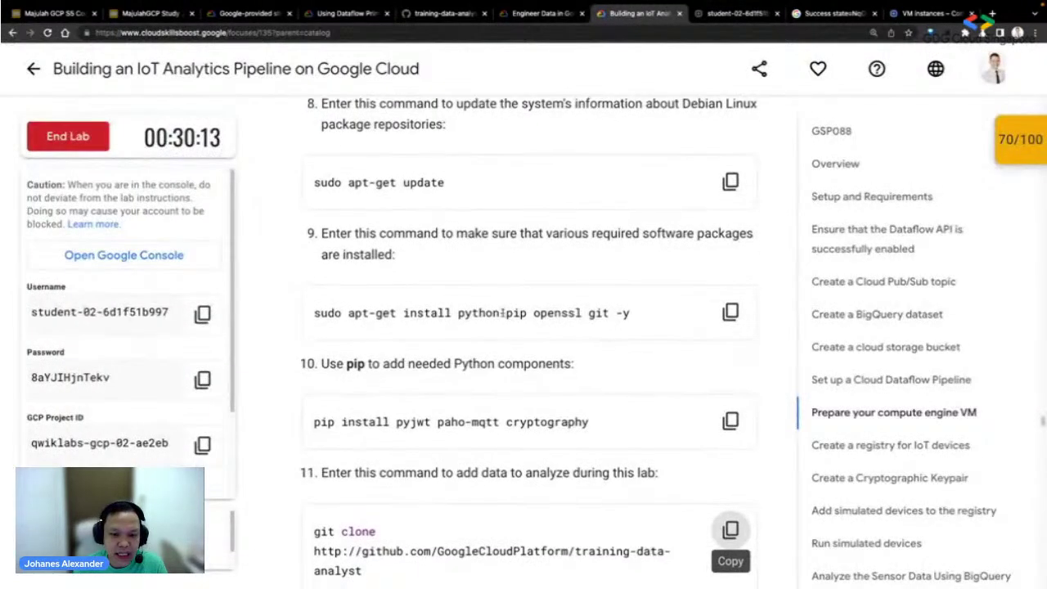
{"action": "double_click", "coordinate": [479, 308]}
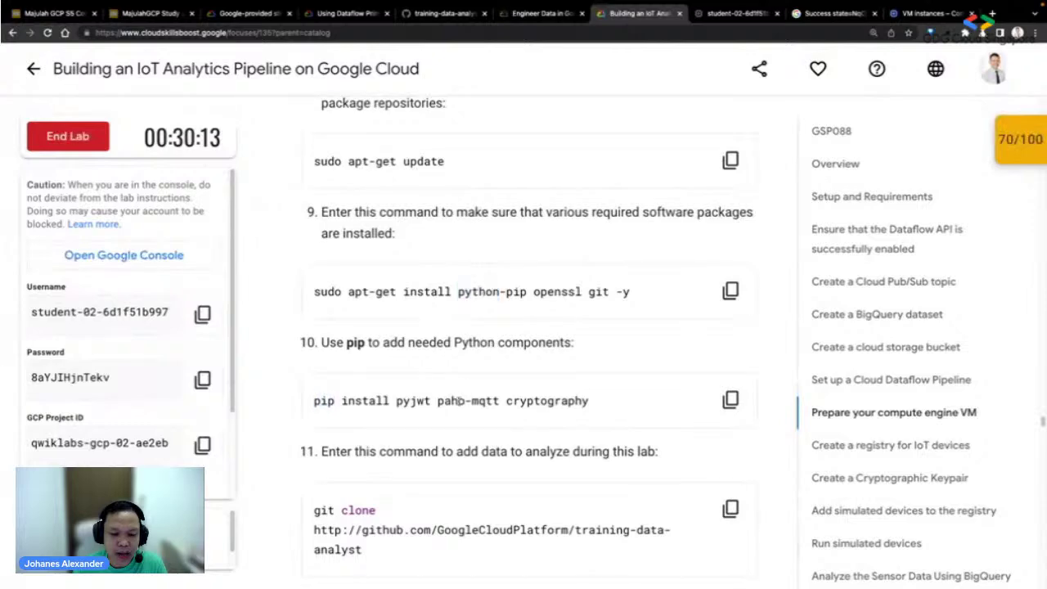
{"action": "double_click", "coordinate": [451, 400]}
{"action": "scroll", "coordinate": [458, 401], "scroll_direction": "down", "scroll_amount": 3}
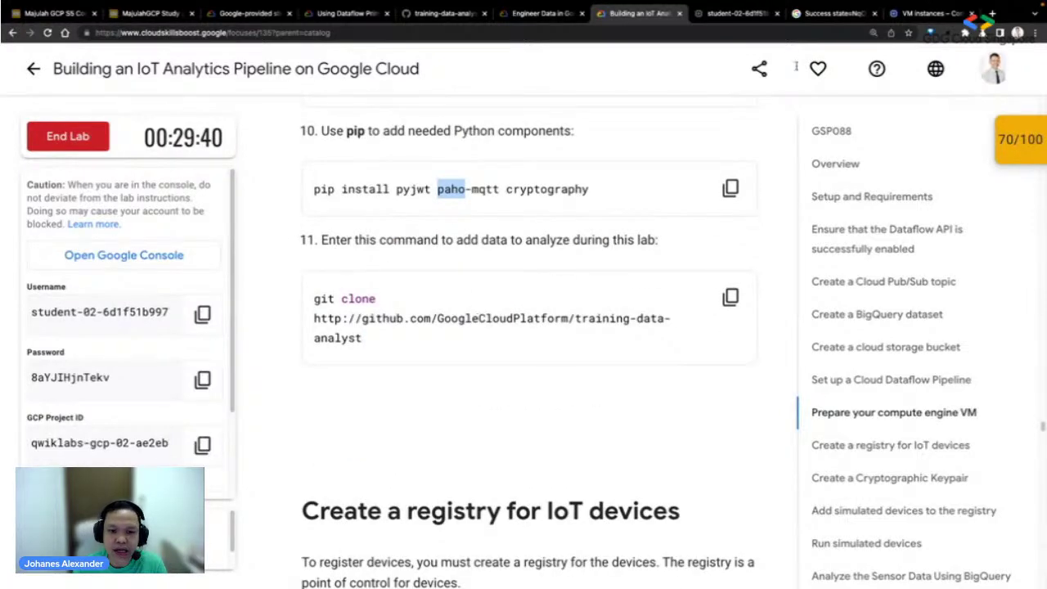
{"action": "left_click", "coordinate": [741, 13]}
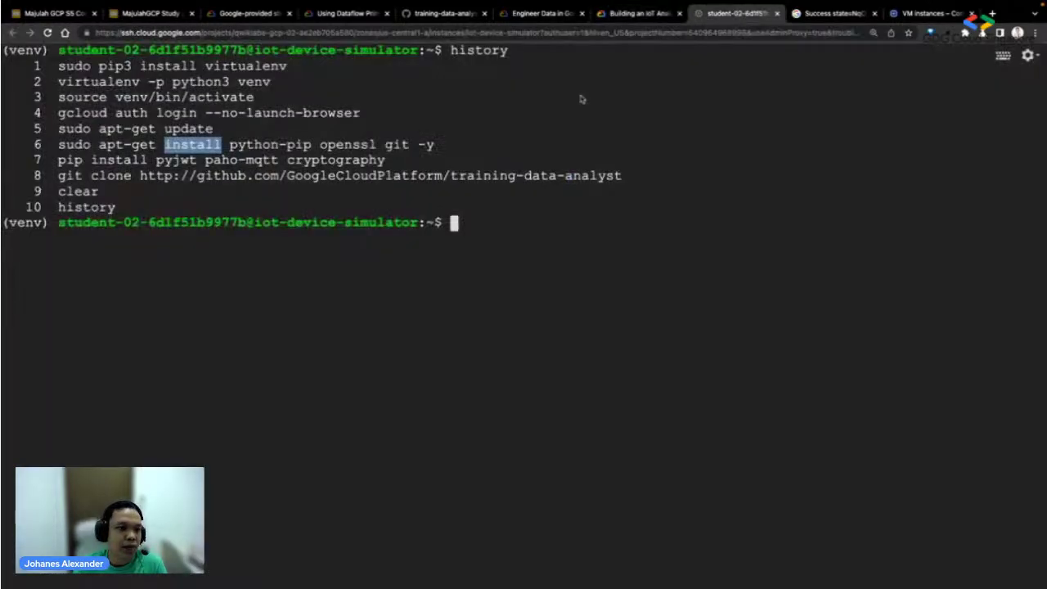
{"action": "double_click", "coordinate": [242, 160]}
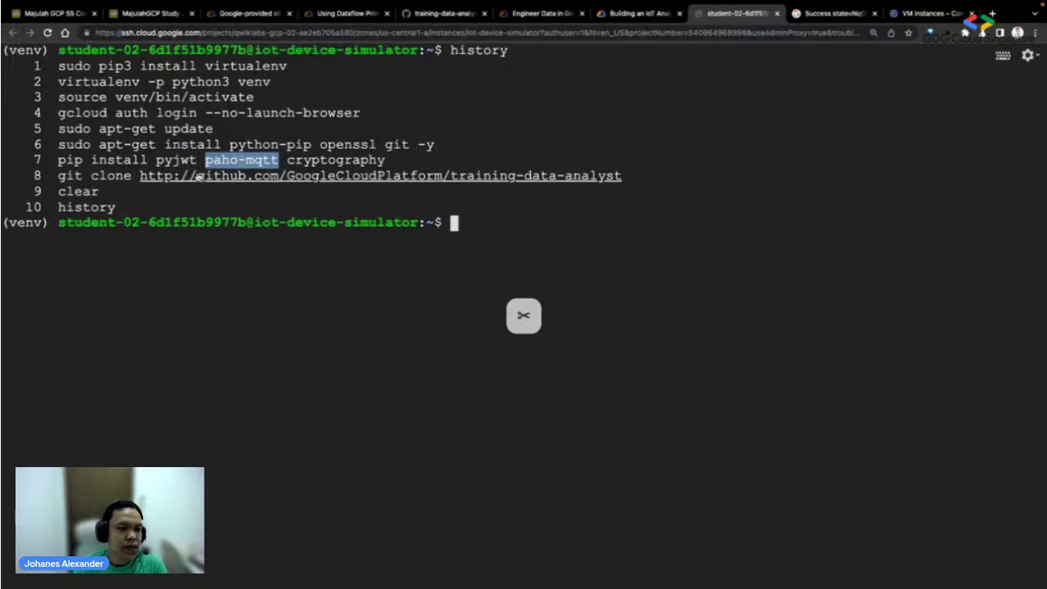
{"action": "double_click", "coordinate": [110, 176]}
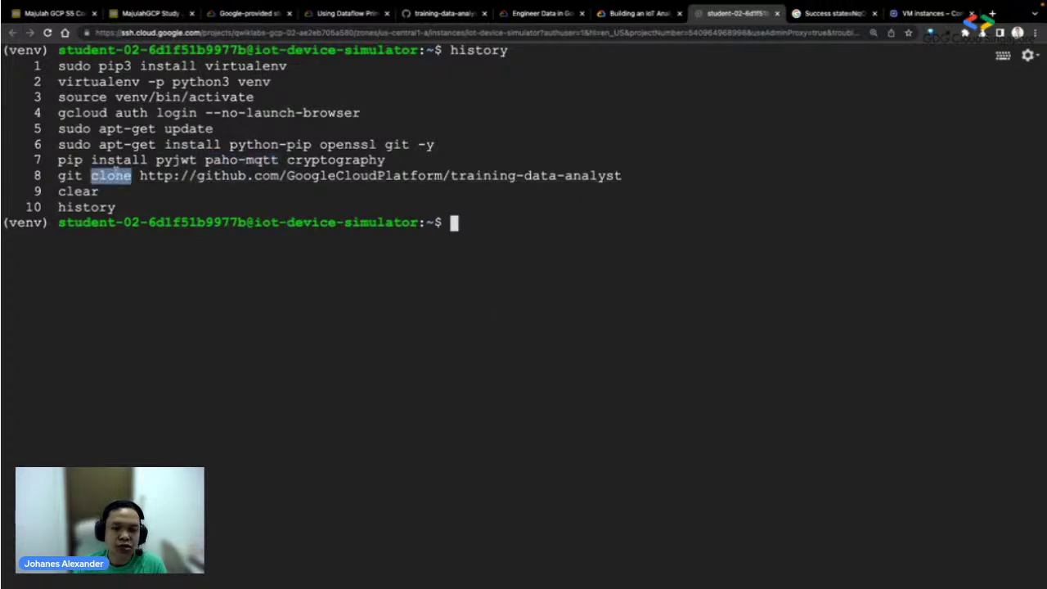
- Copy the export PROJECT_ID= command from step 1 of the IoT registry section and paste it into the browser's address field
{"action": "left_click", "coordinate": [660, 14]}
{"action": "scroll", "coordinate": [584, 362], "scroll_direction": "down", "scroll_amount": 3}
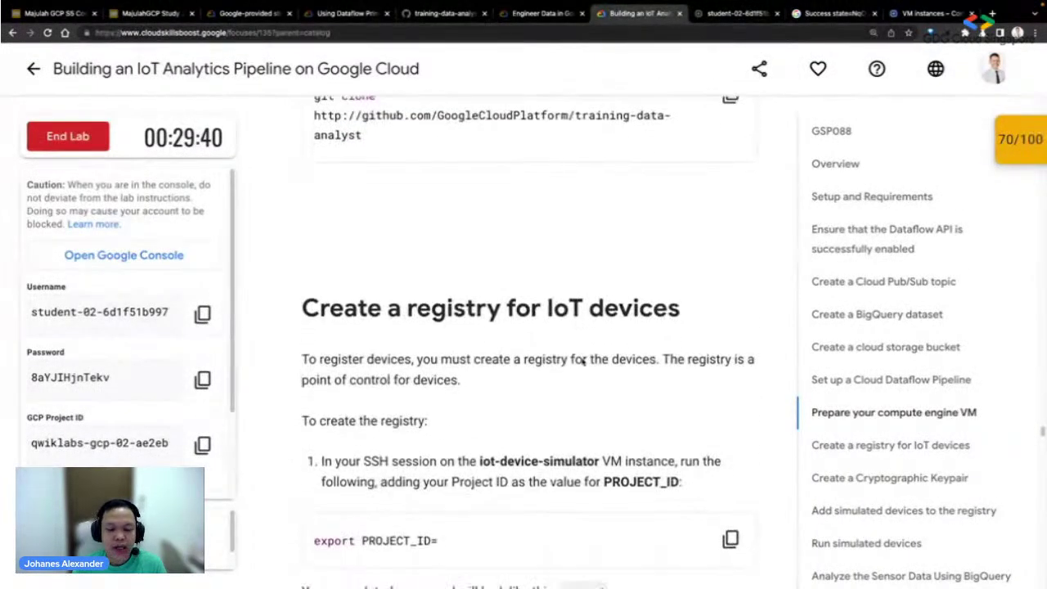
{"action": "scroll", "coordinate": [584, 362], "scroll_direction": "down", "scroll_amount": 4}
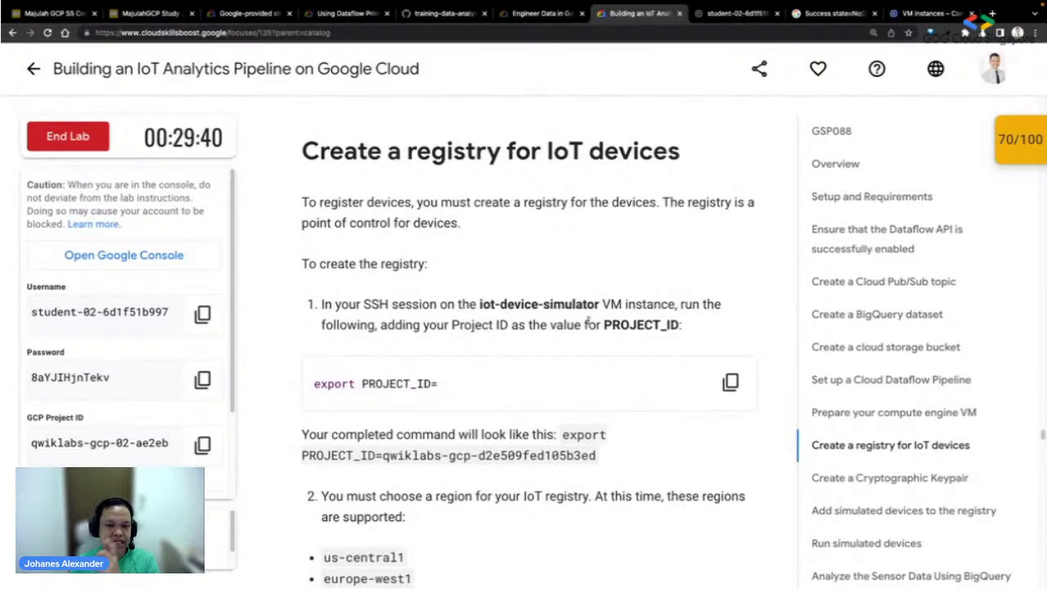
{"action": "scroll", "coordinate": [508, 321], "scroll_direction": "down", "scroll_amount": 1}
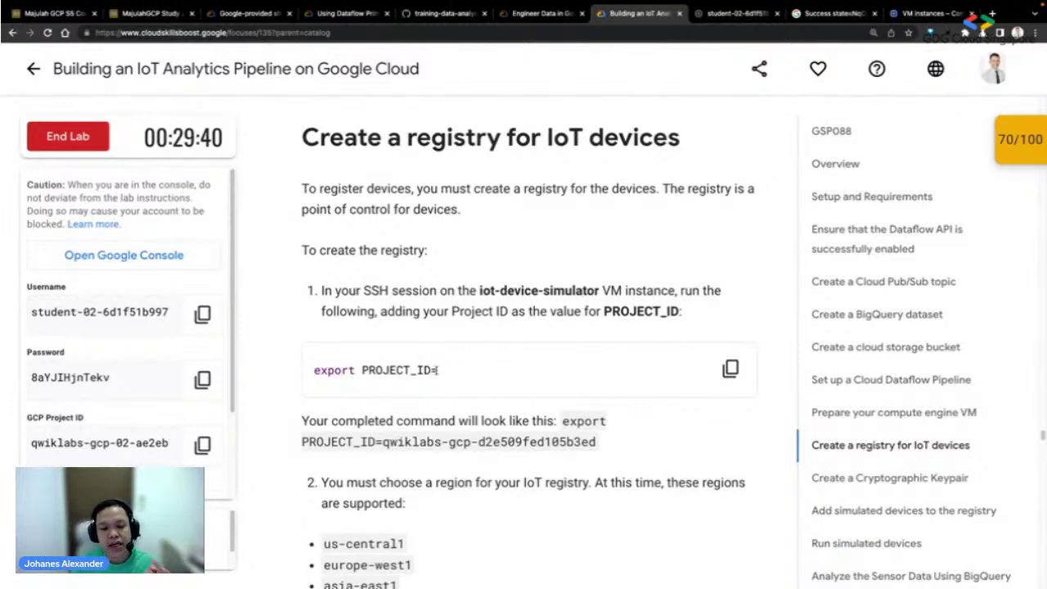
{"action": "left_click", "coordinate": [730, 368]}
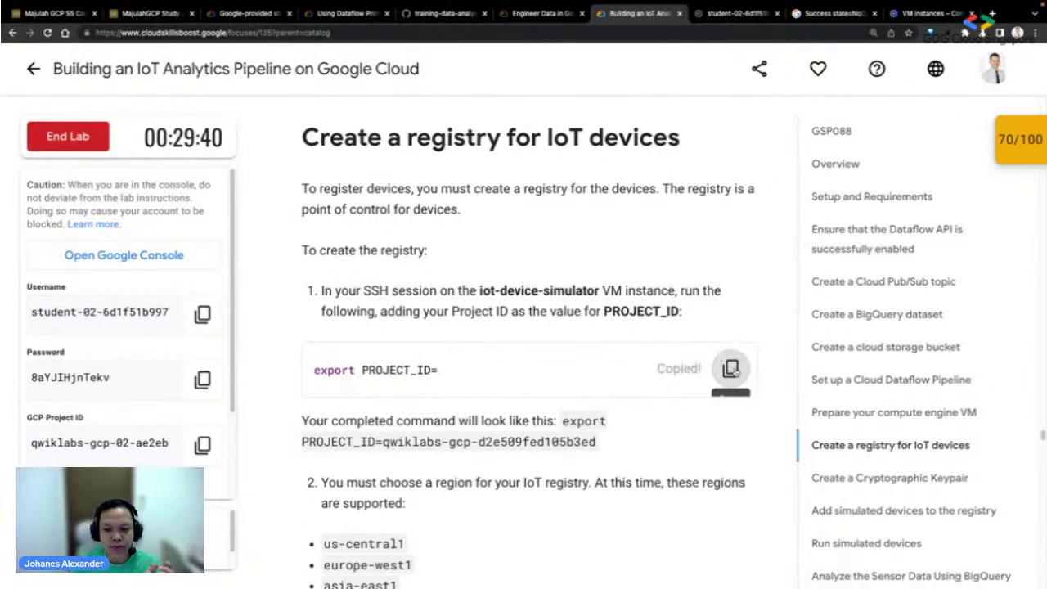
{"action": "left_click", "coordinate": [328, 32]}
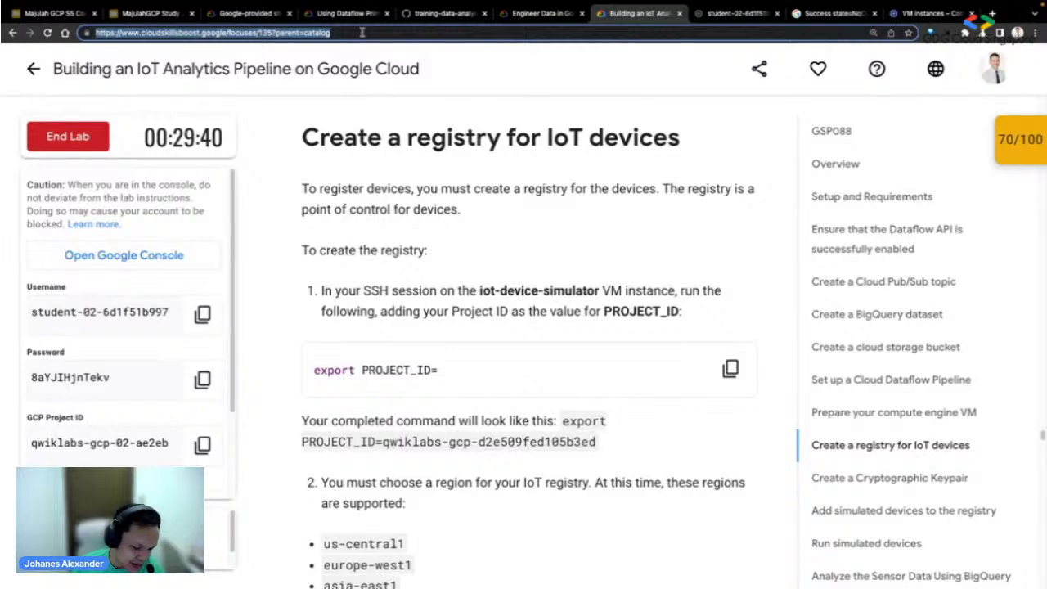
{"action": "key", "text": "ctrl+v"}
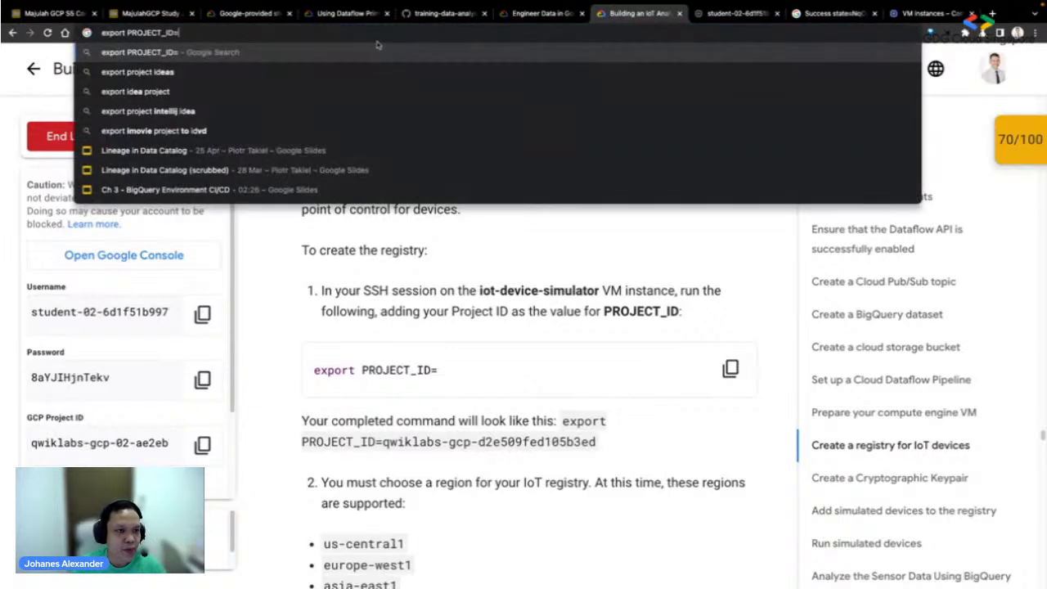
- Append the lab's GCP Project ID to the export PROJECT_ID= text in the address field and cut the completed command
{"action": "left_click", "coordinate": [202, 444]}
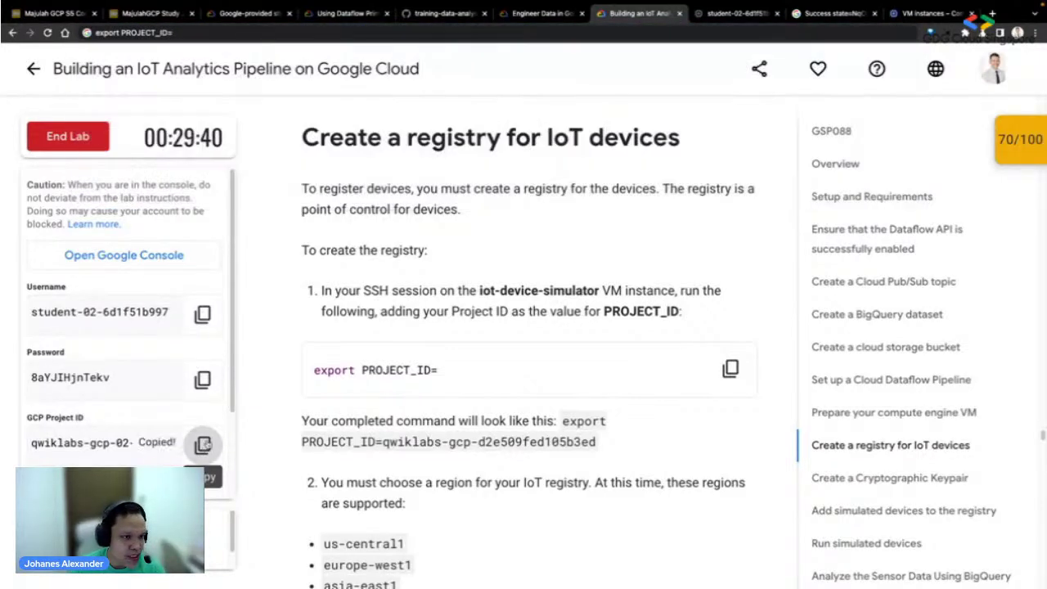
{"action": "left_click", "coordinate": [215, 32]}
{"action": "left_click", "coordinate": [216, 33]}
{"action": "key", "text": "ctrl+v"}
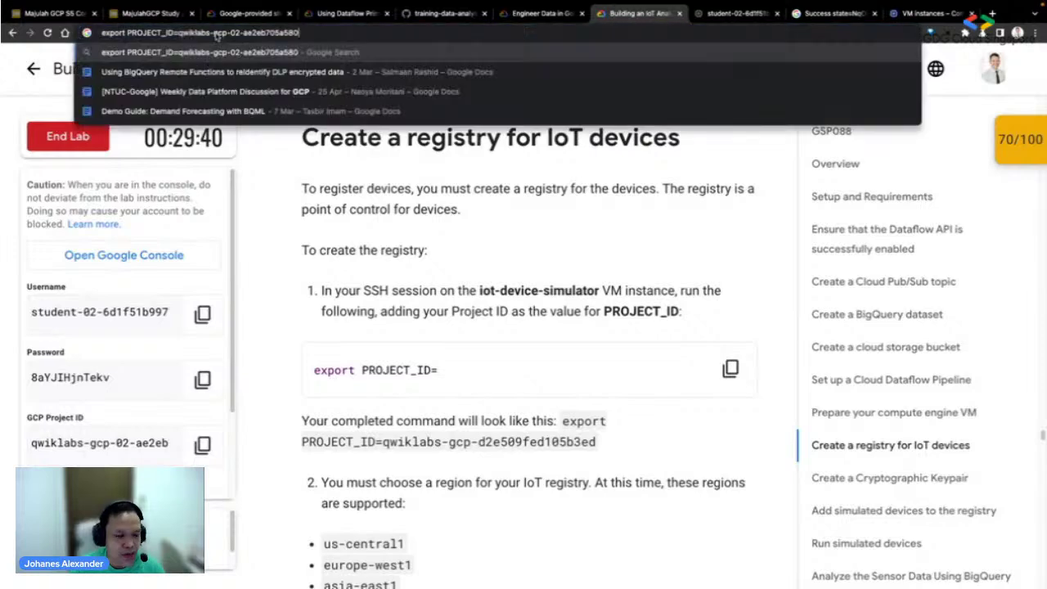
{"action": "key", "text": "ctrl+a"}
{"action": "key", "text": "ctrl+x"}
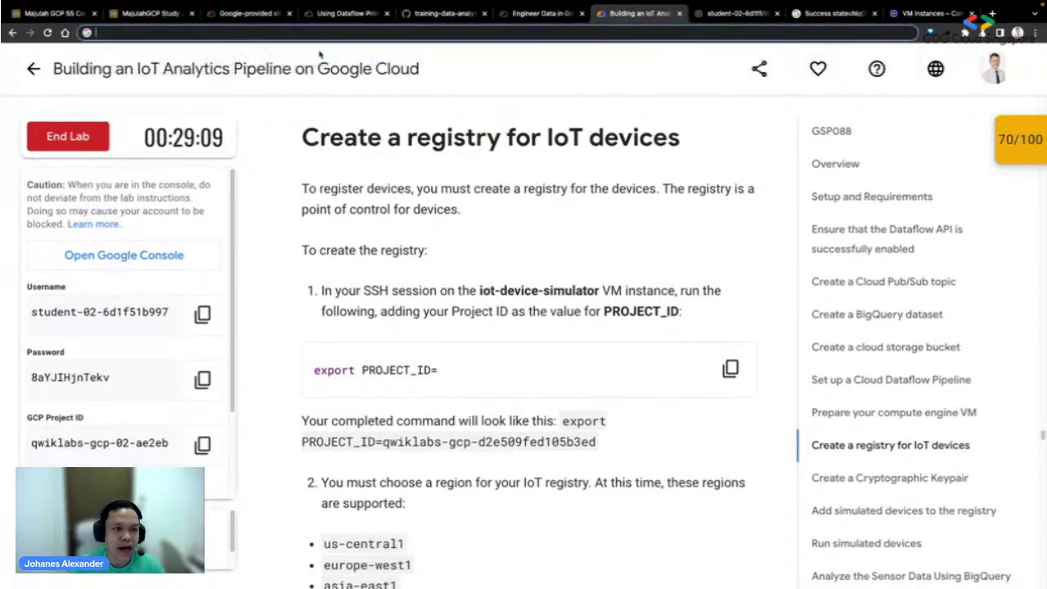
- Run export PROJECT_ID=qwiklabs-gcp-02-ae2eb705a580 in the SSH session
{"action": "left_click", "coordinate": [737, 14]}
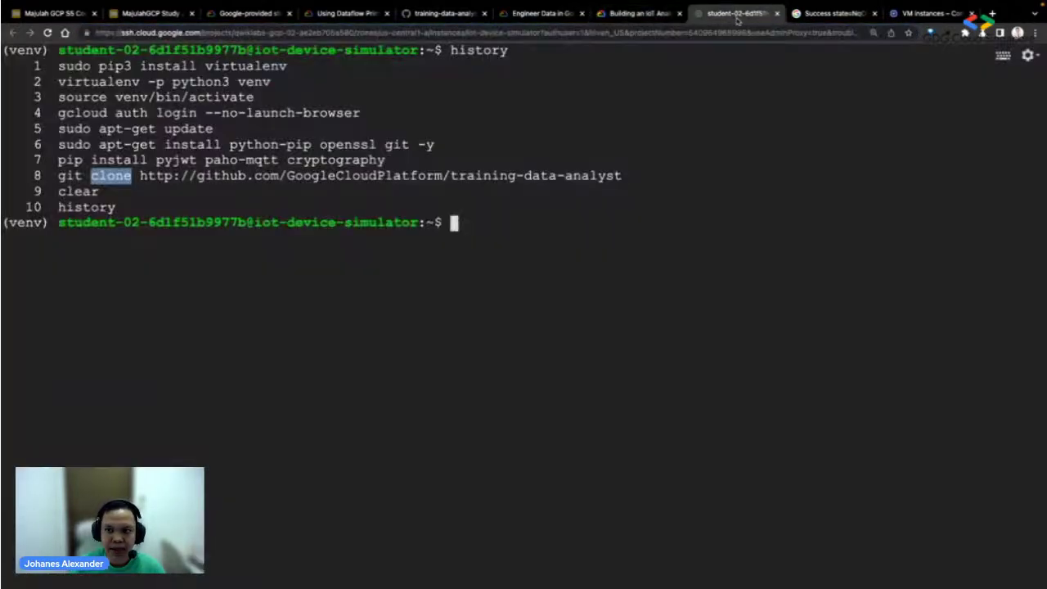
{"action": "left_click", "coordinate": [530, 222]}
{"action": "key", "text": "ctrl+v"}
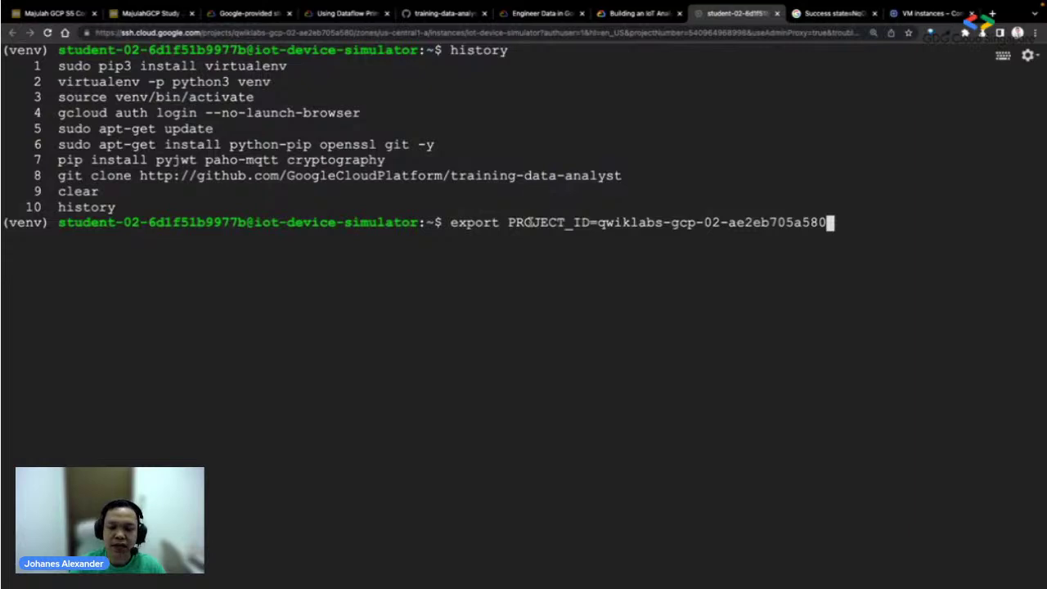
{"action": "key", "text": "Return"}
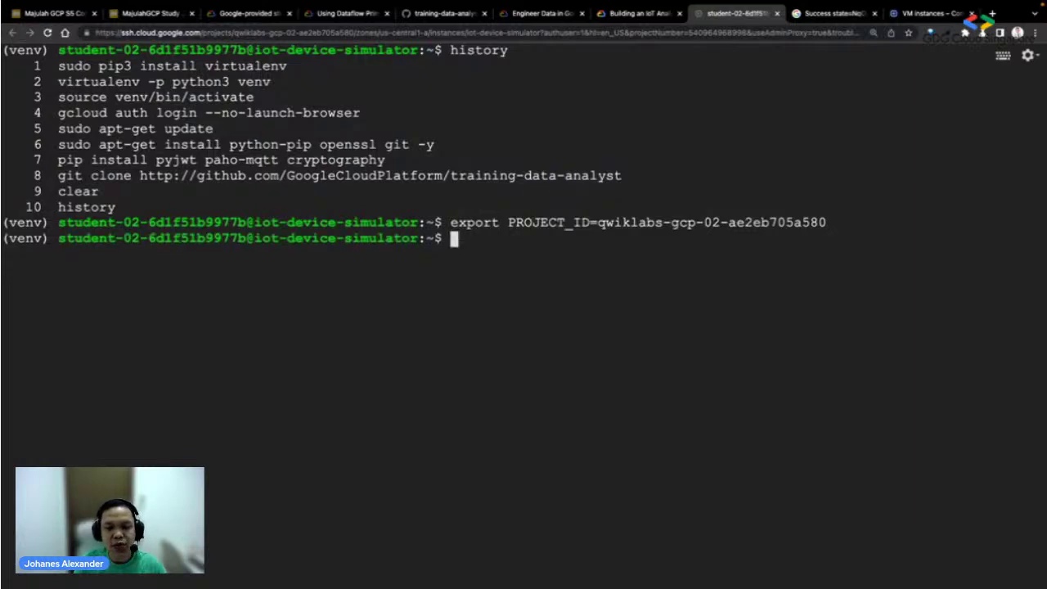
- Print the value of the PROJECT_ID variable with echo $PROJECT_ID in the SSH session
{"action": "type", "text": "echo "}
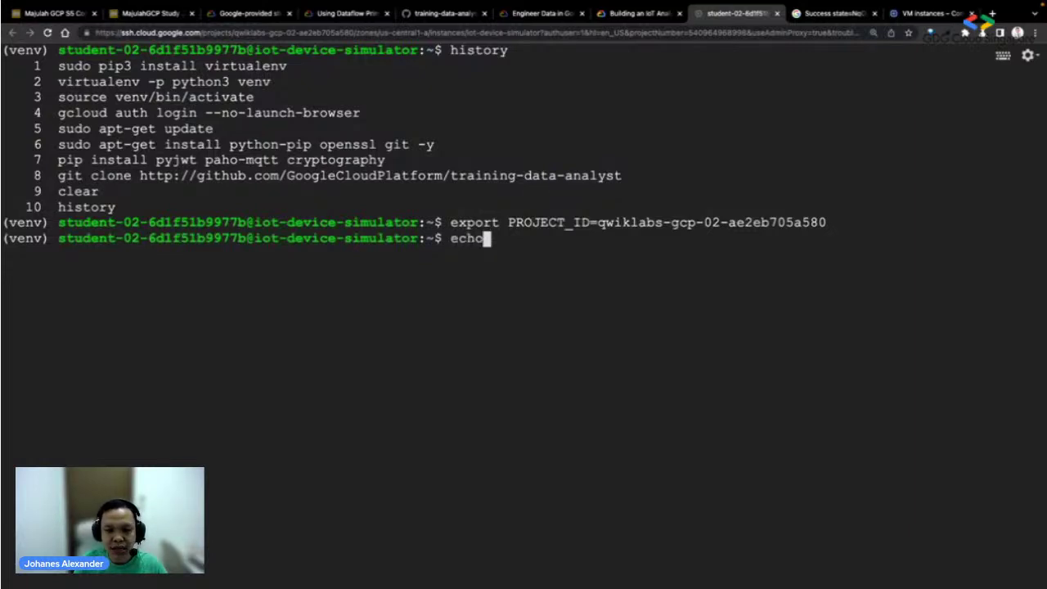
{"action": "type", "text": "$PROJECT_ID"}
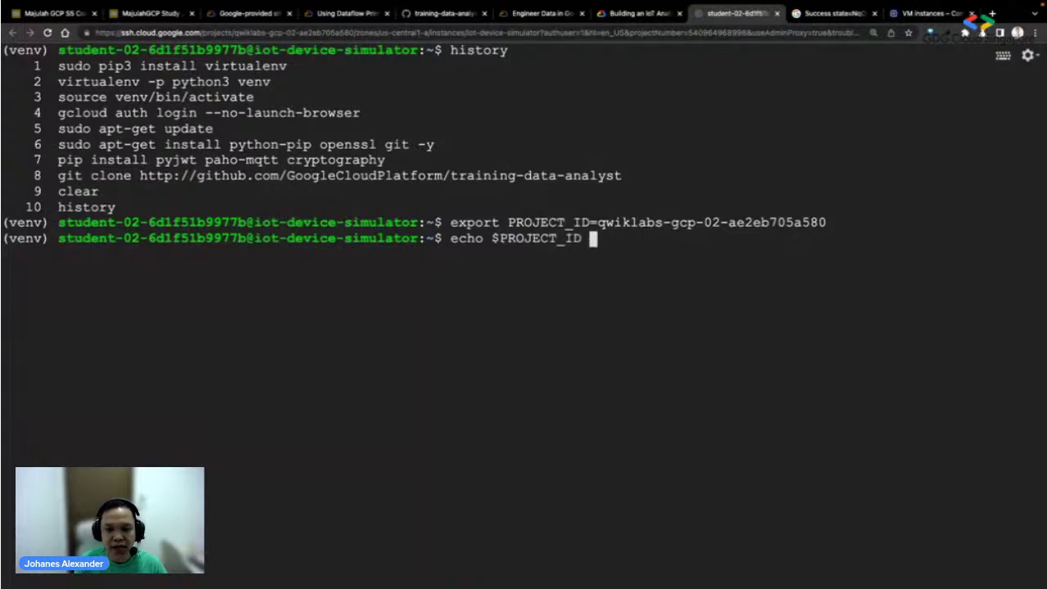
{"action": "key", "text": "Return"}
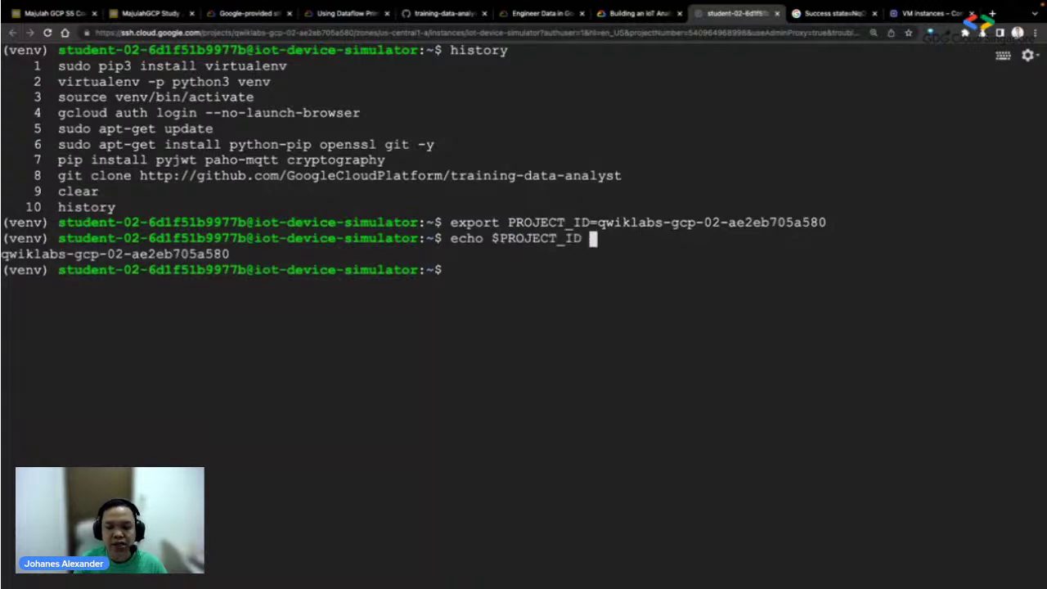
- Assemble export MY_REGION=us-central1 in the browser's address field from the lab's step 2 command and region list, and cut the completed text
{"action": "left_click", "coordinate": [639, 13]}
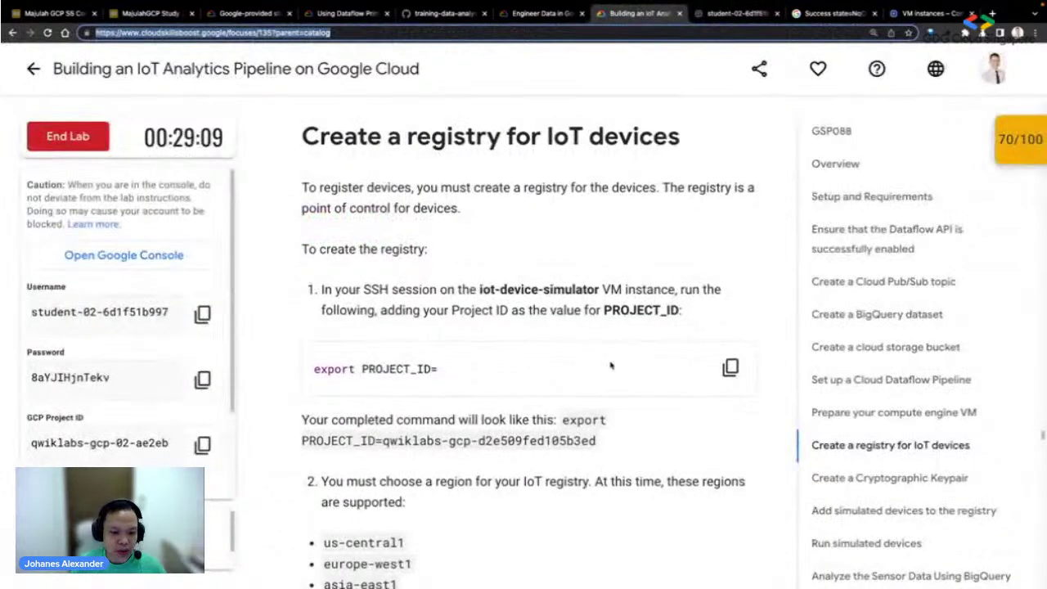
{"action": "scroll", "coordinate": [609, 358], "scroll_direction": "down", "scroll_amount": 3}
{"action": "scroll", "coordinate": [610, 348], "scroll_direction": "down", "scroll_amount": 1}
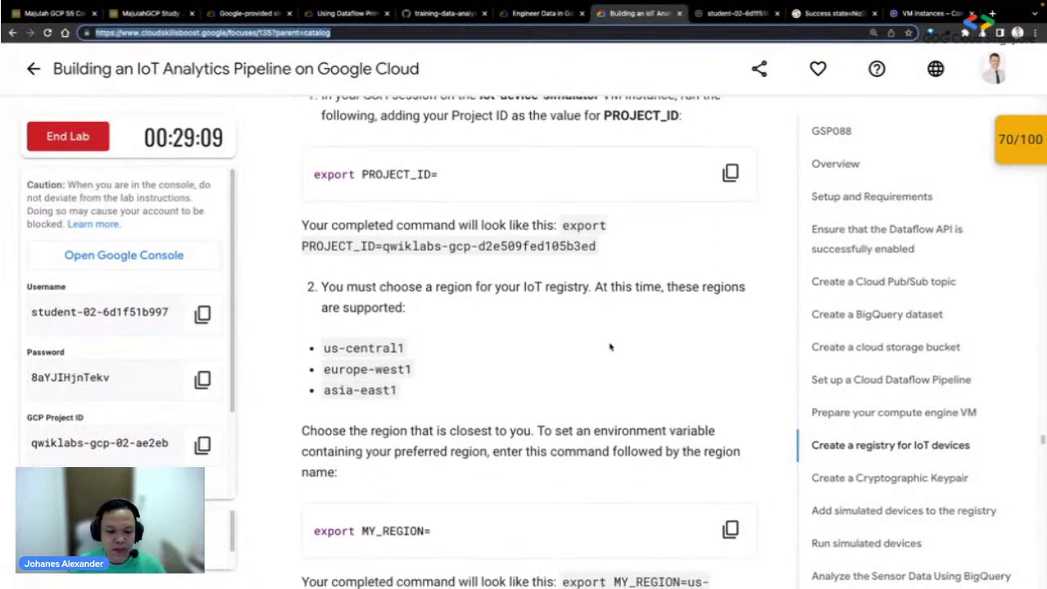
{"action": "scroll", "coordinate": [414, 471], "scroll_direction": "down", "scroll_amount": 1}
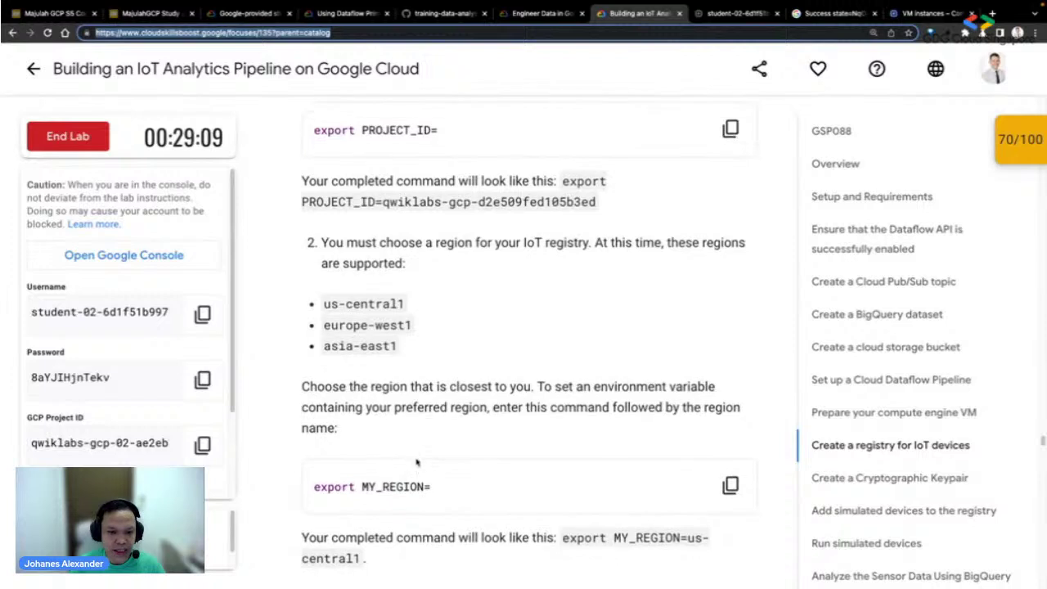
{"action": "left_click", "coordinate": [730, 485]}
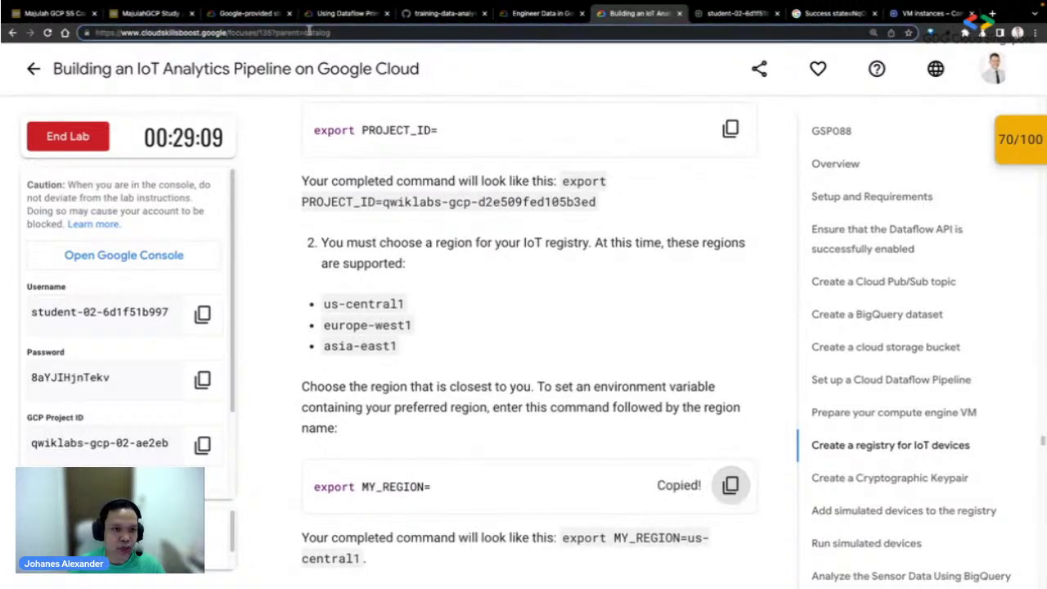
{"action": "key", "text": "ctrl+v"}
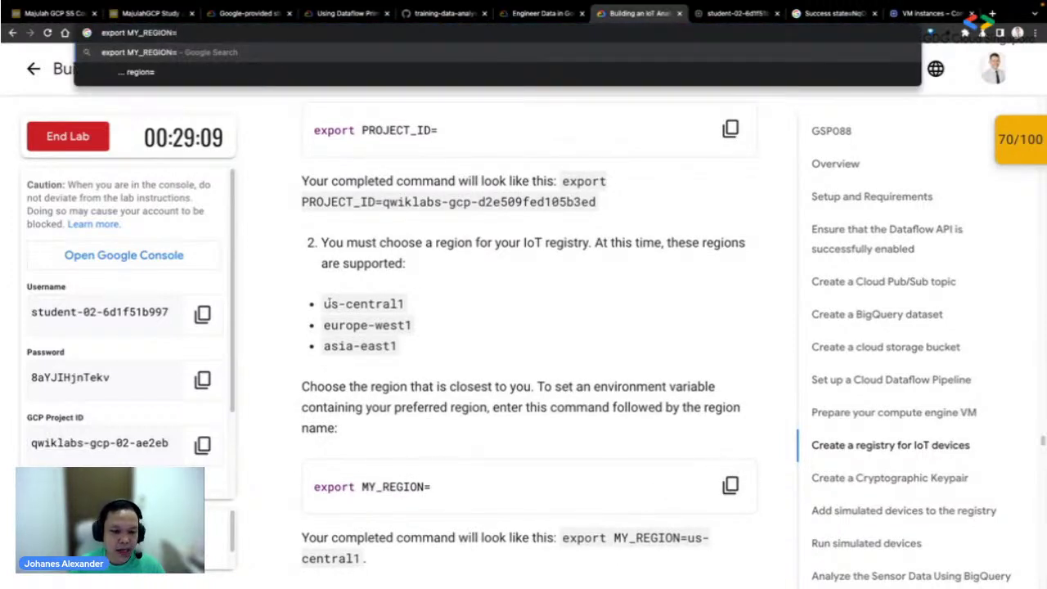
{"action": "left_click_drag", "start_coordinate": [327, 304], "coordinate": [421, 306]}
{"action": "left_click", "coordinate": [204, 33]}
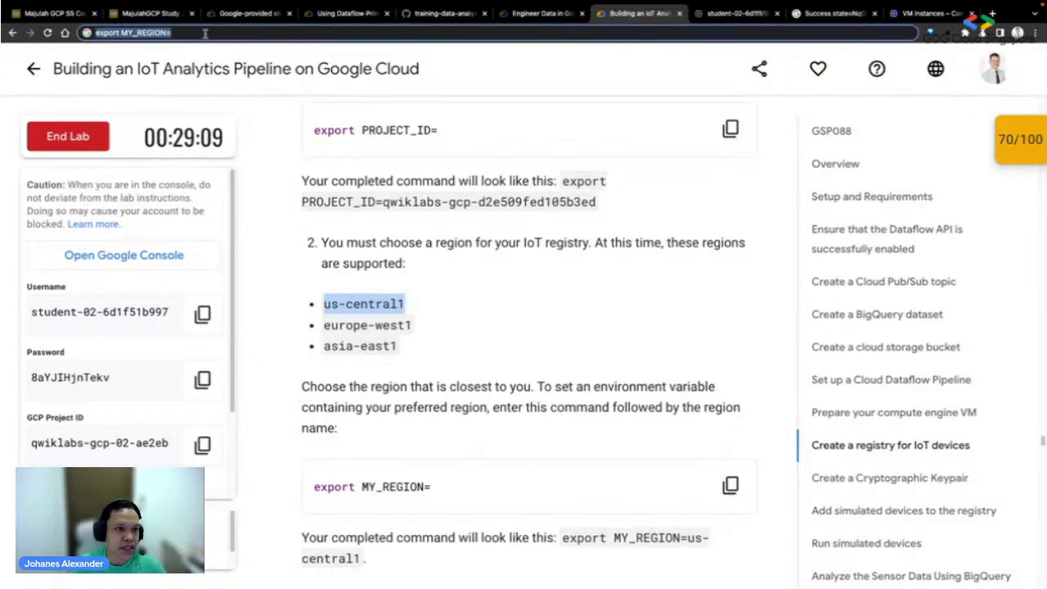
{"action": "key", "text": "ctrl+v"}
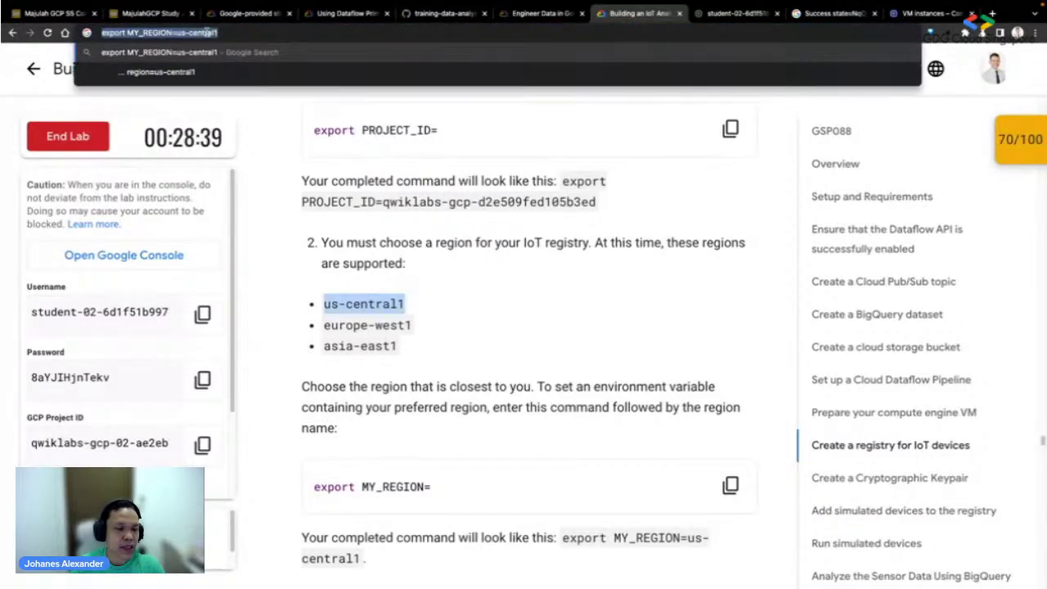
{"action": "key", "text": "ctrl+a"}
{"action": "key", "text": "ctrl+x"}
- Close the leftover Google search page and run export MY_REGION=us-central1 in the SSH session
{"action": "left_click", "coordinate": [751, 14]}
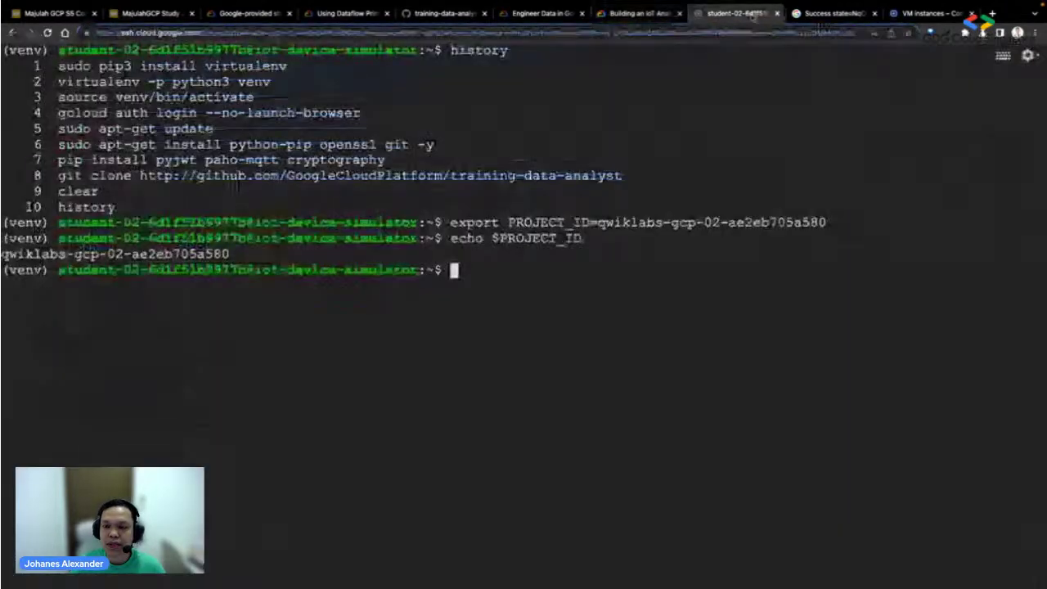
{"action": "left_click", "coordinate": [823, 15]}
{"action": "key", "text": "ctrl+w"}
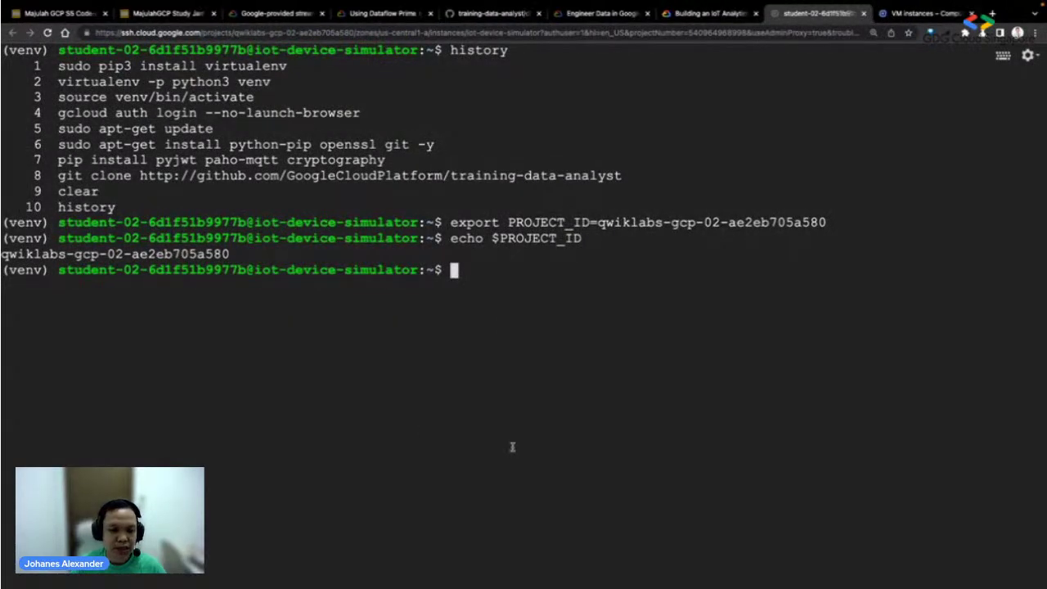
{"action": "key", "text": "ctrl+v"}
{"action": "key", "text": "Return"}
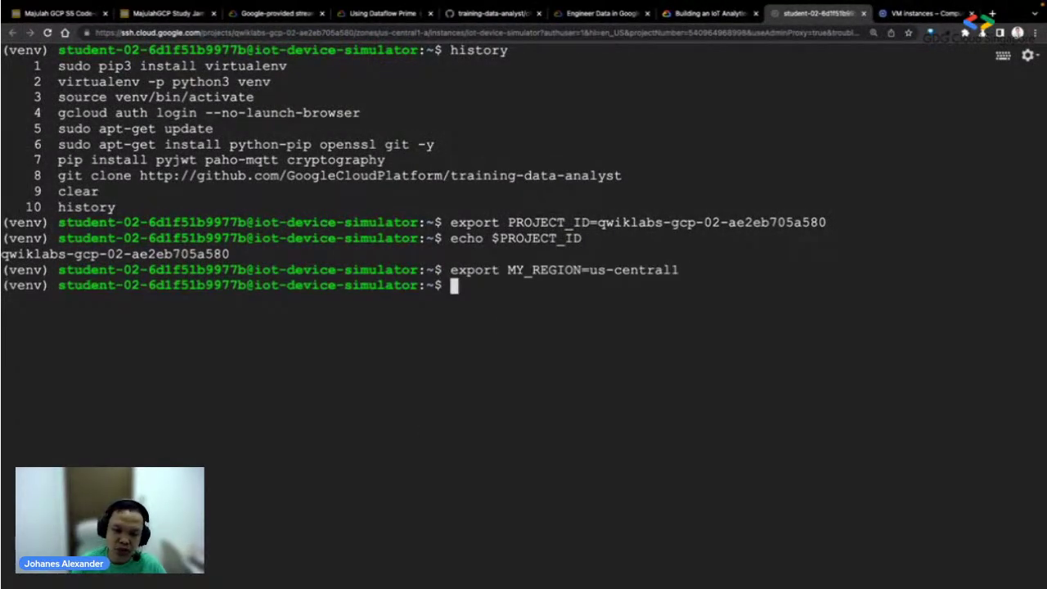
- Print the value of the MY_REGION variable with echo $MY_REGION
{"action": "type", "text": "ech"}
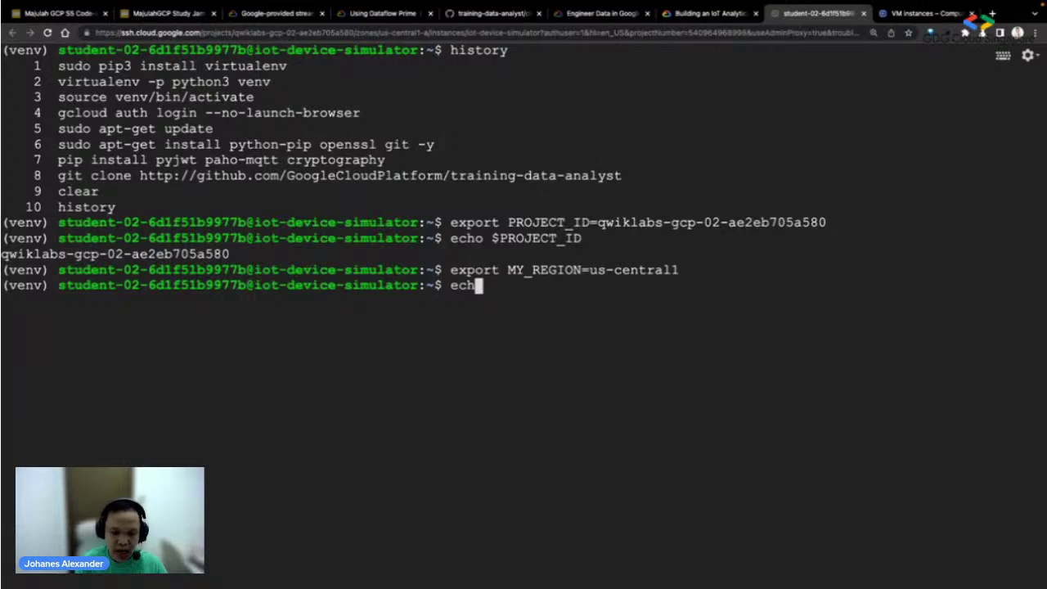
{"action": "type", "text": "o $MY_REGION"}
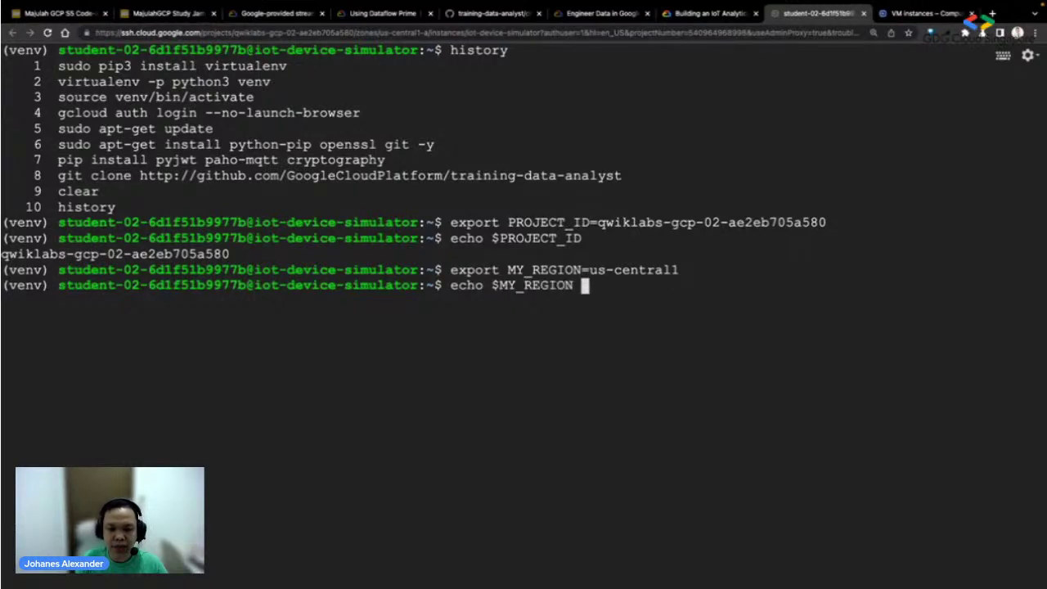
{"action": "key", "text": "Return"}
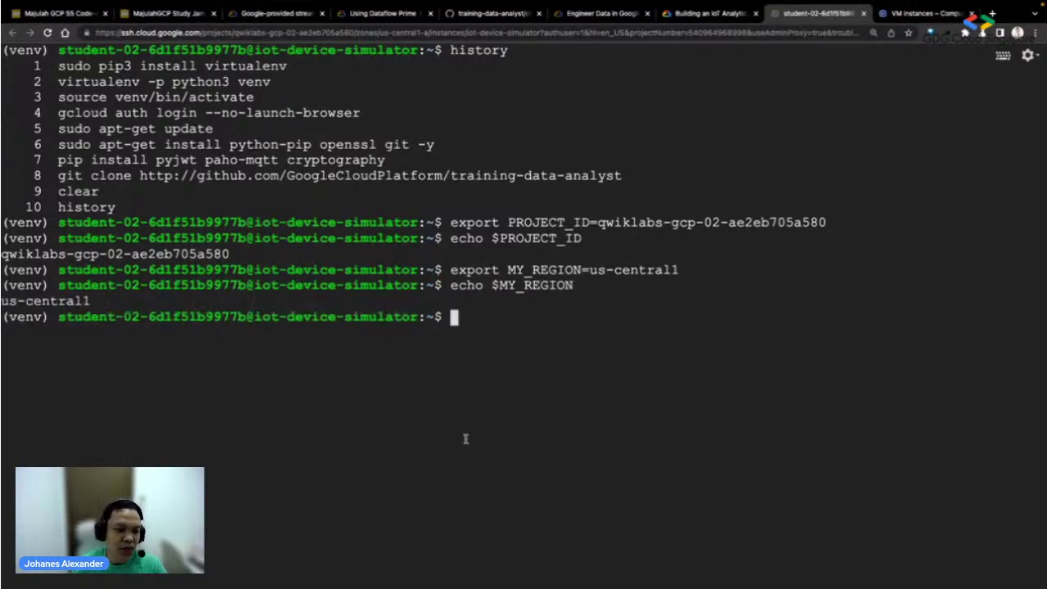
- Copy the lab's step 3 gcloud iot registries create command and run it in the SSH session to create iotlab-registry with the iotlab topic
{"action": "left_click", "coordinate": [710, 14]}
{"action": "scroll", "coordinate": [619, 218], "scroll_direction": "down", "scroll_amount": 3}
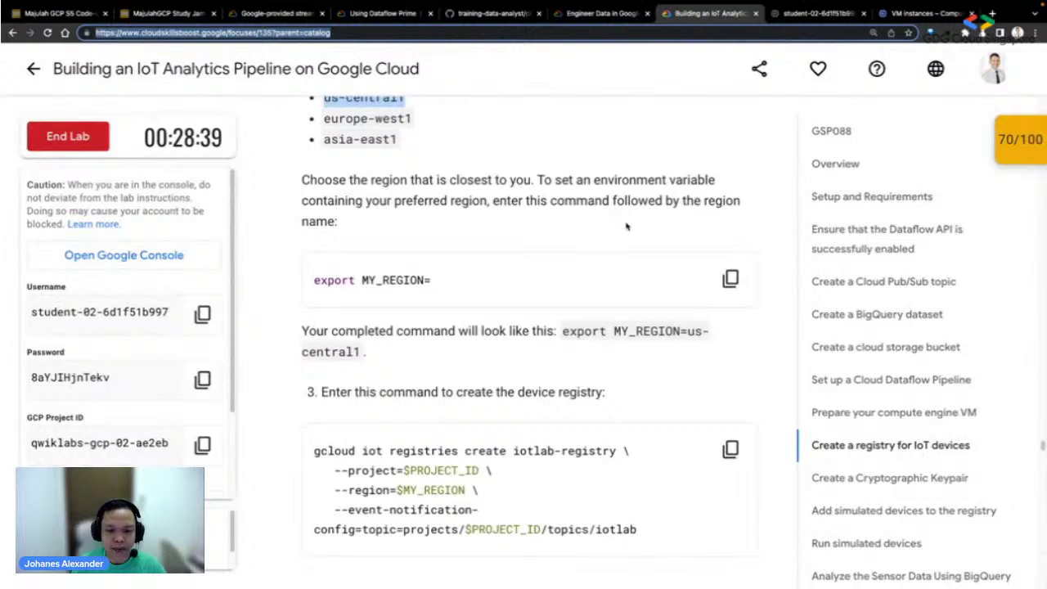
{"action": "scroll", "coordinate": [620, 233], "scroll_direction": "down", "scroll_amount": 1}
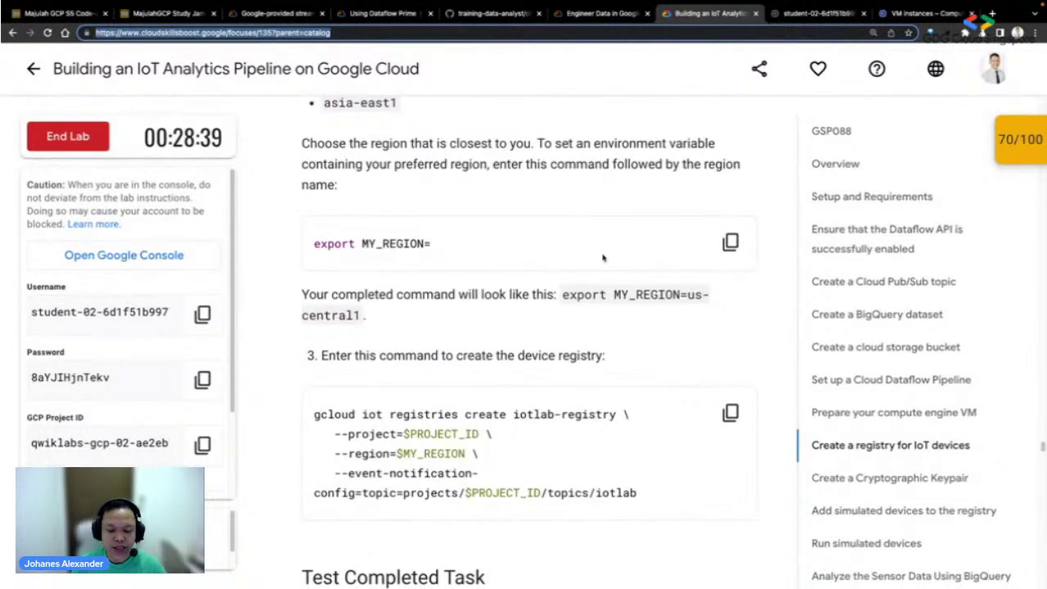
{"action": "scroll", "coordinate": [562, 326], "scroll_direction": "down", "scroll_amount": 1}
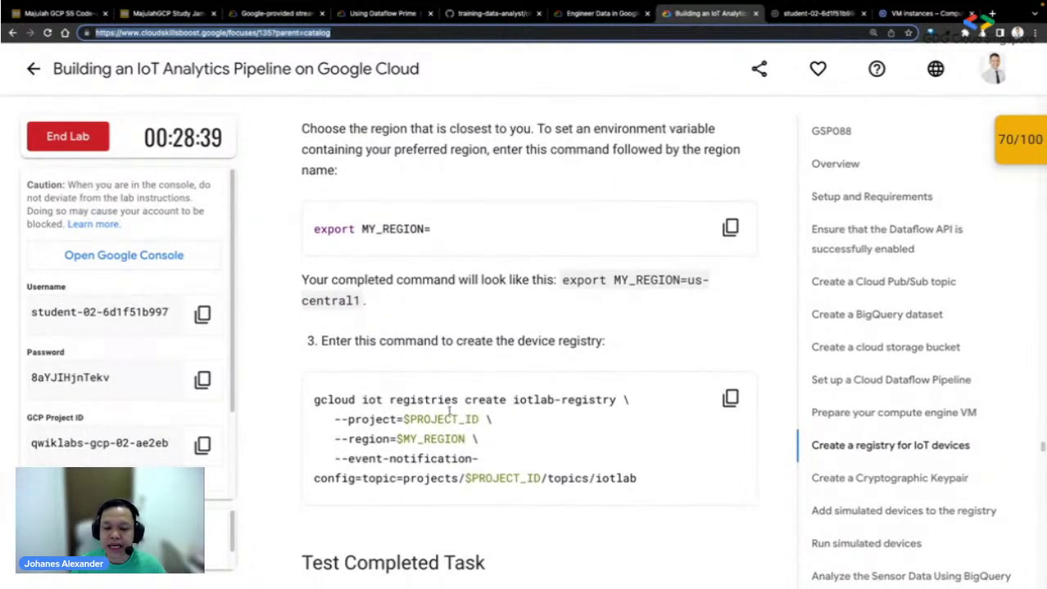
{"action": "left_click", "coordinate": [405, 418]}
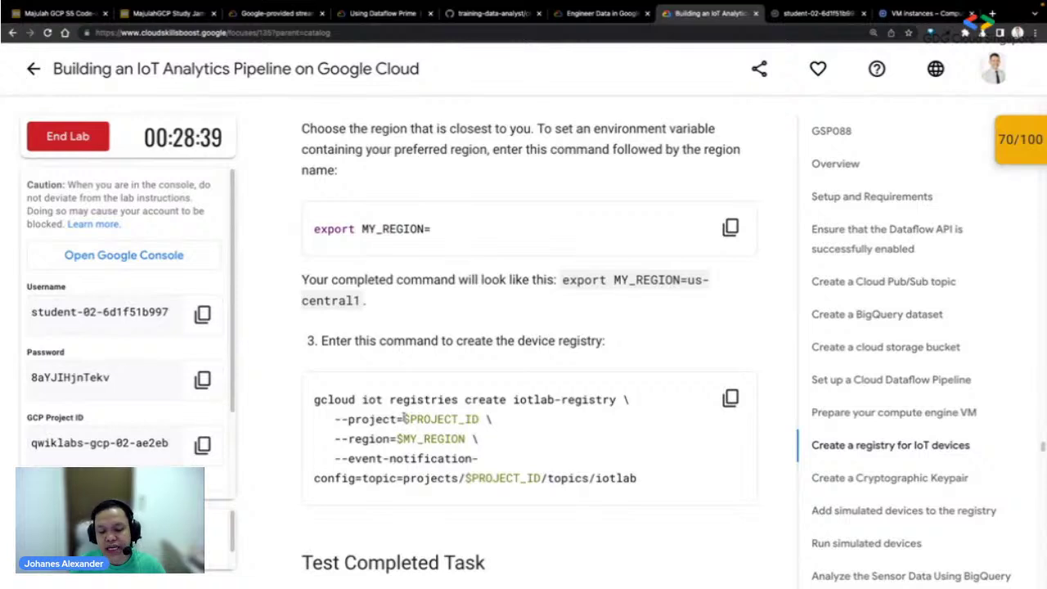
{"action": "left_click_drag", "start_coordinate": [403, 418], "coordinate": [481, 418]}
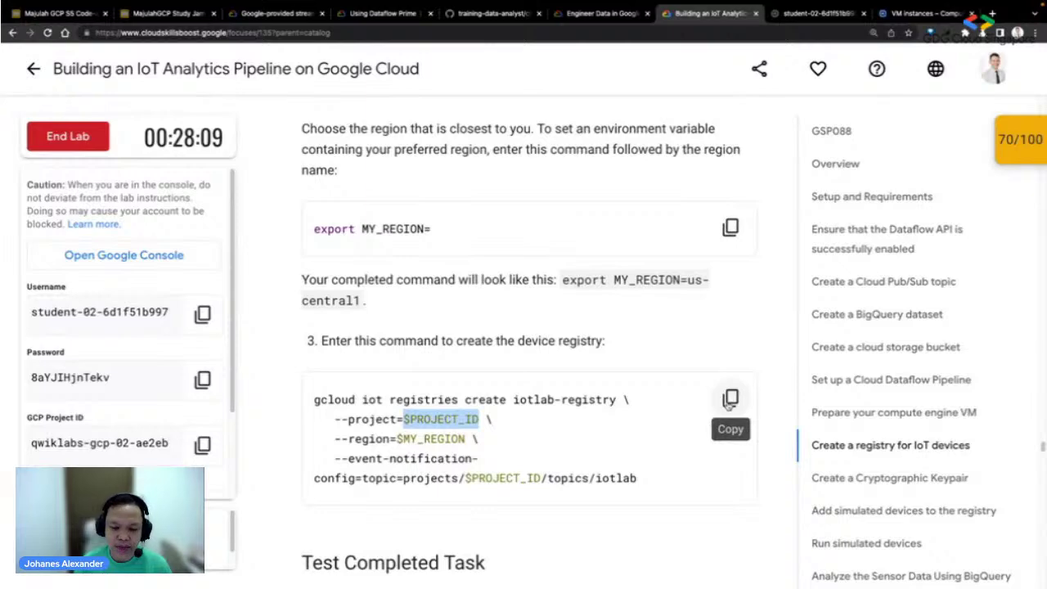
{"action": "left_click", "coordinate": [729, 399]}
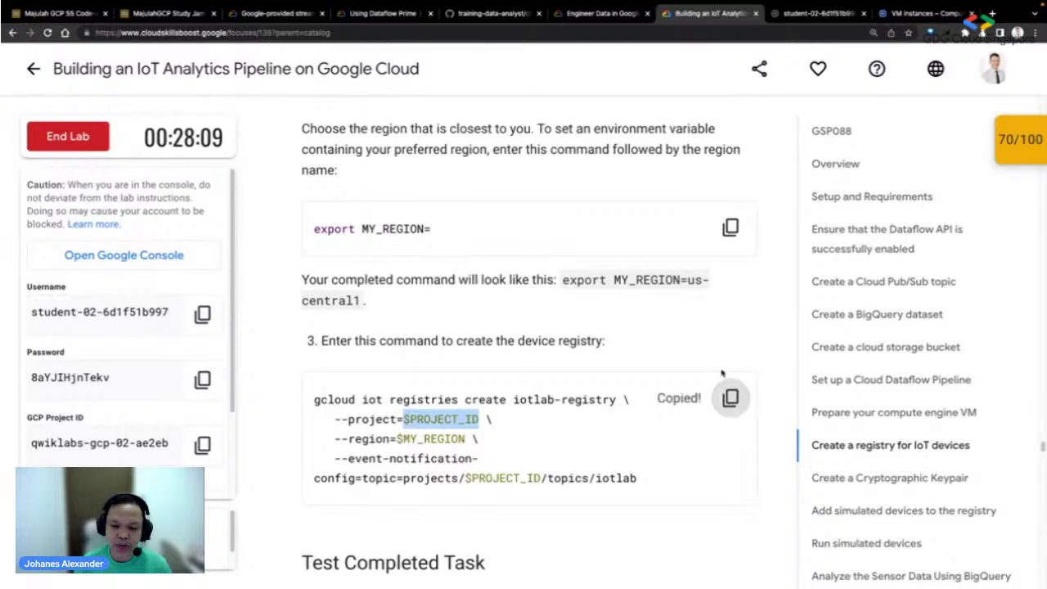
{"action": "left_click", "coordinate": [790, 14]}
{"action": "key", "text": "ctrl+v"}
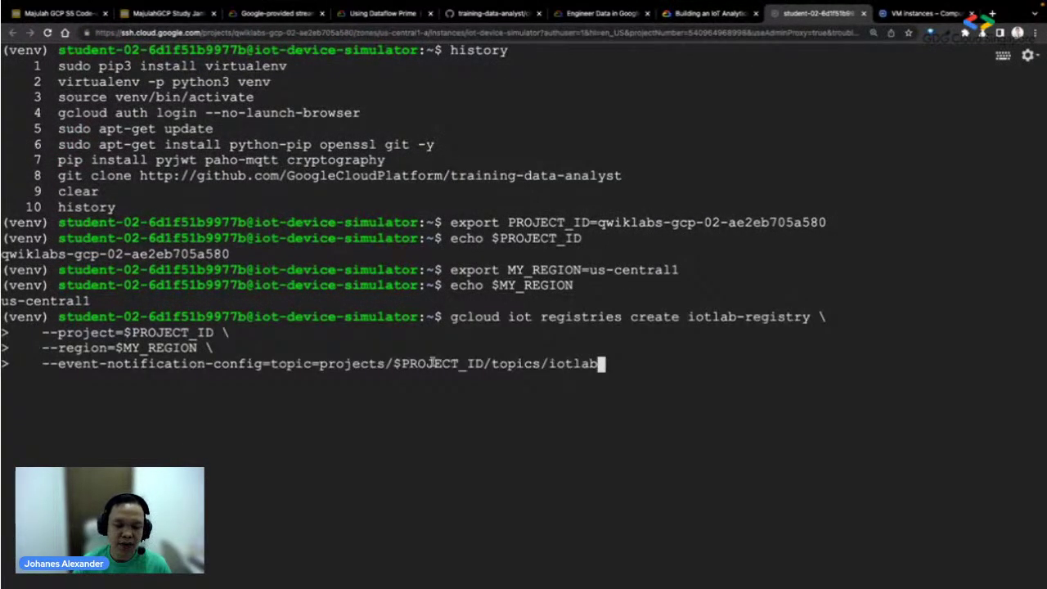
{"action": "key", "text": "Return"}
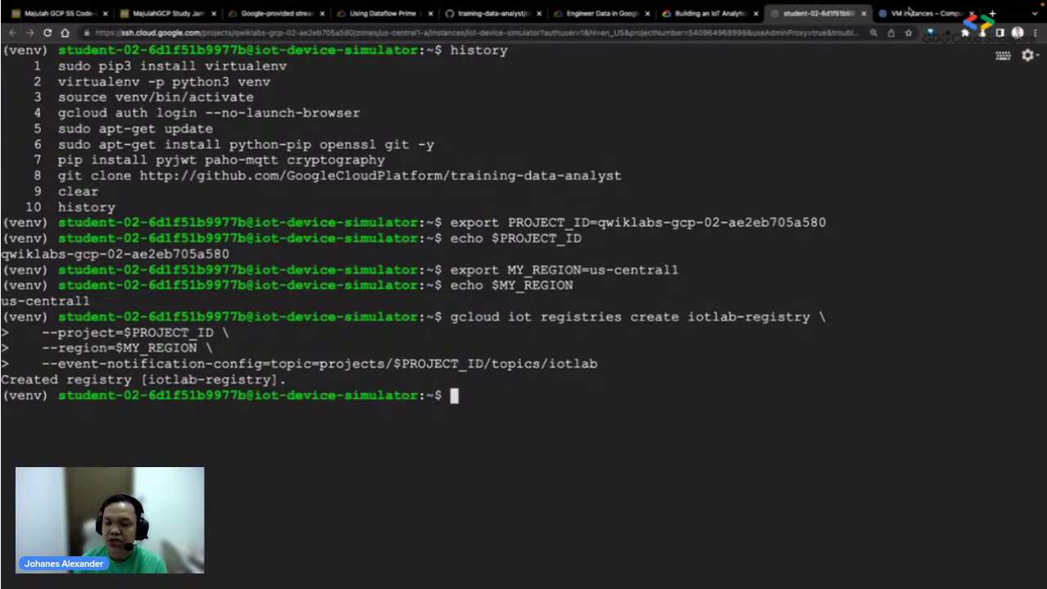
- Search the Google Cloud console for iot core and open the IoT Core registries list to inspect the new registry
{"action": "left_click", "coordinate": [910, 11]}
{"action": "left_click", "coordinate": [522, 56]}
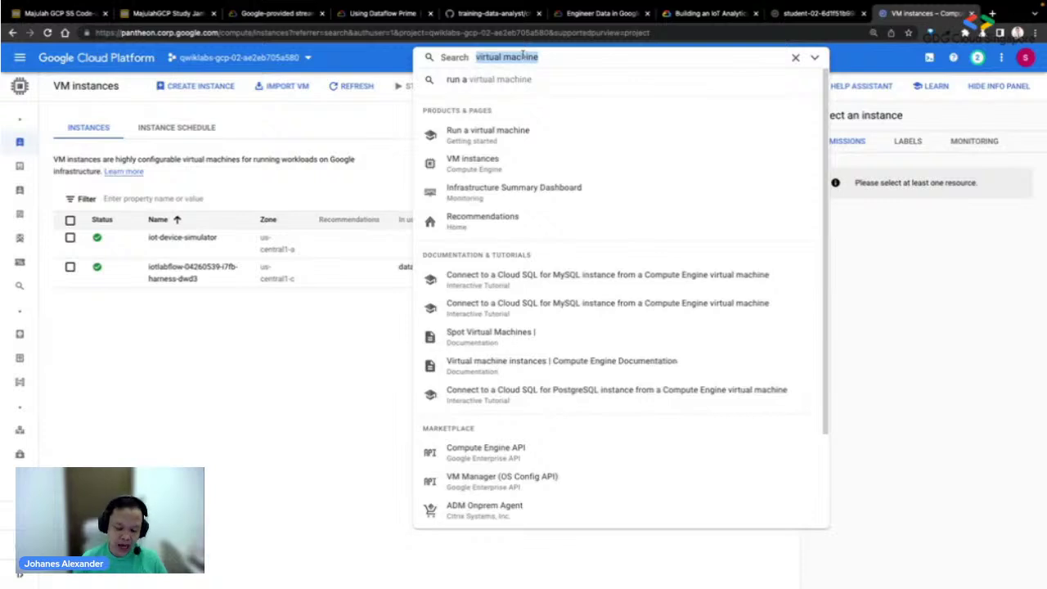
{"action": "key", "text": "BackSpace"}
{"action": "type", "text": "iot core"}
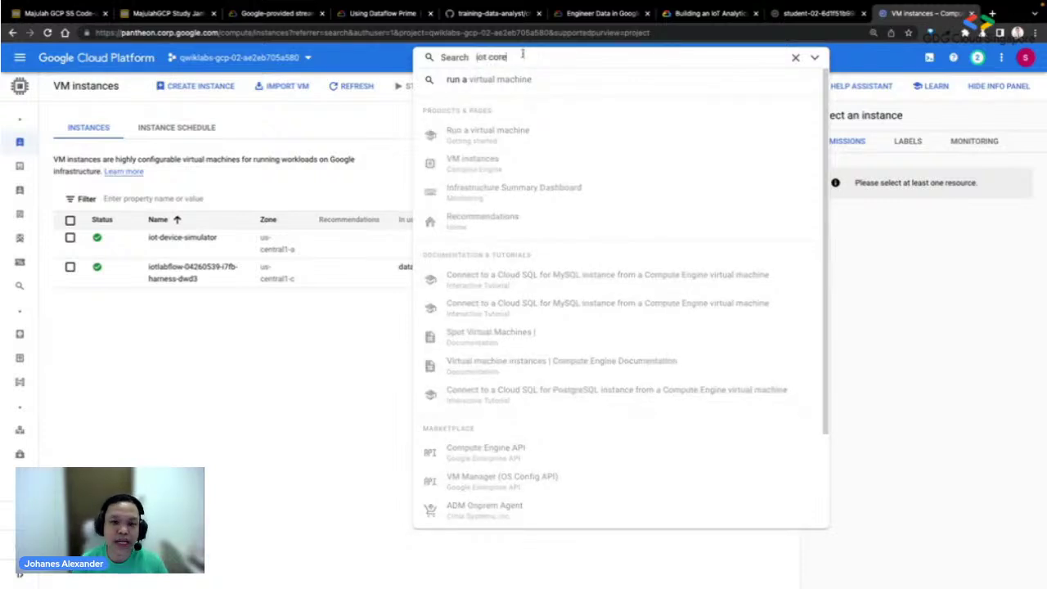
{"action": "left_click", "coordinate": [473, 110]}
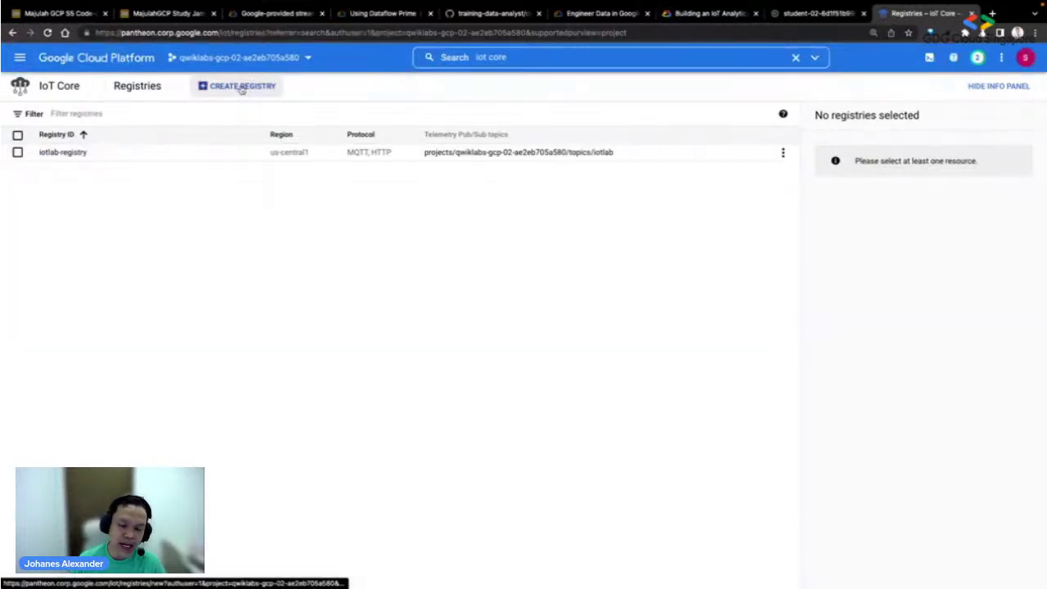
- Return to the lab instructions and check the progress of the Create a Registry for IoT Devices task
{"action": "left_click", "coordinate": [818, 13]}
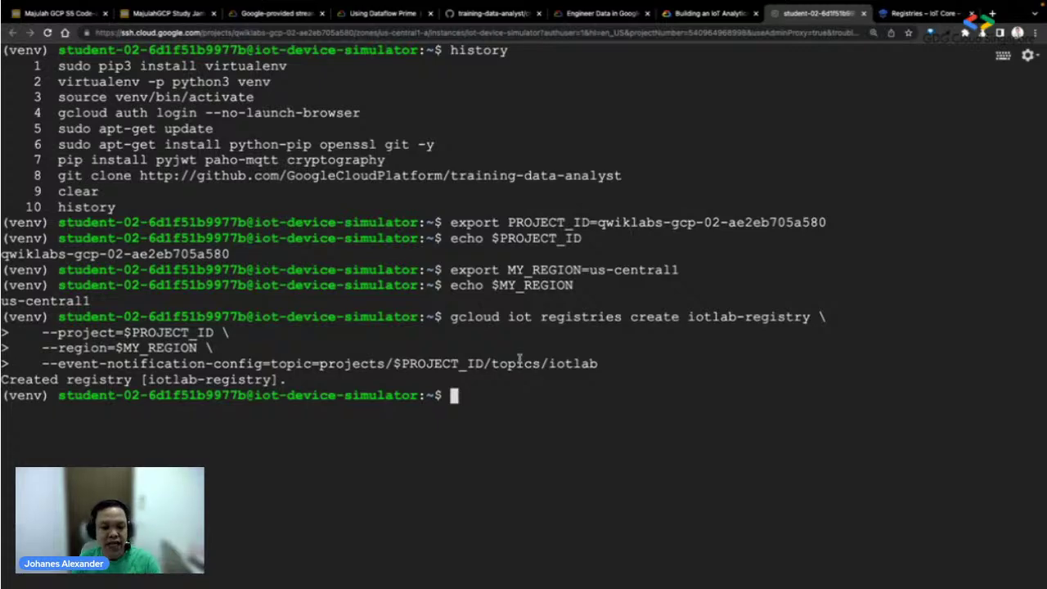
{"action": "left_click", "coordinate": [736, 14]}
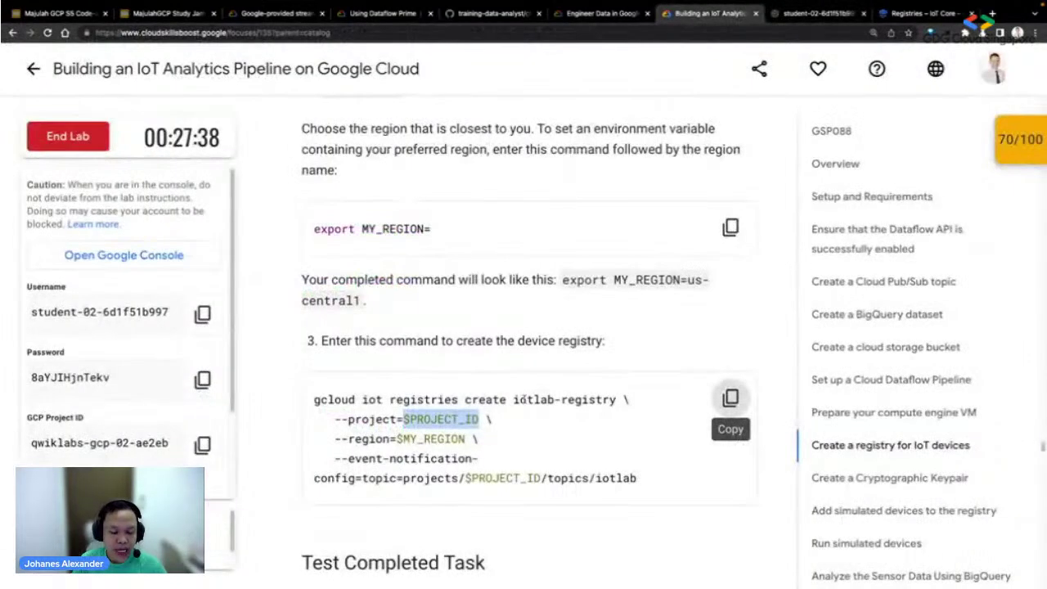
{"action": "scroll", "coordinate": [524, 399], "scroll_direction": "down", "scroll_amount": 5}
{"action": "left_click", "coordinate": [447, 333]}
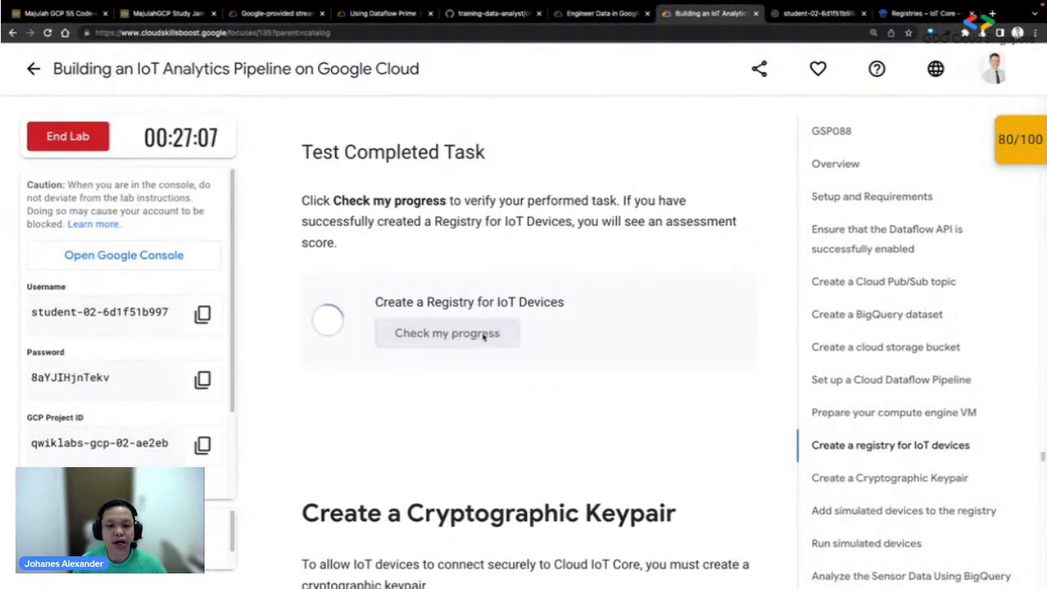
- Copy the cryptographic keypair commands and run them in the SSH session, generating rsa_private.pem and rsa_cert.pem in the iotlab directory
{"action": "scroll", "coordinate": [502, 341], "scroll_direction": "down", "scroll_amount": 5}
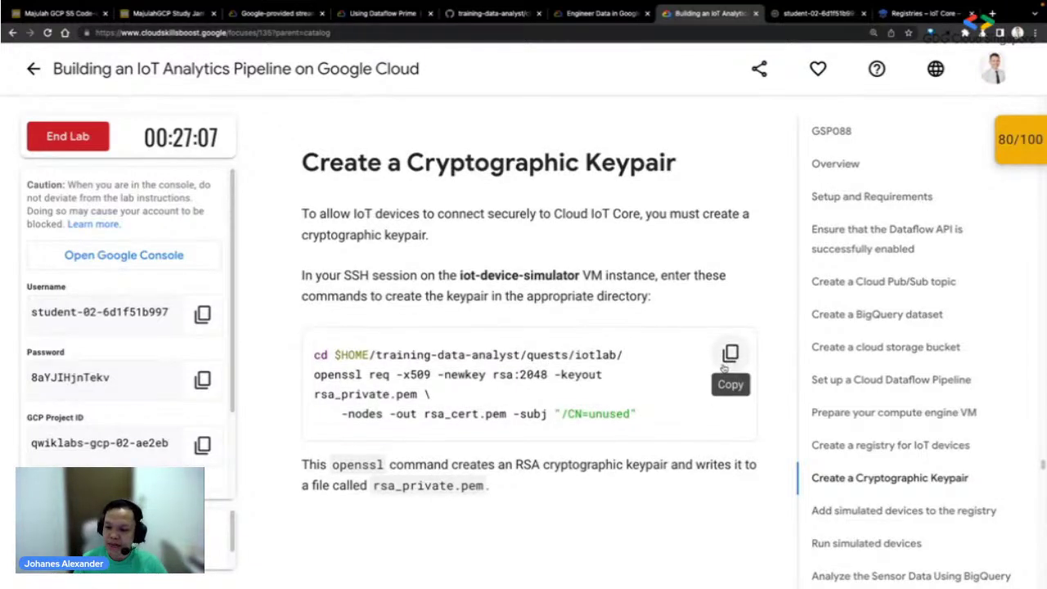
{"action": "scroll", "coordinate": [733, 364], "scroll_direction": "down", "scroll_amount": 1}
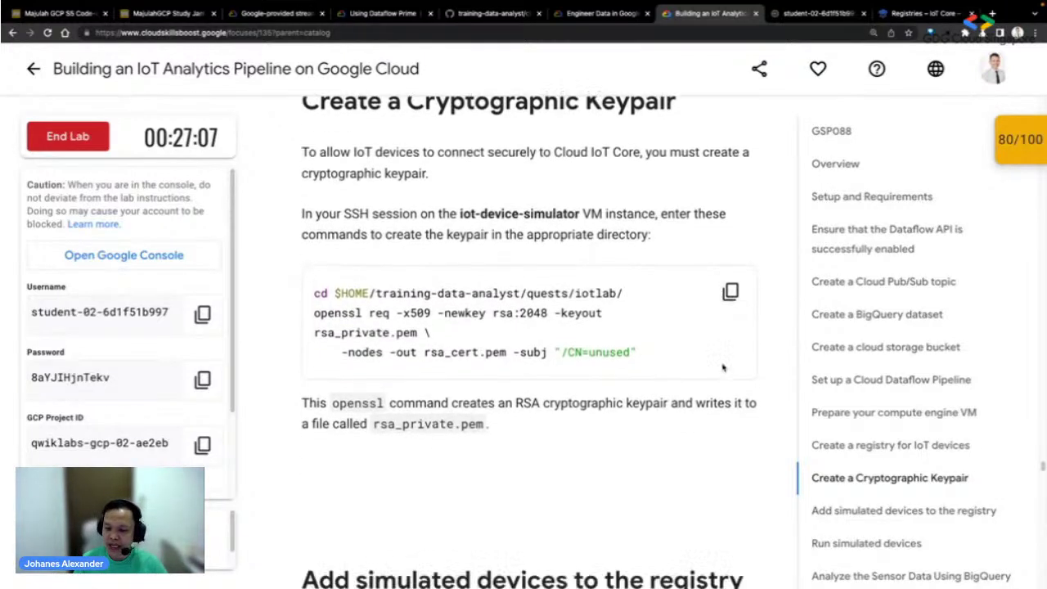
{"action": "left_click", "coordinate": [731, 286]}
{"action": "left_click", "coordinate": [818, 13]}
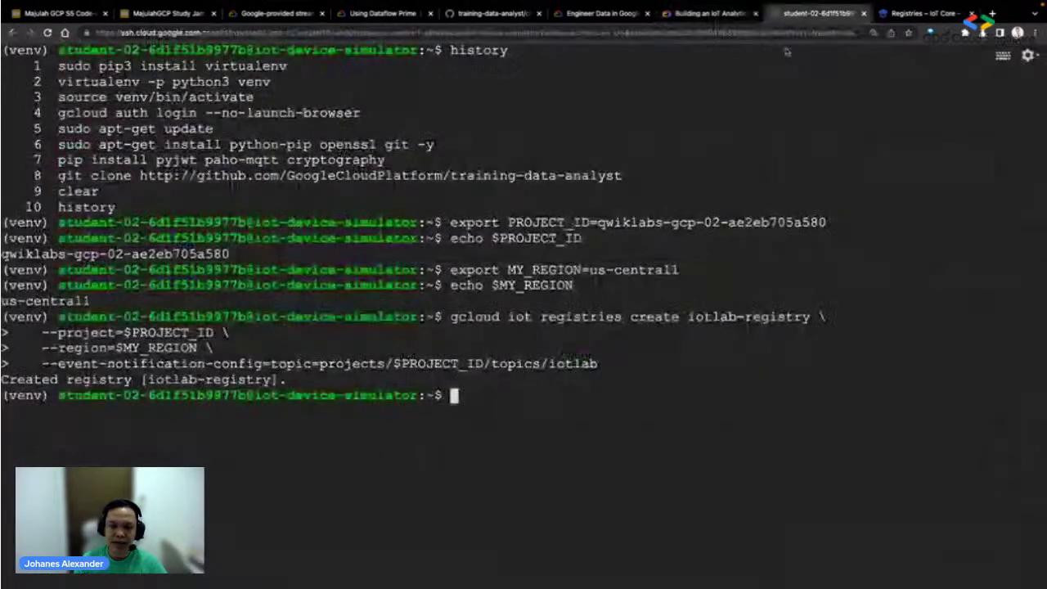
{"action": "key", "text": "ctrl+v"}
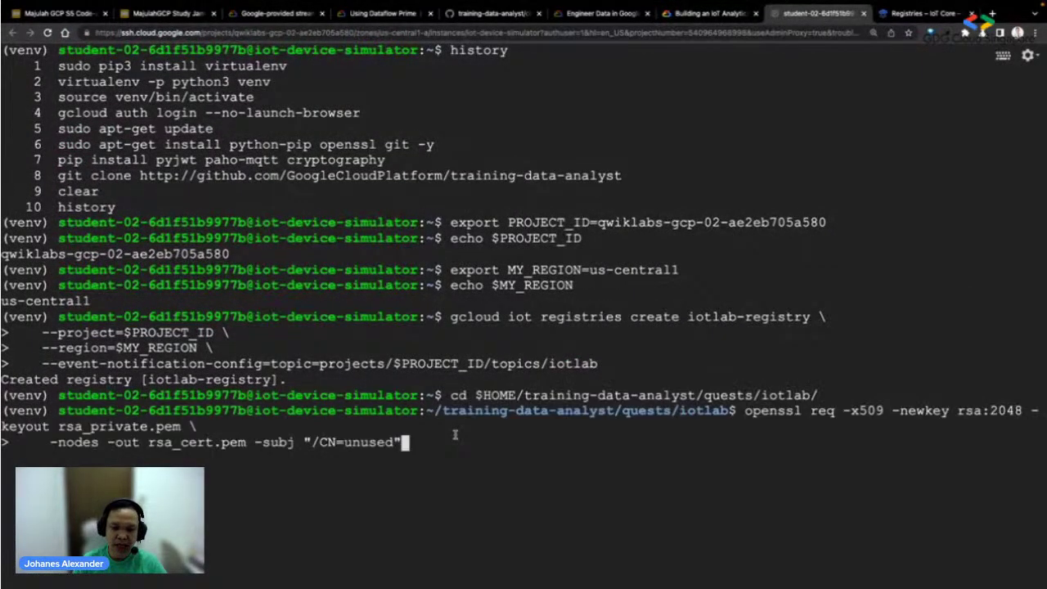
{"action": "key", "text": "Return"}
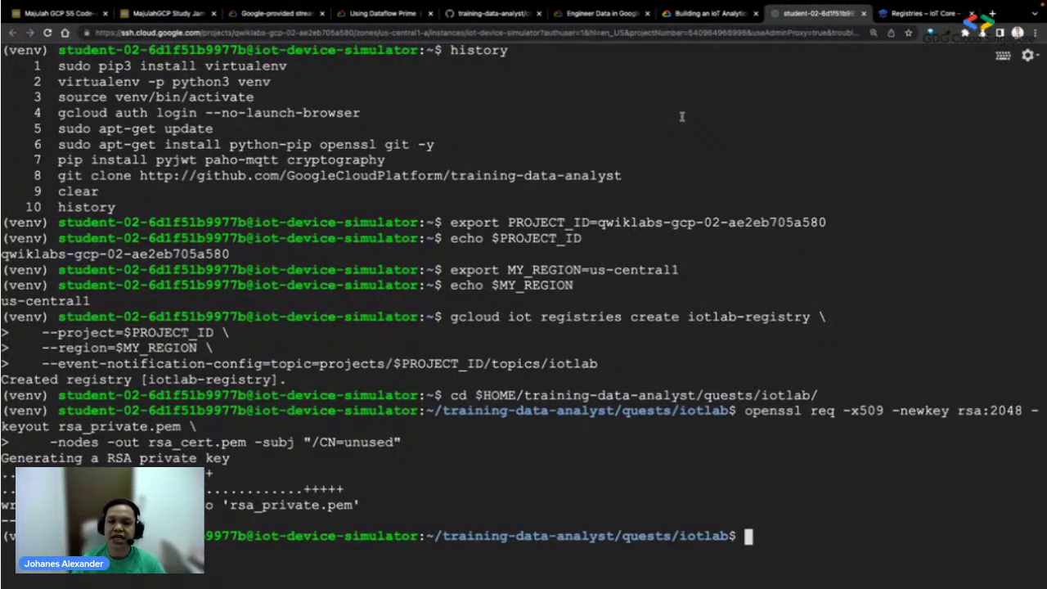
- Copy the lab's command for creating temp-sensor-buenos-aires and run it in the SSH session, registering the device in iotlab-registry with rsa_cert.pem
{"action": "left_click", "coordinate": [712, 13]}
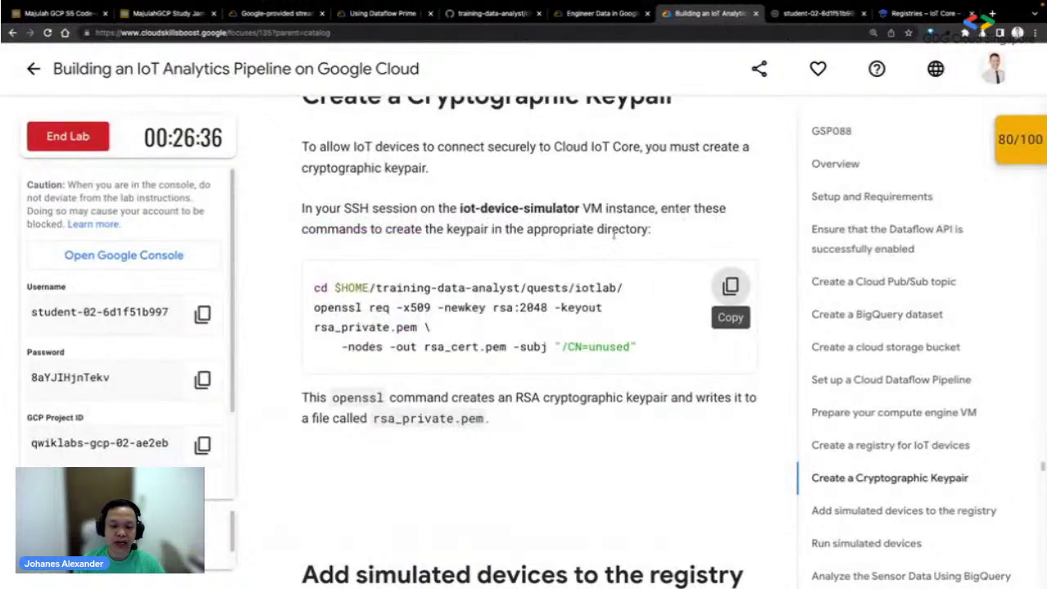
{"action": "scroll", "coordinate": [603, 255], "scroll_direction": "down", "scroll_amount": 5}
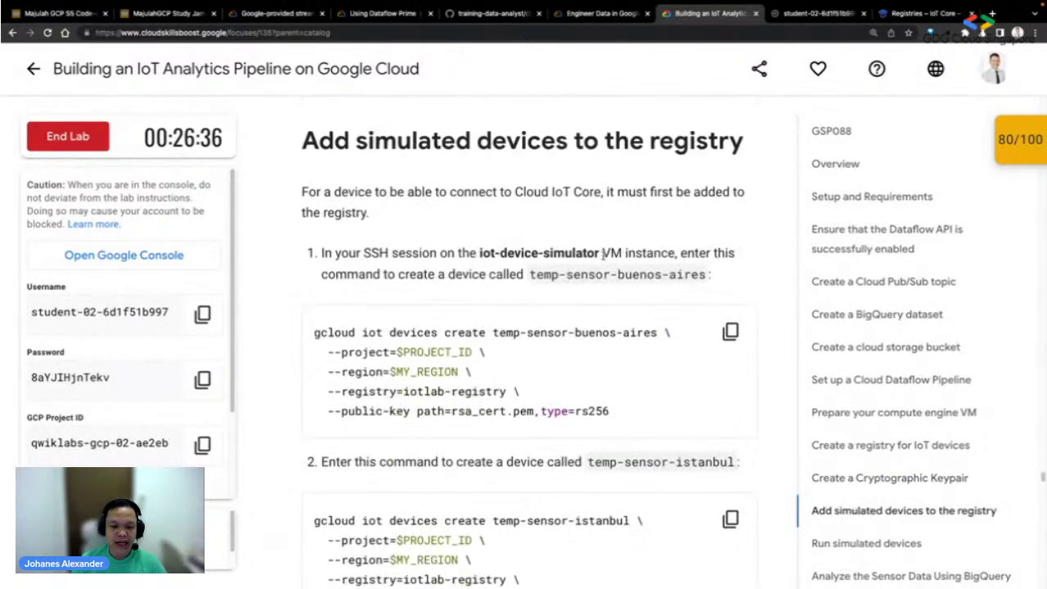
{"action": "scroll", "coordinate": [579, 298], "scroll_direction": "down", "scroll_amount": 1}
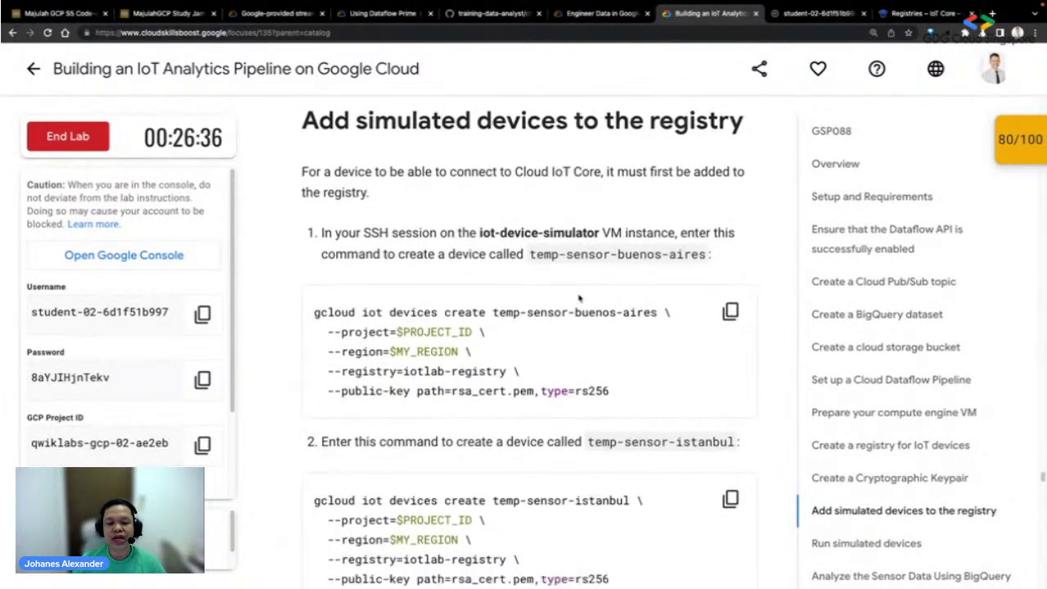
{"action": "scroll", "coordinate": [579, 299], "scroll_direction": "down", "scroll_amount": 1}
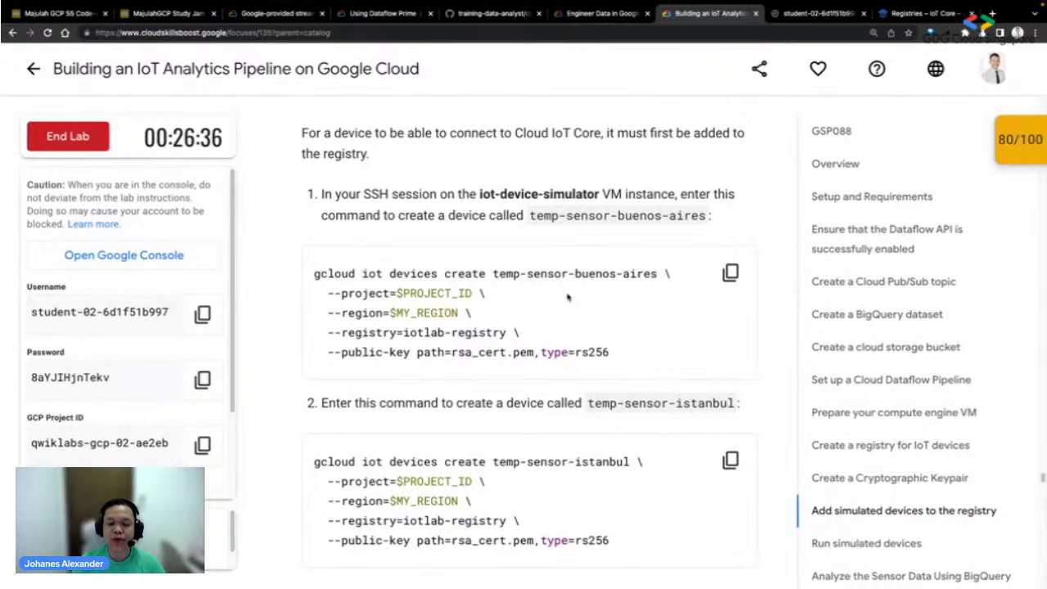
{"action": "scroll", "coordinate": [573, 301], "scroll_direction": "up", "scroll_amount": 1}
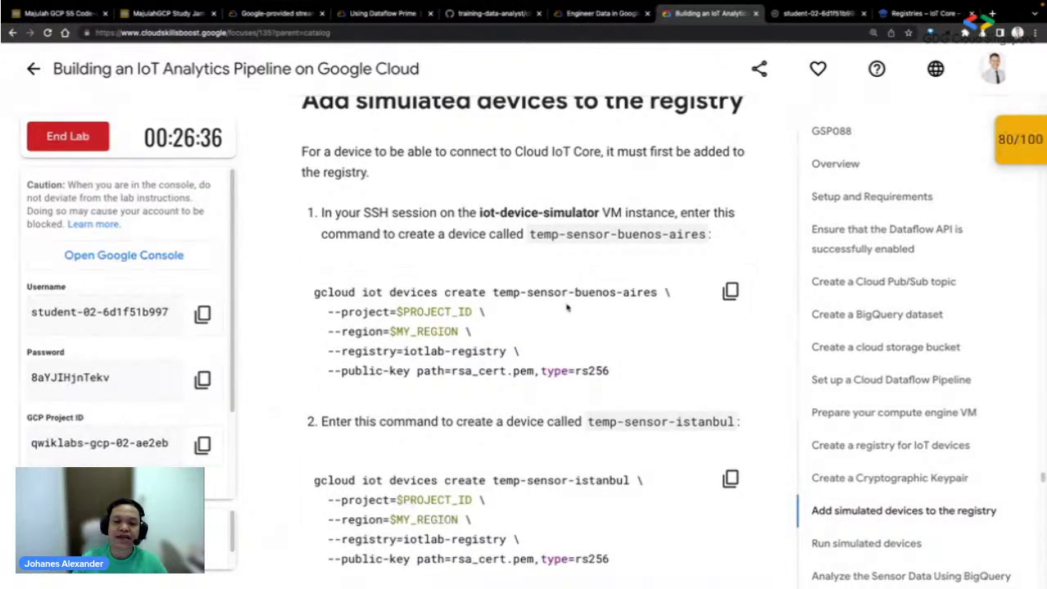
{"action": "scroll", "coordinate": [499, 339], "scroll_direction": "up", "scroll_amount": 1}
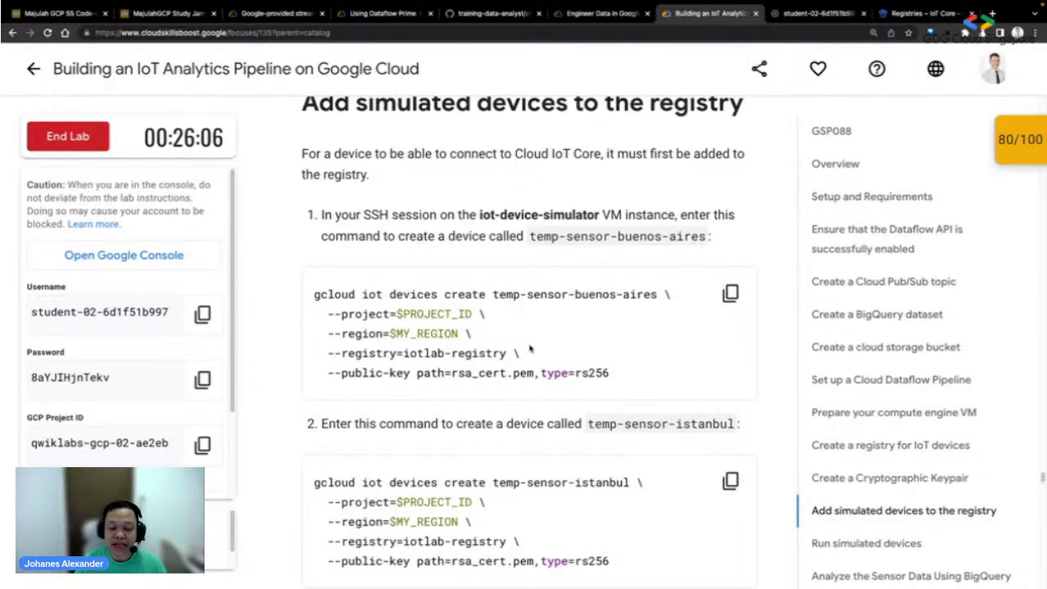
{"action": "scroll", "coordinate": [515, 345], "scroll_direction": "down", "scroll_amount": 1}
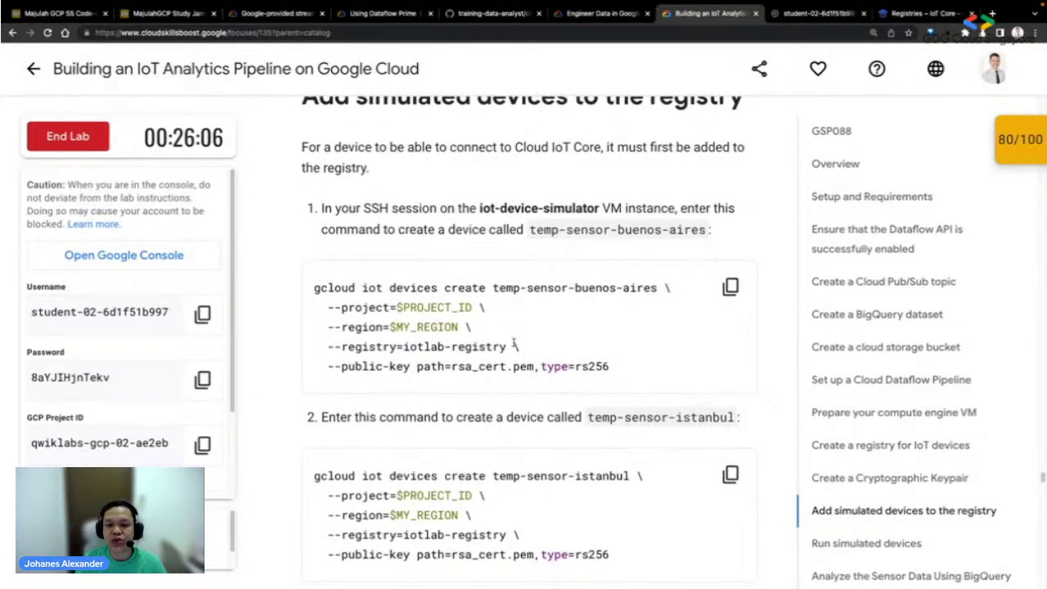
{"action": "scroll", "coordinate": [515, 345], "scroll_direction": "down", "scroll_amount": 1}
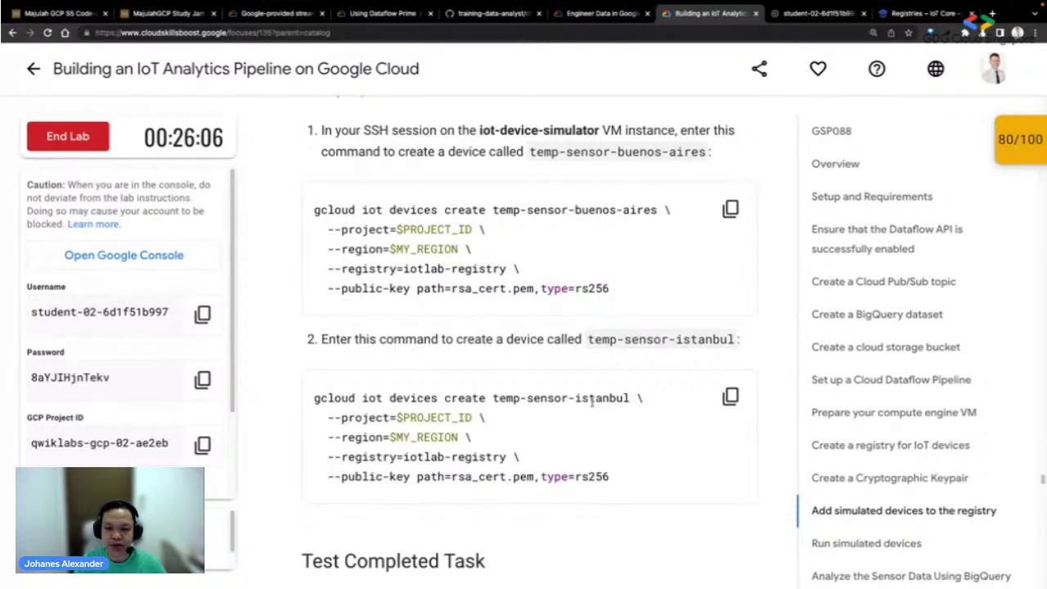
{"action": "left_click", "coordinate": [731, 209]}
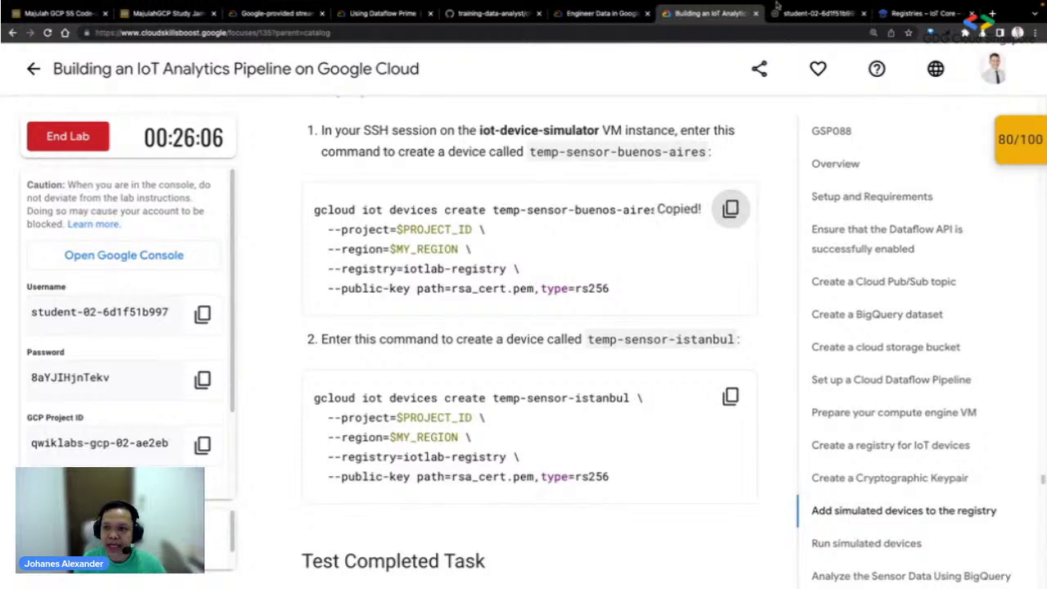
{"action": "left_click", "coordinate": [790, 13]}
{"action": "key", "text": "ctrl+v"}
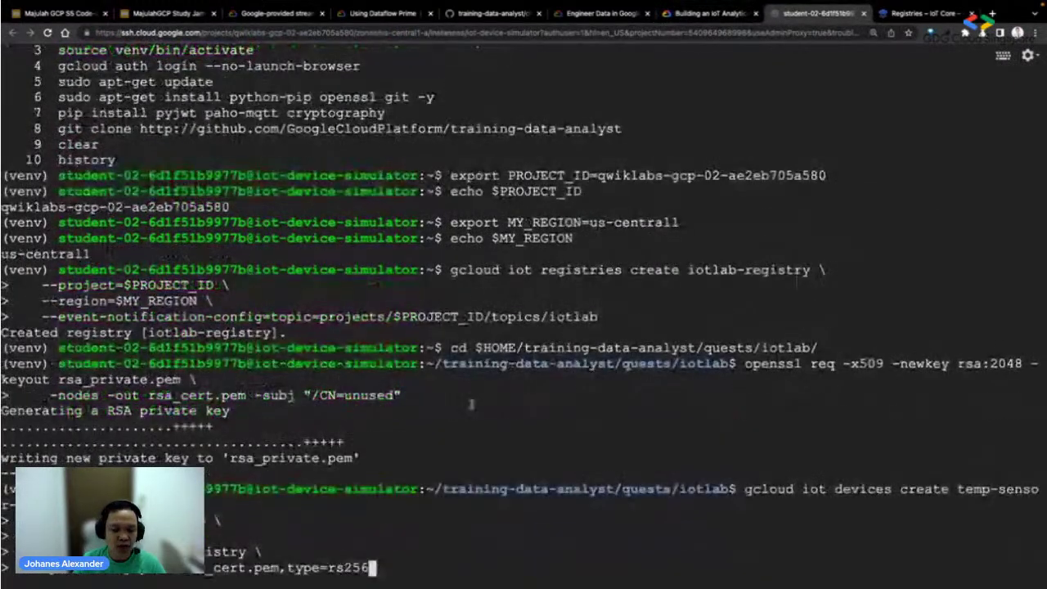
{"action": "key", "text": "Return"}
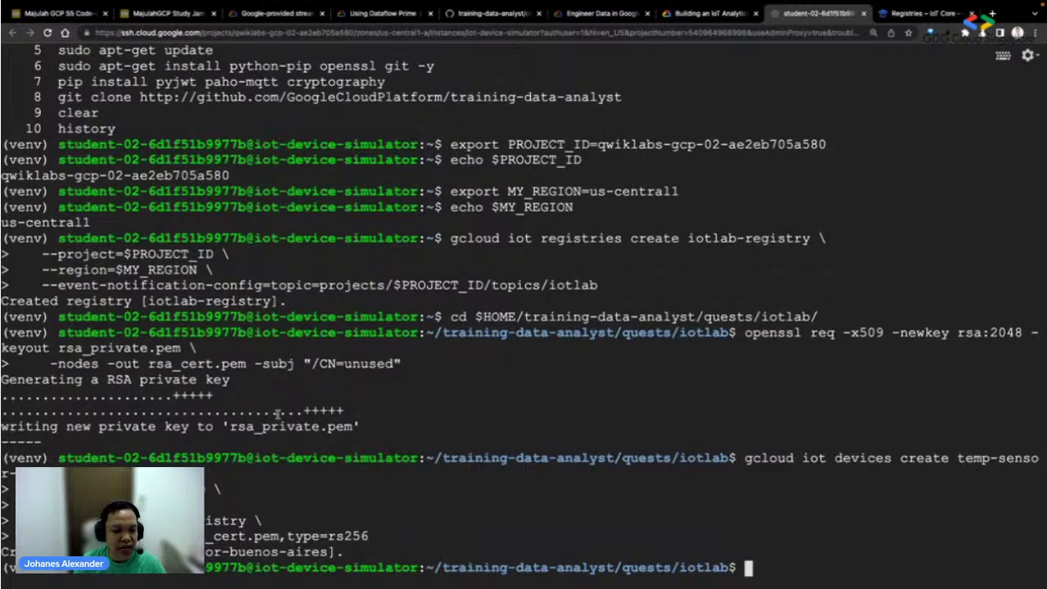
{"action": "left_click_drag", "start_coordinate": [238, 426], "coordinate": [297, 426]}
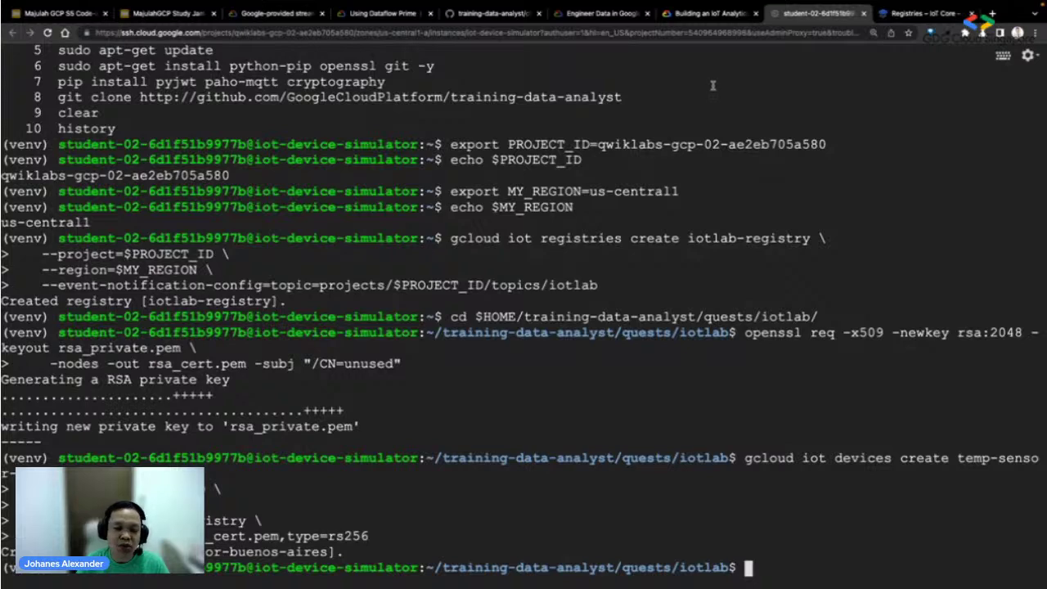
- Copy the lab's step 2 device command and run it in the SSH session to create temp-sensor-istanbul in iotlab-registry
{"action": "left_click", "coordinate": [708, 15]}
{"action": "scroll", "coordinate": [731, 204], "scroll_direction": "down", "scroll_amount": 1}
{"action": "left_click", "coordinate": [731, 191]}
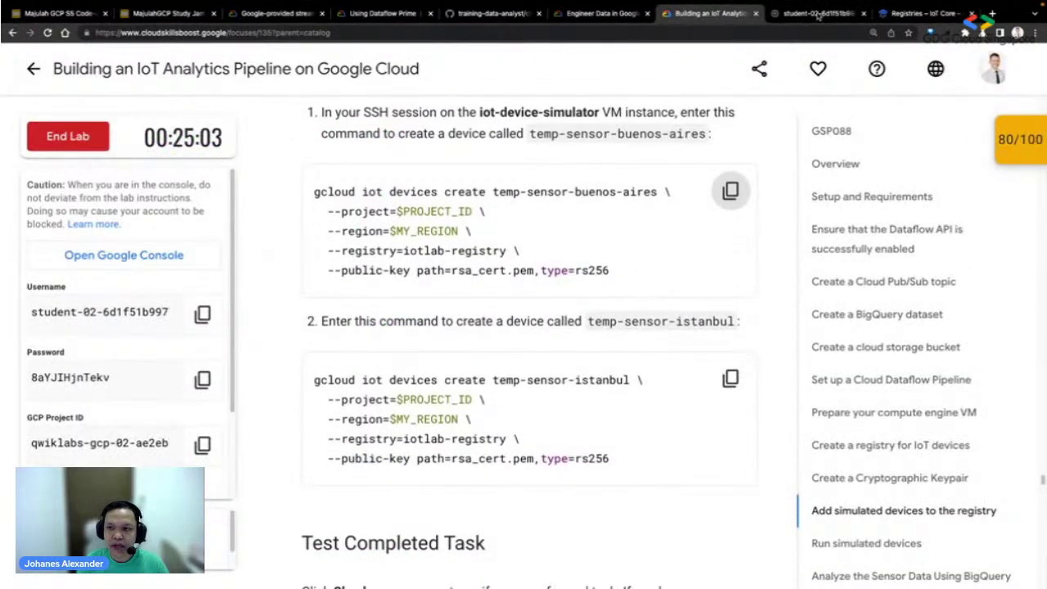
{"action": "left_click", "coordinate": [816, 14]}
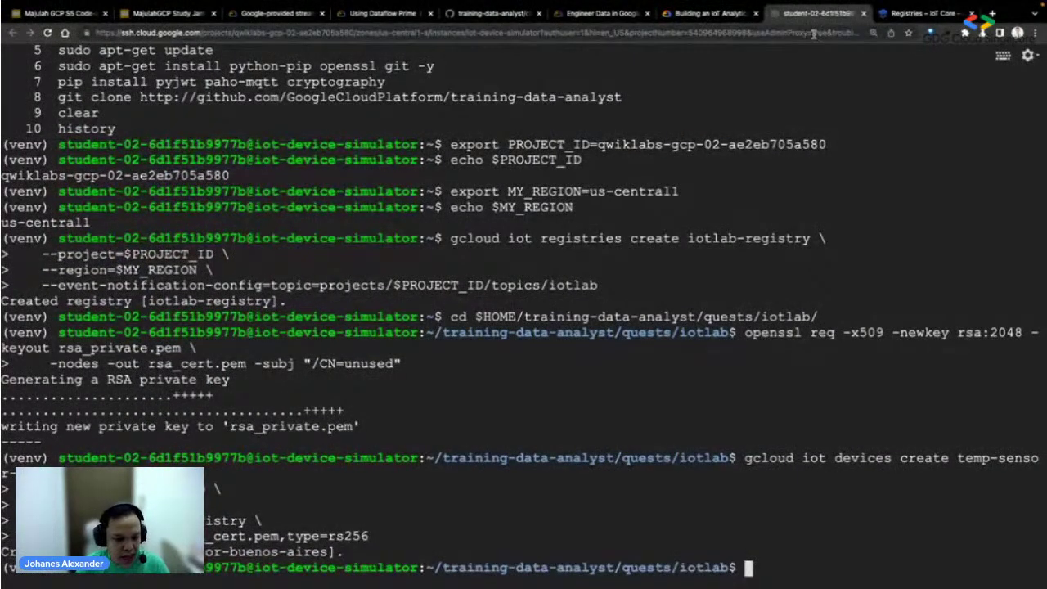
{"action": "left_click", "coordinate": [708, 14]}
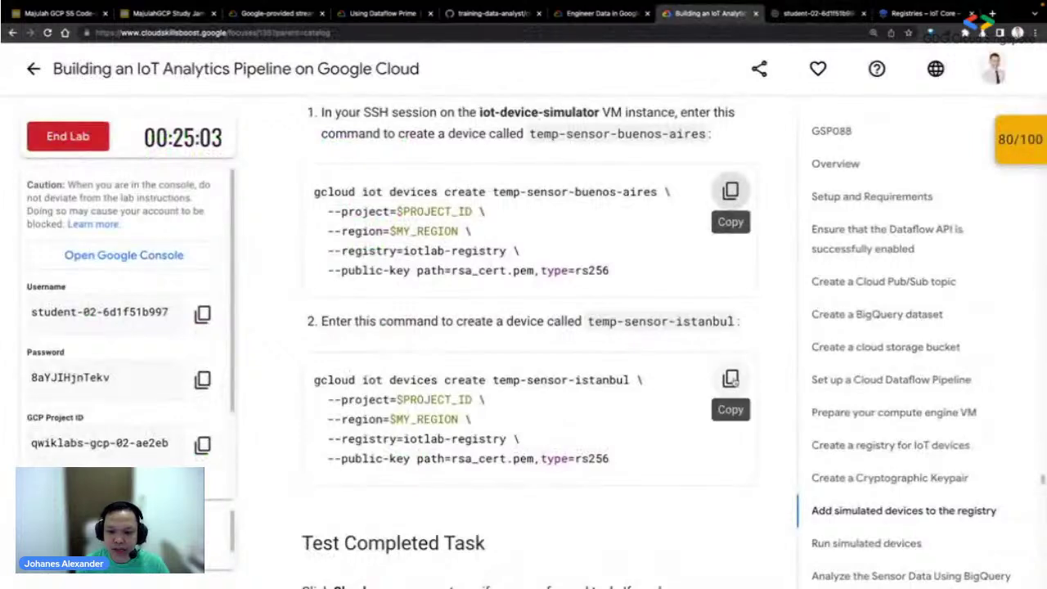
{"action": "left_click", "coordinate": [731, 379]}
{"action": "left_click", "coordinate": [816, 14]}
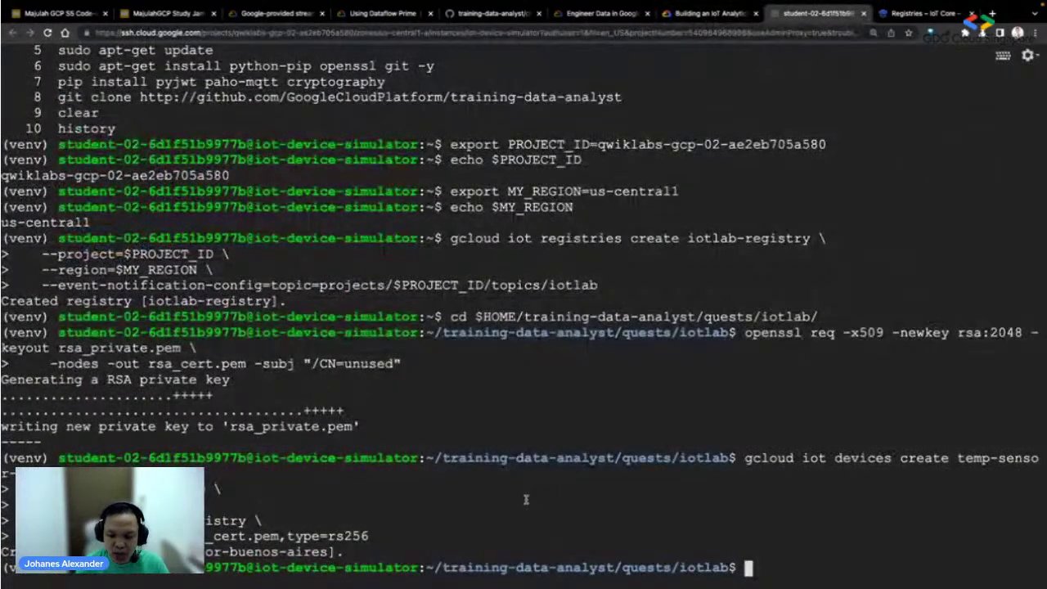
{"action": "key", "text": "super+v"}
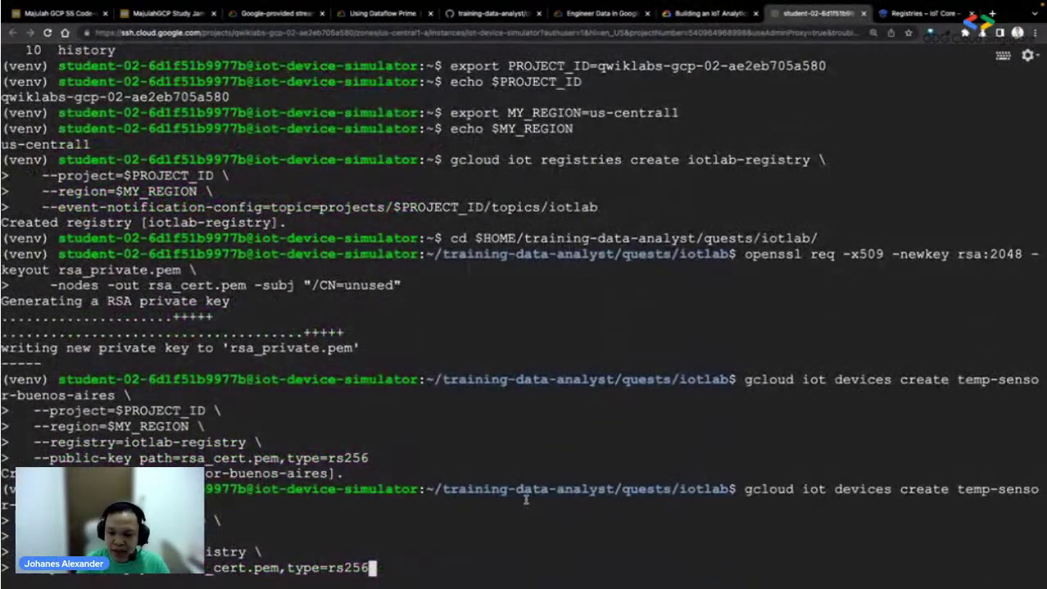
{"action": "key", "text": "Return"}
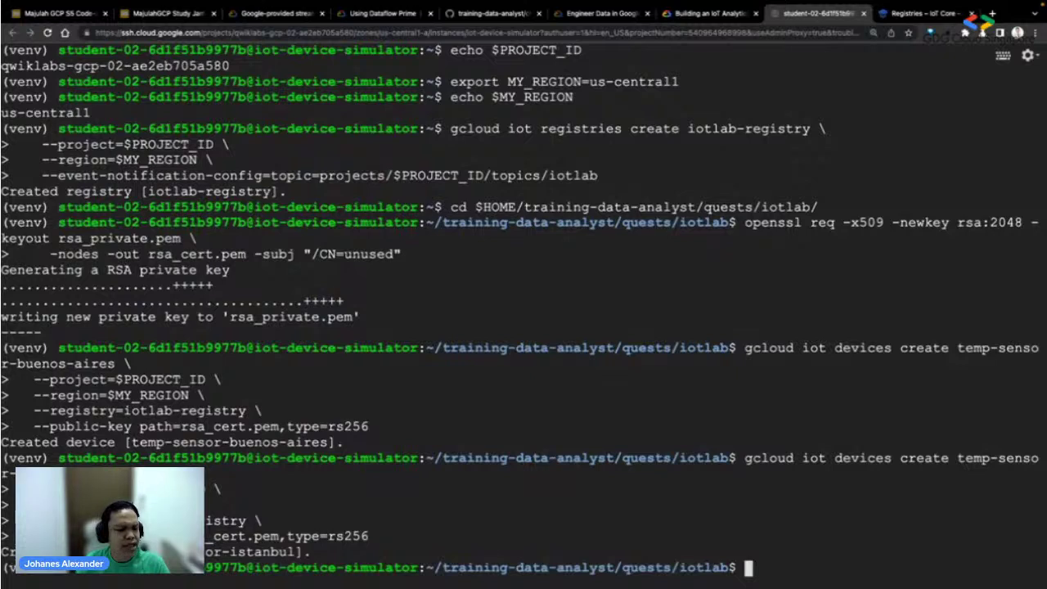
- Clear the SSH terminal and list the command history to review the two device creation commands
{"action": "type", "text": "hisoty"}
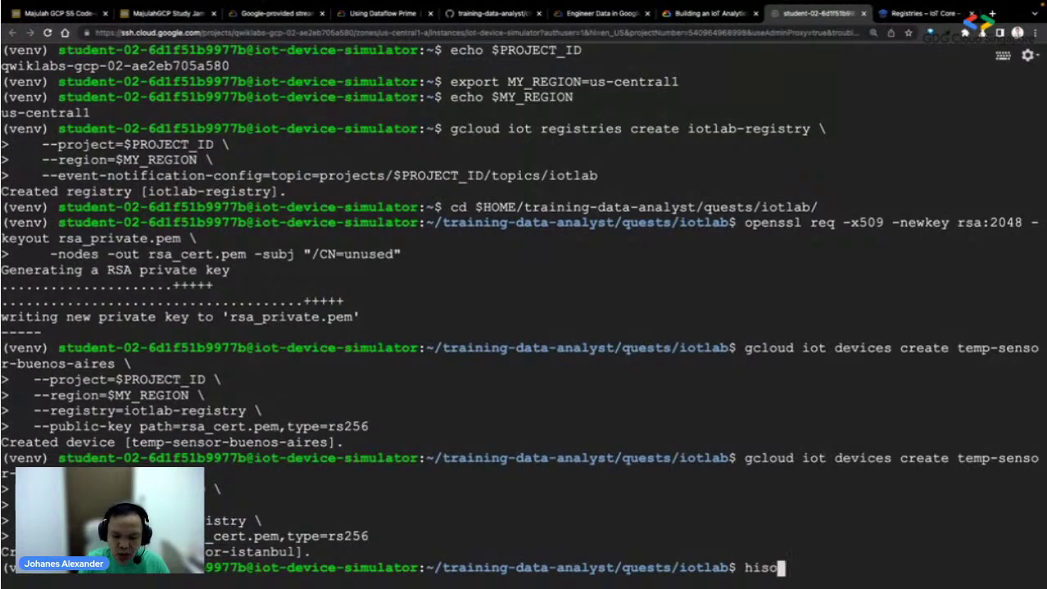
{"action": "key", "text": "BackSpace"}
{"action": "key", "text": "BackSpace"}
{"action": "key", "text": "BackSpace"}
{"action": "key", "text": "BackSpace"}
{"action": "key", "text": "BackSpace"}
{"action": "key", "text": "BackSpace"}
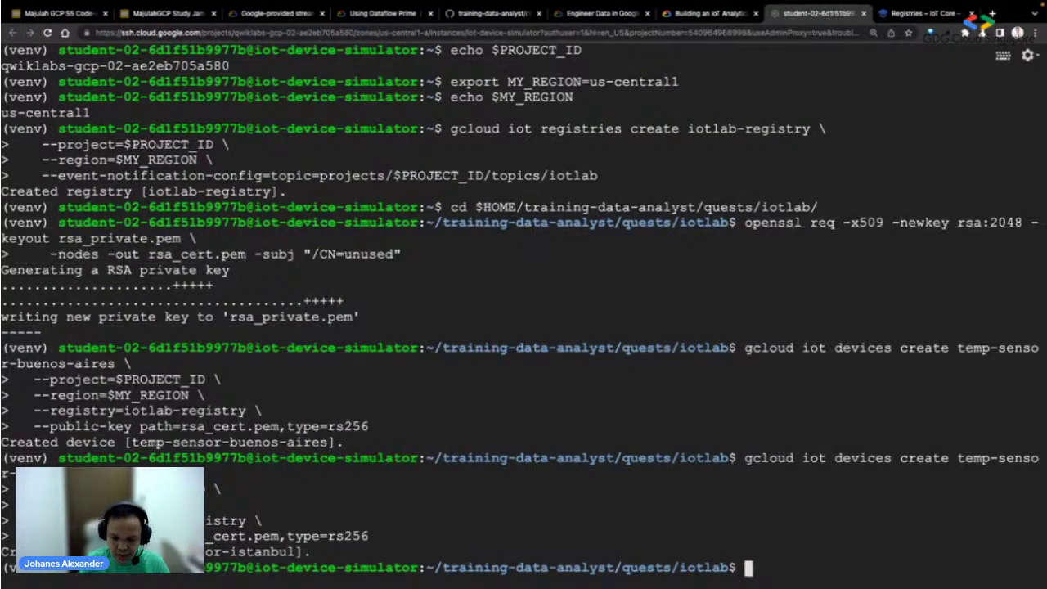
{"action": "type", "text": "clear"}
{"action": "key", "text": "Return"}
{"action": "type", "text": "historty"}
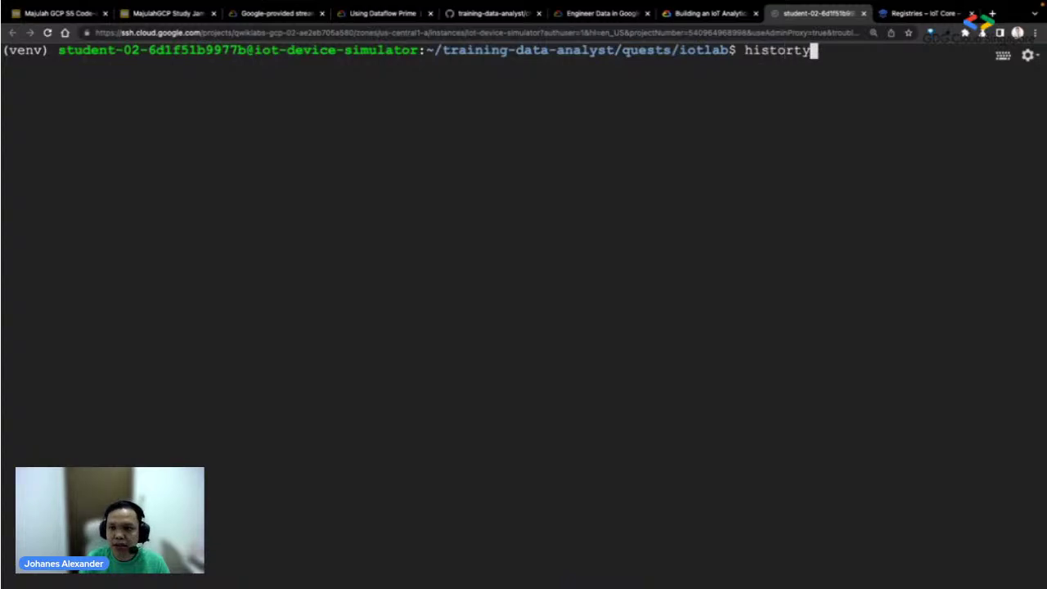
{"action": "key", "text": "BackSpace"}
{"action": "key", "text": "BackSpace"}
{"action": "type", "text": "y"}
{"action": "key", "text": "Return"}
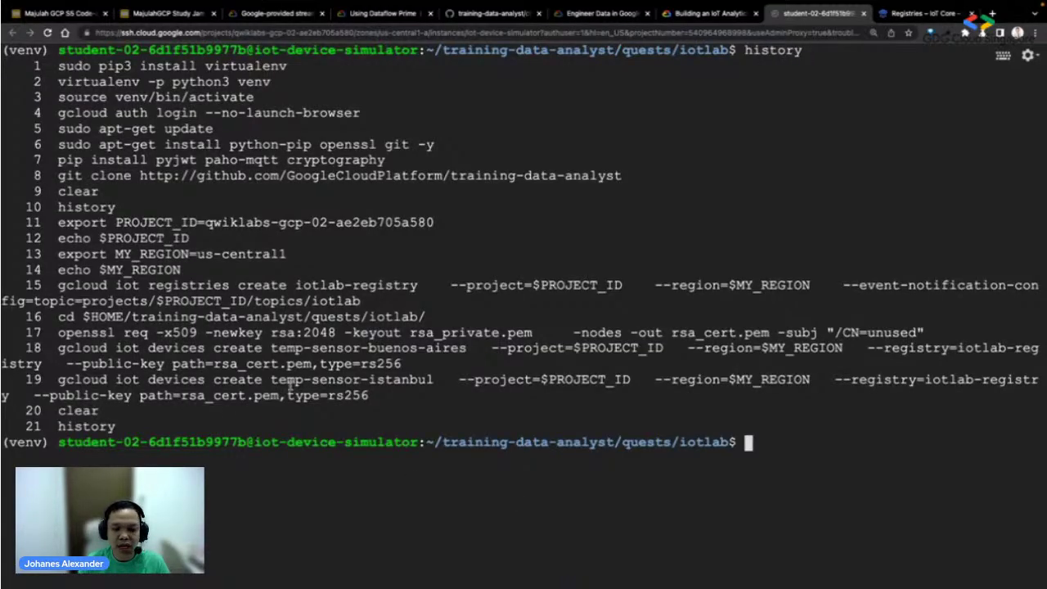
{"action": "double_click", "coordinate": [425, 347]}
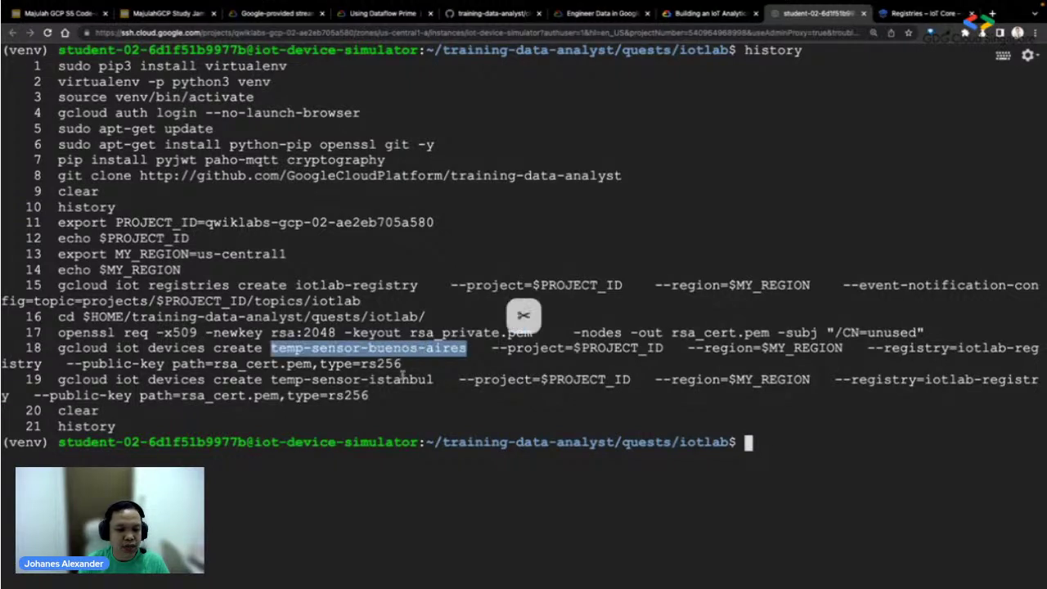
{"action": "double_click", "coordinate": [401, 378]}
- Open iotlab-registry in the Google Cloud console's IoT Core registries and view its list of devices
{"action": "left_click", "coordinate": [902, 14]}
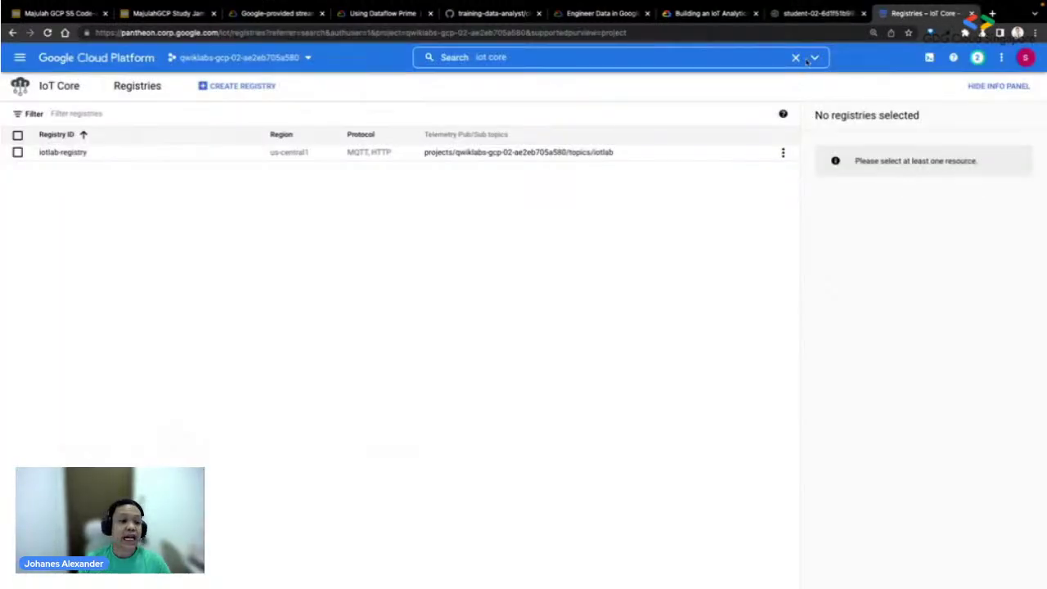
{"action": "left_click", "coordinate": [70, 153]}
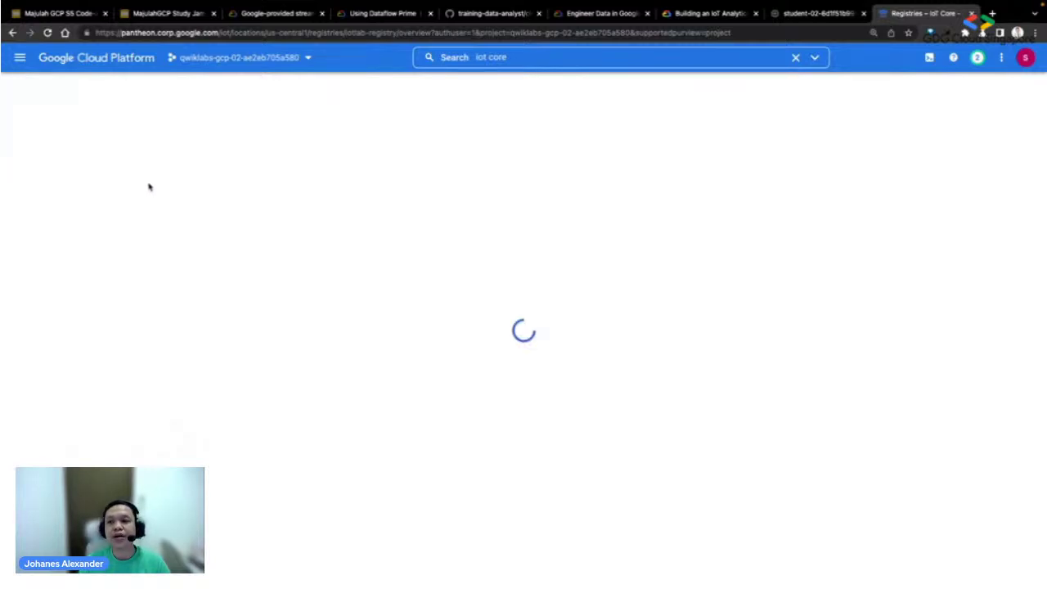
{"action": "left_click", "coordinate": [820, 11]}
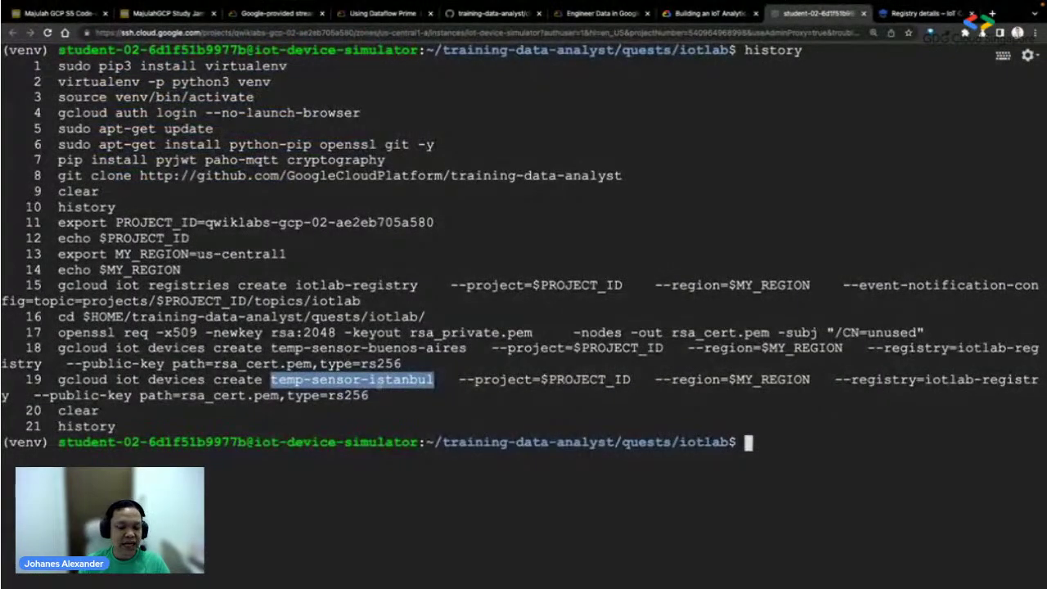
{"action": "left_click", "coordinate": [731, 17]}
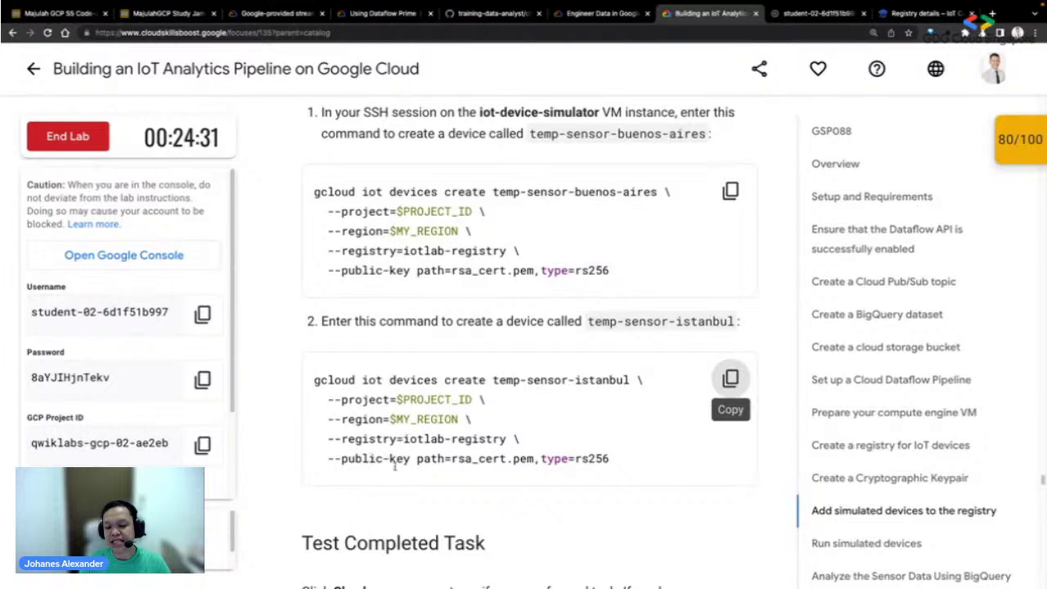
{"action": "left_click", "coordinate": [929, 12]}
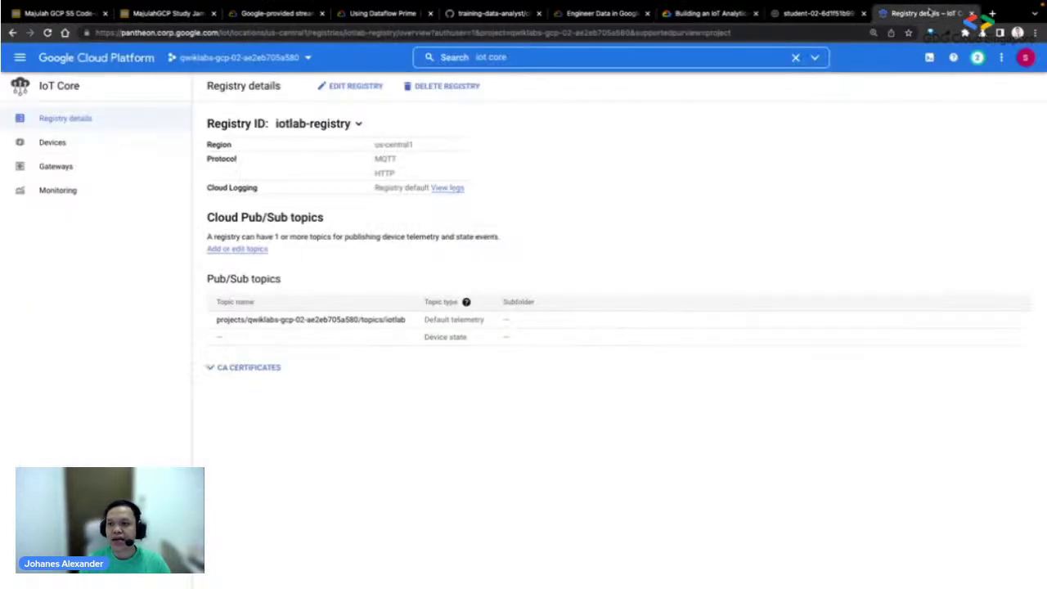
{"action": "left_click", "coordinate": [45, 143]}
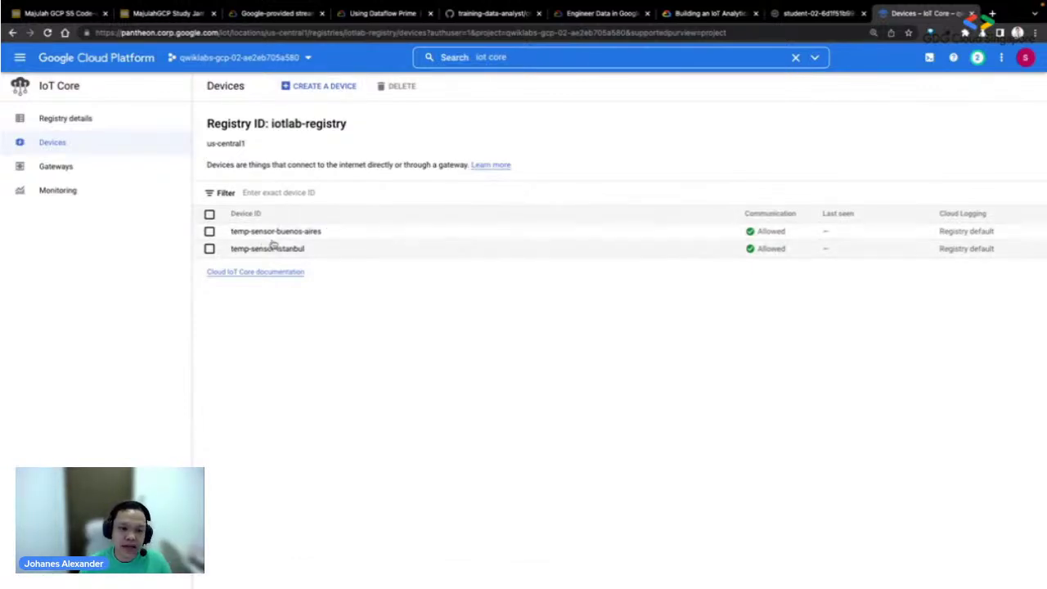
- Return to the lab instructions, check the progress of Add Simulated Devices to the Registry, and go to the Run simulated devices section
{"action": "left_click", "coordinate": [707, 13]}
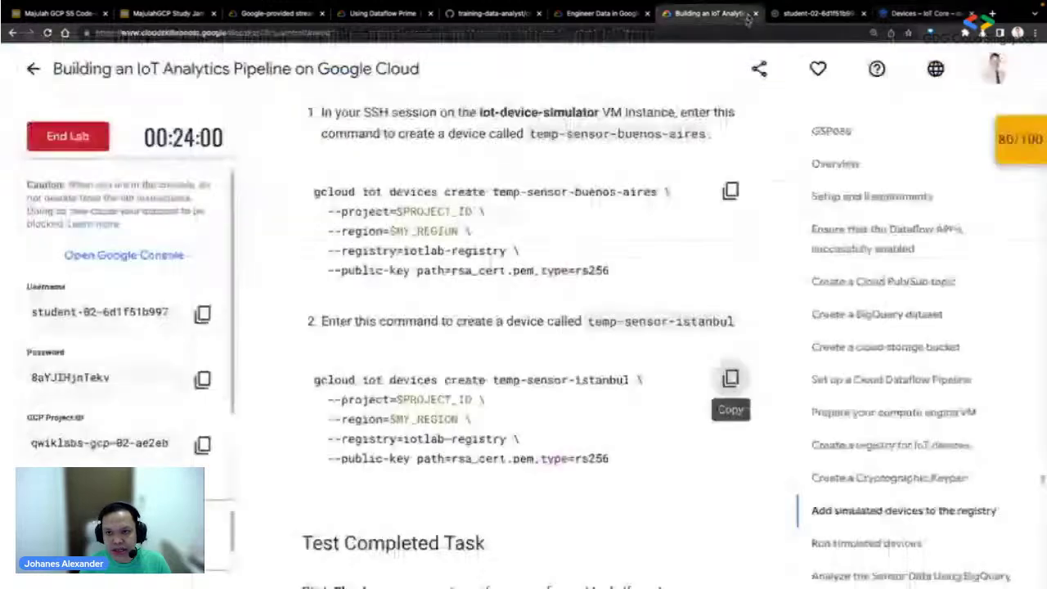
{"action": "scroll", "coordinate": [567, 233], "scroll_direction": "down", "scroll_amount": 3}
{"action": "left_click", "coordinate": [480, 507]}
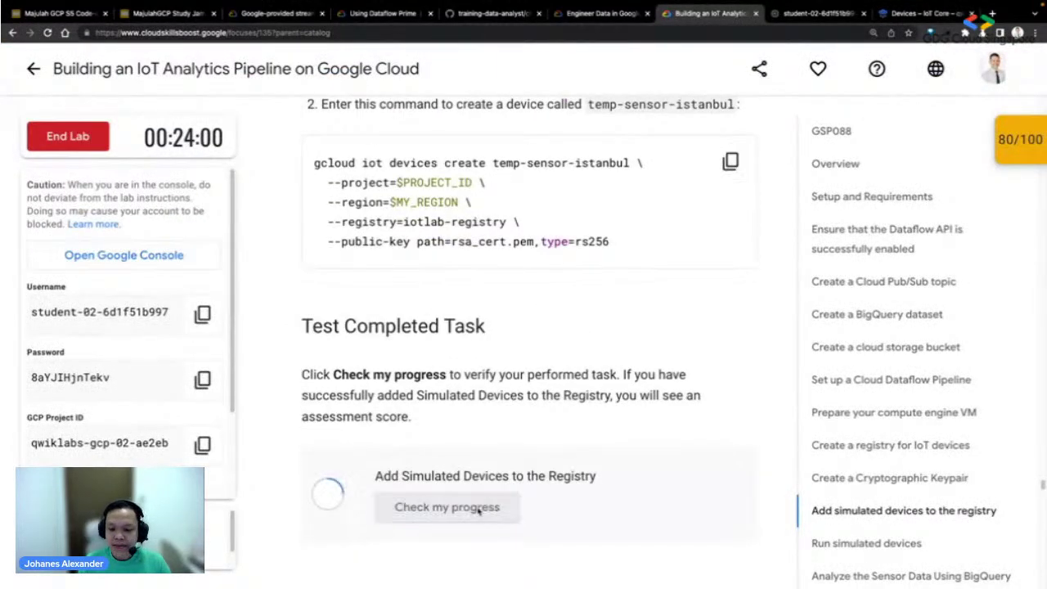
{"action": "scroll", "coordinate": [567, 386], "scroll_direction": "down", "scroll_amount": 1}
{"action": "scroll", "coordinate": [619, 317], "scroll_direction": "down", "scroll_amount": 2}
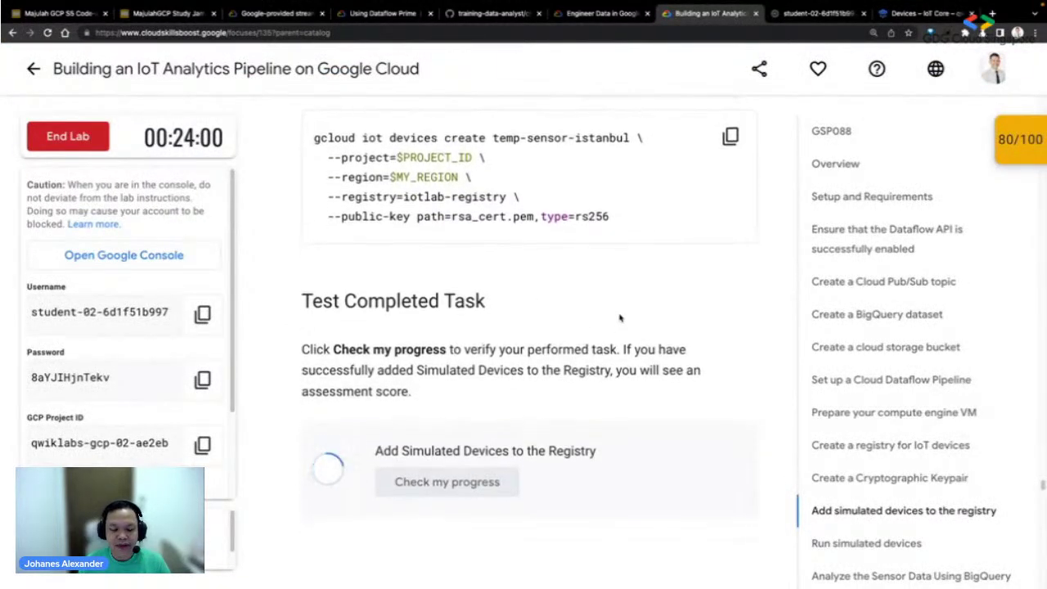
{"action": "scroll", "coordinate": [619, 317], "scroll_direction": "down", "scroll_amount": 5}
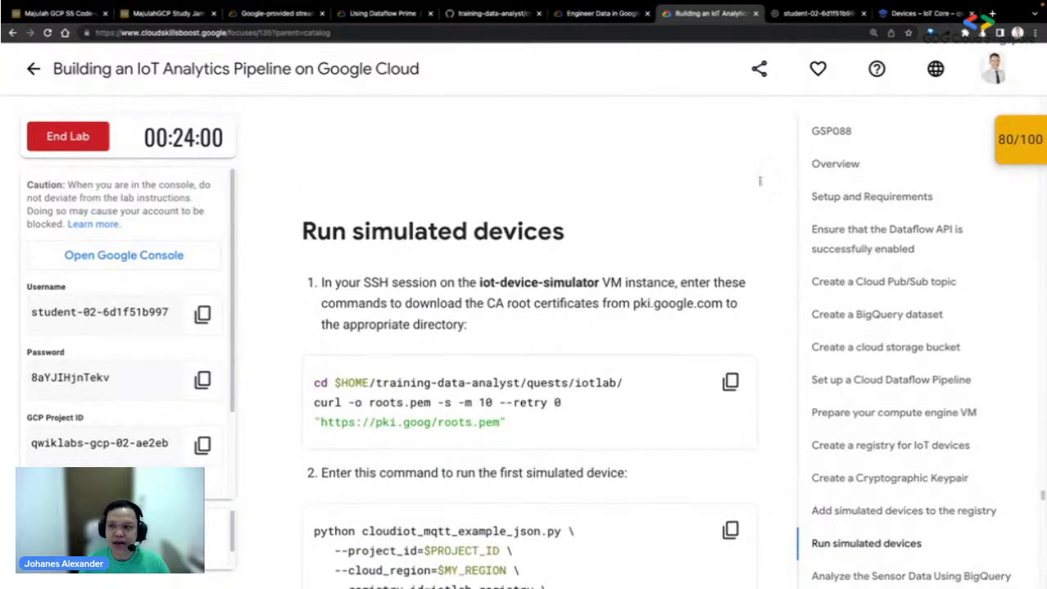
- Search the Google Cloud console for dataflow, open the iotlabflow job, and review its job graph, labels and pipeline options
{"action": "left_click", "coordinate": [916, 16]}
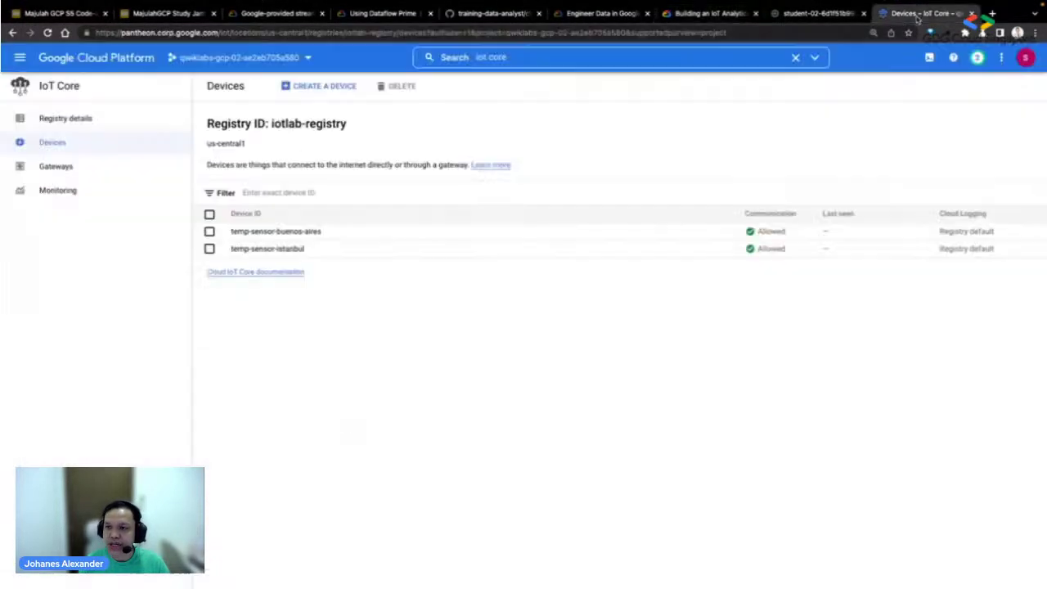
{"action": "double_click", "coordinate": [529, 59]}
{"action": "triple_click", "coordinate": [530, 58]}
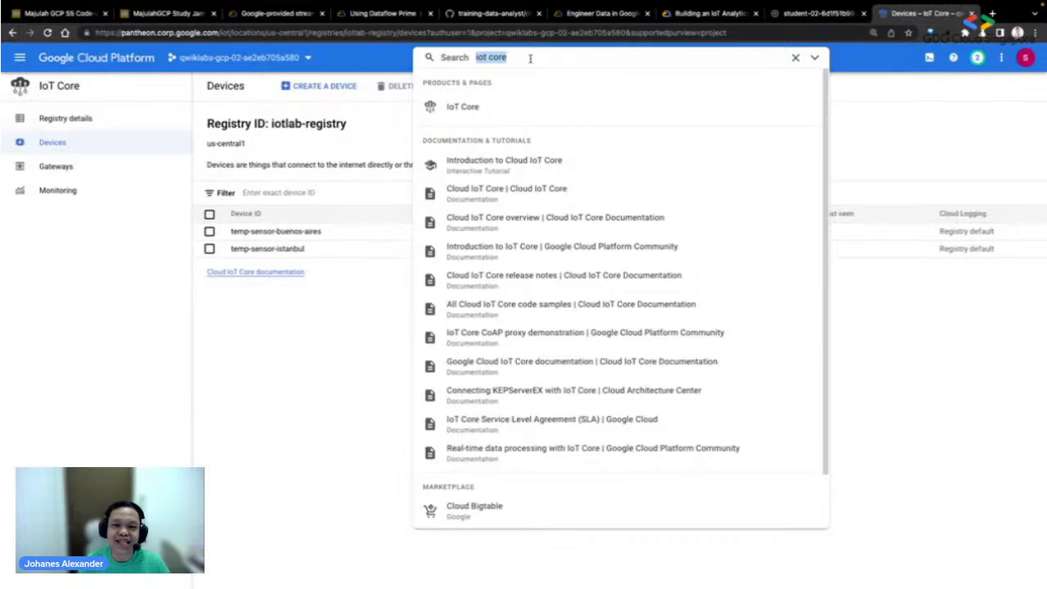
{"action": "type", "text": "da"}
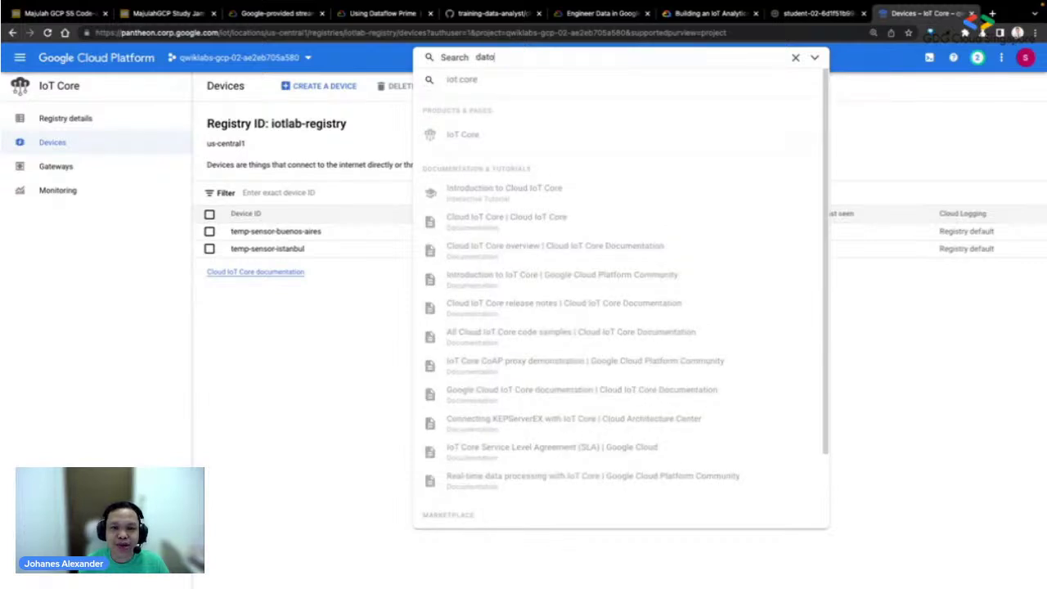
{"action": "type", "text": "taflow"}
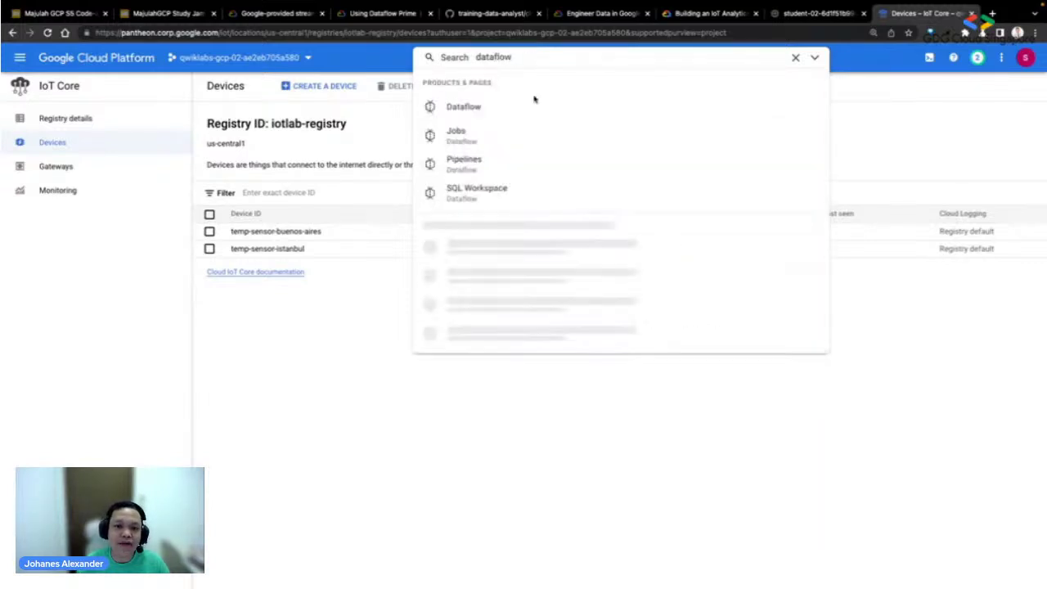
{"action": "left_click", "coordinate": [533, 101]}
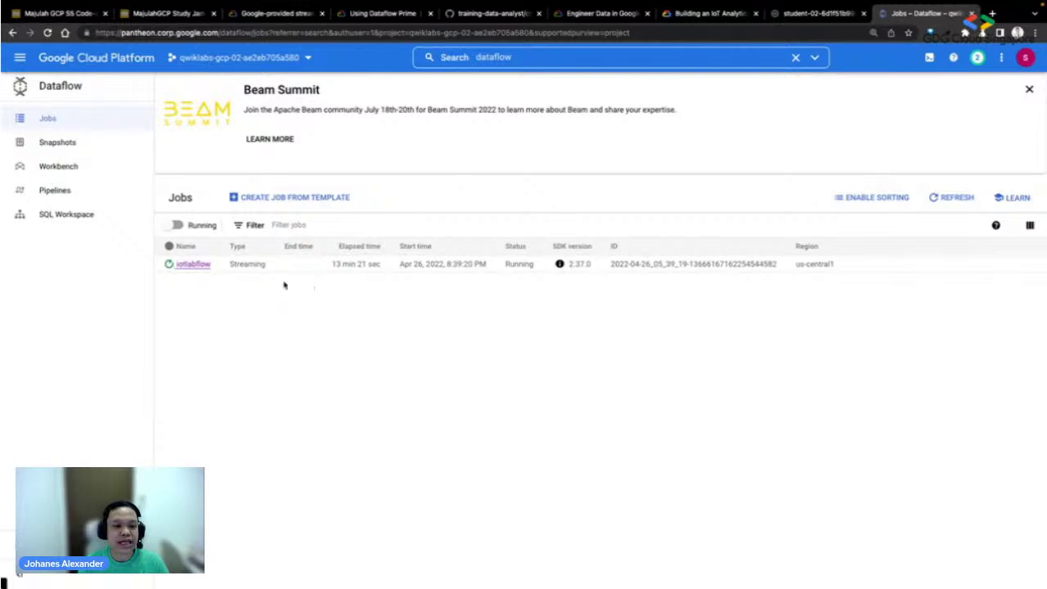
{"action": "left_click", "coordinate": [236, 261]}
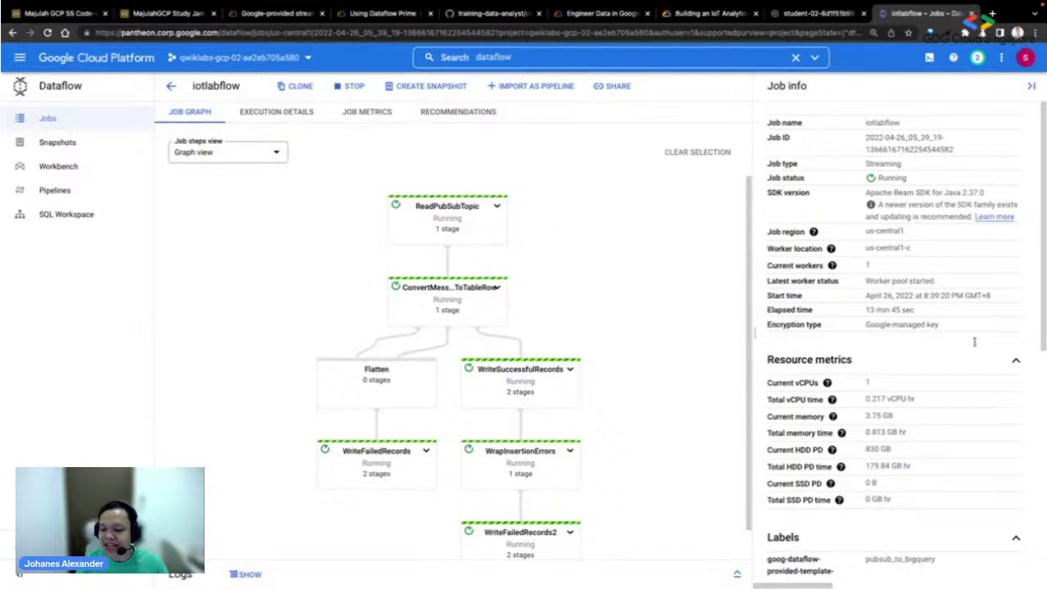
{"action": "scroll", "coordinate": [972, 343], "scroll_direction": "down", "scroll_amount": 5}
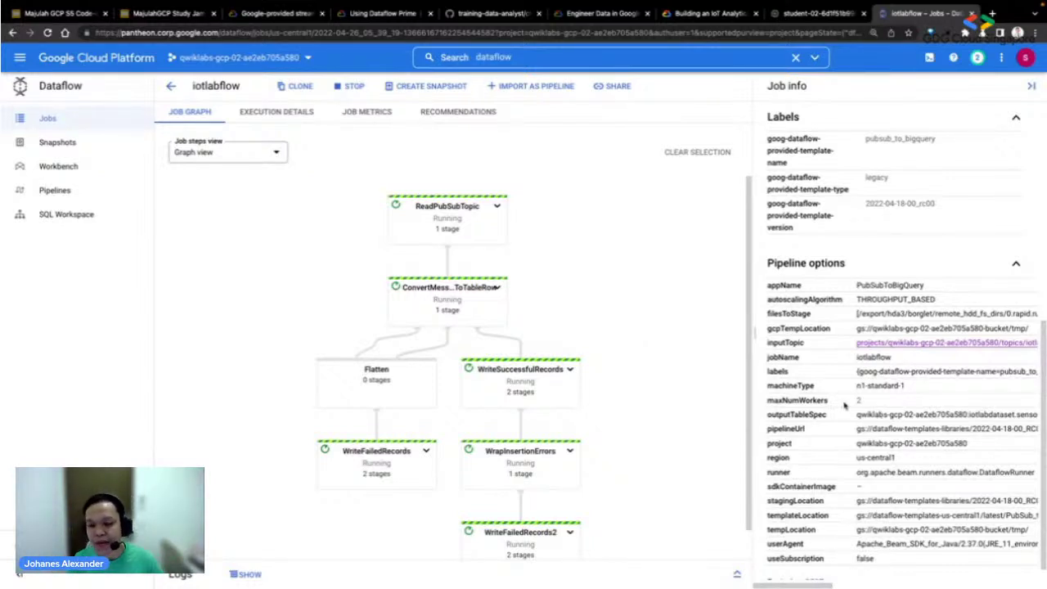
- Return to the lab instructions and copy the step 1 commands that download the CA root certificates
{"action": "left_click", "coordinate": [814, 14]}
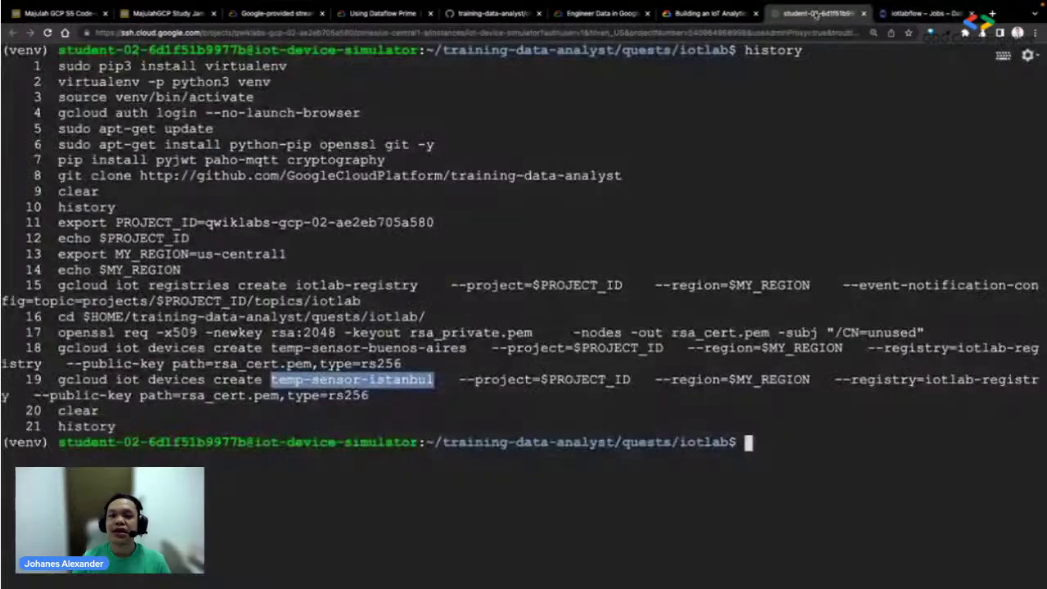
{"action": "left_click", "coordinate": [728, 16]}
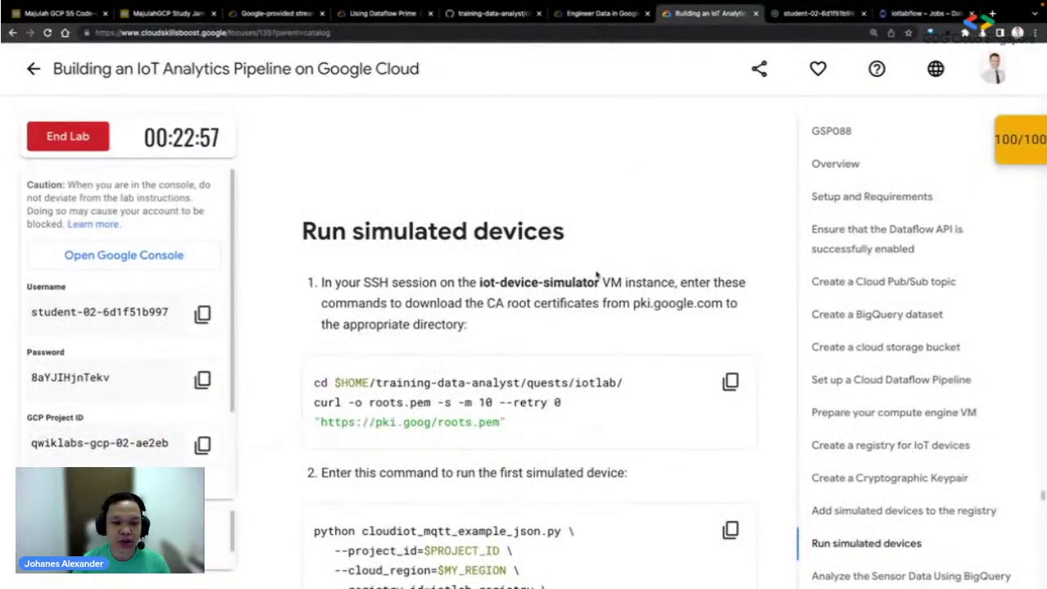
{"action": "scroll", "coordinate": [597, 276], "scroll_direction": "down", "scroll_amount": 1}
{"action": "scroll", "coordinate": [598, 277], "scroll_direction": "down", "scroll_amount": 2}
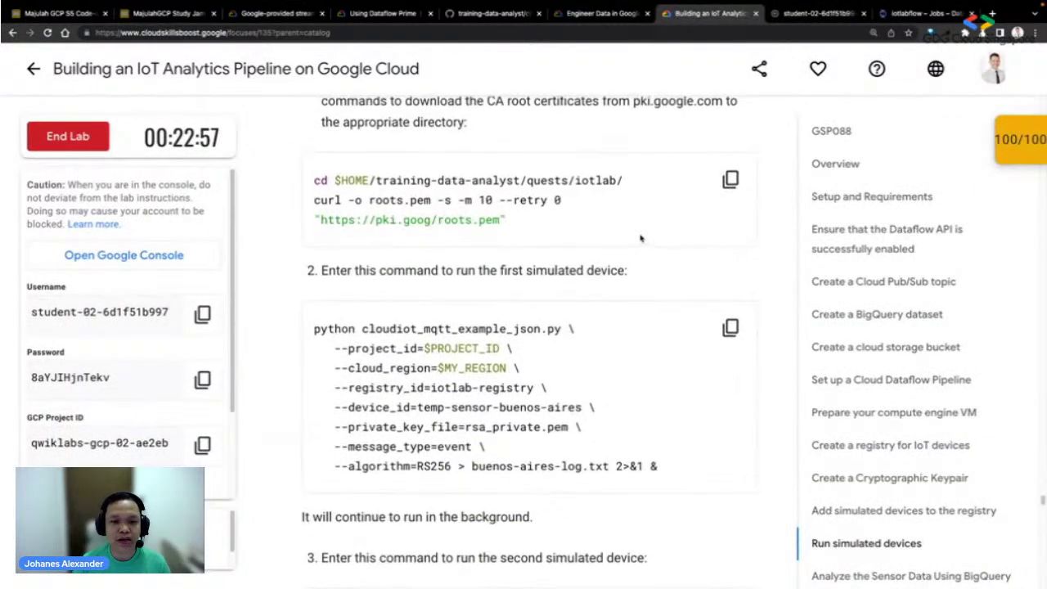
{"action": "scroll", "coordinate": [641, 237], "scroll_direction": "up", "scroll_amount": 1}
{"action": "scroll", "coordinate": [646, 242], "scroll_direction": "up", "scroll_amount": 1}
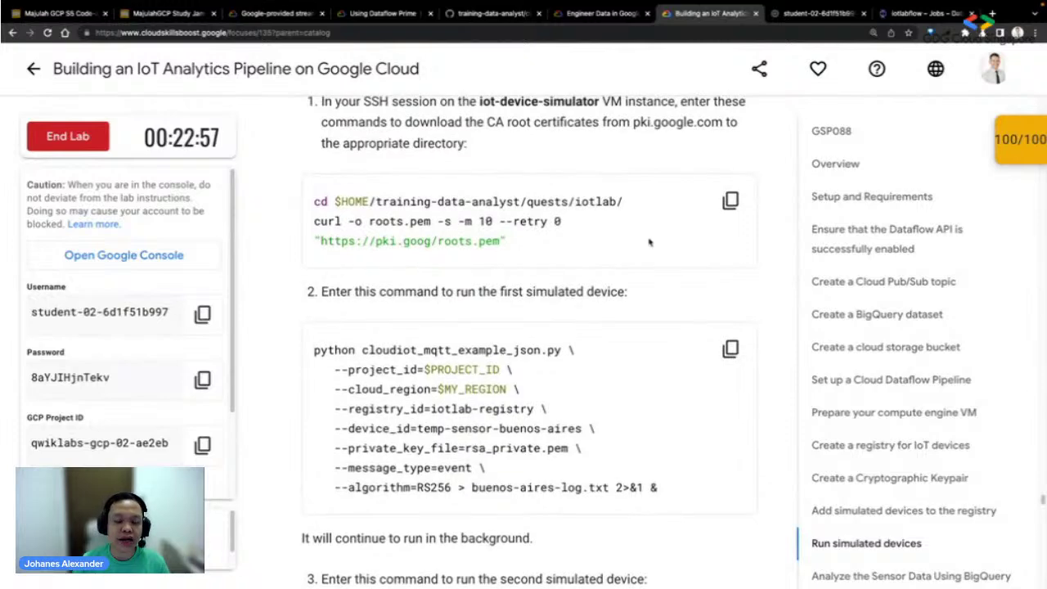
{"action": "scroll", "coordinate": [643, 243], "scroll_direction": "up", "scroll_amount": 1}
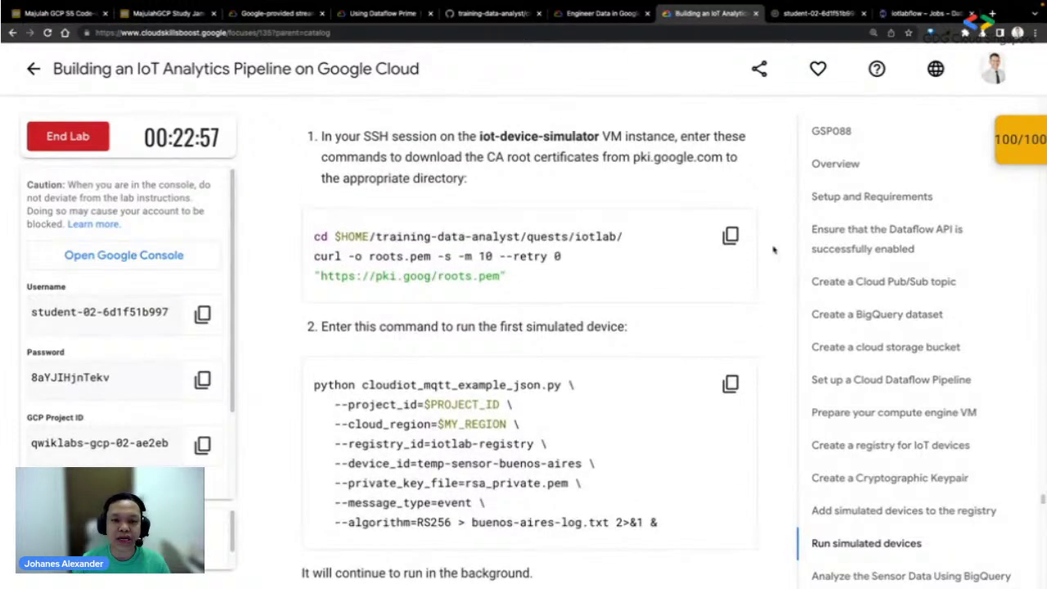
{"action": "left_click", "coordinate": [730, 236]}
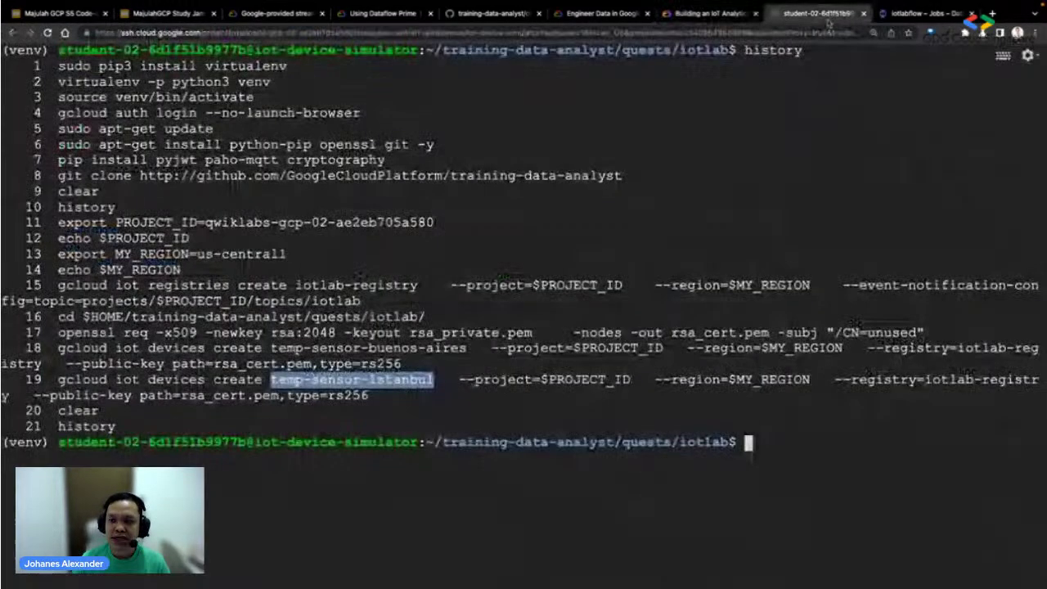
- Clear the SSH terminal and run the copied commands to download roots.pem into the iotlab directory
{"action": "left_click", "coordinate": [822, 14]}
{"action": "type", "text": "clear"}
{"action": "key", "text": "Return"}
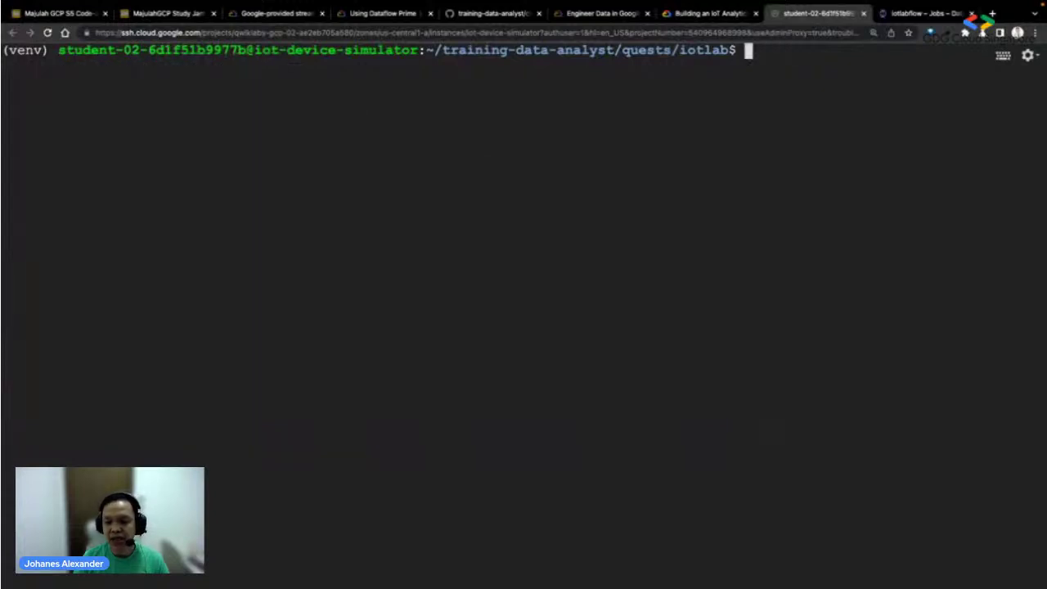
{"action": "key", "text": "ctrl+v"}
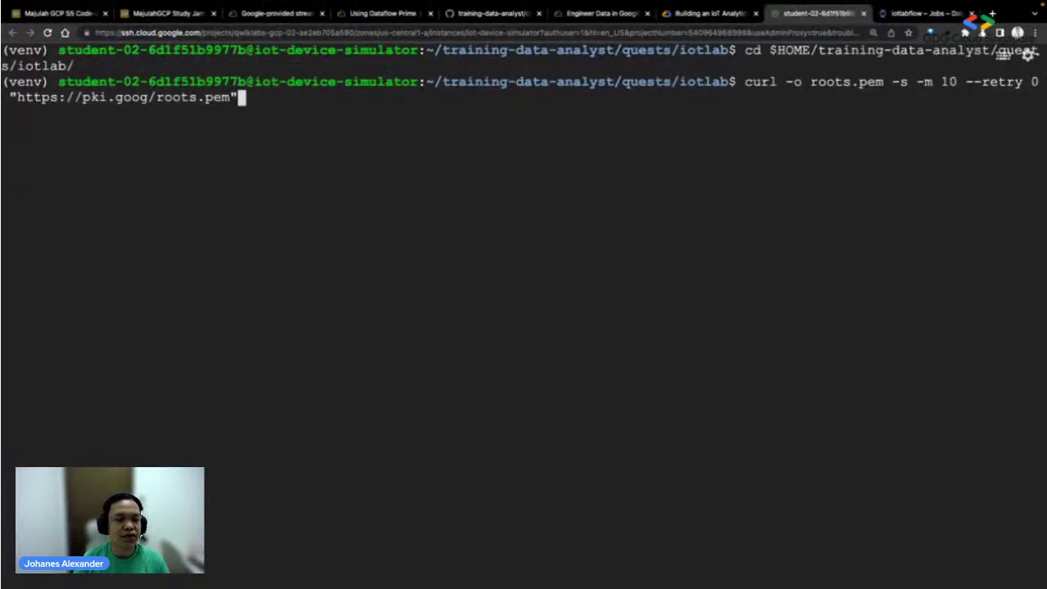
{"action": "key", "text": "Return"}
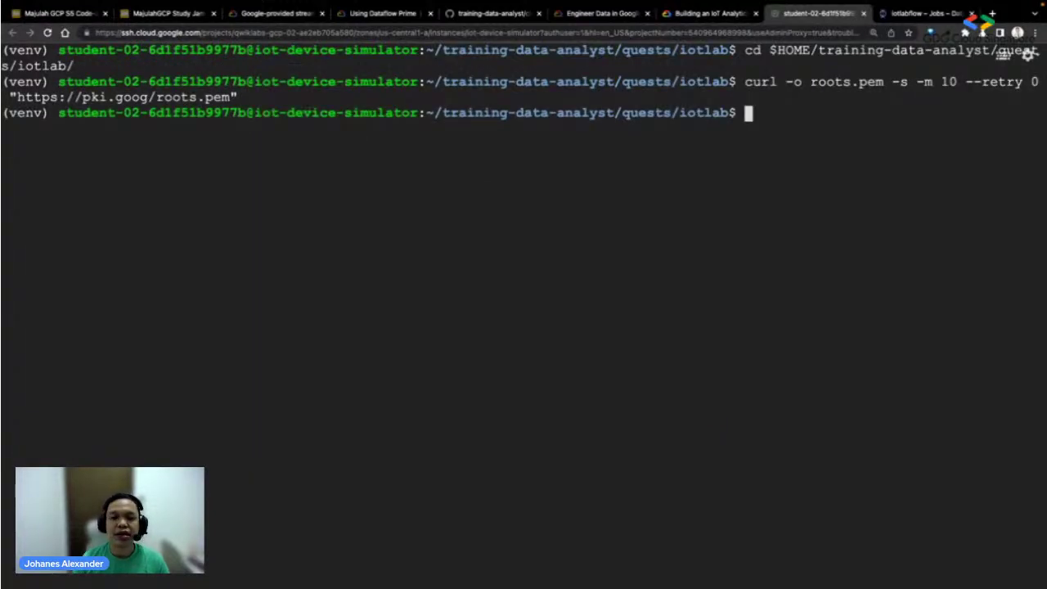
- List the iotlab directory with ls -ltr and check for roots.pem
{"action": "type", "text": "ls -ltr"}
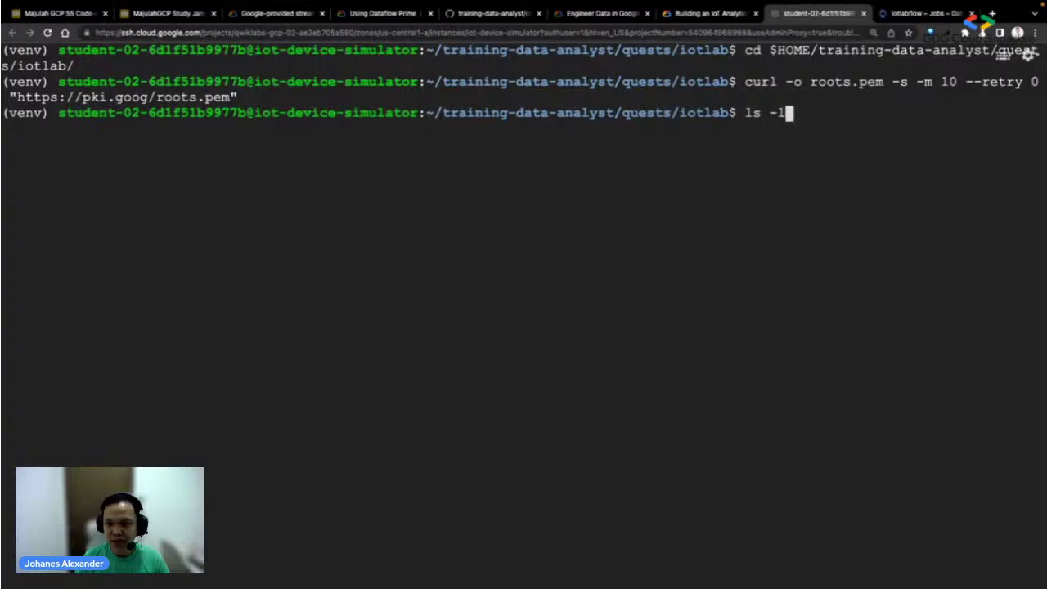
{"action": "key", "text": "Return"}
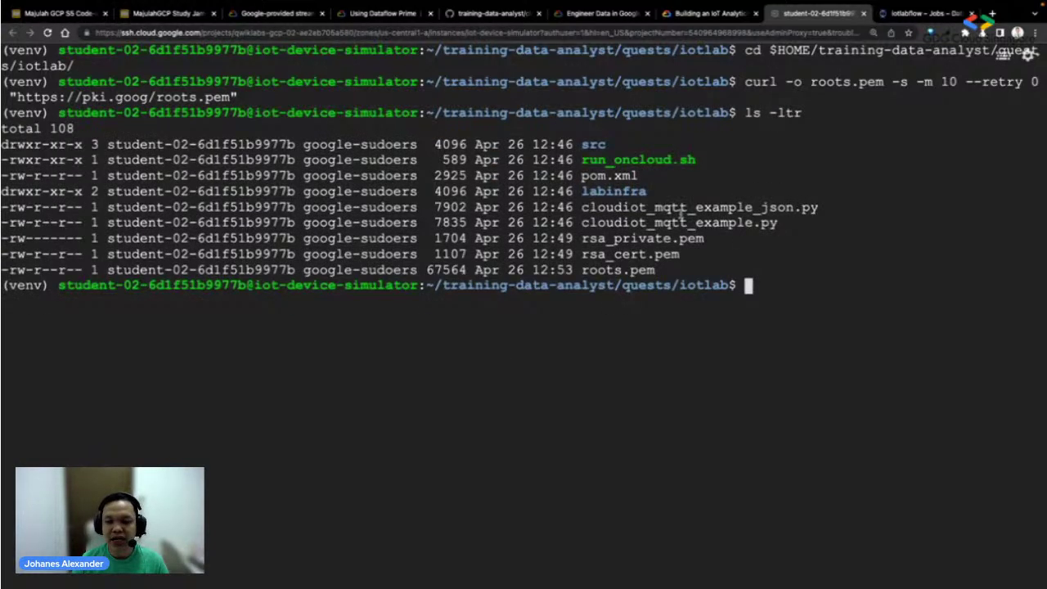
{"action": "left_click_drag", "start_coordinate": [582, 270], "coordinate": [656, 270]}
{"action": "left_click", "coordinate": [782, 170]}
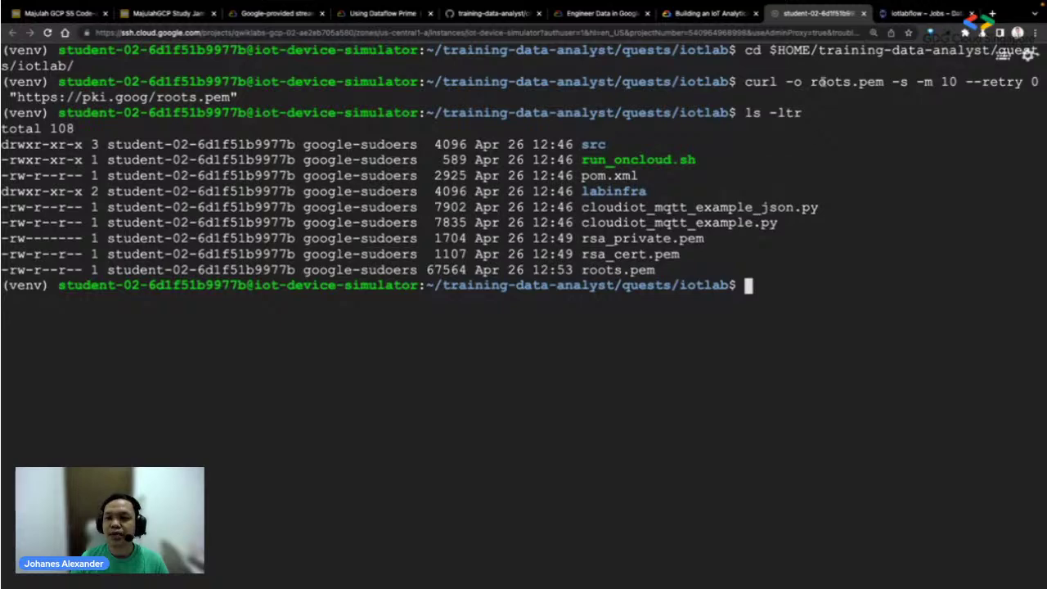
- Find the script named in the lab's step 2 and view cloudiot_mqtt_example_json.py with less in the SSH session, then quit the viewer
{"action": "left_click", "coordinate": [710, 17]}
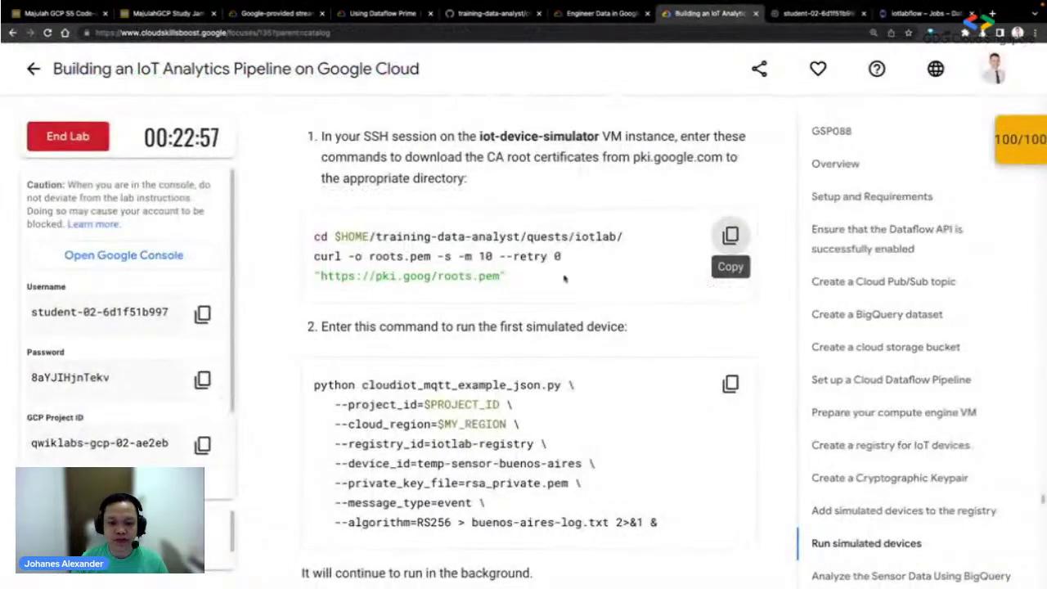
{"action": "scroll", "coordinate": [532, 335], "scroll_direction": "down", "scroll_amount": 3}
{"action": "scroll", "coordinate": [532, 327], "scroll_direction": "down", "scroll_amount": 1}
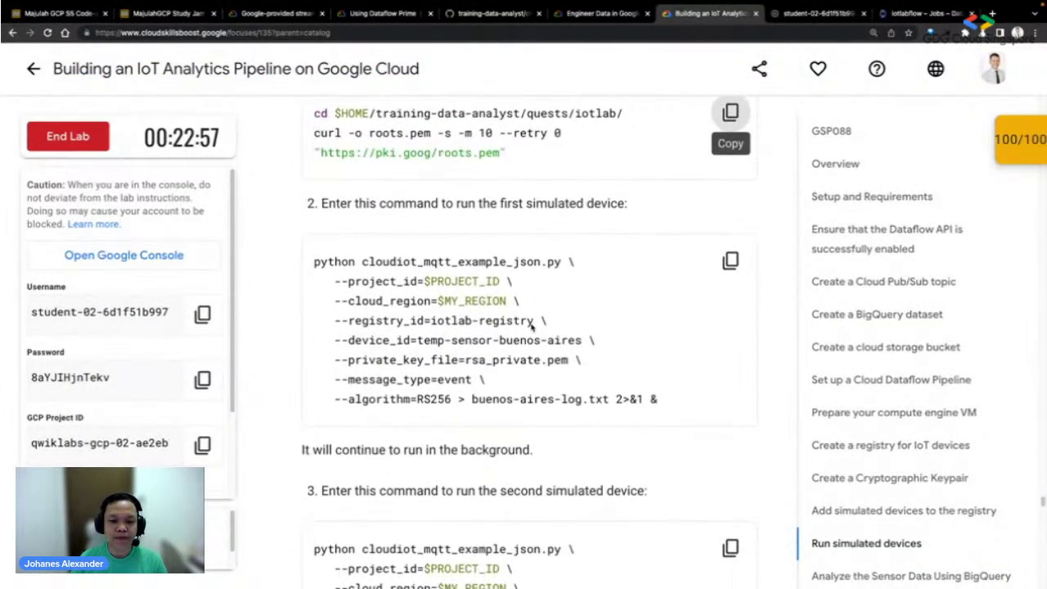
{"action": "left_click_drag", "start_coordinate": [362, 259], "coordinate": [562, 260]}
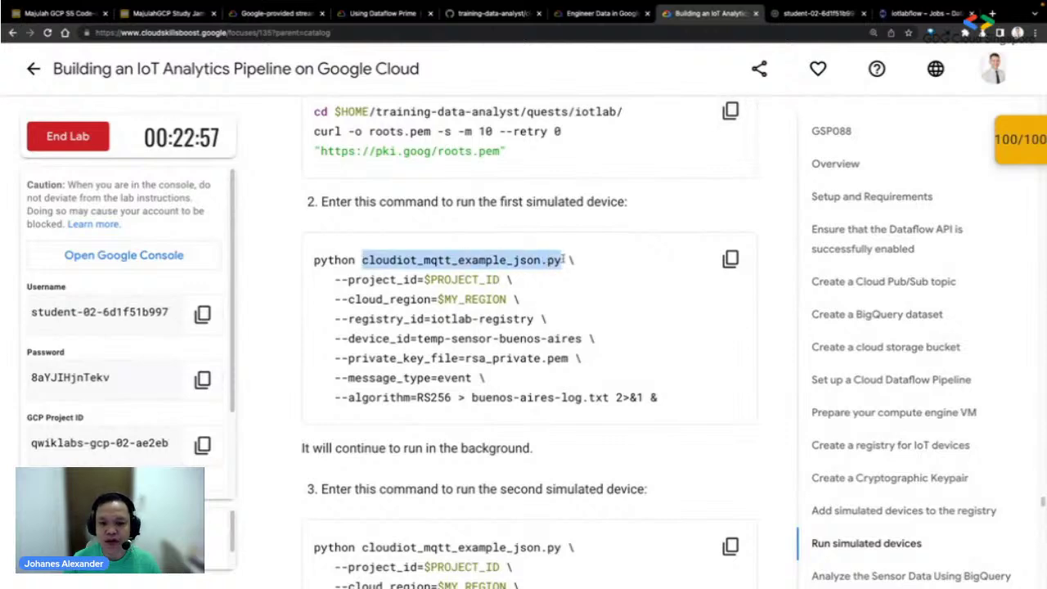
{"action": "left_click", "coordinate": [819, 16]}
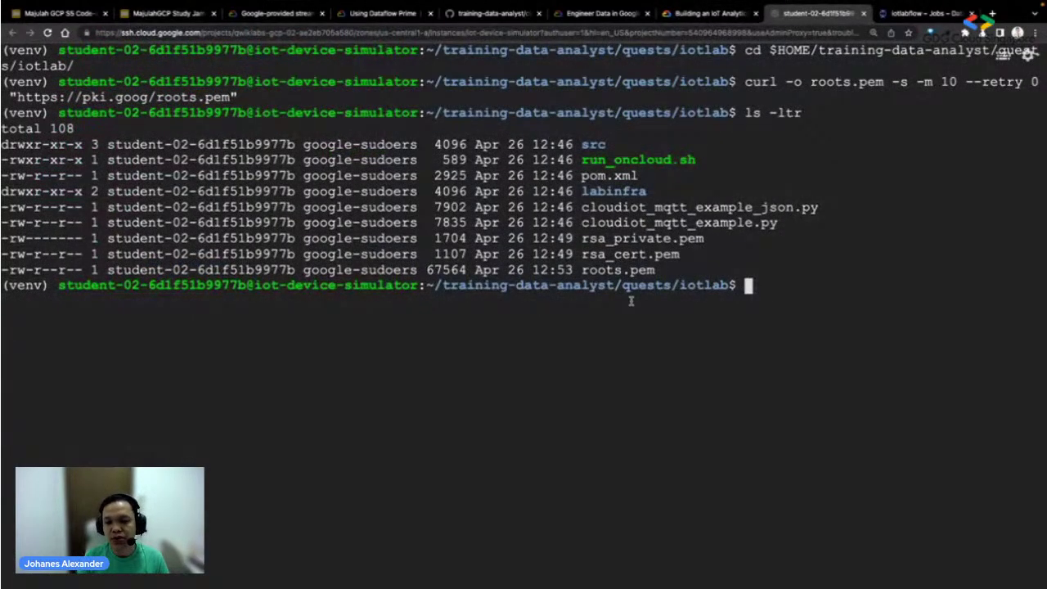
{"action": "type", "text": "less clou"}
{"action": "key", "text": "Tab"}
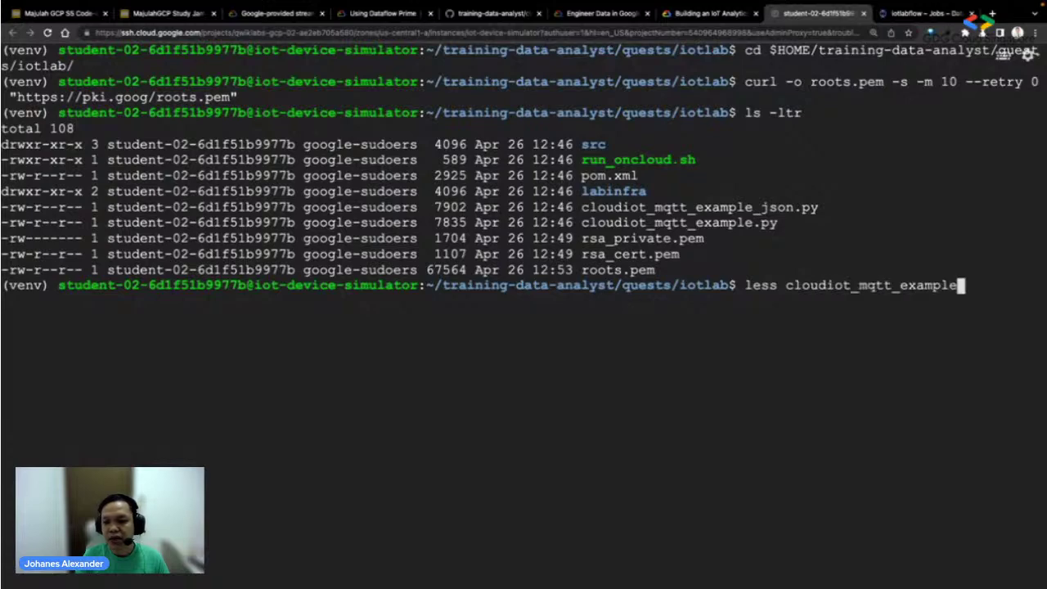
{"action": "type", "text": "_"}
{"action": "key", "text": "Tab"}
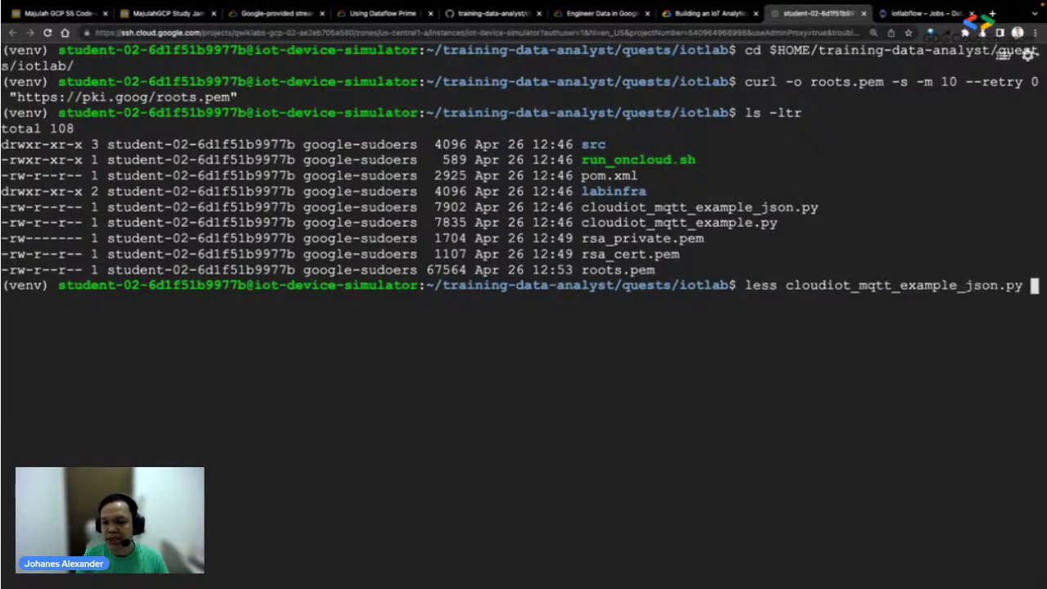
{"action": "key", "text": "Return"}
{"action": "key", "text": "space"}
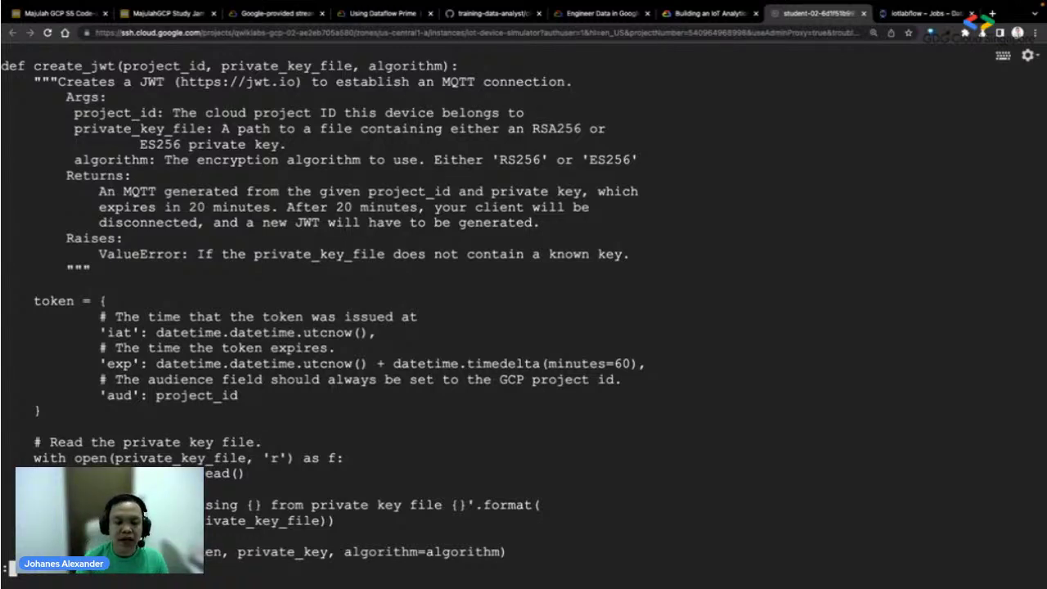
{"action": "key", "text": "q"}
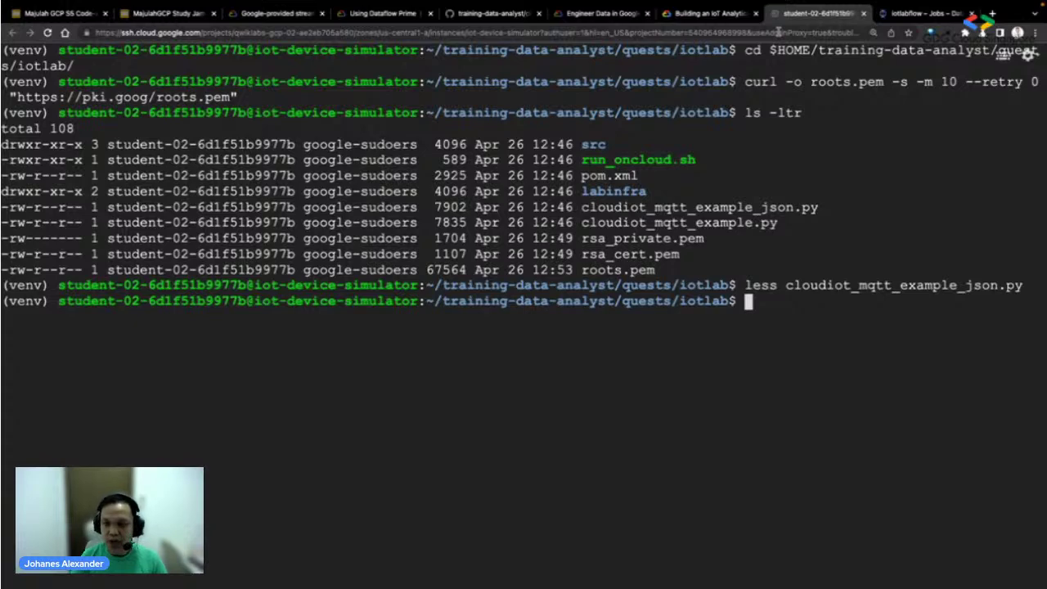
- Copy the lab's step 2 command and run it in the SSH session to start the temp-sensor-buenos-aires device in the background
{"action": "left_click", "coordinate": [708, 15]}
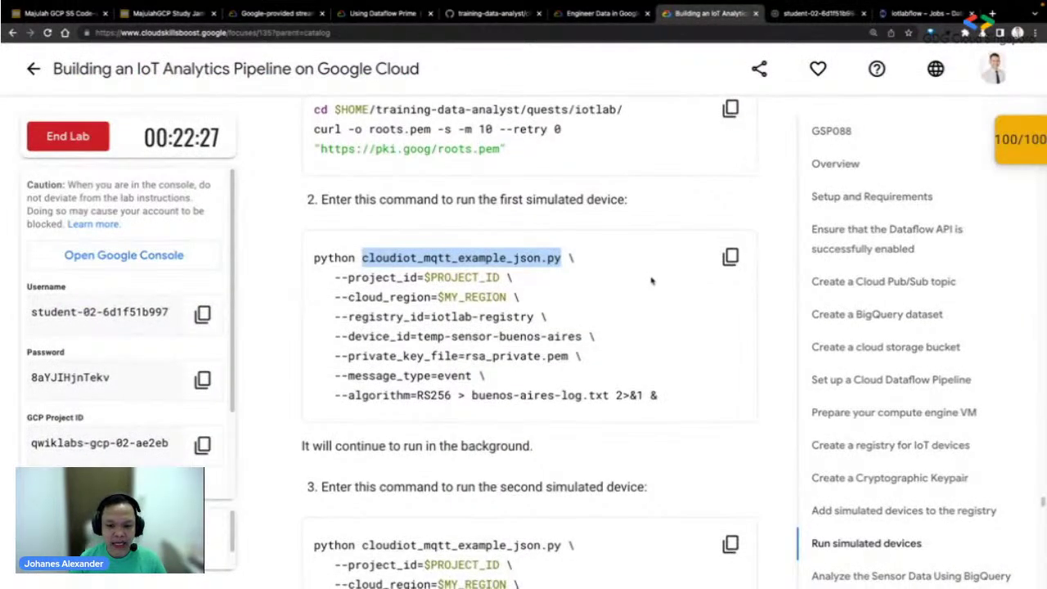
{"action": "left_click", "coordinate": [730, 257]}
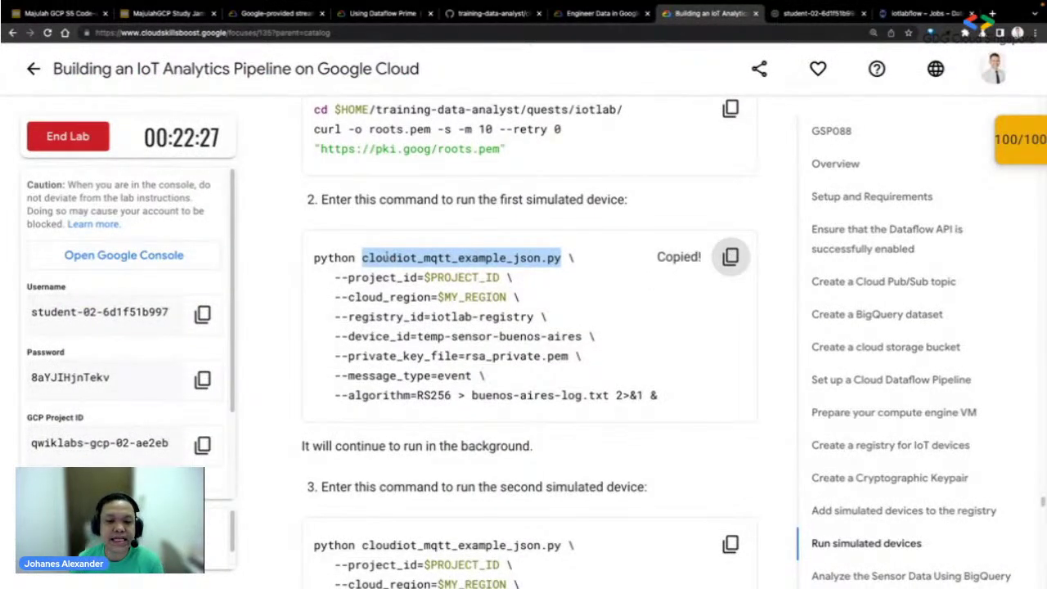
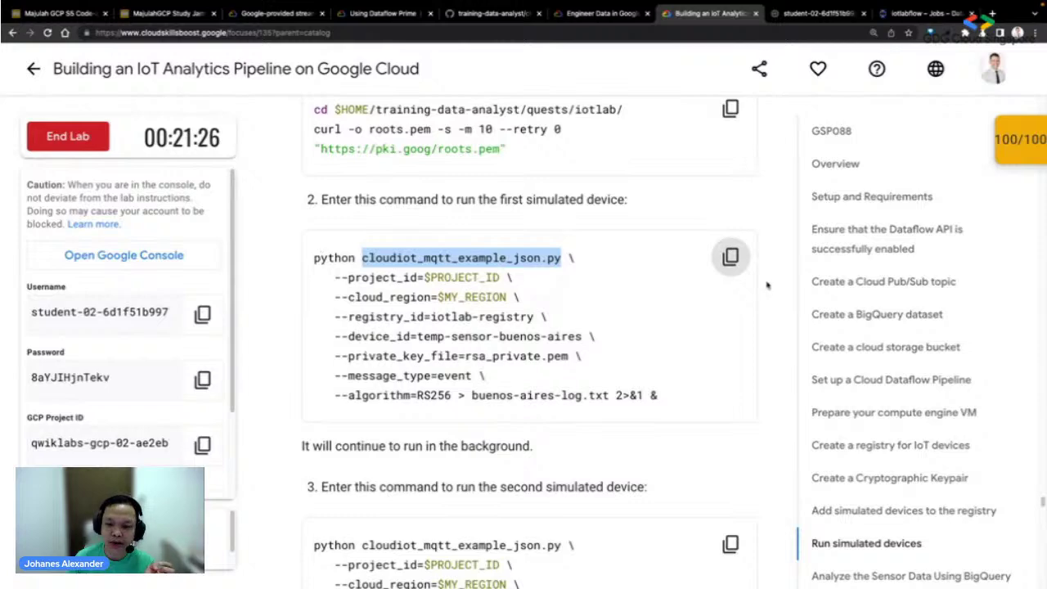
{"action": "left_click", "coordinate": [730, 257]}
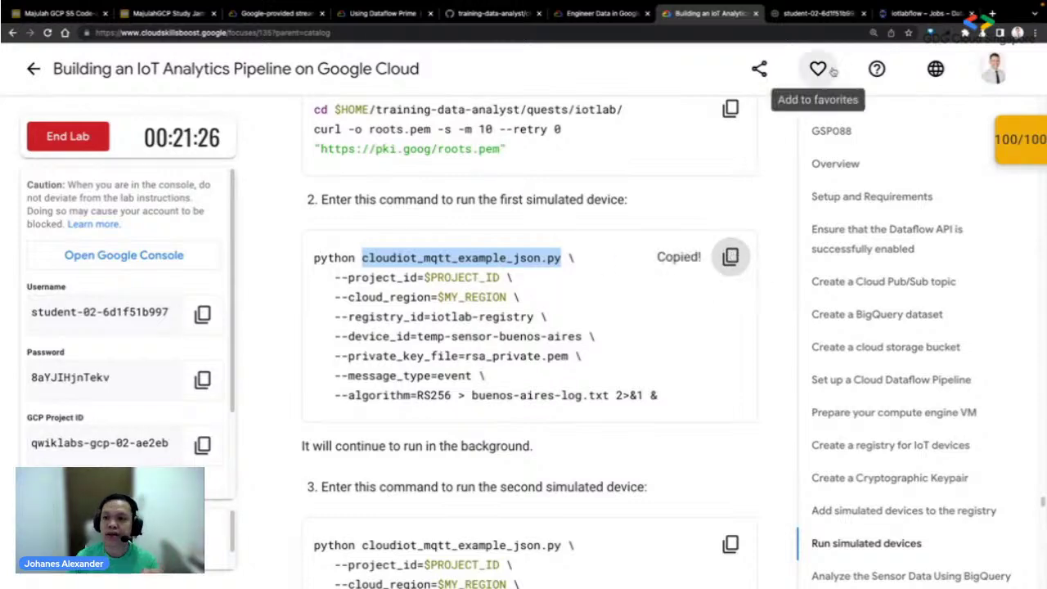
{"action": "left_click", "coordinate": [830, 15]}
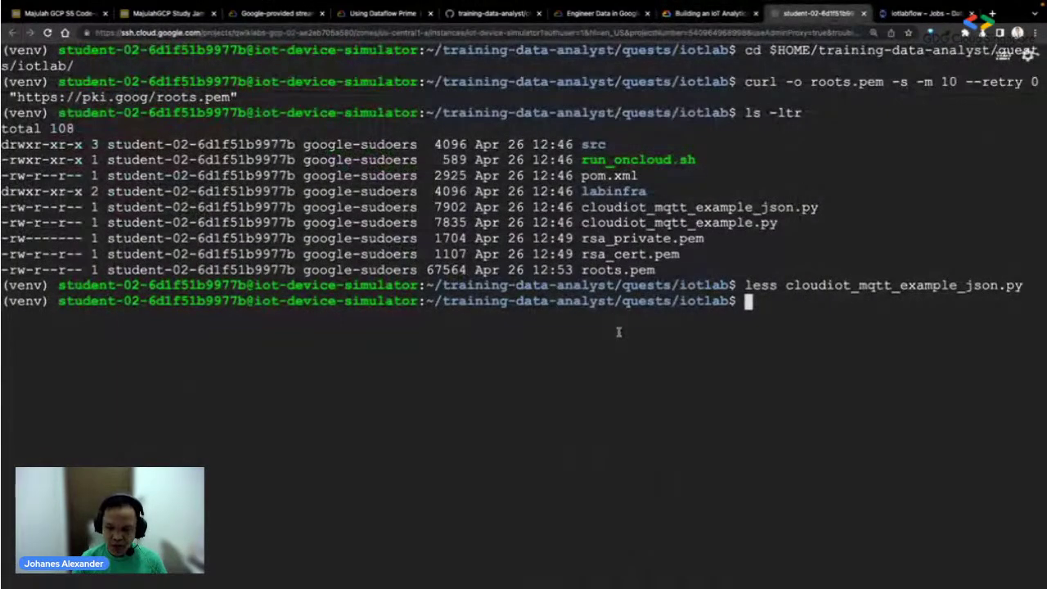
{"action": "key", "text": "ctrl+v"}
{"action": "key", "text": "Return"}
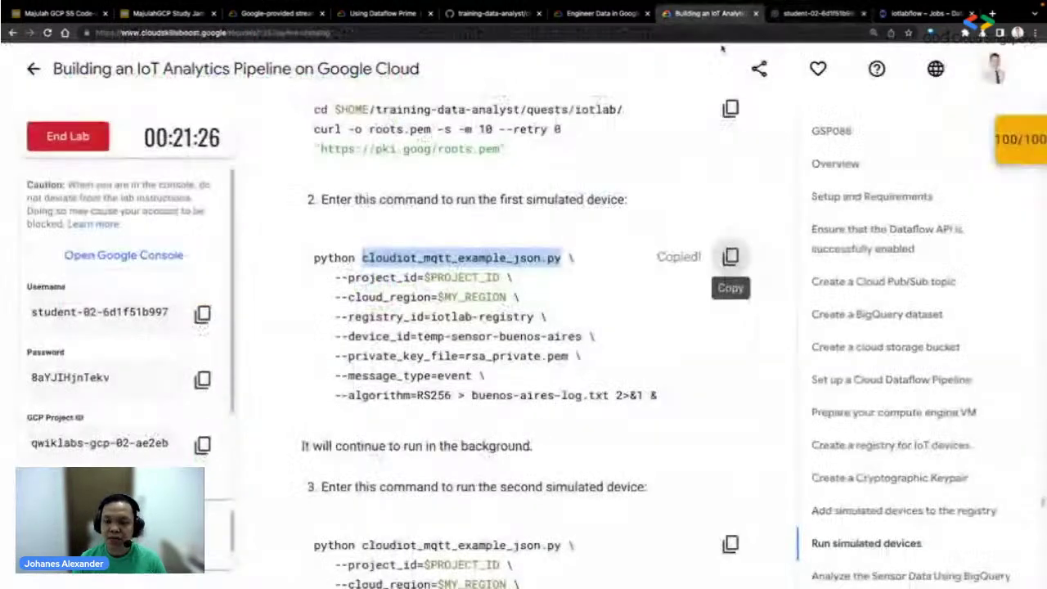
- Copy the lab's step 3 command and run it in the SSH session to start the temp-sensor-istanbul device
{"action": "left_click", "coordinate": [702, 14]}
{"action": "scroll", "coordinate": [692, 340], "scroll_direction": "down", "scroll_amount": 3}
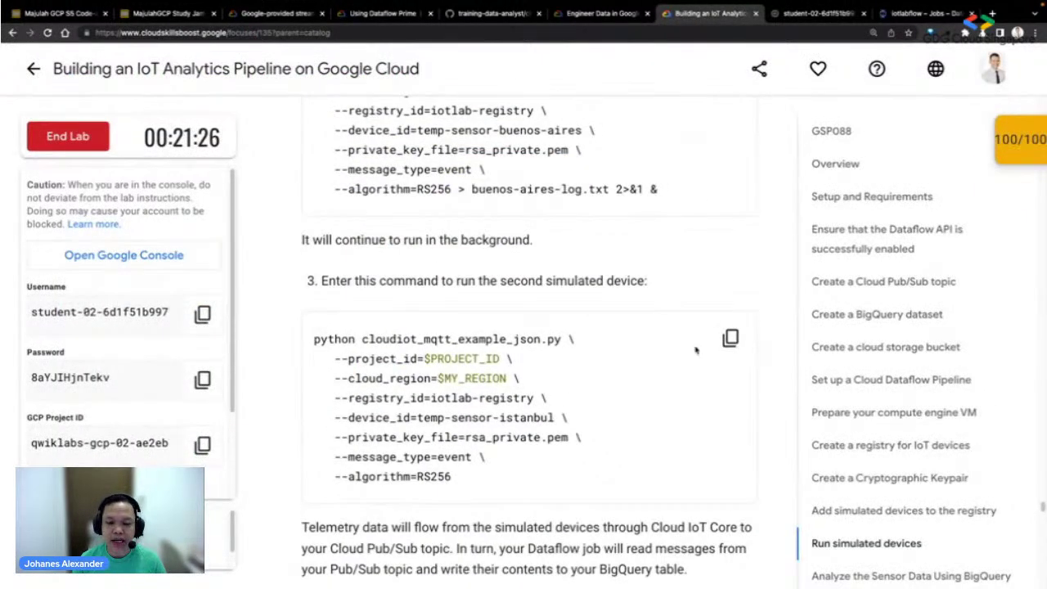
{"action": "left_click", "coordinate": [731, 338]}
{"action": "scroll", "coordinate": [722, 357], "scroll_direction": "down", "scroll_amount": 1}
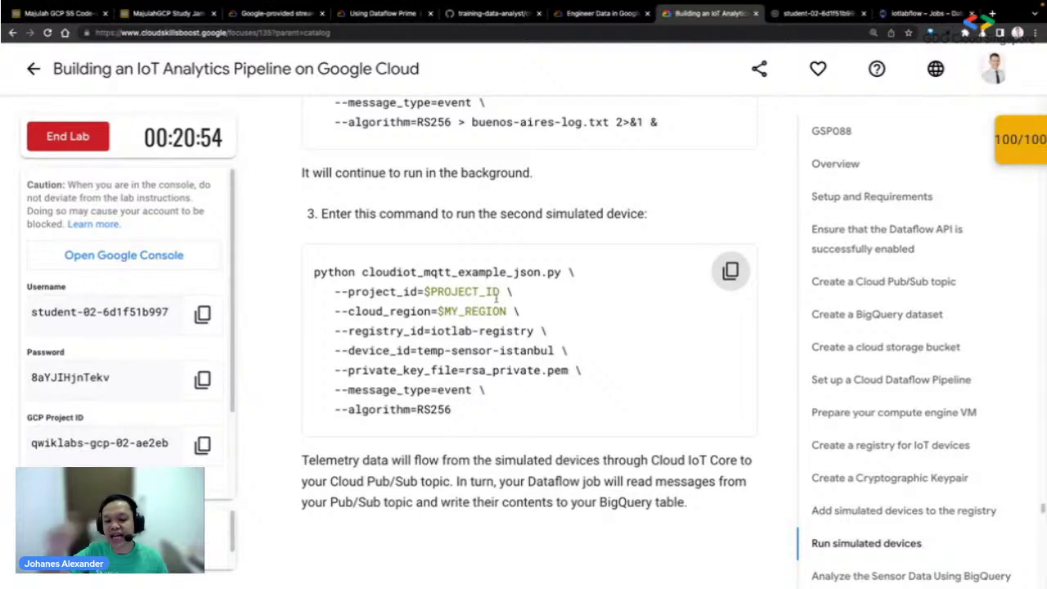
{"action": "left_click", "coordinate": [795, 14]}
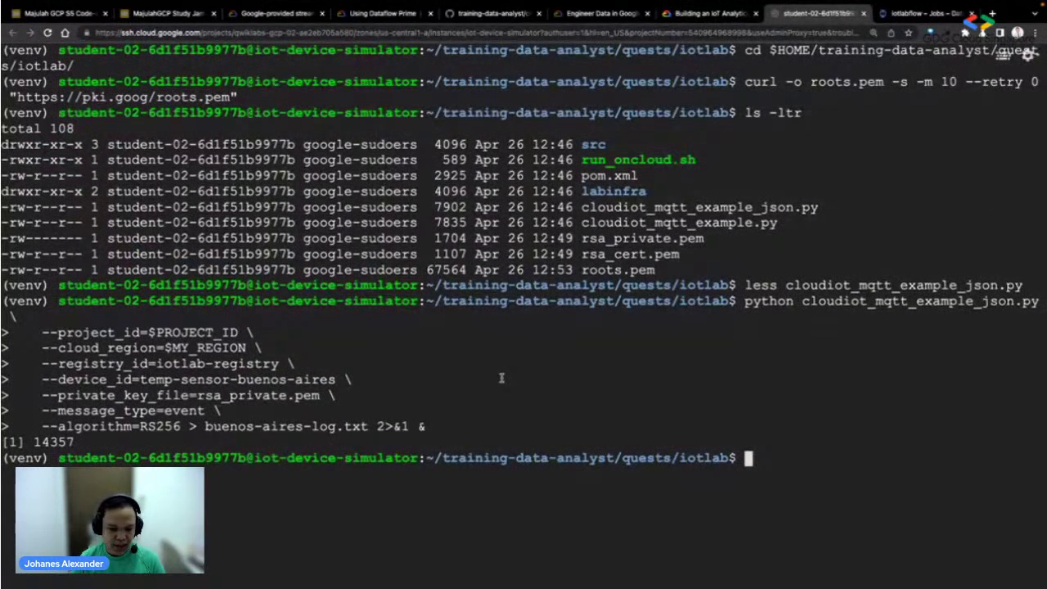
{"action": "key", "text": "ctrl+v"}
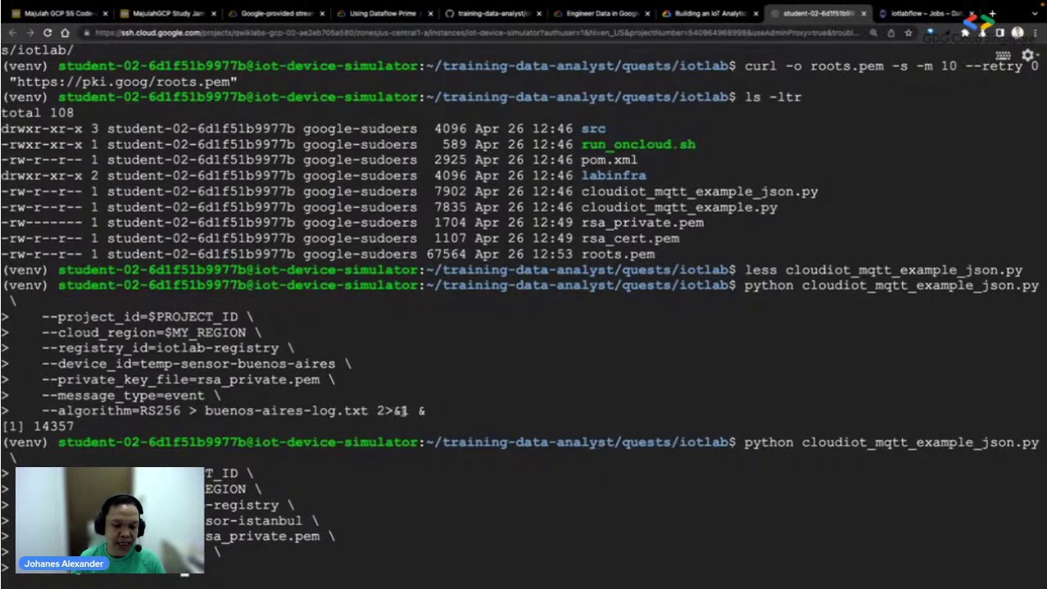
{"action": "key", "text": "Return"}
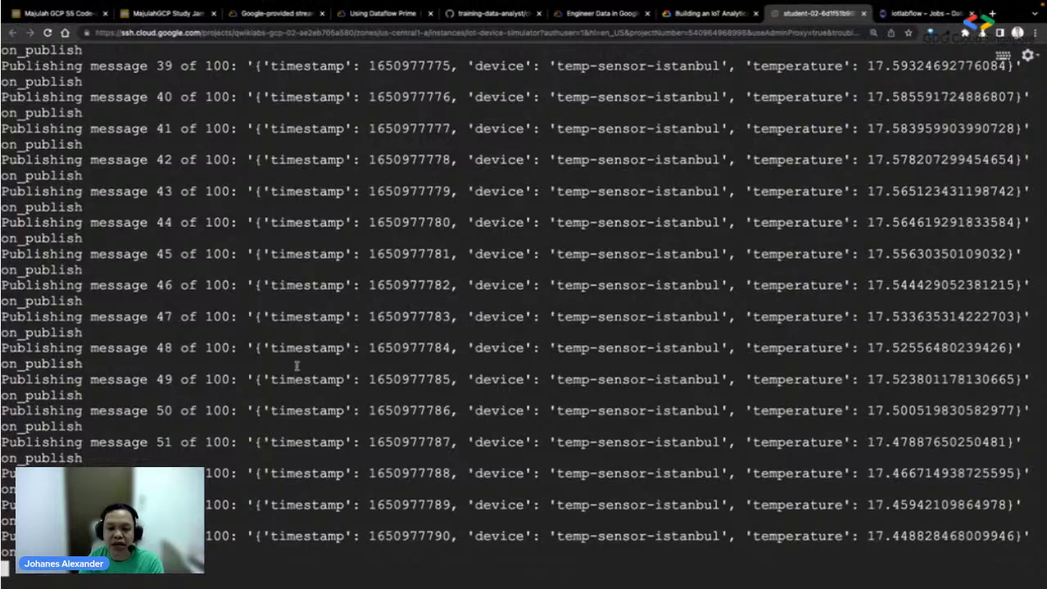
- Copy the sensor data query from the lab's Analyze the Sensor Data Using BigQuery section
{"action": "left_click", "coordinate": [710, 14]}
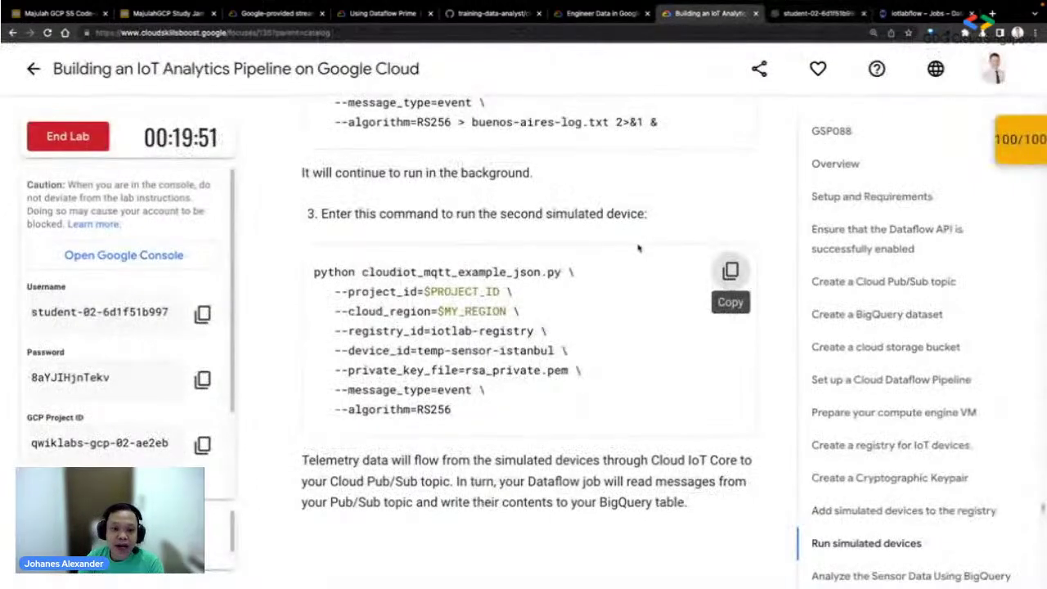
{"action": "scroll", "coordinate": [639, 248], "scroll_direction": "down", "scroll_amount": 7}
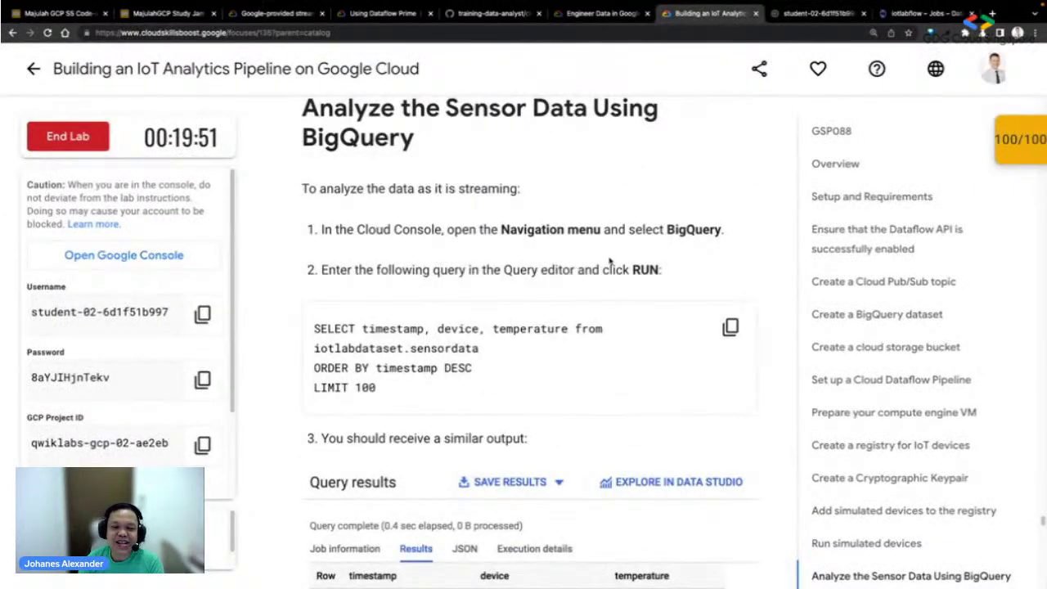
{"action": "left_click", "coordinate": [730, 327]}
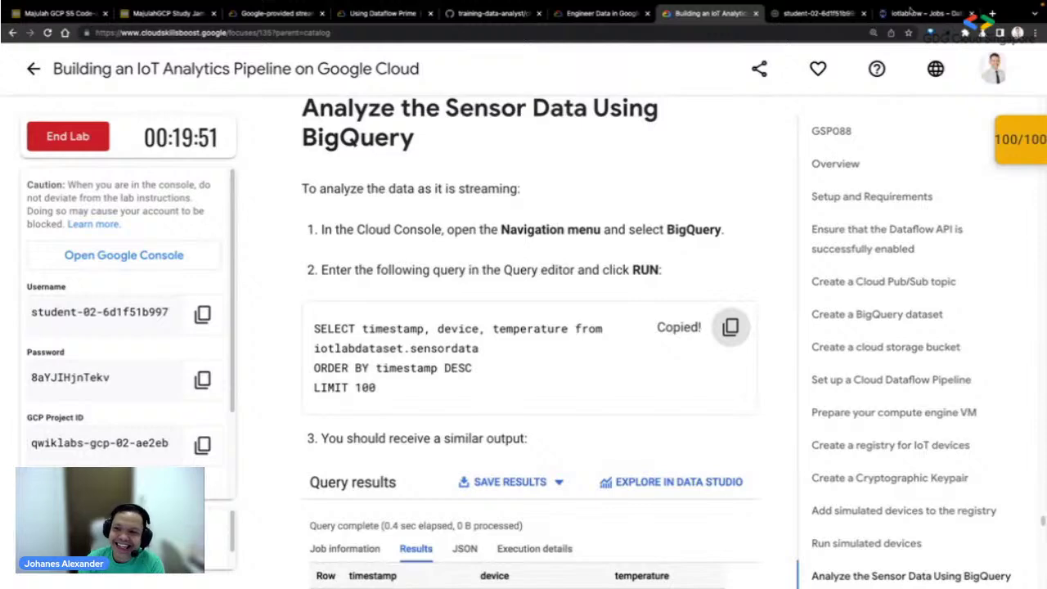
- Check the device messages in the SSH session and examine the iotlabflow job graph in Dataflow
{"action": "left_click", "coordinate": [912, 12]}
{"action": "left_click", "coordinate": [812, 13]}
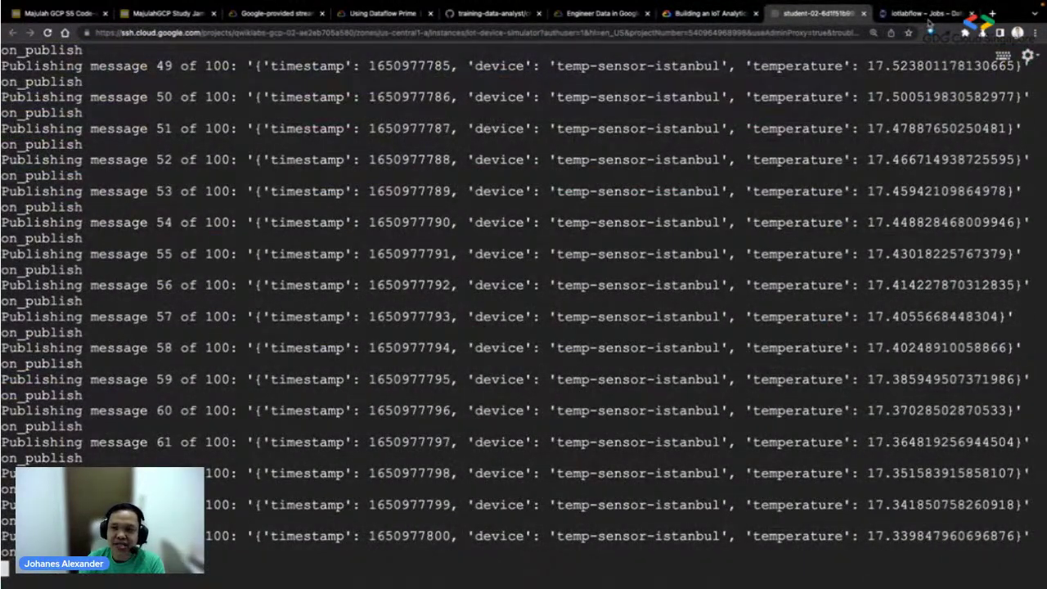
{"action": "left_click", "coordinate": [925, 14]}
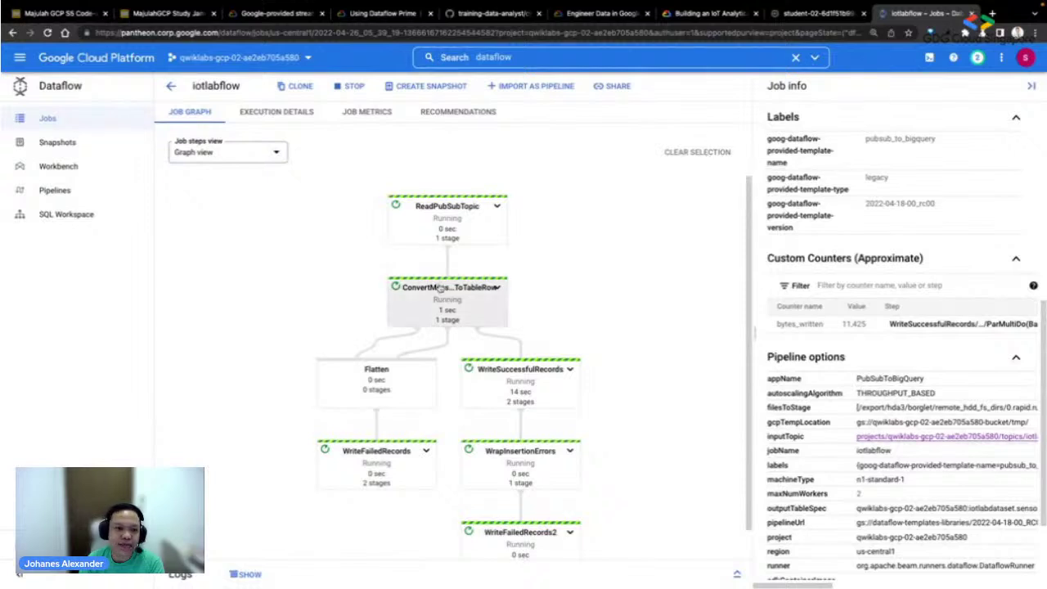
{"action": "scroll", "coordinate": [440, 291], "scroll_direction": "down", "scroll_amount": 1}
{"action": "scroll", "coordinate": [438, 290], "scroll_direction": "up", "scroll_amount": 1}
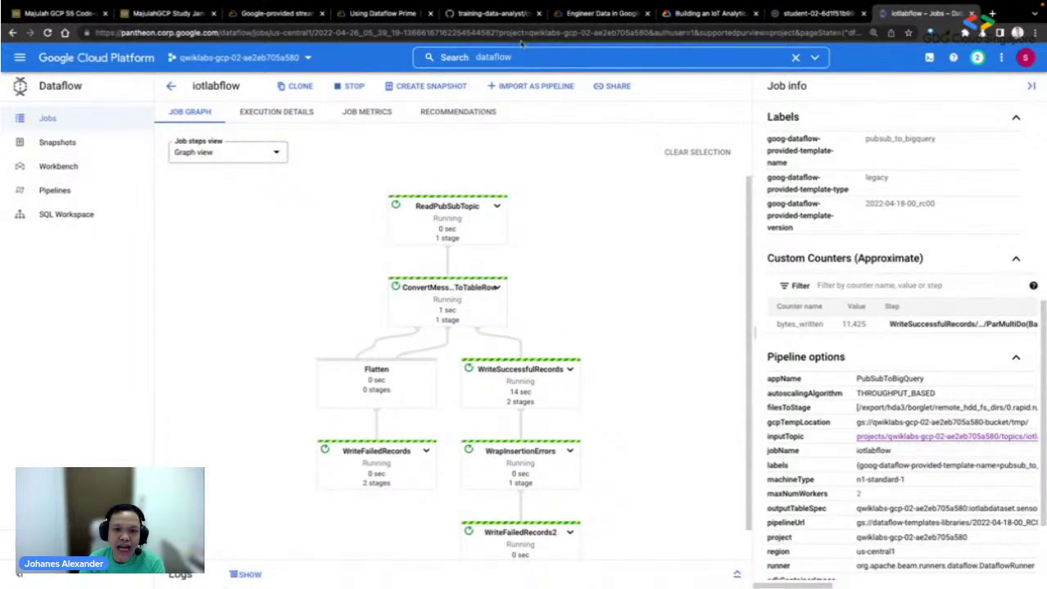
- Search the cloud console for "bigq", open BigQuery and paste the copied query into the SQL editor
{"action": "left_click", "coordinate": [517, 58]}
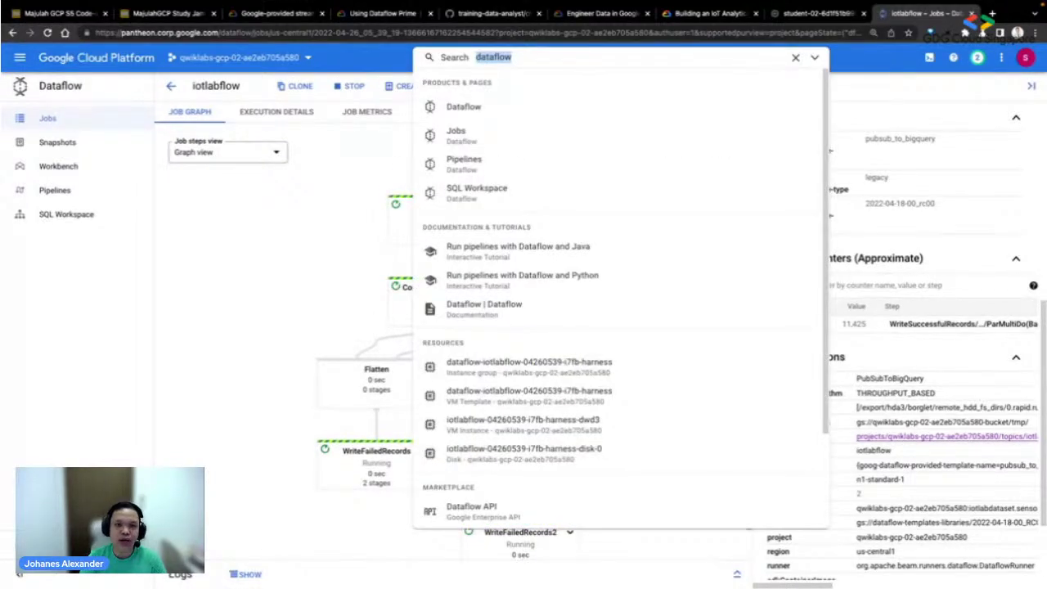
{"action": "type", "text": "bigq"}
{"action": "left_click", "coordinate": [475, 136]}
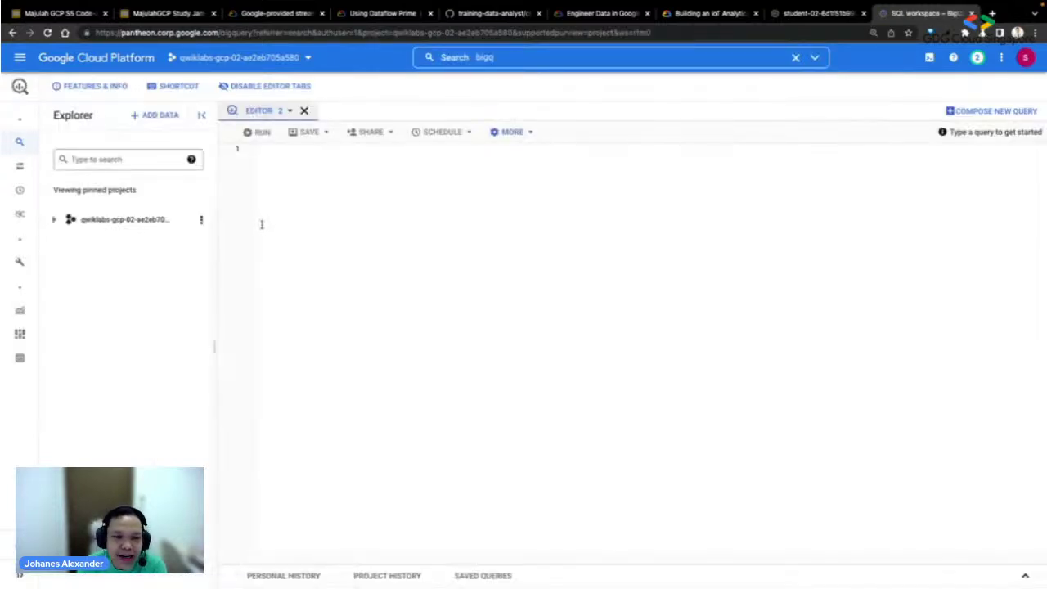
{"action": "left_click", "coordinate": [297, 197]}
{"action": "key", "text": "ctrl+v"}
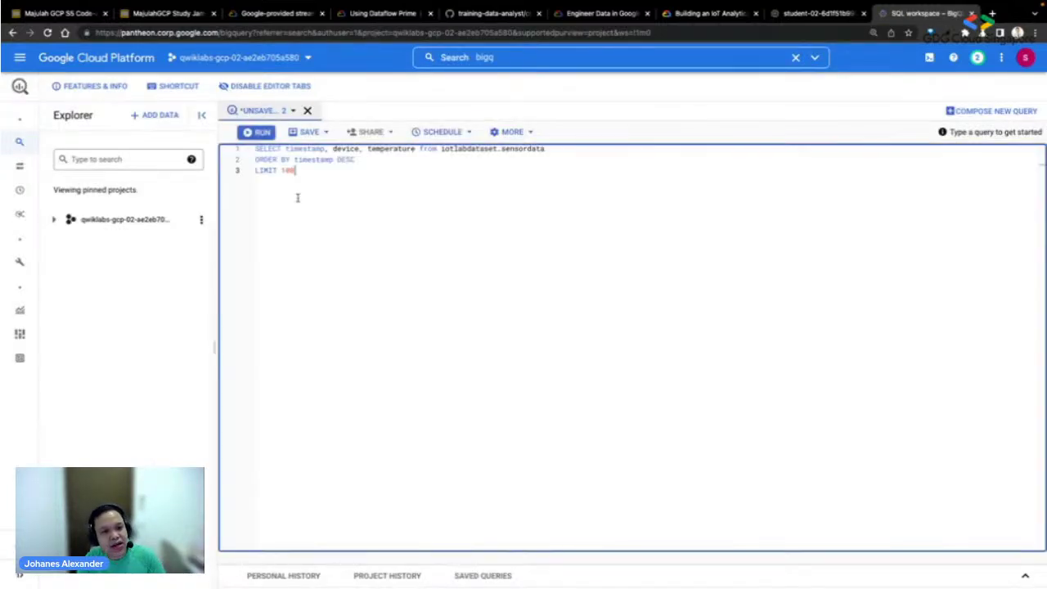
- Format the iotlabdataset.sensordata query and run it
{"action": "left_click", "coordinate": [528, 133]}
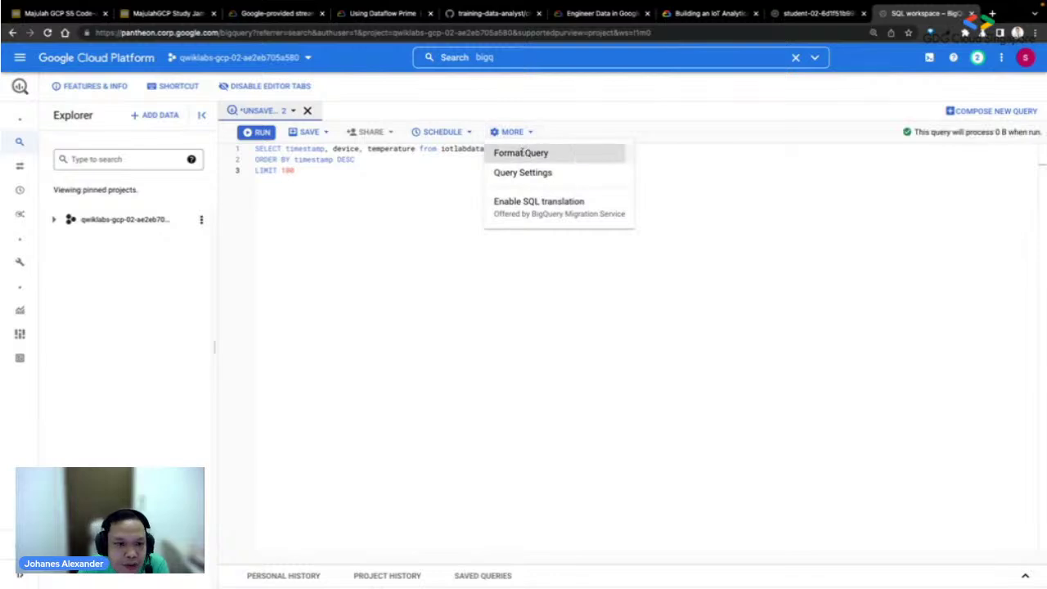
{"action": "left_click", "coordinate": [524, 153]}
{"action": "key", "text": "ctrl+Return"}
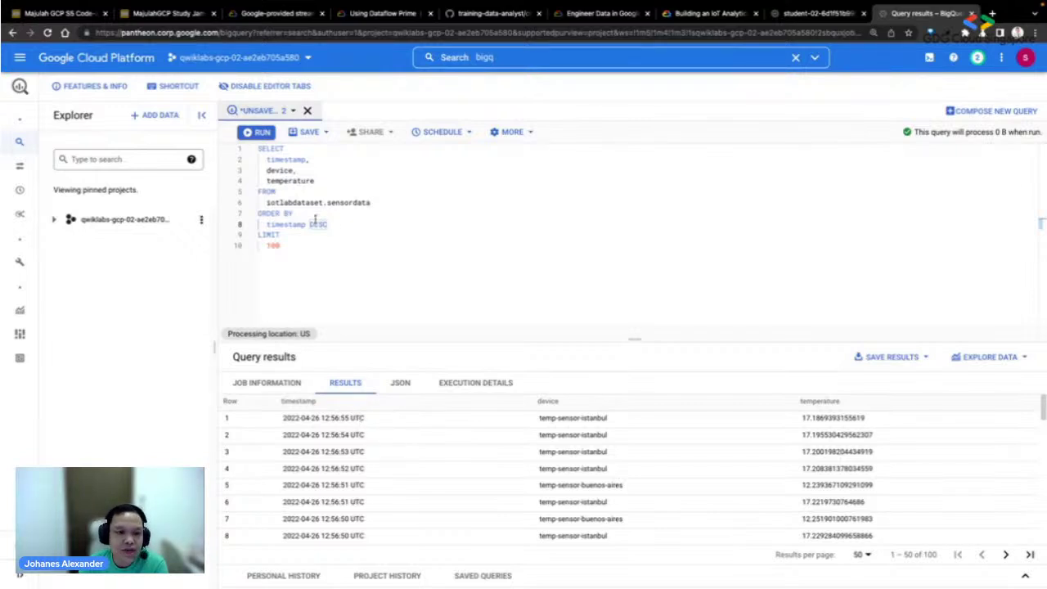
- End the first query with a semicolon and start a second statement below it selecting device and count(1)
{"action": "left_click", "coordinate": [335, 258]}
{"action": "type", "text": ";"}
{"action": "key", "text": "Return"}
{"action": "key", "text": "Return"}
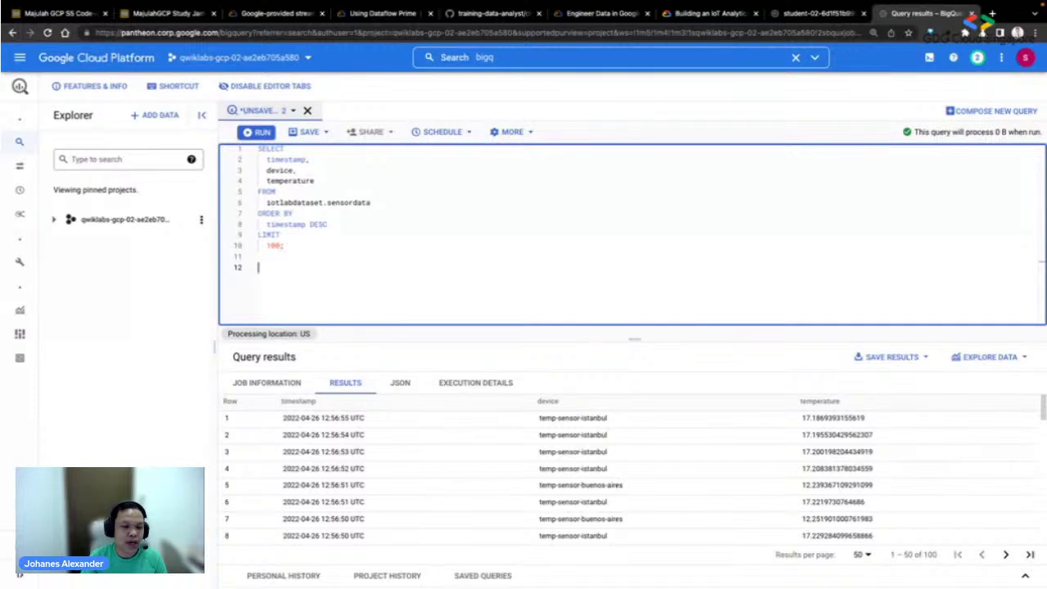
{"action": "type", "text": "selec"}
{"action": "key", "text": "BackSpace"}
{"action": "key", "text": "BackSpace"}
{"action": "key", "text": "BackSpace"}
{"action": "key", "text": "BackSpace"}
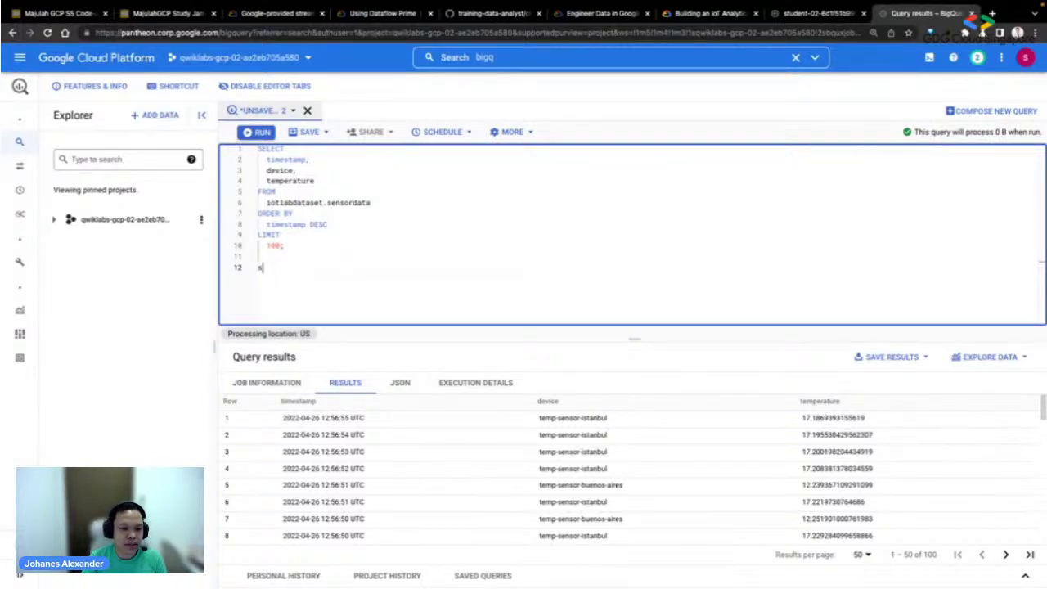
{"action": "type", "text": "elect "}
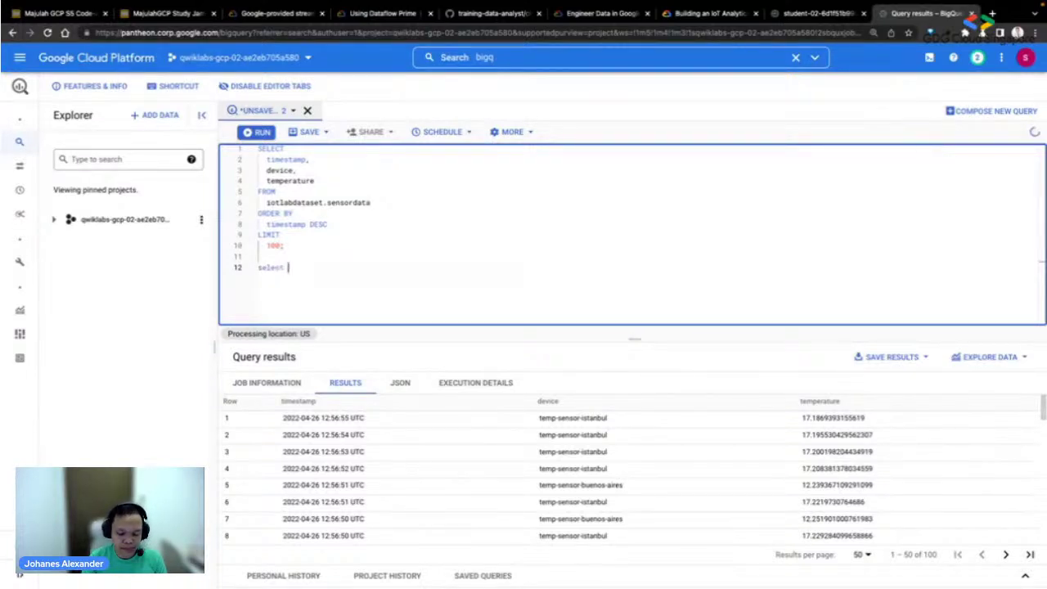
{"action": "type", "text": "device, count(1)"}
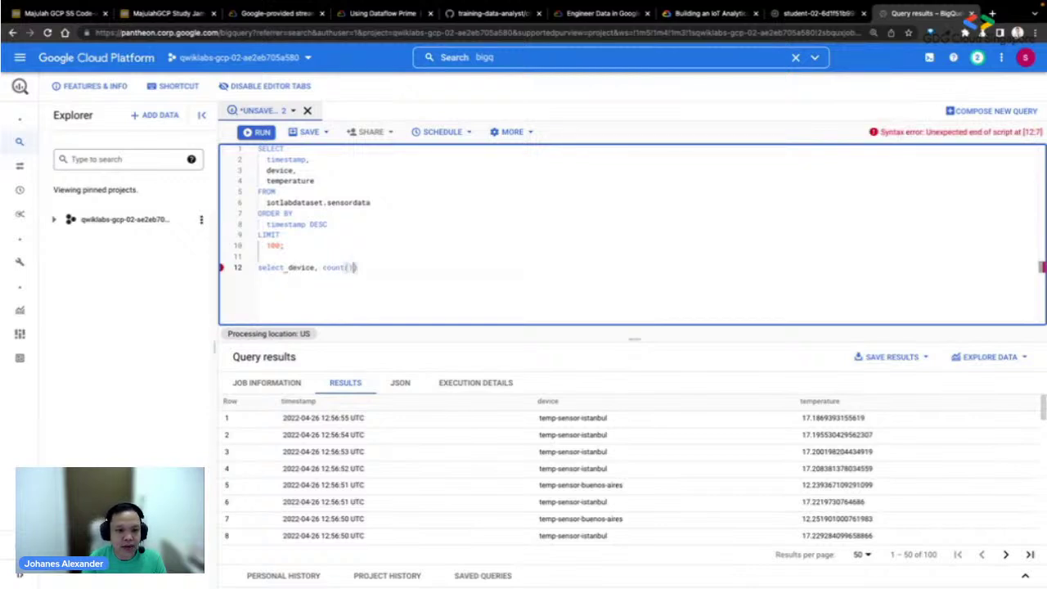
- Alias the count as total events and begin the second query's FROM clause
{"action": "type", "text": " asx"}
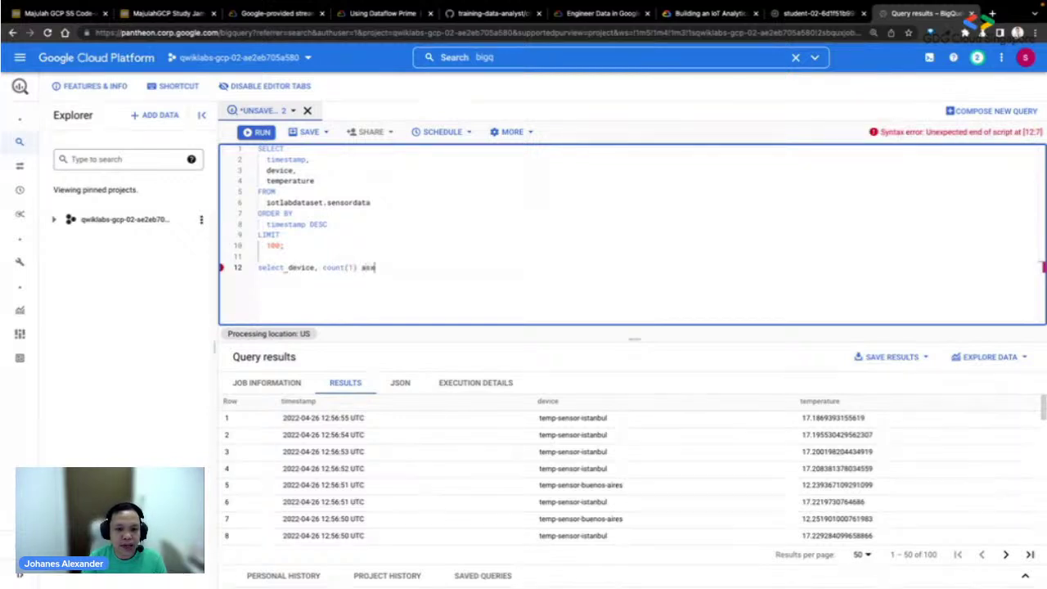
{"action": "key", "text": "BackSpace"}
{"action": "key", "text": "BackSpace"}
{"action": "type", "text": "total"}
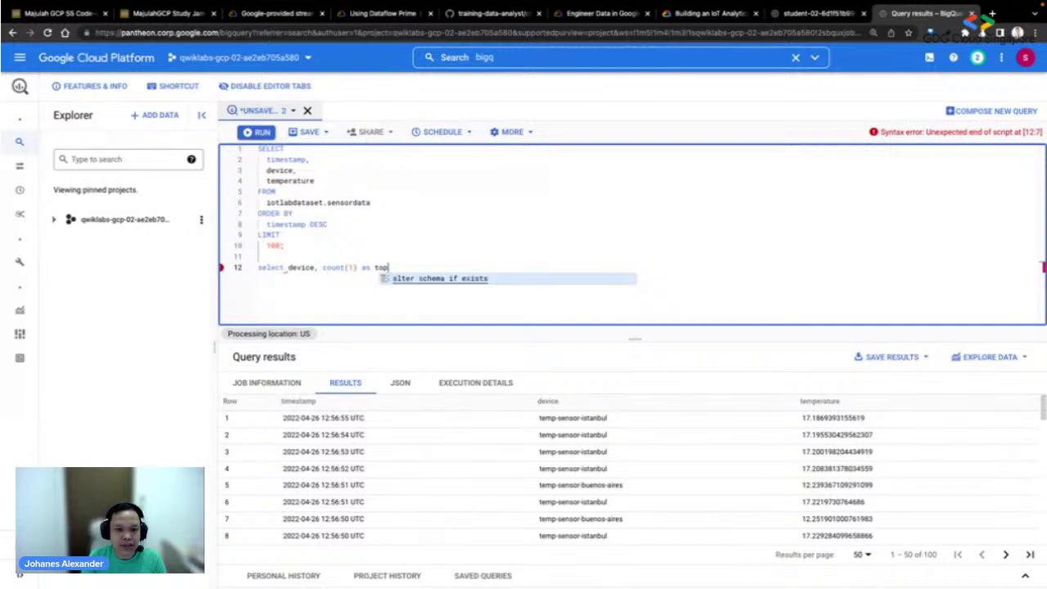
{"action": "type", "text": " event"}
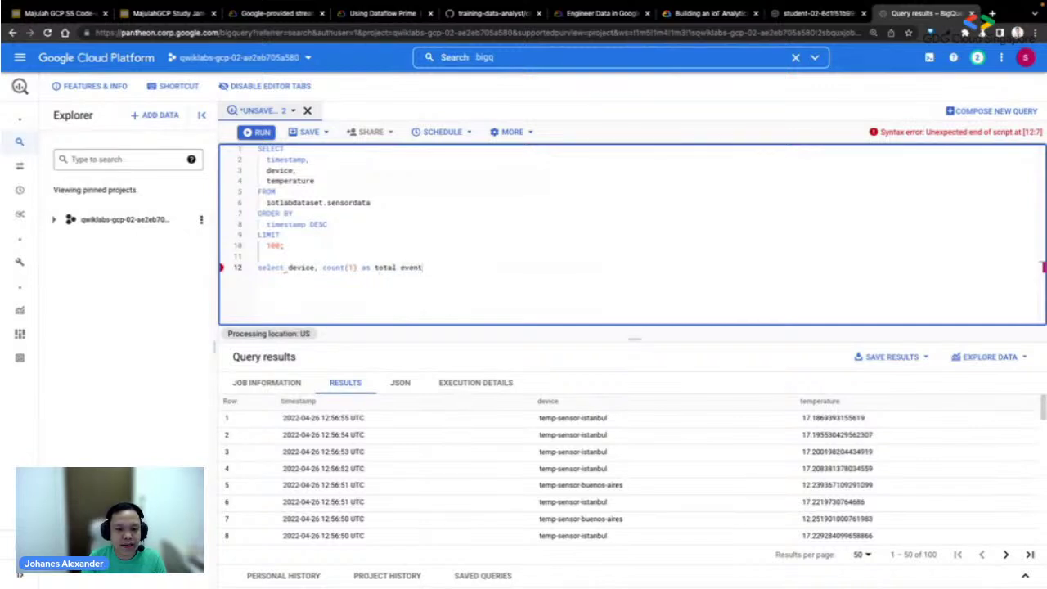
{"action": "type", "text": "s from"}
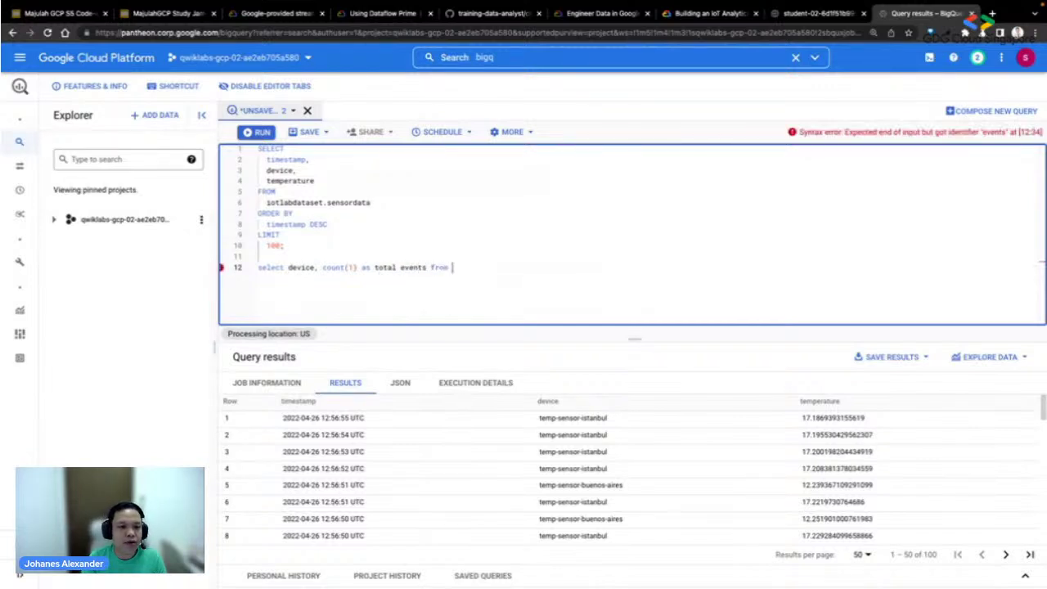
- Complete the second query by copying in iotlabdataset.sensordata as the source table and adding "group by 1;"
{"action": "double_click", "coordinate": [308, 202]}
{"action": "left_click", "coordinate": [383, 202], "text": "shift"}
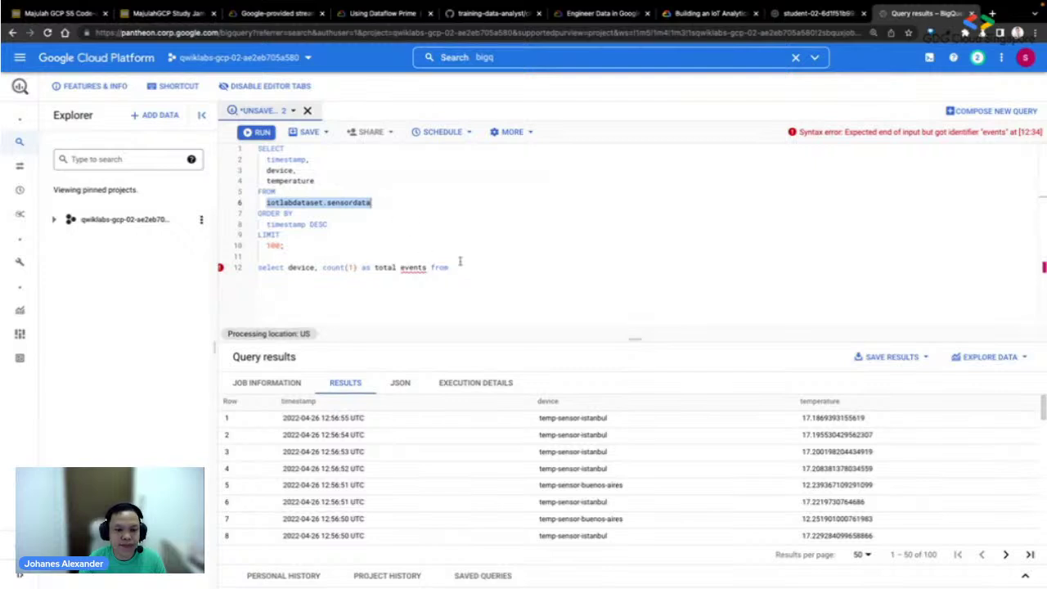
{"action": "key", "text": "ctrl+c"}
{"action": "left_click", "coordinate": [460, 267]}
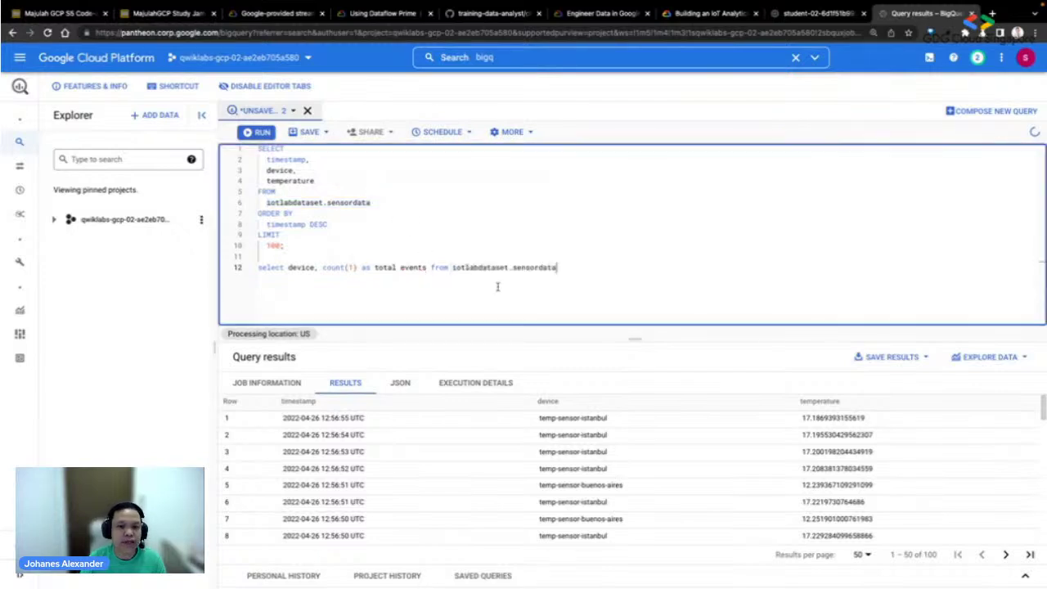
{"action": "key", "text": "ctrl+v"}
{"action": "type", "text": "grou"}
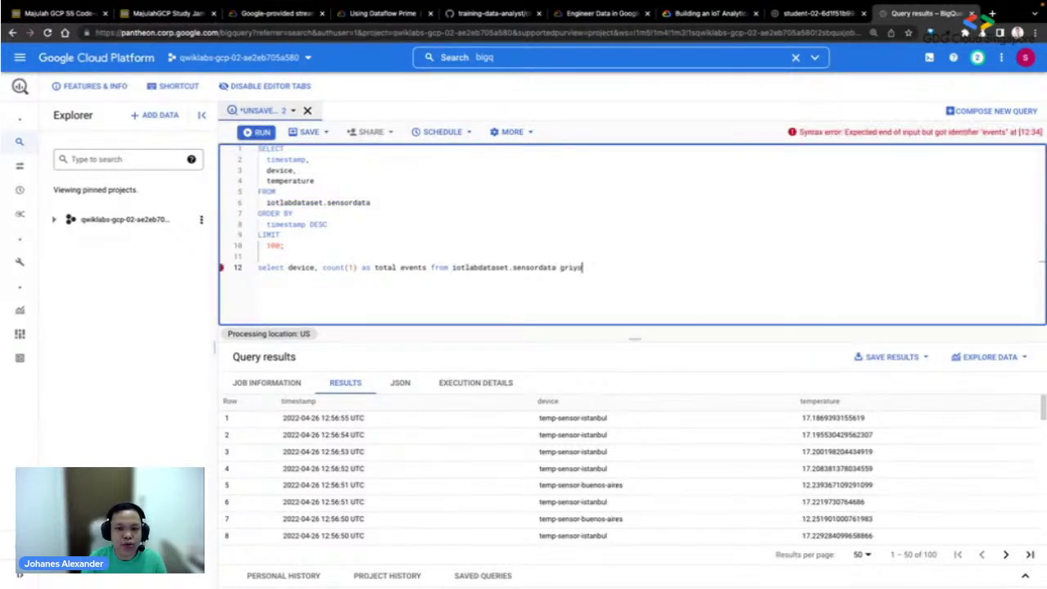
{"action": "key", "text": "BackSpace"}
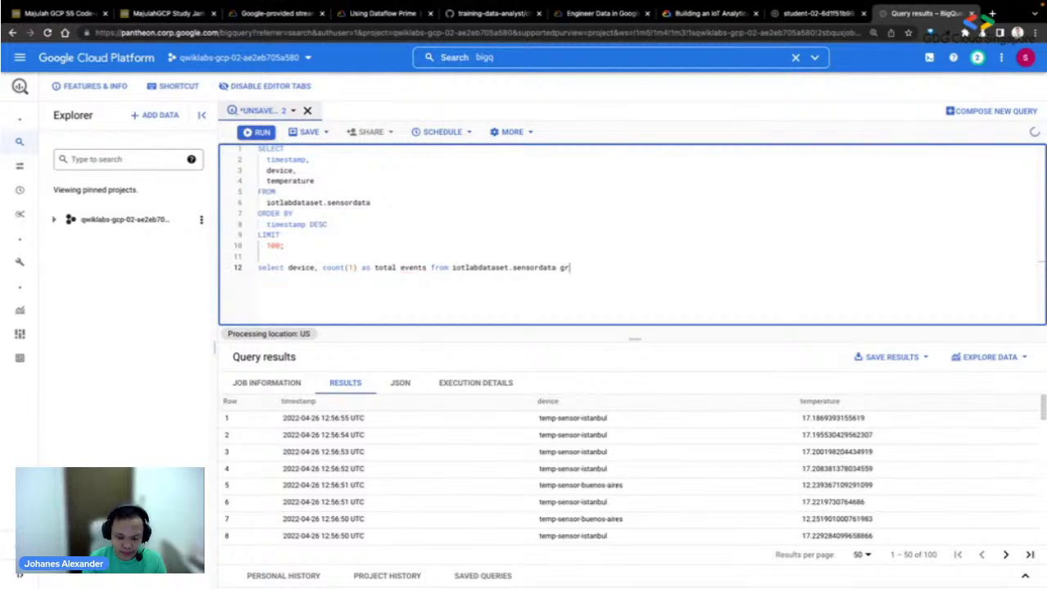
{"action": "type", "text": "oup by "}
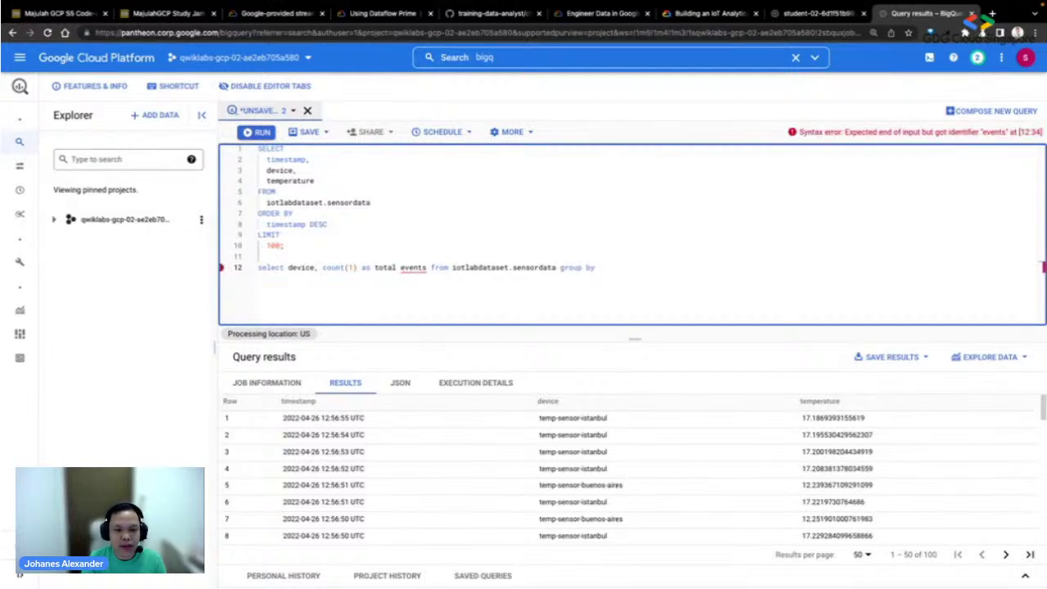
{"action": "type", "text": "1"}
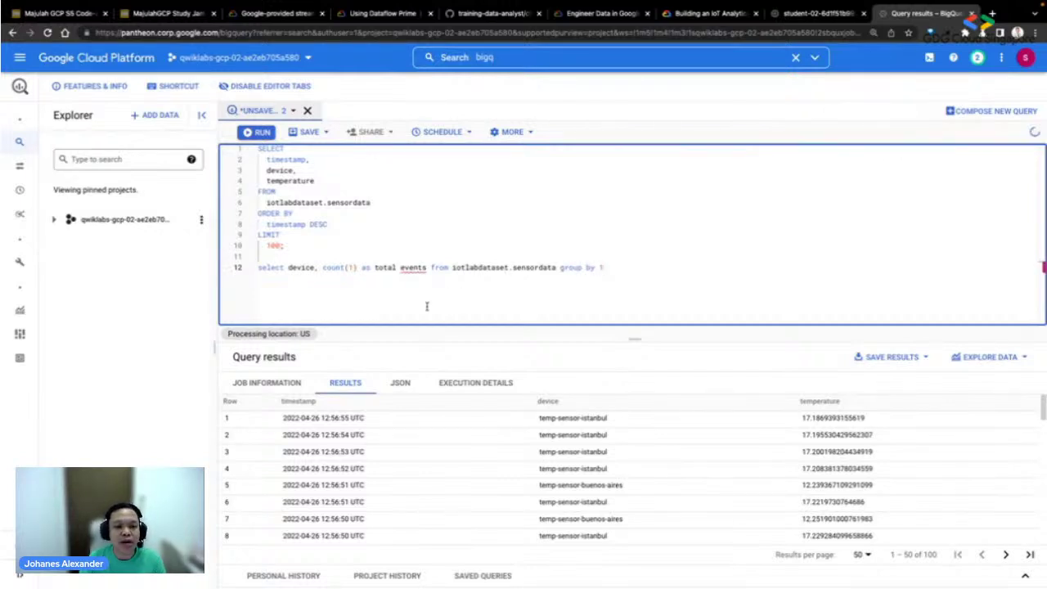
{"action": "type", "text": ";"}
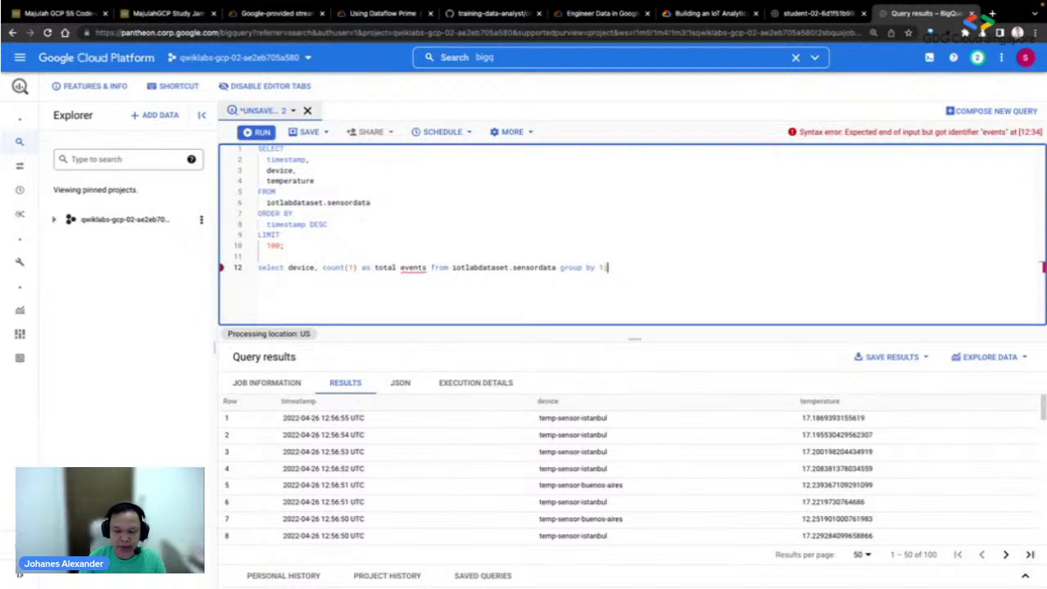
- Change the count alias to total_events and reformat the SQL in the editor
{"action": "left_click", "coordinate": [400, 267]}
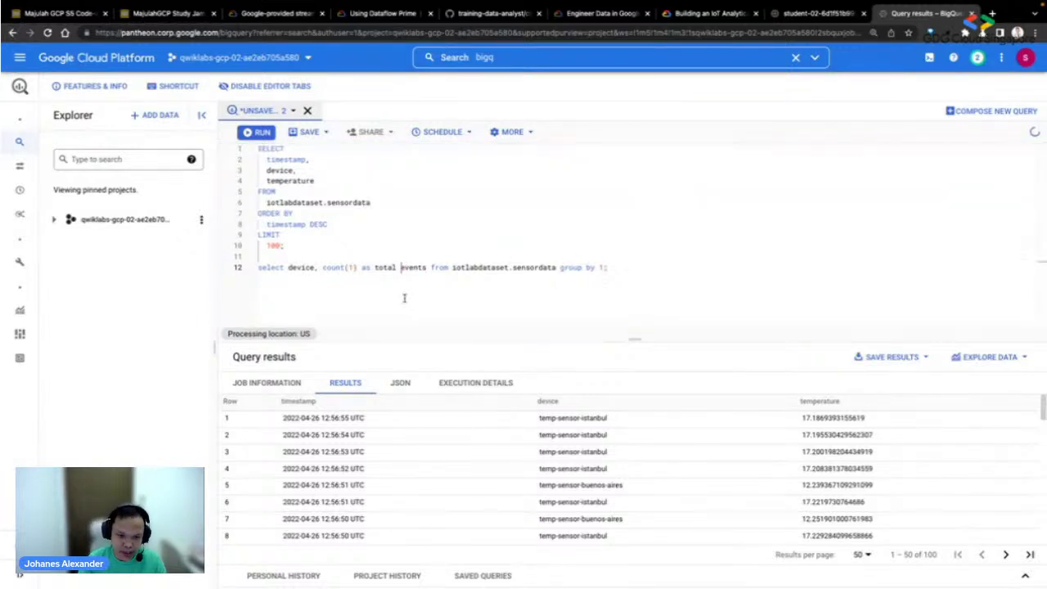
{"action": "left_click", "coordinate": [512, 132]}
{"action": "key", "text": "Return"}
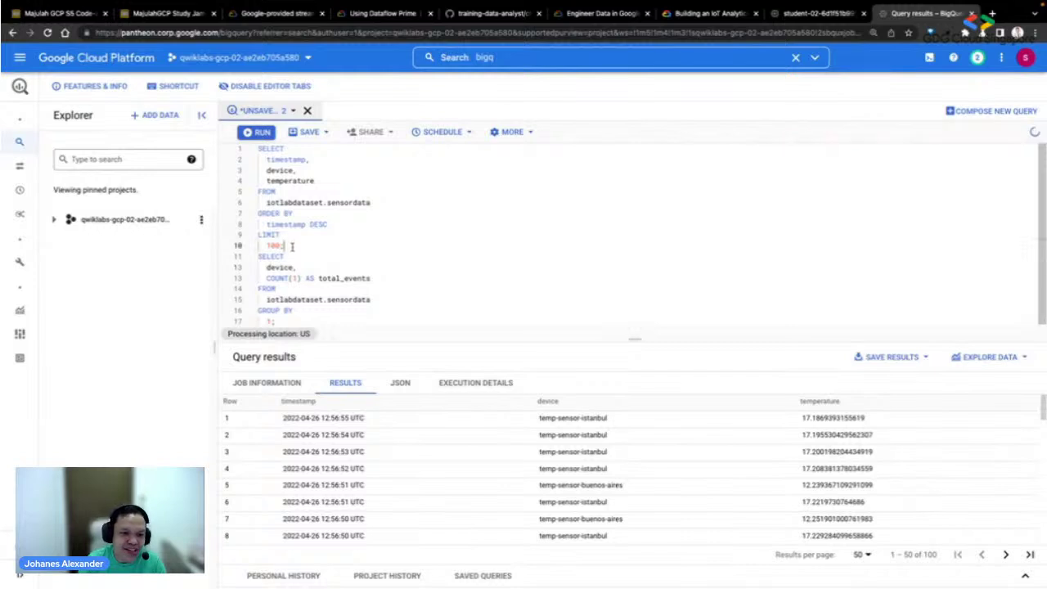
- Separate the two queries with a blank line and run only the second, per-device event count query
{"action": "left_click", "coordinate": [287, 246]}
{"action": "key", "text": "Return"}
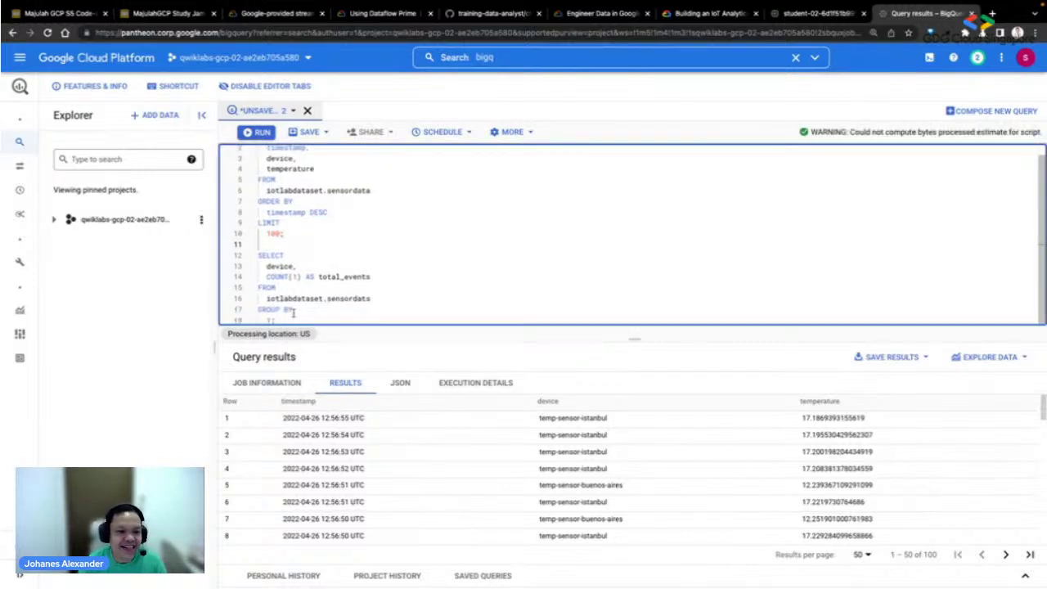
{"action": "left_click_drag", "start_coordinate": [296, 319], "coordinate": [252, 251]}
{"action": "key", "text": "ctrl+c"}
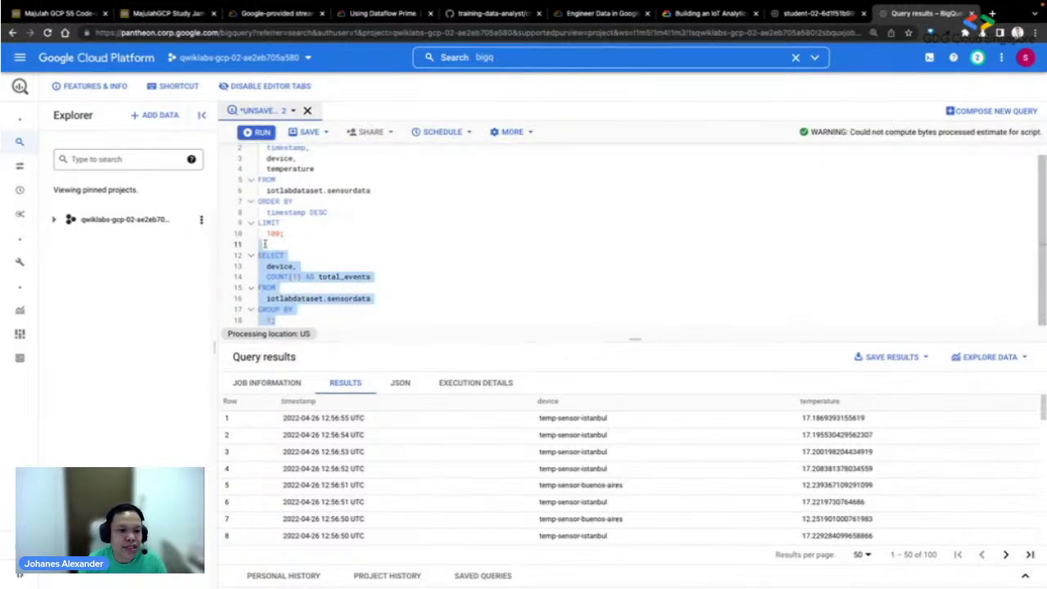
{"action": "left_click", "coordinate": [258, 132]}
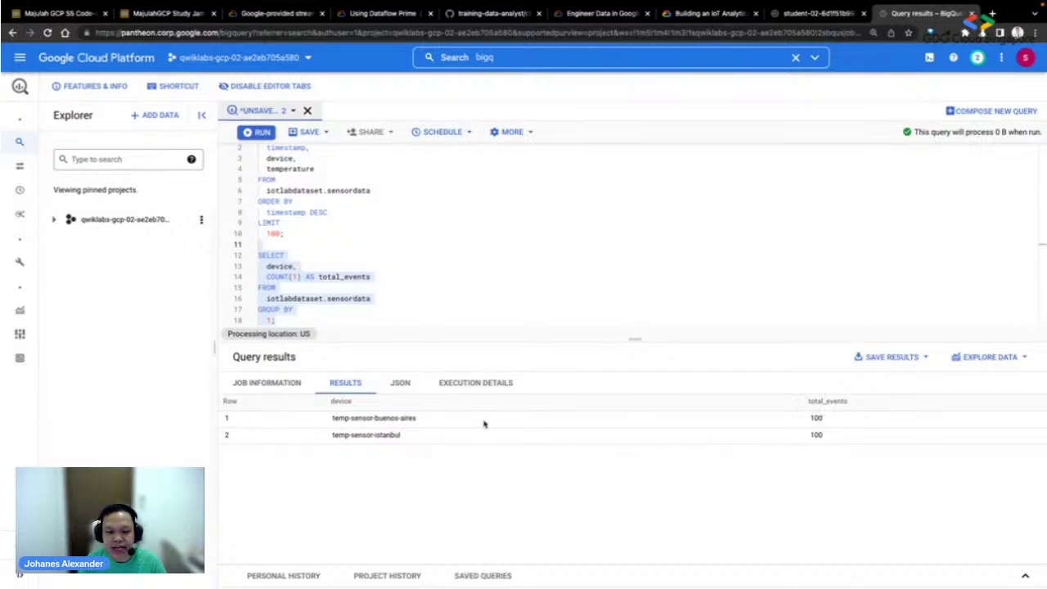
{"action": "triple_click", "coordinate": [370, 419]}
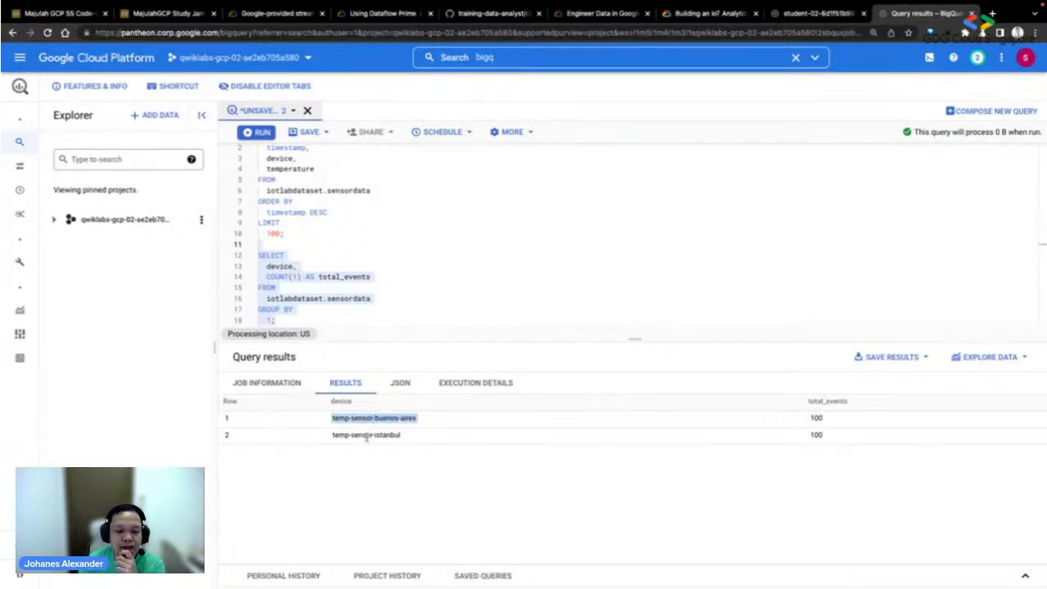
{"action": "triple_click", "coordinate": [366, 436]}
- Switch to the SSH terminal and run cloudiot_mqtt_example_json.py again for temp-sensor-istanbul with the iotlab-registry registry and RS256 algorithm
{"action": "left_click", "coordinate": [818, 14]}
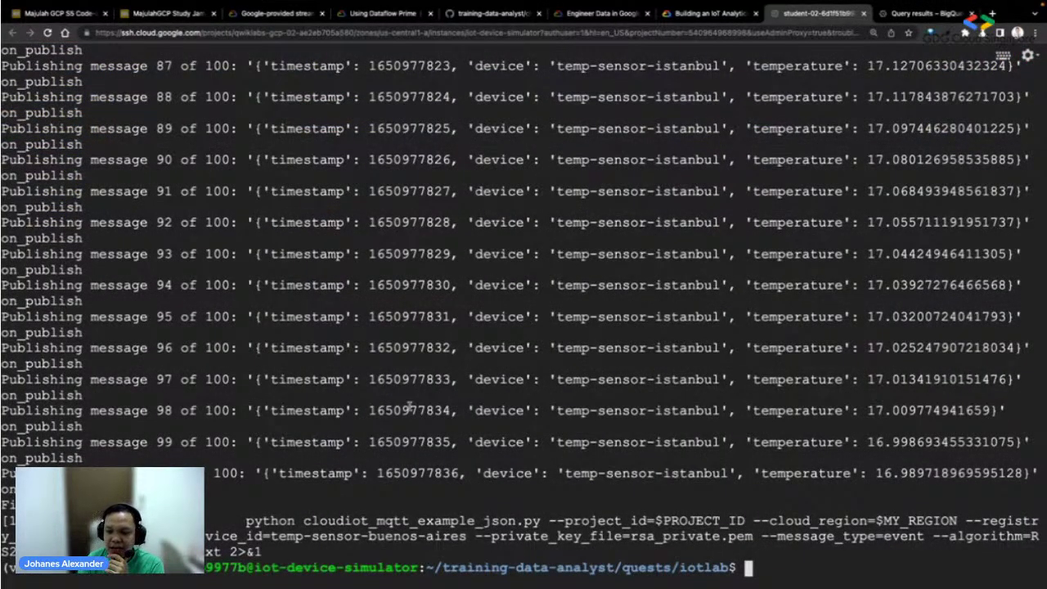
{"action": "key", "text": "ctrl+v"}
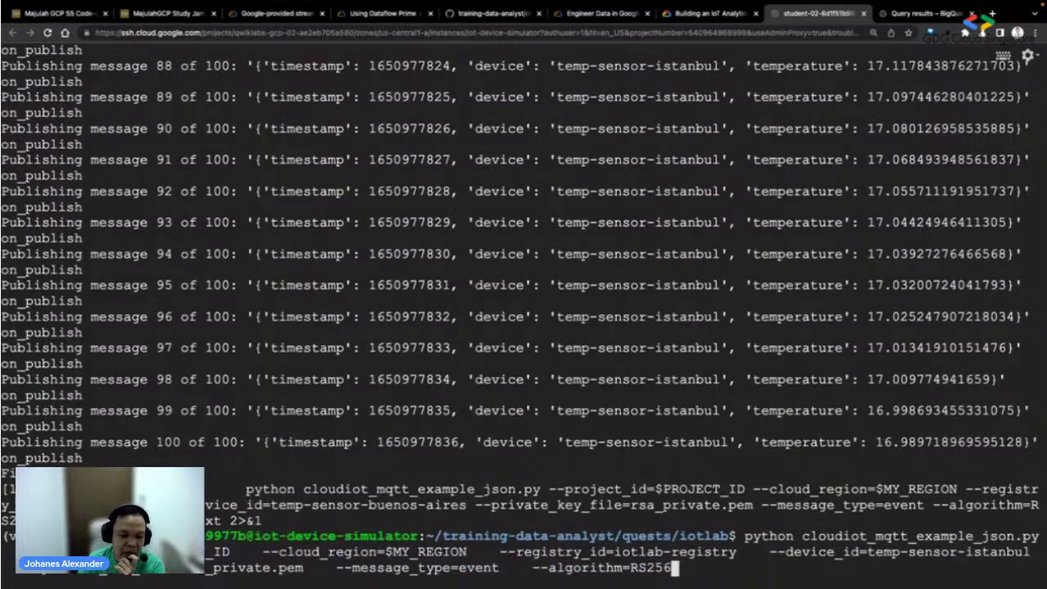
{"action": "key", "text": "Return"}
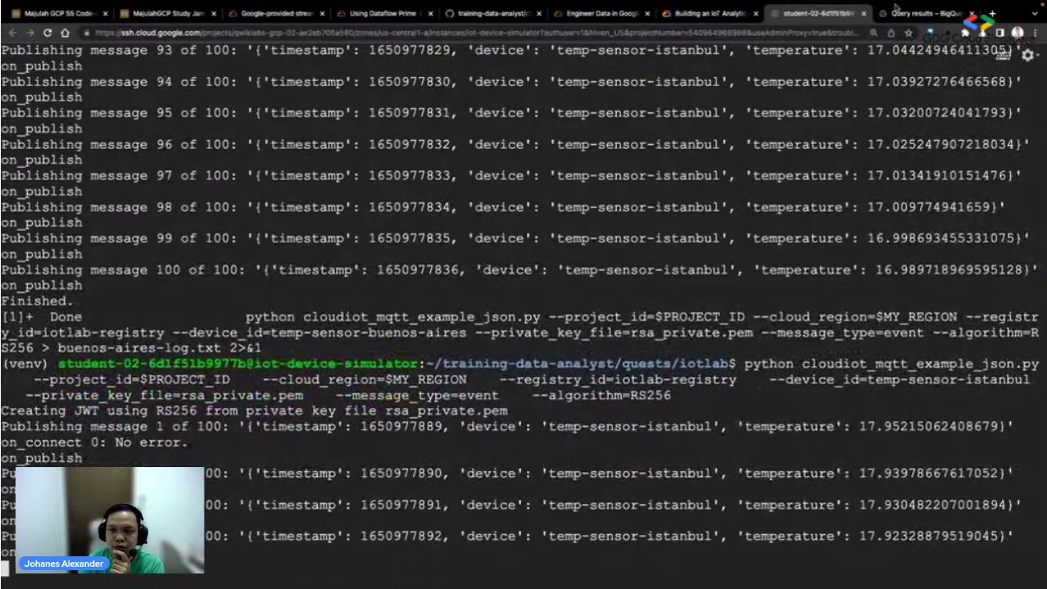
- Return to BigQuery and rerun the selected event count query twice while the simulated device publishes
{"action": "left_click", "coordinate": [904, 13]}
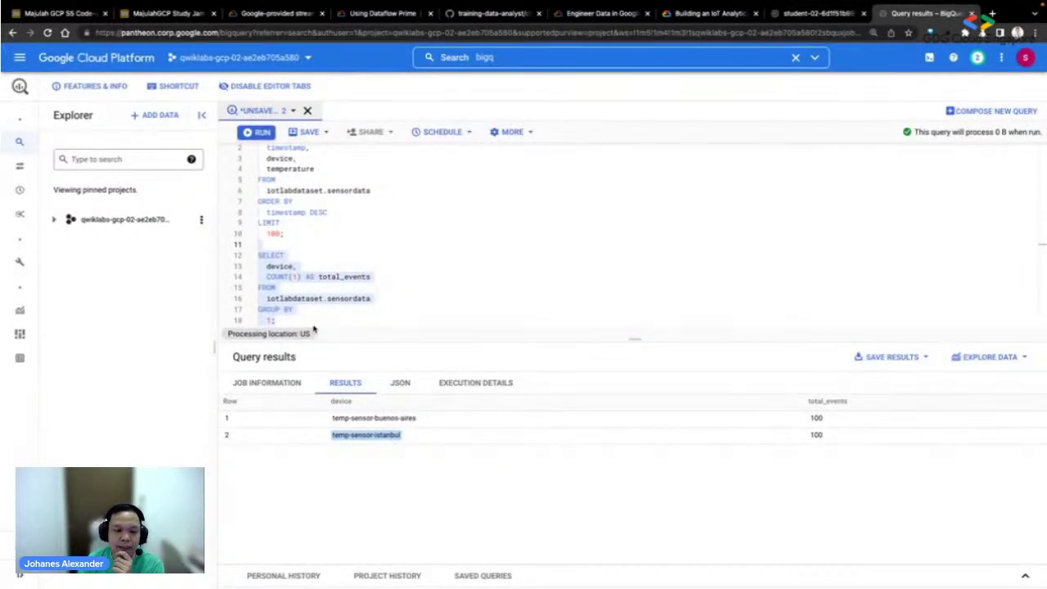
{"action": "left_click", "coordinate": [260, 133]}
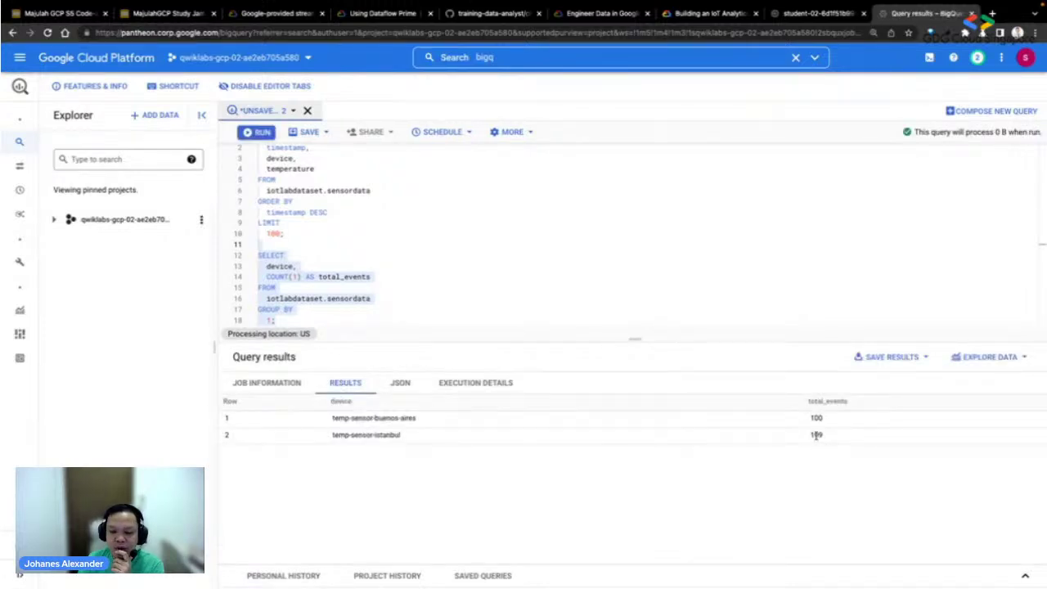
{"action": "left_click", "coordinate": [257, 131]}
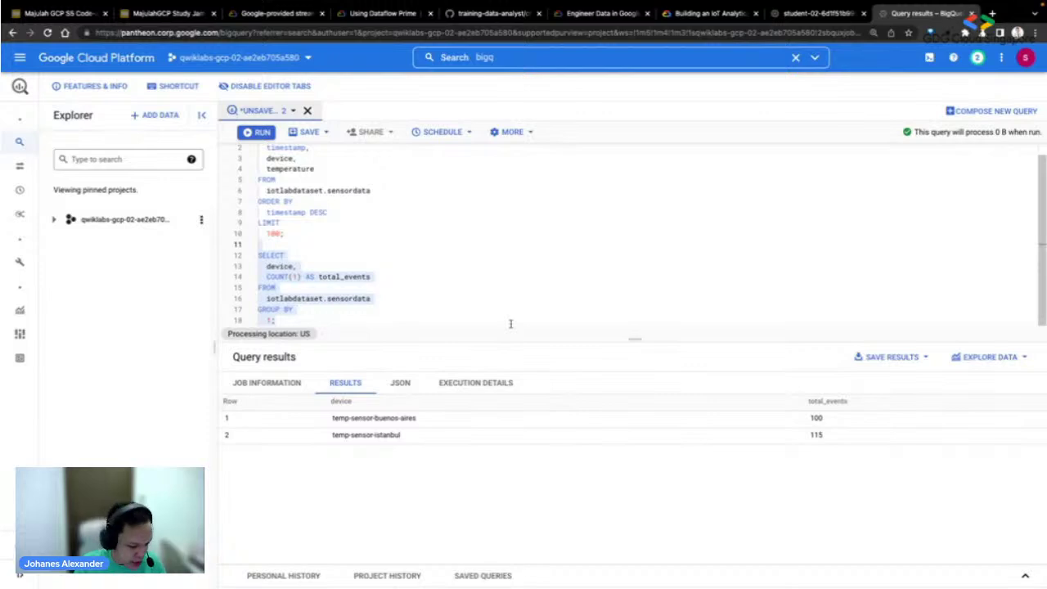
- Enlarge the console page and collapse the Explorer pane to give the query editor more room
{"action": "key", "text": "ctrl+plus"}
{"action": "key", "text": "ctrl+plus"}
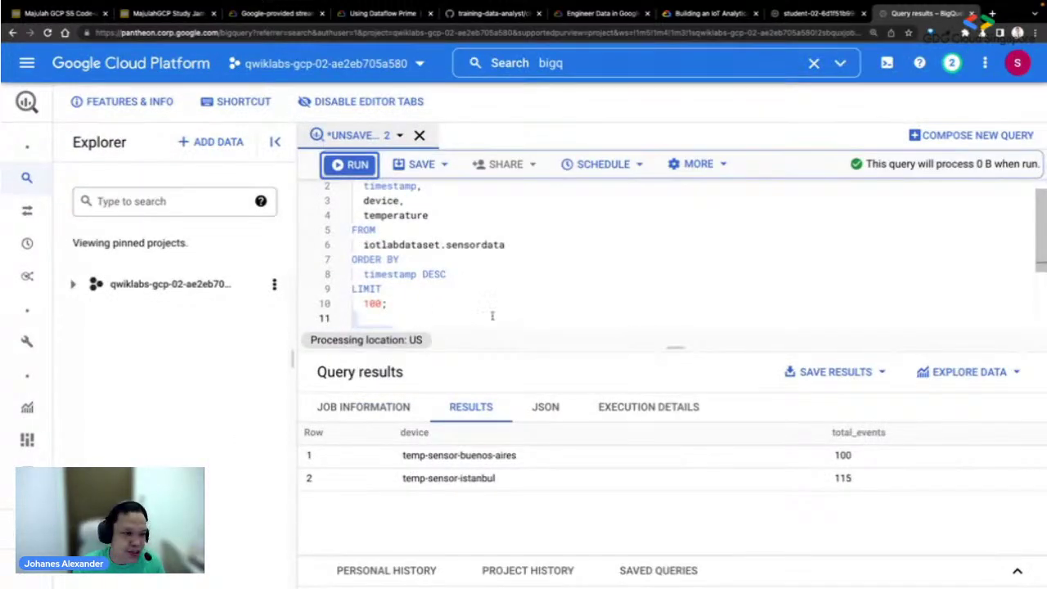
{"action": "left_click", "coordinate": [33, 67]}
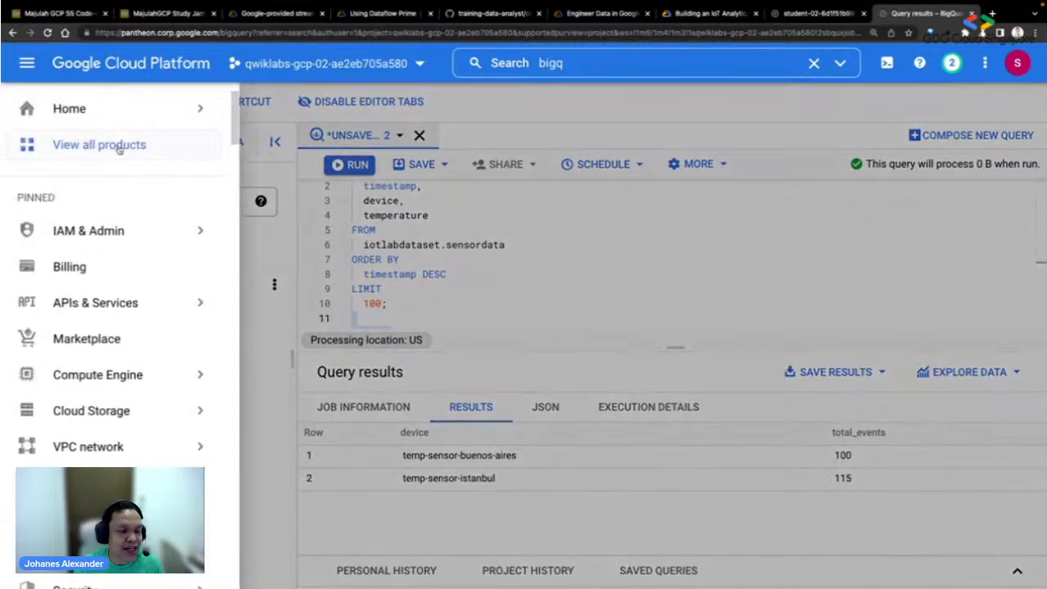
{"action": "left_click", "coordinate": [266, 160]}
{"action": "left_click", "coordinate": [275, 143]}
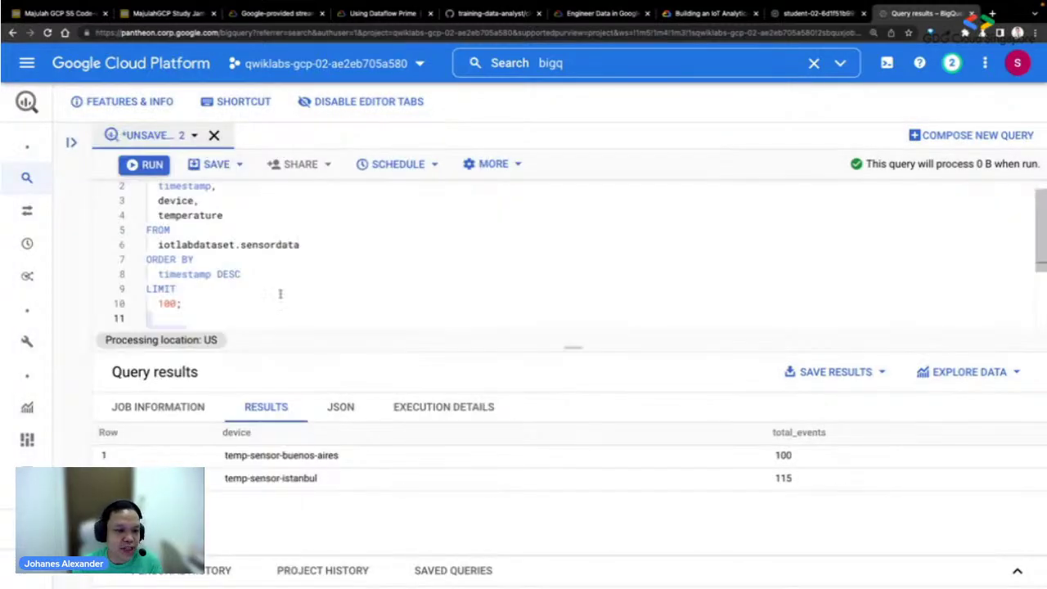
{"action": "scroll", "coordinate": [279, 287], "scroll_direction": "up", "scroll_amount": 1}
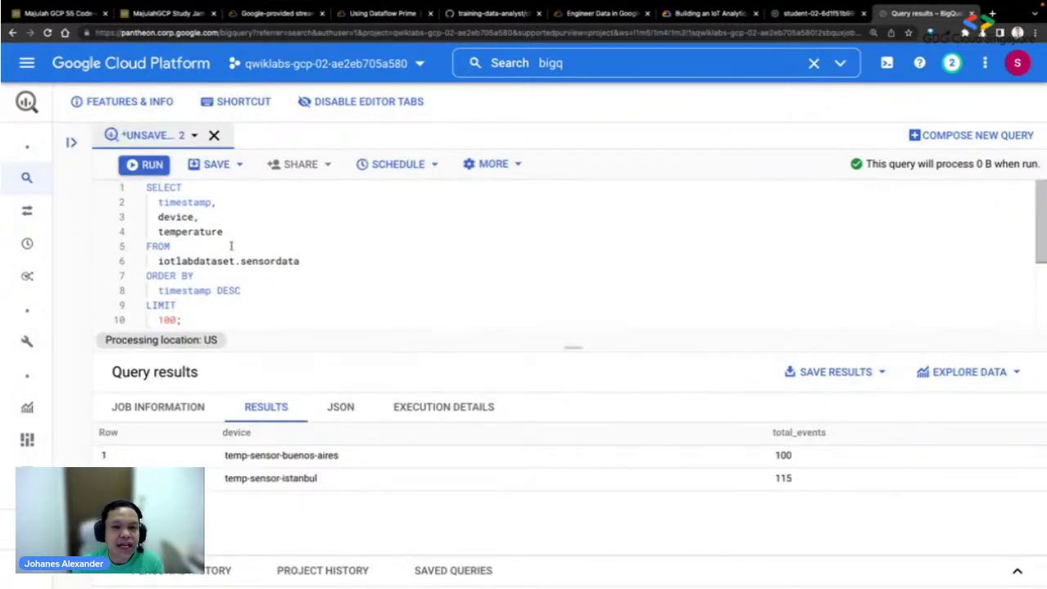
- Check the lab's BigQuery analysis instructions, return to the query editor and run the selected event count query again
{"action": "left_click", "coordinate": [708, 15]}
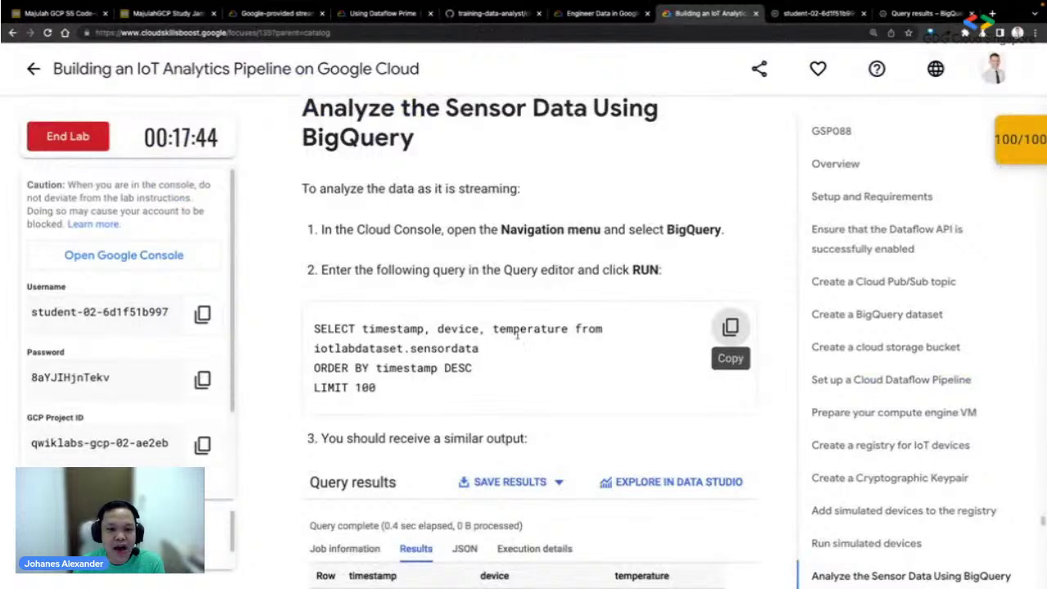
{"action": "left_click", "coordinate": [879, 15]}
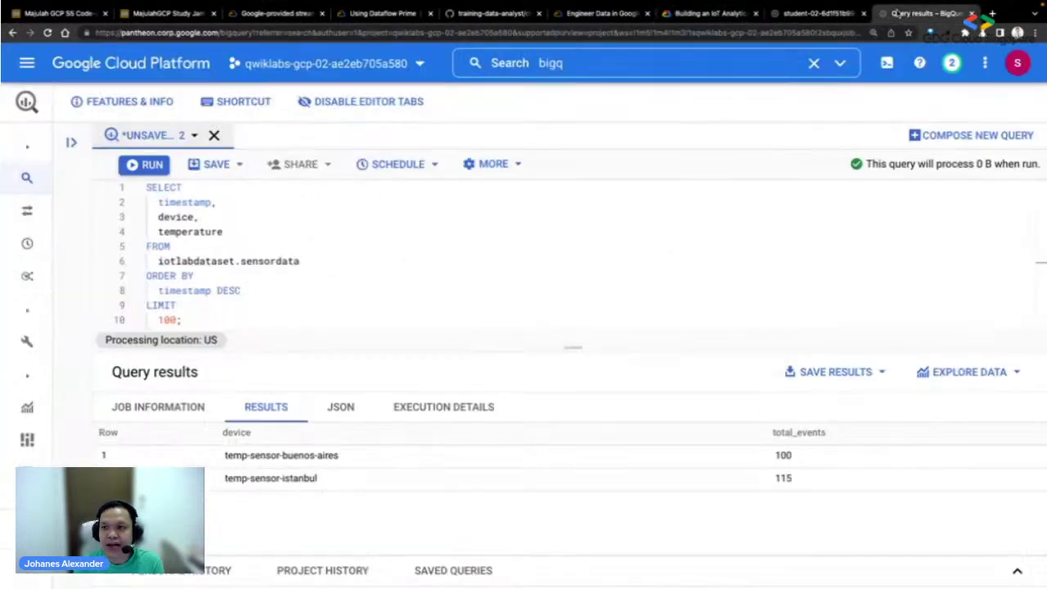
{"action": "key", "text": "ctrl+v"}
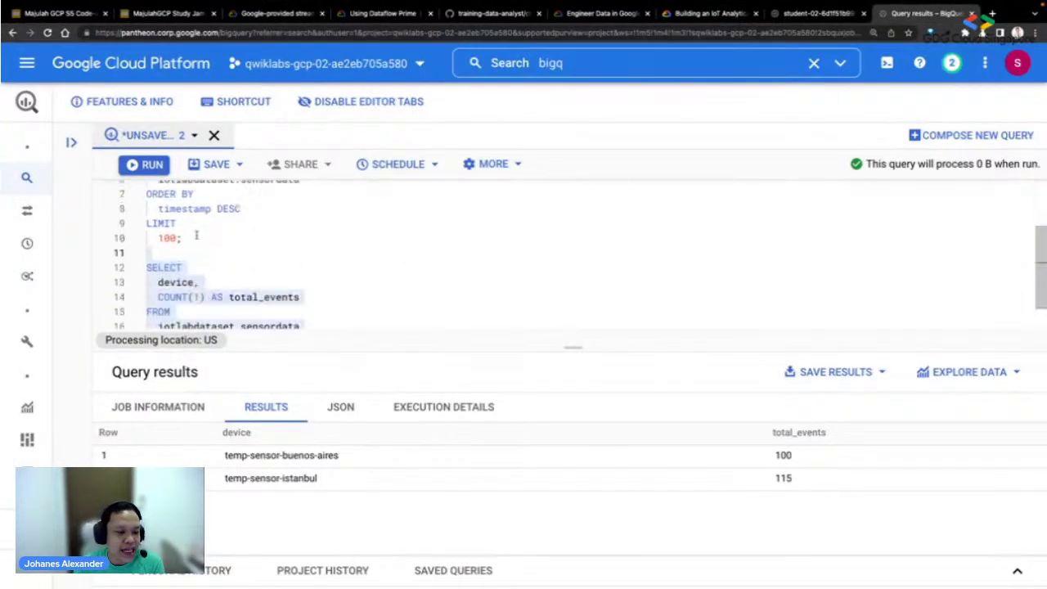
{"action": "scroll", "coordinate": [198, 254], "scroll_direction": "down", "scroll_amount": 1}
{"action": "key", "text": "ctrl+Return"}
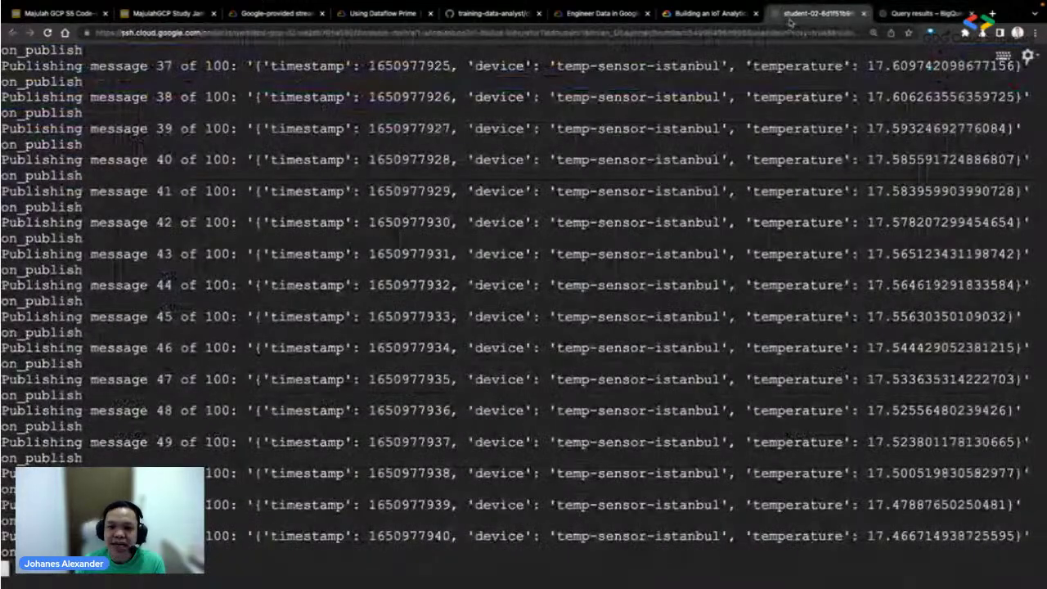
- Check the Istanbul sensor's publishing progress in the SSH terminal against the event counts in BigQuery
{"action": "left_click", "coordinate": [790, 16]}
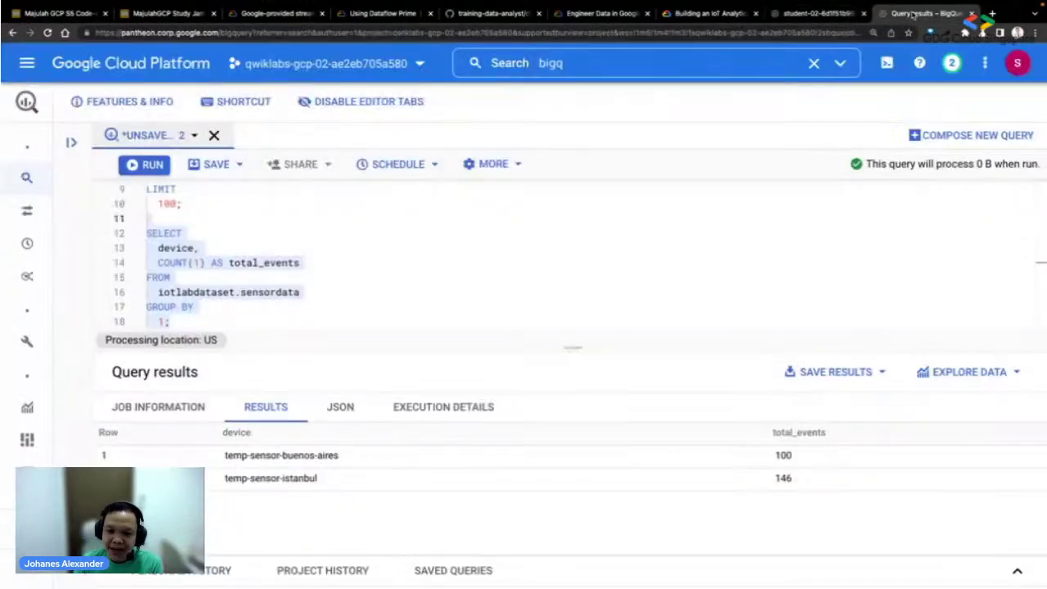
{"action": "left_click", "coordinate": [914, 14]}
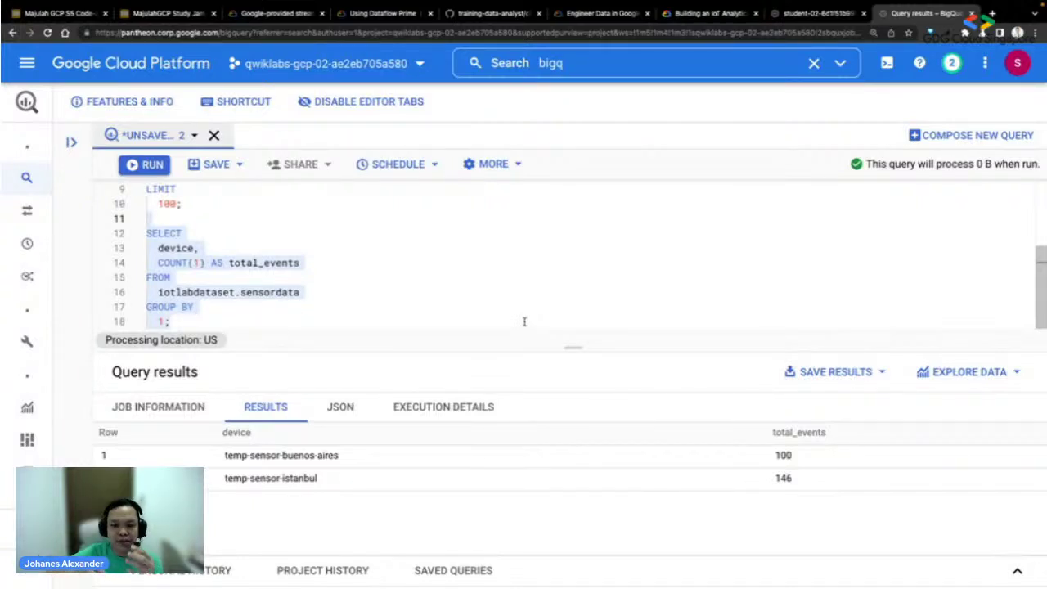
{"action": "left_click", "coordinate": [802, 18]}
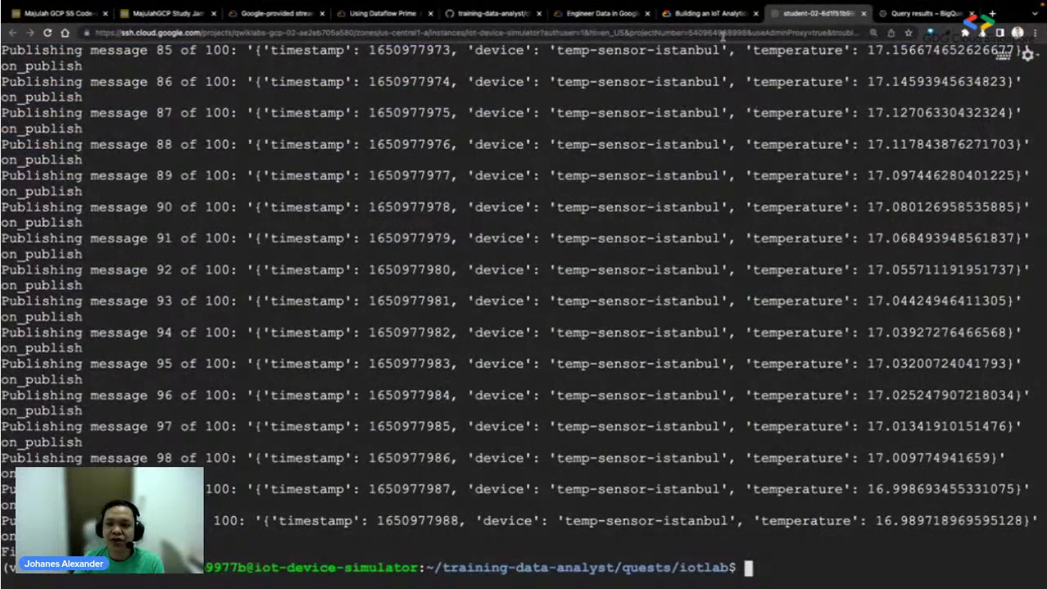
{"action": "left_click", "coordinate": [957, 15]}
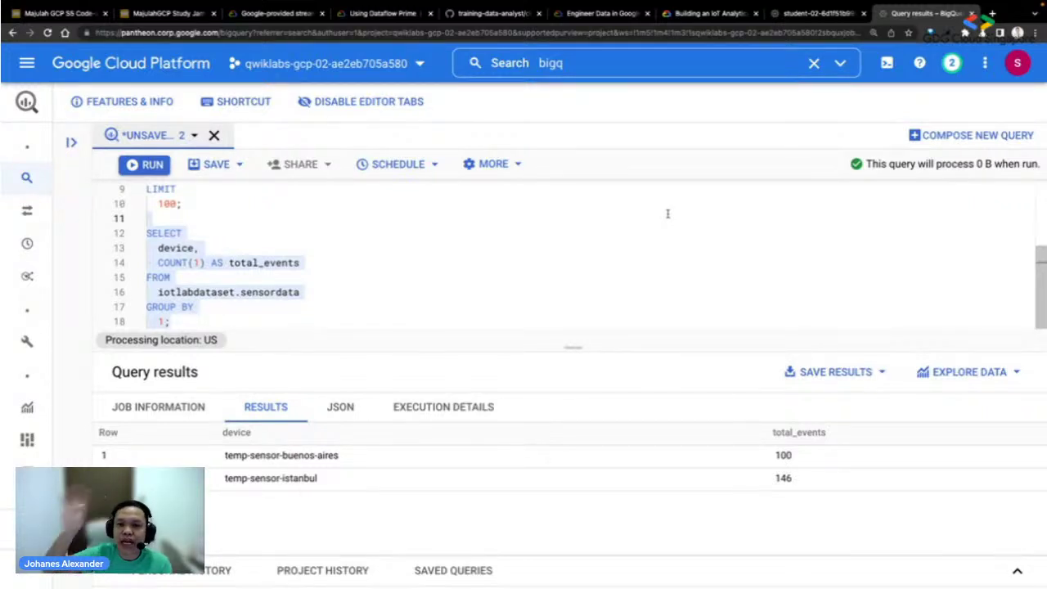
- Clear the console search and look through the pinned Google Cloud services, including Compute Engine and BigQuery
{"action": "left_click", "coordinate": [561, 63]}
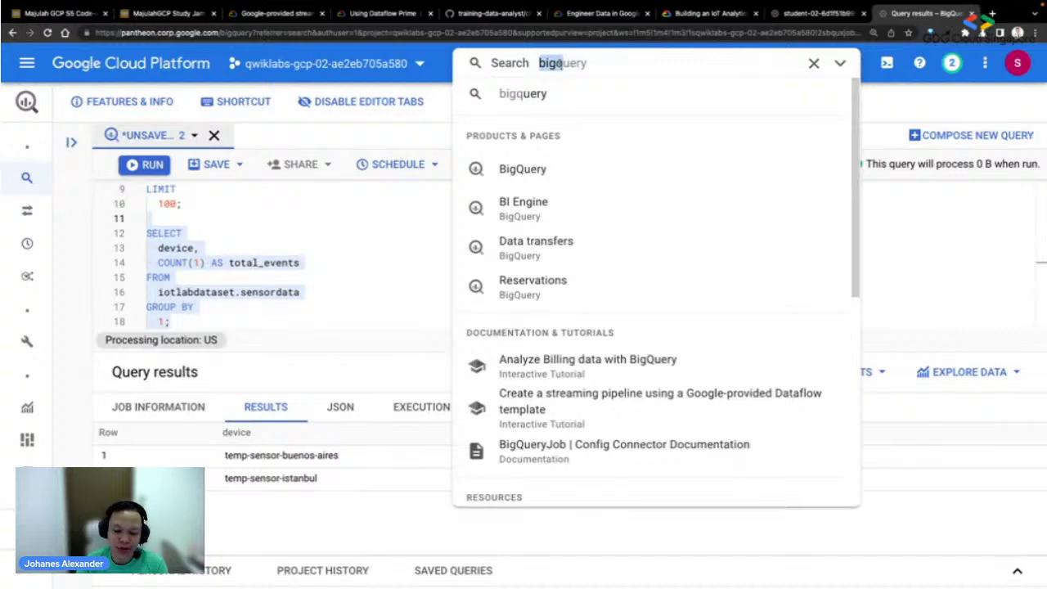
{"action": "key", "text": "Escape"}
{"action": "left_click", "coordinate": [27, 63]}
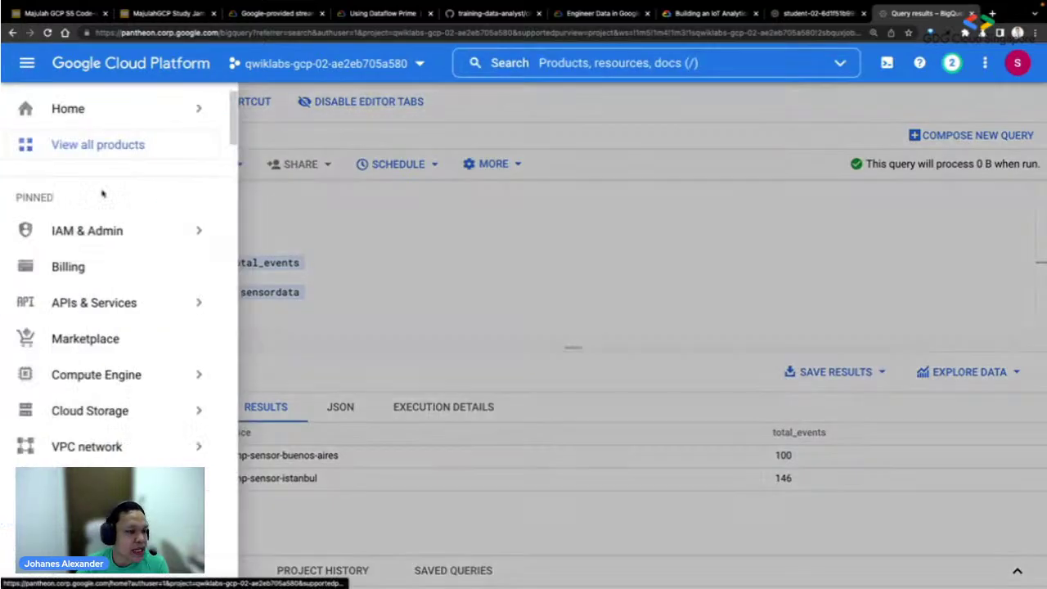
{"action": "scroll", "coordinate": [116, 235], "scroll_direction": "down", "scroll_amount": 1}
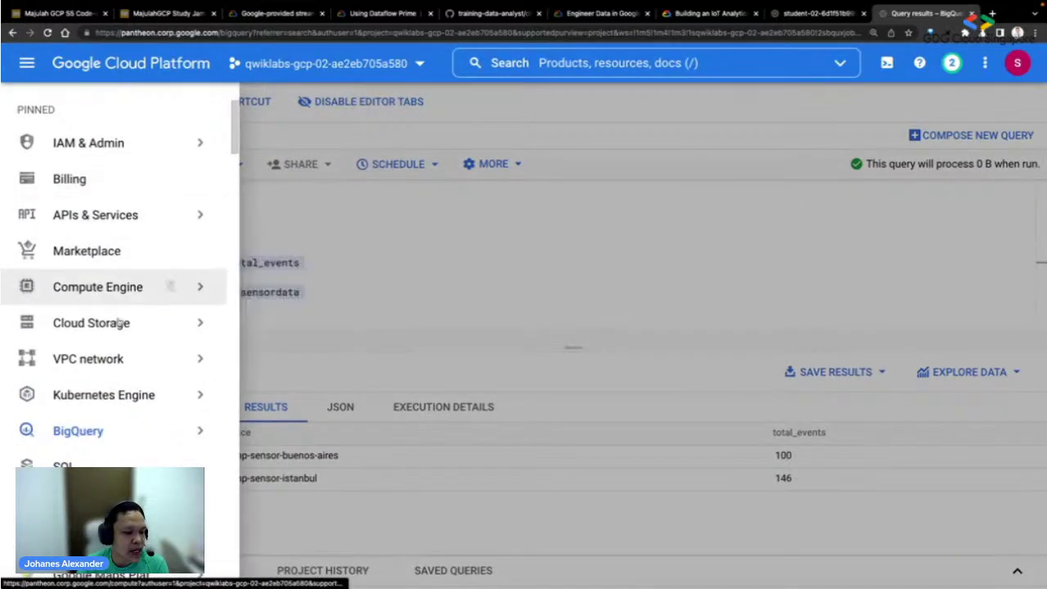
{"action": "mouse_move", "coordinate": [120, 290]}
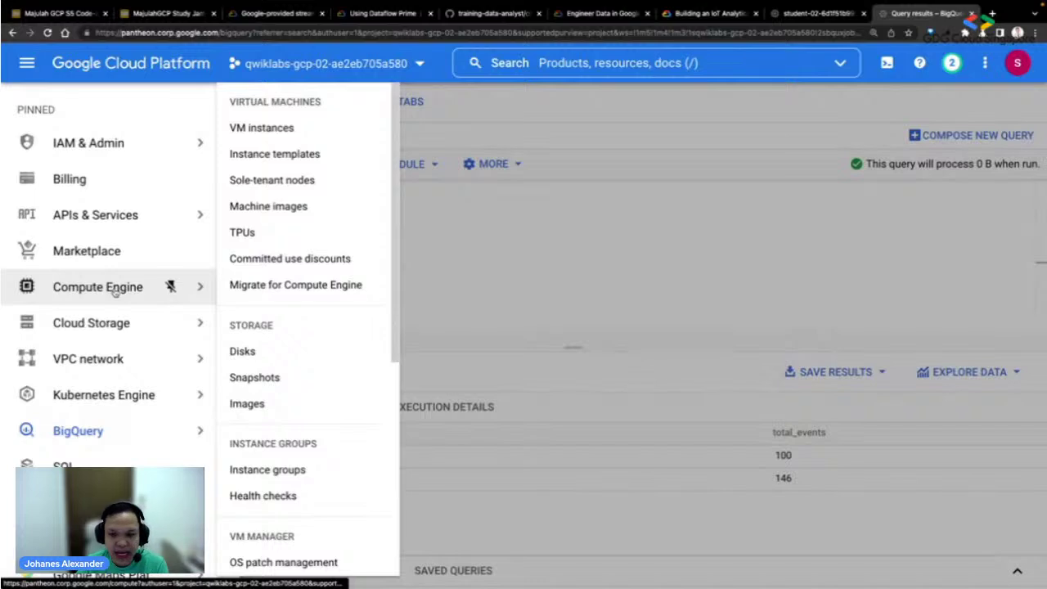
{"action": "scroll", "coordinate": [115, 292], "scroll_direction": "down", "scroll_amount": 1}
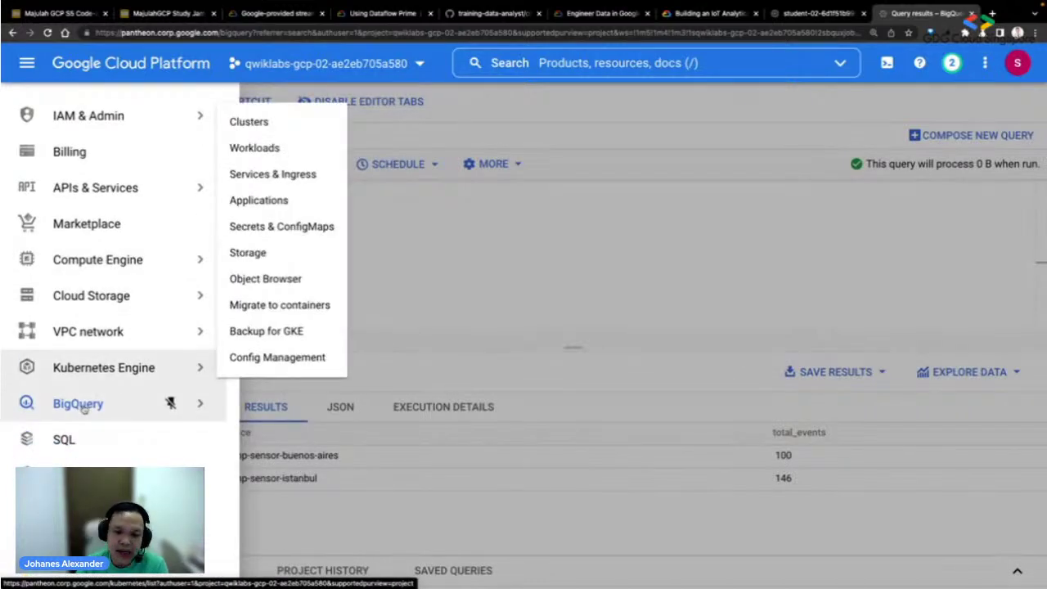
{"action": "mouse_move", "coordinate": [84, 410]}
{"action": "scroll", "coordinate": [83, 409], "scroll_direction": "down", "scroll_amount": 1}
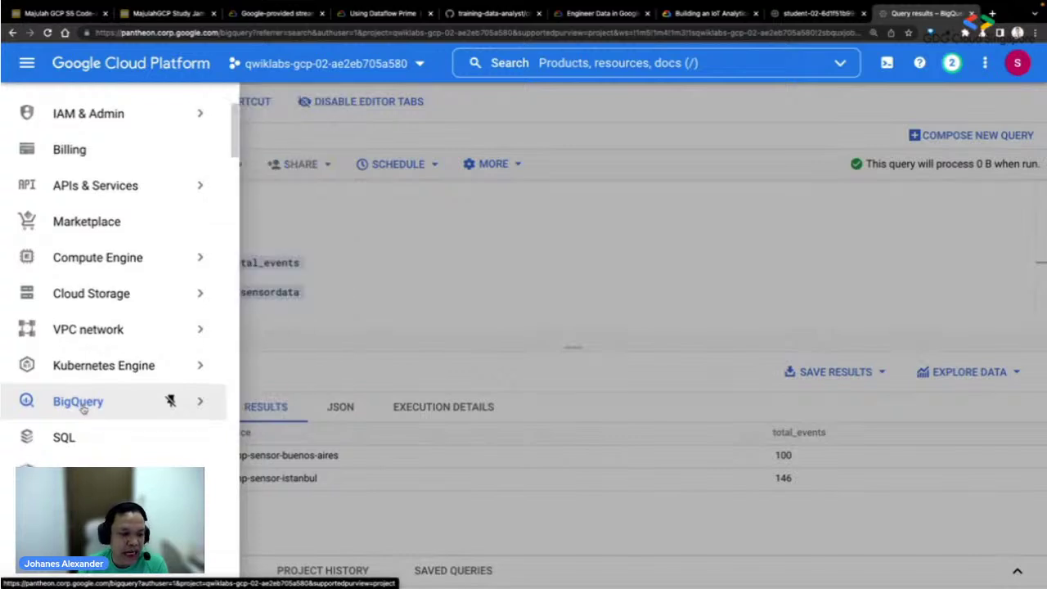
{"action": "scroll", "coordinate": [84, 401], "scroll_direction": "down", "scroll_amount": 4}
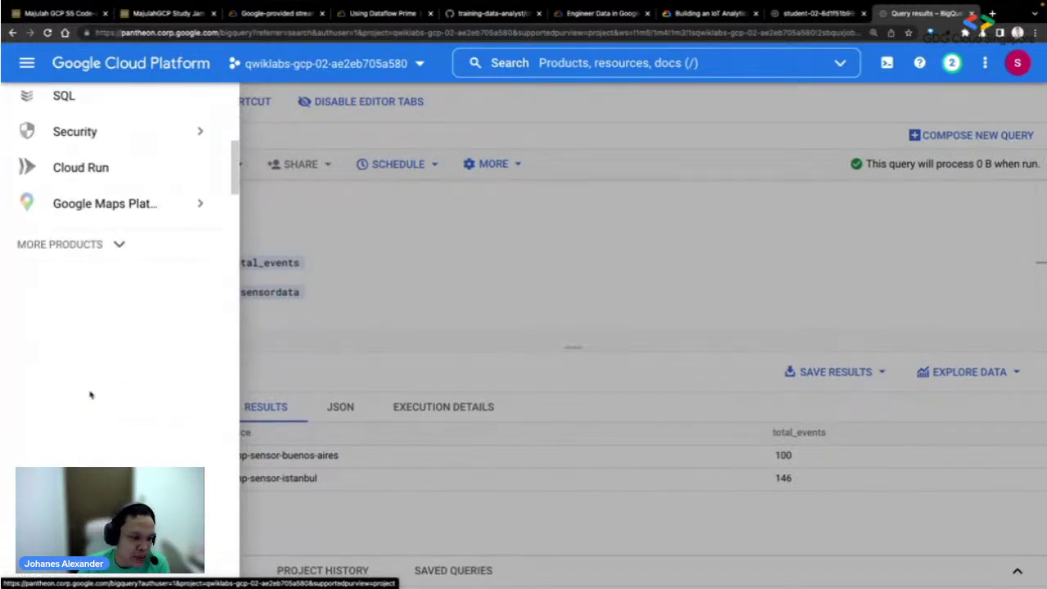
- Expand the full product list and browse through the storage, database and integration services to Dataflow under Analytics
{"action": "left_click", "coordinate": [120, 245]}
{"action": "scroll", "coordinate": [140, 299], "scroll_direction": "down", "scroll_amount": 1}
{"action": "scroll", "coordinate": [141, 300], "scroll_direction": "down", "scroll_amount": 9}
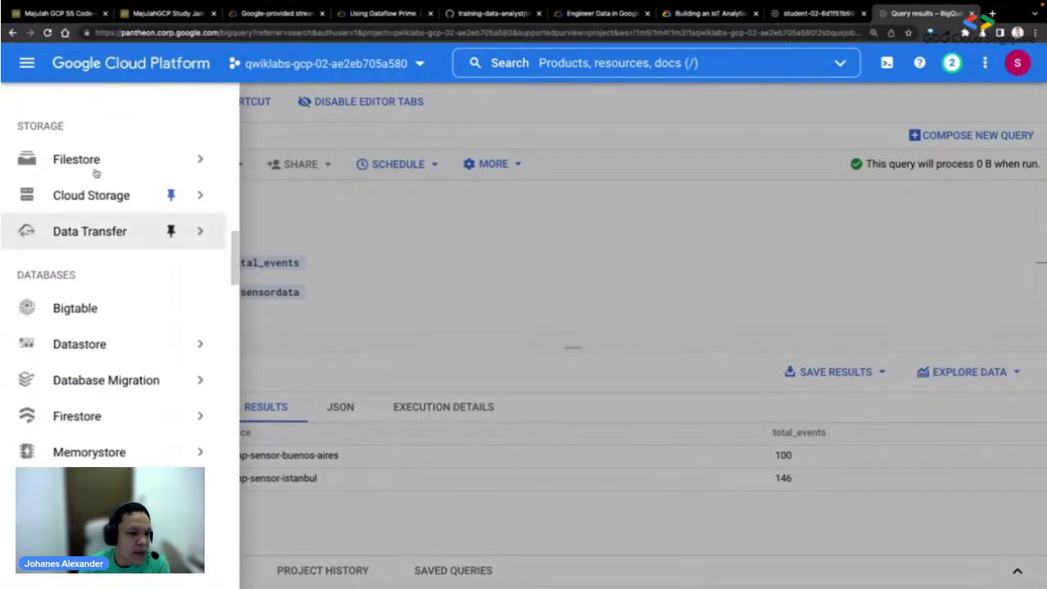
{"action": "mouse_move", "coordinate": [96, 199]}
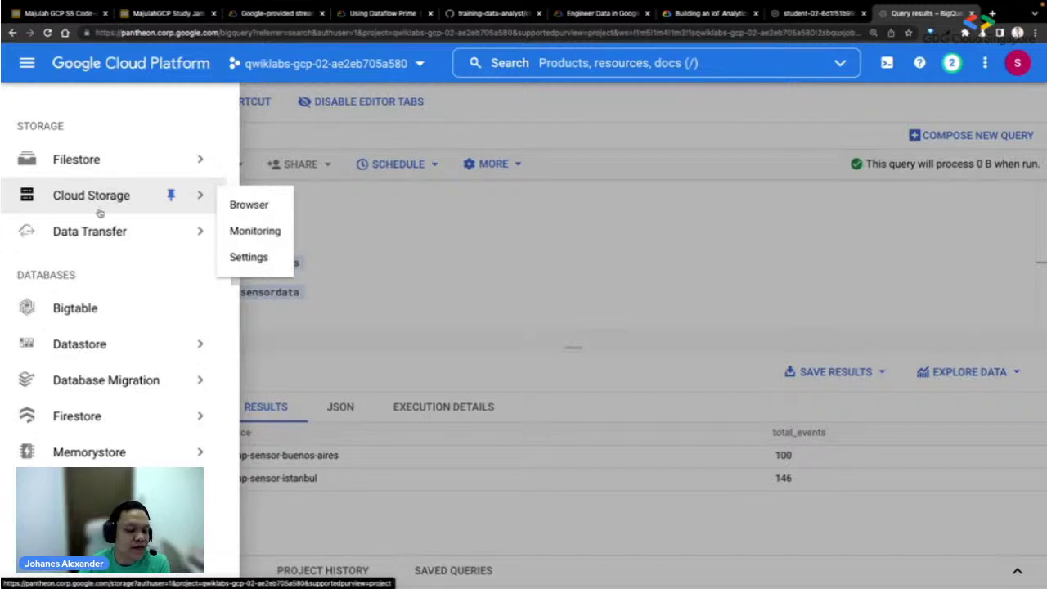
{"action": "scroll", "coordinate": [98, 209], "scroll_direction": "down", "scroll_amount": 4}
{"action": "scroll", "coordinate": [98, 213], "scroll_direction": "down", "scroll_amount": 10}
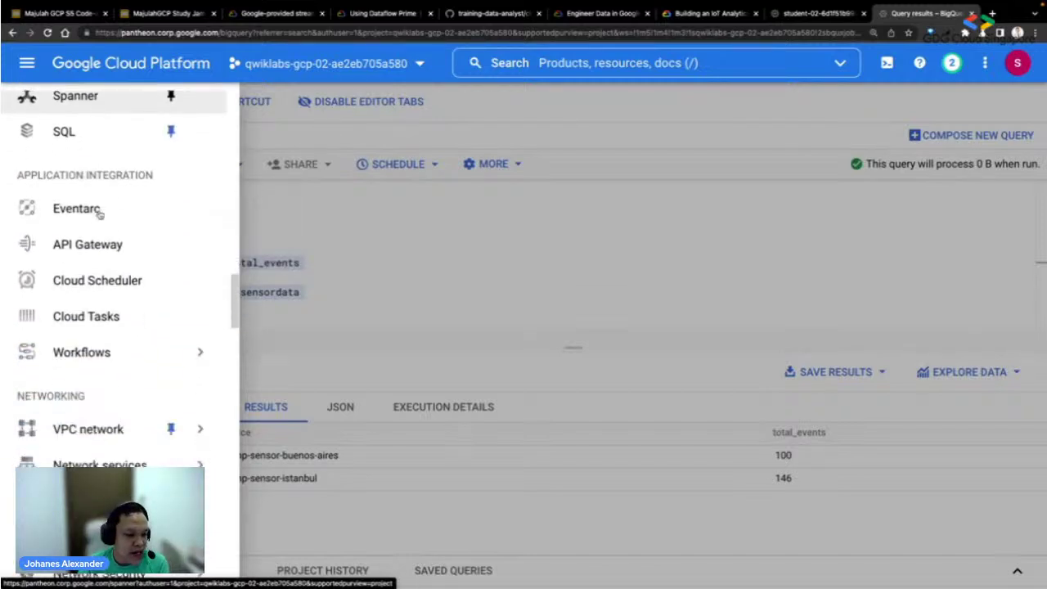
{"action": "scroll", "coordinate": [99, 212], "scroll_direction": "down", "scroll_amount": 8}
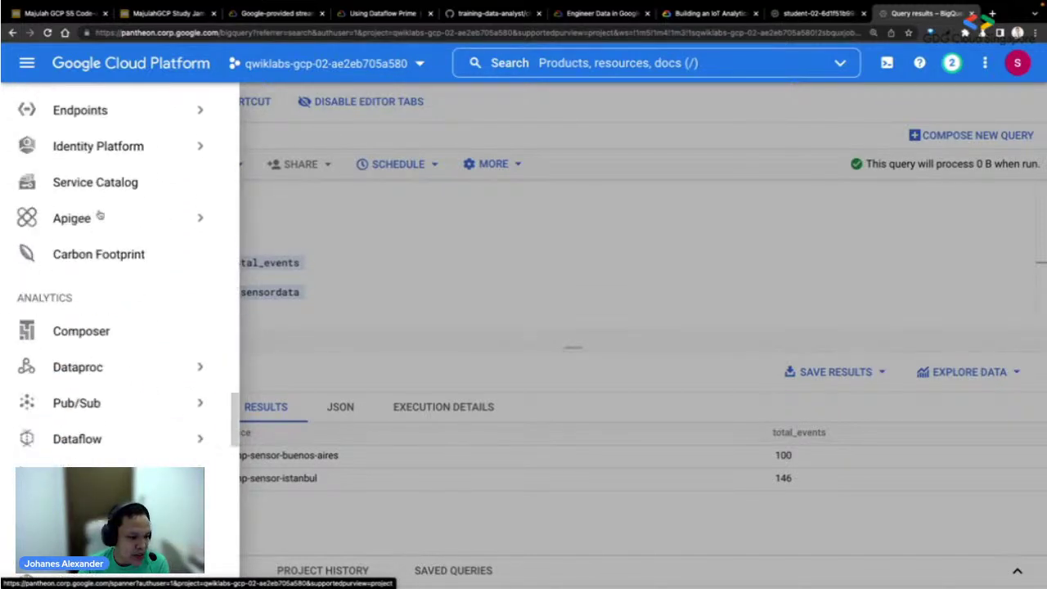
{"action": "mouse_move", "coordinate": [92, 259]}
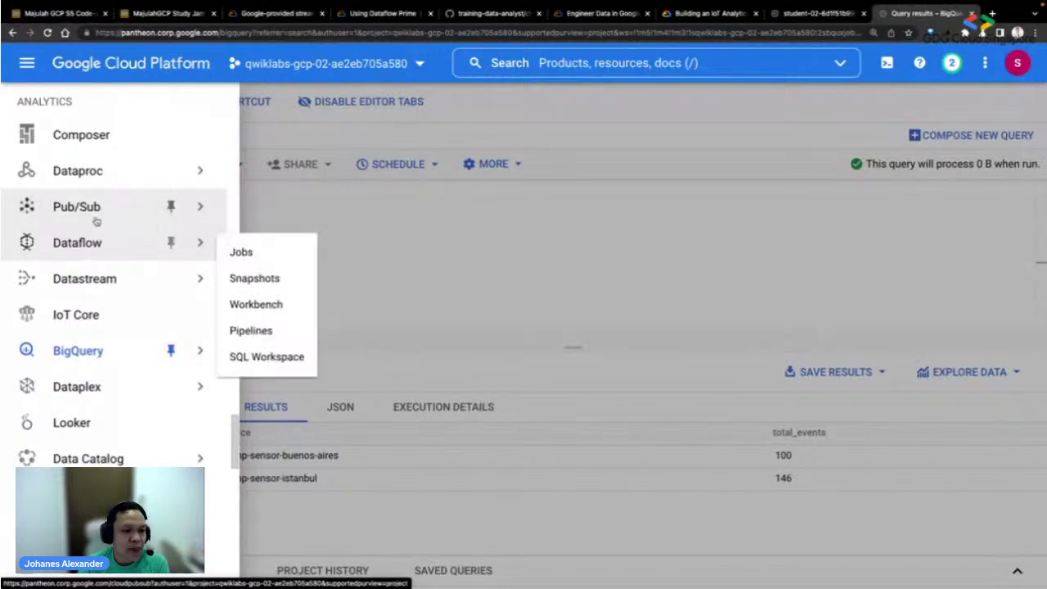
{"action": "scroll", "coordinate": [97, 236], "scroll_direction": "up", "scroll_amount": 1}
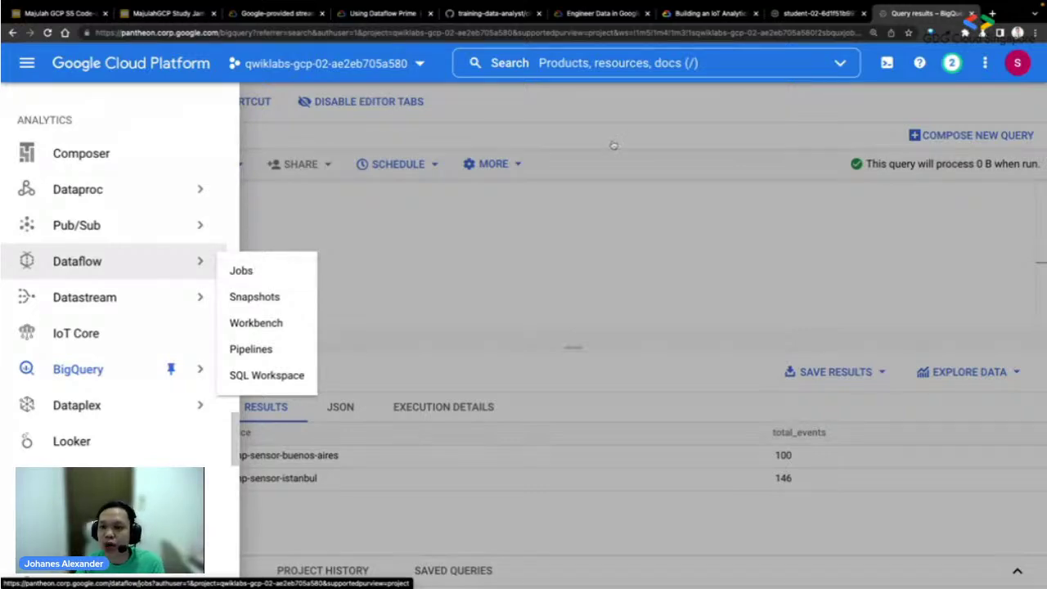
- Check the sensor's publishing output in the SSH terminal, then the sample query results and temperature trend question in the lab instructions
{"action": "left_click", "coordinate": [842, 15]}
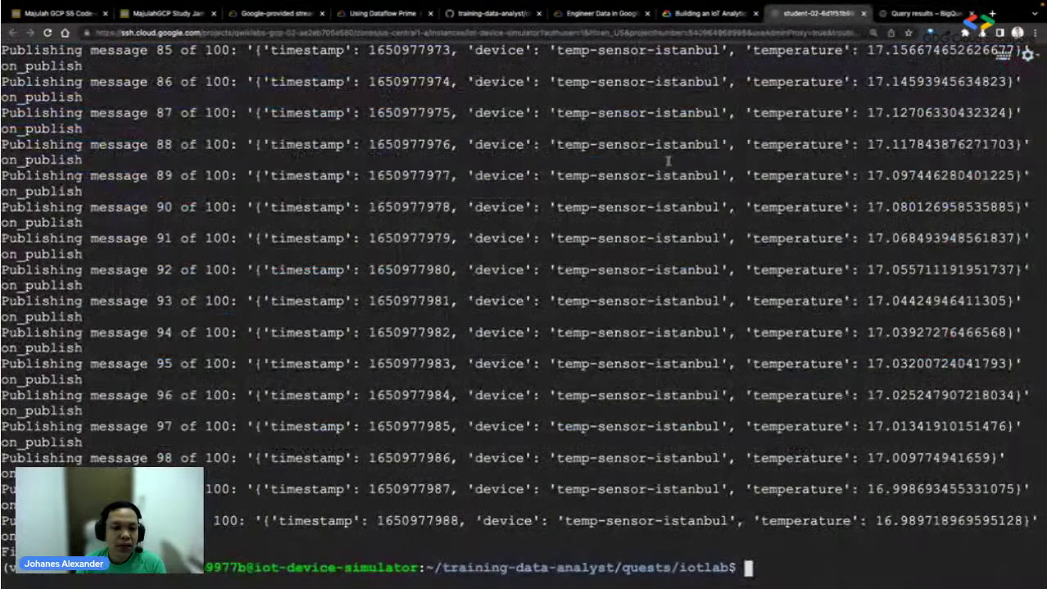
{"action": "left_click", "coordinate": [724, 15]}
{"action": "scroll", "coordinate": [581, 245], "scroll_direction": "down", "scroll_amount": 4}
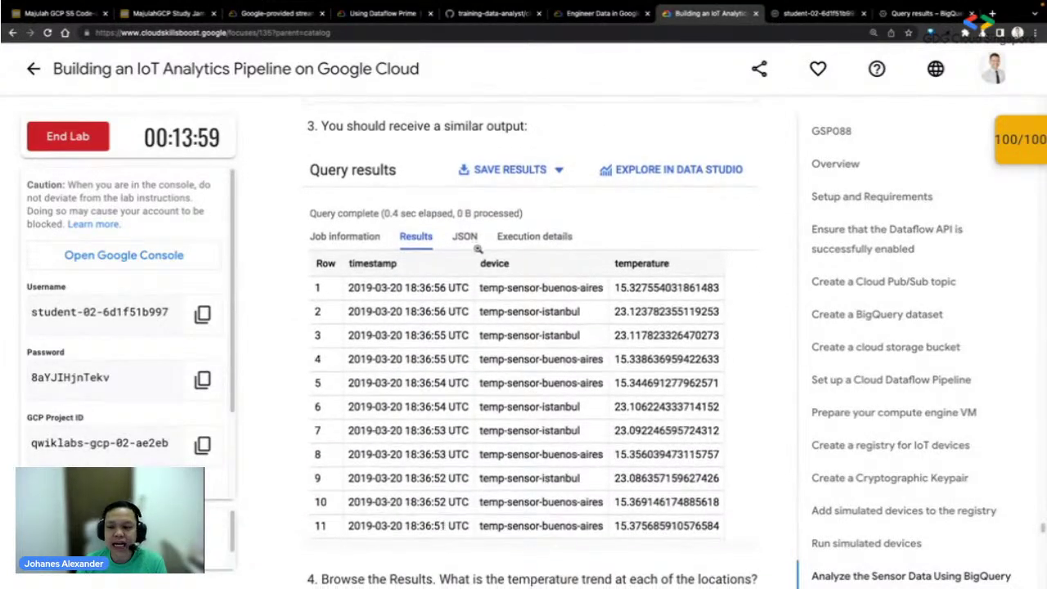
{"action": "scroll", "coordinate": [557, 252], "scroll_direction": "down", "scroll_amount": 1}
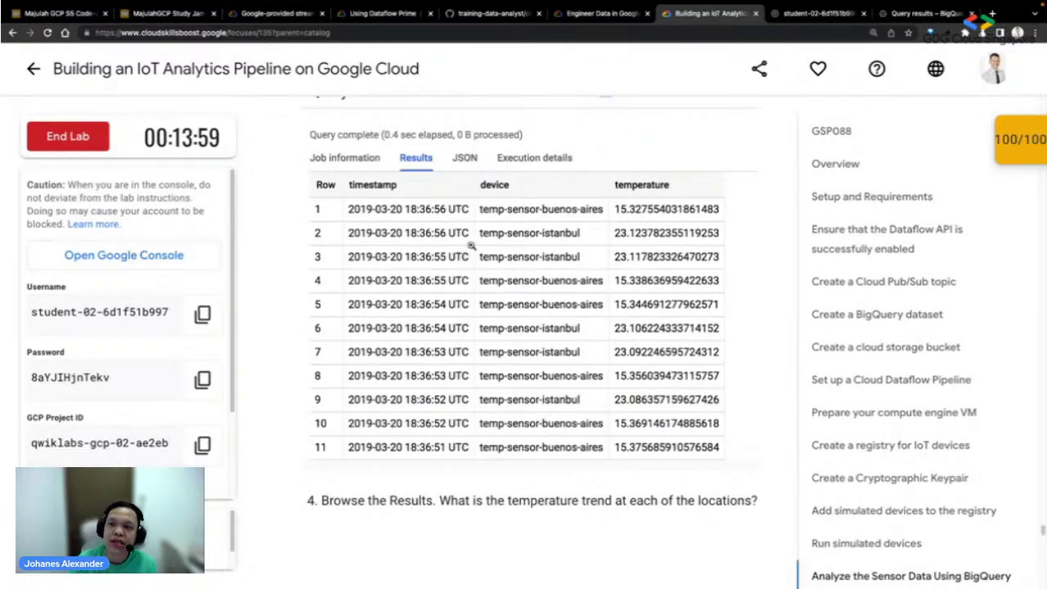
- Return to the BigQuery query results, close the product list and show the options for exploring the data
{"action": "left_click", "coordinate": [898, 17]}
{"action": "left_click", "coordinate": [1014, 374]}
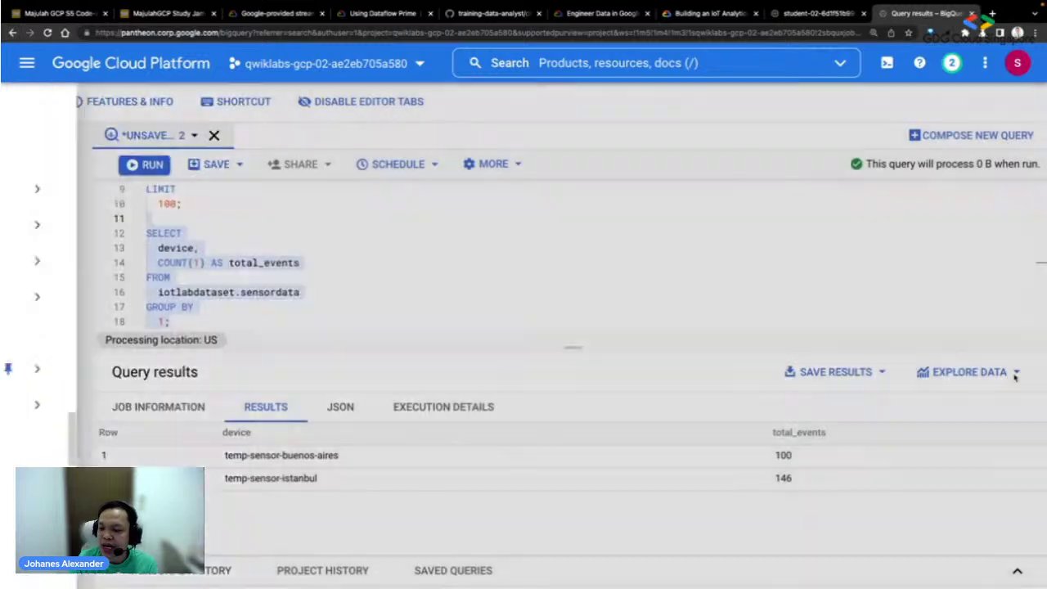
{"action": "left_click", "coordinate": [1014, 373]}
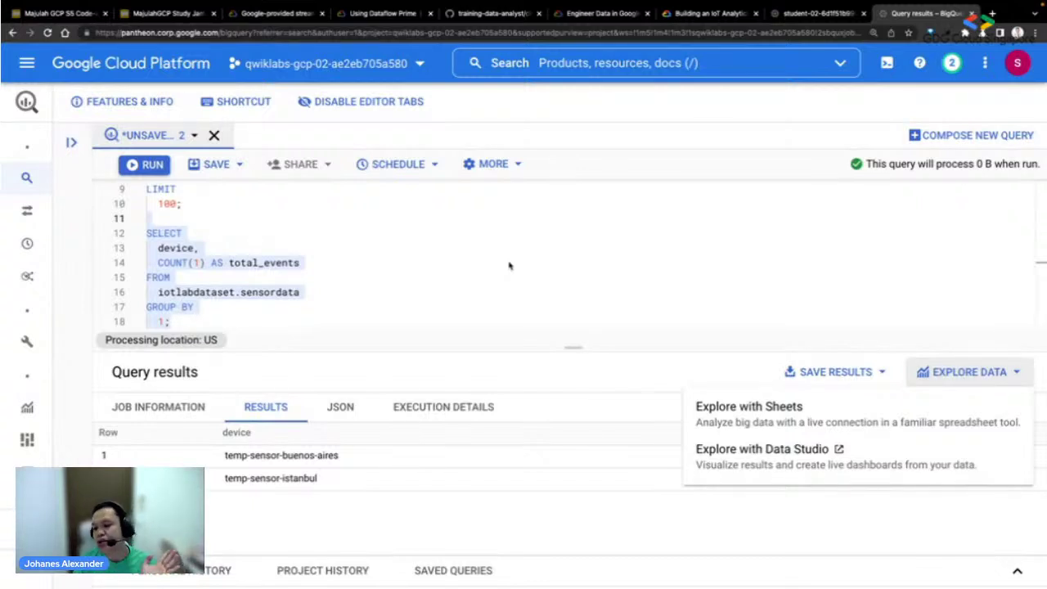
- Go back to the lab instructions and read the Test your Understanding questions on Cloud IoT Core protocols and device registries
{"action": "left_click", "coordinate": [708, 13]}
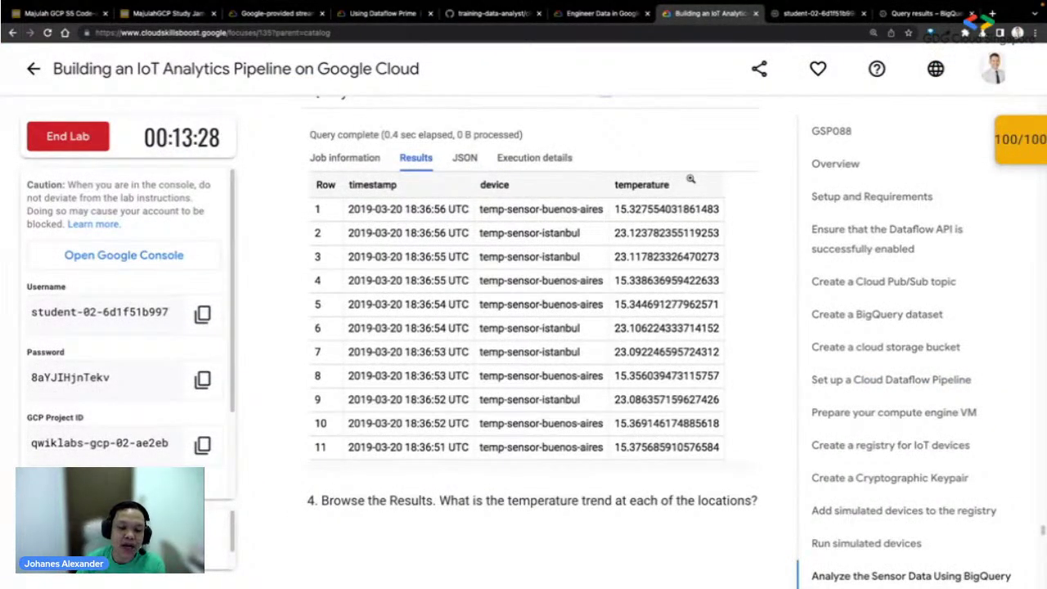
{"action": "scroll", "coordinate": [657, 183], "scroll_direction": "down", "scroll_amount": 7}
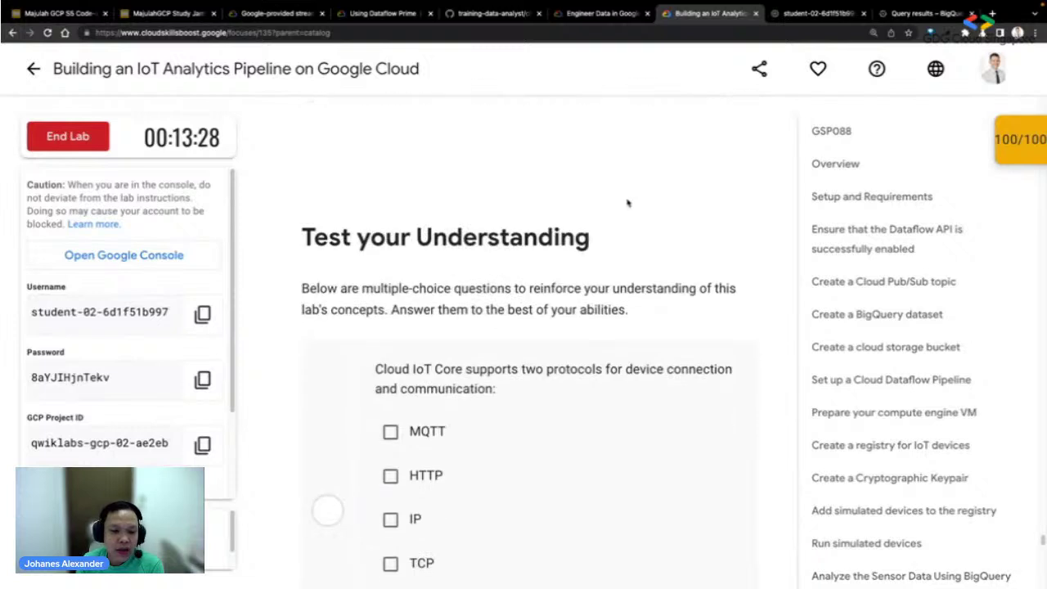
{"action": "scroll", "coordinate": [616, 217], "scroll_direction": "down", "scroll_amount": 1}
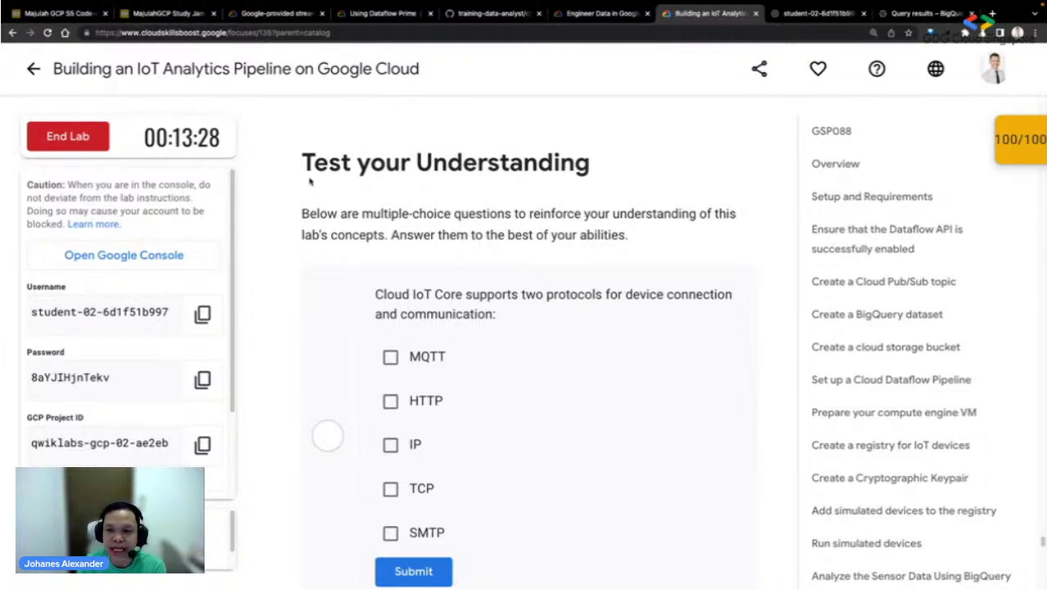
{"action": "scroll", "coordinate": [300, 221], "scroll_direction": "down", "scroll_amount": 1}
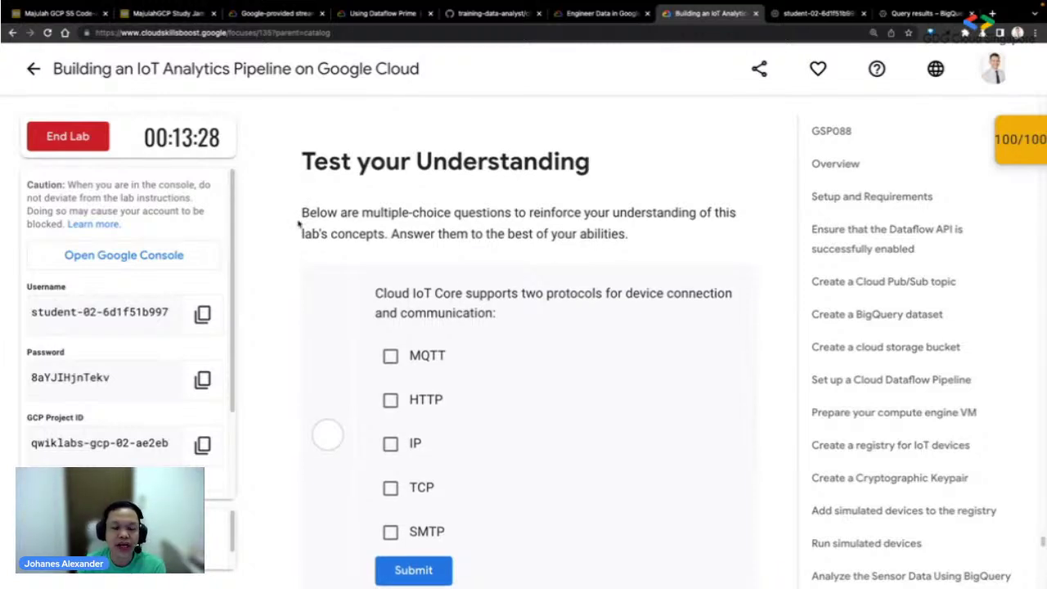
{"action": "scroll", "coordinate": [380, 197], "scroll_direction": "down", "scroll_amount": 1}
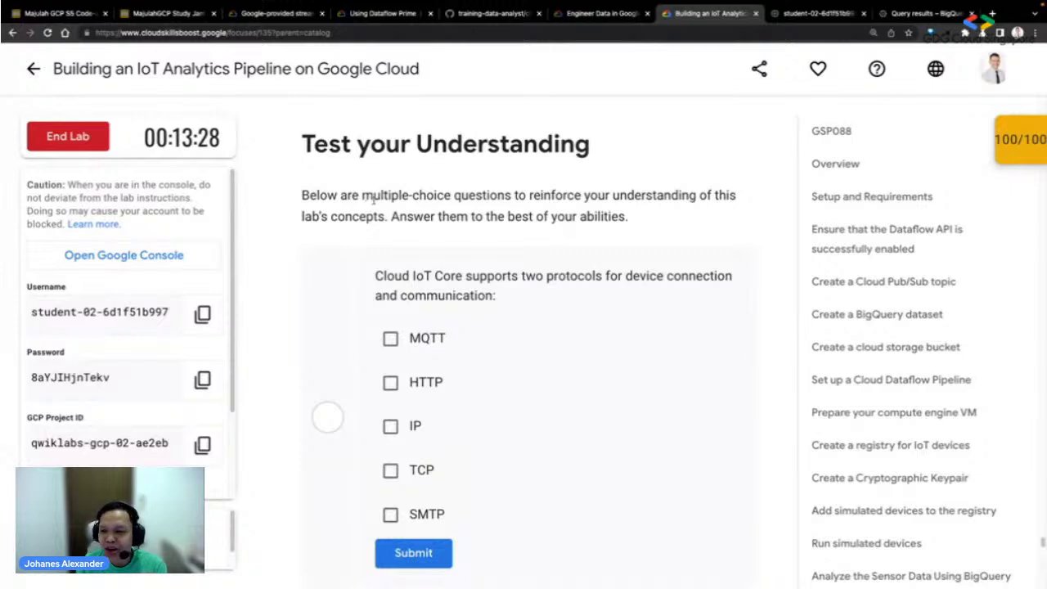
{"action": "scroll", "coordinate": [369, 201], "scroll_direction": "down", "scroll_amount": 3}
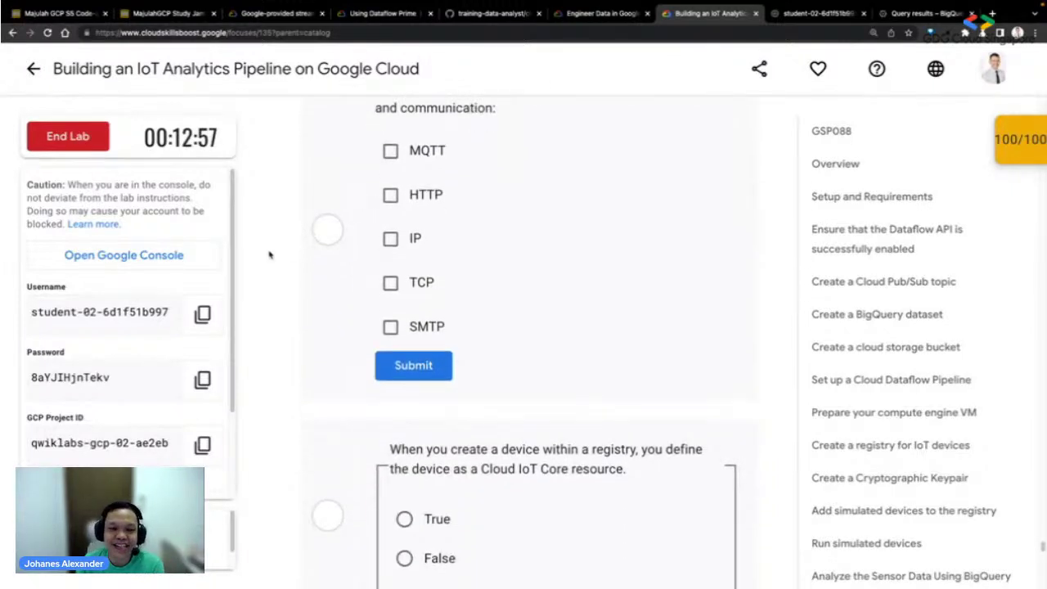
{"action": "scroll", "coordinate": [270, 253], "scroll_direction": "up", "scroll_amount": 3}
{"action": "scroll", "coordinate": [270, 255], "scroll_direction": "down", "scroll_amount": 1}
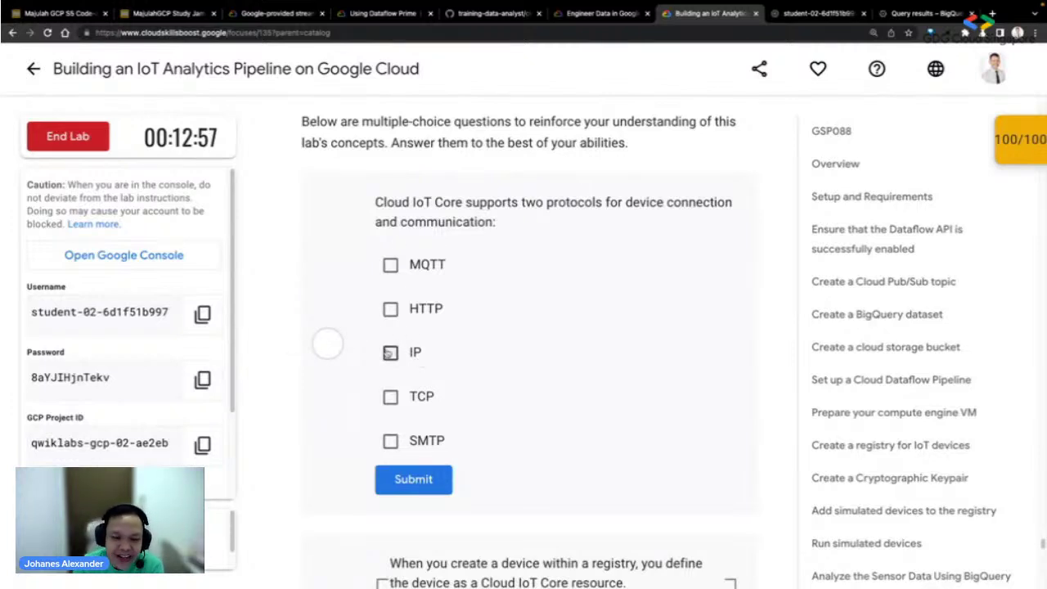
{"action": "scroll", "coordinate": [390, 360], "scroll_direction": "down", "scroll_amount": 3}
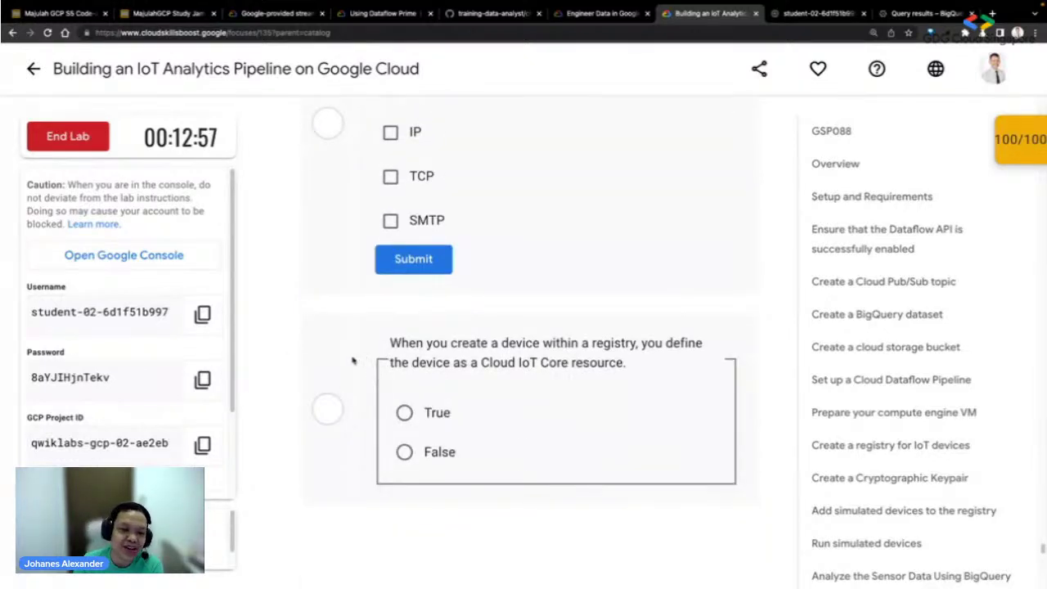
- End the IoT analytics pipeline lab and dismiss the satisfaction survey without submitting a rating
{"action": "left_click", "coordinate": [79, 147]}
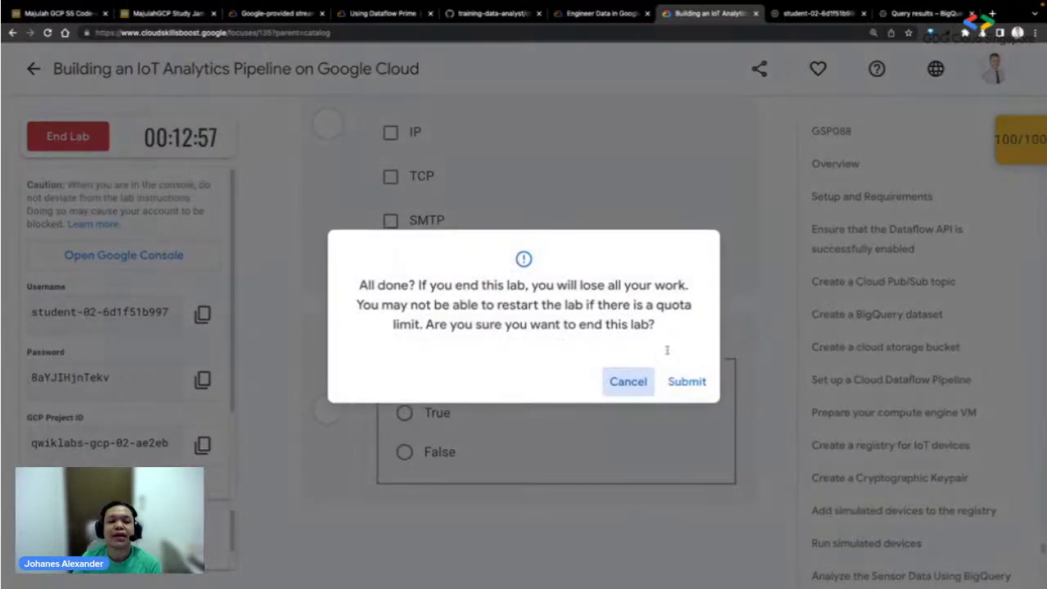
{"action": "left_click", "coordinate": [684, 383]}
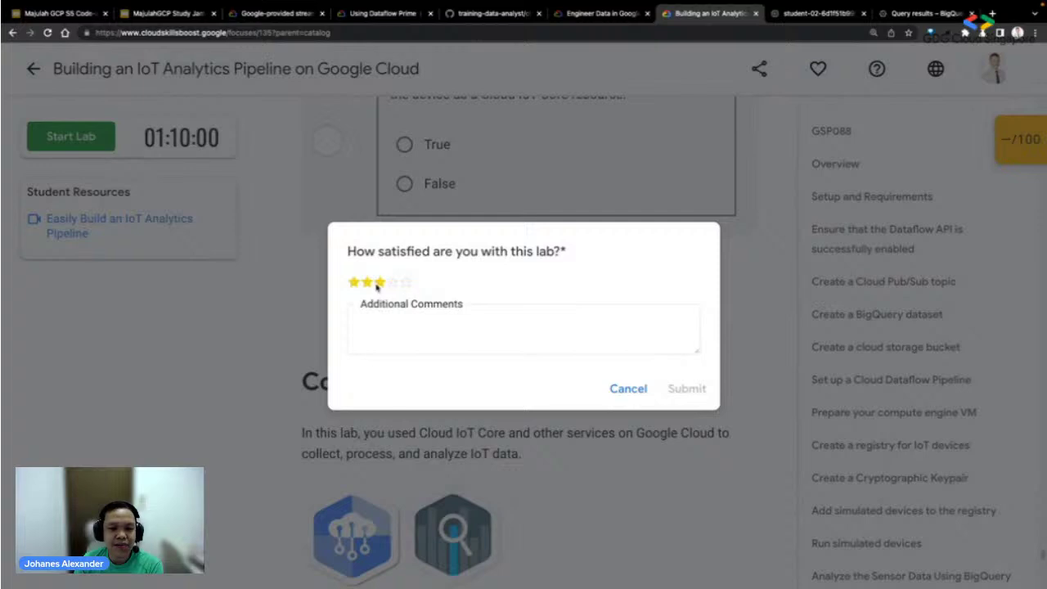
{"action": "left_click", "coordinate": [406, 282]}
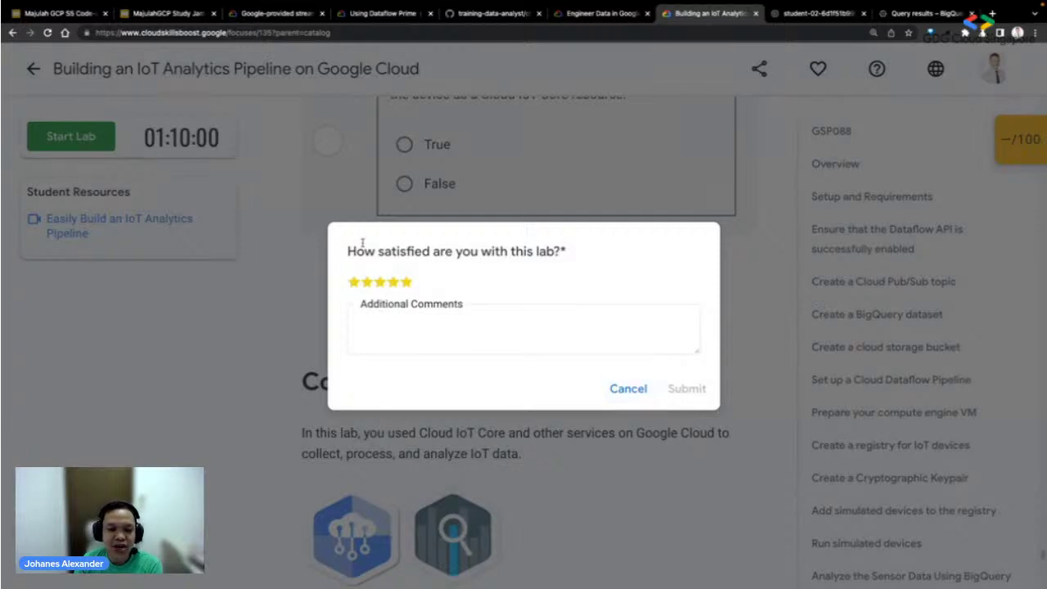
{"action": "left_click", "coordinate": [626, 390]}
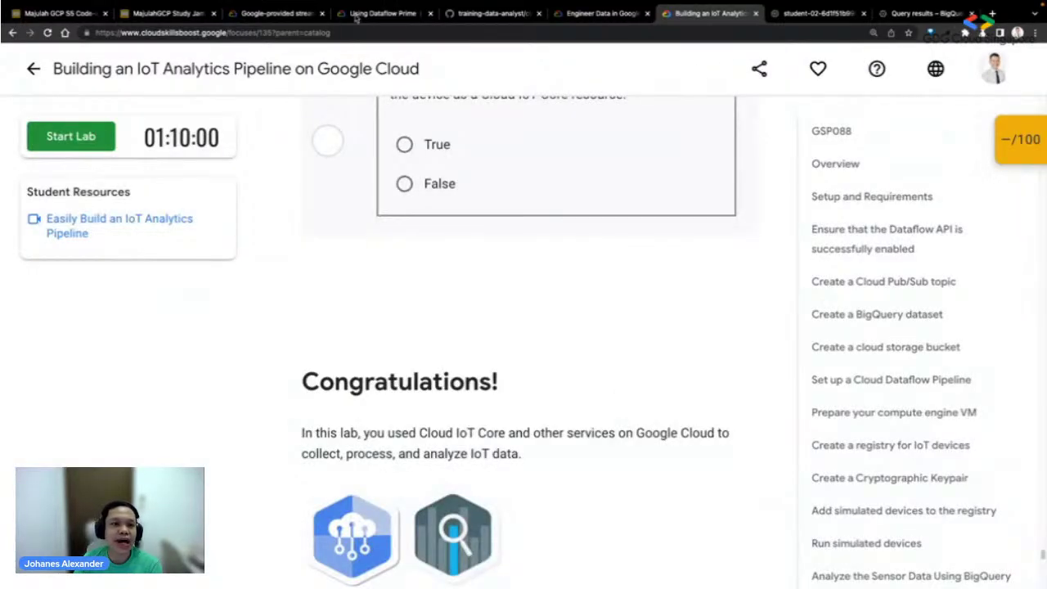
- Switch to the MajulahGCP Study Jam 2 (Data Track / Apr 2022) presentation in Google Slides
{"action": "left_click", "coordinate": [198, 18]}
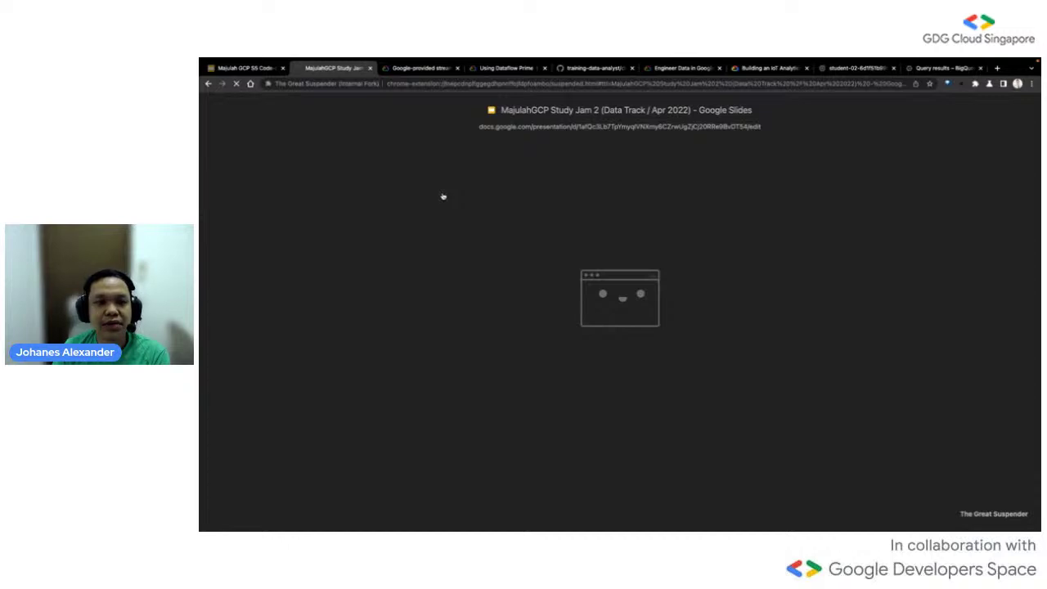